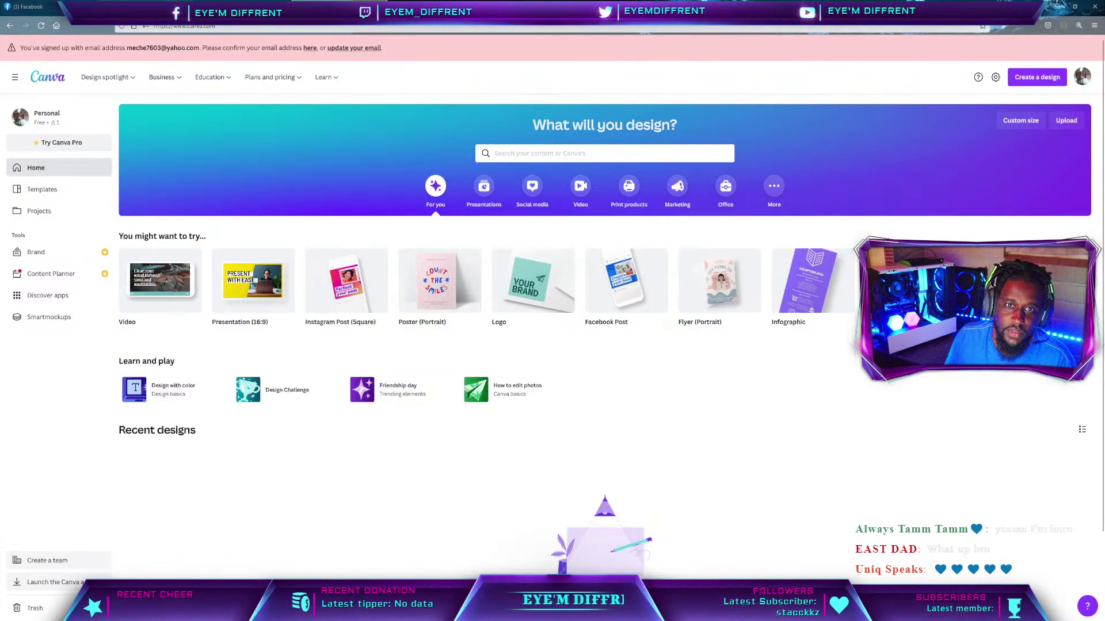
Check the live stream's analytics and chat in YouTube Studio and return to the Canva home page.
key(ctrl+Tab)
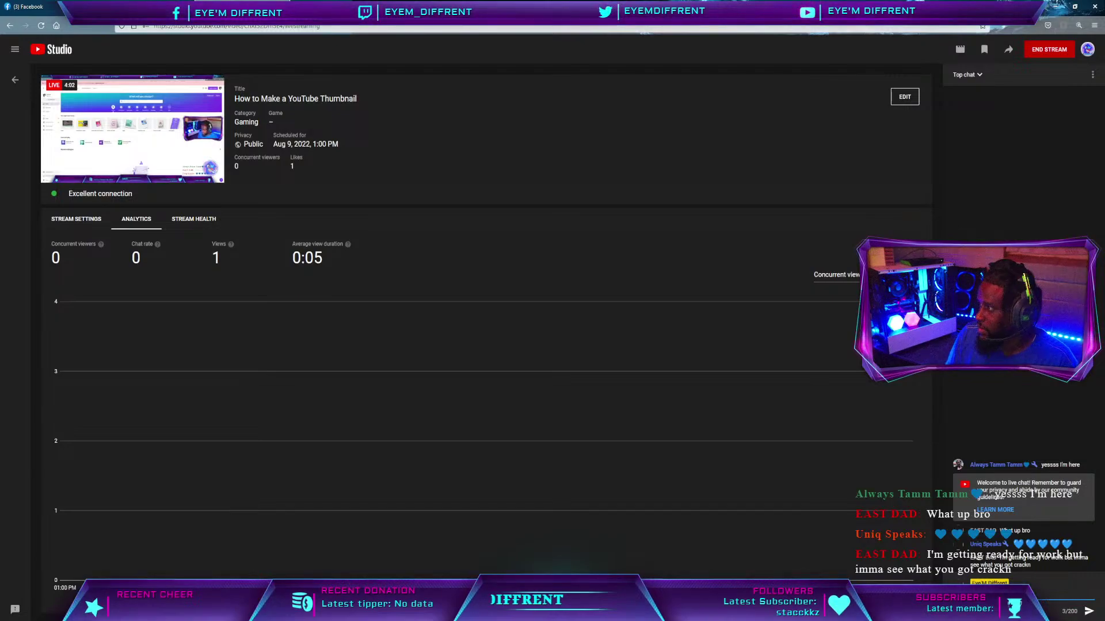
click(248, 6)
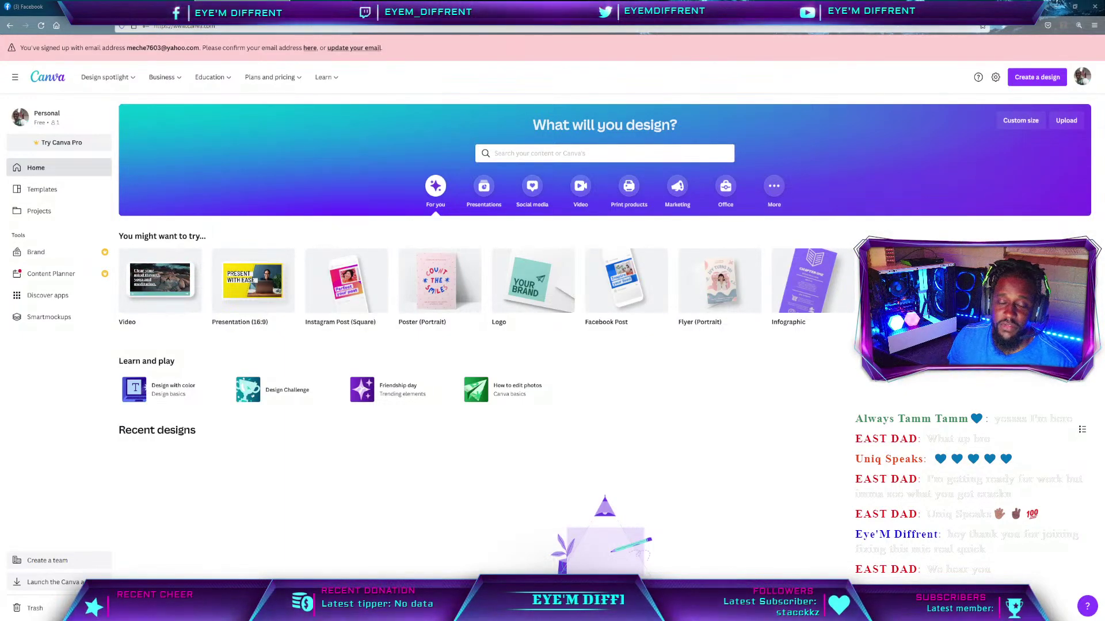
Open the template gallery and examine the recommended, trending and new templates, including which ones require Canva Pro.
mouse_move(812, 281)
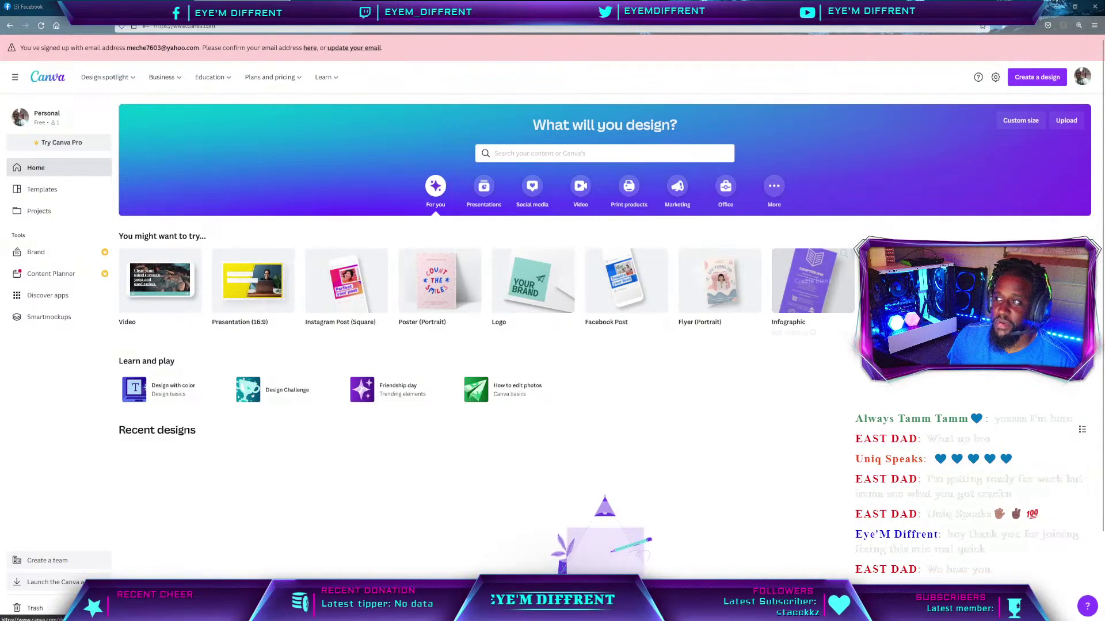
mouse_move(253, 281)
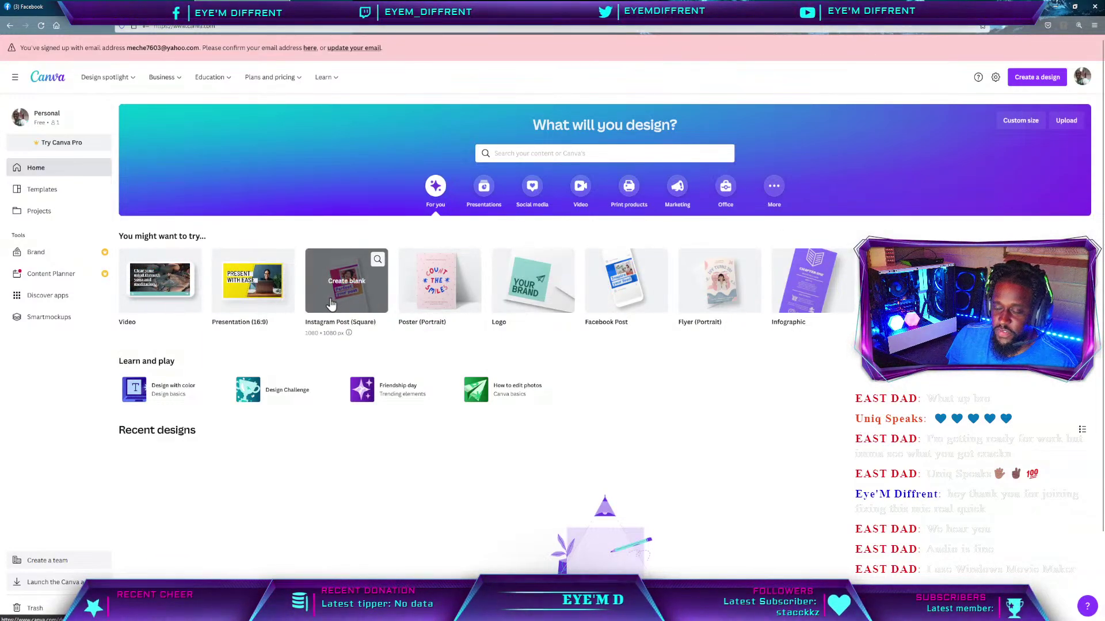
click(52, 197)
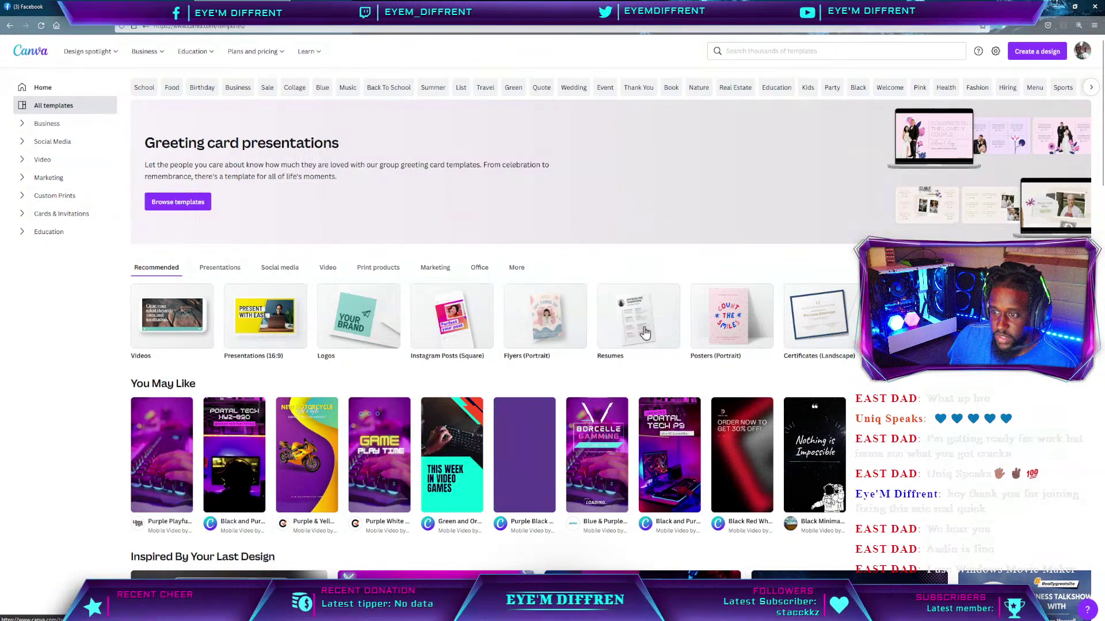
scroll(650, 340, down, 3)
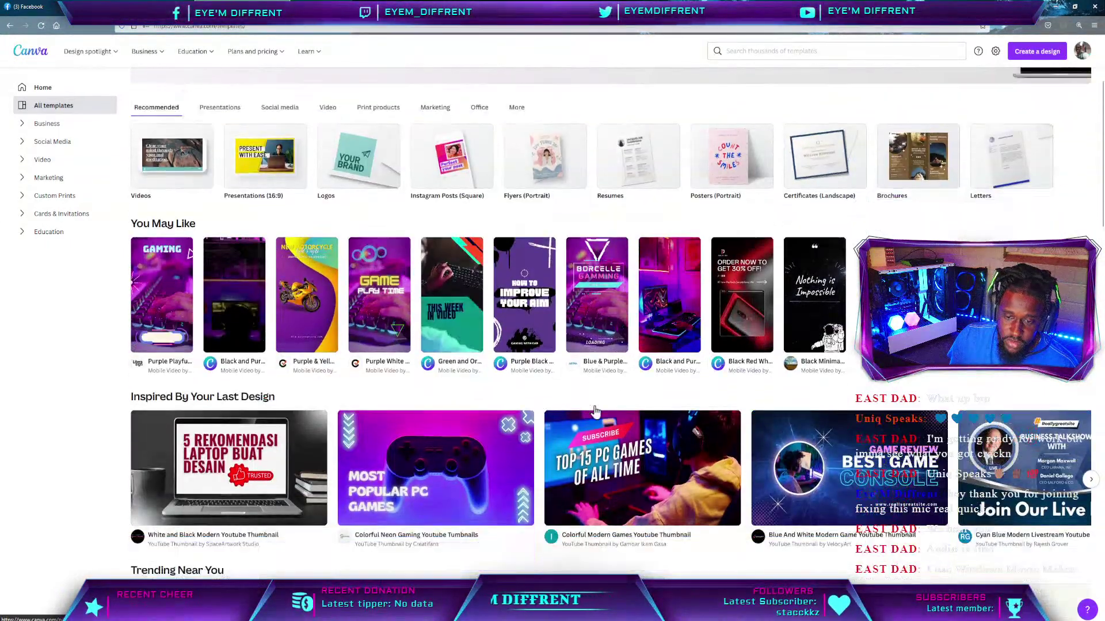
scroll(595, 410, down, 5)
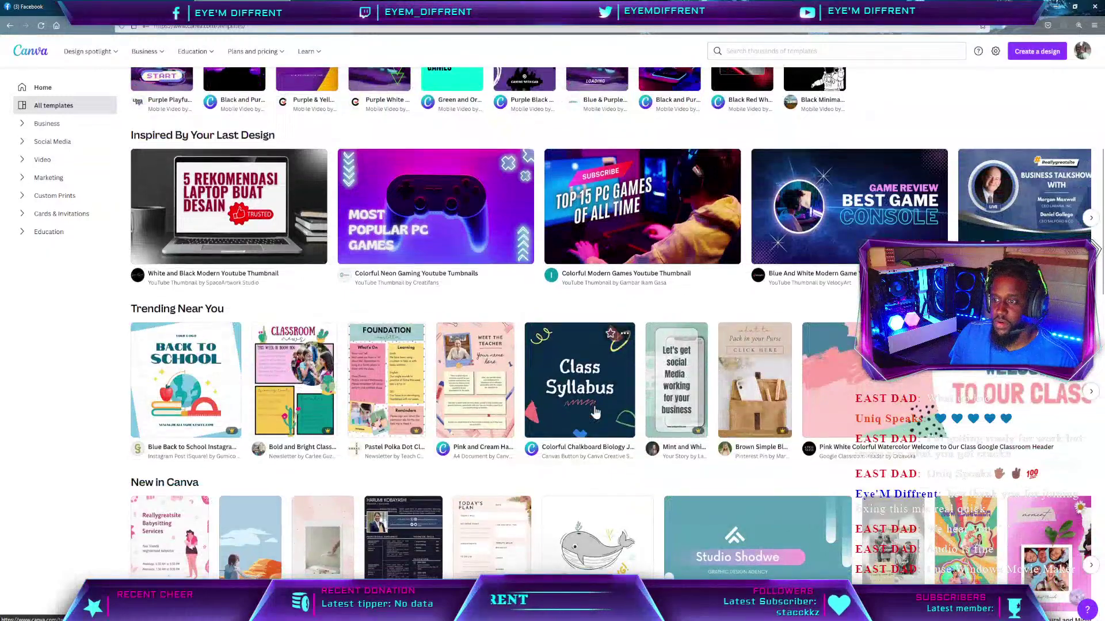
scroll(595, 410, down, 1)
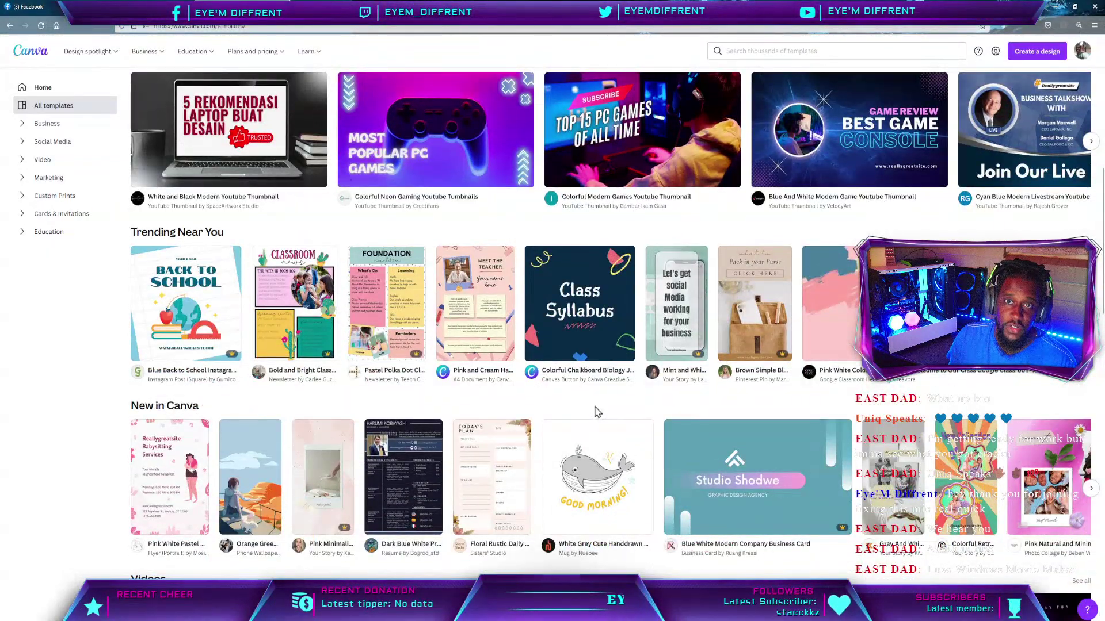
scroll(662, 379, down, 1)
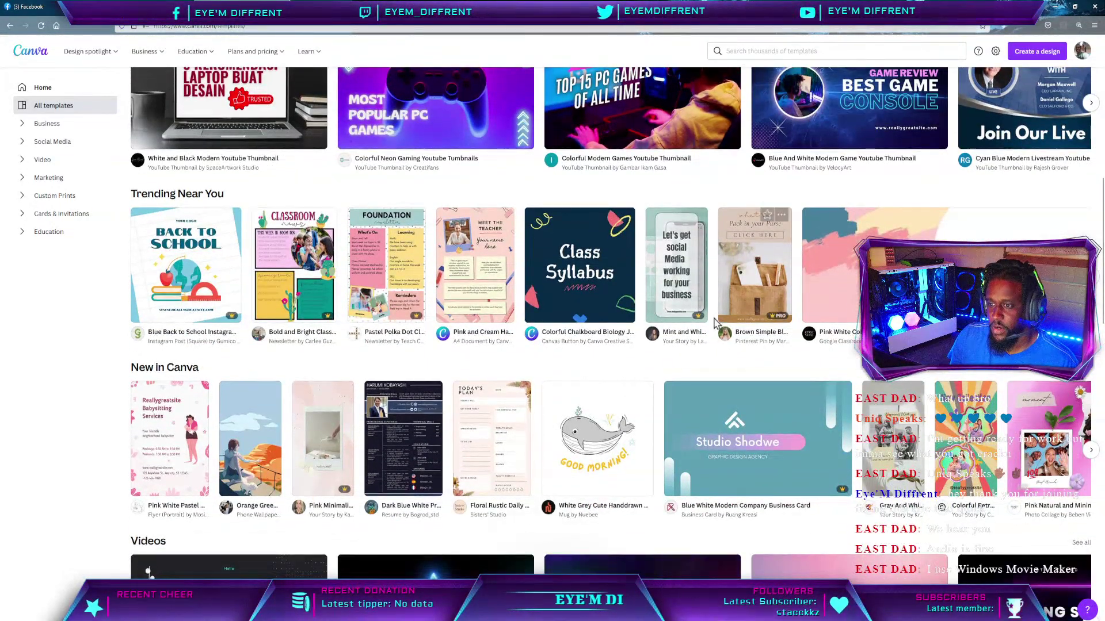
mouse_move(695, 318)
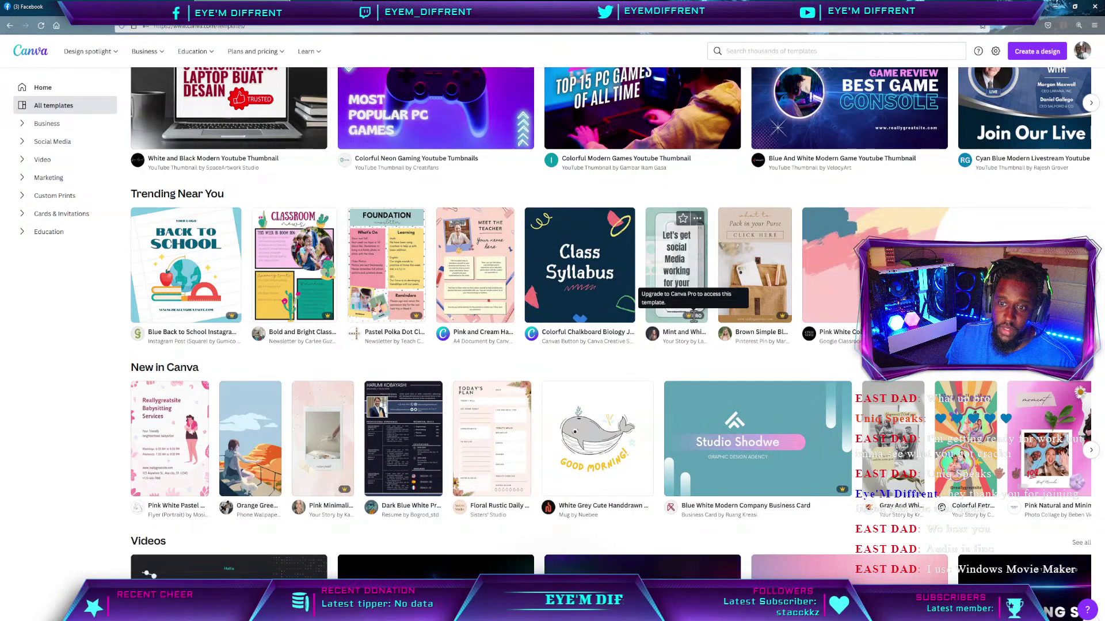
scroll(707, 270, up, 2)
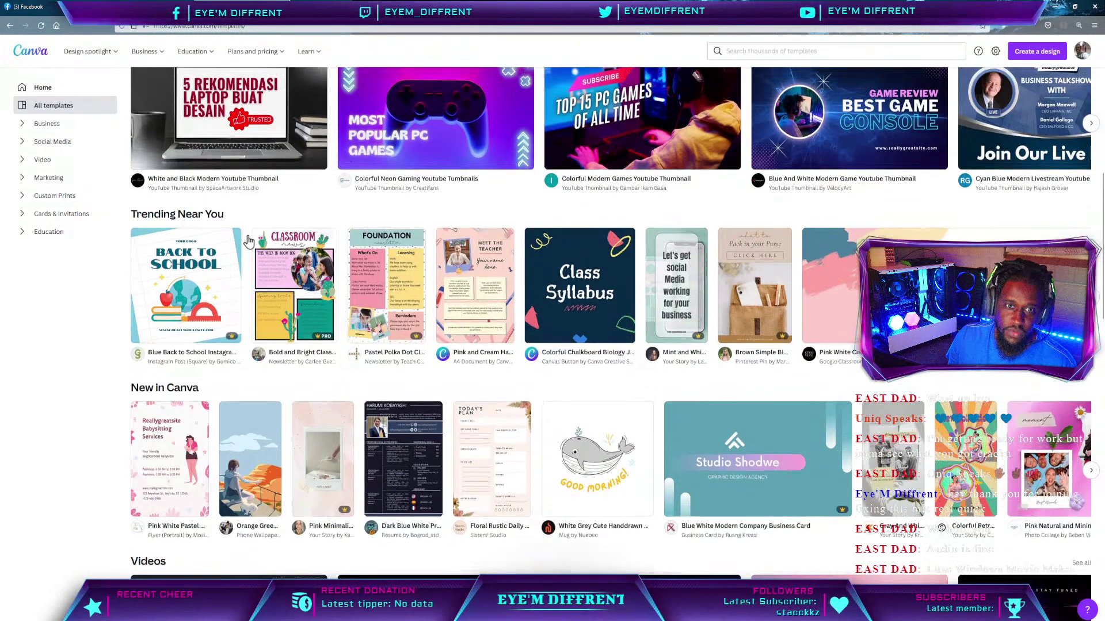
scroll(707, 270, up, 3)
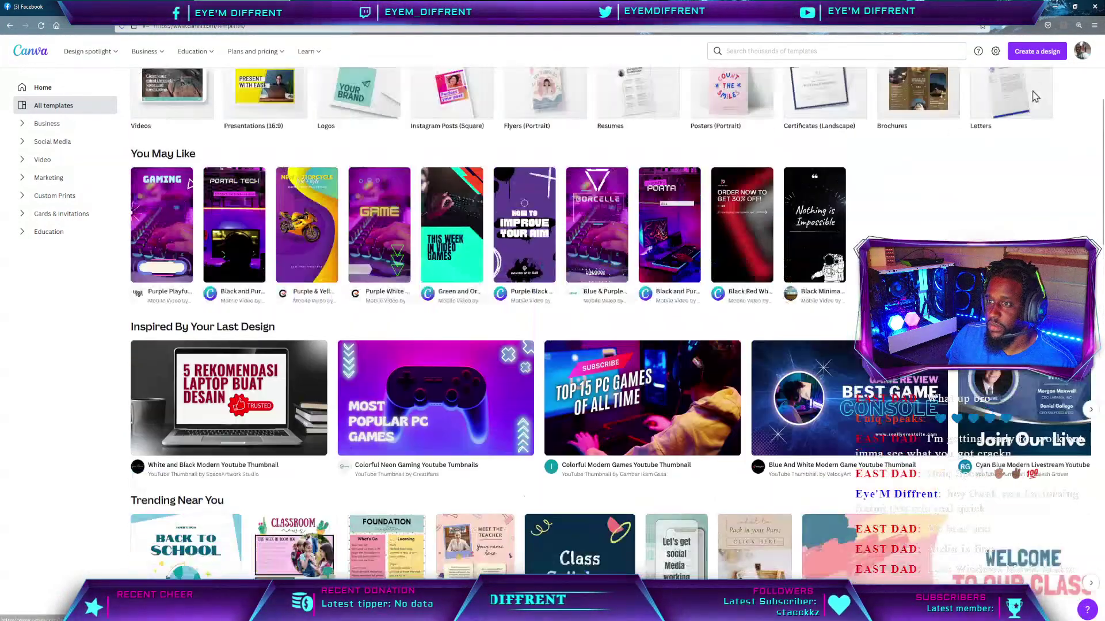
Create a new blank YouTube Thumbnail design, finding the format by searching for "you".
click(1037, 51)
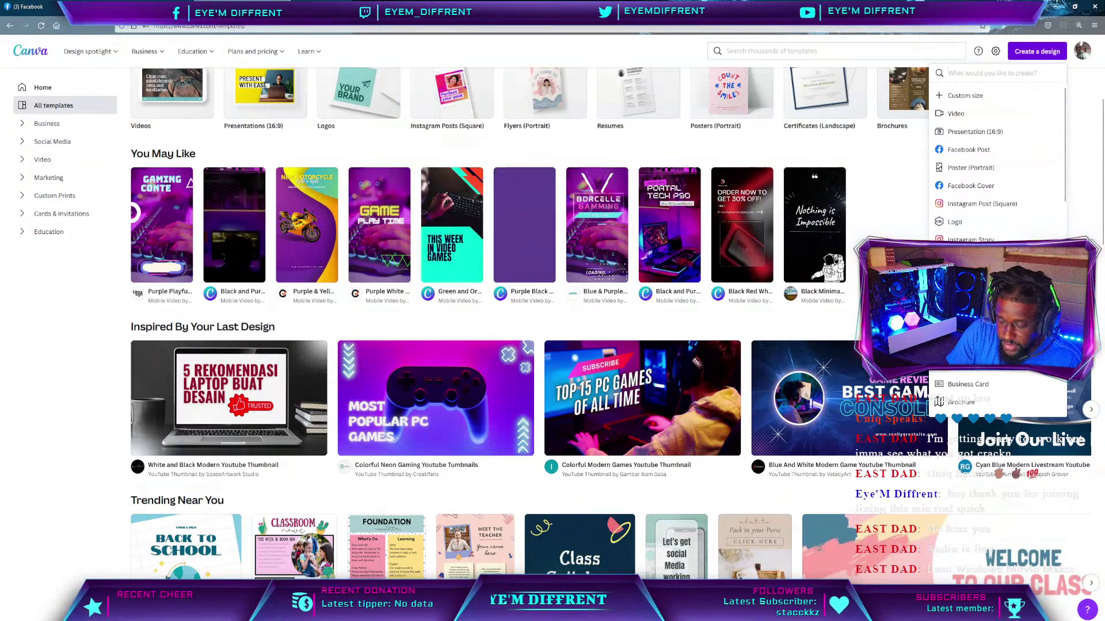
text(you)
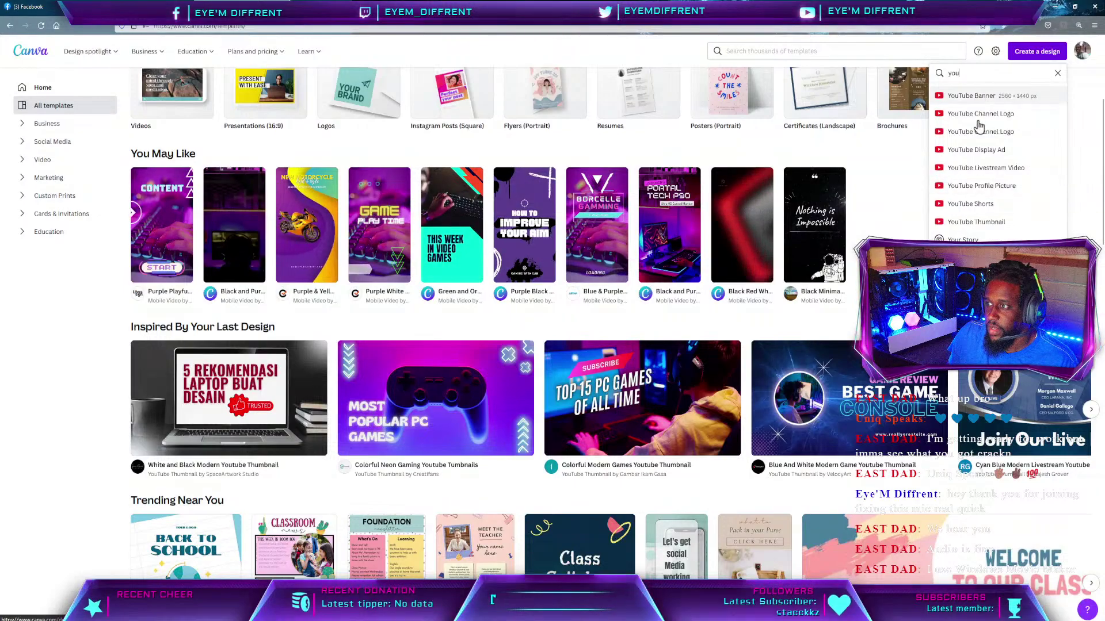
click(986, 225)
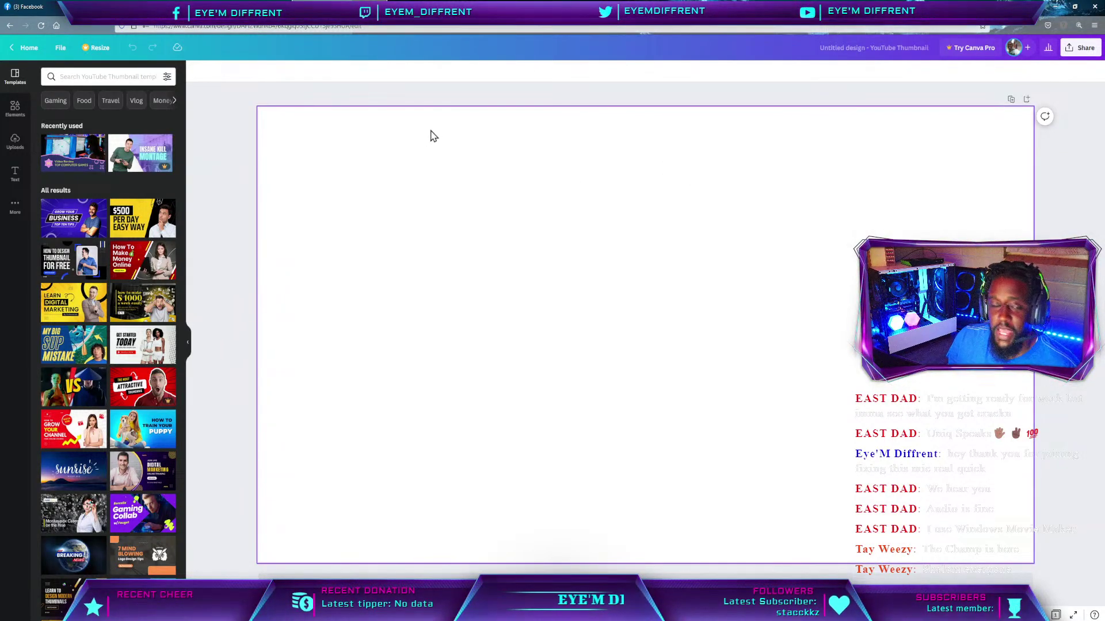
Search the thumbnail templates for "gaming" and apply the "Best Gaming Experience" template to the blank page.
click(121, 76)
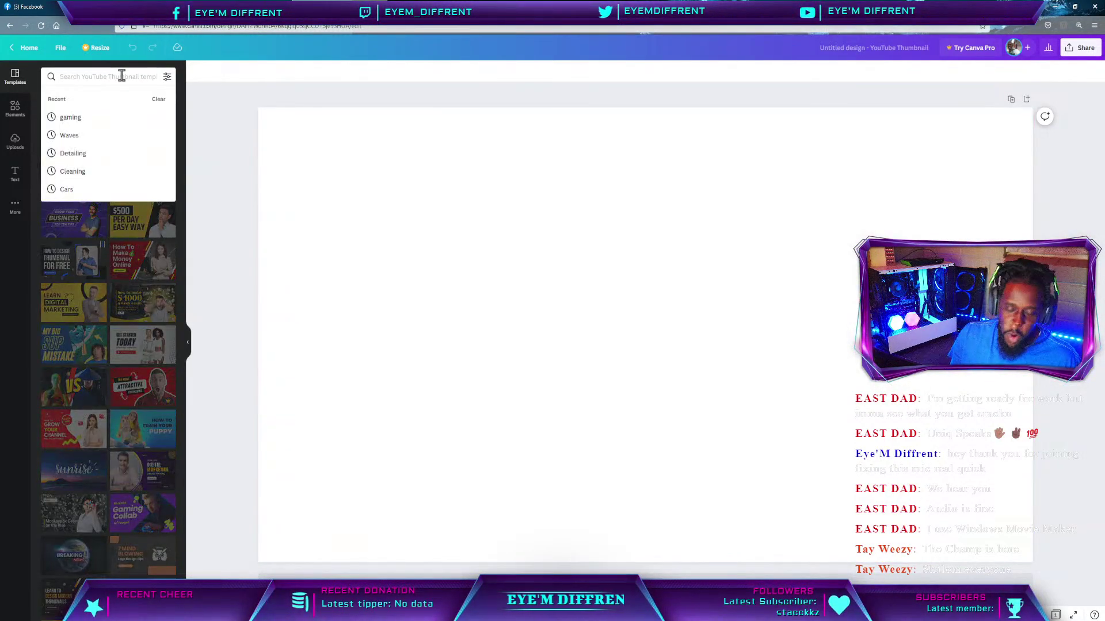
text(g)
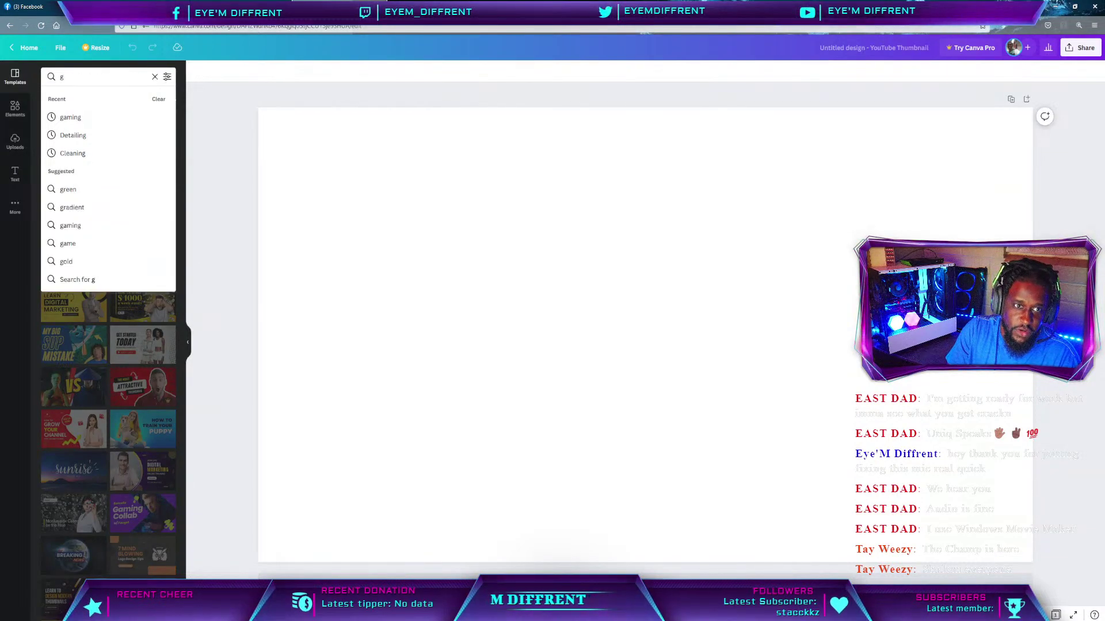
text(aming)
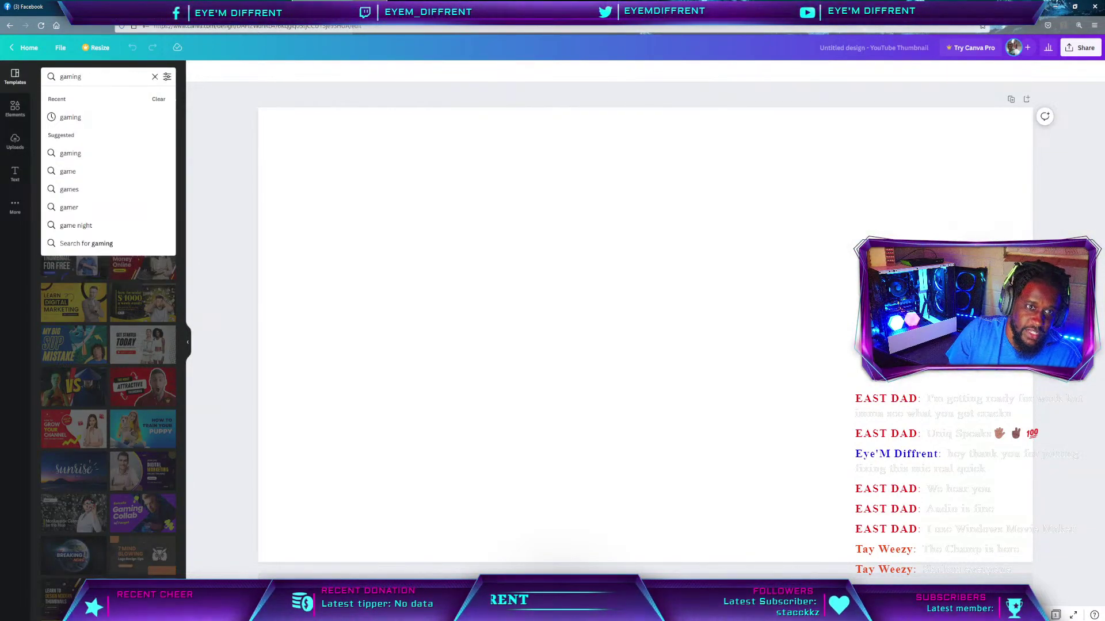
key(Return)
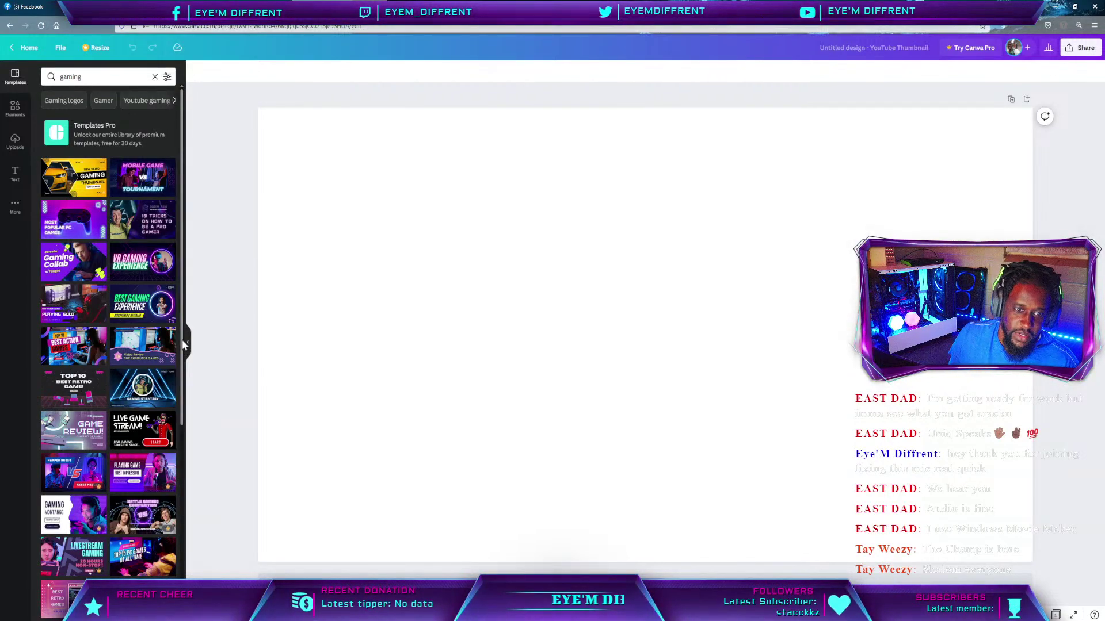
click(131, 312)
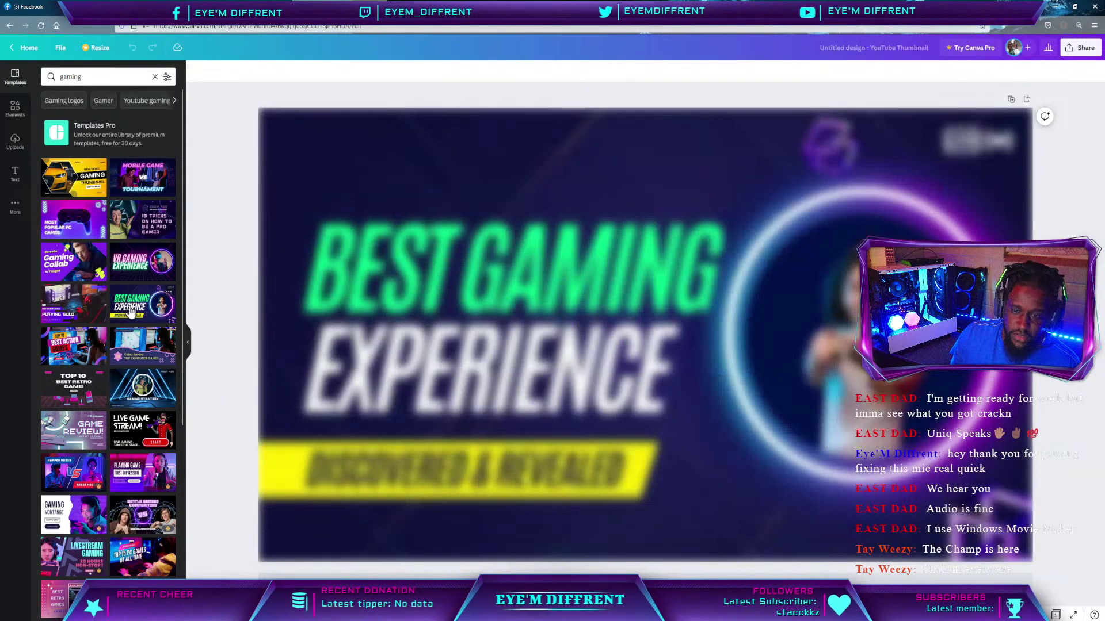
Delete the woman's photo from inside the glowing circular frame, leaving the empty frame in place.
click(584, 180)
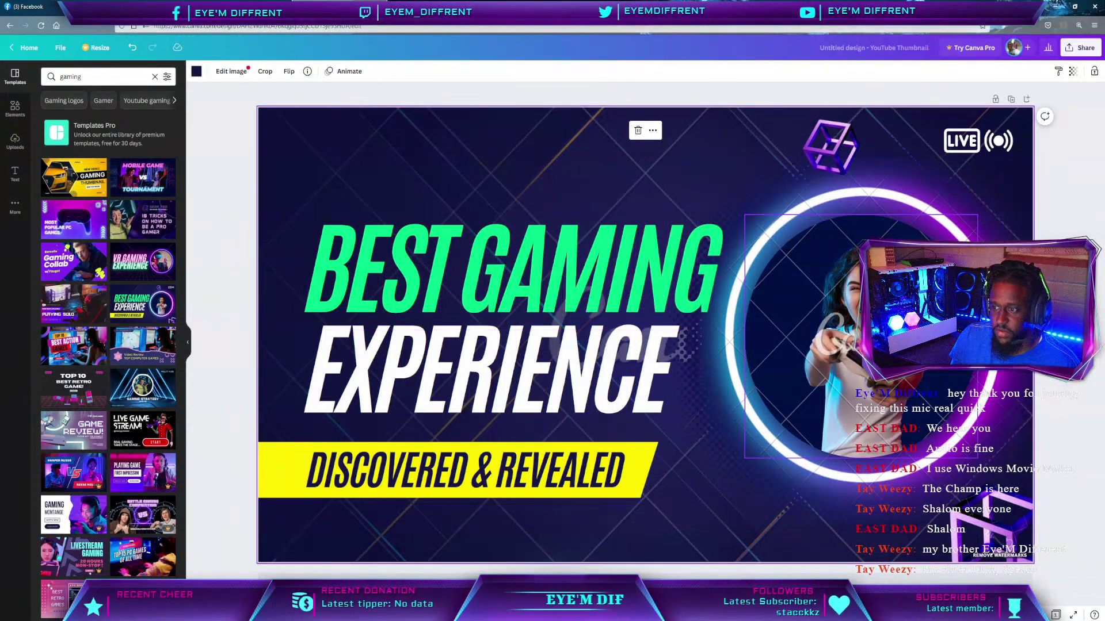
click(794, 345)
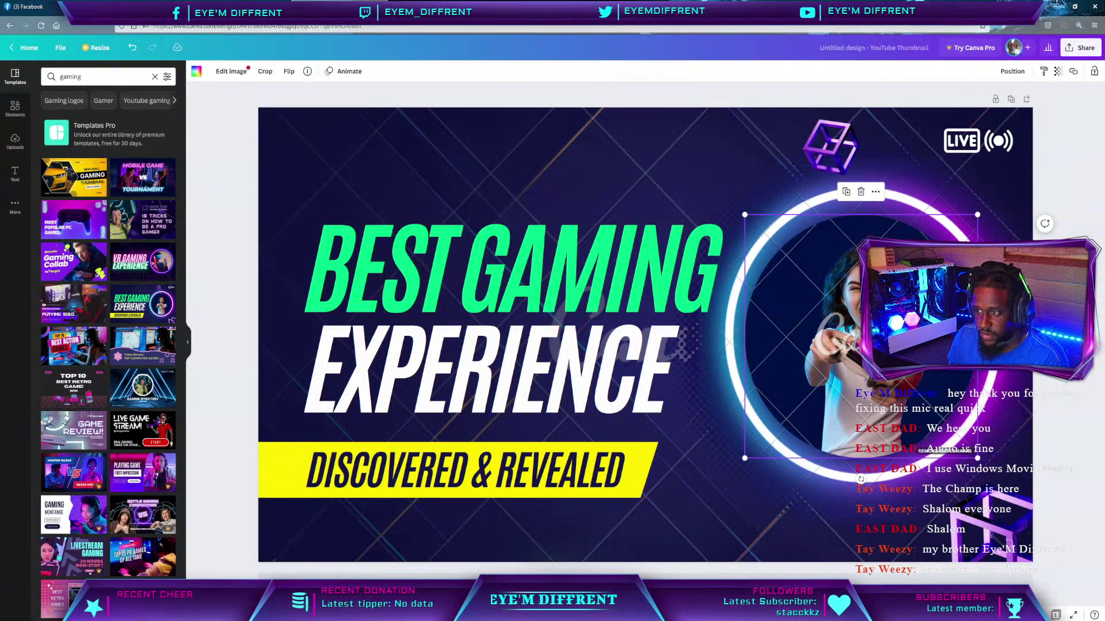
key(Delete)
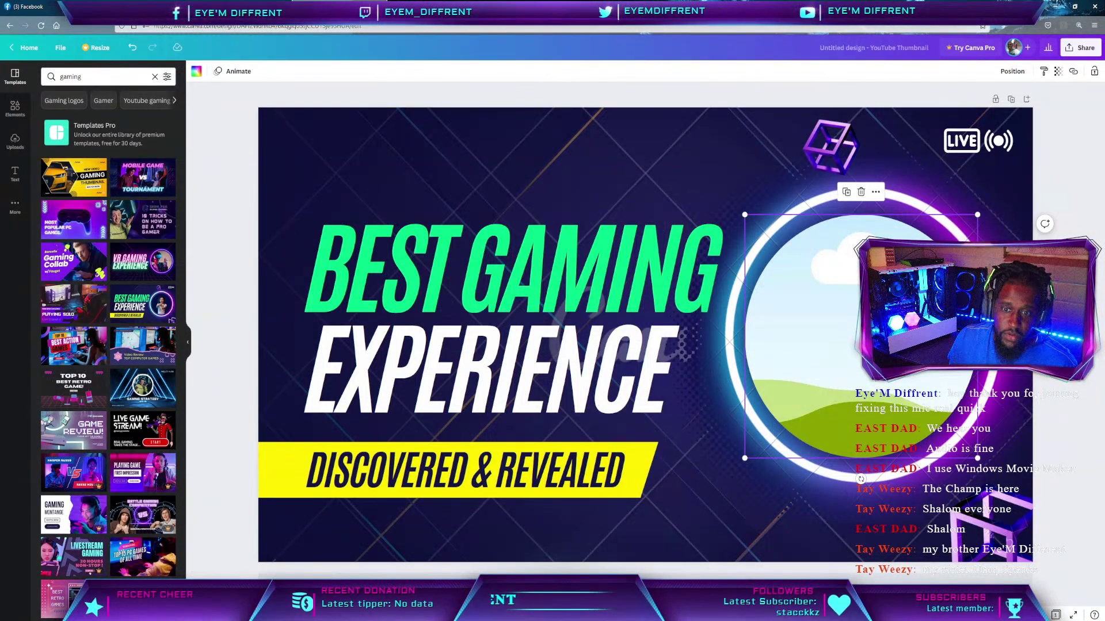
Recolour the "BEST GAMING" heading to the deep blue-violet from the photo colours, after trying the light purple.
click(470, 277)
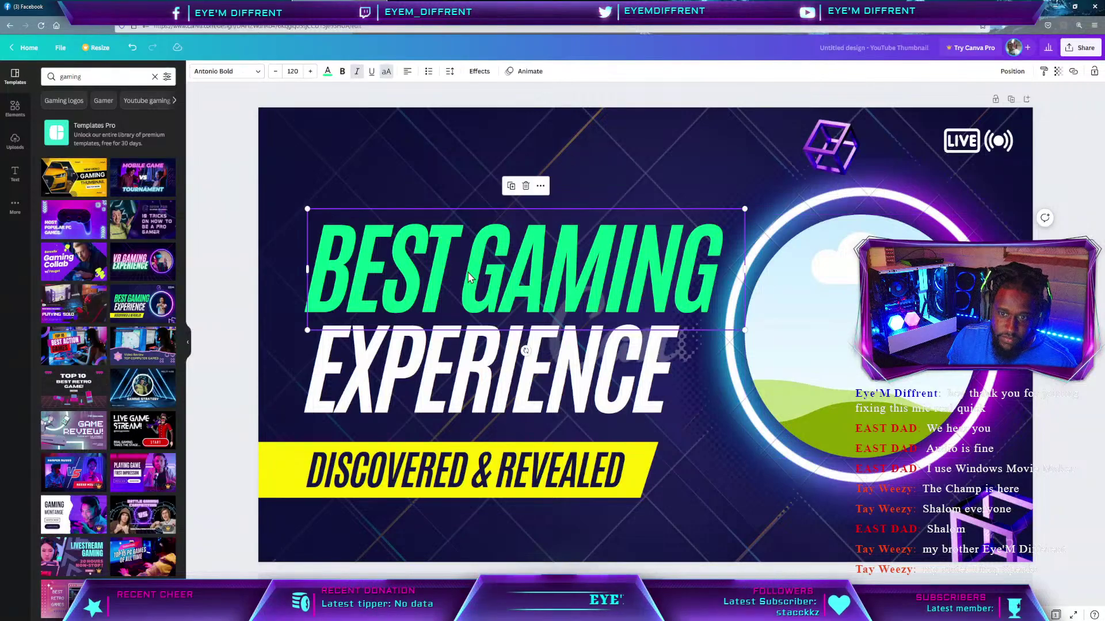
click(328, 71)
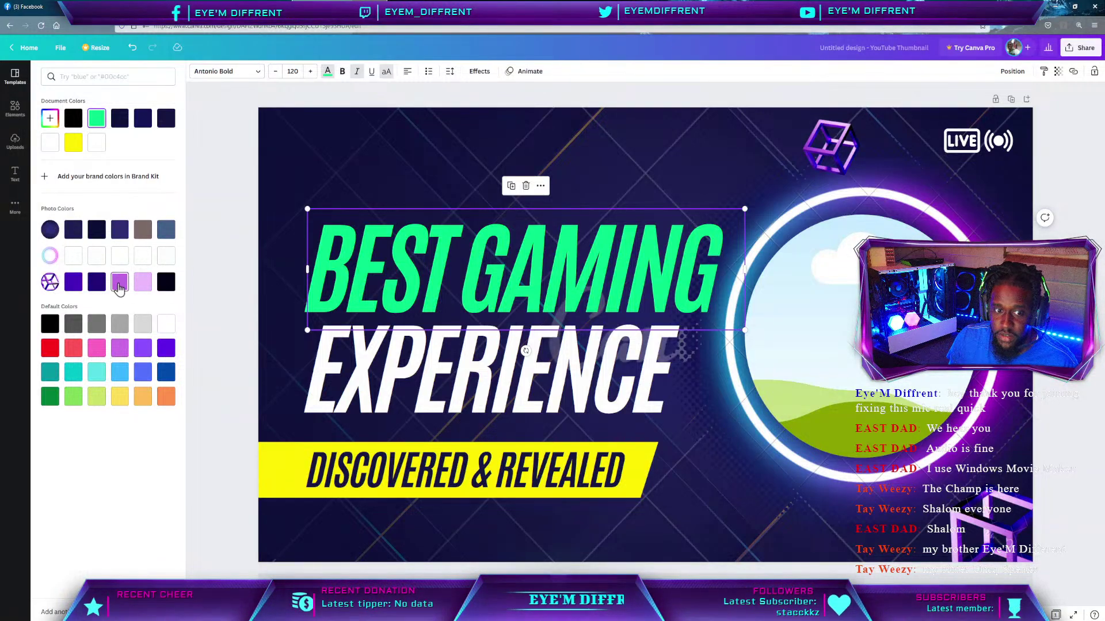
click(119, 281)
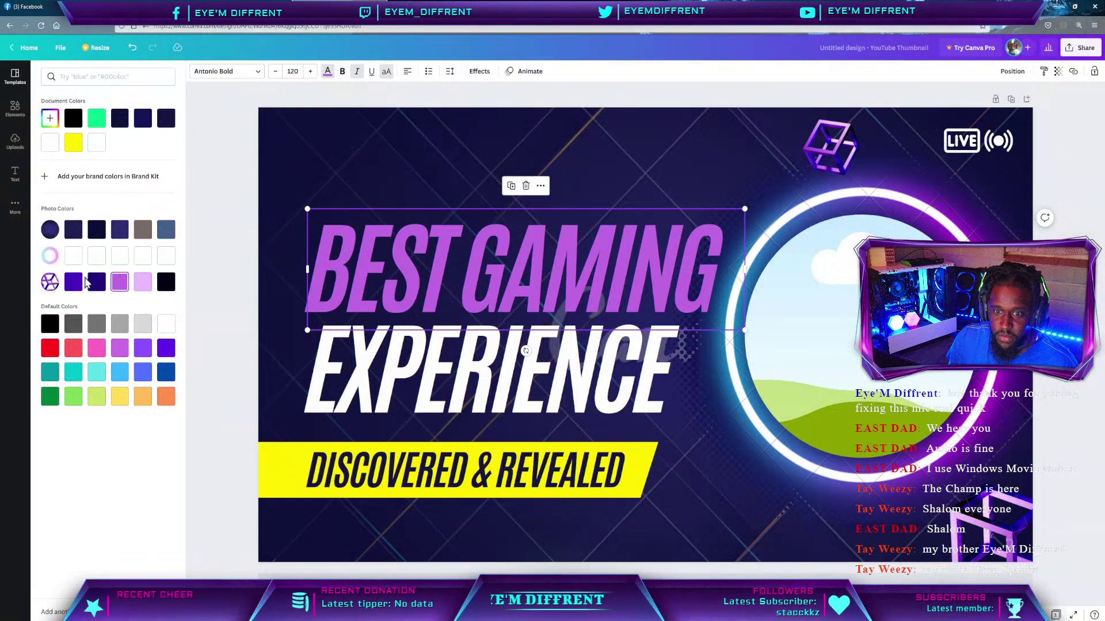
click(73, 283)
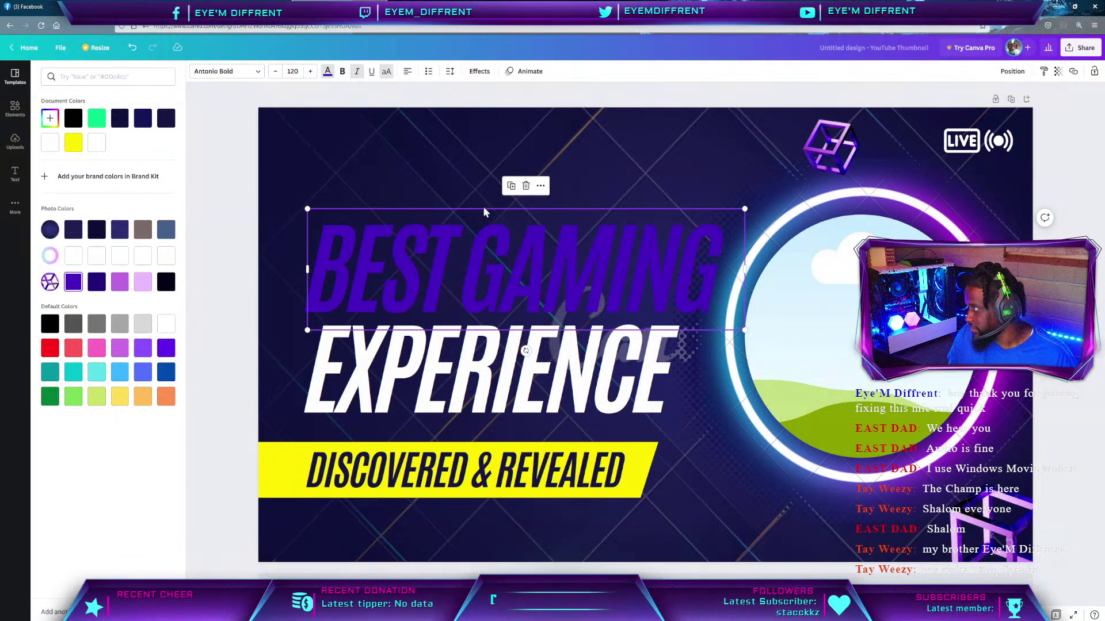
click(381, 167)
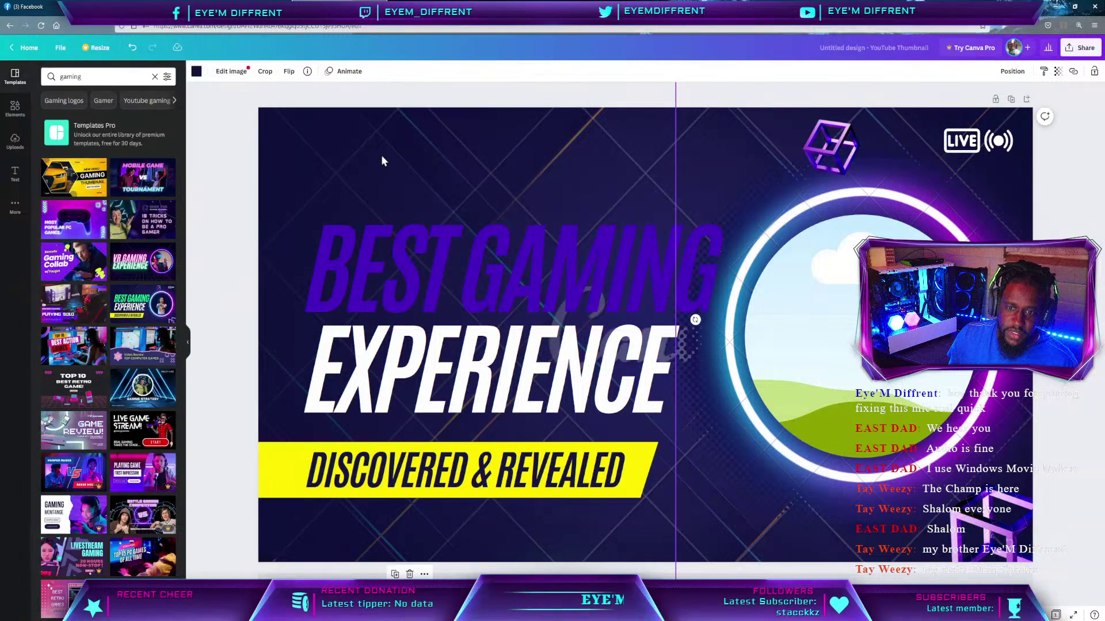
Place the uploaded photo of the two men into the empty circular frame.
click(14, 142)
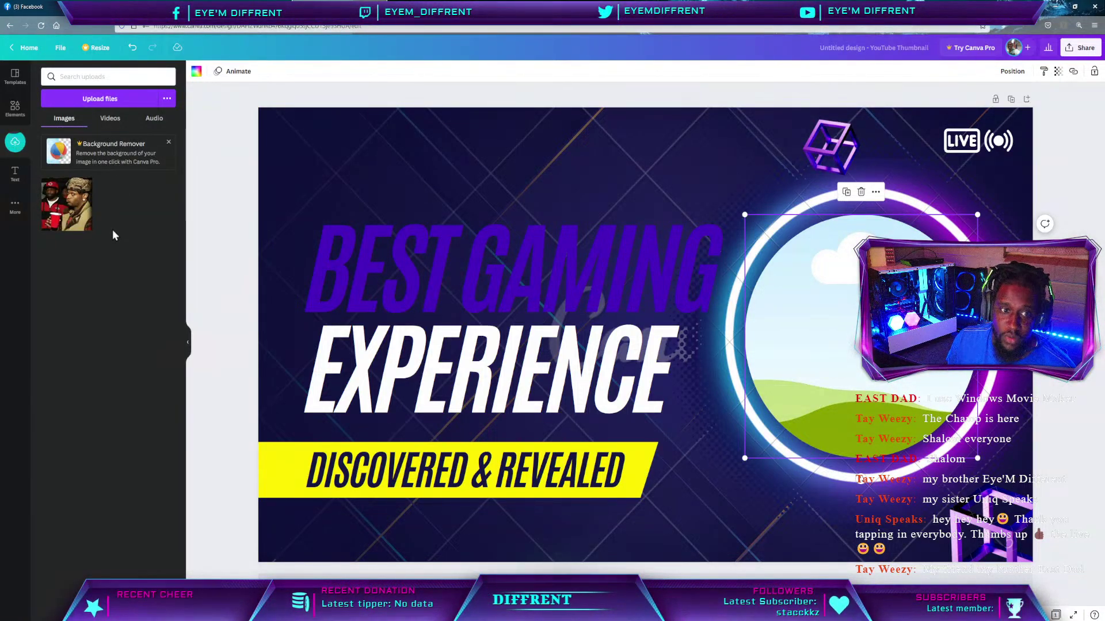
mouse_move(66, 215)
drag(67, 215, 822, 312)
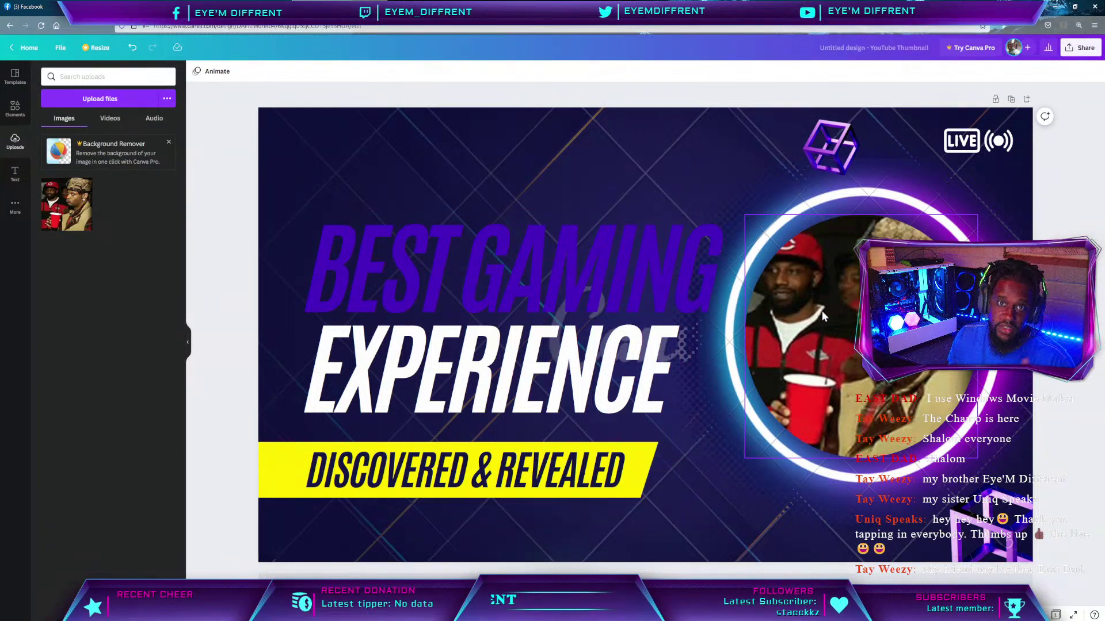
Try to remove the background of the framed photo with Background Remover and dismiss the Canva Pro trial offer.
right_click(831, 298)
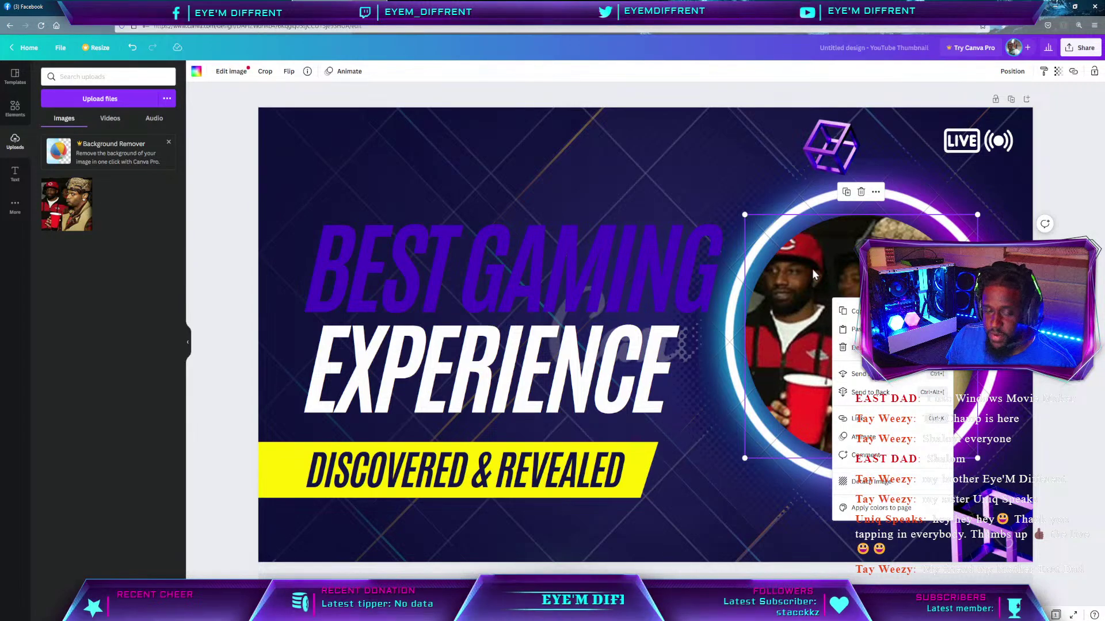
click(232, 73)
click(232, 75)
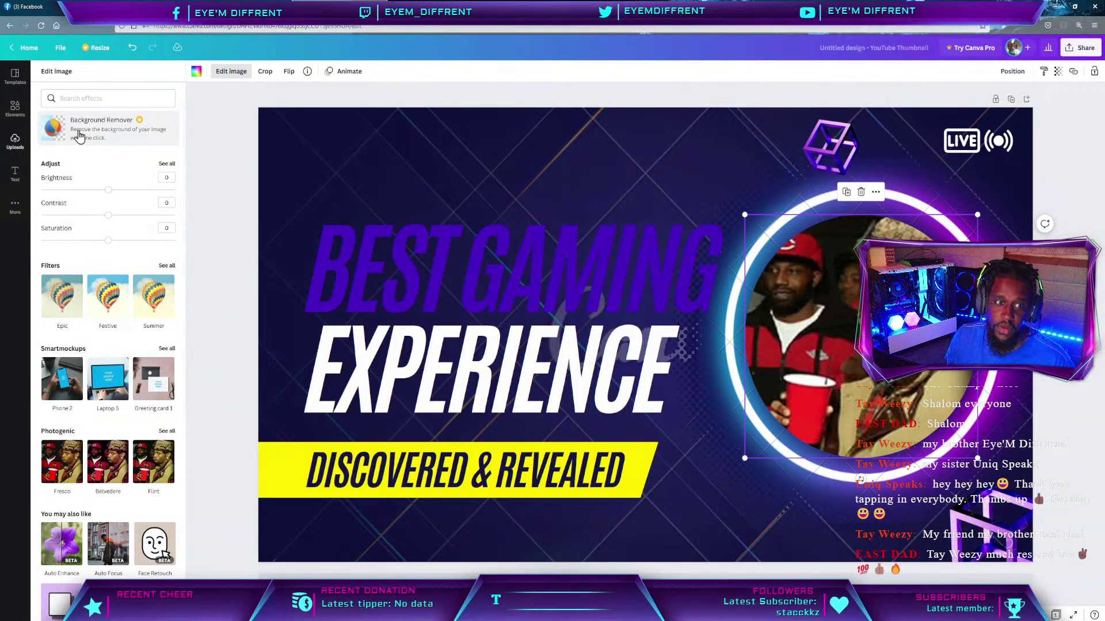
click(80, 135)
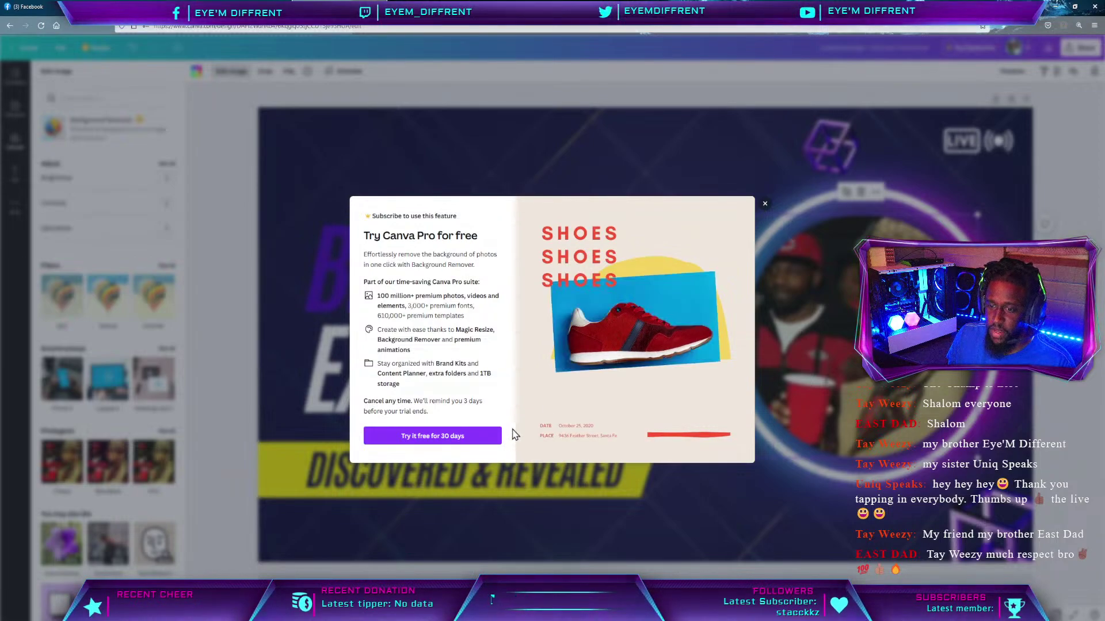
click(764, 203)
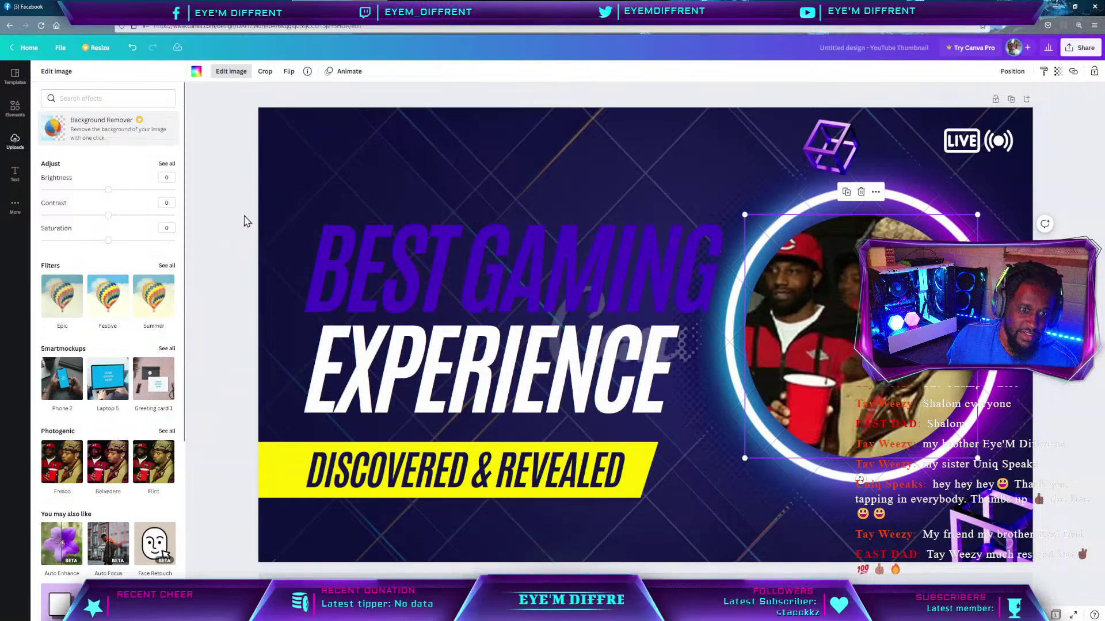
Replace the "DISCOVERED & REVEALED" text on the yellow banner with "JOIN ME LIVE".
click(440, 469)
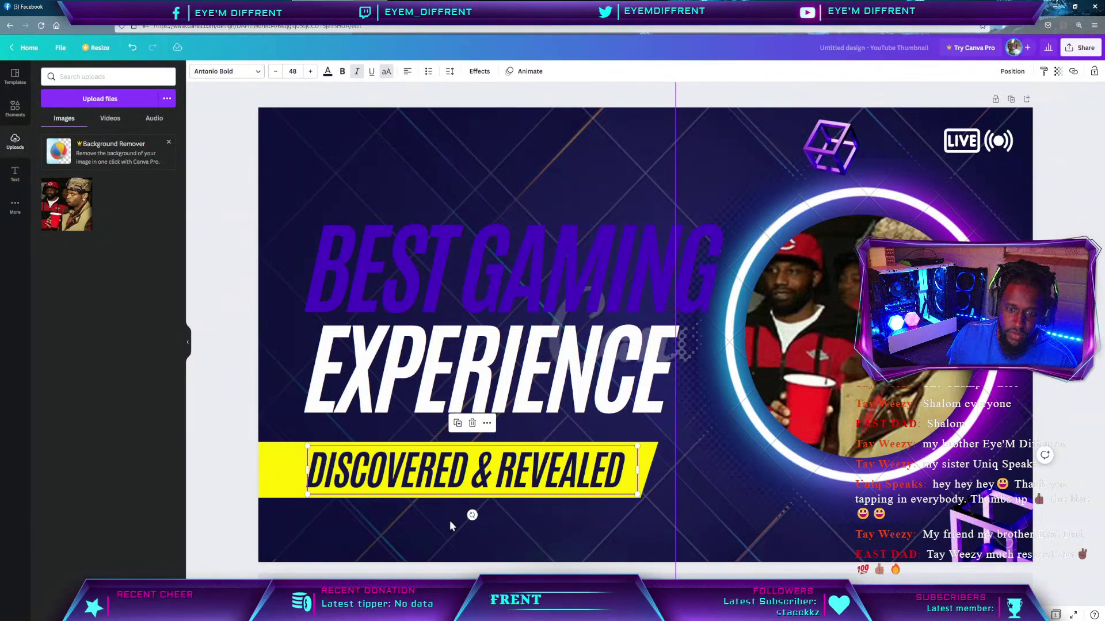
double_click(344, 469)
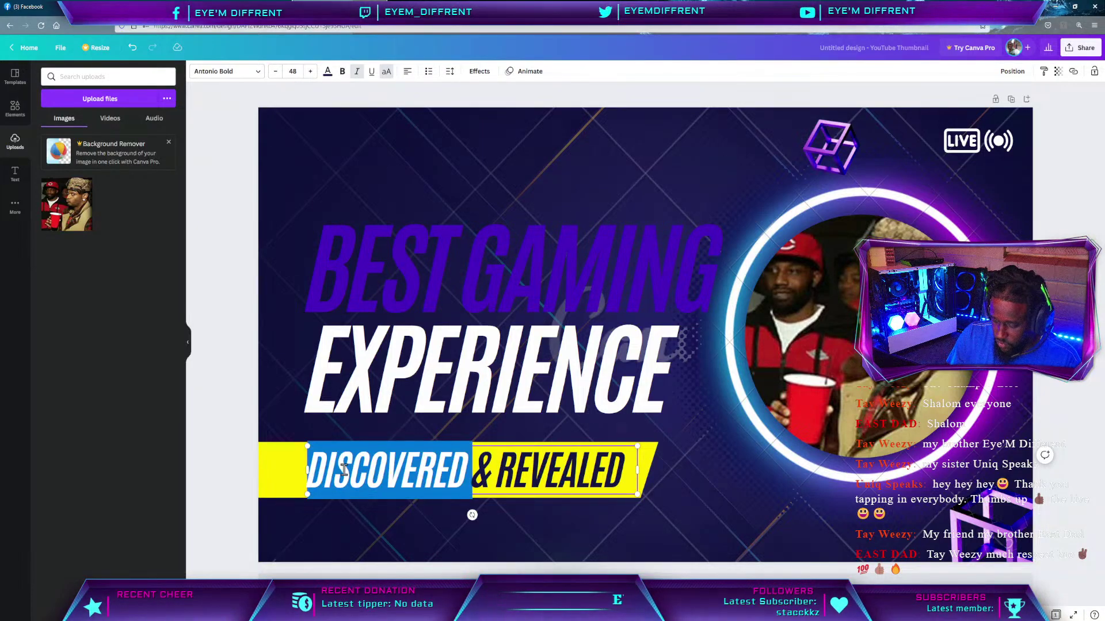
key(BackSpace)
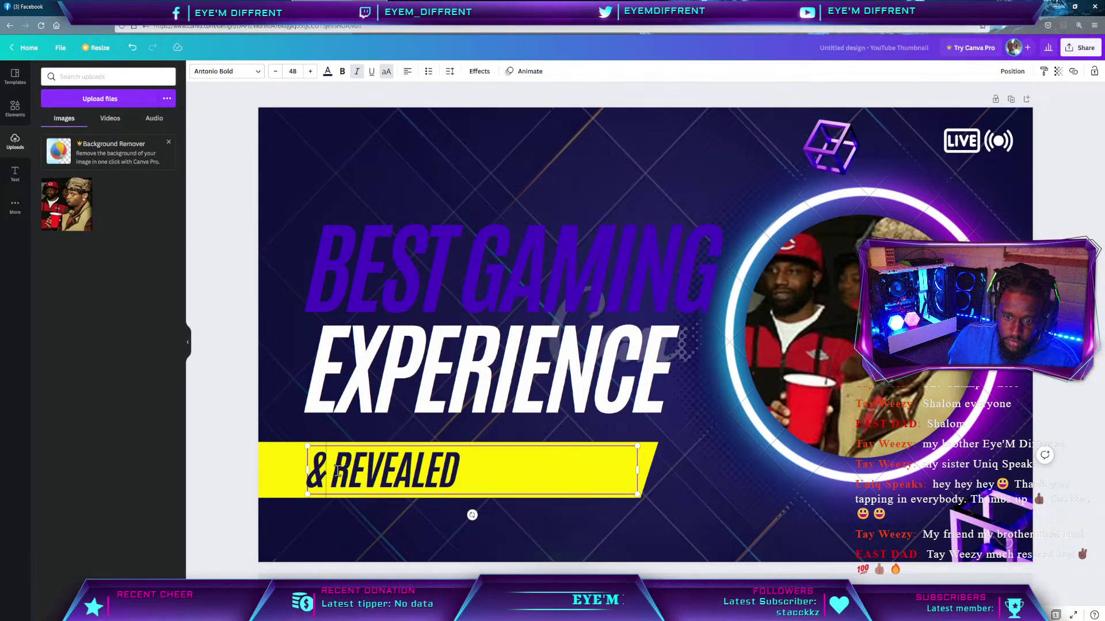
drag(493, 469, 286, 471)
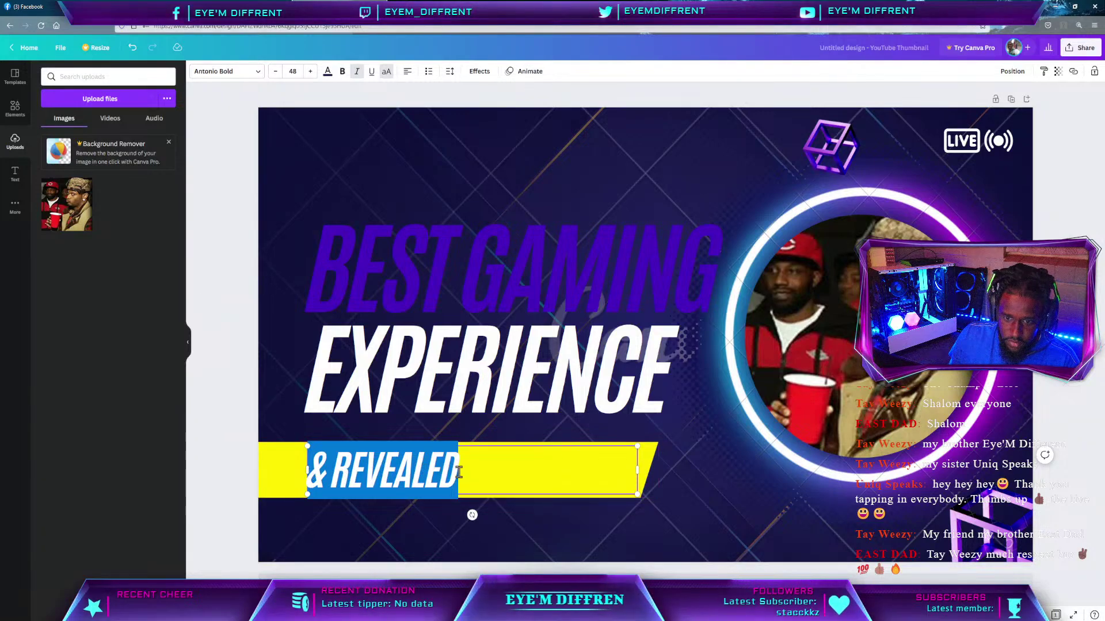
text(JOIN ME L:)
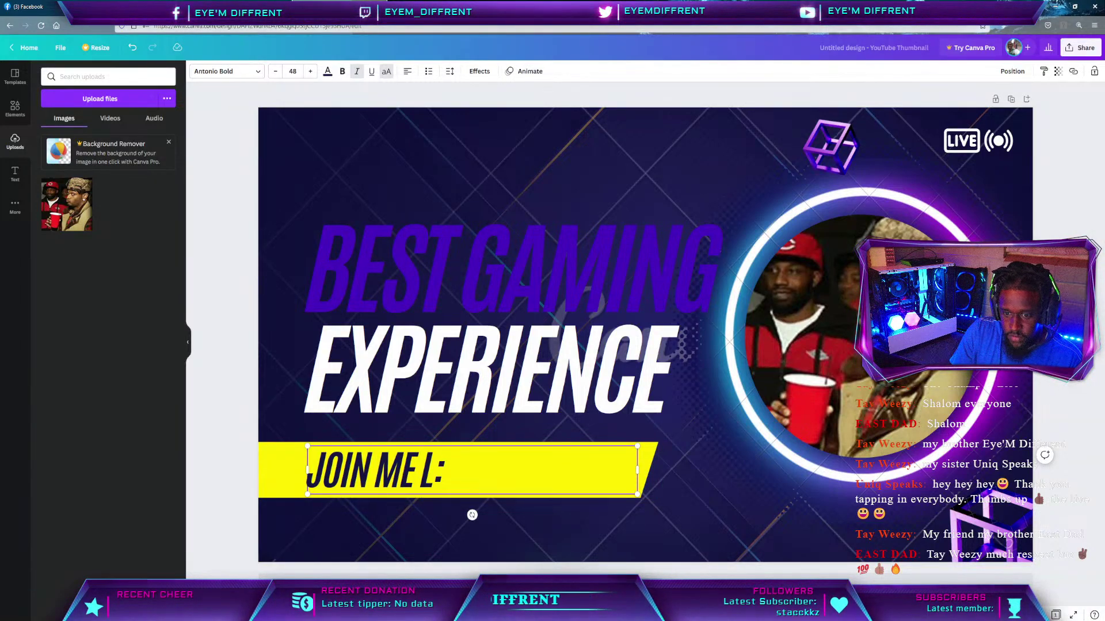
key(BackSpace)
text(IVE)
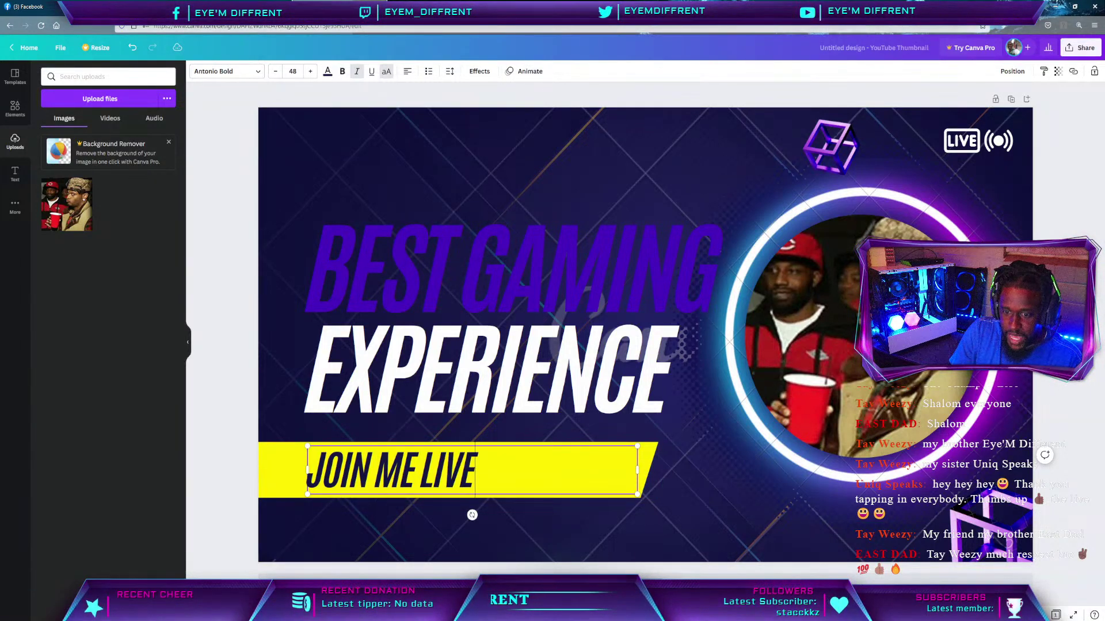
click(700, 509)
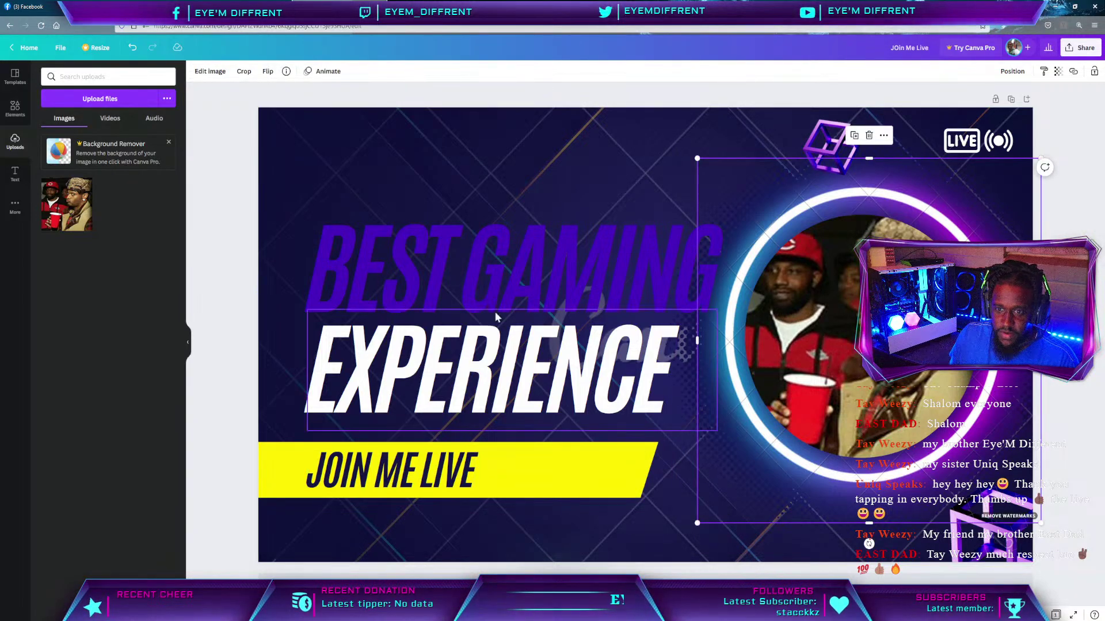
Duplicate the "BEST GAMING" heading and place the copy above and slightly right of the original.
click(482, 282)
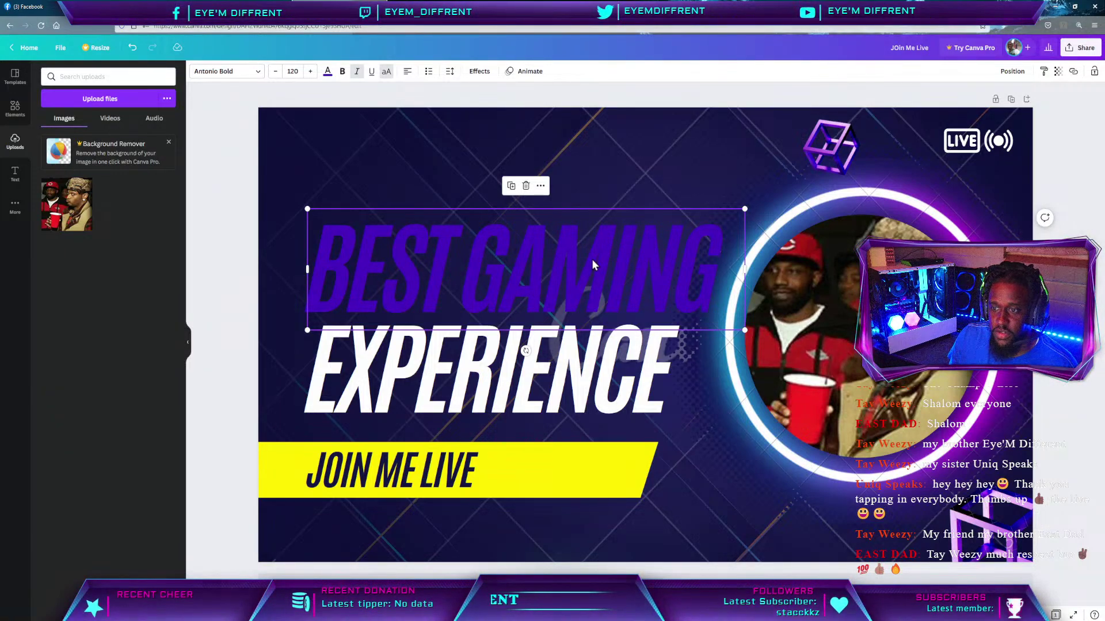
click(511, 186)
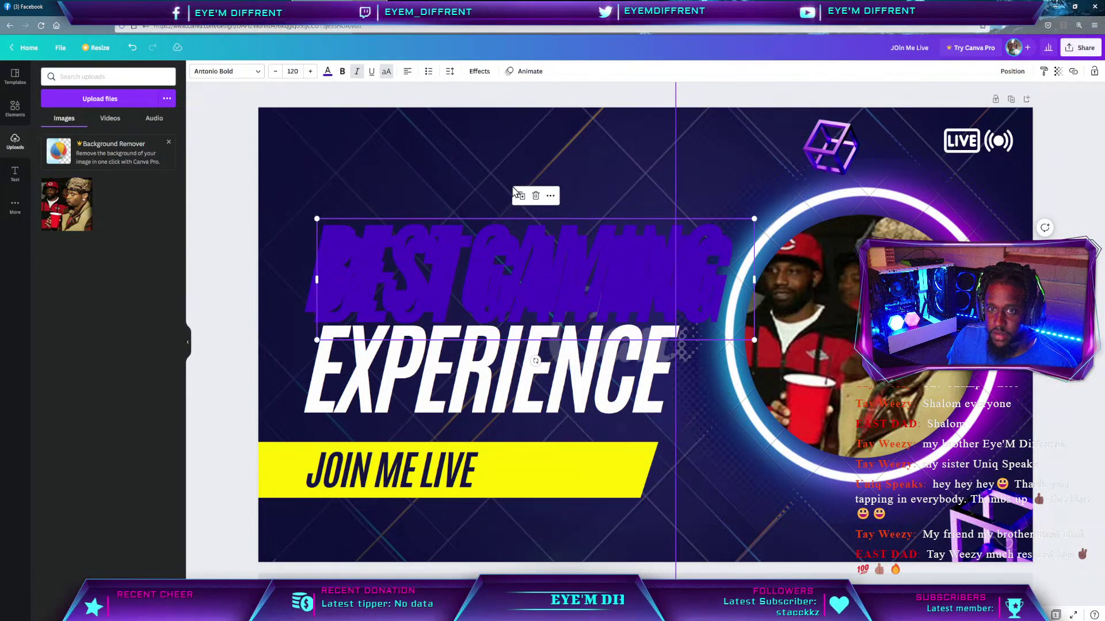
drag(525, 248, 567, 167)
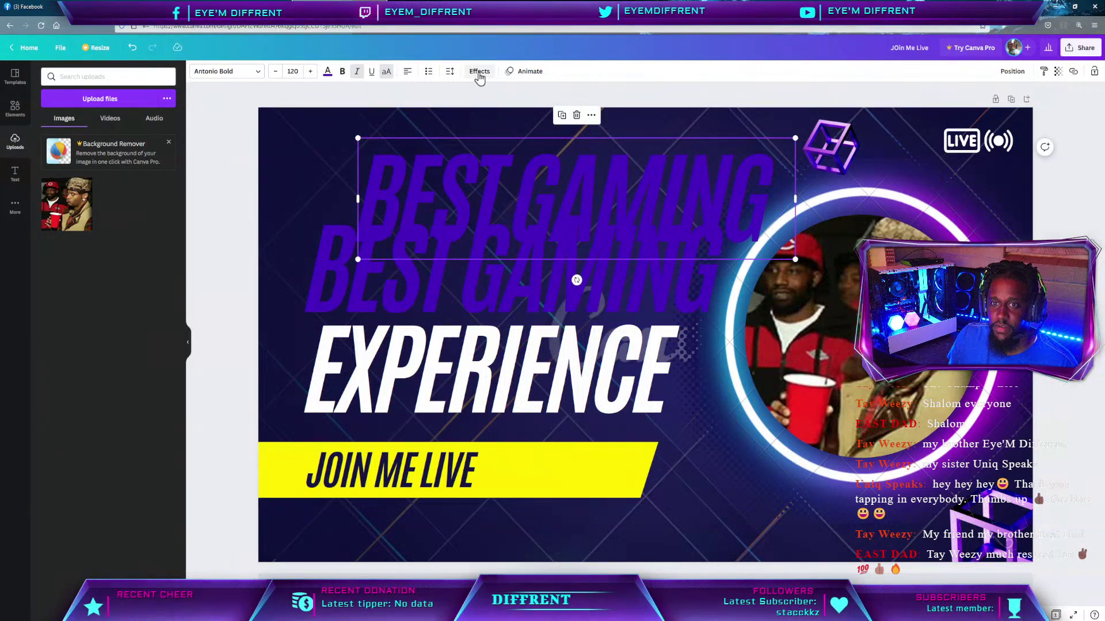
Give the heading copy a yellow Hollow effect and lay it exactly over the original "BEST GAMING" text as an outline.
click(479, 73)
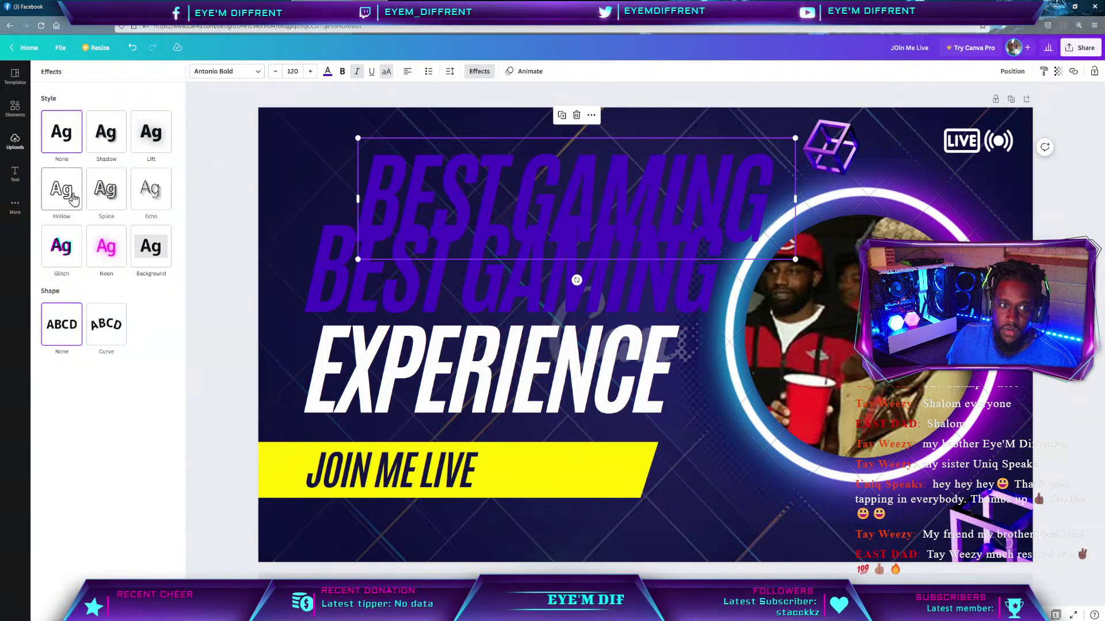
click(67, 194)
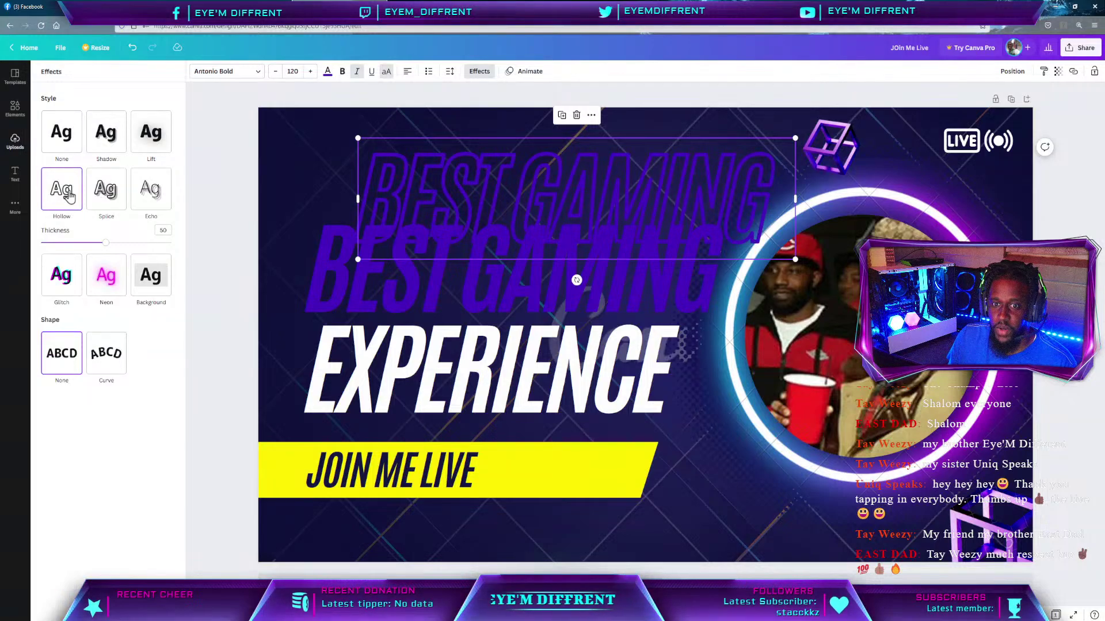
click(327, 72)
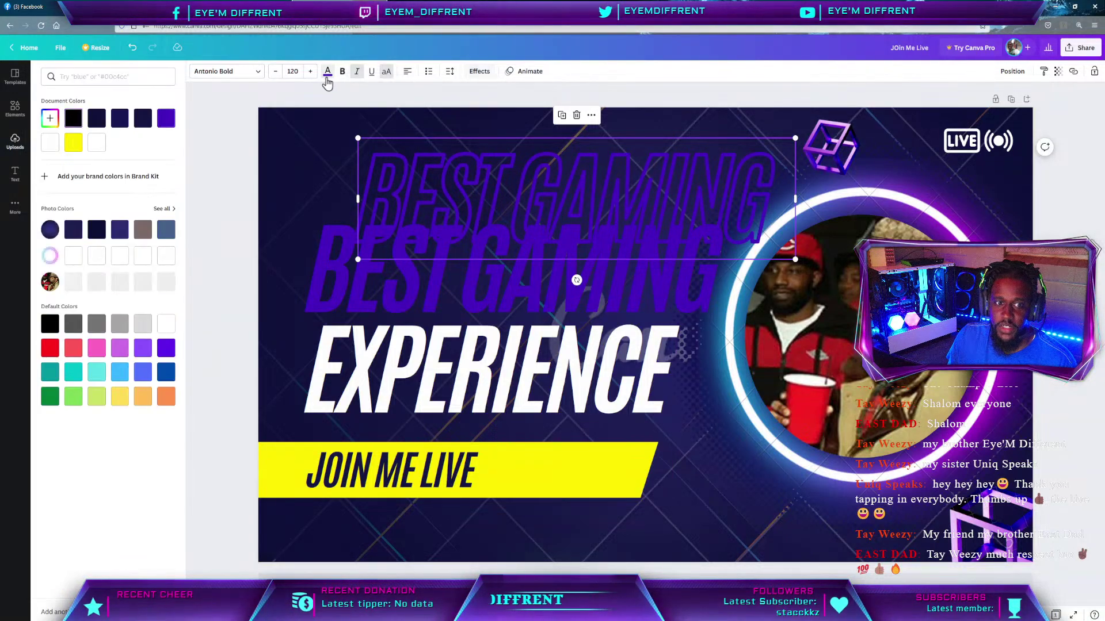
click(72, 143)
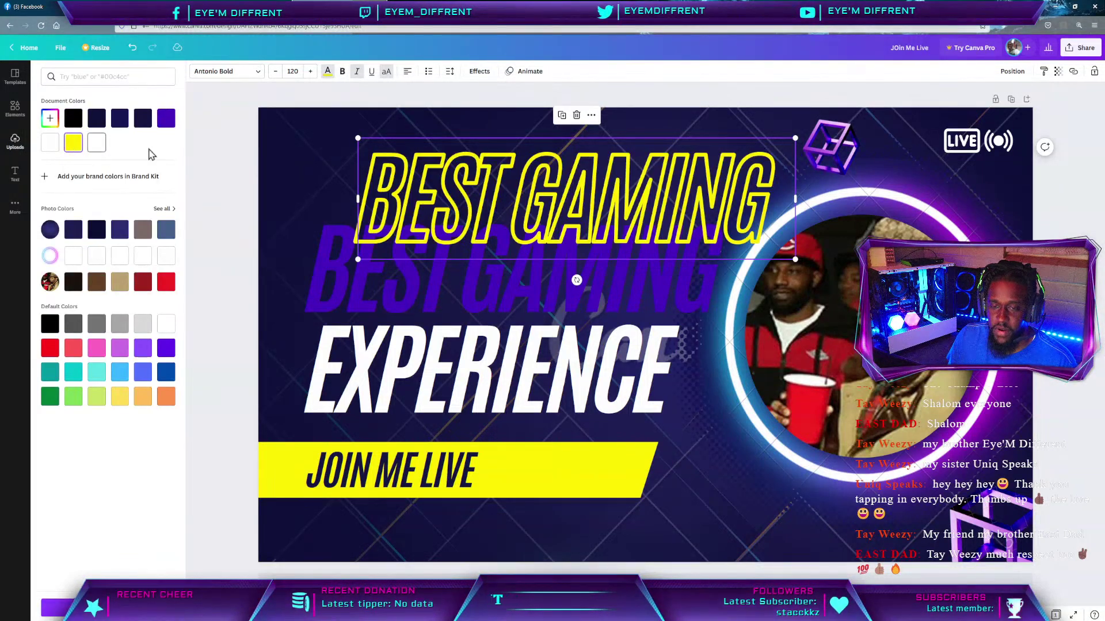
drag(567, 183, 511, 260)
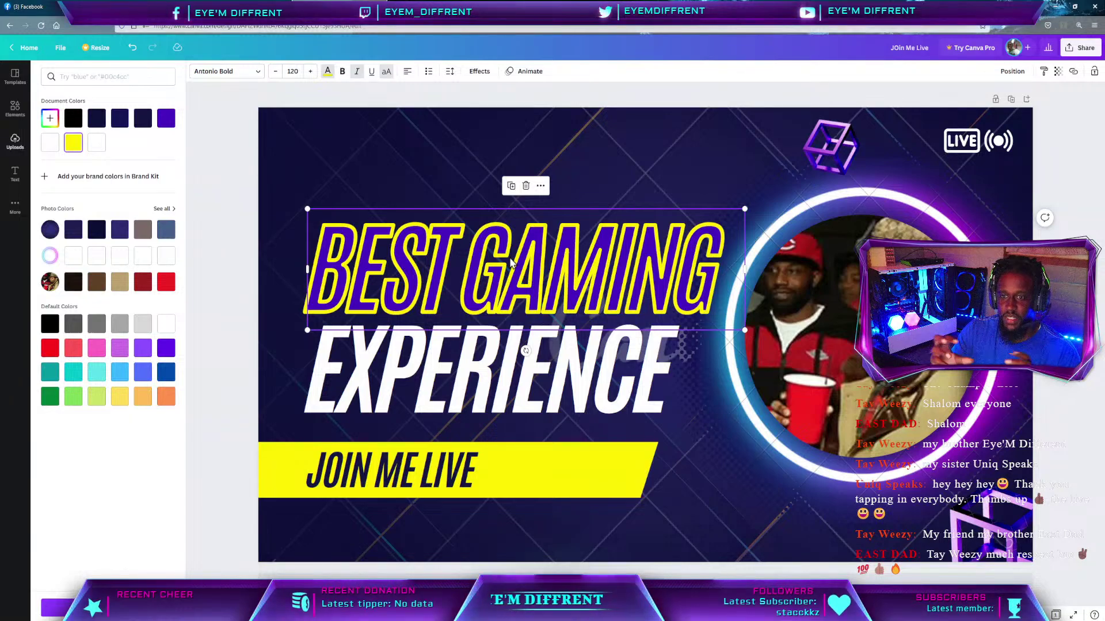
Try the Hollow thickness at around 50 and move the yellow outline copy down off the original heading.
click(478, 71)
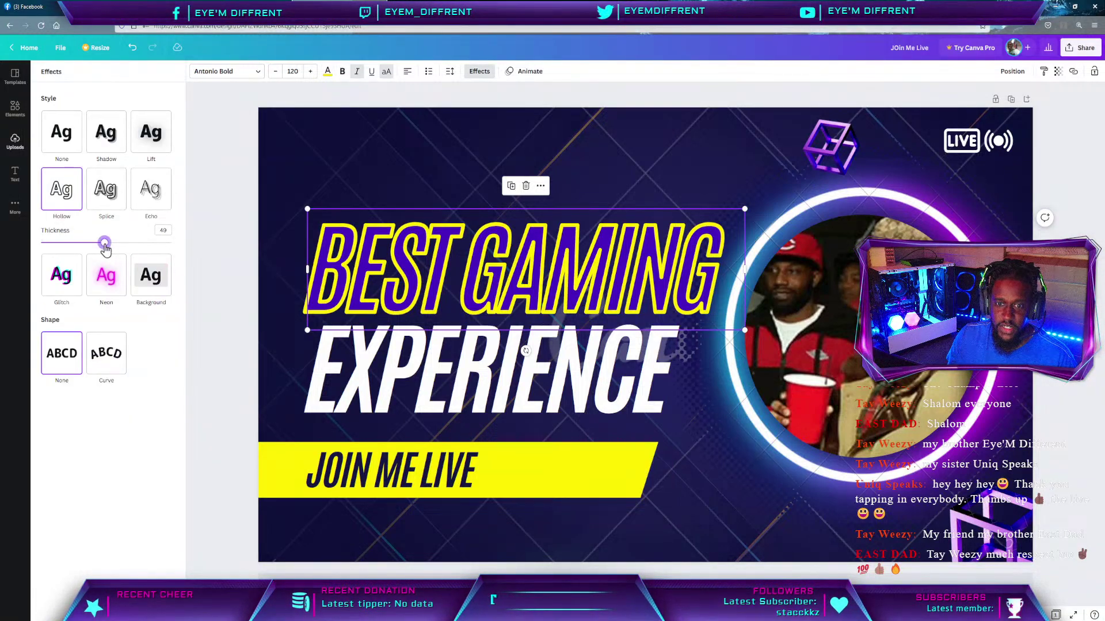
mouse_move(104, 246)
mouse_down()
mouse_move(41, 244)
mouse_move(202, 254)
mouse_move(106, 265)
mouse_up()
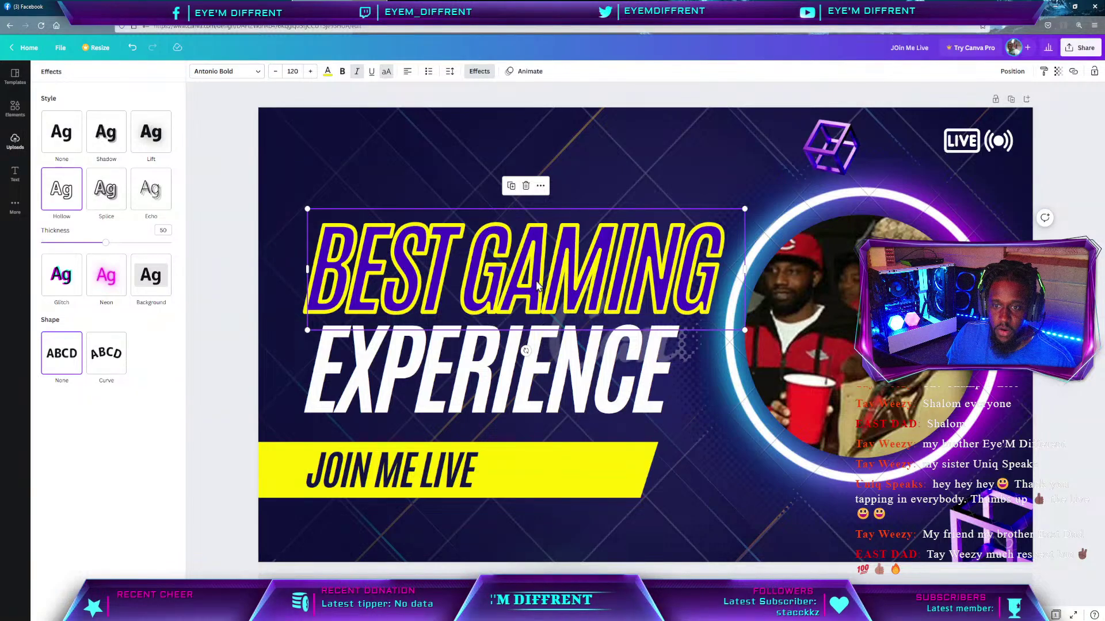
drag(538, 280, 523, 353)
Apply a white Echo effect to the original "BEST GAMING" heading and delete the yellow outlined copy.
click(584, 249)
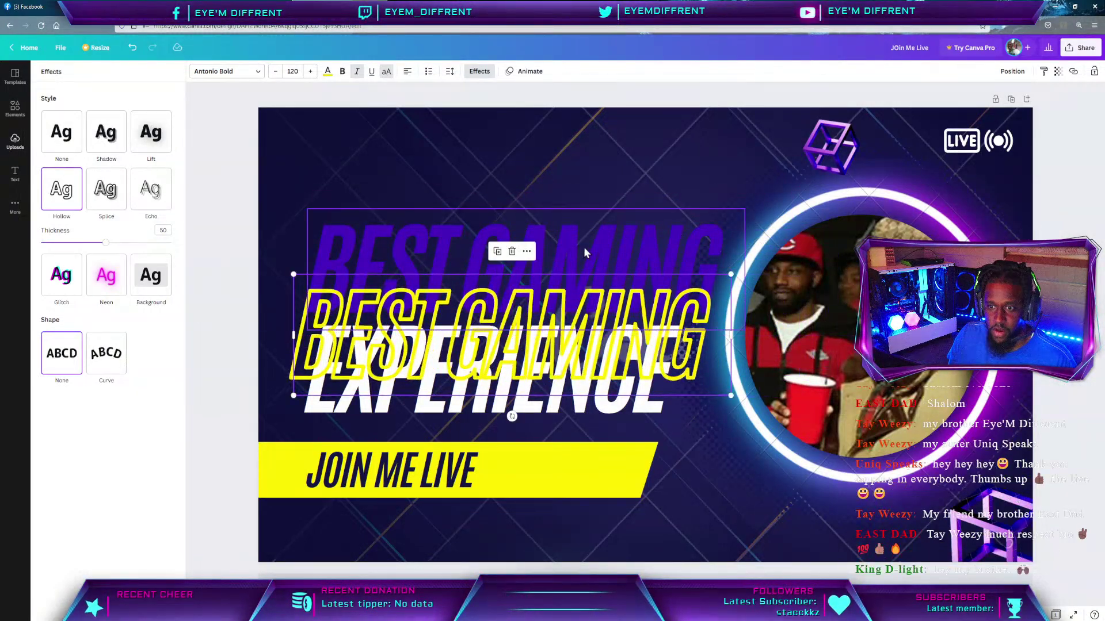
click(480, 71)
click(481, 71)
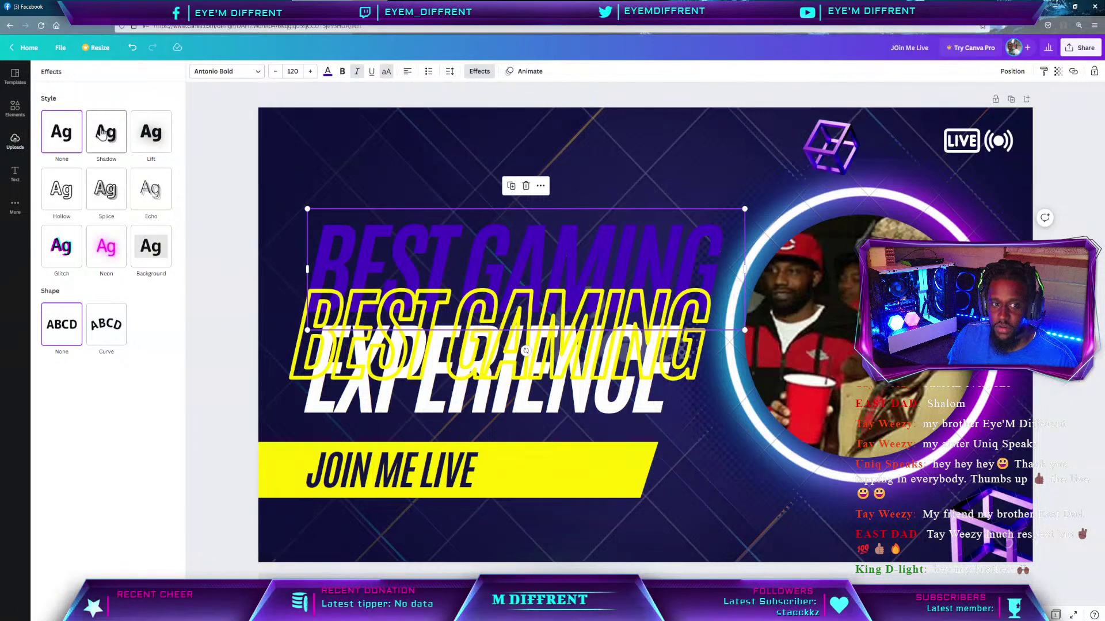
click(151, 192)
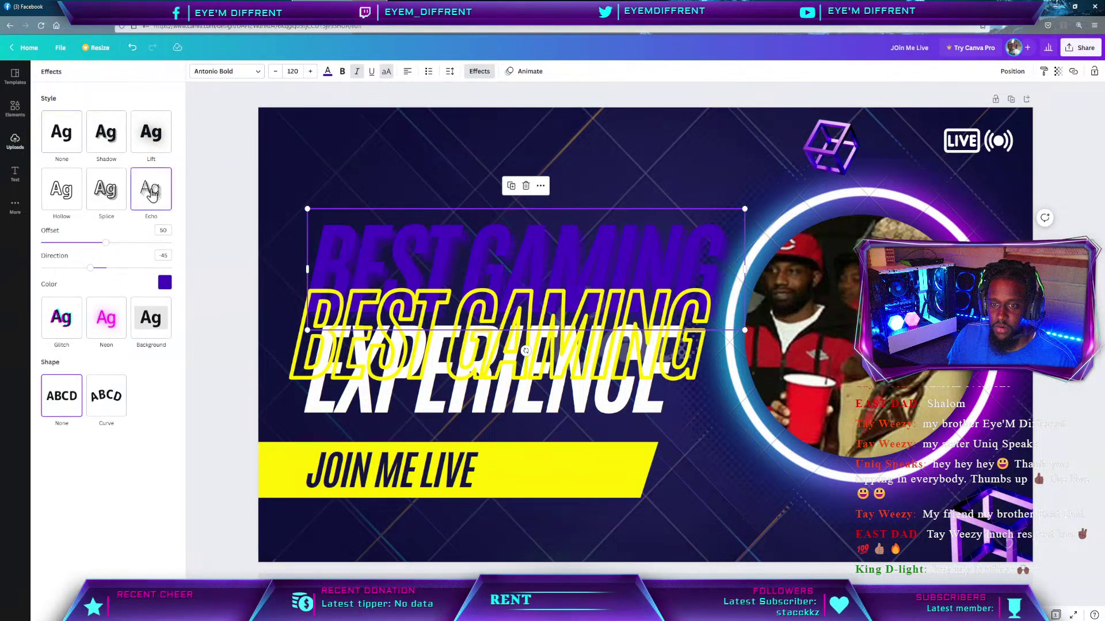
click(165, 282)
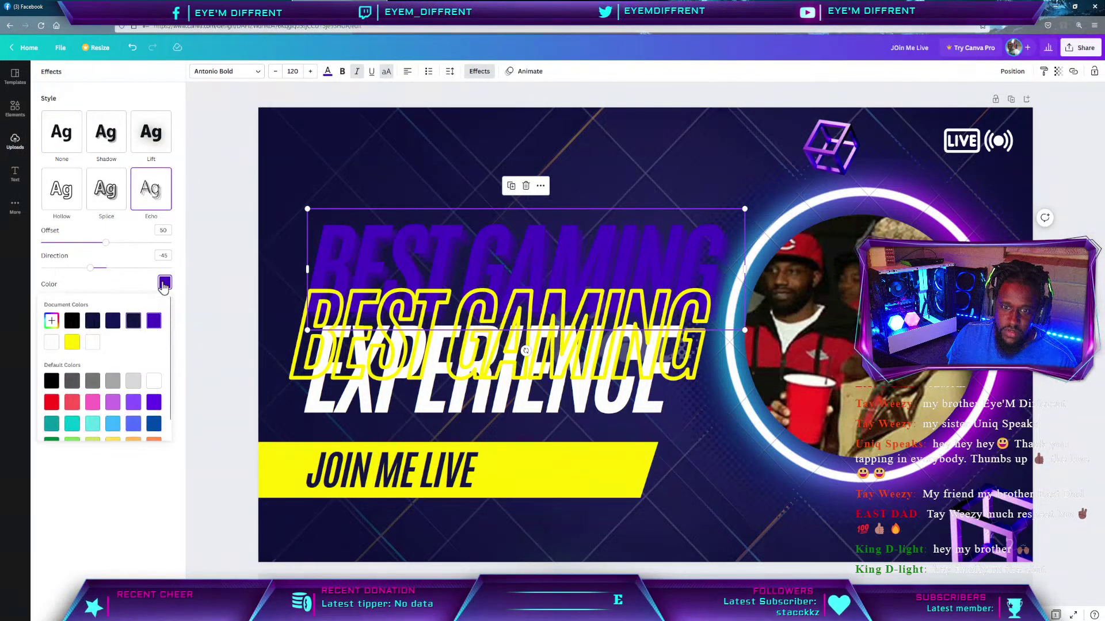
click(92, 344)
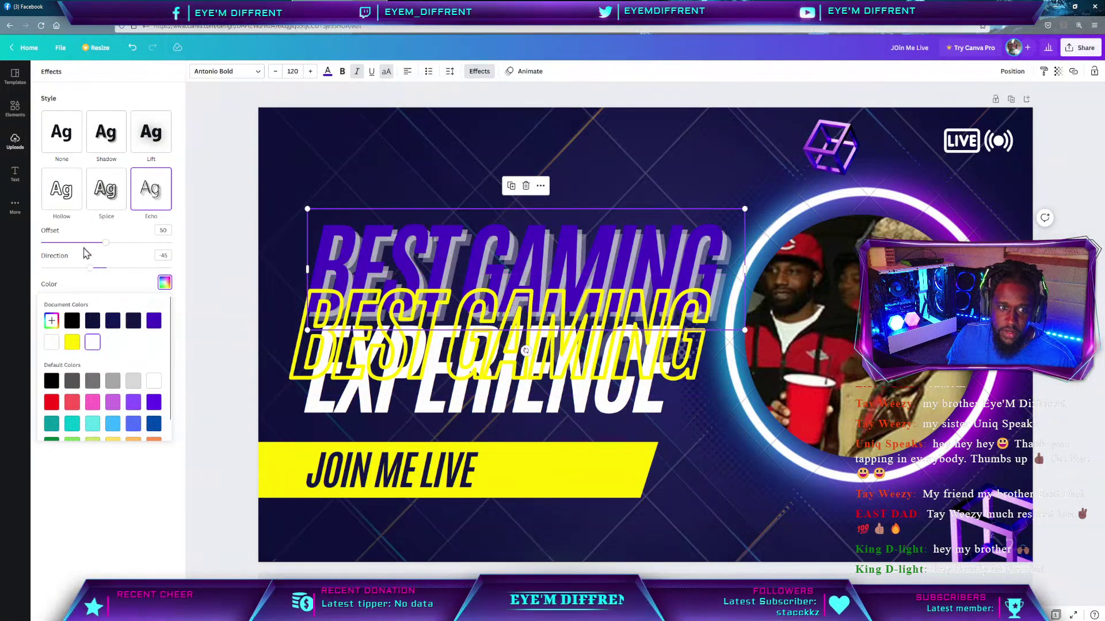
drag(358, 359, 401, 425)
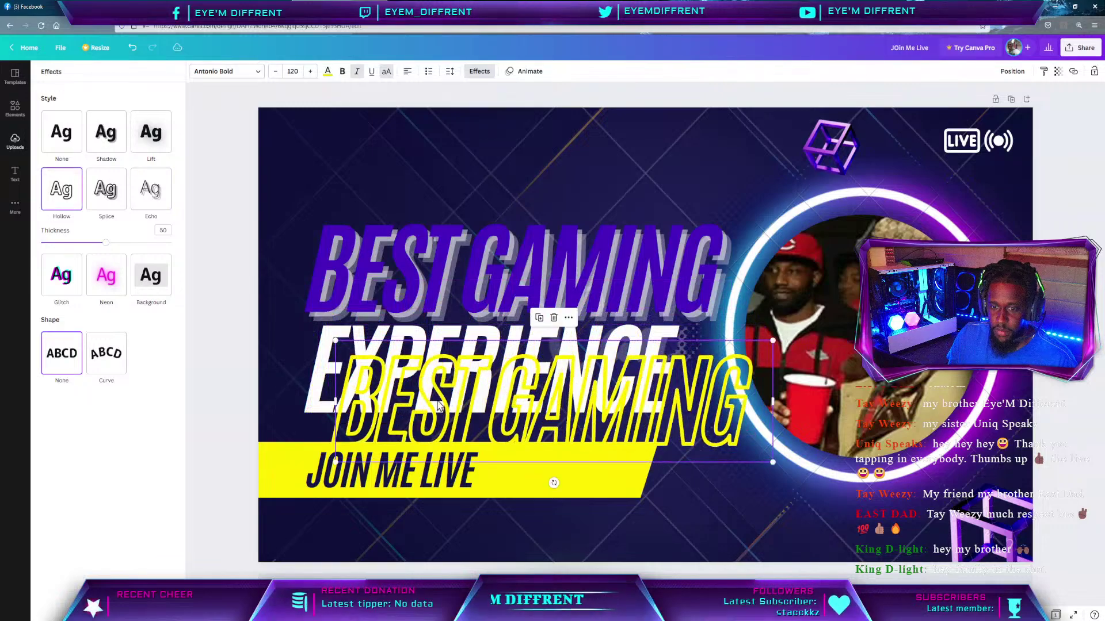
key(Delete)
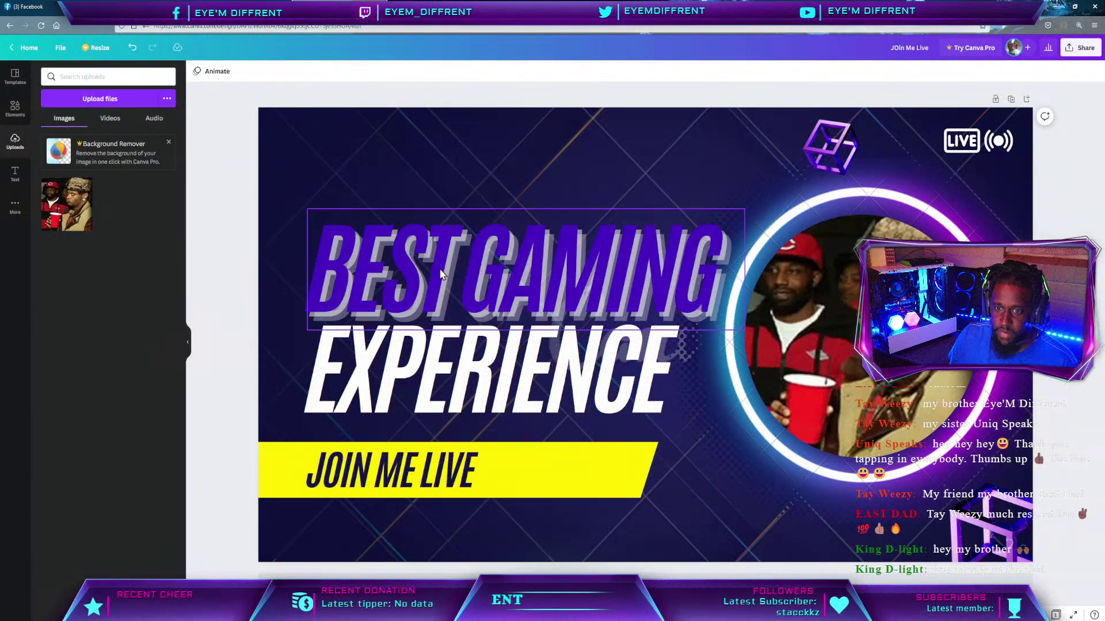
Set the heading's Echo offset to 59 and rotate its direction so the echo falls above and right of the letters.
click(423, 268)
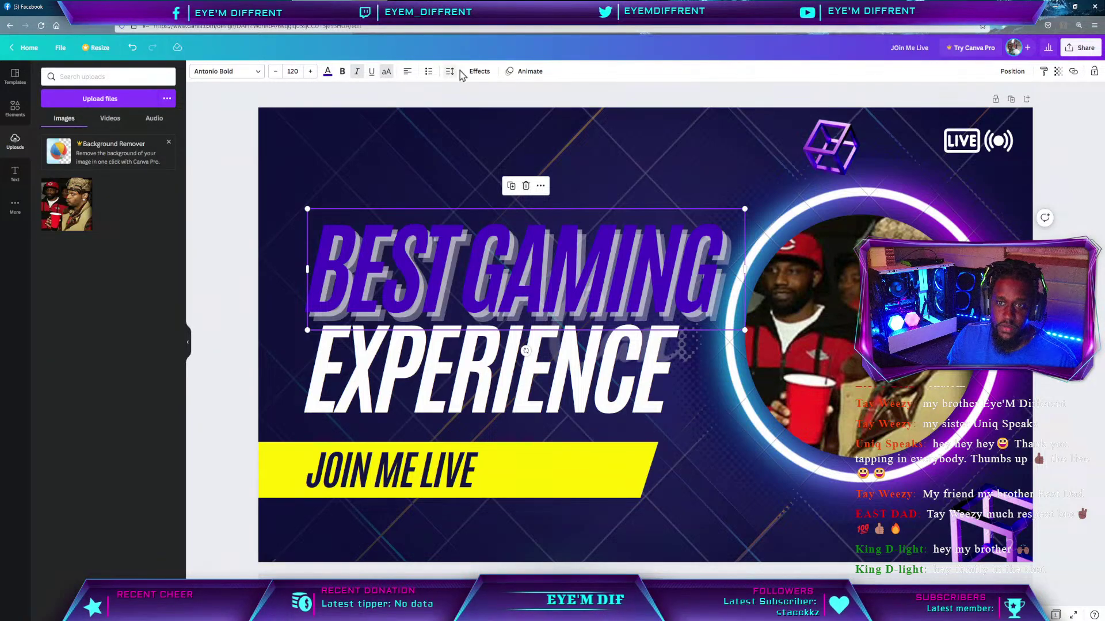
click(477, 71)
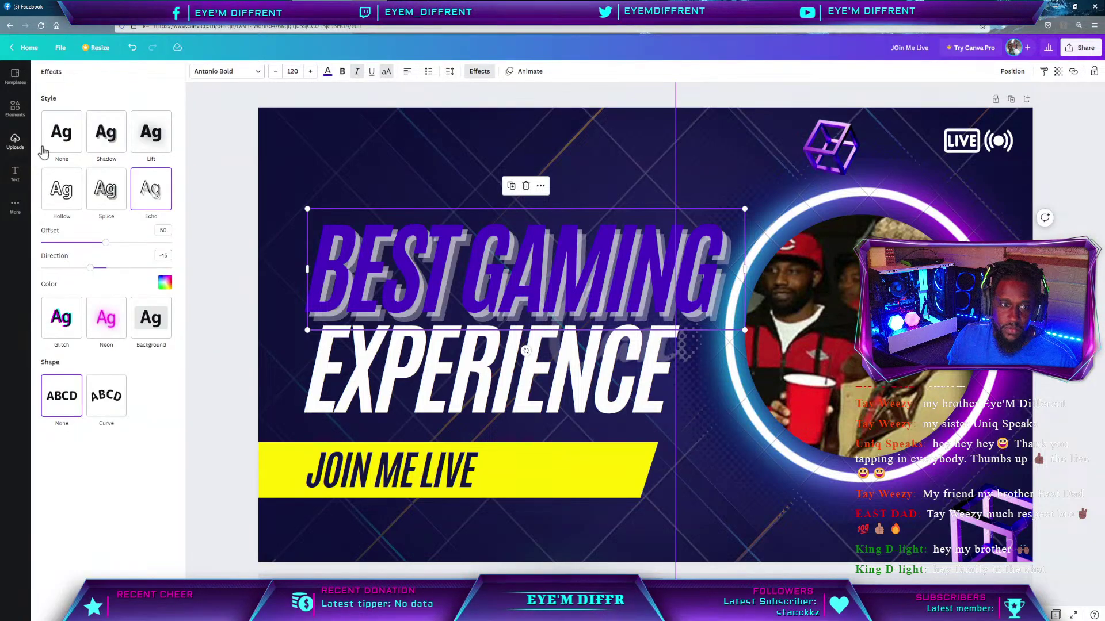
click(107, 243)
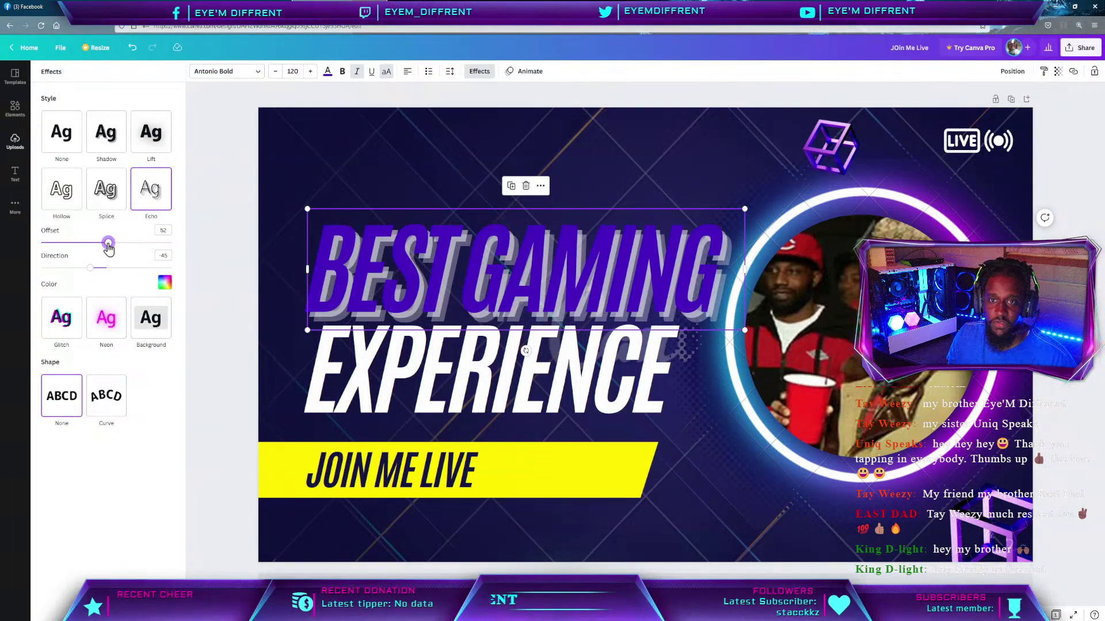
mouse_move(106, 244)
mouse_down()
mouse_move(64, 240)
mouse_move(46, 258)
mouse_move(76, 244)
mouse_move(206, 249)
mouse_move(118, 246)
mouse_up()
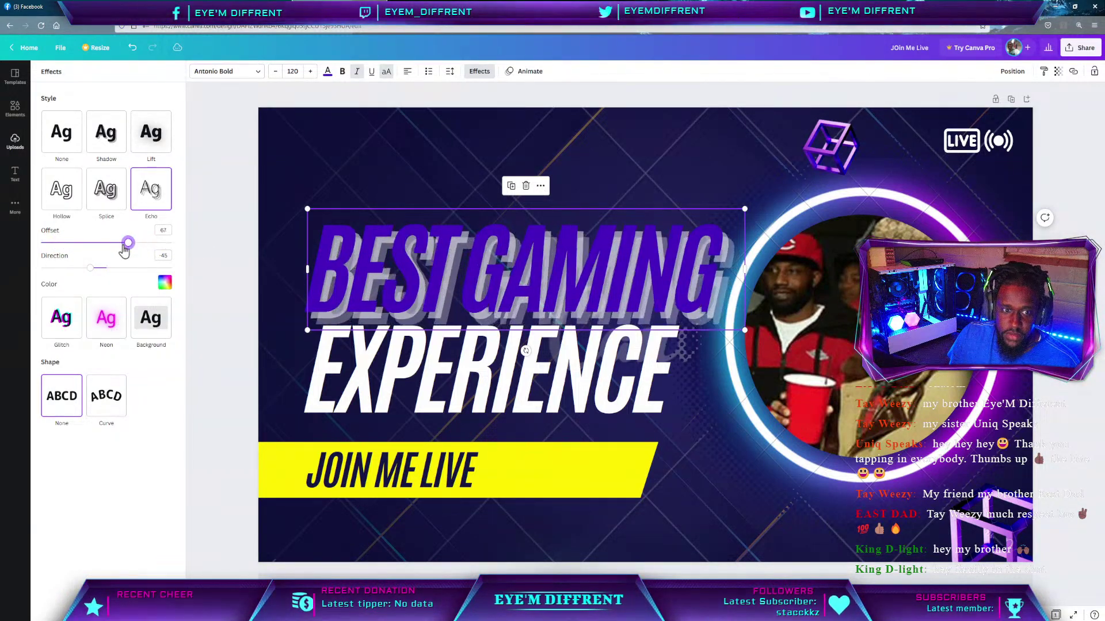
drag(93, 275, 59, 284)
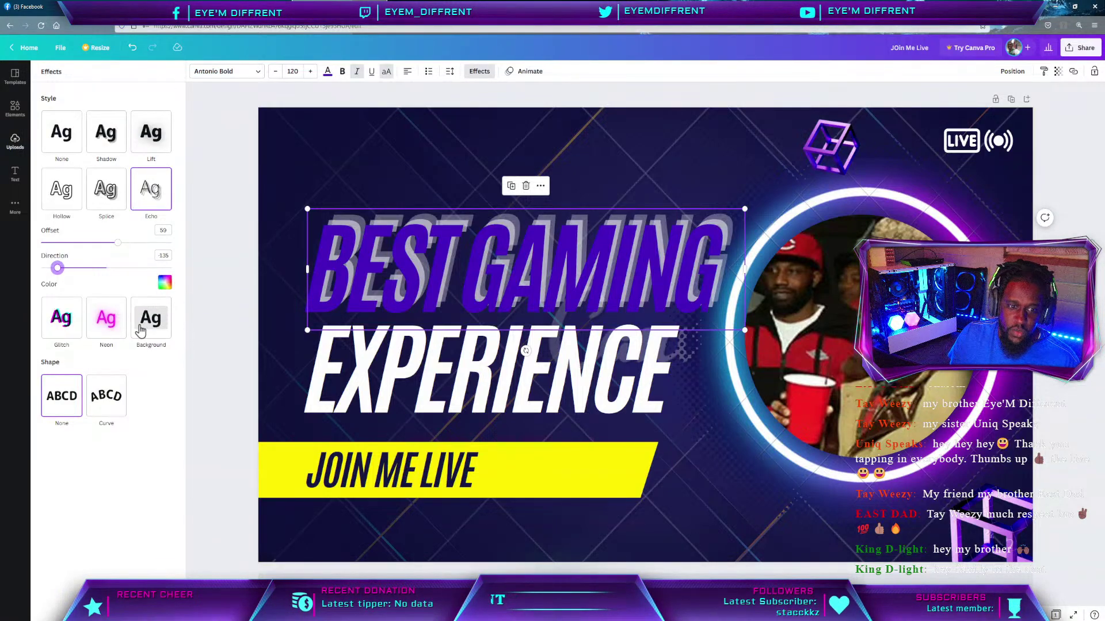
Switch the "BEST GAMING" heading to the Background effect and move it up clear of "EXPERIENCE".
click(163, 317)
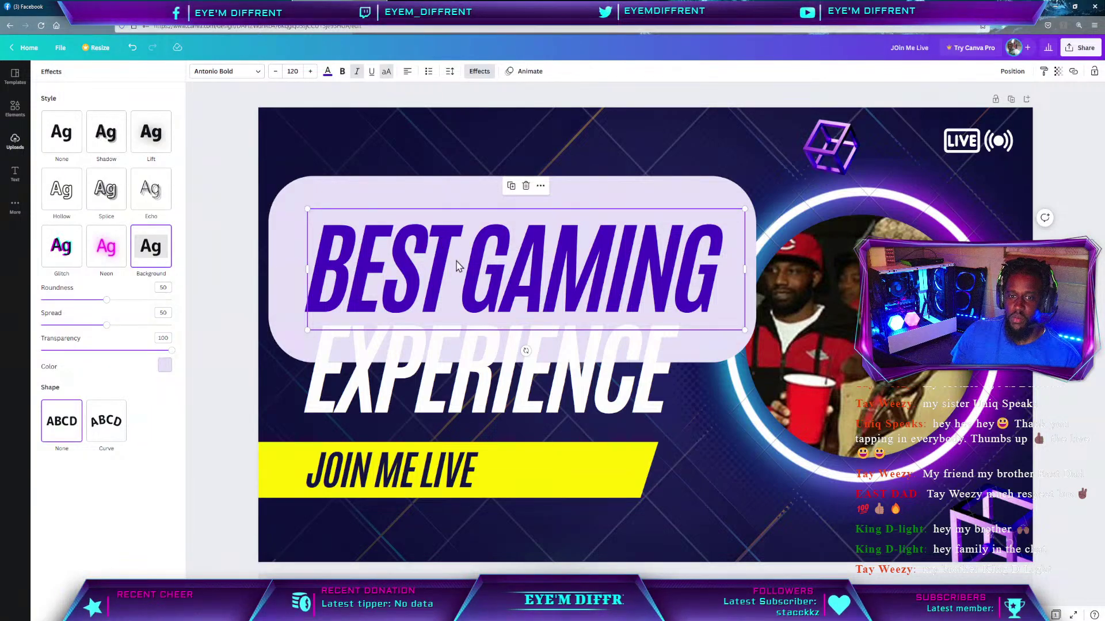
drag(457, 266, 462, 212)
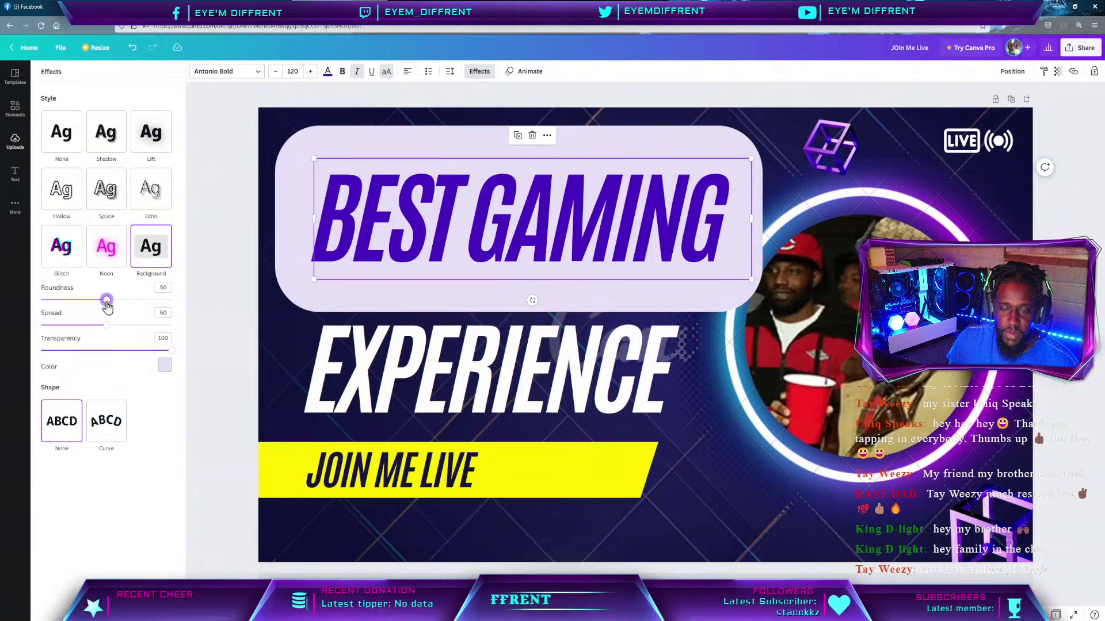
Set the heading background's roundness to 100, spread to 39 and transparency to about 75.
drag(107, 300, 192, 306)
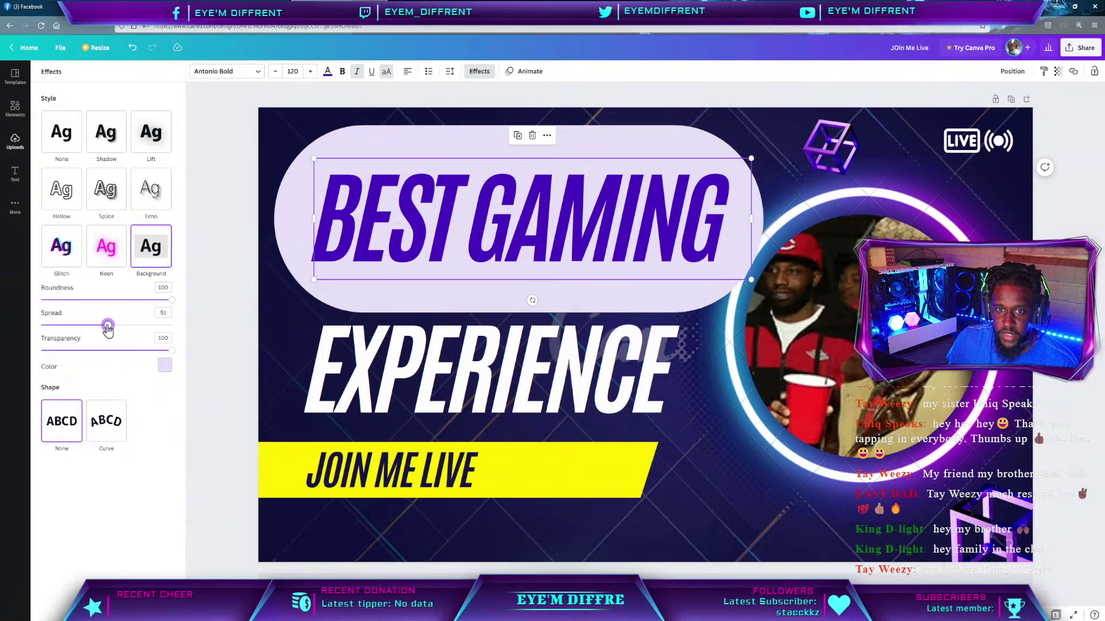
mouse_move(106, 327)
mouse_down()
mouse_move(40, 336)
mouse_move(66, 327)
mouse_move(179, 337)
mouse_move(75, 333)
mouse_move(94, 336)
mouse_up()
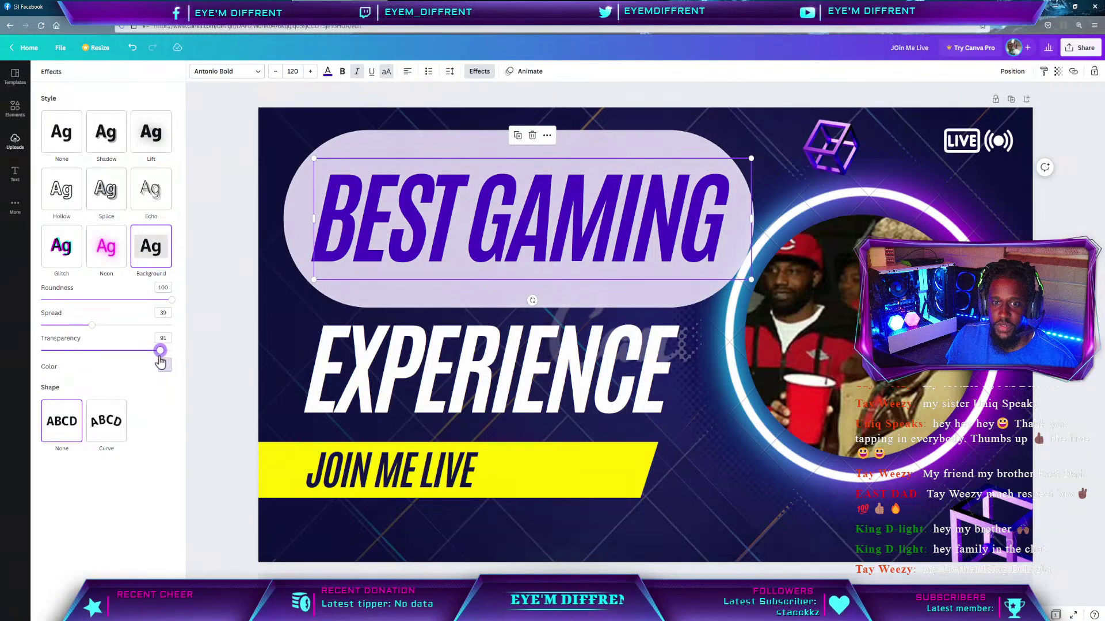
drag(171, 352, 139, 357)
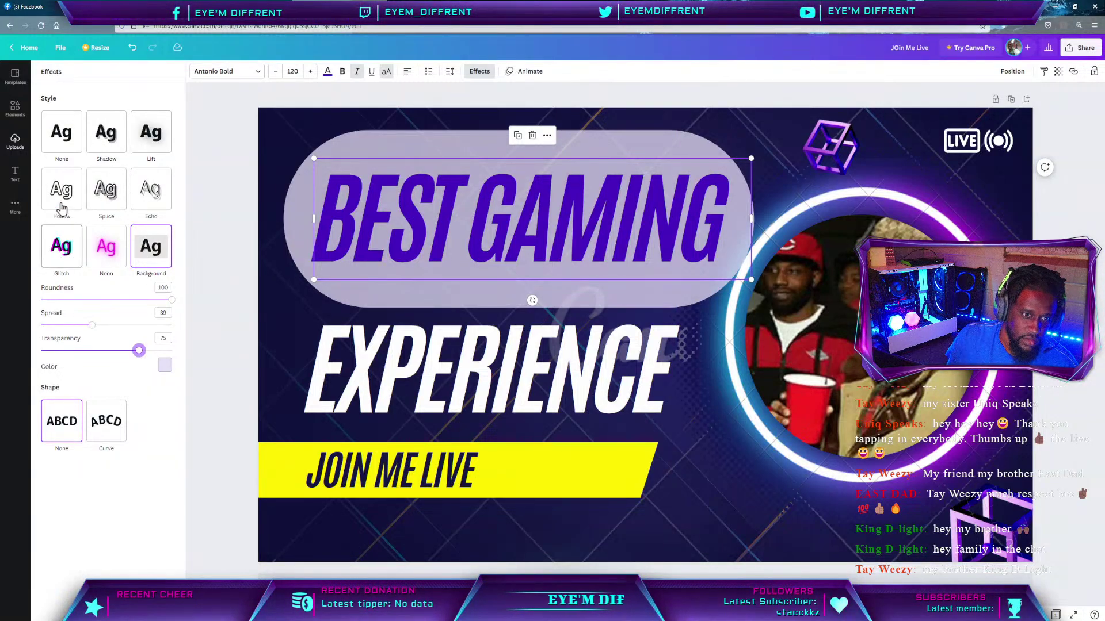
Switch the "BEST GAMING" heading to the Shadow effect with transparency 66 and a yellow shadow colour.
click(106, 133)
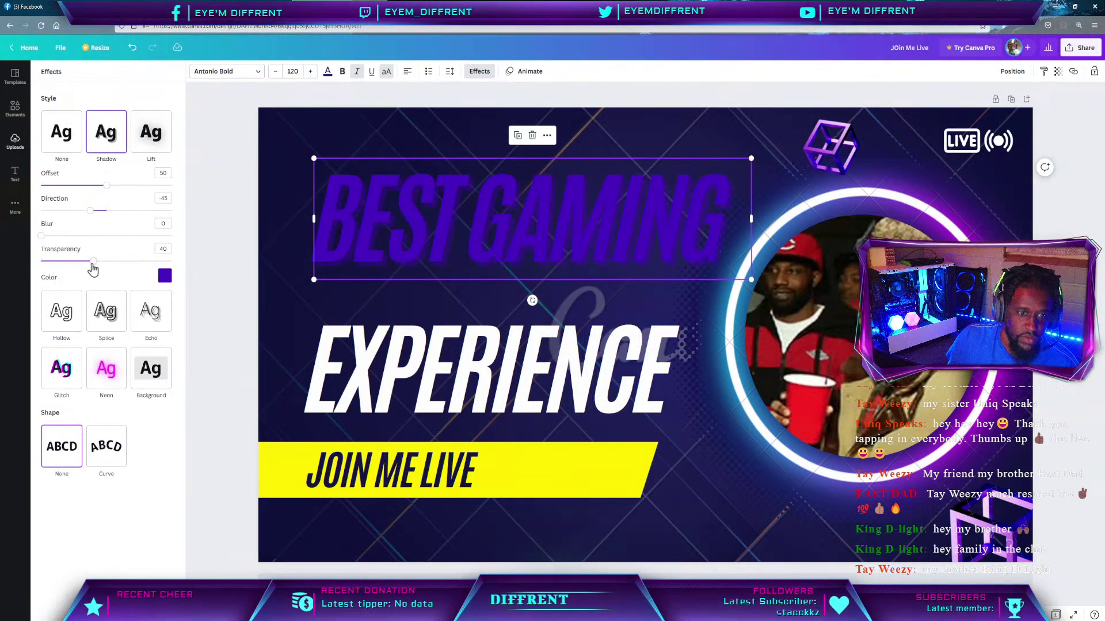
drag(115, 274, 132, 270)
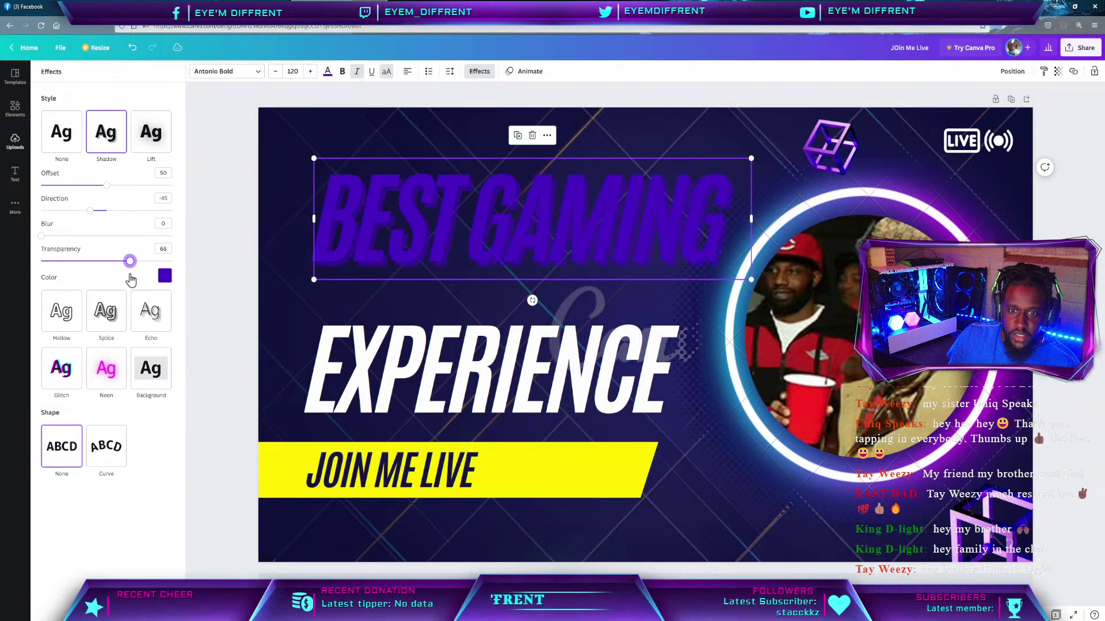
click(165, 278)
click(73, 336)
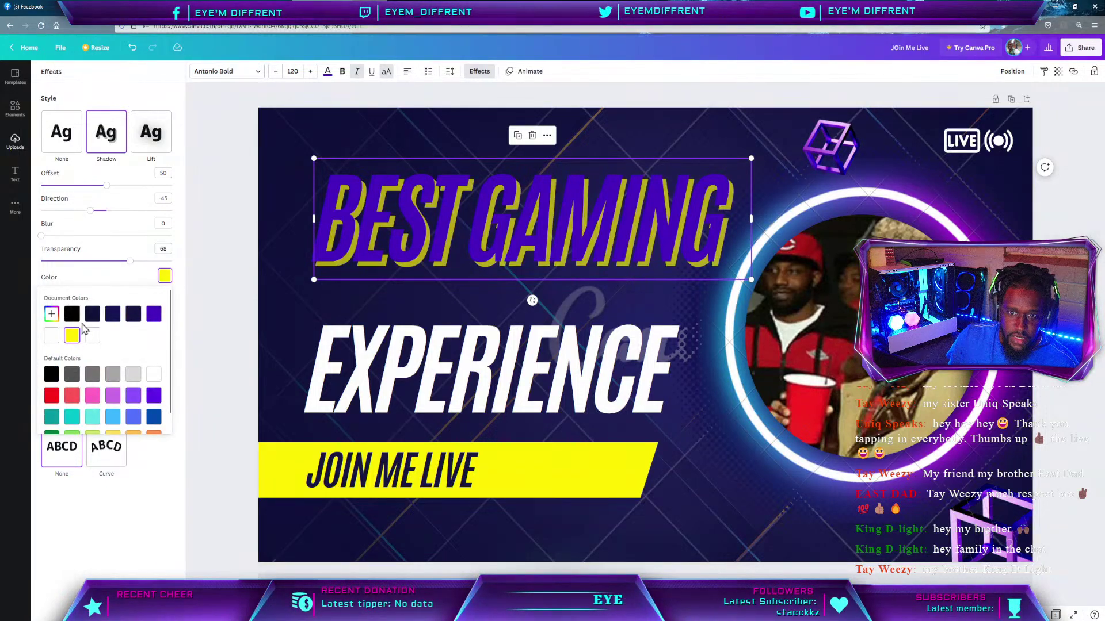
Adjust the heading's yellow shadow to offset 73, direction -43 and blur 82.
drag(41, 237, 136, 259)
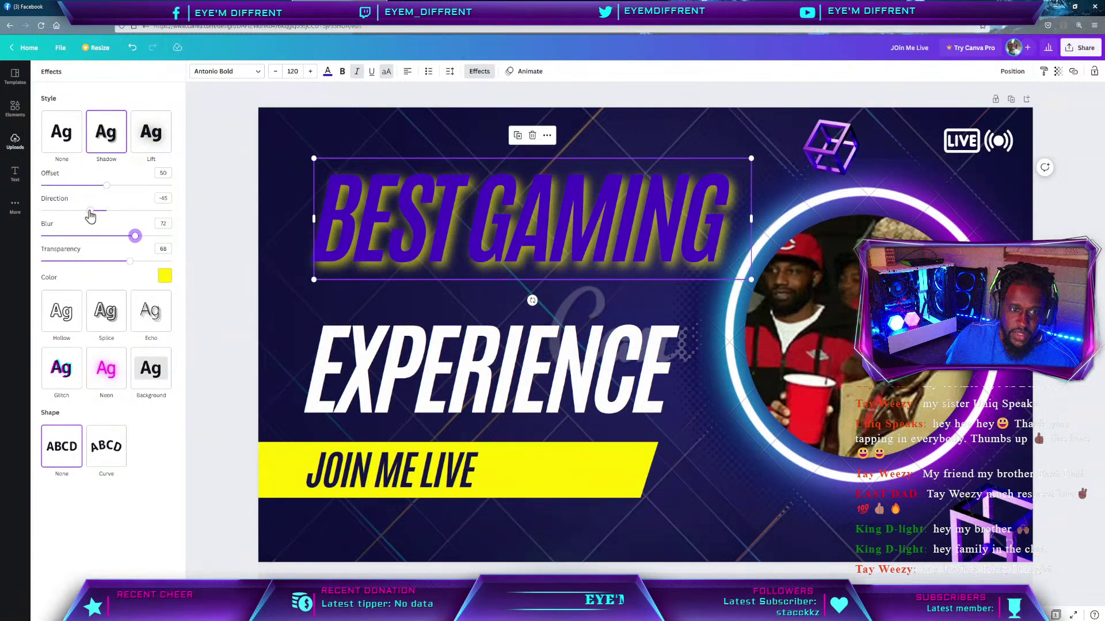
drag(95, 214, 125, 236)
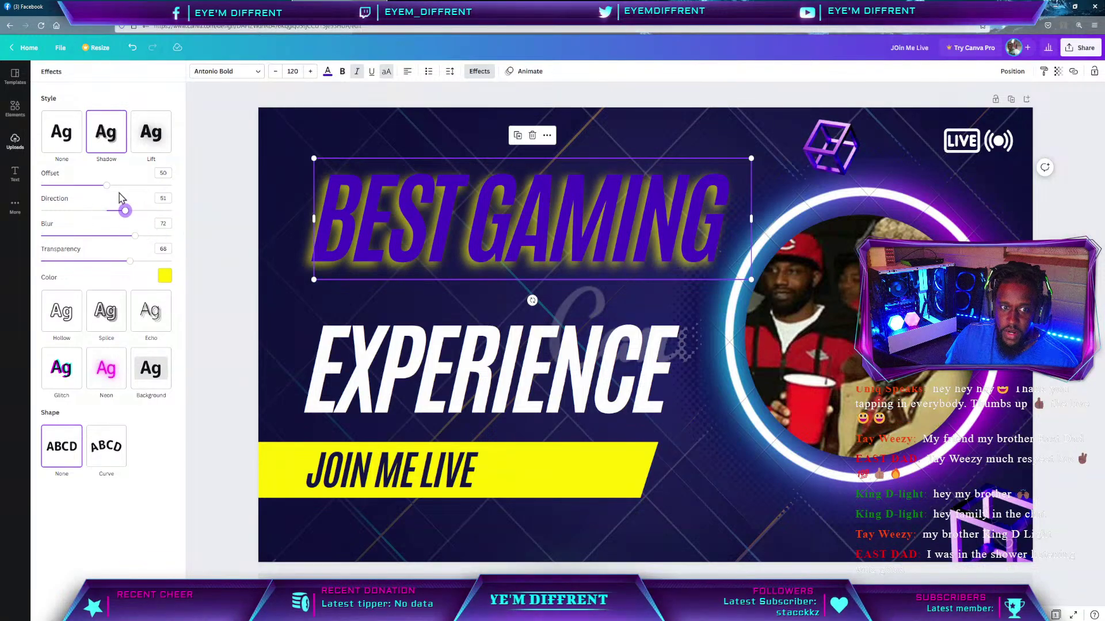
drag(107, 185, 167, 185)
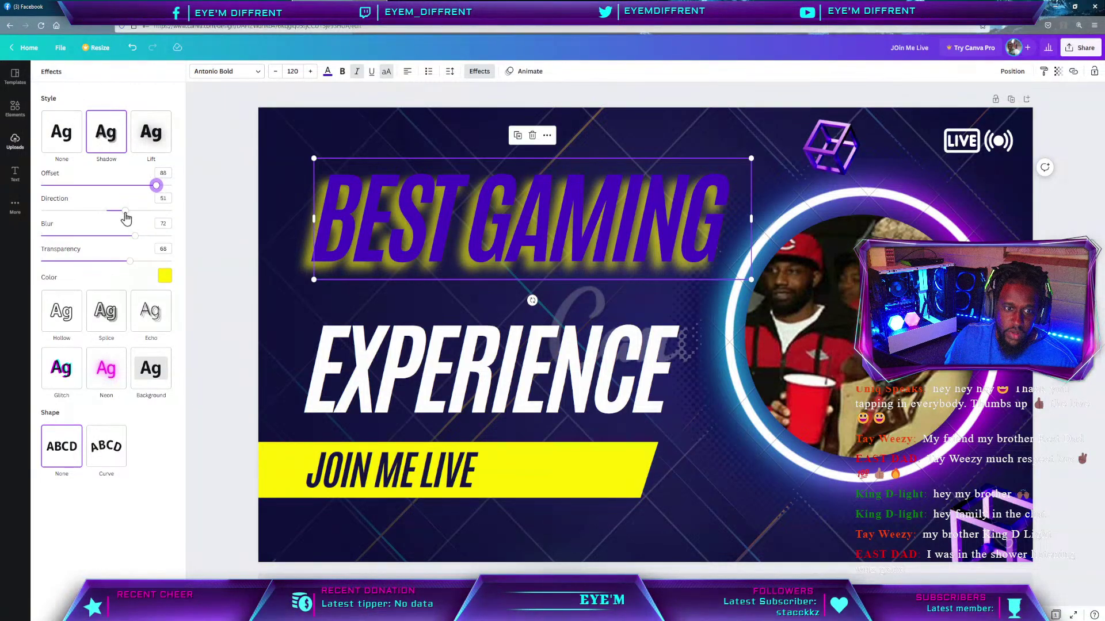
drag(126, 212, 92, 231)
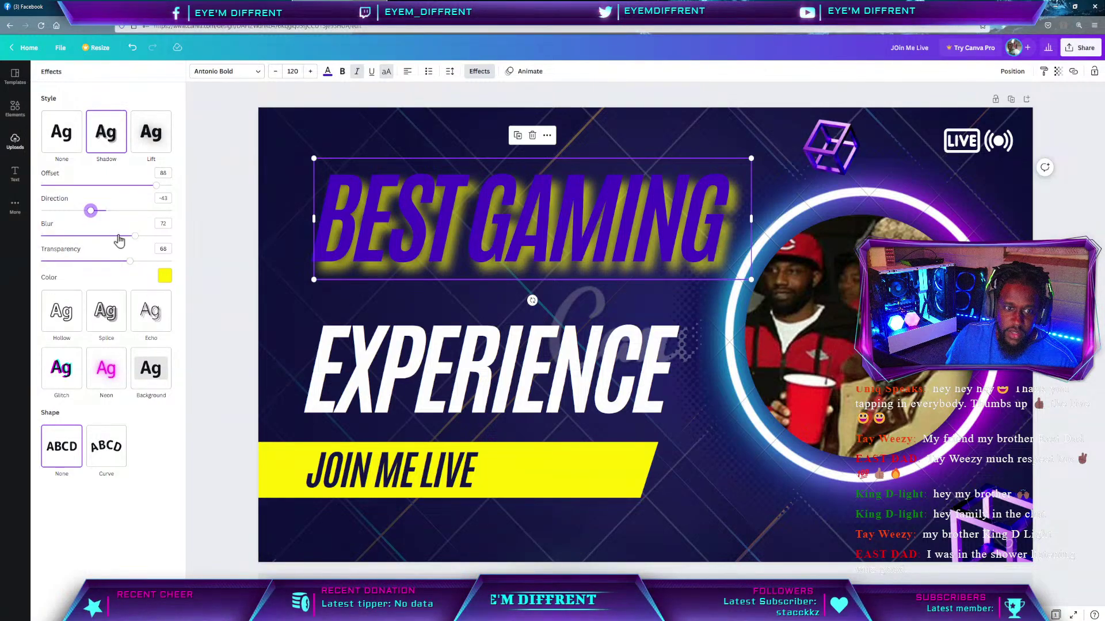
mouse_move(132, 242)
mouse_down()
mouse_move(103, 247)
mouse_move(148, 248)
mouse_move(19, 256)
mouse_move(50, 240)
mouse_move(147, 253)
mouse_up()
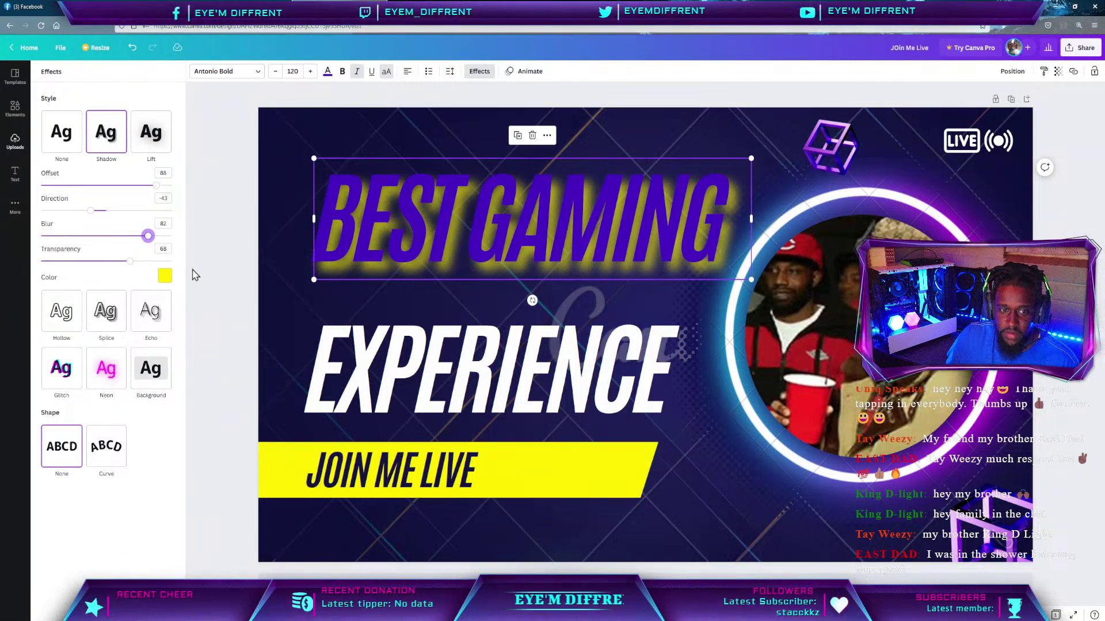
drag(156, 185, 136, 185)
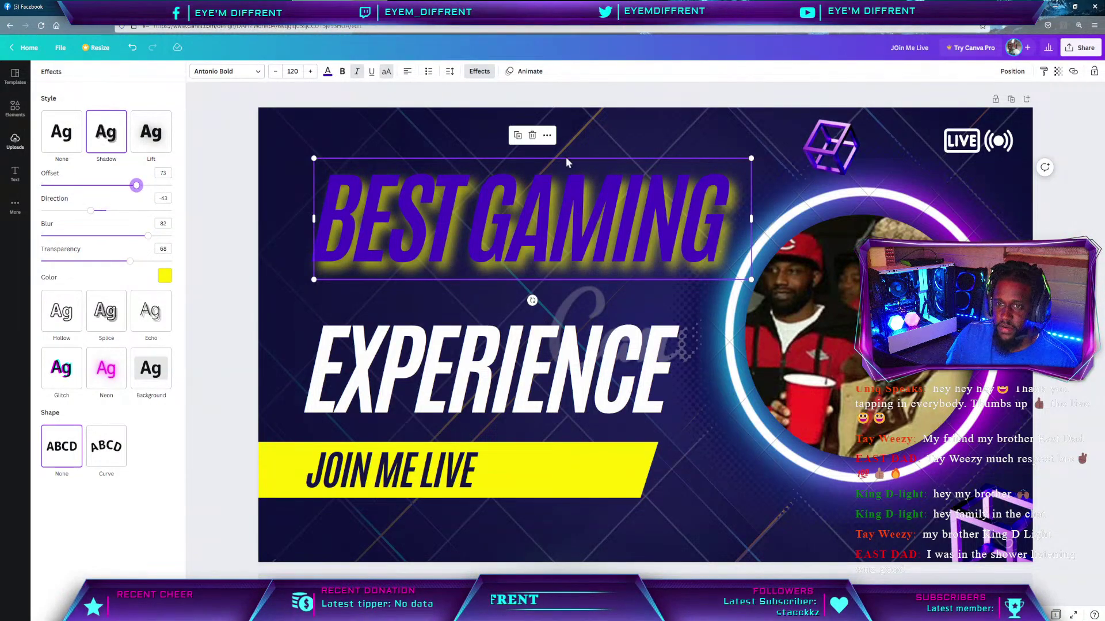
Duplicate the "BEST GAMING" heading and turn the copy into a white outline with the Hollow effect.
click(517, 138)
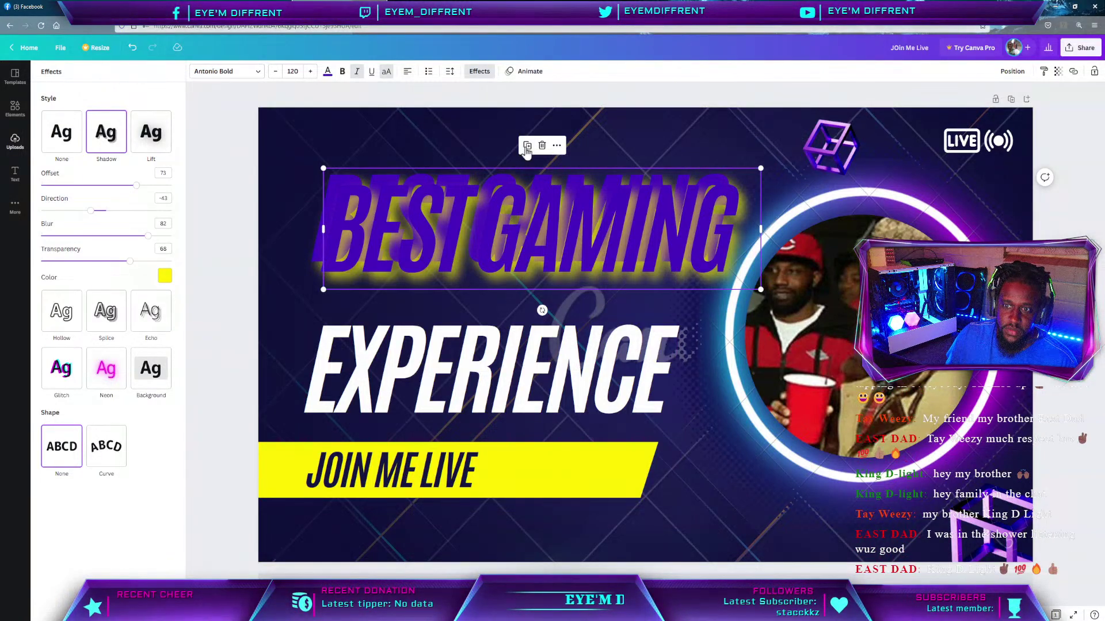
click(487, 74)
click(488, 73)
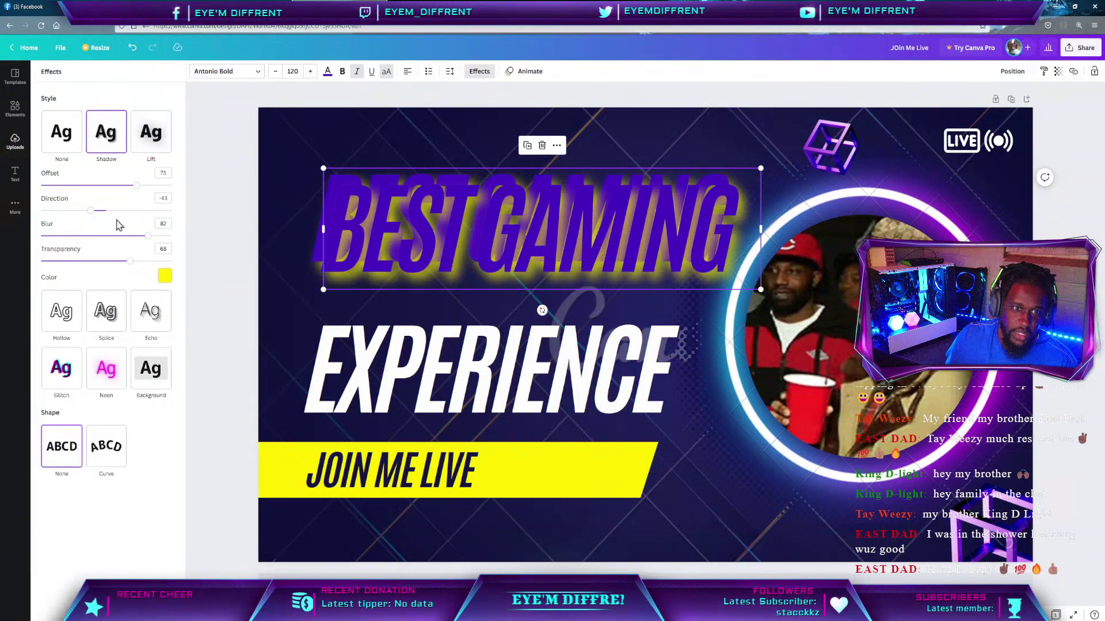
click(63, 315)
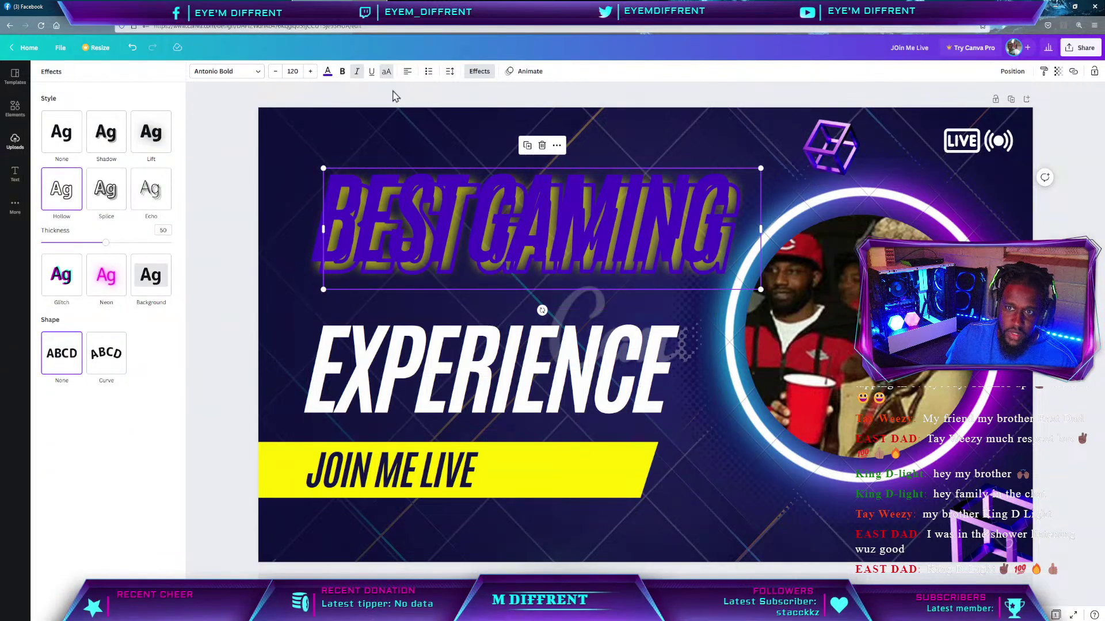
click(328, 72)
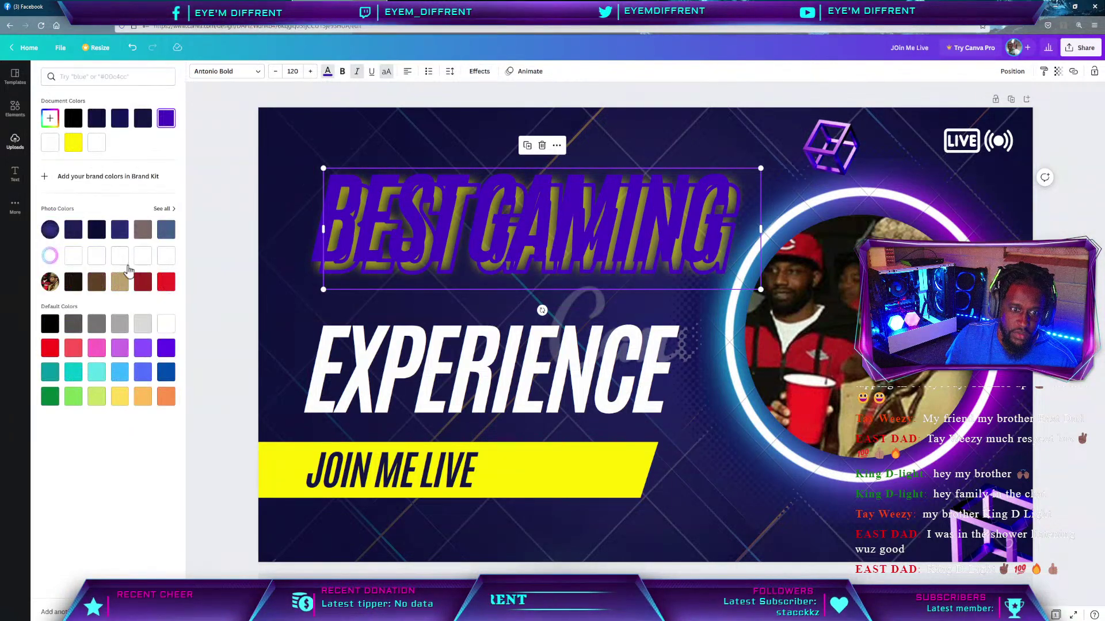
click(50, 142)
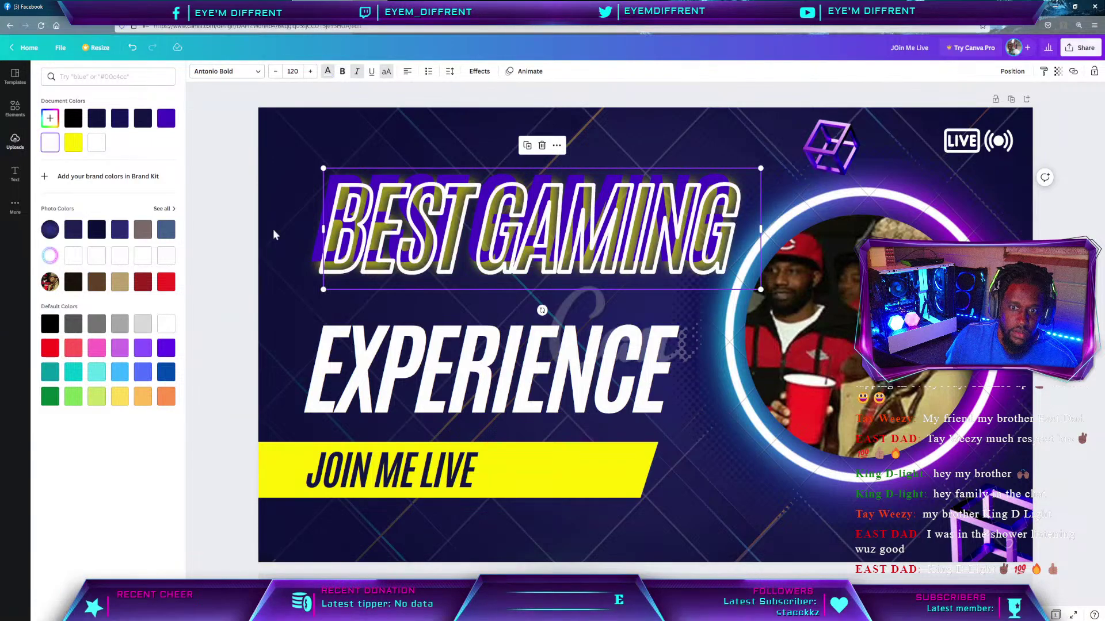
Align the white outlined copy over the original "BEST GAMING" heading and thin its Hollow outline to about 19.
drag(446, 257, 437, 240)
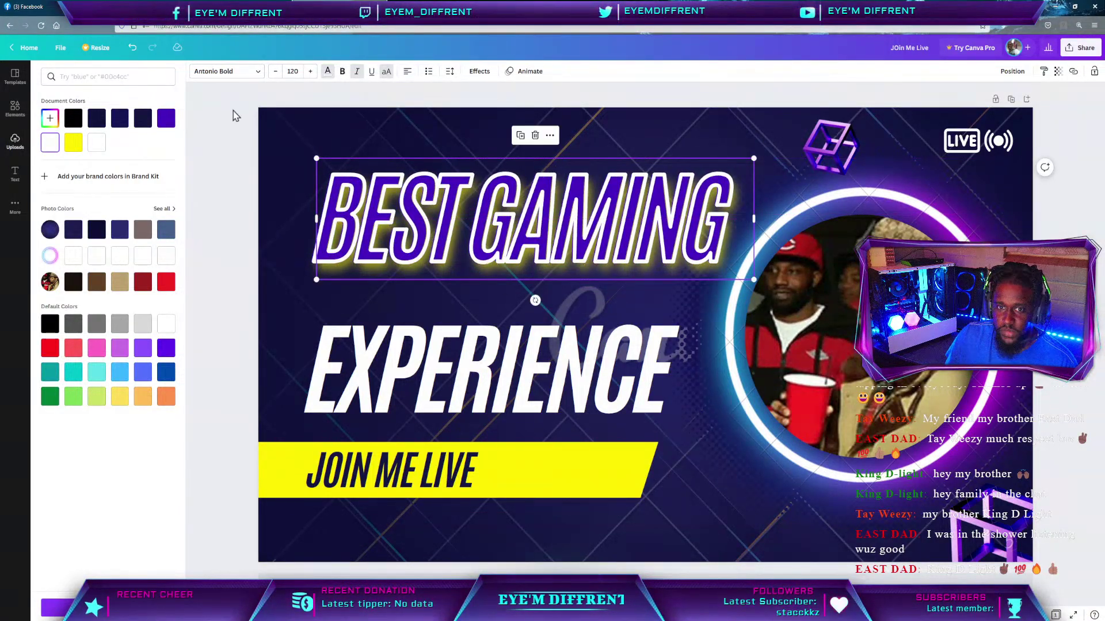
click(479, 71)
click(62, 188)
drag(104, 242, 65, 243)
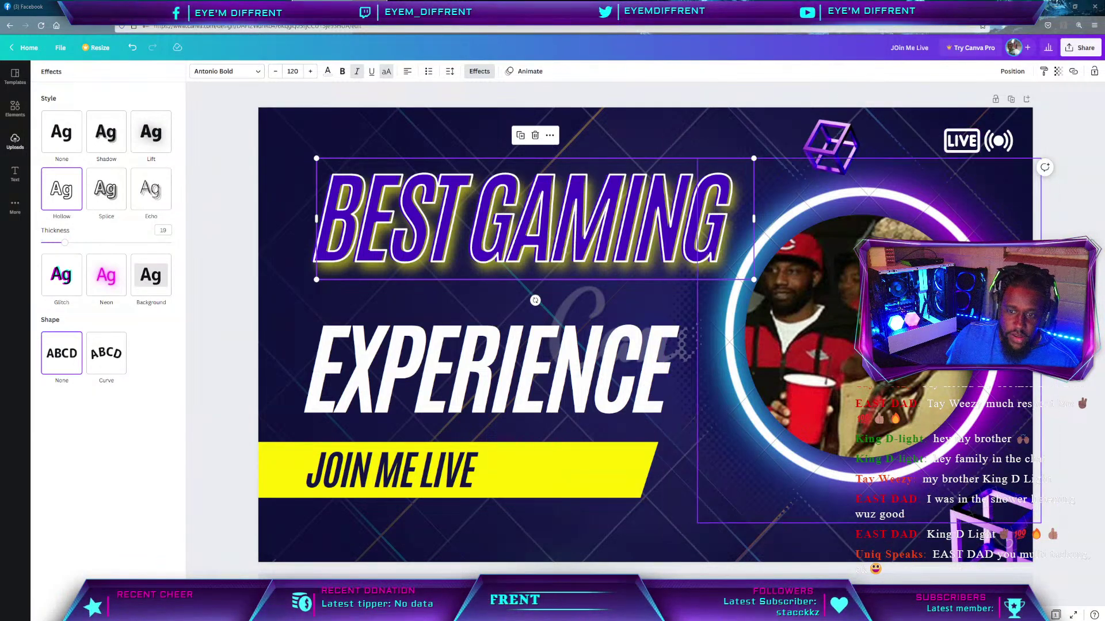
Add the yellow dashed circular burst from the trending stickers to the design.
click(15, 109)
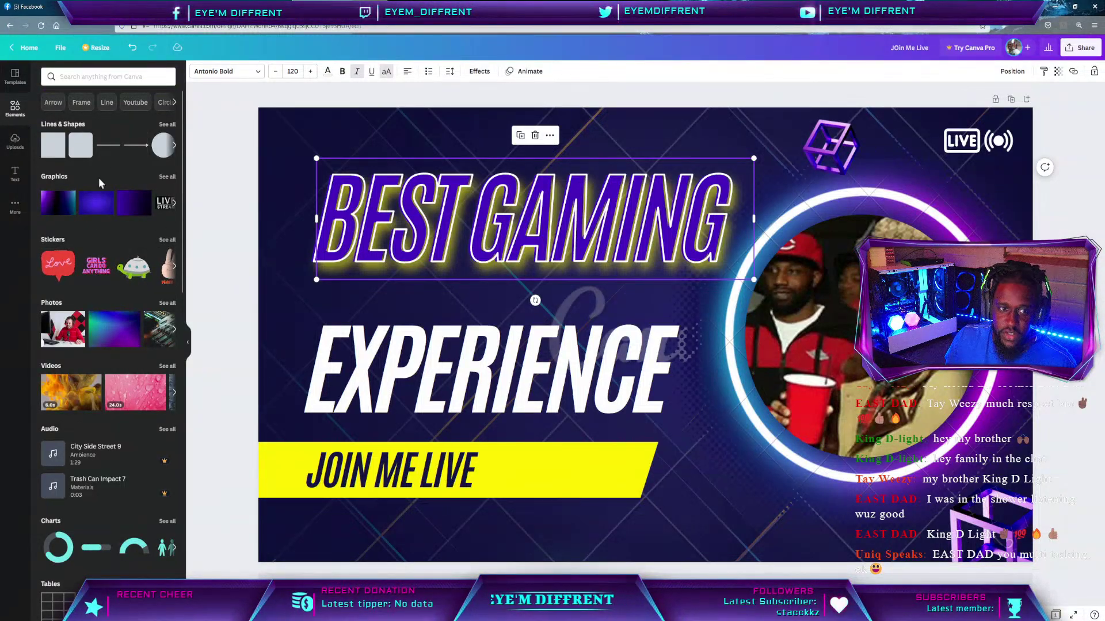
scroll(144, 375, down, 2)
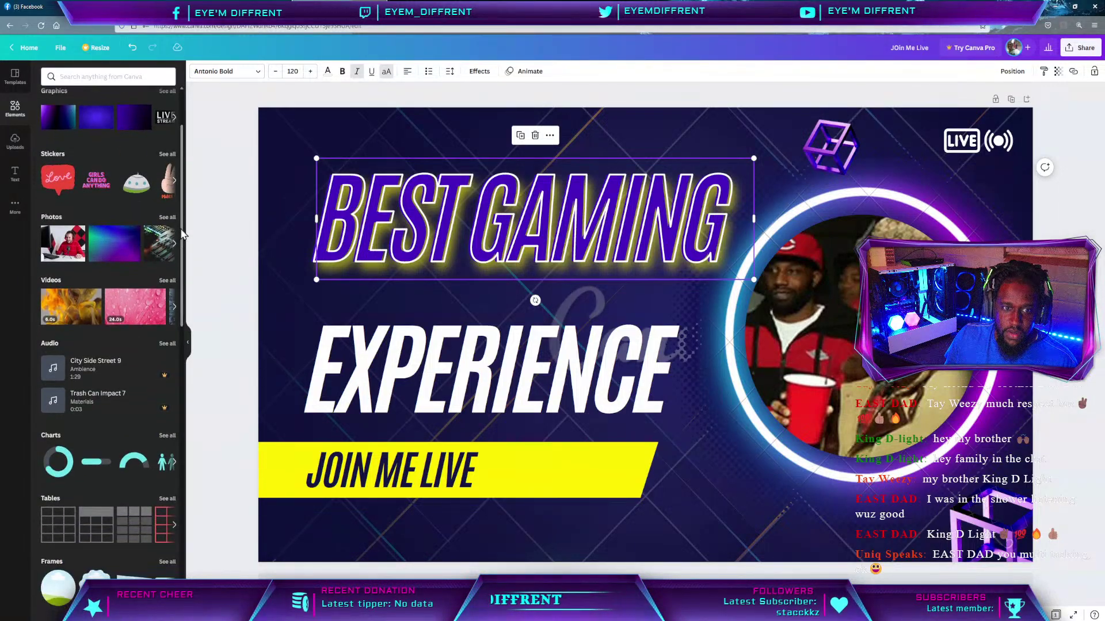
click(167, 150)
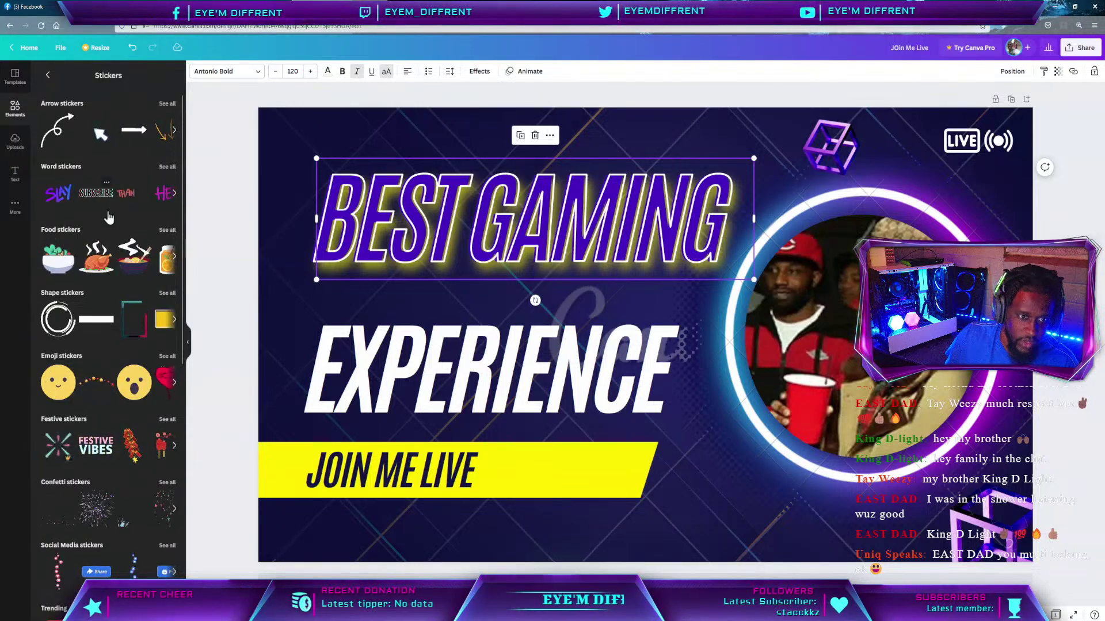
scroll(108, 236, down, 5)
scroll(108, 236, down, 2)
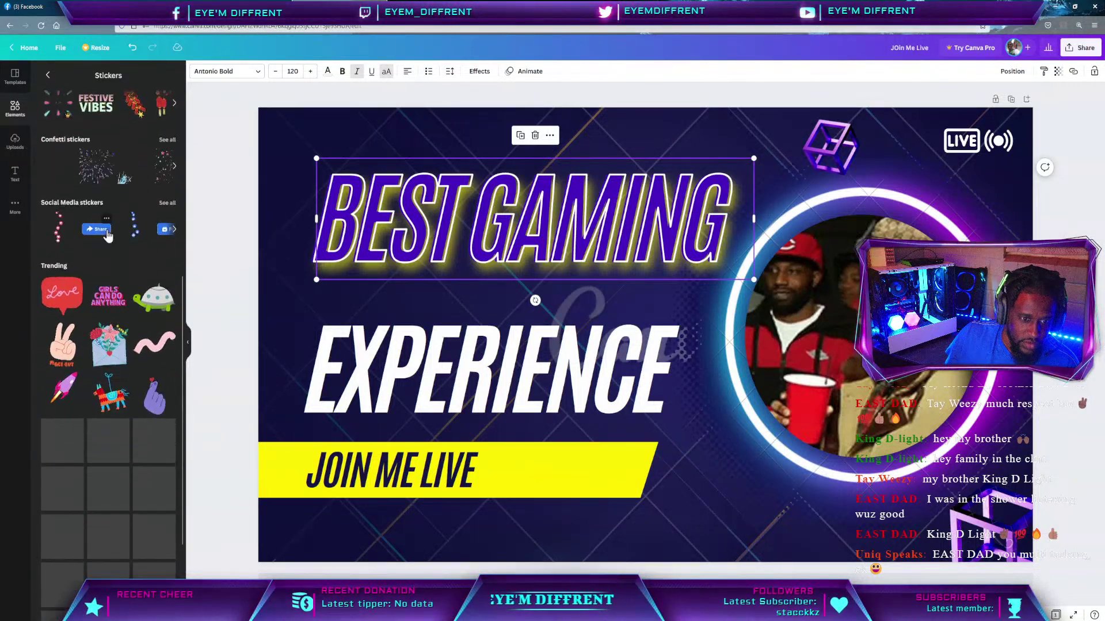
scroll(107, 237, down, 5)
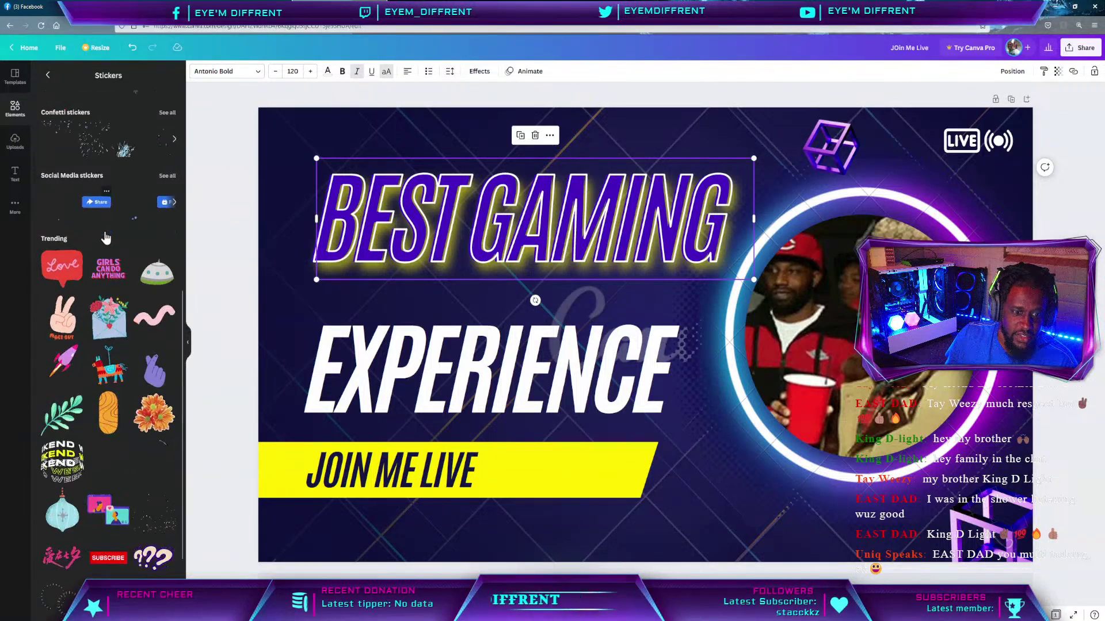
scroll(68, 443, up, 2)
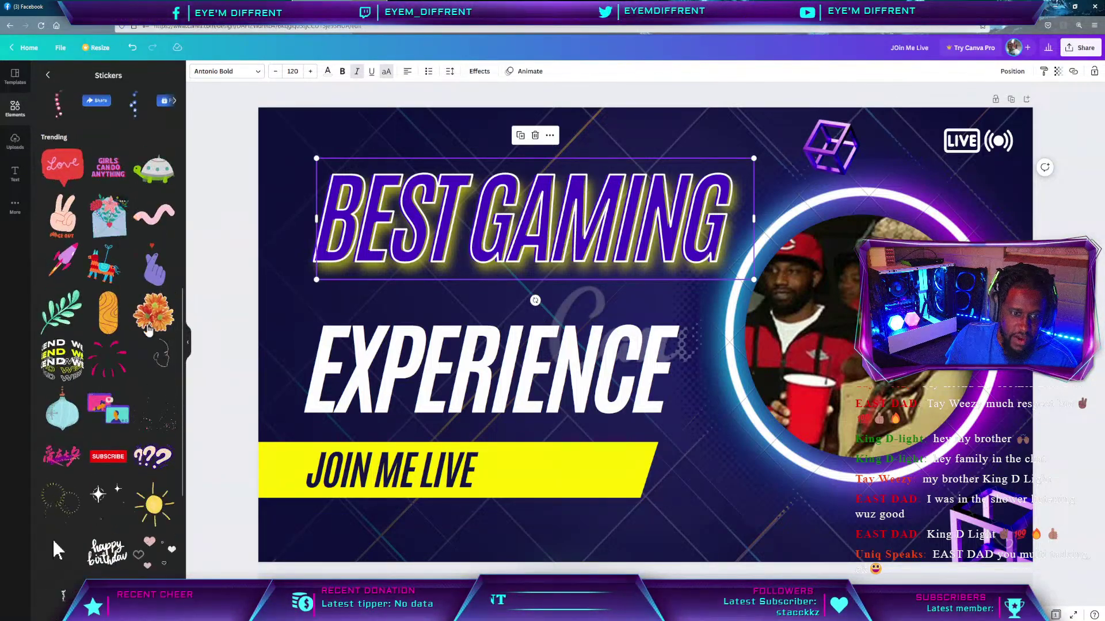
click(89, 514)
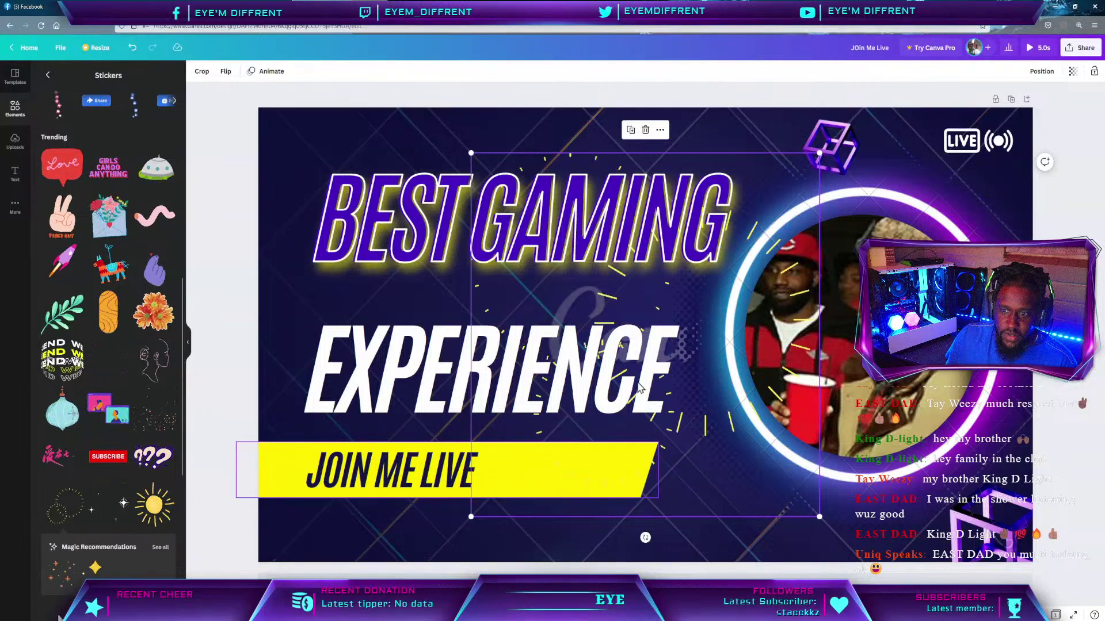
Add a yellow five-pointed star from the basic shapes to the design.
click(535, 268)
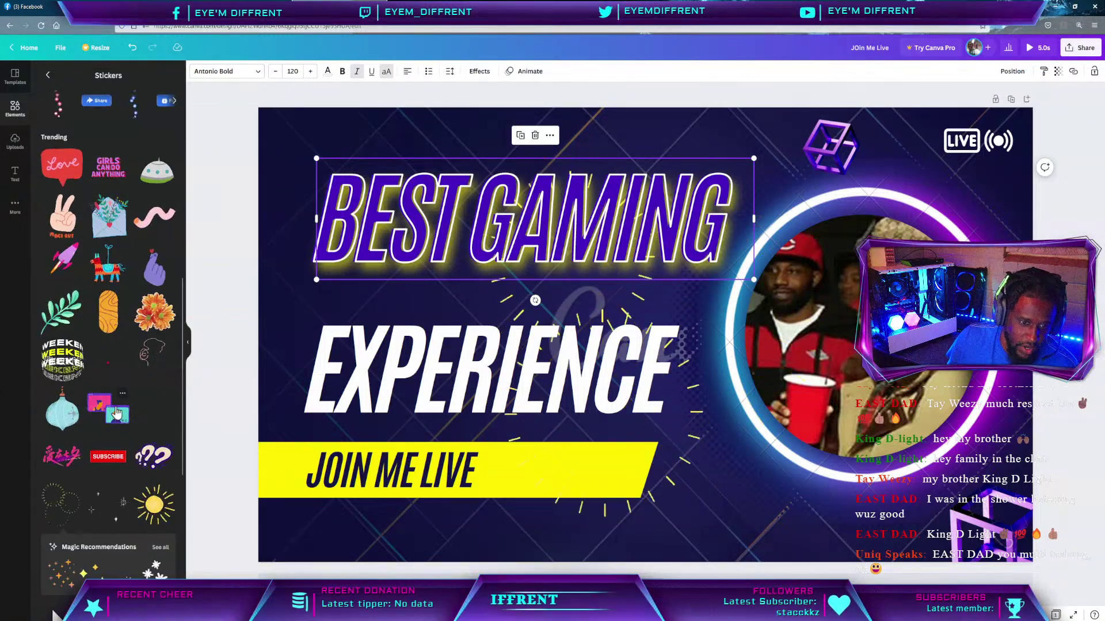
scroll(53, 426, up, 2)
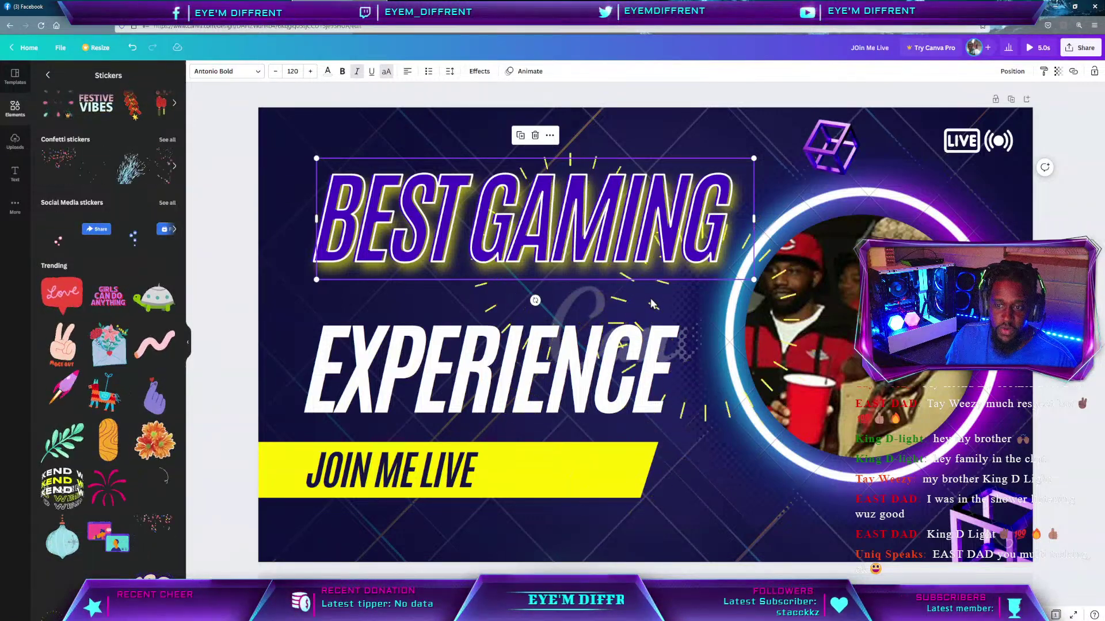
scroll(114, 199, up, 6)
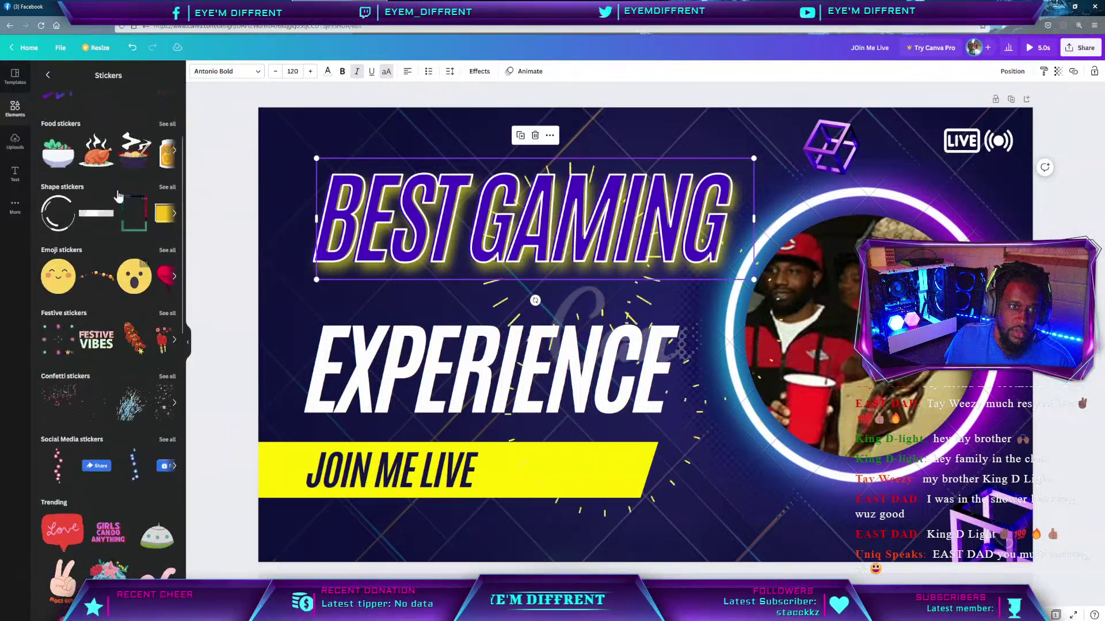
click(46, 77)
scroll(113, 246, down, 3)
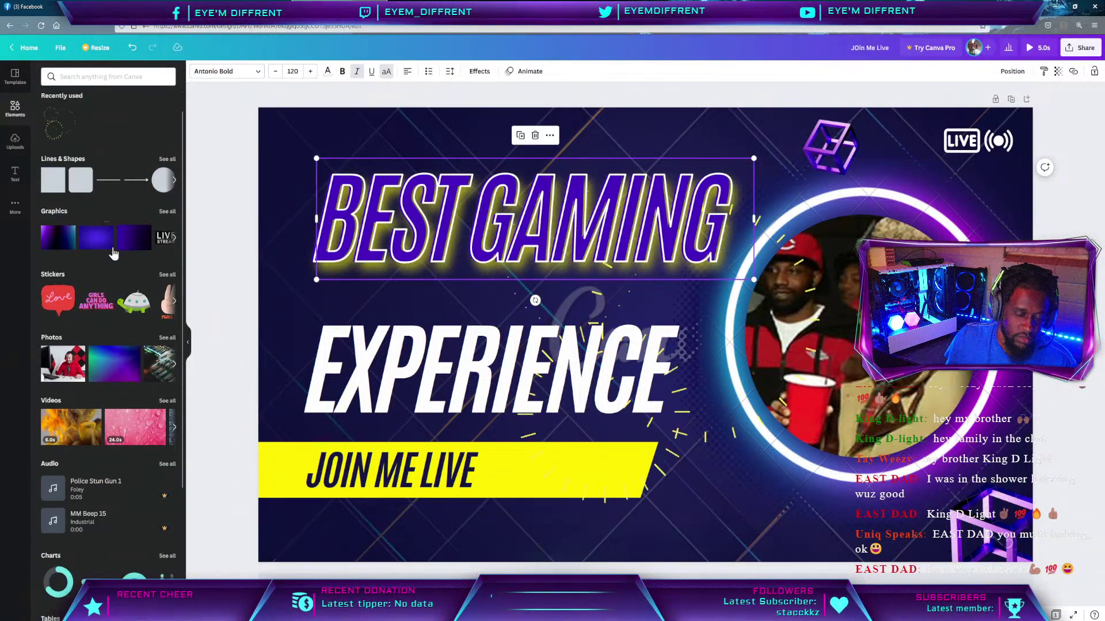
scroll(78, 316, up, 2)
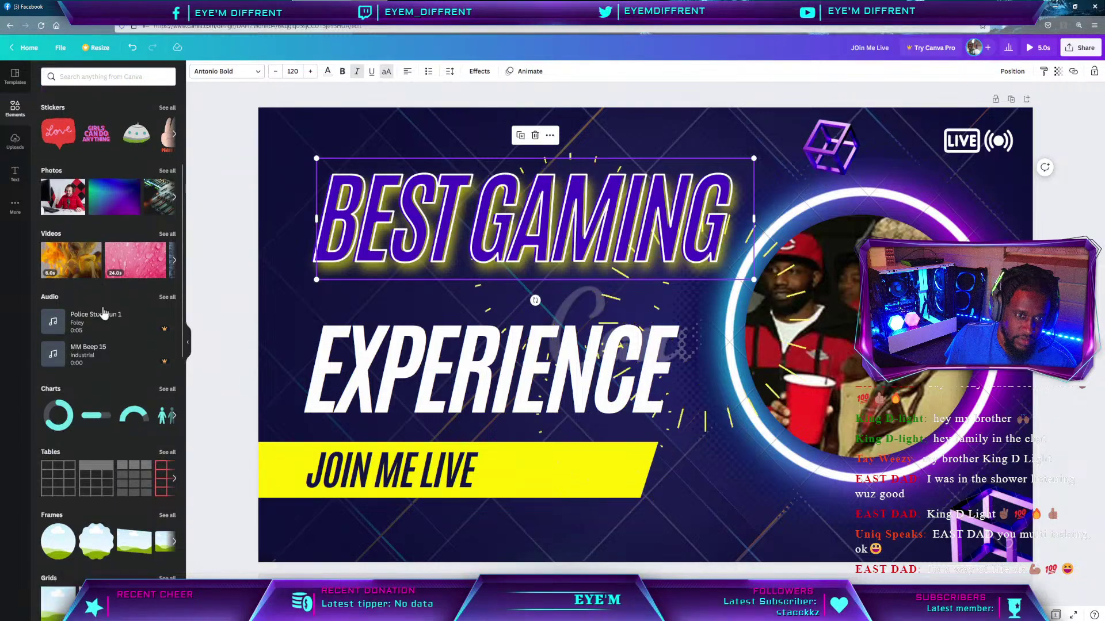
click(167, 218)
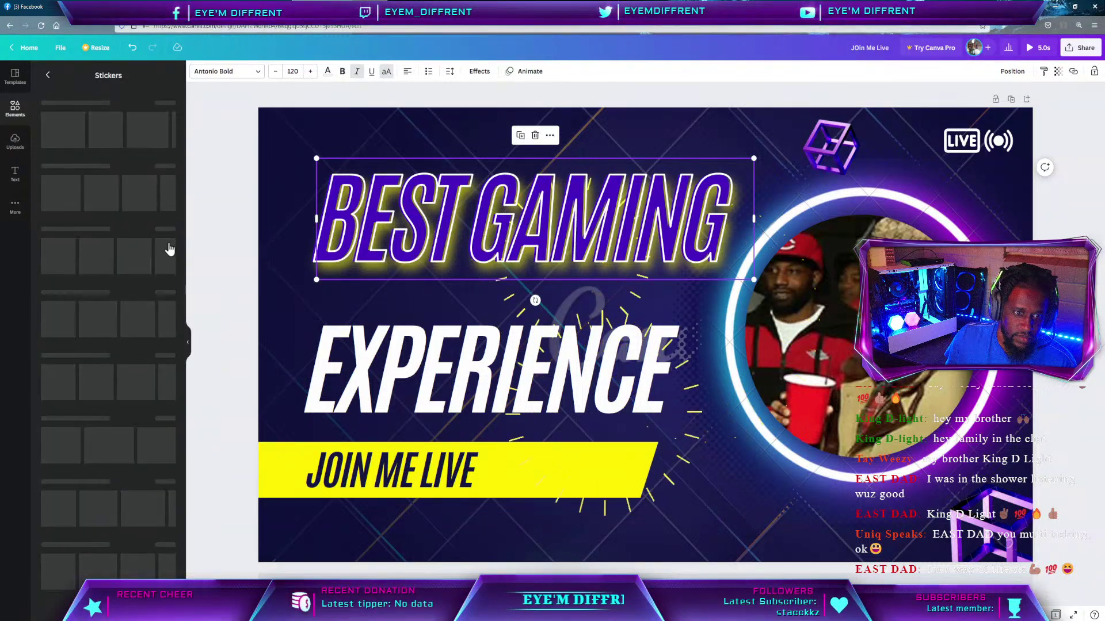
click(47, 75)
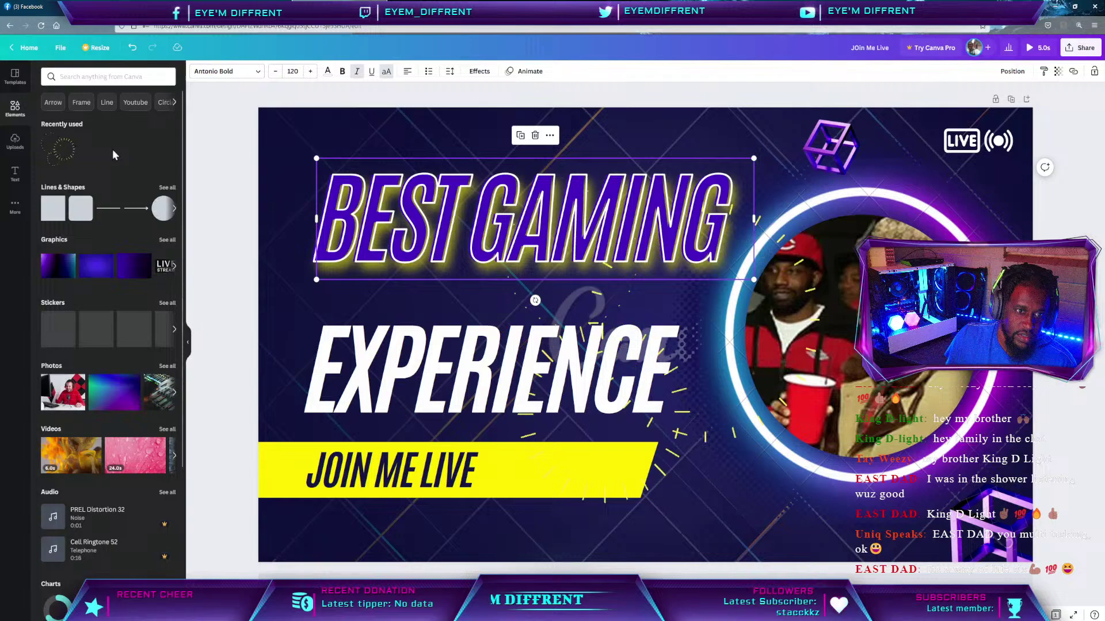
click(167, 187)
scroll(107, 250, down, 2)
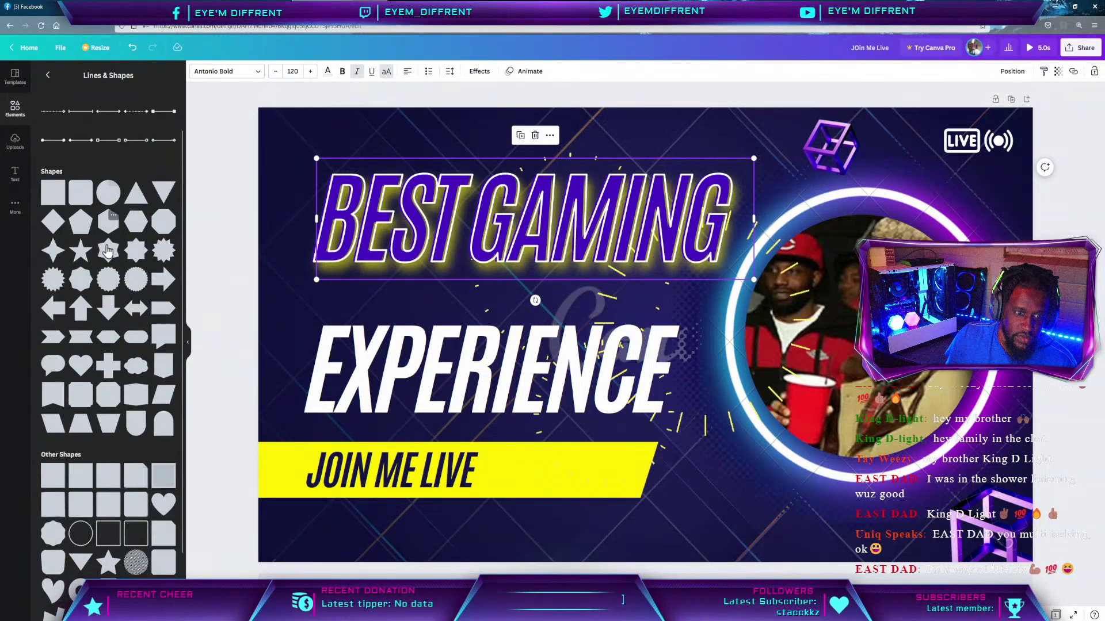
click(81, 213)
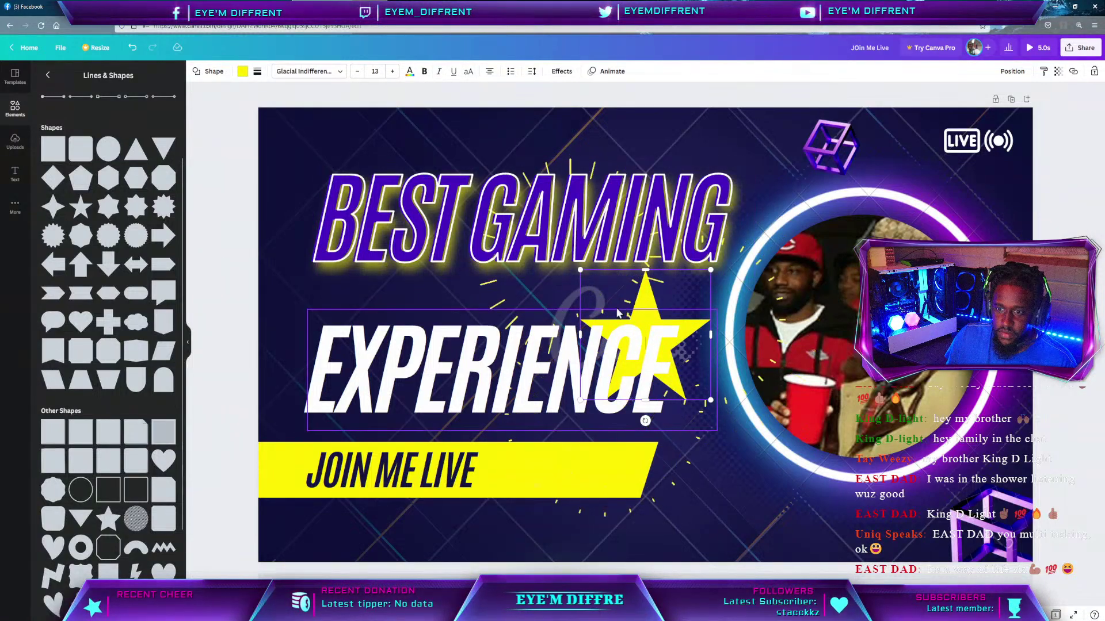
Move the "EXPERIENCE" text down and to the left so it no longer covers the yellow star.
click(639, 319)
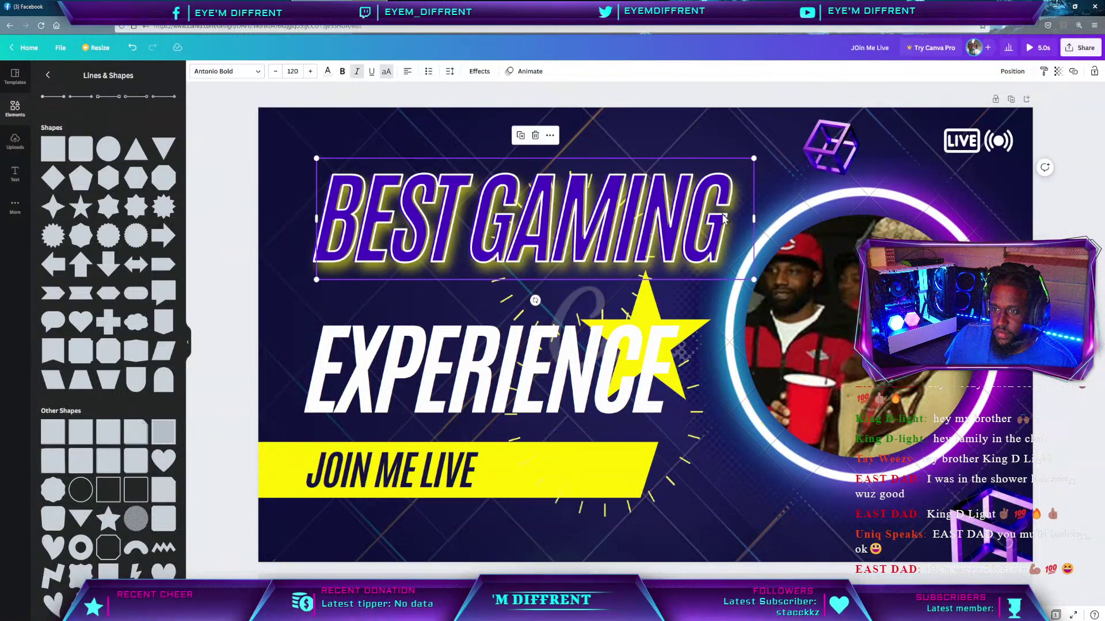
click(658, 326)
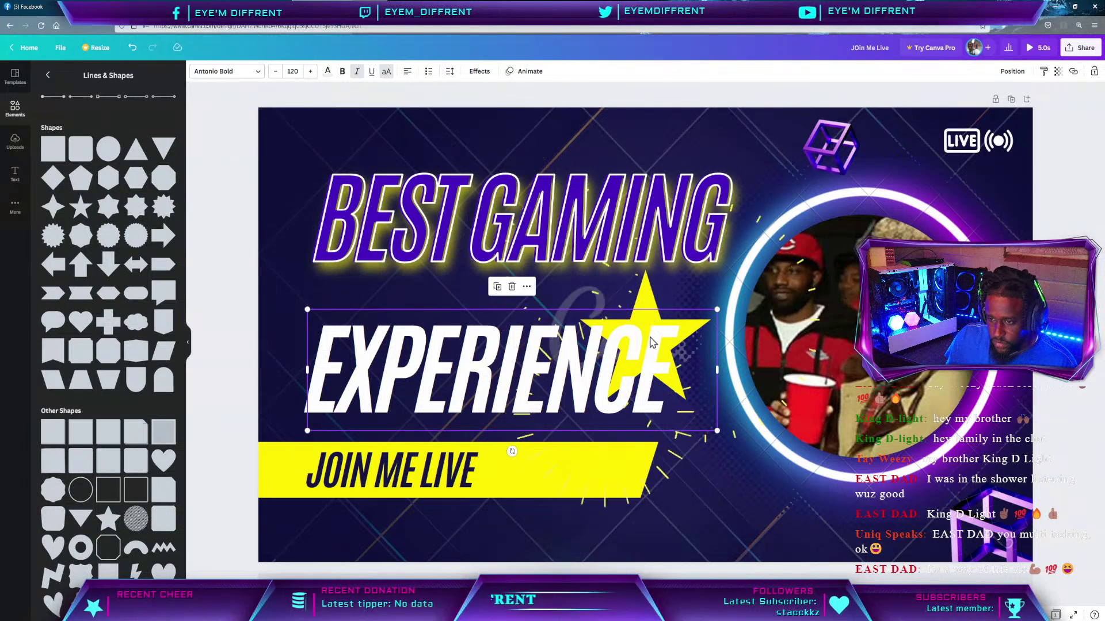
drag(623, 382, 548, 414)
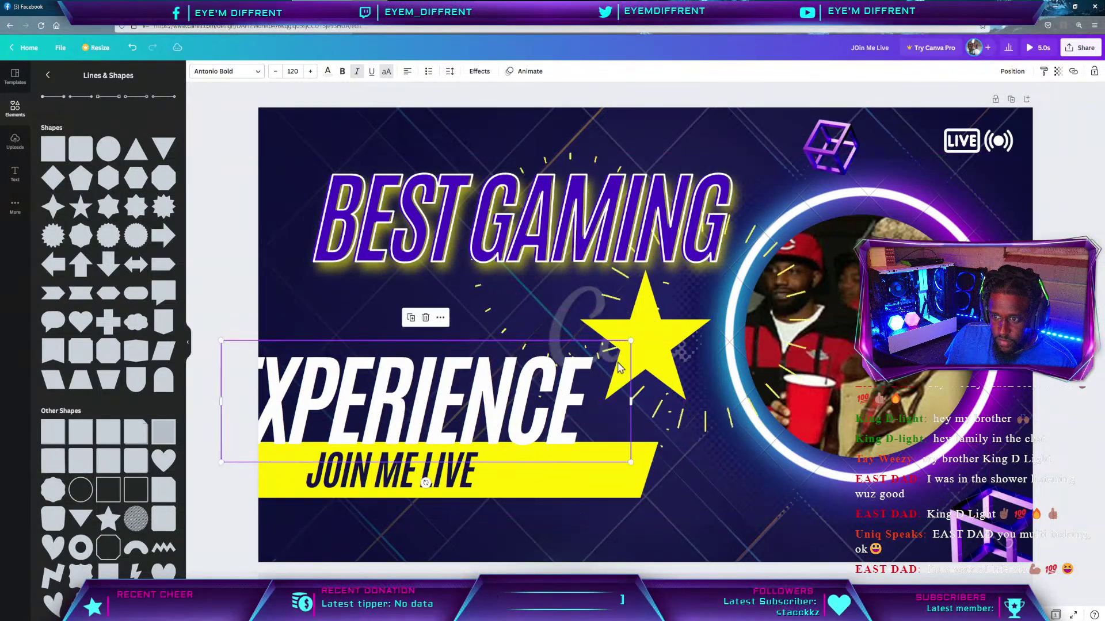
Move the yellow star to the upper-left corner of the design, overlapping the start of the "BEST GAMING" heading.
click(641, 332)
drag(641, 332, 651, 354)
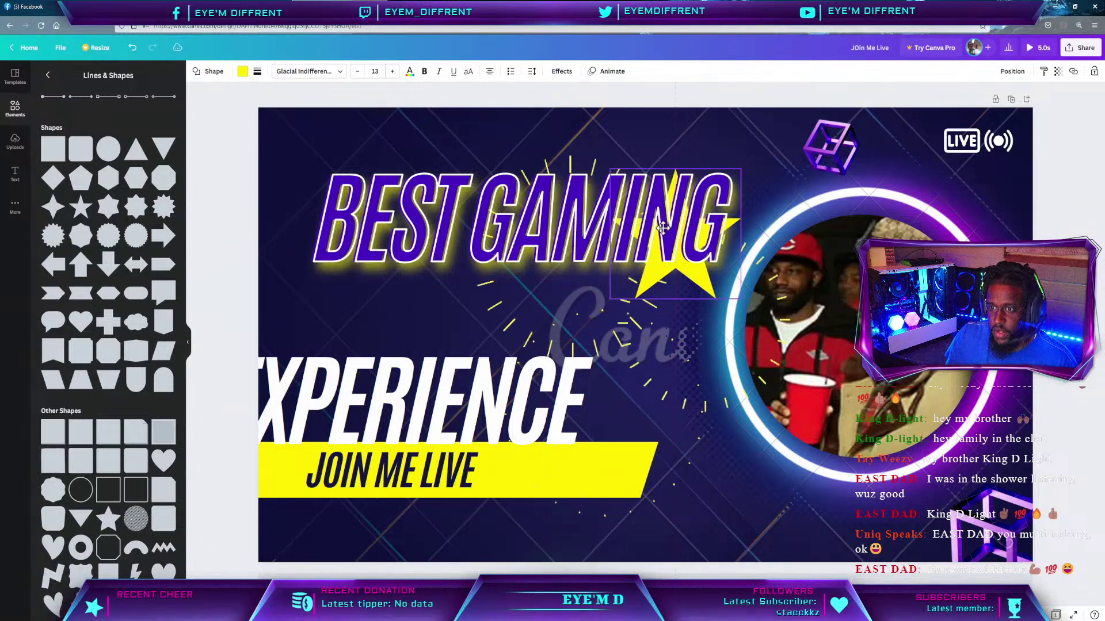
drag(440, 229, 334, 183)
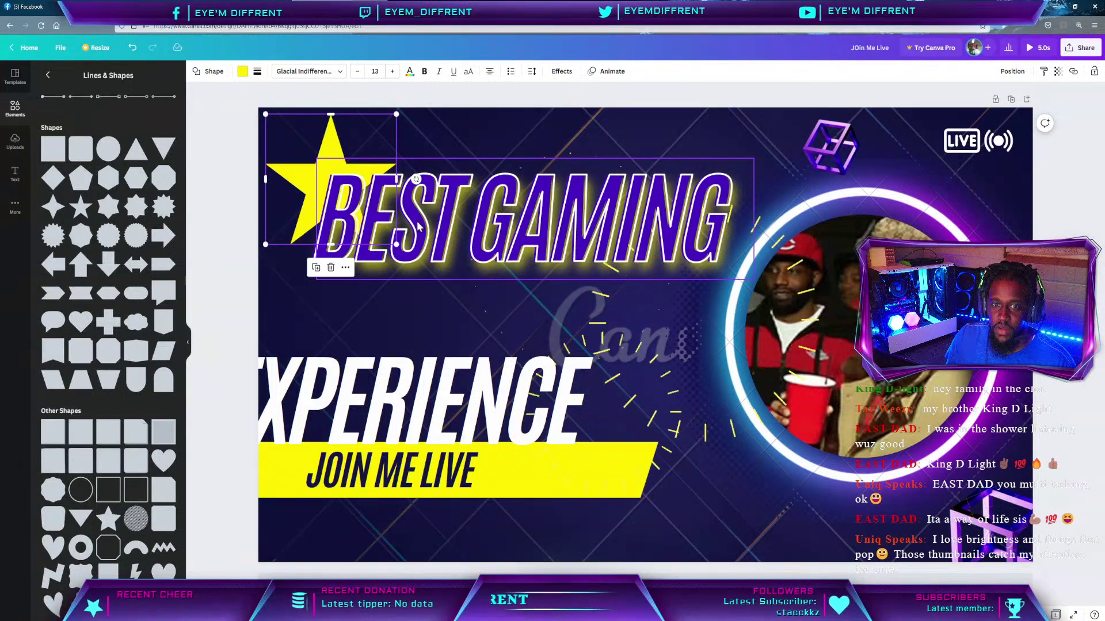
Bring the yellow star forward in front of both "BEST GAMING" text layers.
right_click(332, 136)
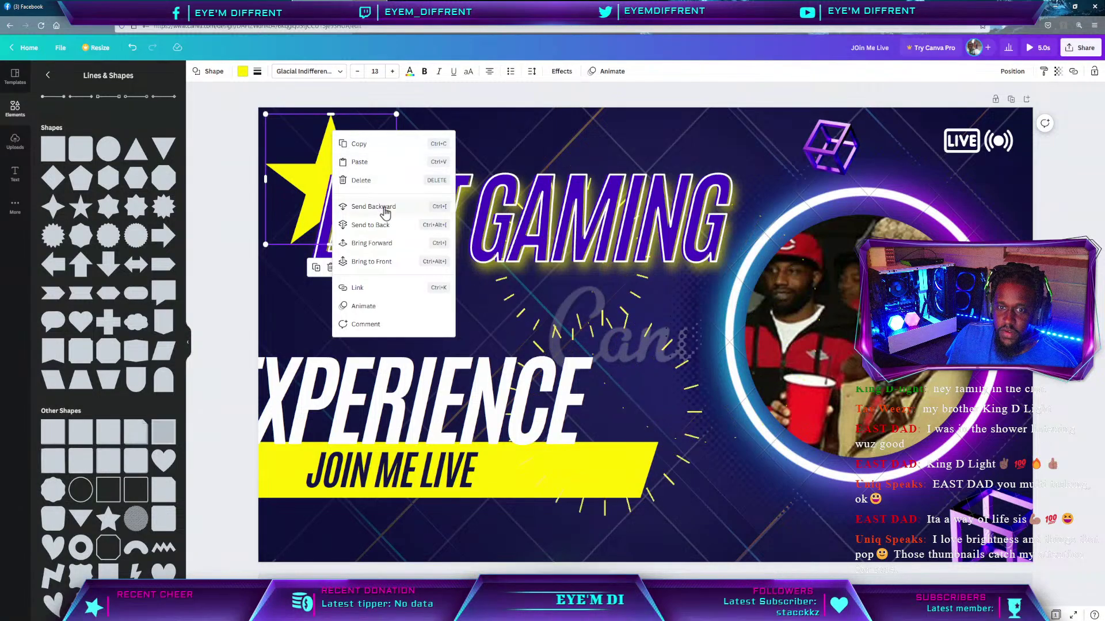
click(374, 246)
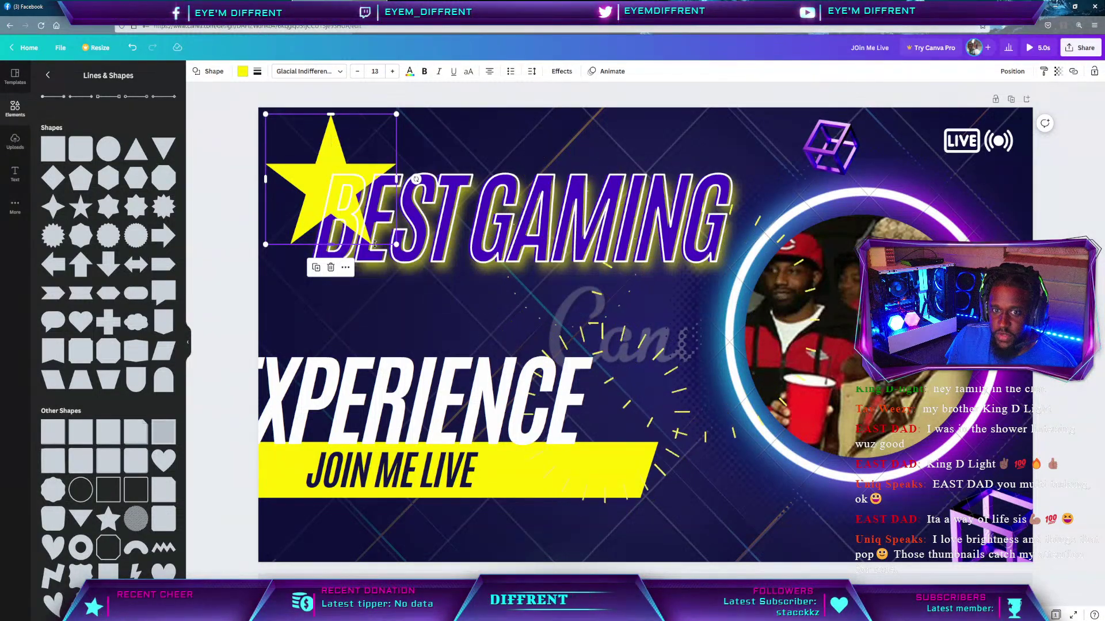
right_click(326, 156)
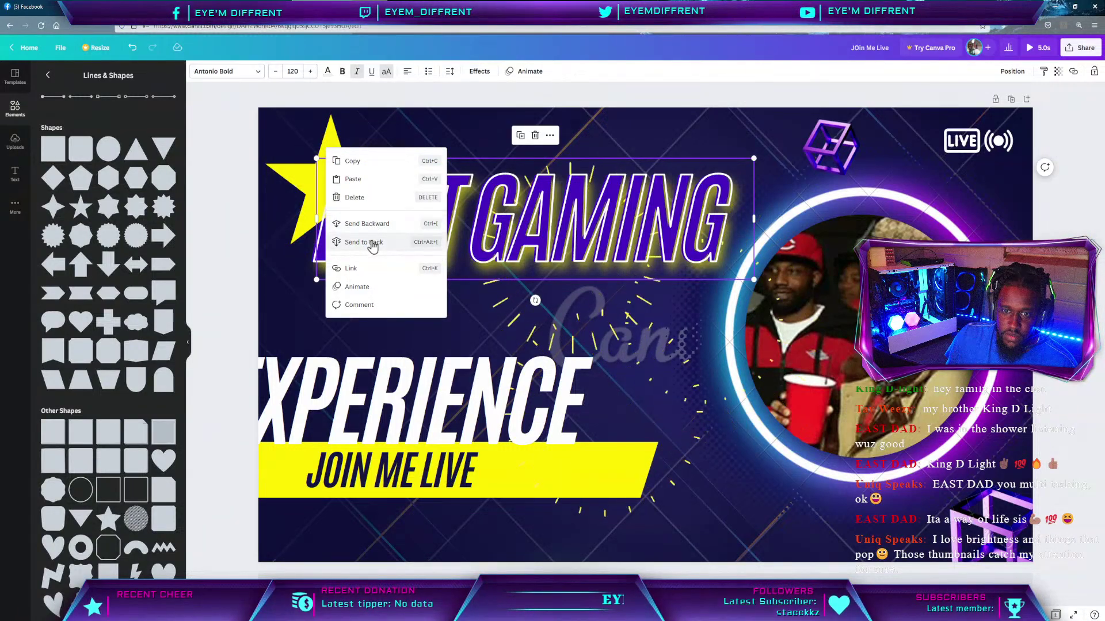
click(331, 138)
right_click(331, 138)
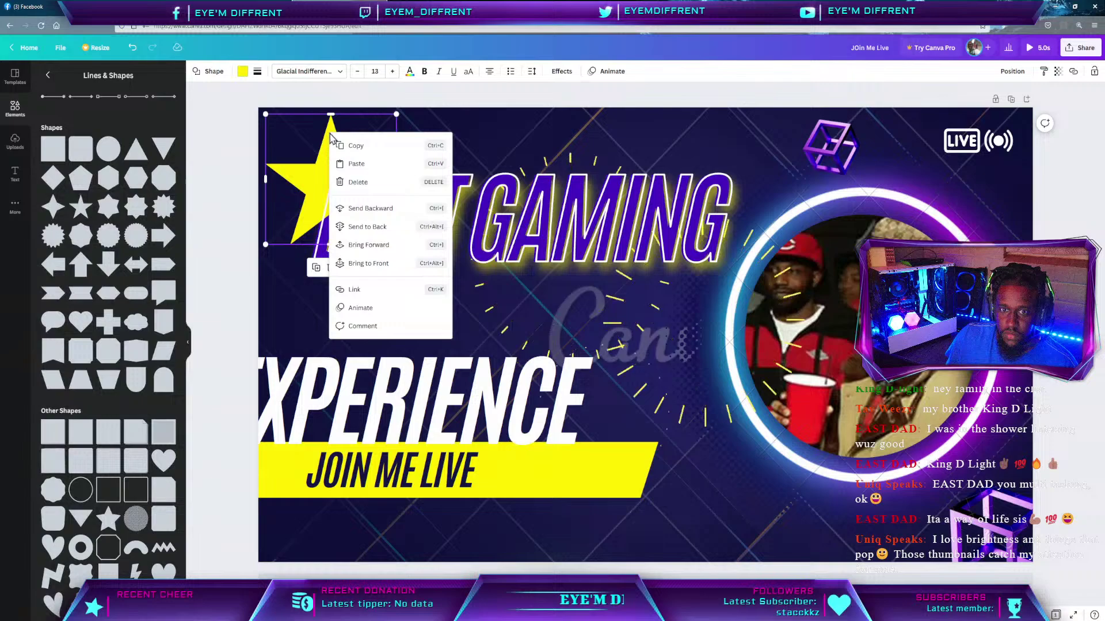
click(369, 246)
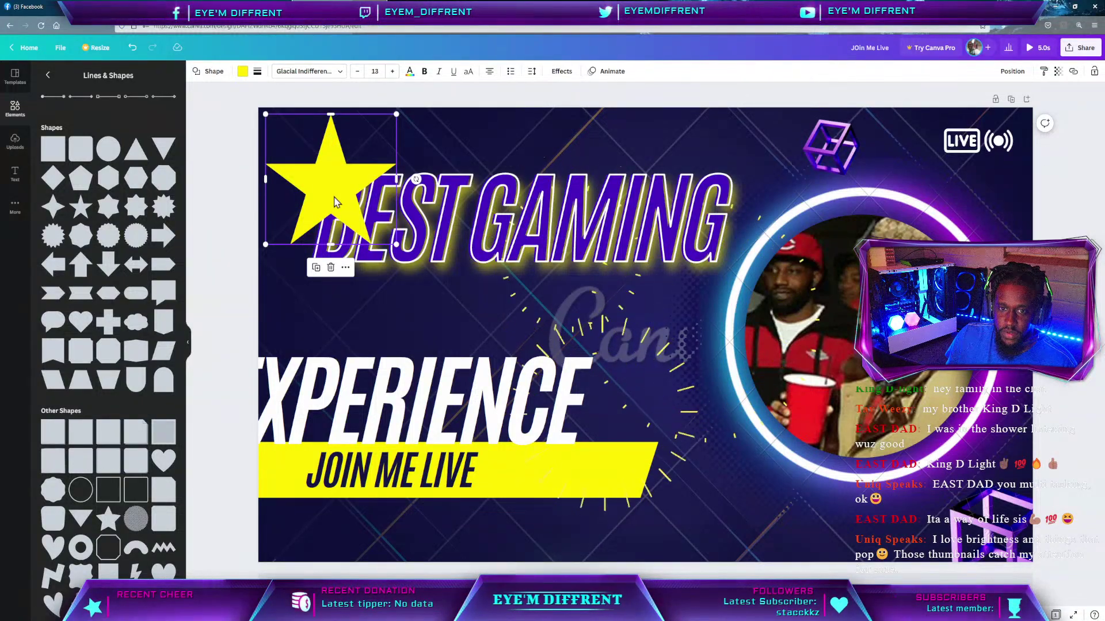
Shift the yellow star slightly upward and send it to the back of the layer order.
drag(313, 205, 333, 183)
scroll(109, 293, down, 1)
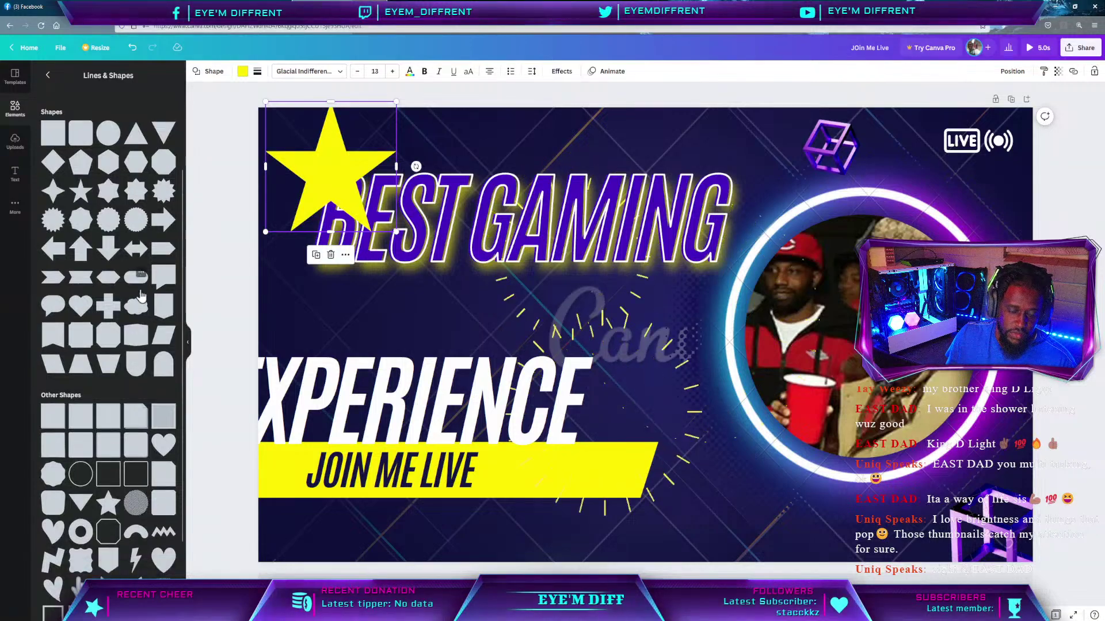
right_click(339, 176)
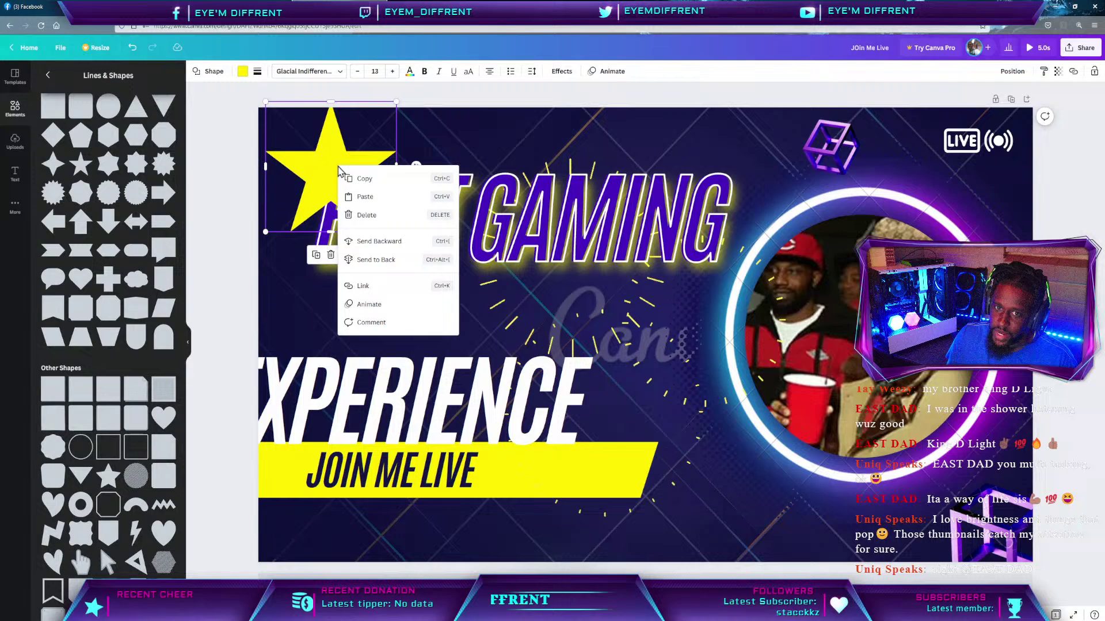
click(375, 248)
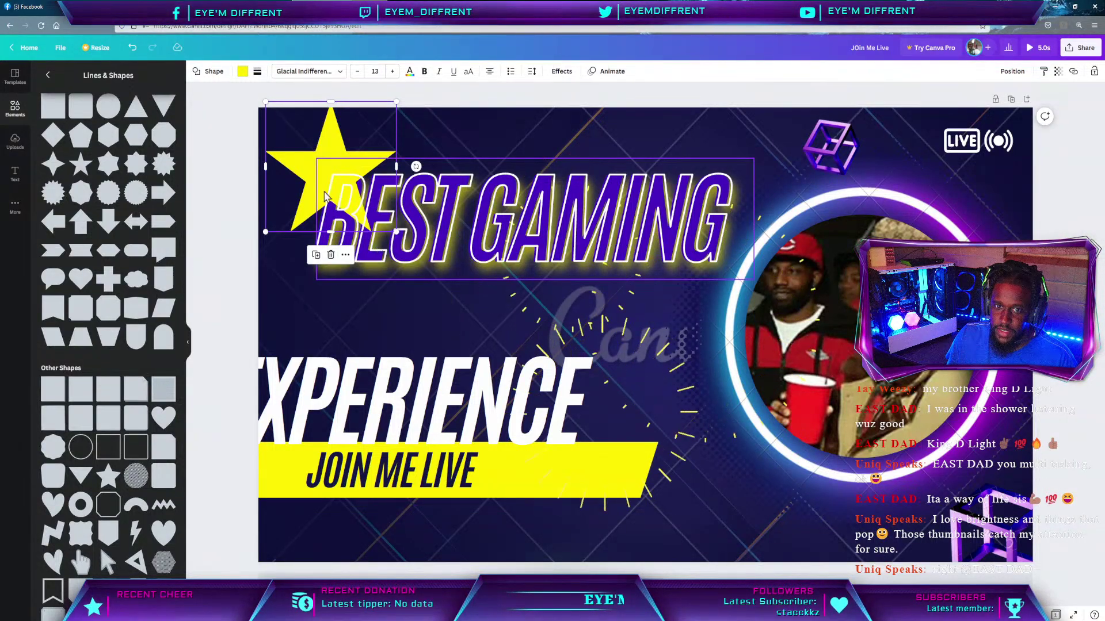
right_click(338, 134)
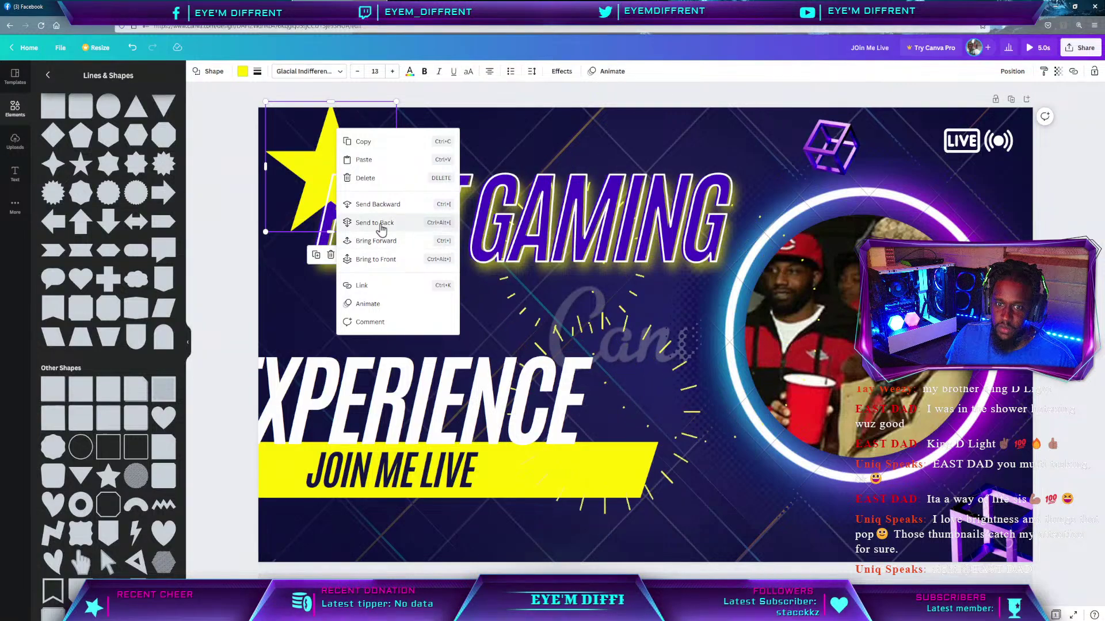
click(380, 228)
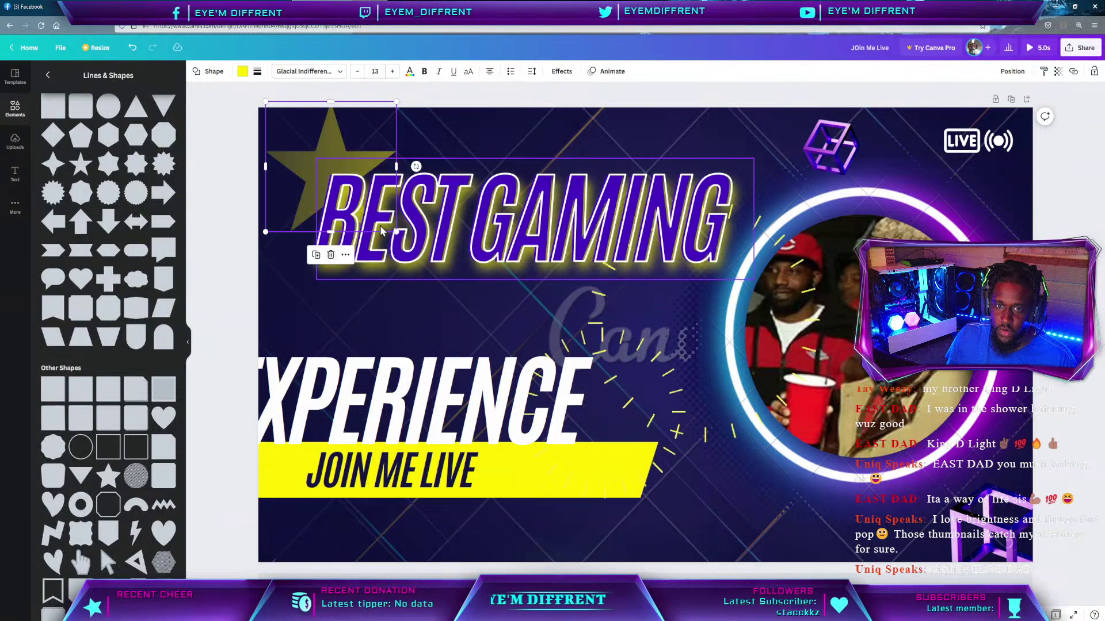
Send the dark blue background image to the back so it sits beneath the yellow star.
click(371, 154)
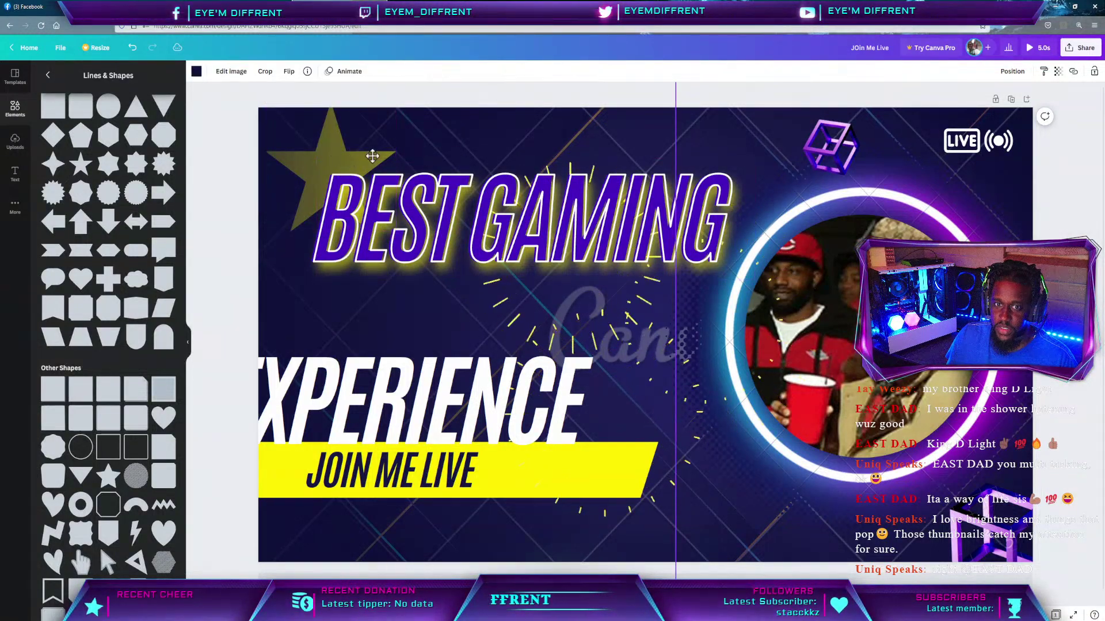
drag(375, 149, 365, 147)
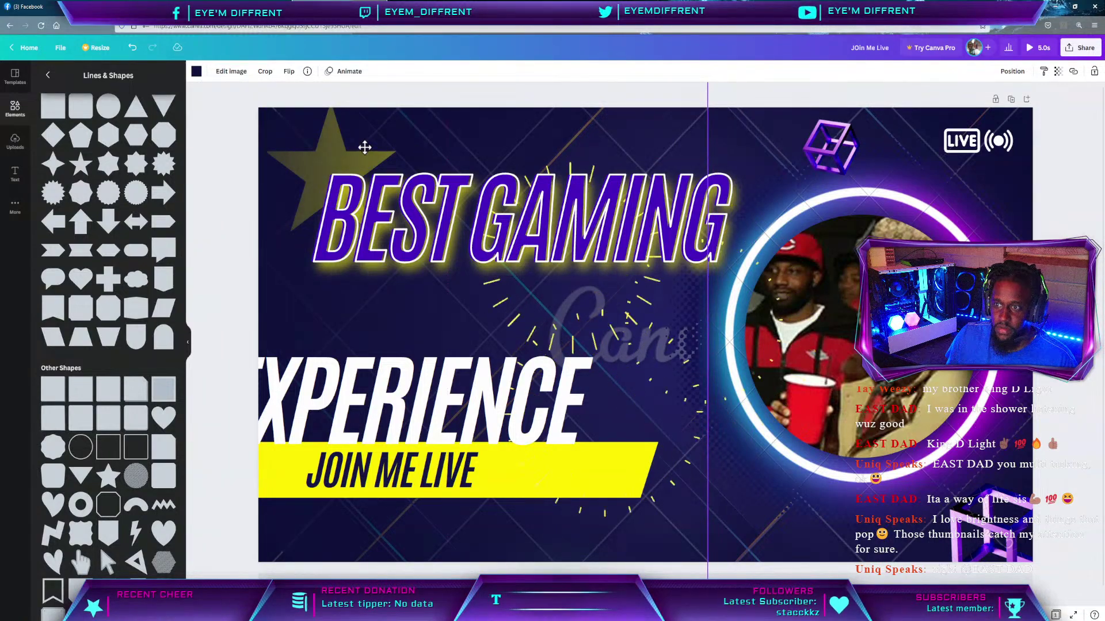
right_click(332, 147)
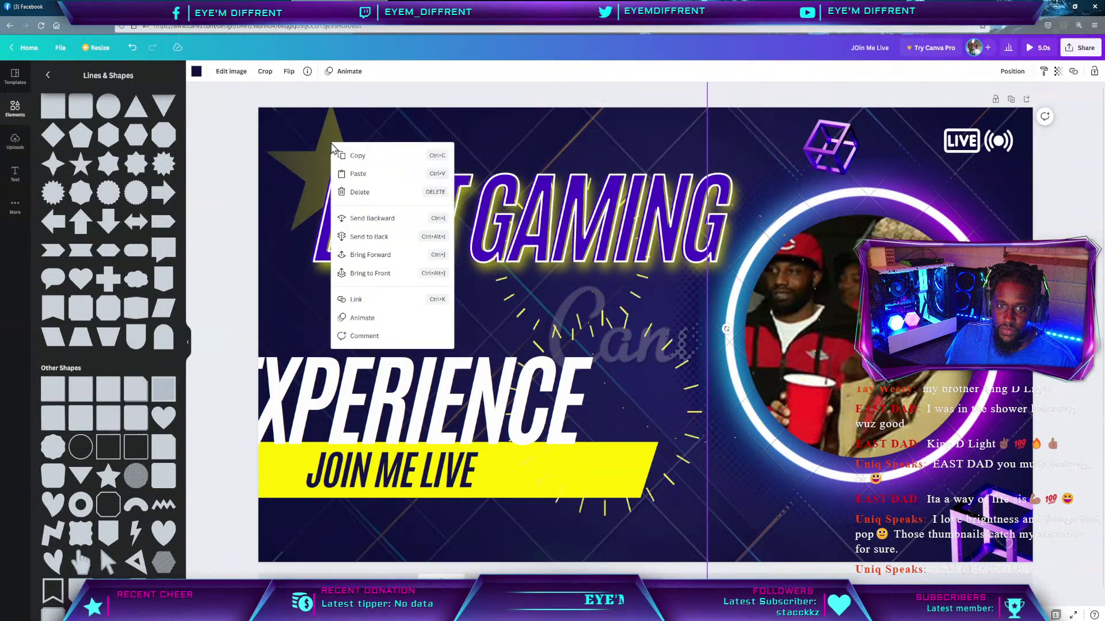
click(371, 238)
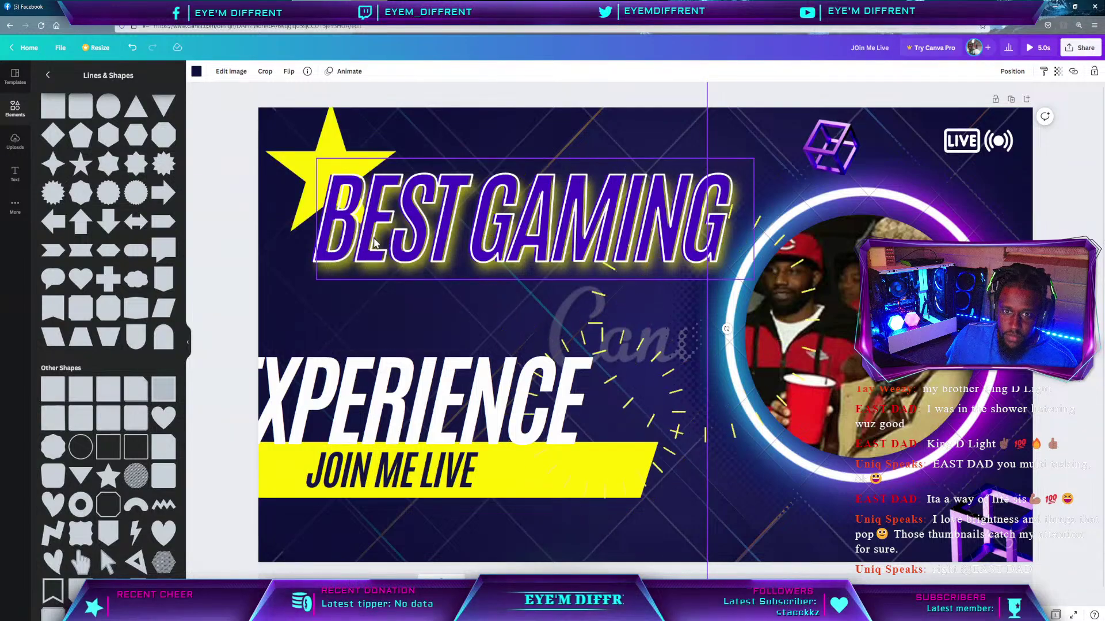
Move the star behind the heading, between "BEST" and "GAMING", and open its colour choices.
drag(333, 136, 473, 181)
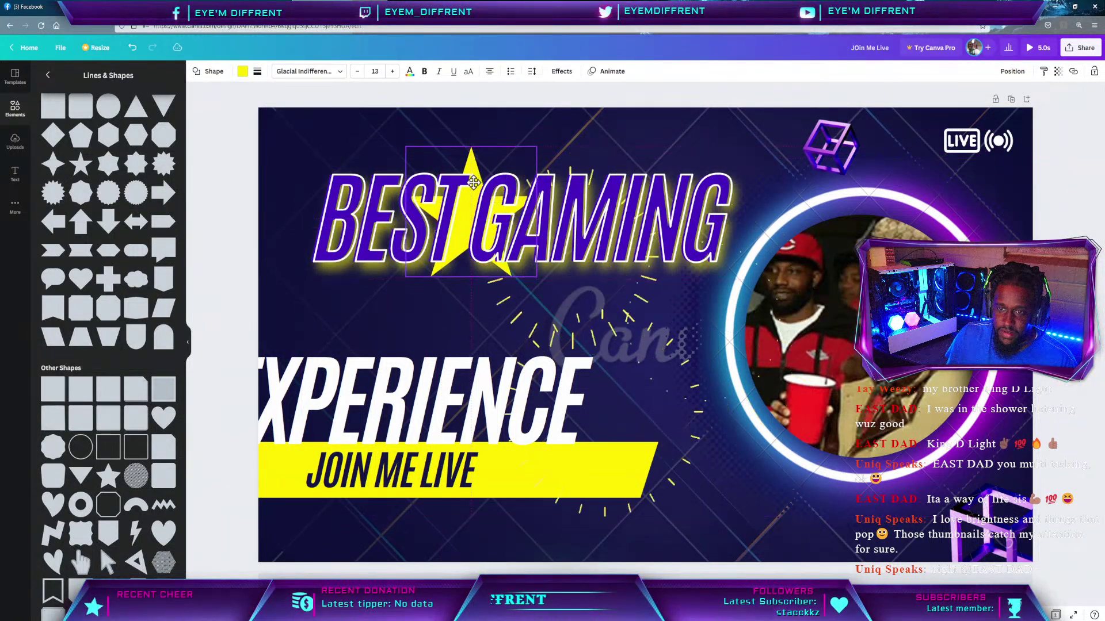
click(242, 73)
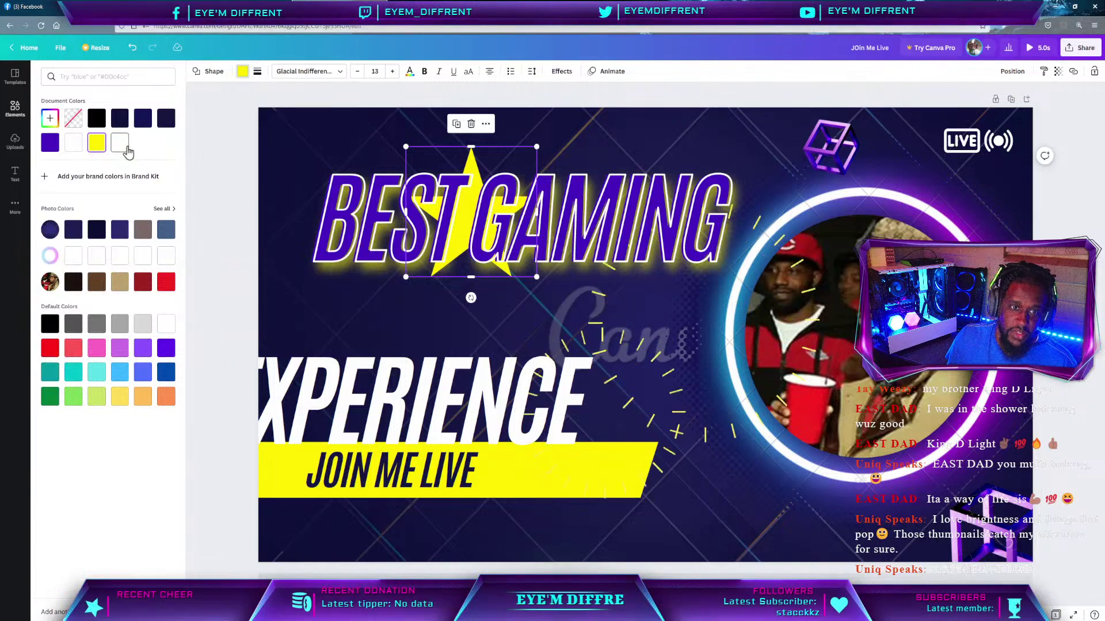
View the licensing information for the recently used 5-Pointed Star element and close it.
click(17, 117)
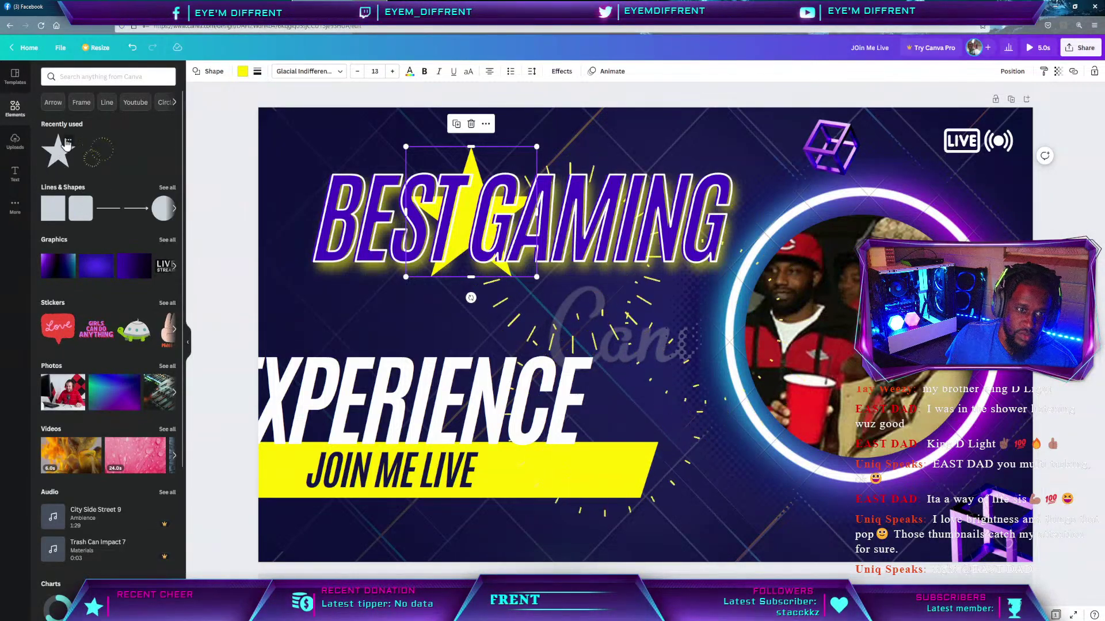
click(67, 143)
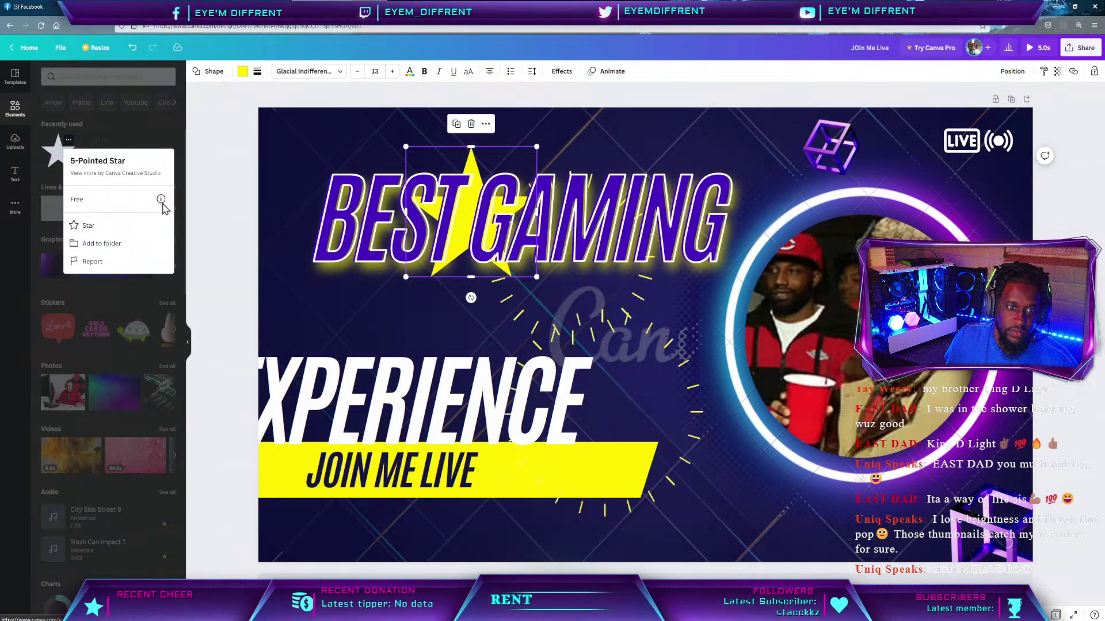
click(161, 201)
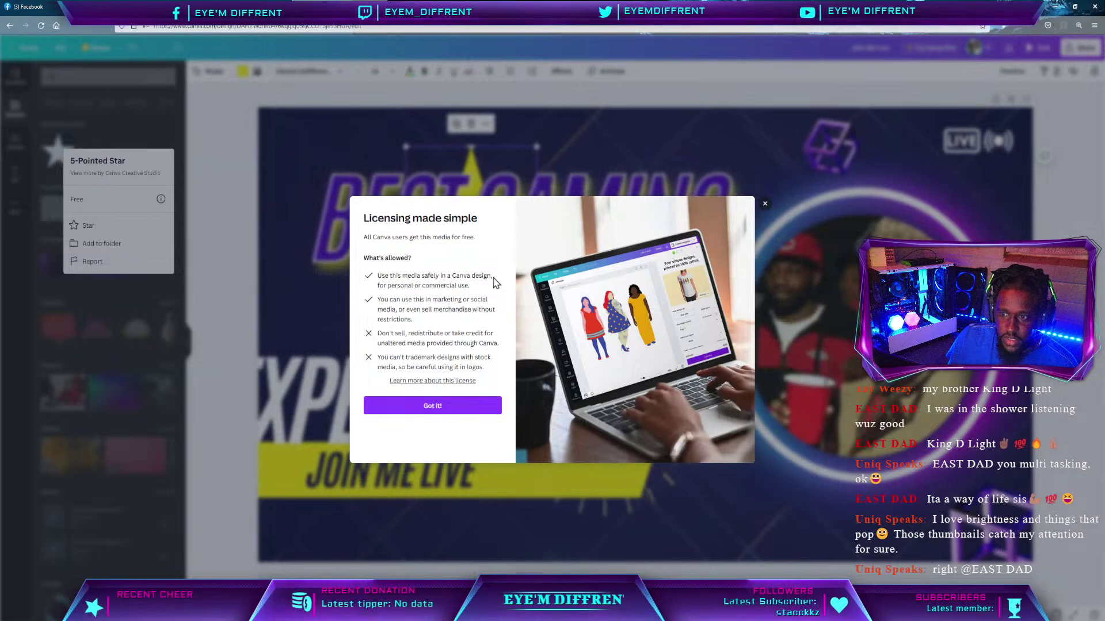
click(765, 204)
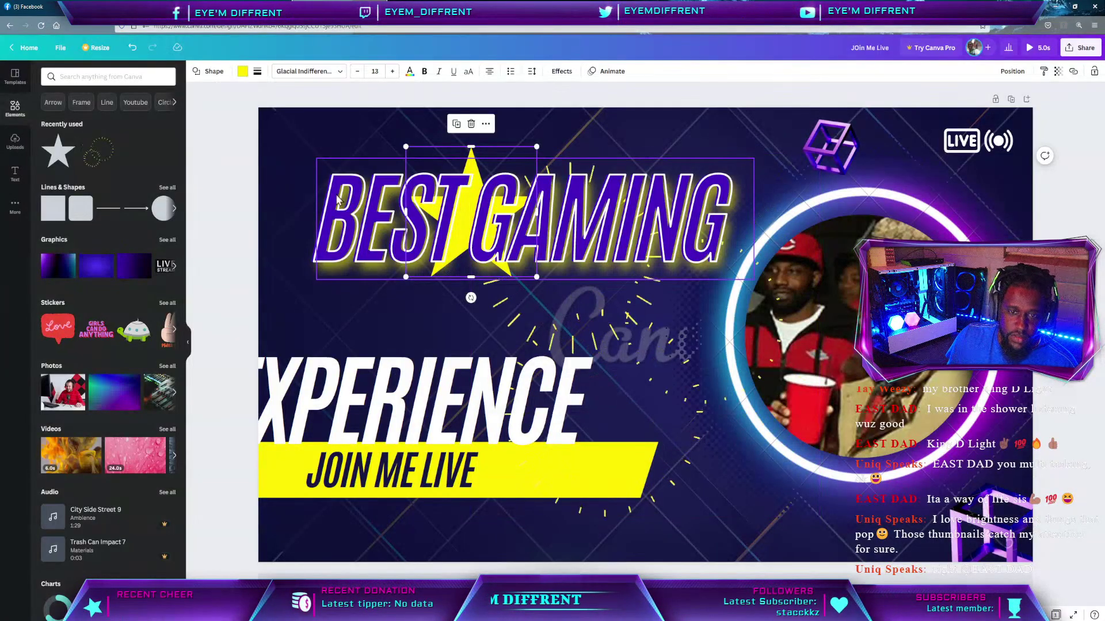
Recolour the star with the bright red from the photo colours.
click(242, 72)
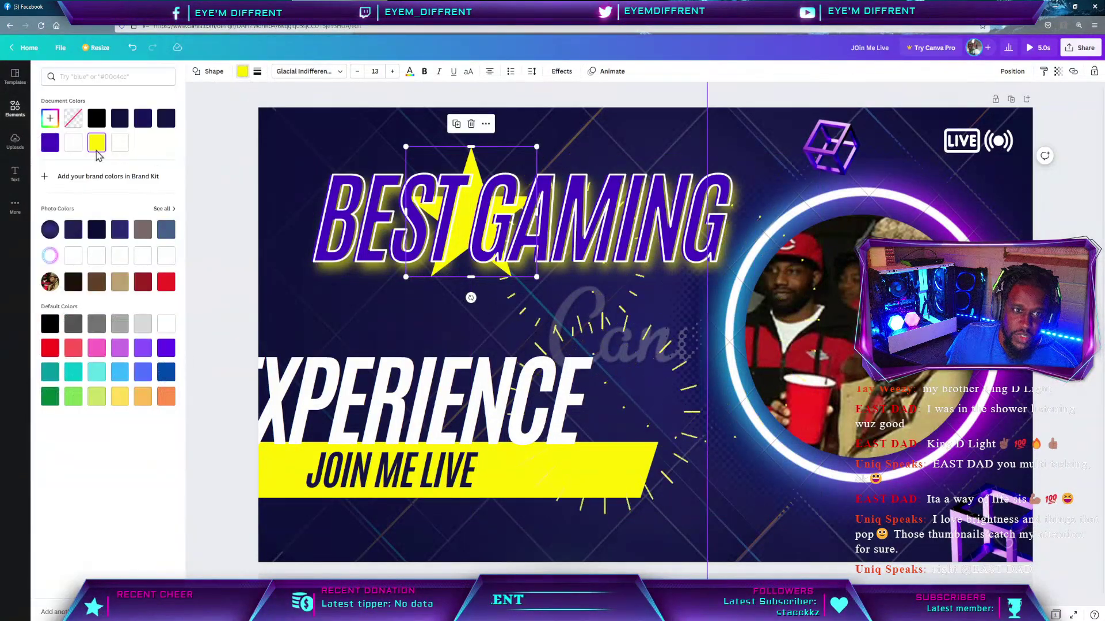
click(167, 282)
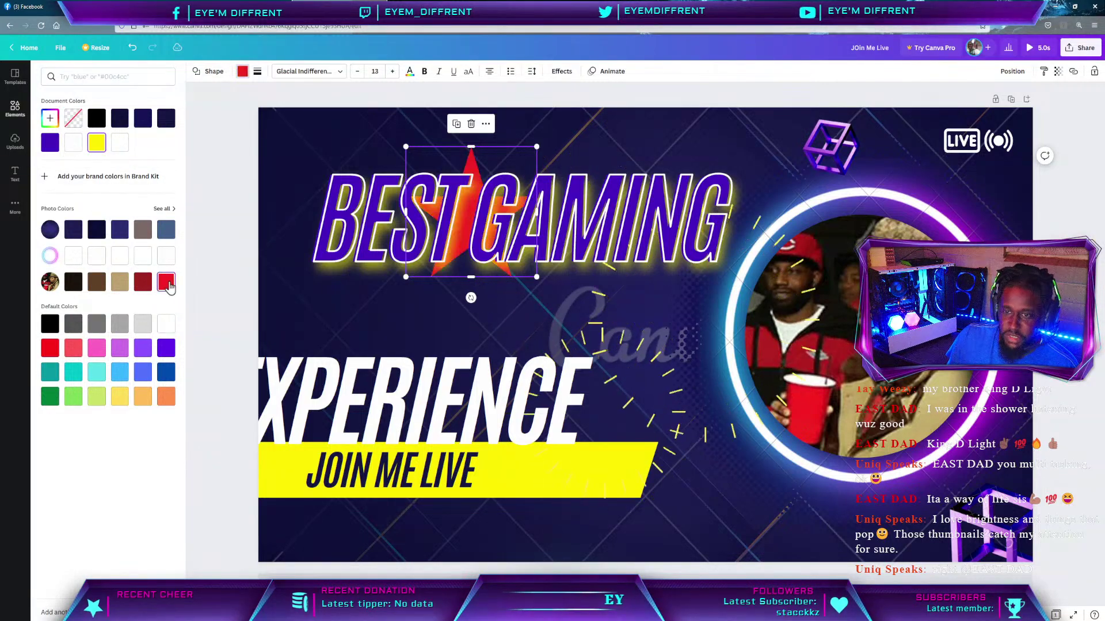
click(472, 162)
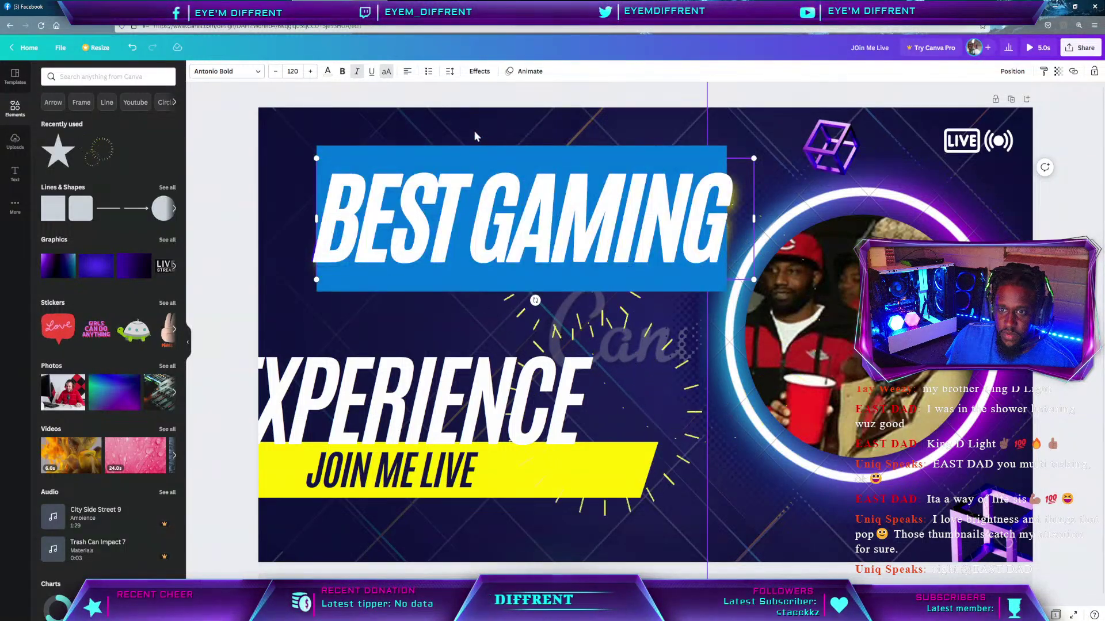
click(472, 144)
click(472, 153)
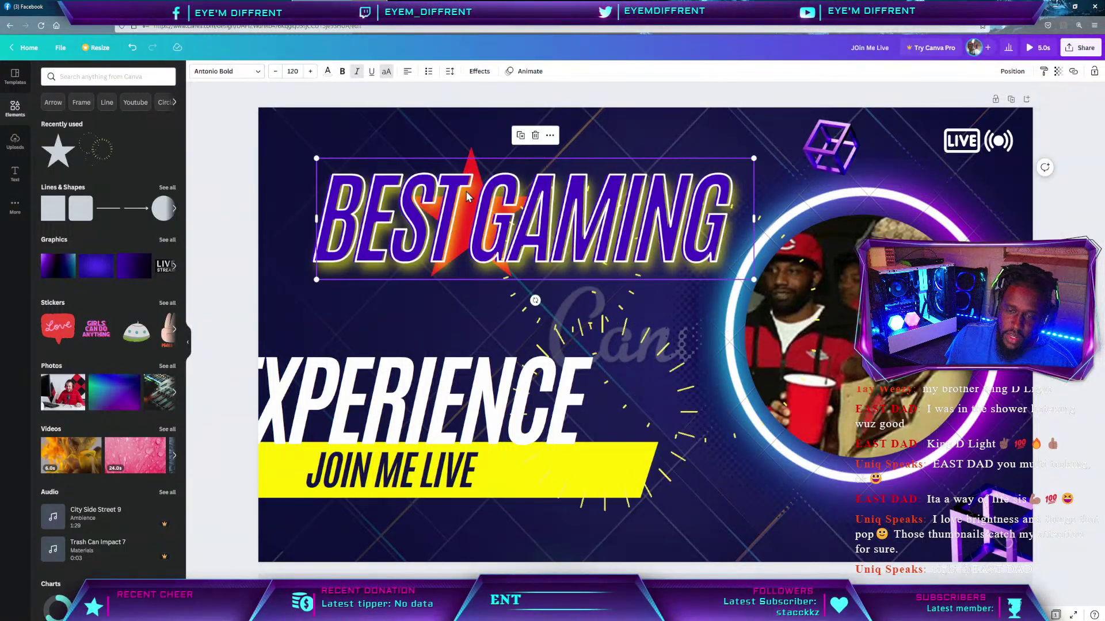
click(473, 157)
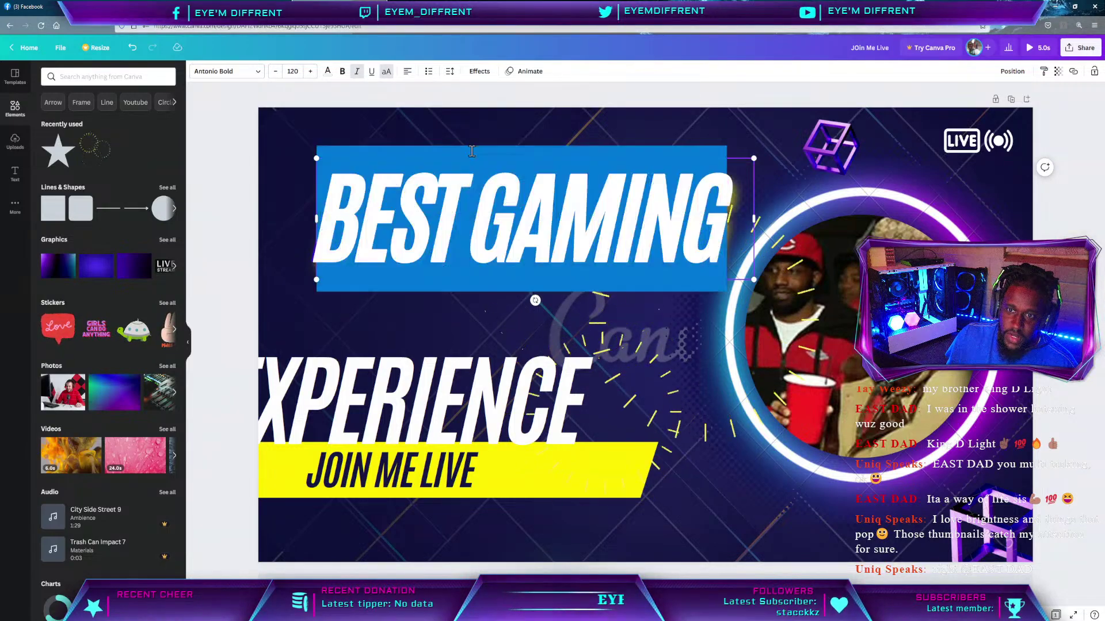
click(305, 157)
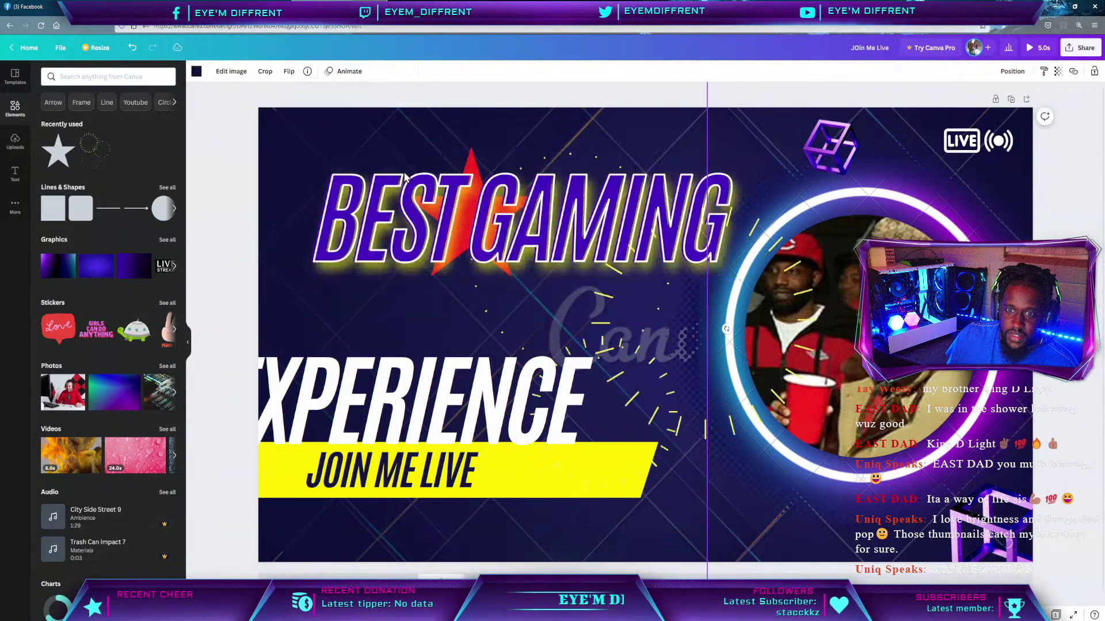
Move both "BEST GAMING" text layers down to free the star, and place the red star below the circular photo frame.
drag(405, 178, 457, 231)
click(460, 189)
click(467, 166)
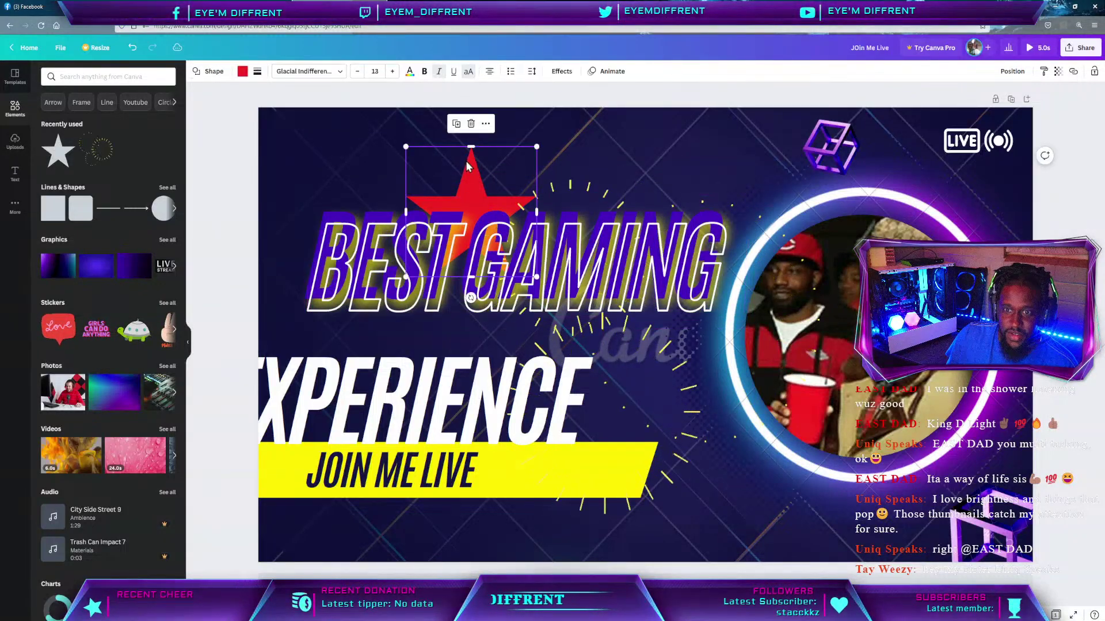
drag(522, 223, 795, 477)
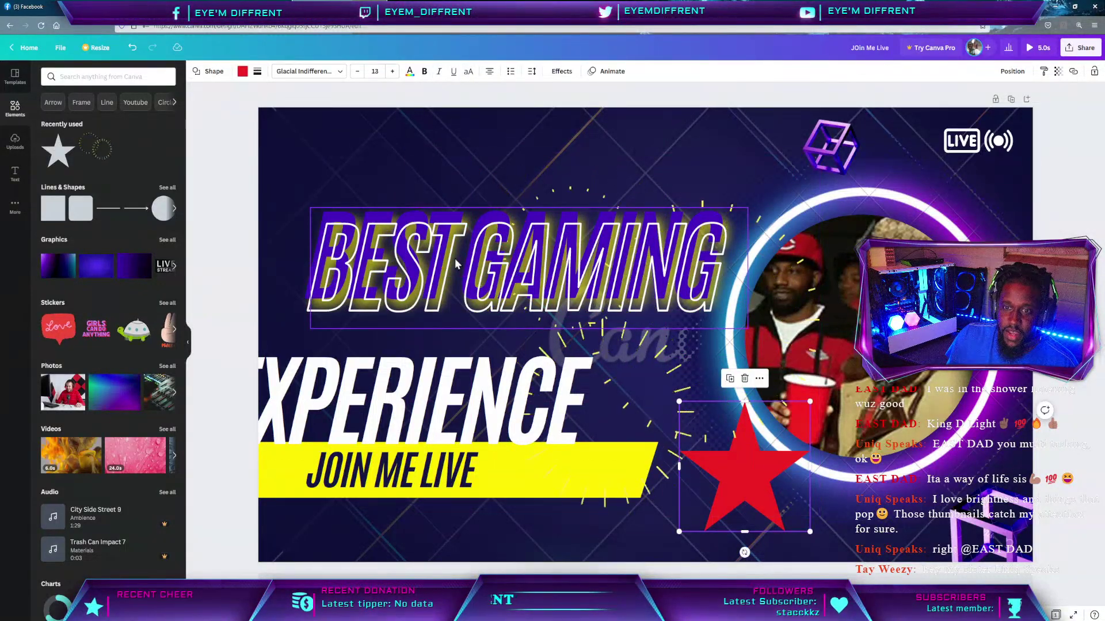
Realign the white outlined "BEST GAMING" copy over the purple heading and deselect it.
drag(456, 264, 452, 247)
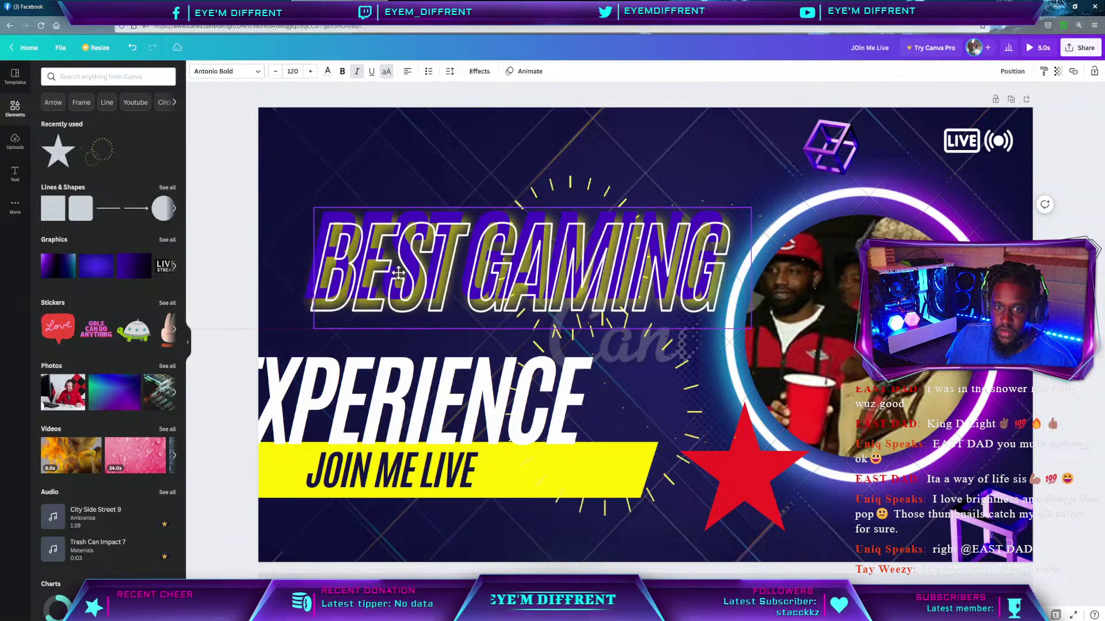
drag(329, 220, 364, 234)
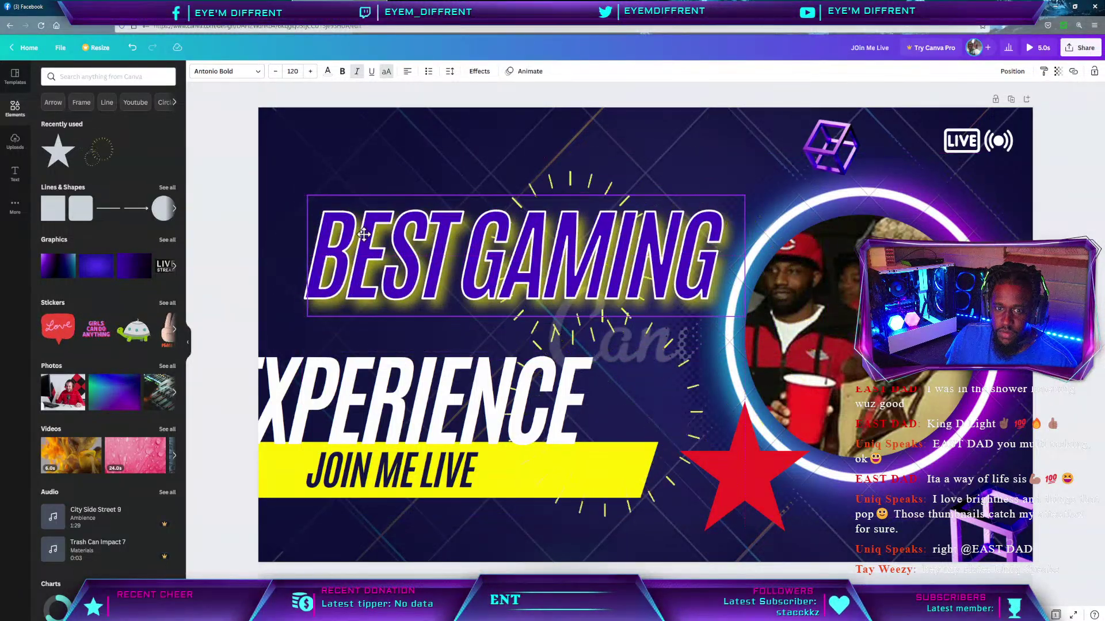
click(322, 181)
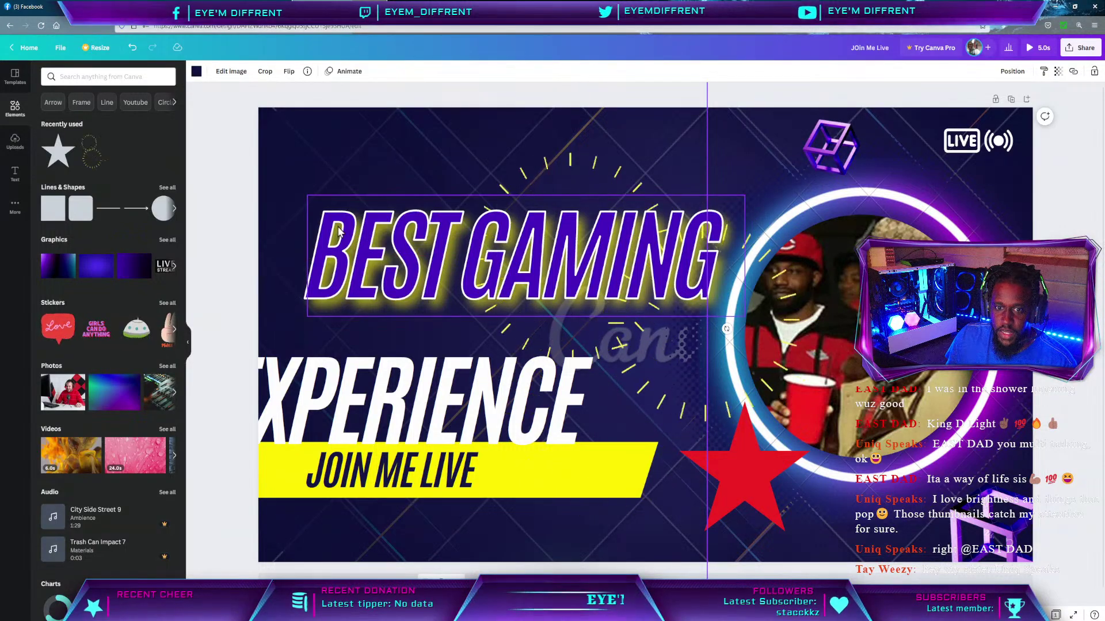
right_click(339, 232)
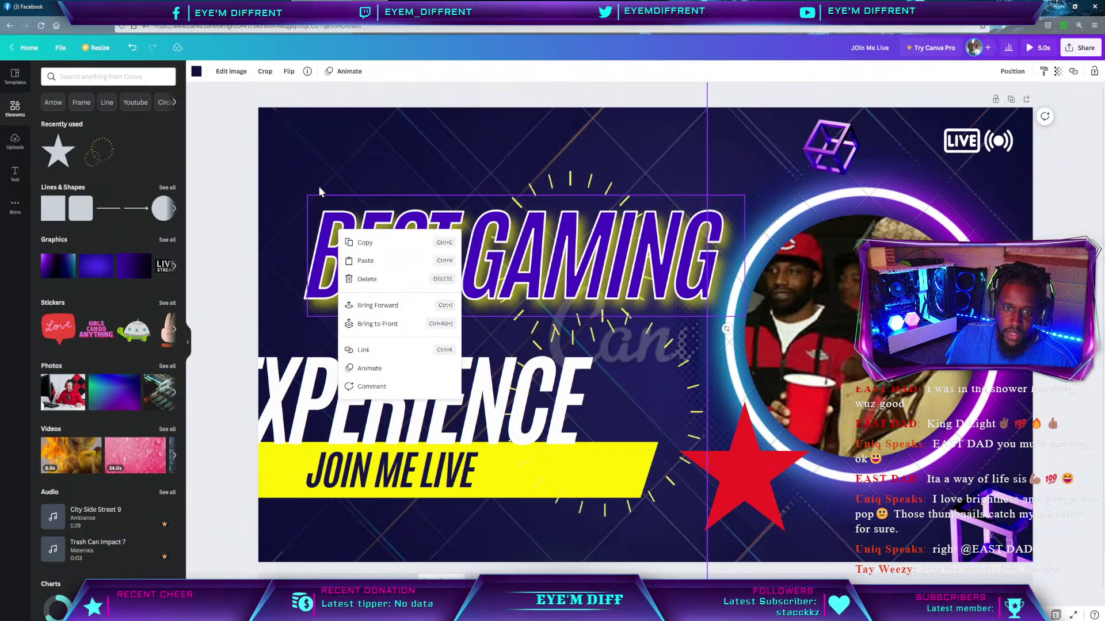
click(320, 191)
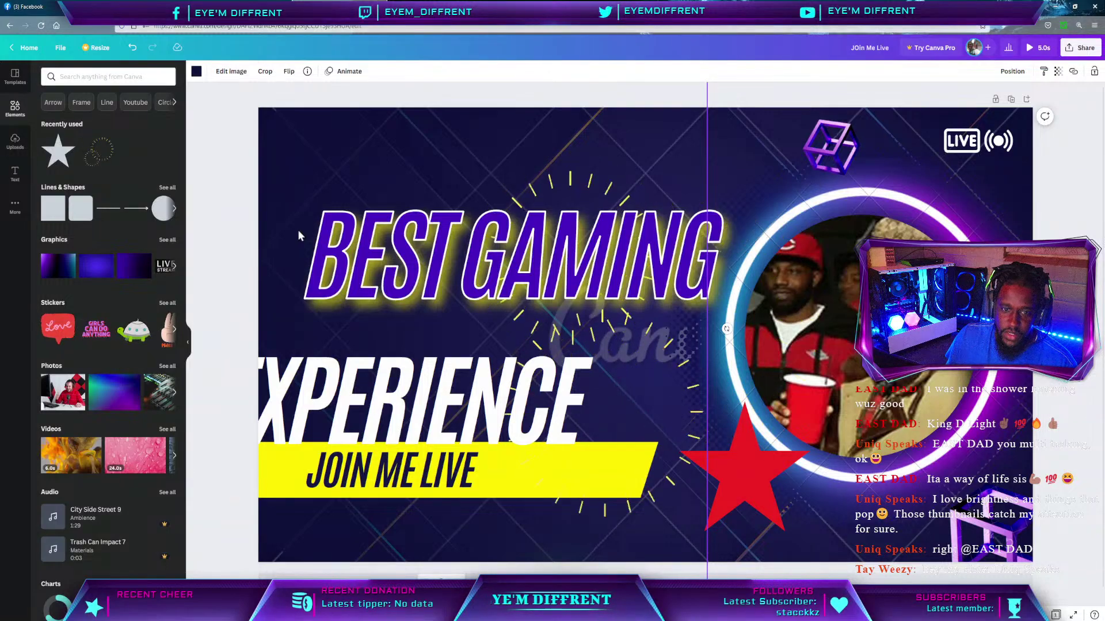
Remove the diagonal-line pattern image that overlays the dark blue background.
drag(298, 235, 306, 236)
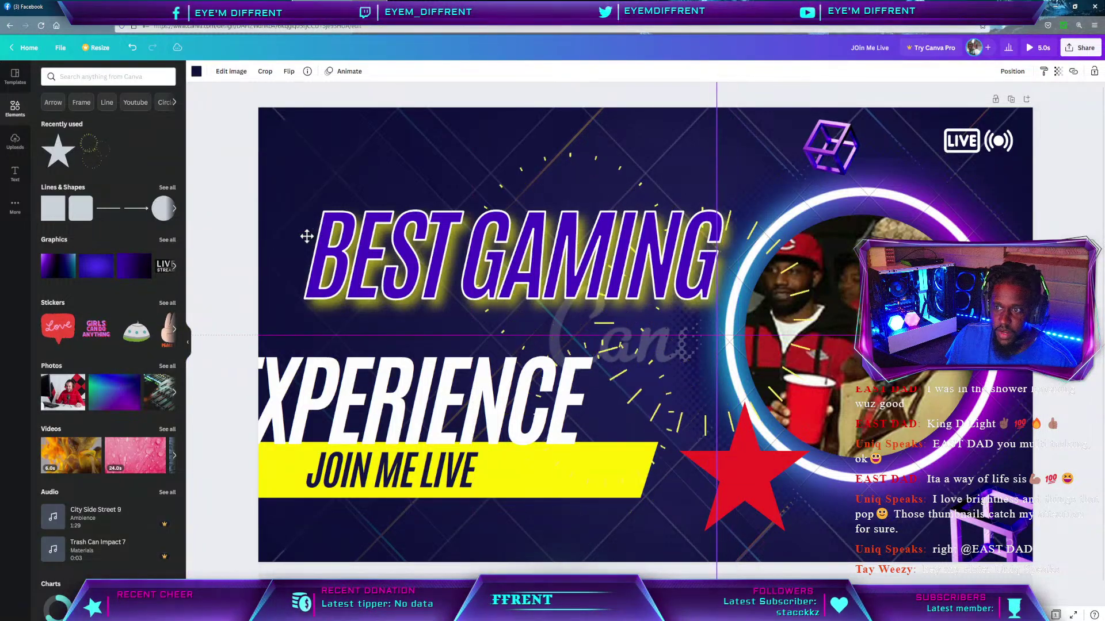
click(673, 233)
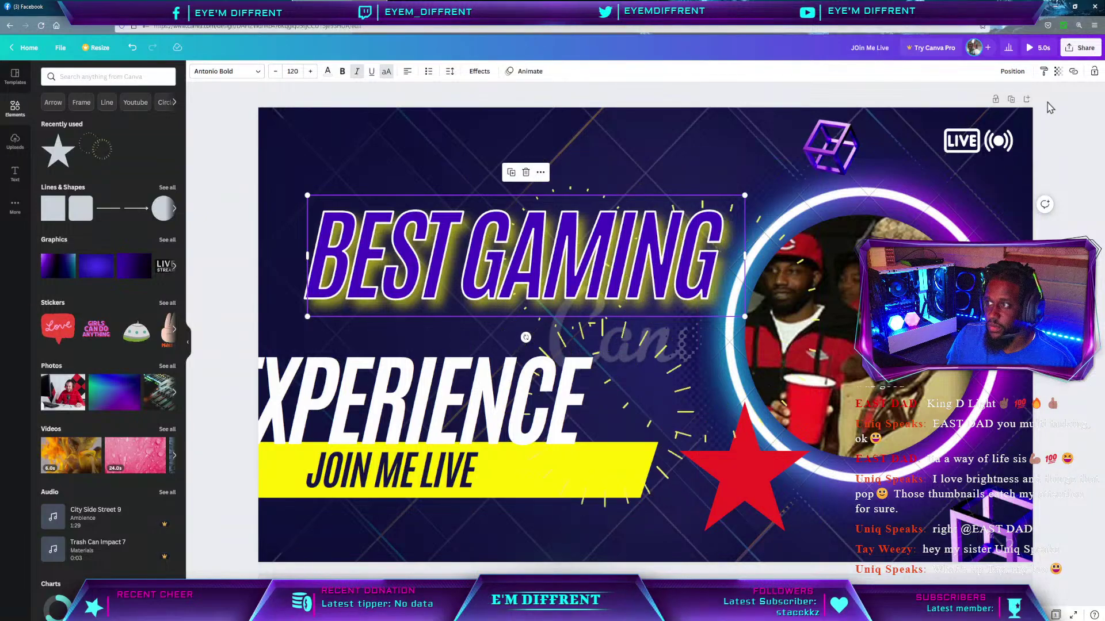
click(654, 118)
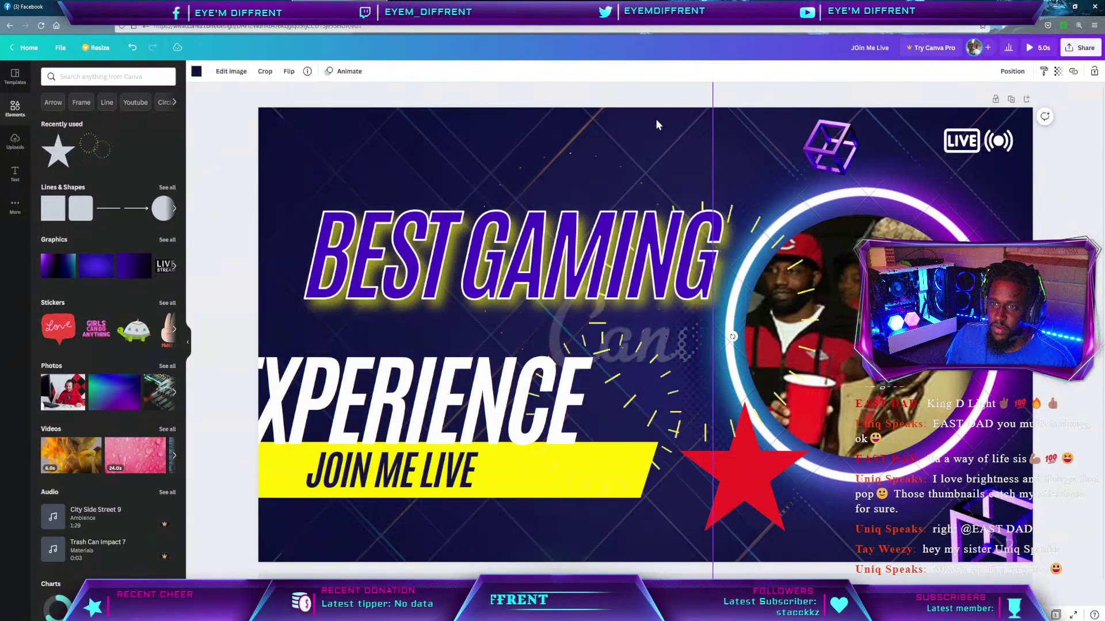
click(377, 136)
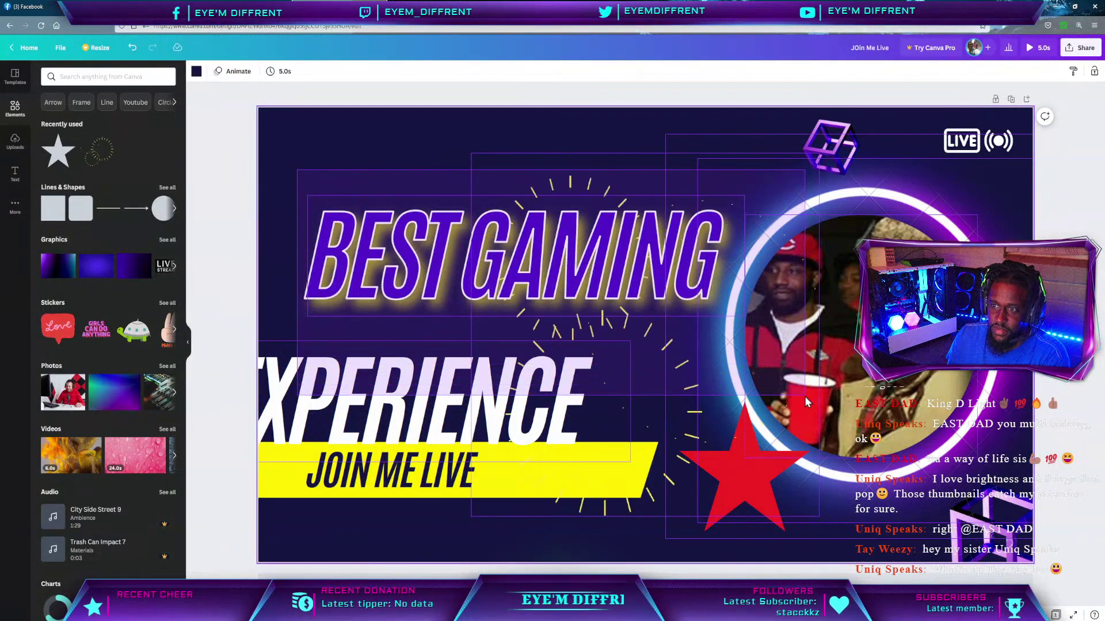
Delete both "BEST GAMING" text layers, the "EXPERIENCE" text and the animated yellow burst graphics.
drag(334, 233, 388, 261)
key(Delete)
click(417, 397)
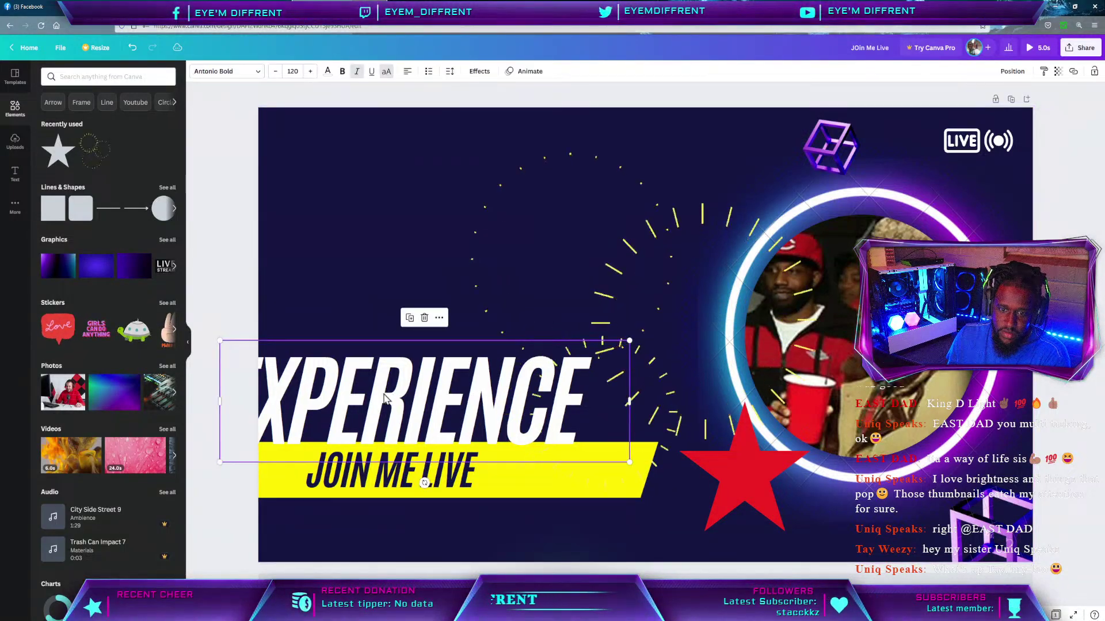
key(Delete)
click(589, 249)
key(Delete)
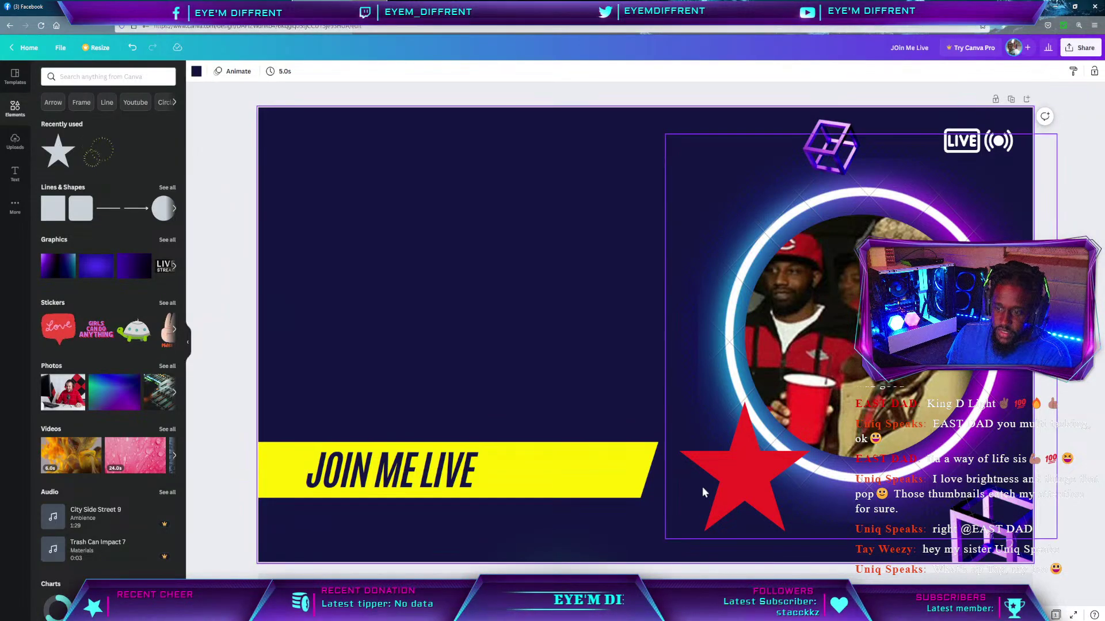
Delete the two purple neon cubes above and below the circular photo frame.
click(978, 521)
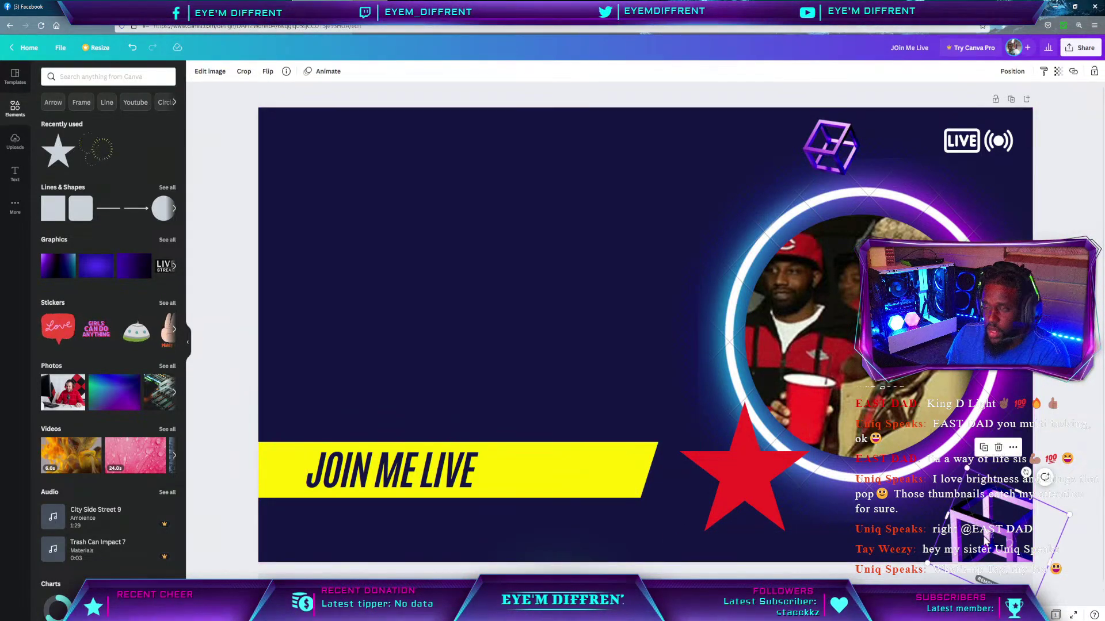
drag(978, 521, 382, 217)
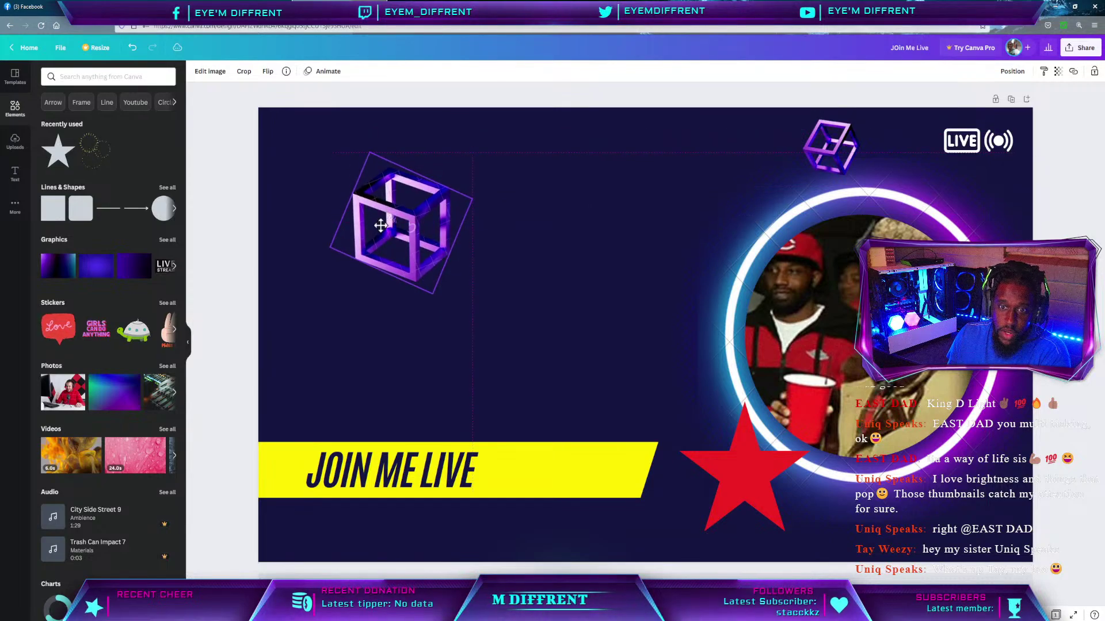
key(Delete)
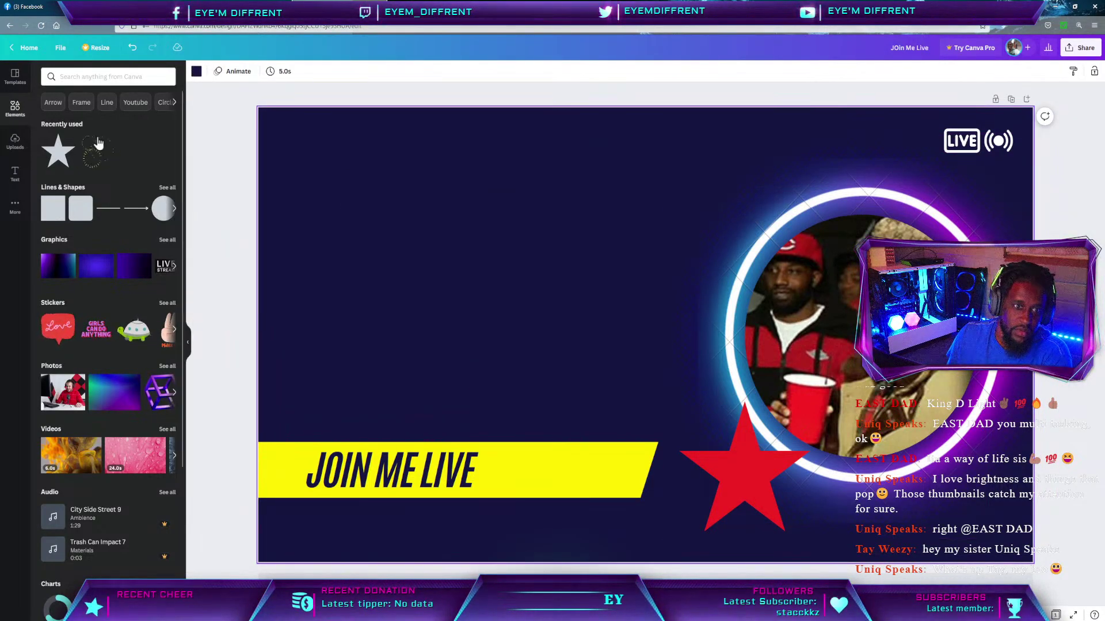
Add the "LEVEL UP" neon font combination and shift it towards the upper-left part of the design.
click(15, 174)
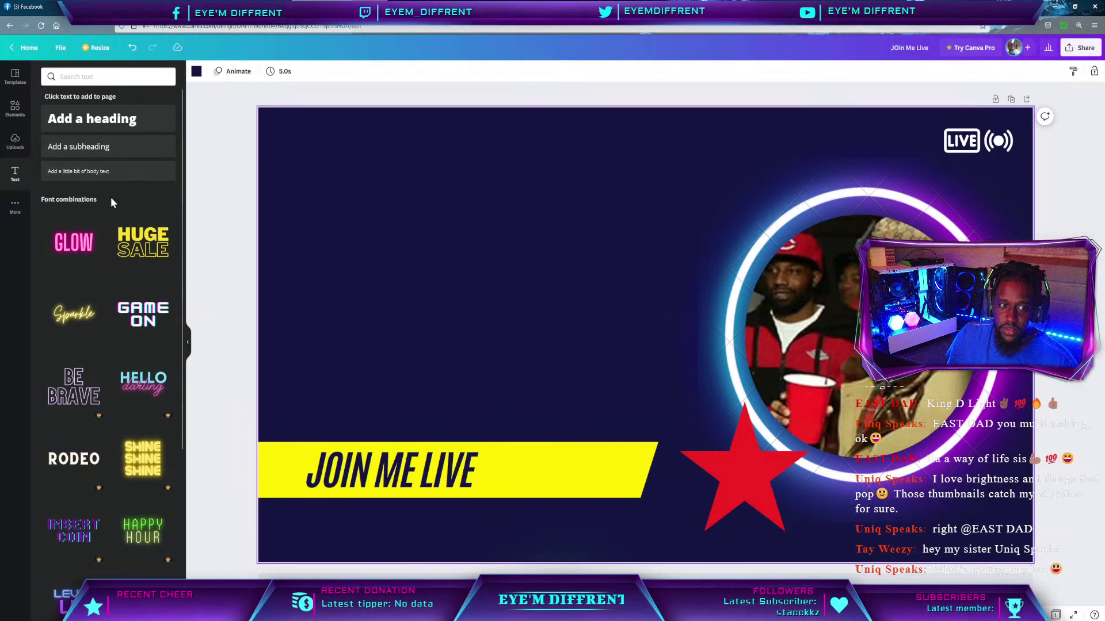
scroll(111, 197, down, 3)
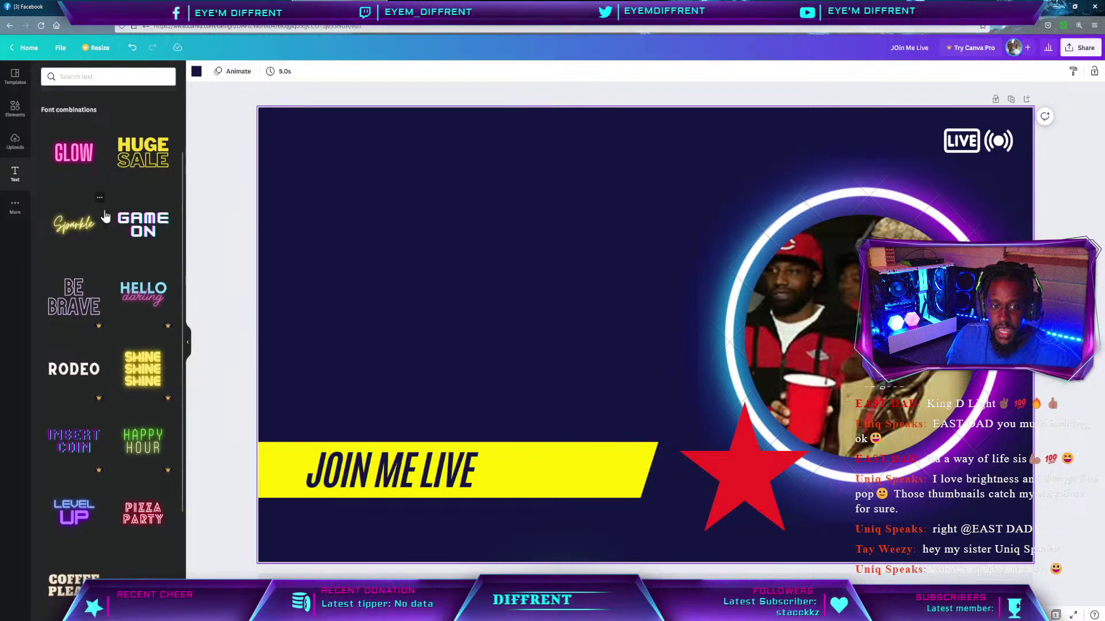
scroll(113, 280, down, 3)
scroll(121, 286, down, 2)
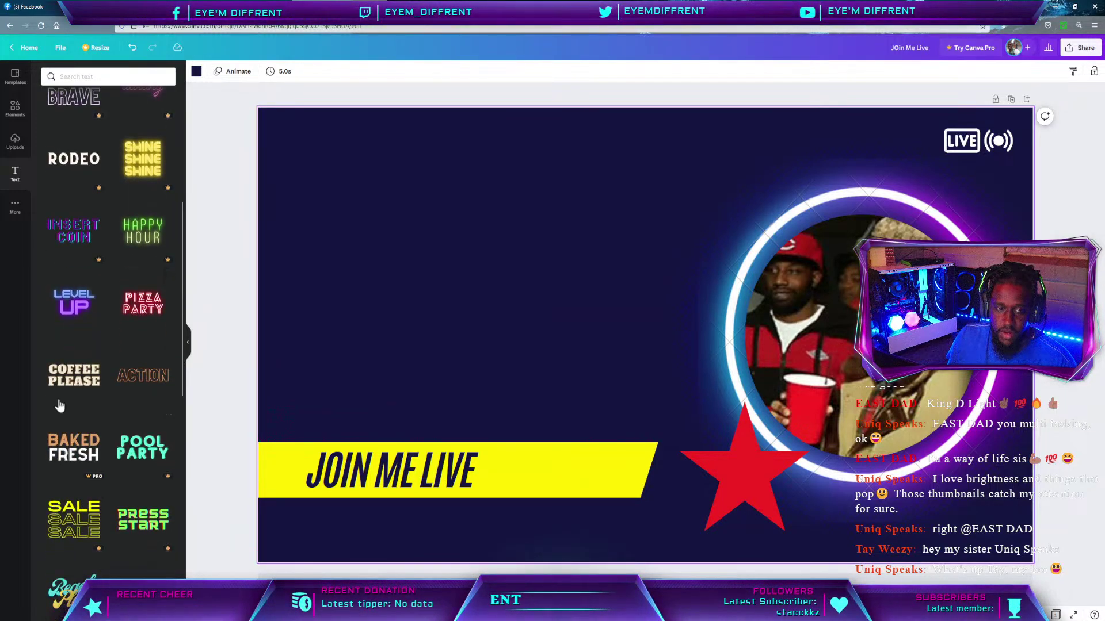
click(75, 308)
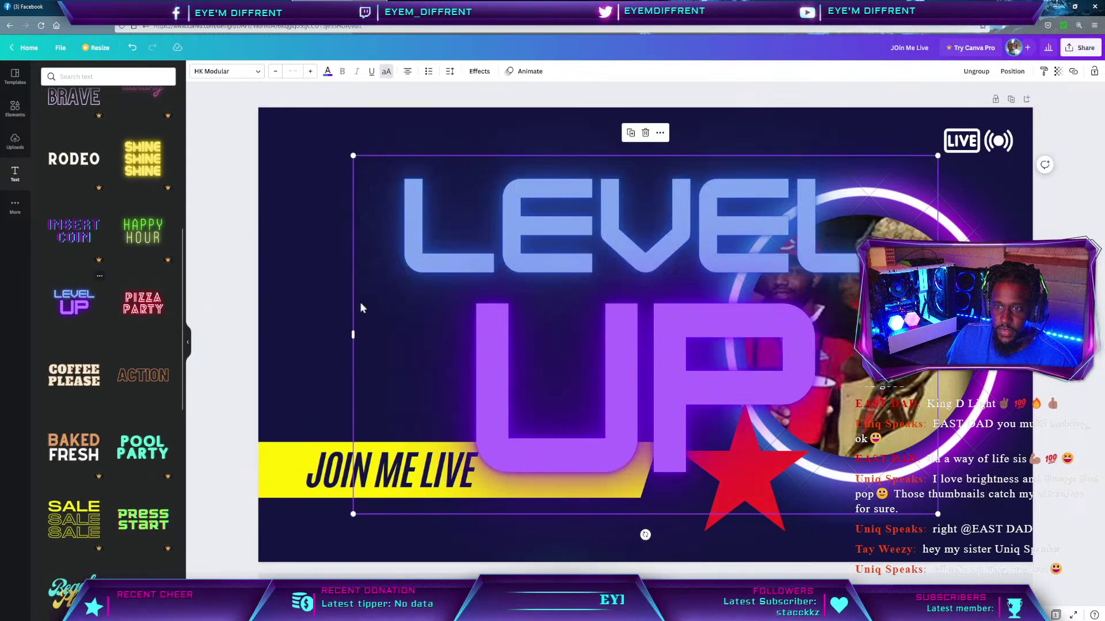
drag(713, 265, 649, 227)
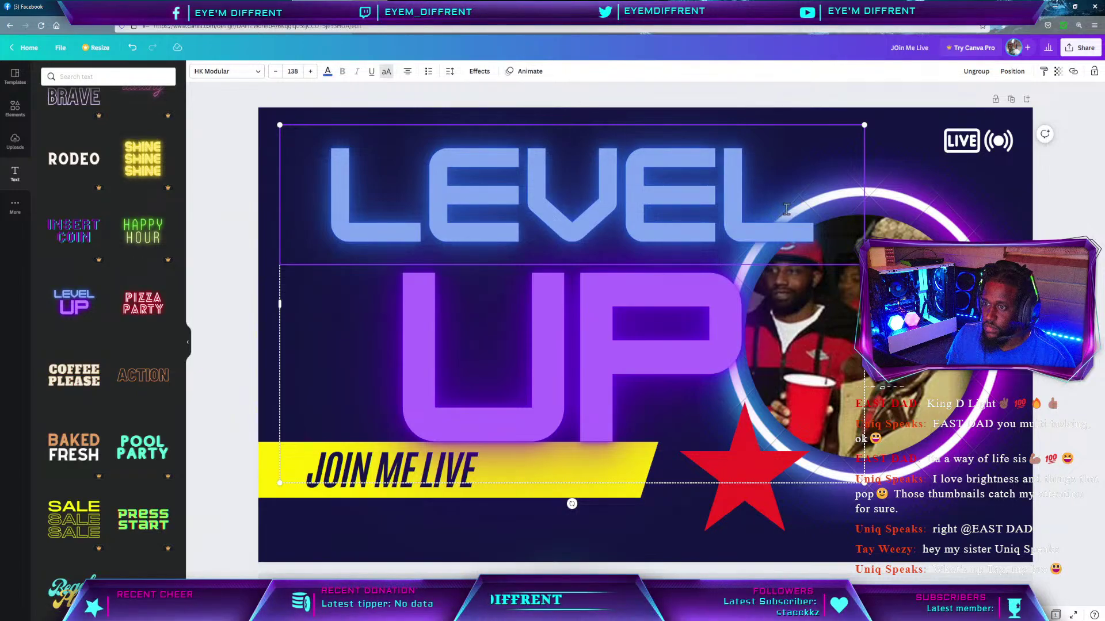
Replace the word "LEVEL" with "GAMING" and widen the text group so the word fits on one line.
drag(802, 208, 286, 211)
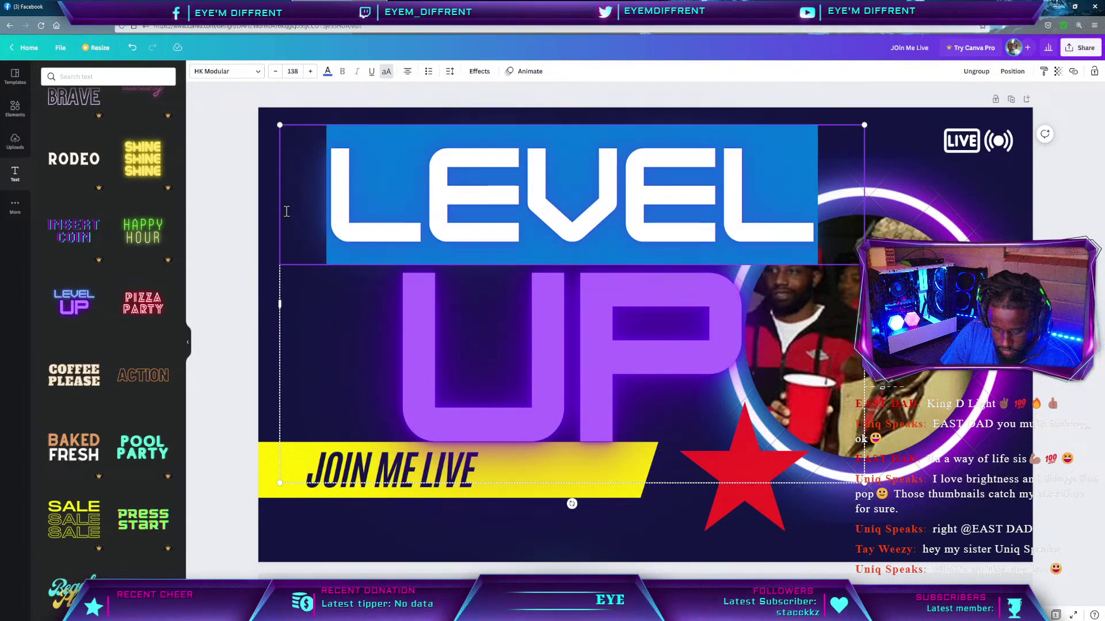
text(GAMING)
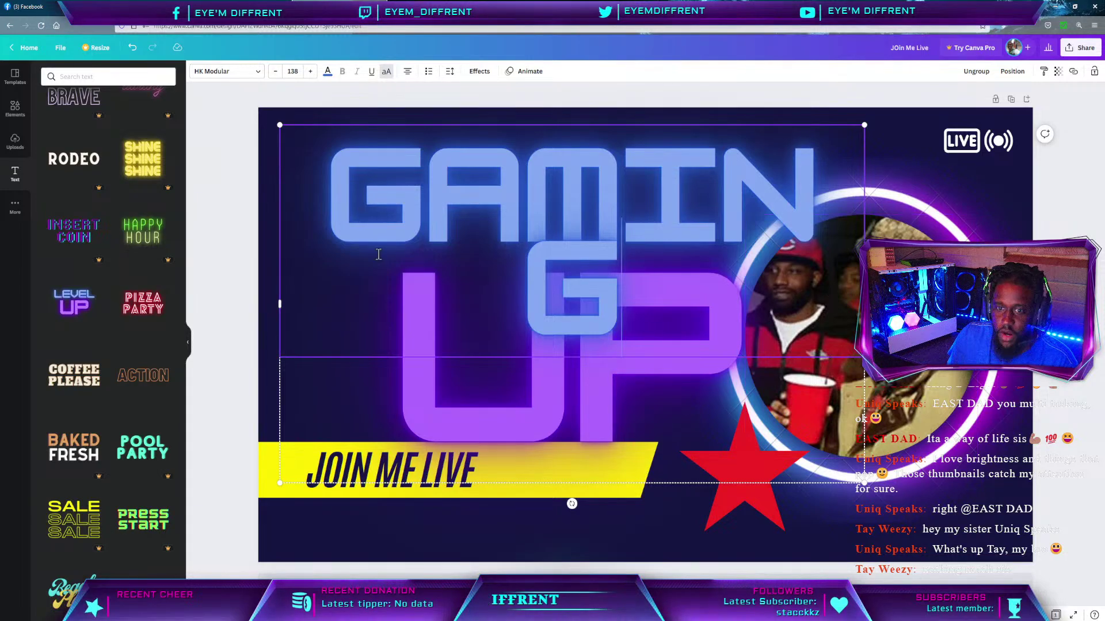
drag(280, 304, 242, 309)
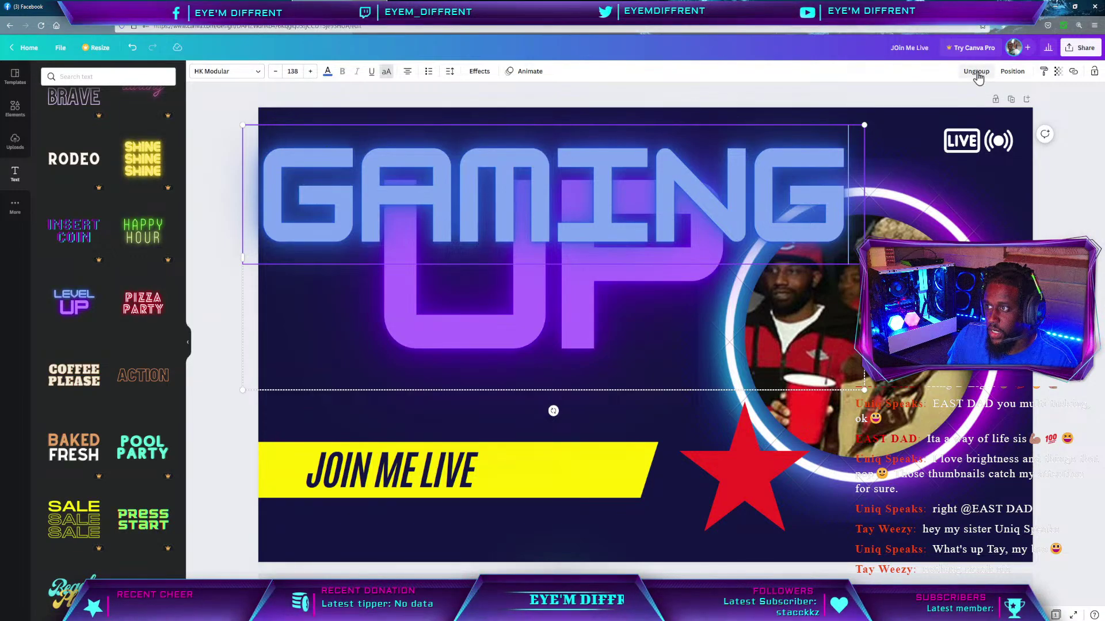
Ungroup the neon texts, then shrink "UP" and place it centred below "GAMING" without overlap.
click(978, 72)
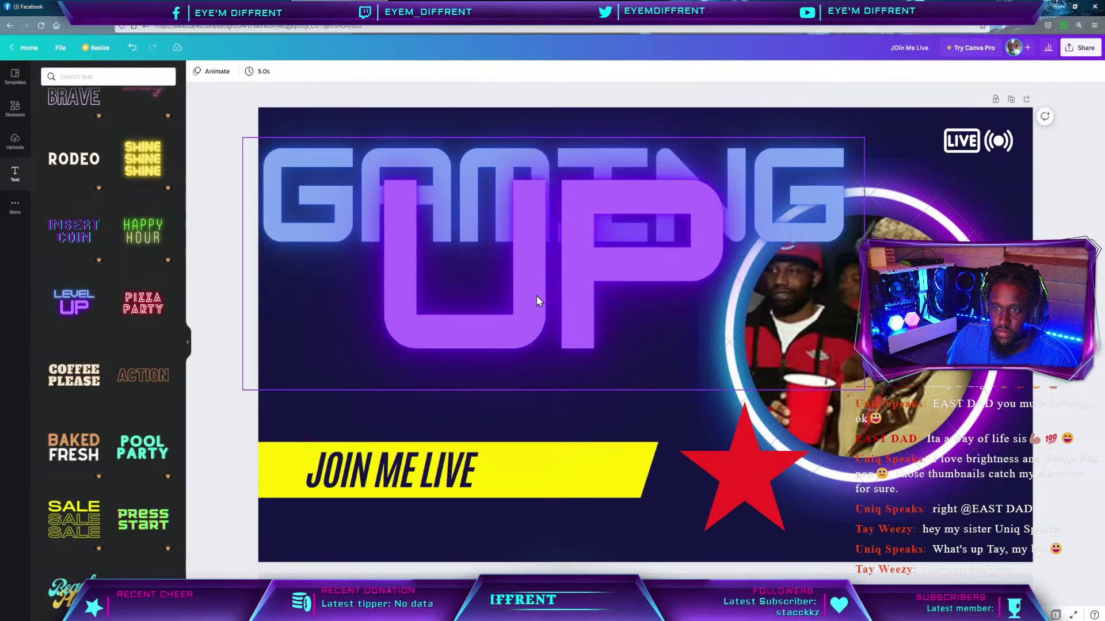
drag(547, 365, 640, 514)
drag(956, 286, 778, 359)
drag(589, 449, 581, 311)
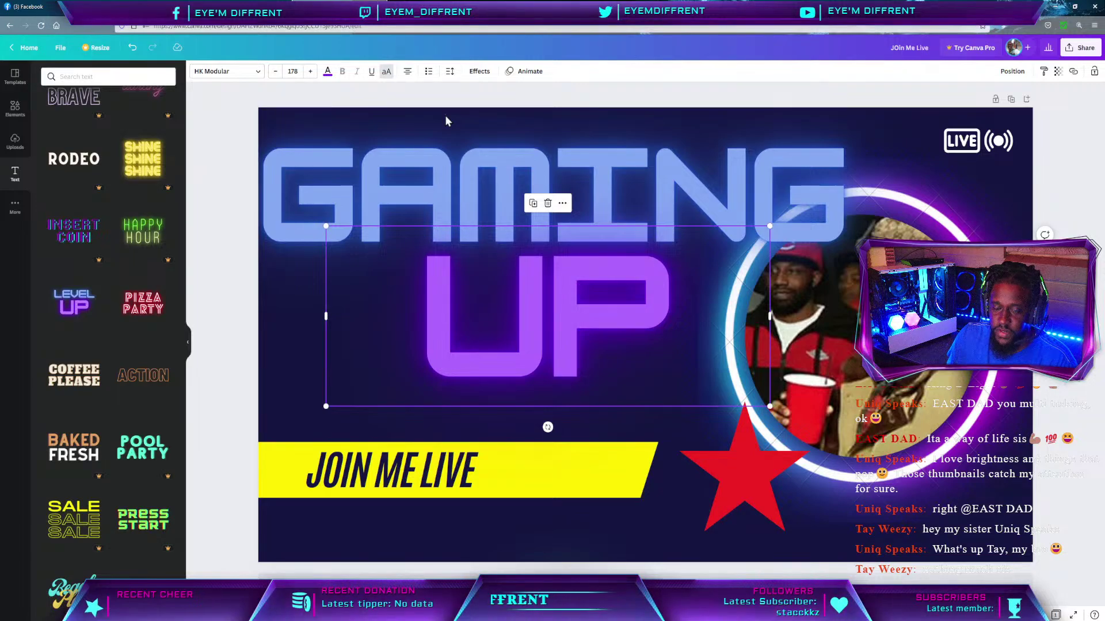
Group "GAMING" and "UP", scale the group down to about 706 × 306, and place it beside the photo frame above the yellow banner.
shift+click(449, 309)
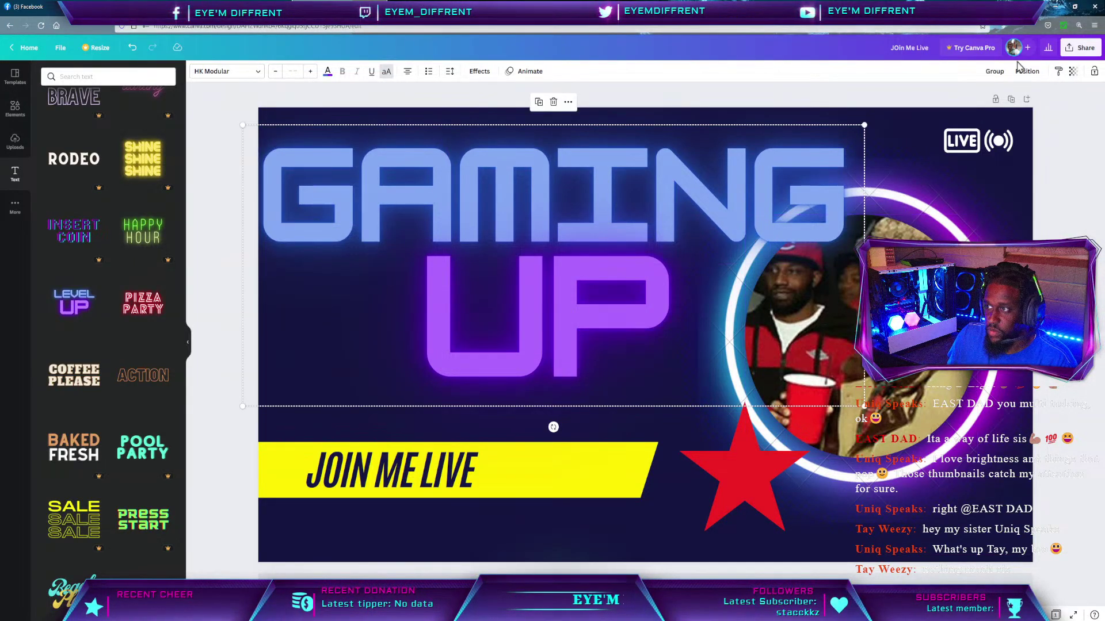
click(993, 71)
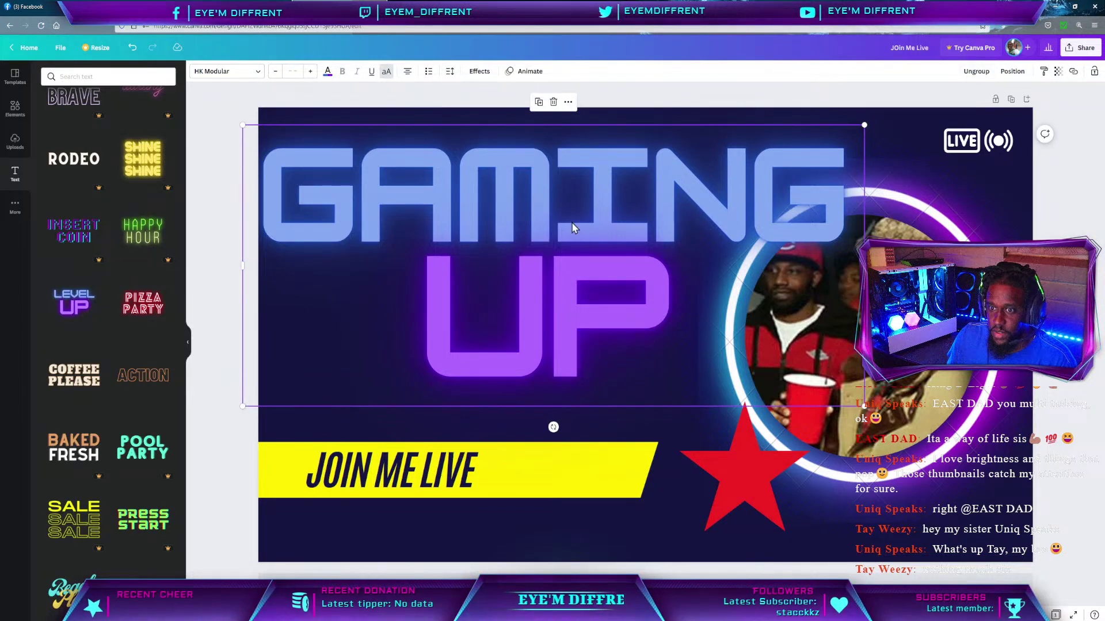
drag(717, 237, 535, 243)
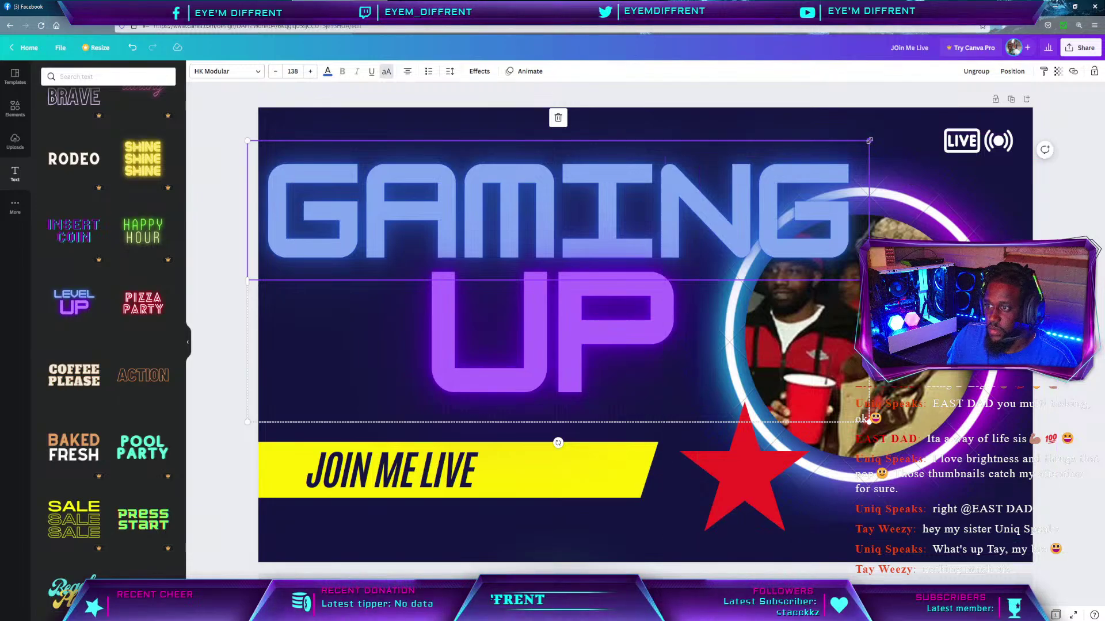
drag(869, 140, 674, 228)
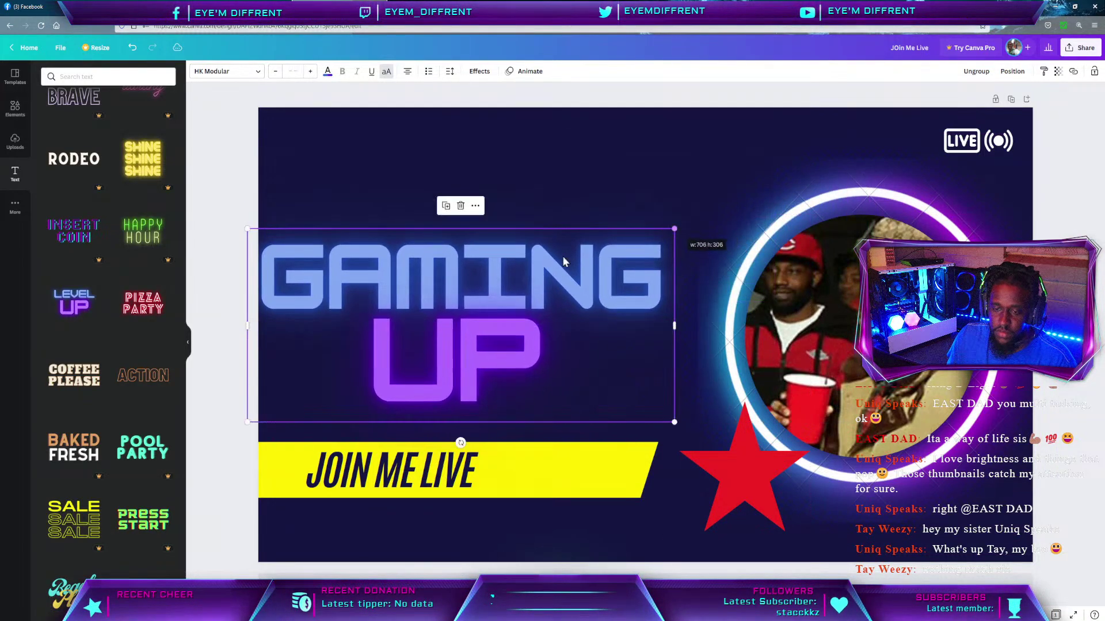
drag(502, 277, 557, 205)
Replace the word "UP" in the neon heading with "WITH".
click(526, 289)
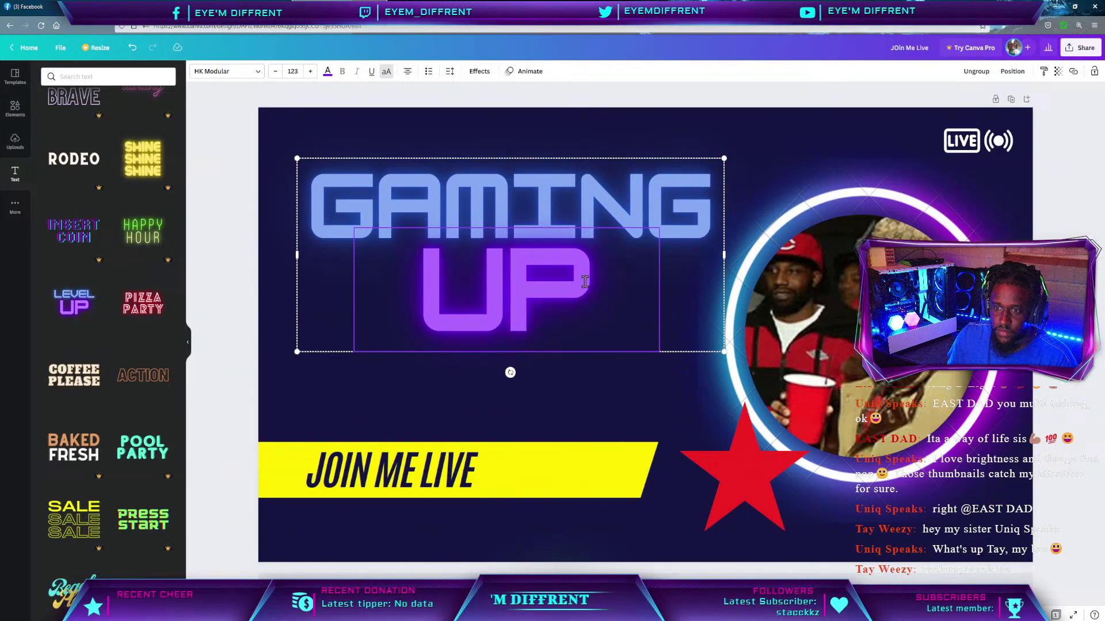
drag(584, 282, 429, 288)
text(WI)
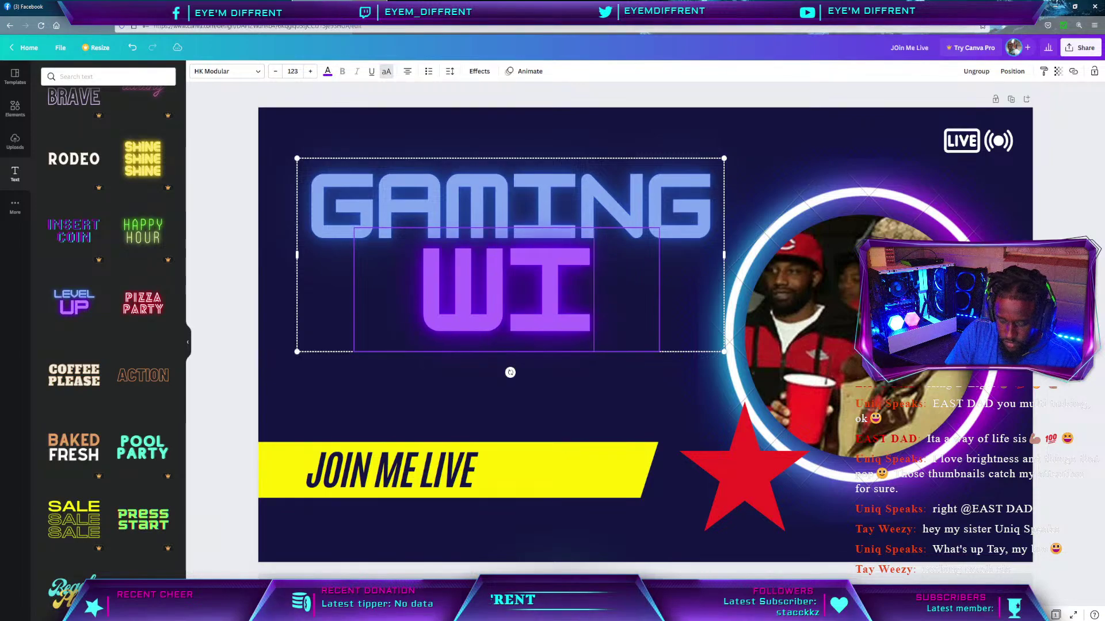
text(TH)
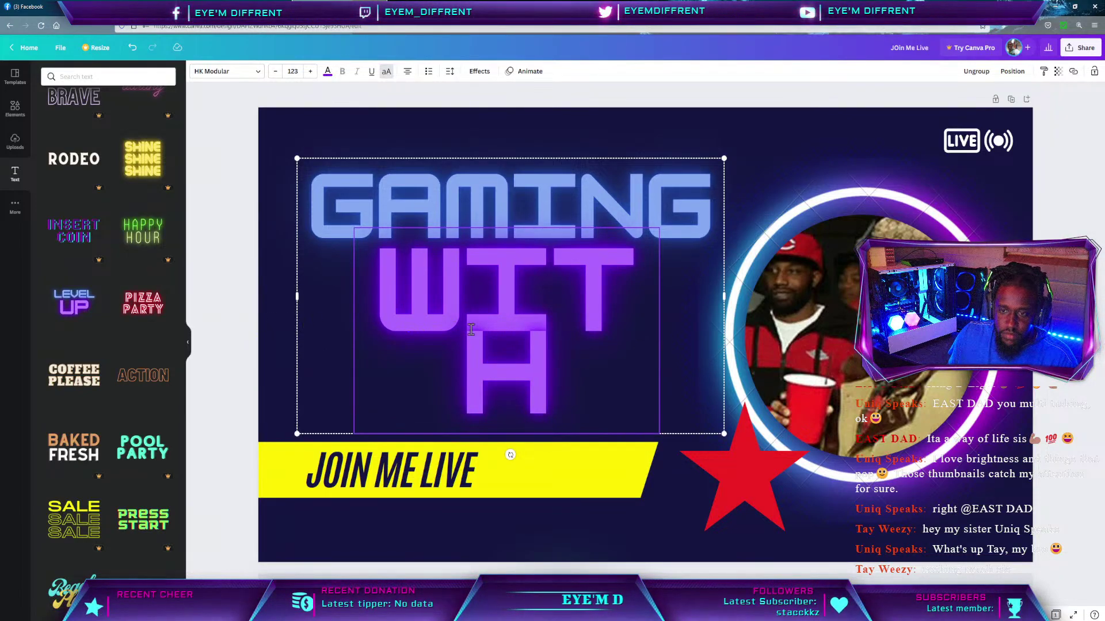
Widen the neon heading group until "WITH" fits on one line, then move it back beside the photo frame and deselect it.
drag(355, 320, 614, 346)
click(667, 349)
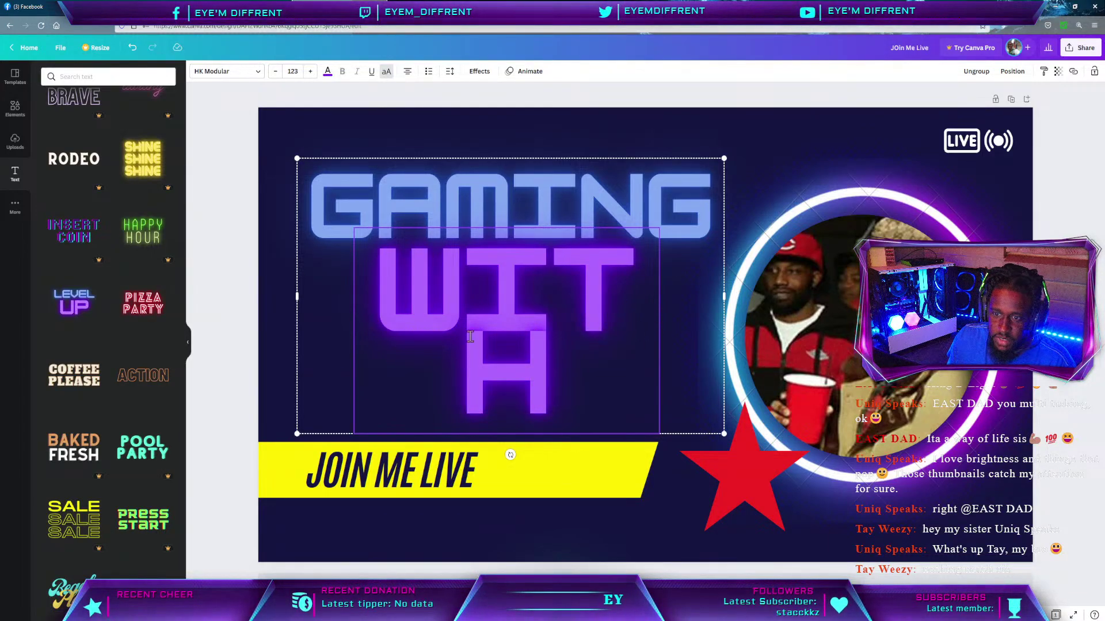
click(374, 335)
click(276, 304)
click(282, 295)
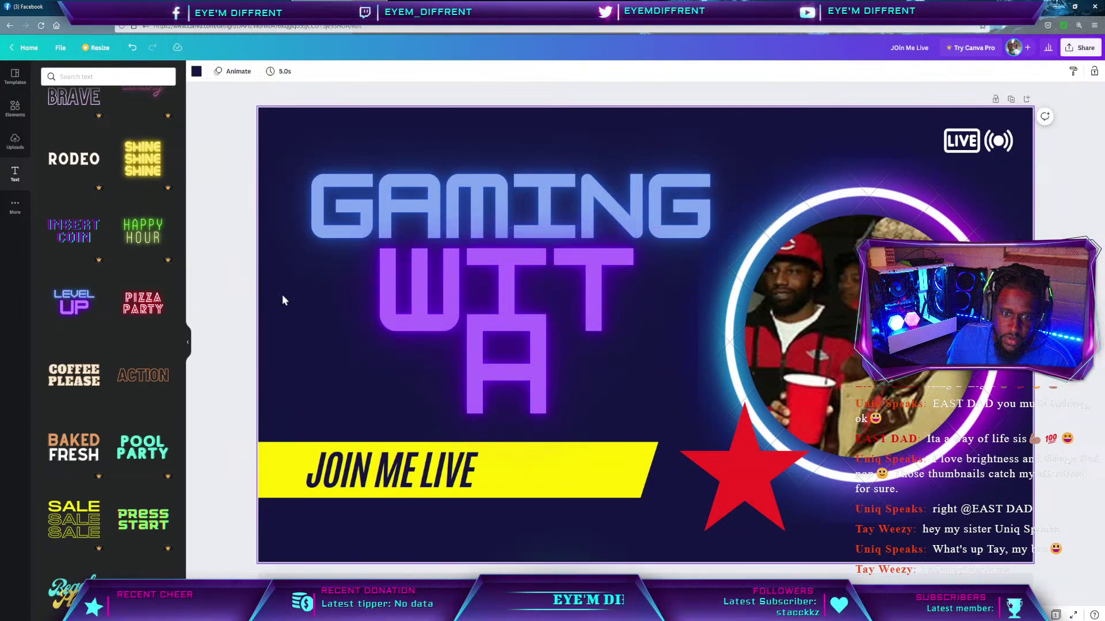
click(309, 304)
drag(297, 295, 177, 308)
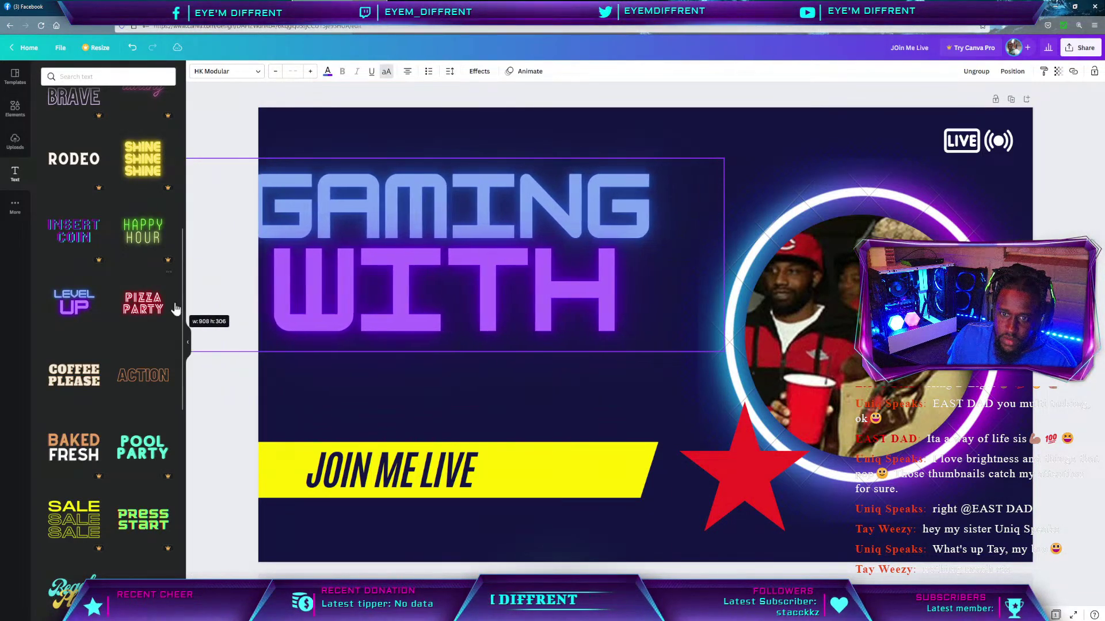
click(519, 201)
drag(520, 201, 539, 184)
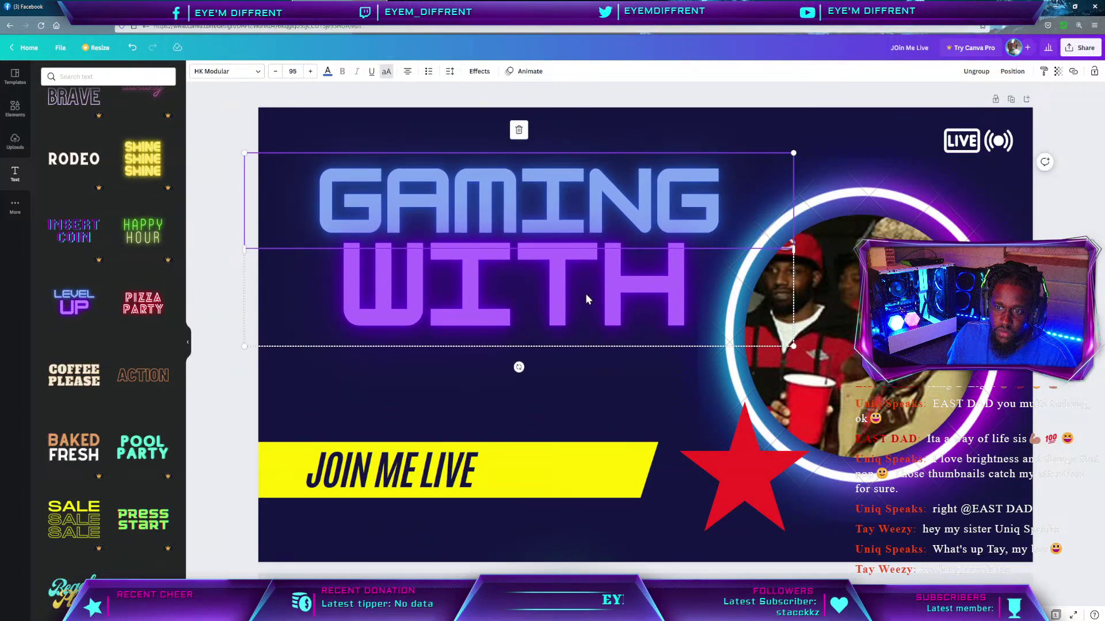
click(555, 393)
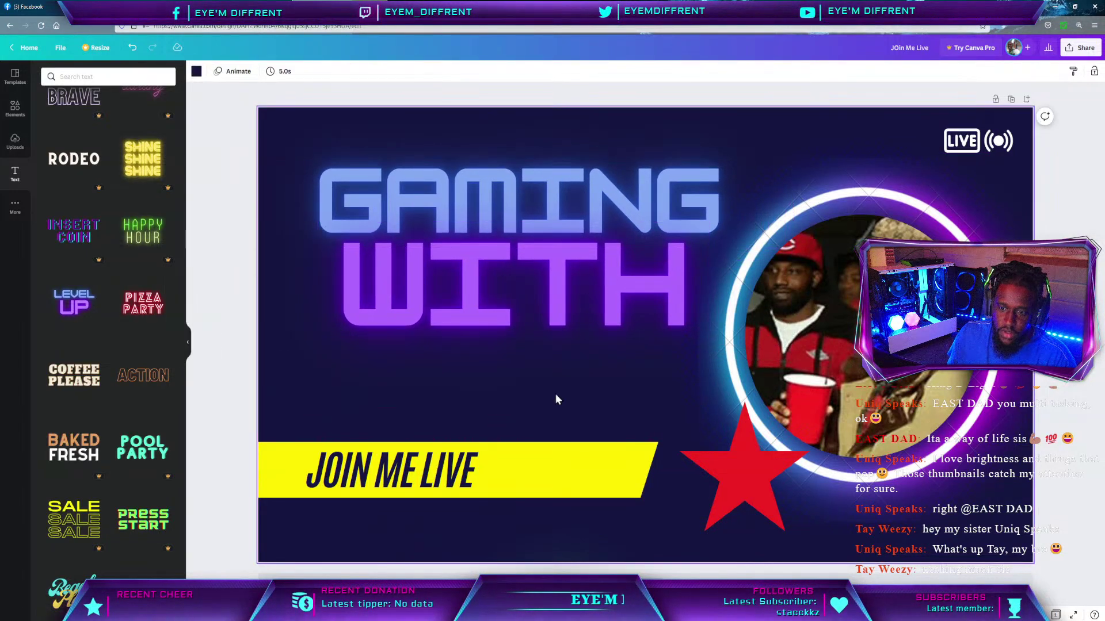
Insert the uploaded "Eye'm DiffRent" house logo, move it below the neon heading, and shrink it to about half its size.
click(14, 207)
click(16, 143)
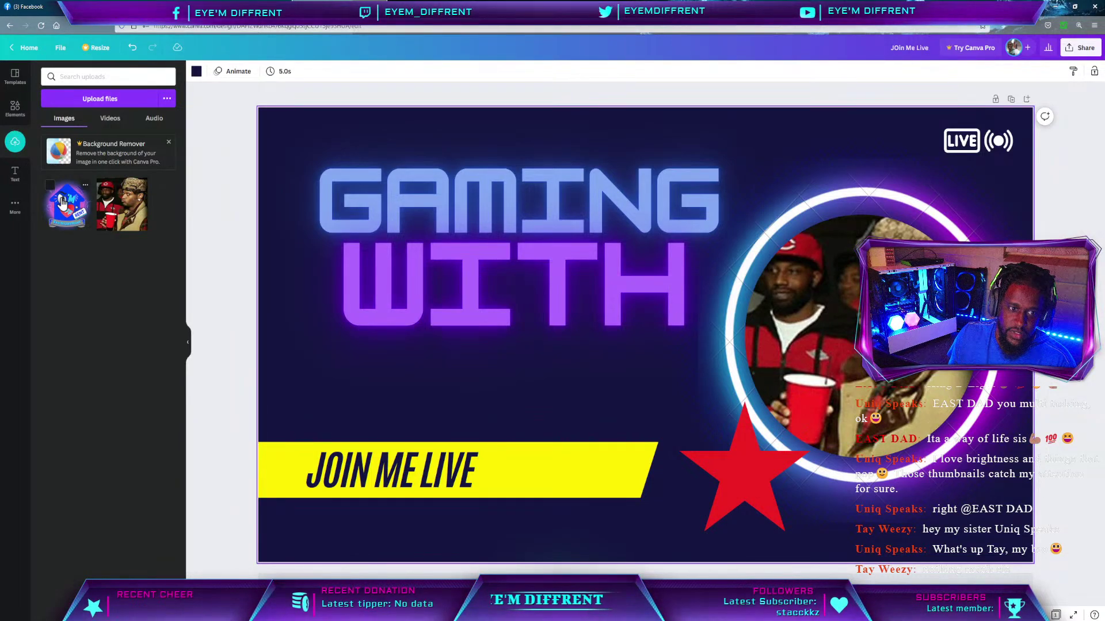
click(72, 206)
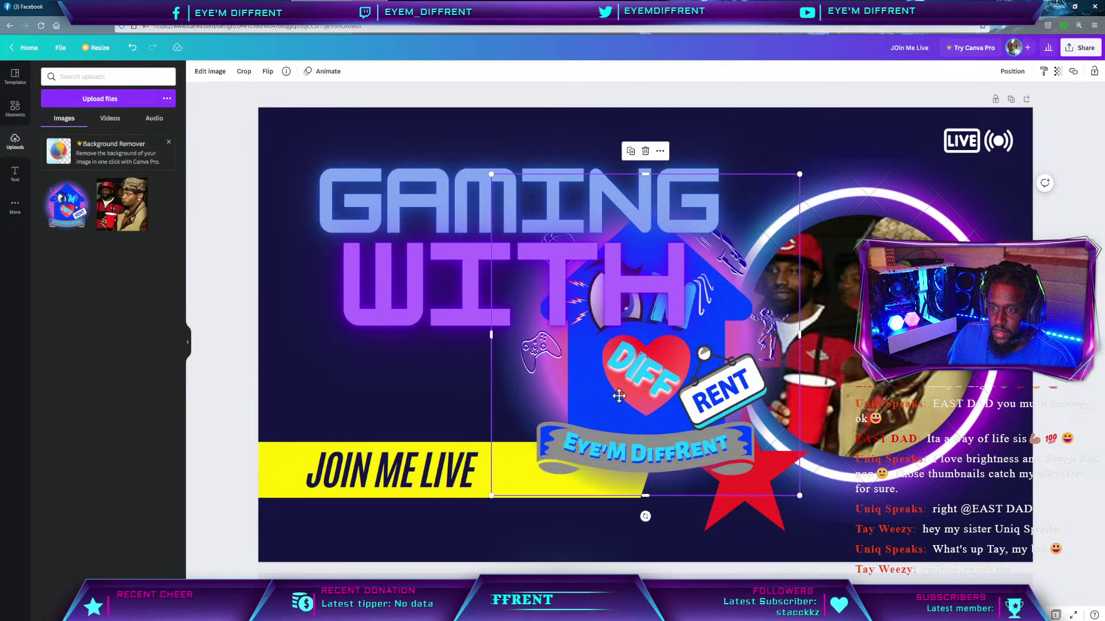
drag(638, 409, 480, 410)
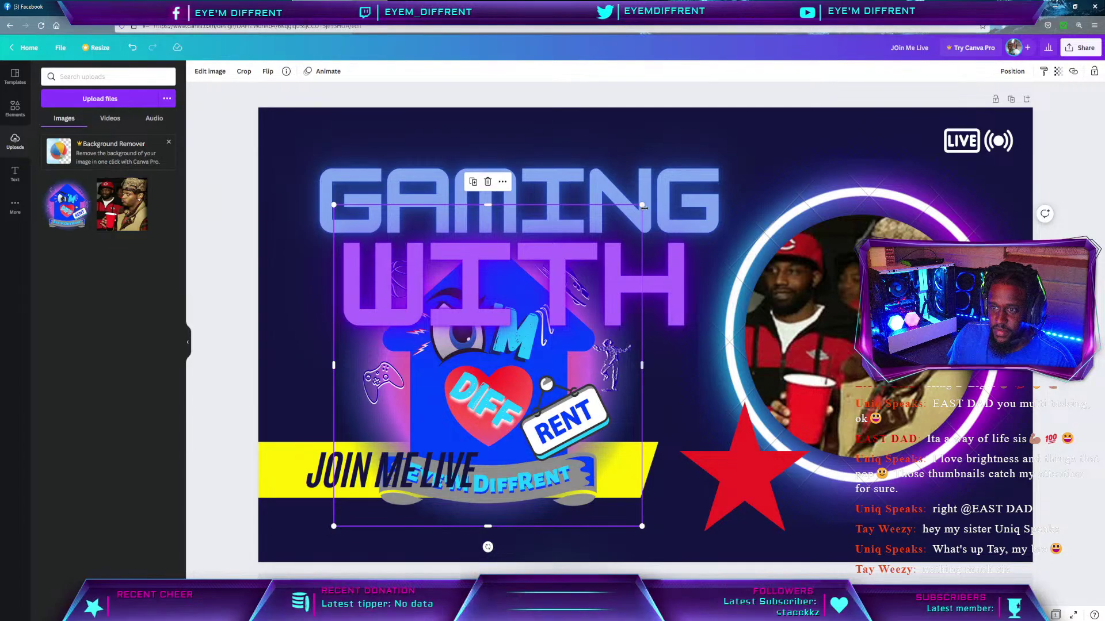
drag(643, 206, 503, 328)
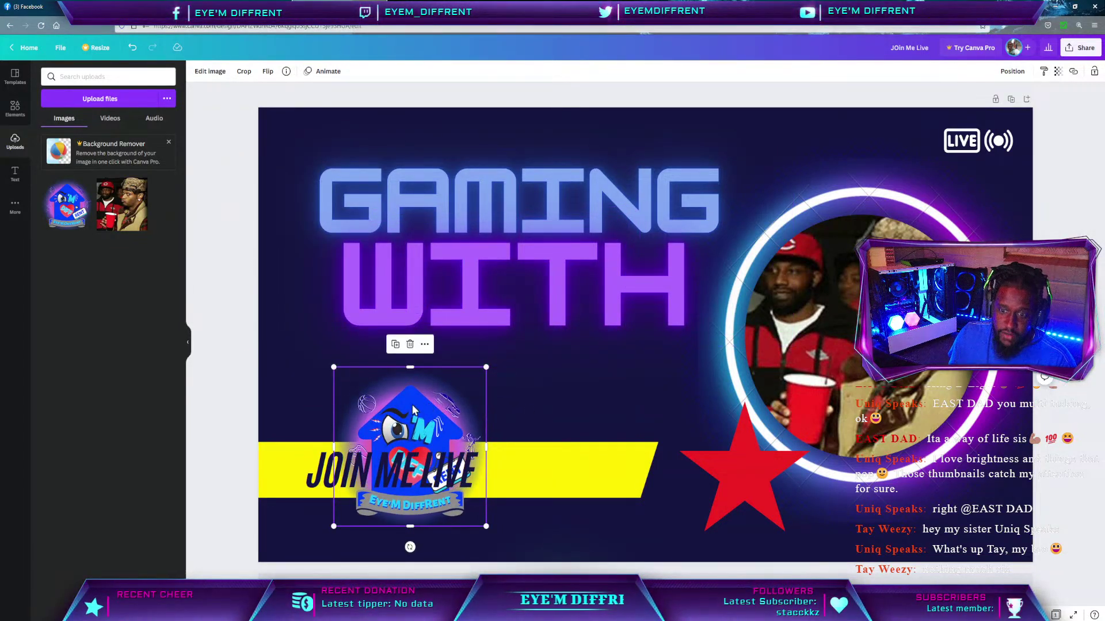
Move the house logo beneath the word "WITH", enlarge it slightly, and nudge it clear of the neon heading's centre.
drag(413, 409, 530, 345)
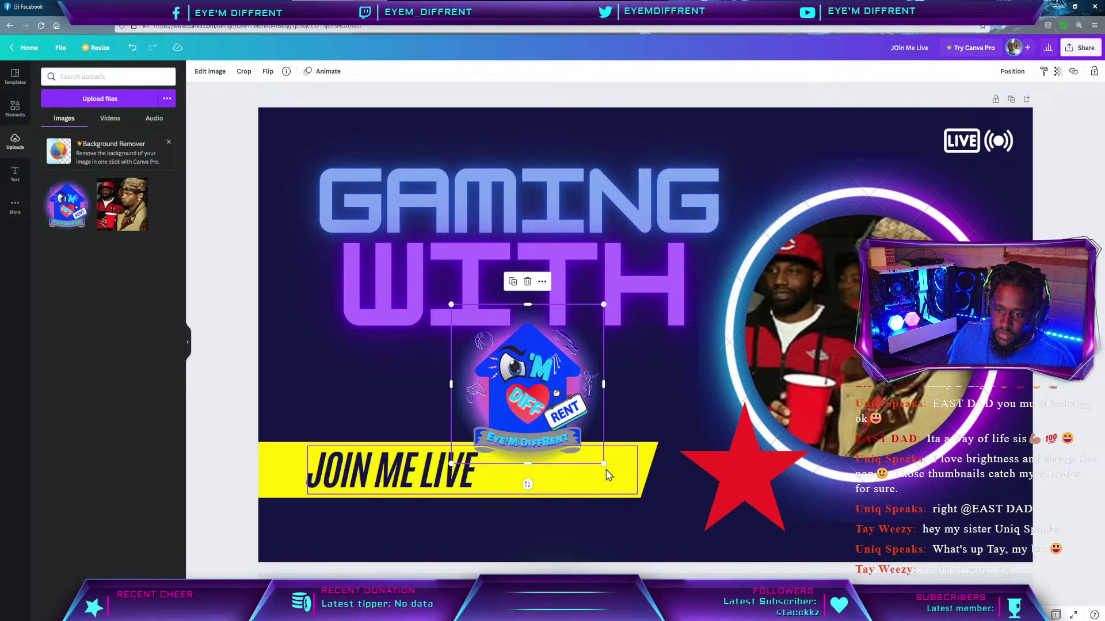
drag(604, 463, 634, 494)
drag(553, 374, 541, 366)
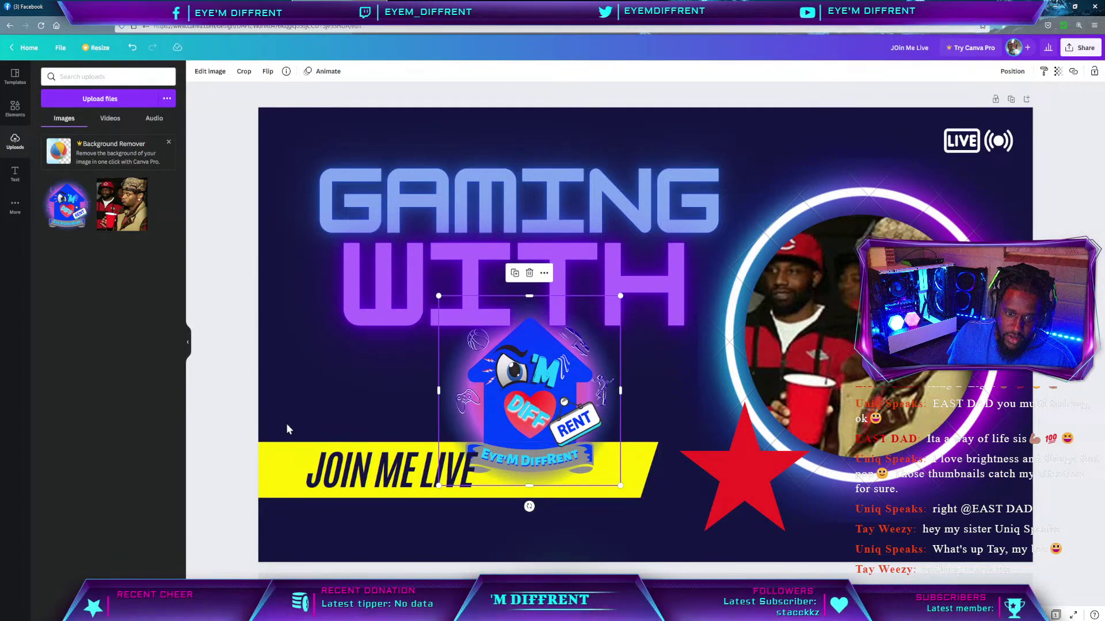
Move the yellow banner and its "JOIN ME LIVE" text down below the logo, with the text placed on the banner, and deselect.
click(305, 469)
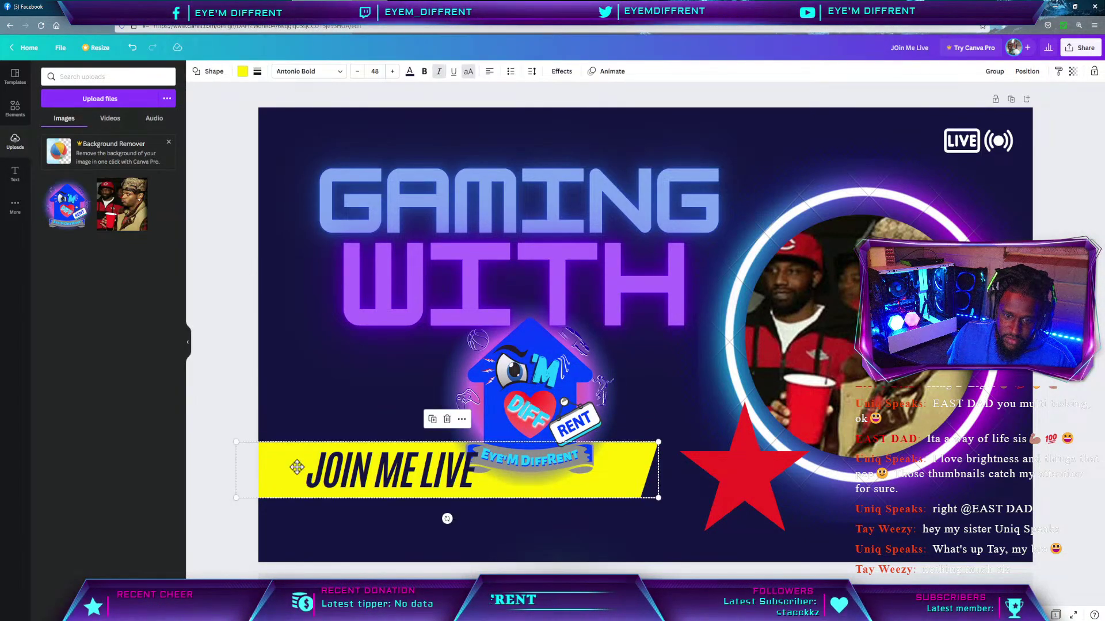
drag(305, 469, 298, 501)
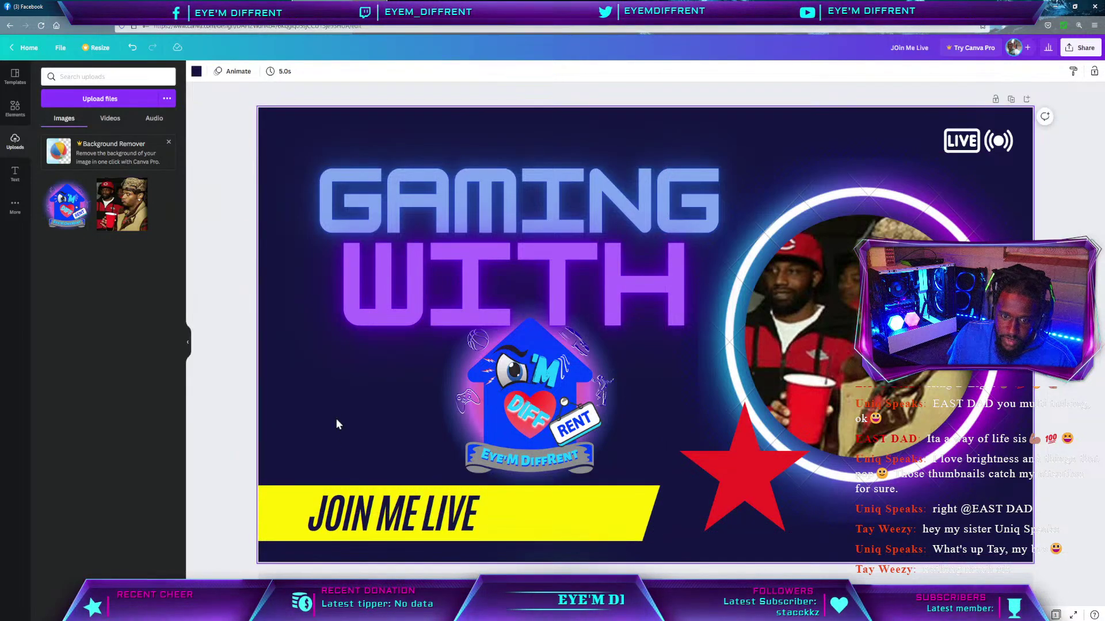
mouse_move(363, 521)
mouse_down()
mouse_move(365, 424)
mouse_move(354, 522)
mouse_up()
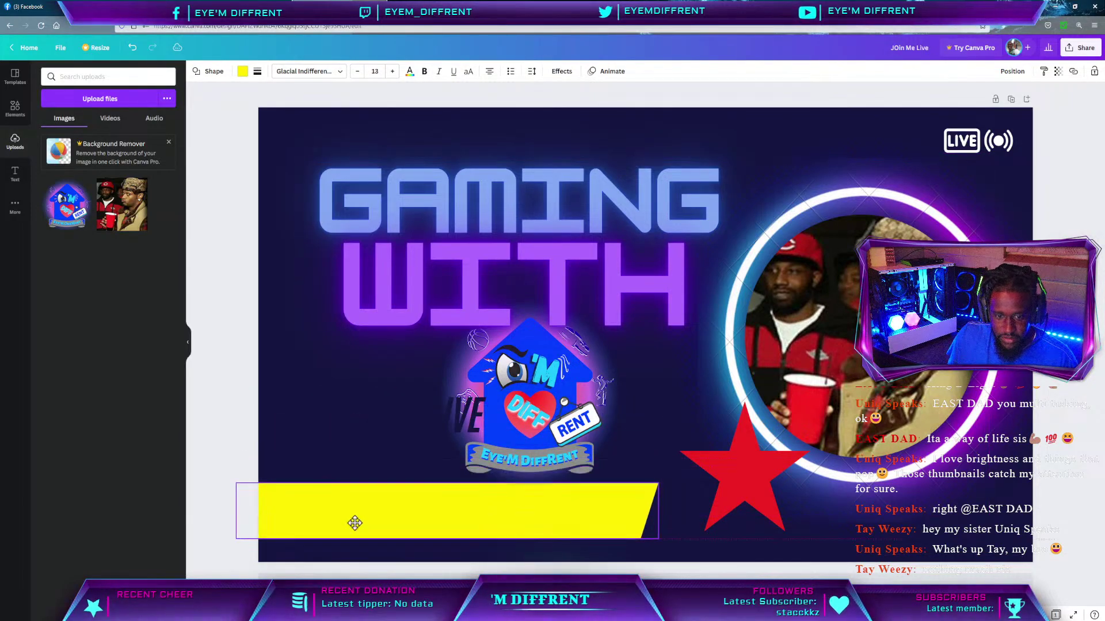
click(388, 430)
drag(388, 430, 364, 520)
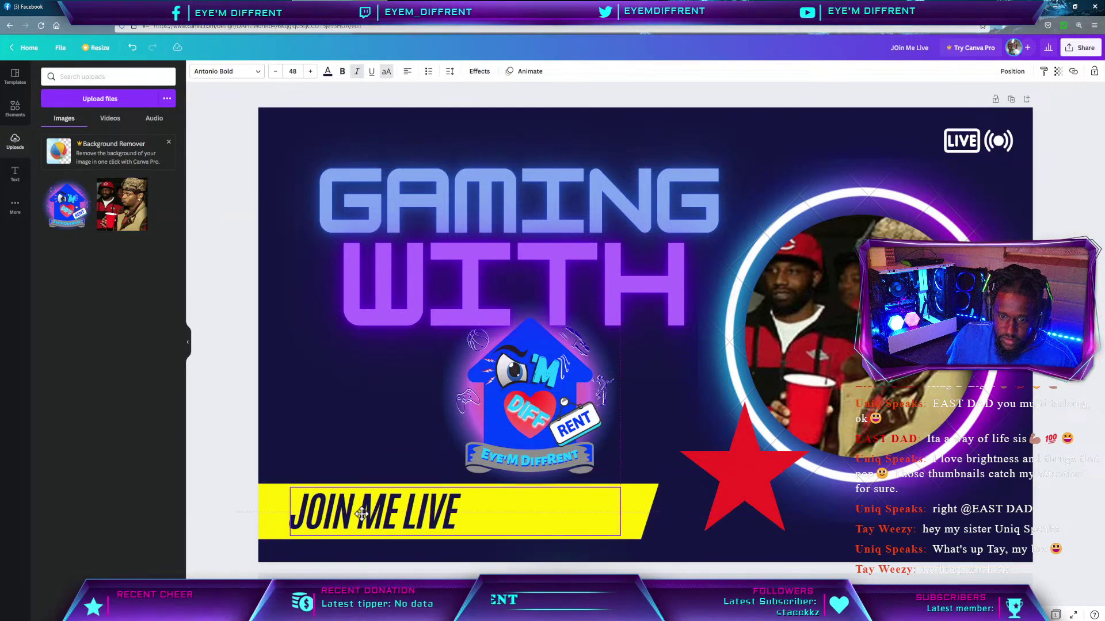
click(335, 381)
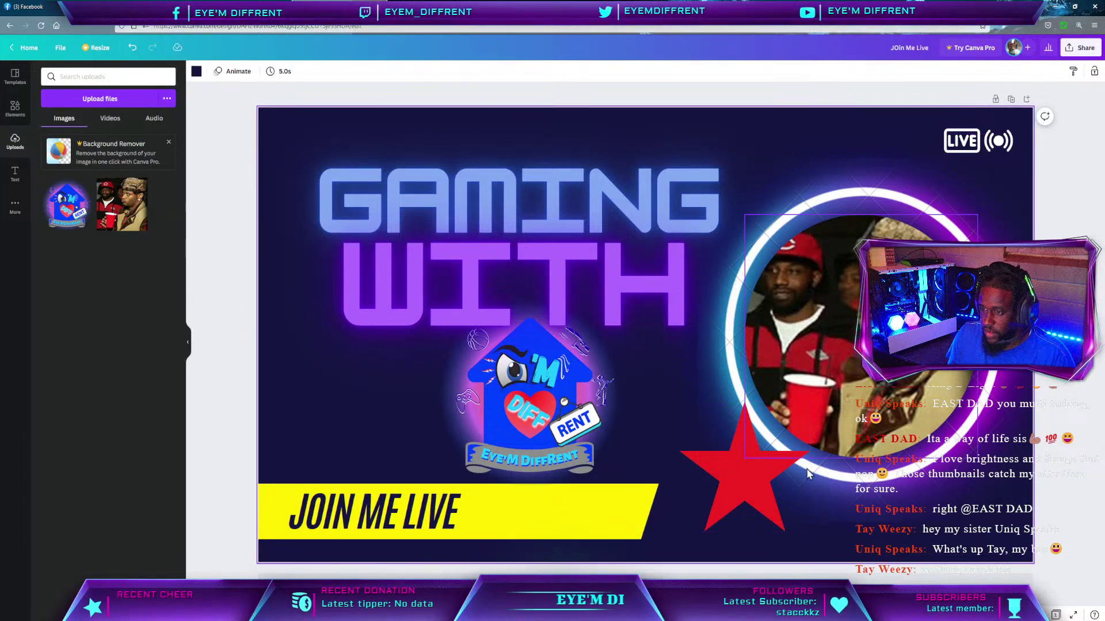
Delete the red star and drop the house logo into the neon circle frame in place of the photo.
click(730, 476)
key(Delete)
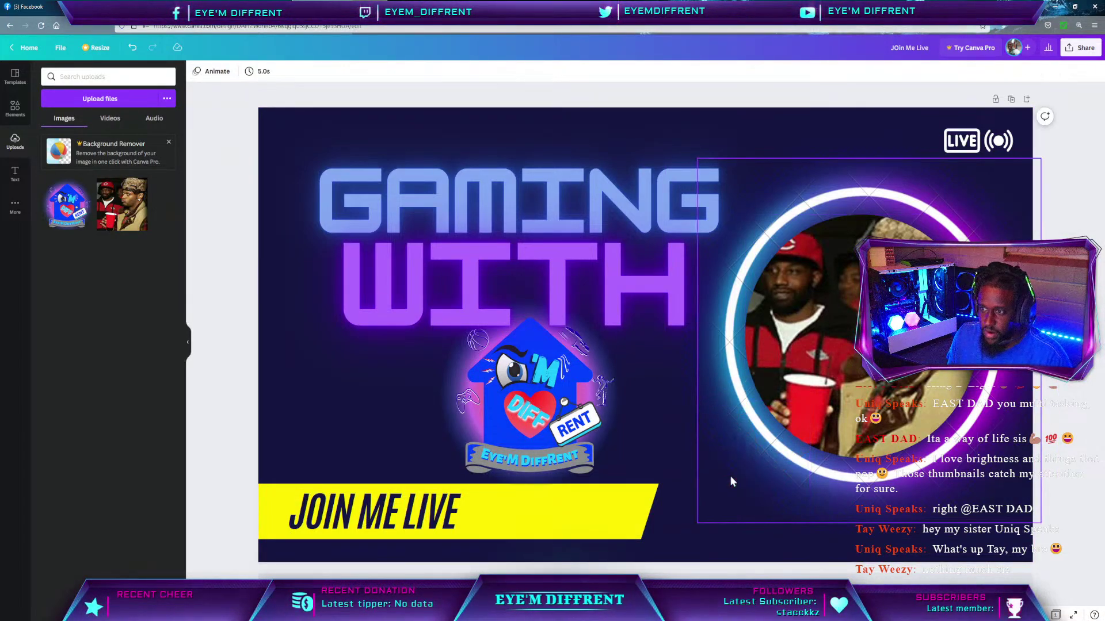
drag(540, 397, 852, 369)
click(646, 559)
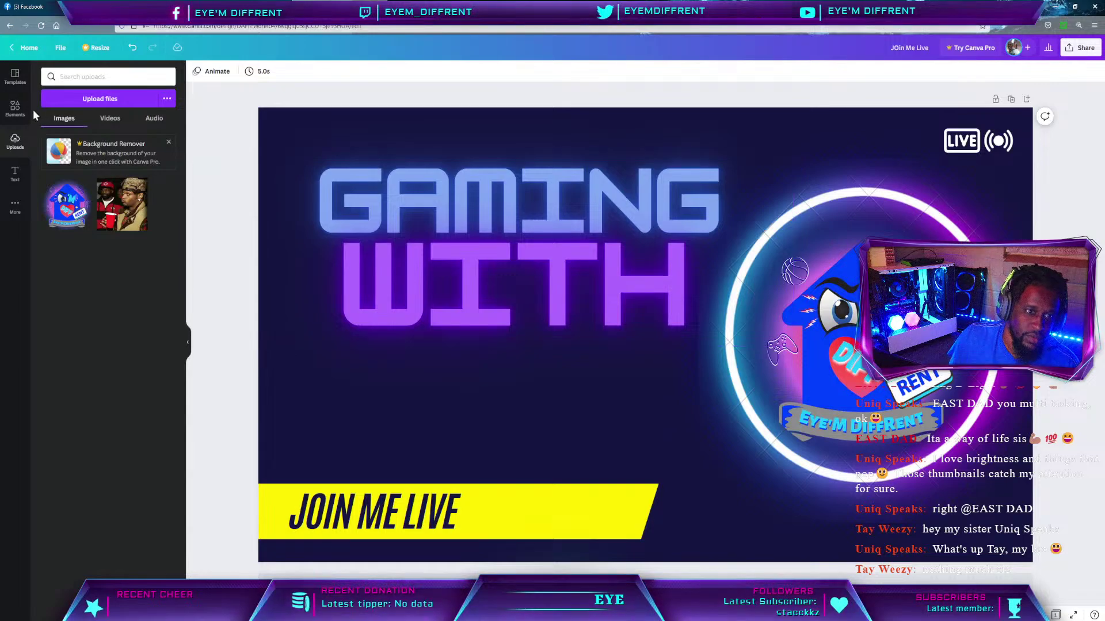
Insert a brush-stroke frame from the elements library, tilt it clockwise, and place it over the arrow below the neon heading.
click(14, 110)
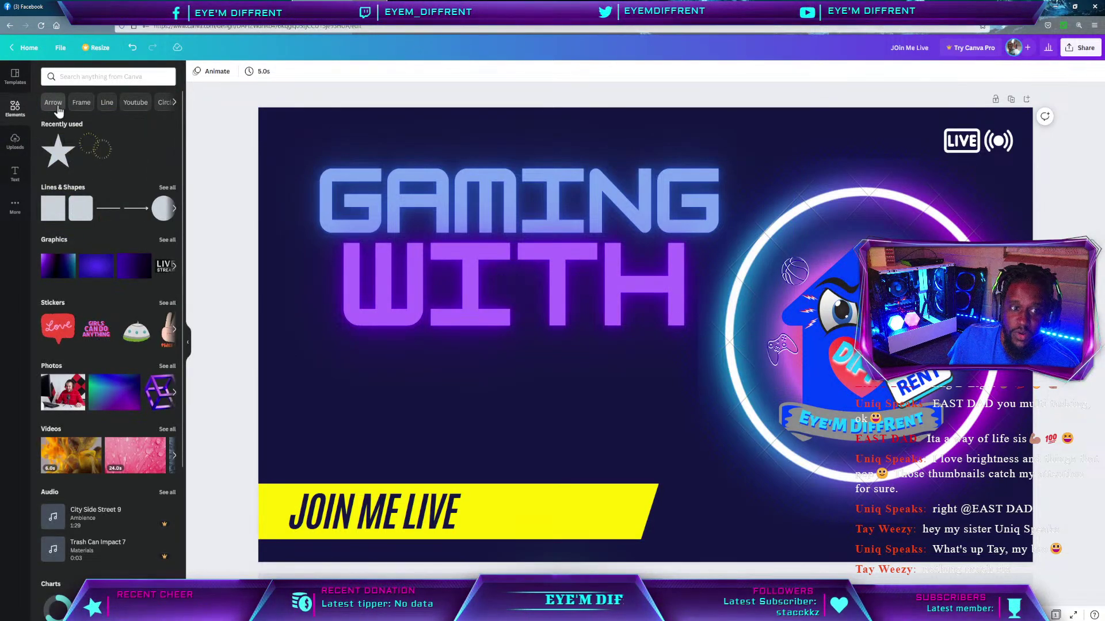
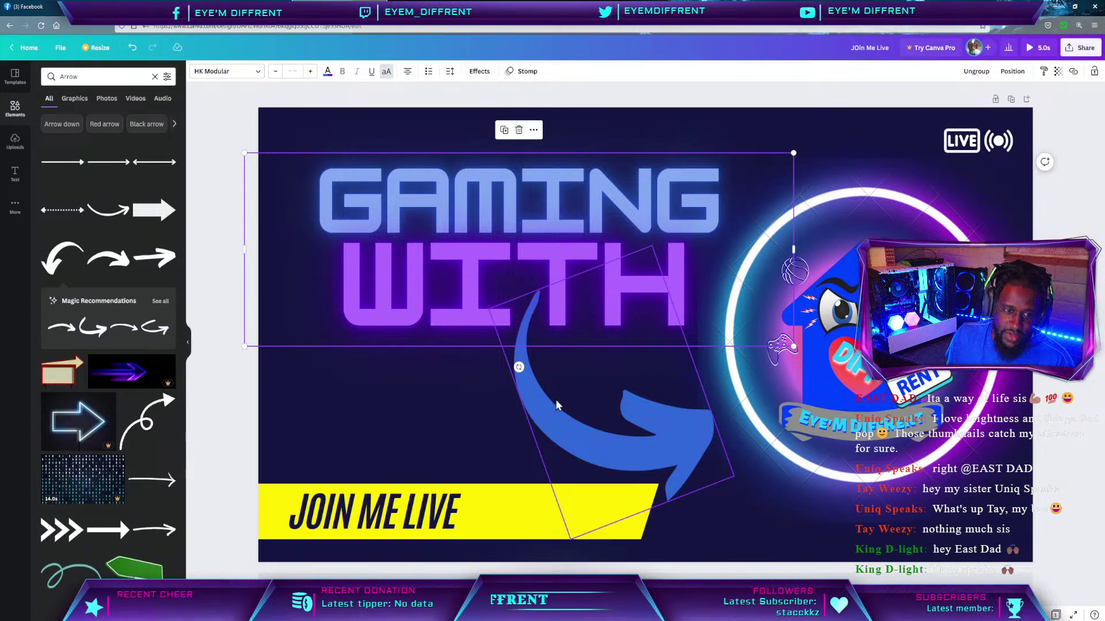
click(15, 110)
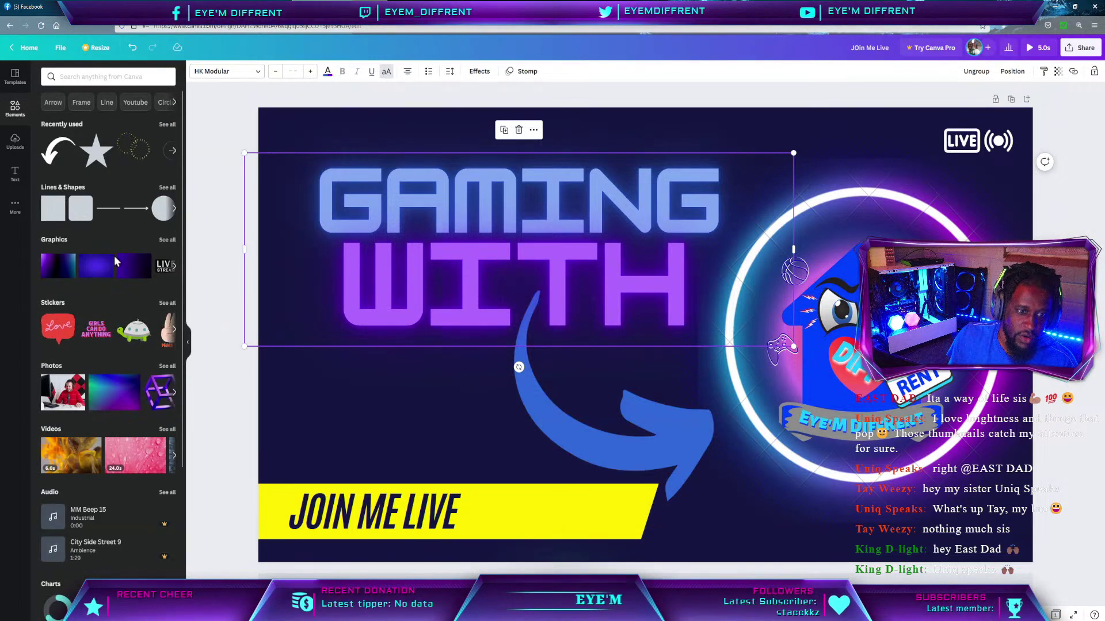
scroll(114, 255, down, 3)
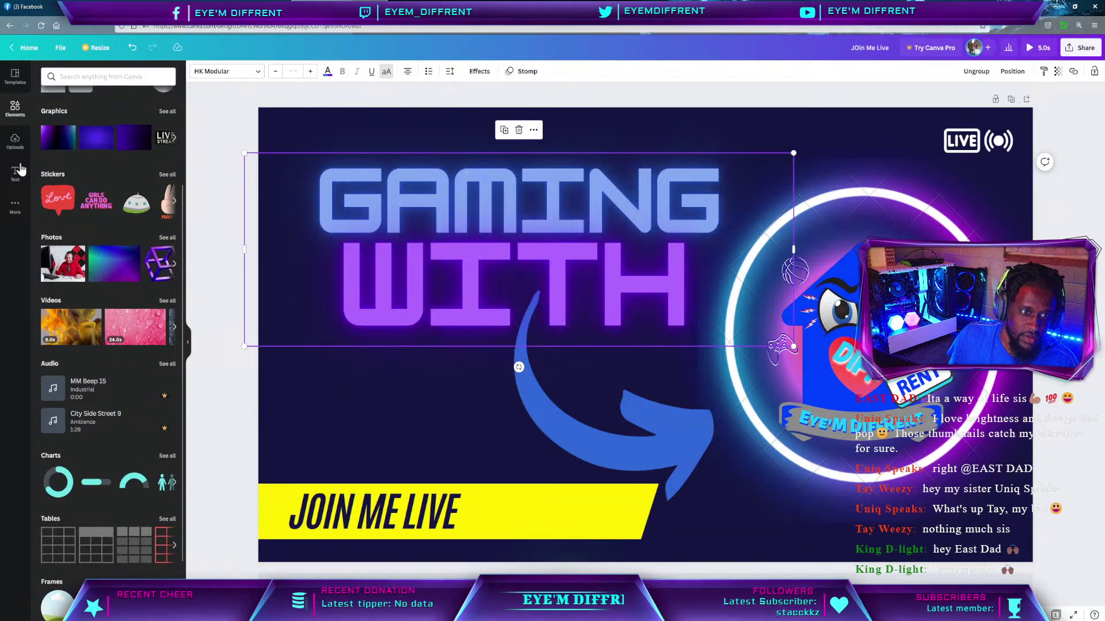
click(12, 207)
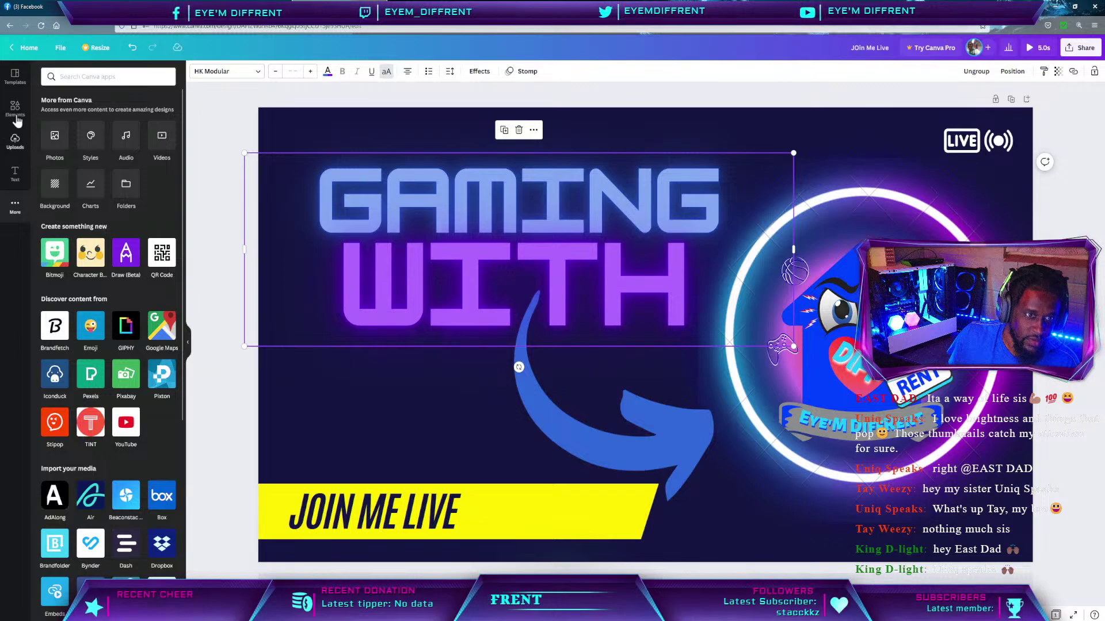
click(16, 118)
scroll(118, 297, down, 6)
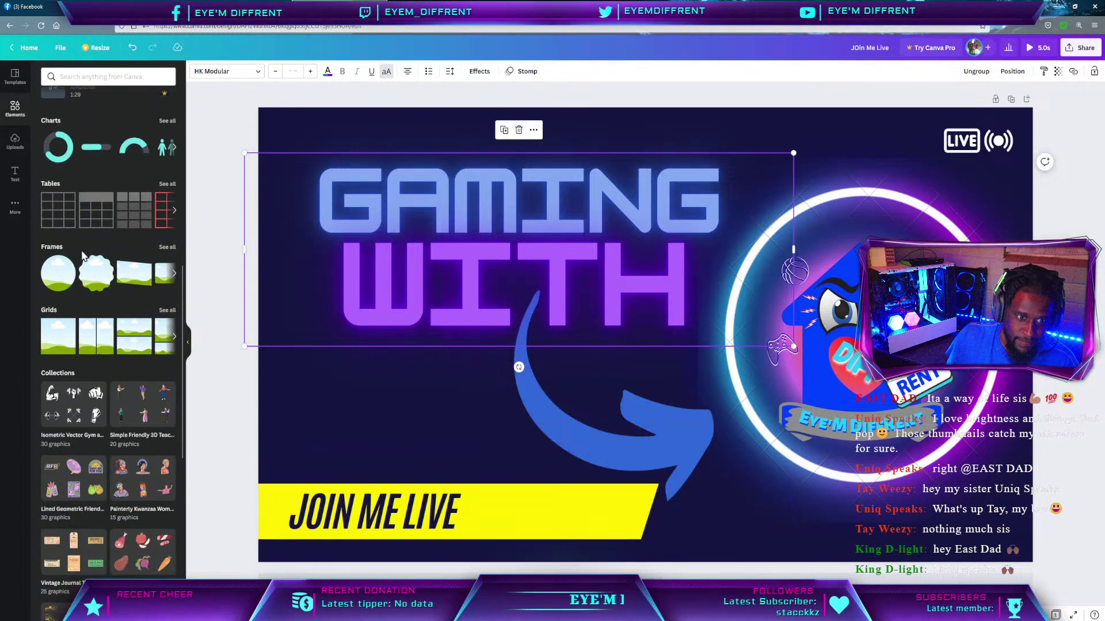
click(167, 249)
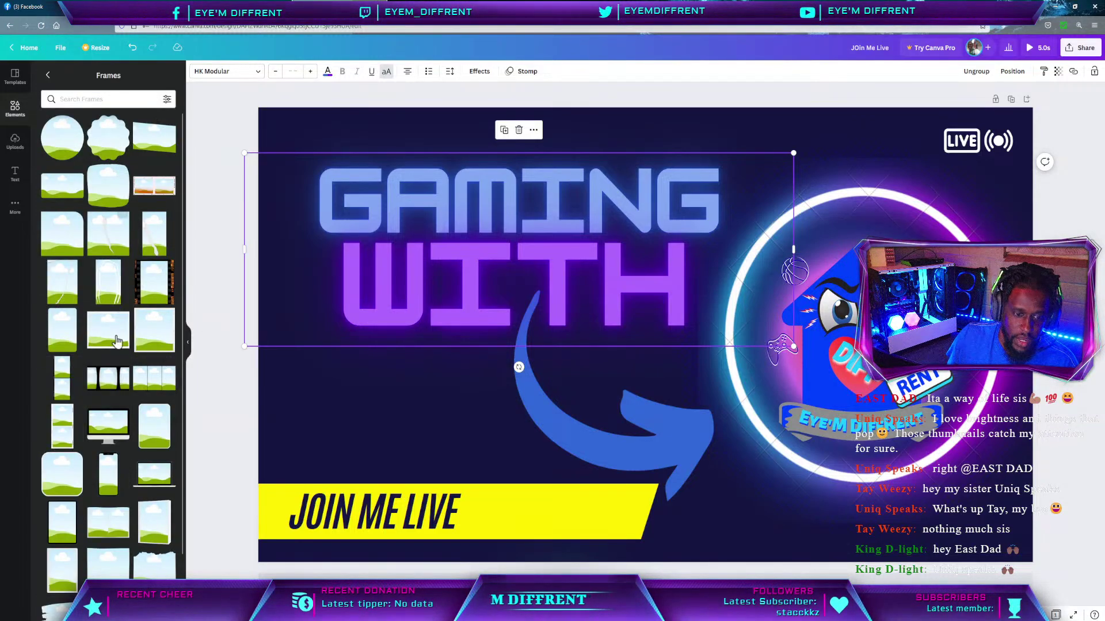
scroll(117, 341, down, 4)
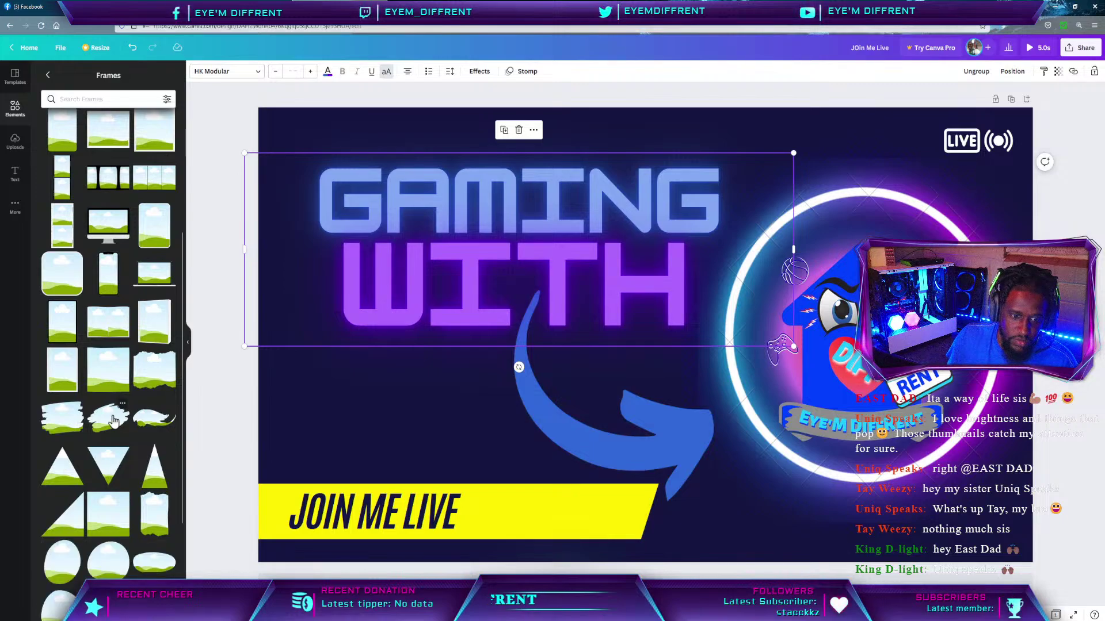
click(114, 421)
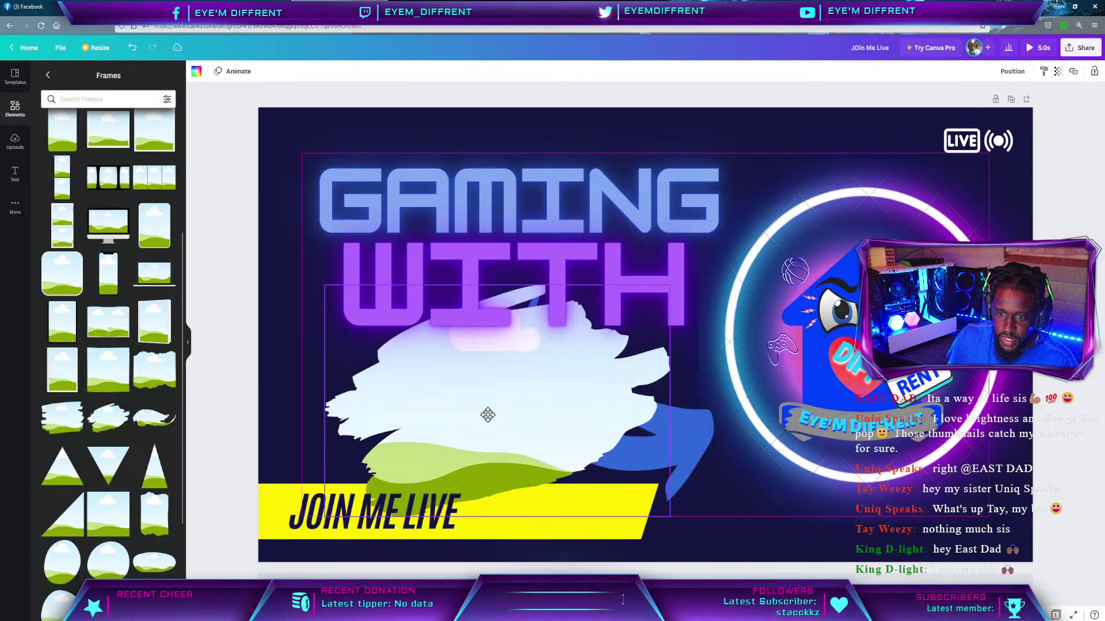
drag(487, 415, 453, 399)
drag(461, 523, 415, 528)
mouse_move(483, 437)
mouse_down()
mouse_move(569, 436)
mouse_move(577, 449)
mouse_up()
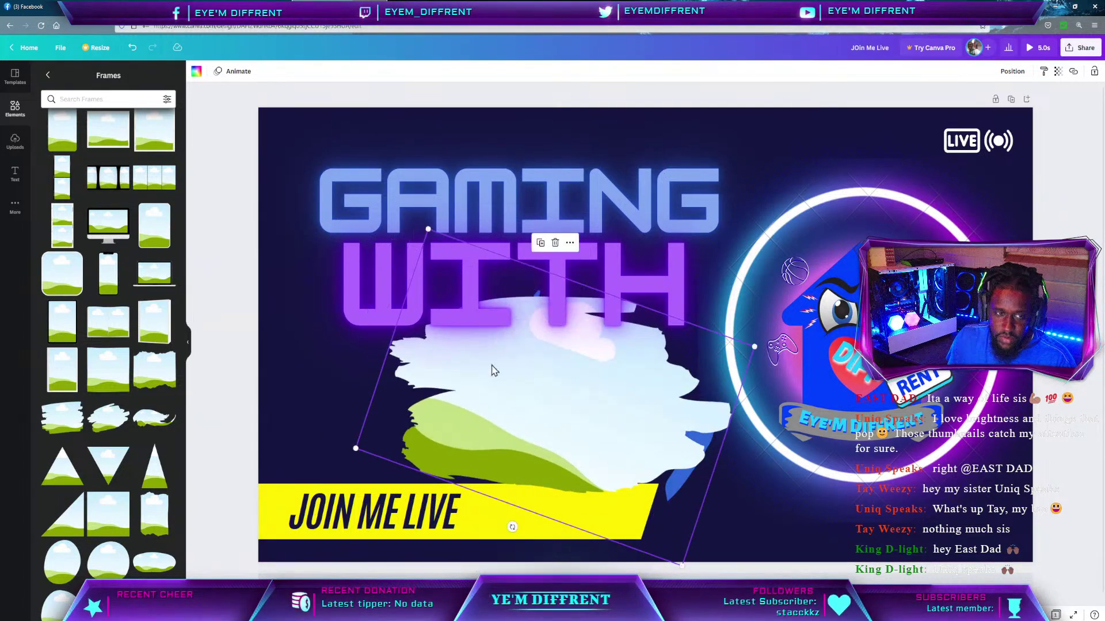
Fill the brush-stroke frame with the purple-to-teal gradient graphic from the magic recommendations.
click(12, 109)
scroll(86, 173, down, 2)
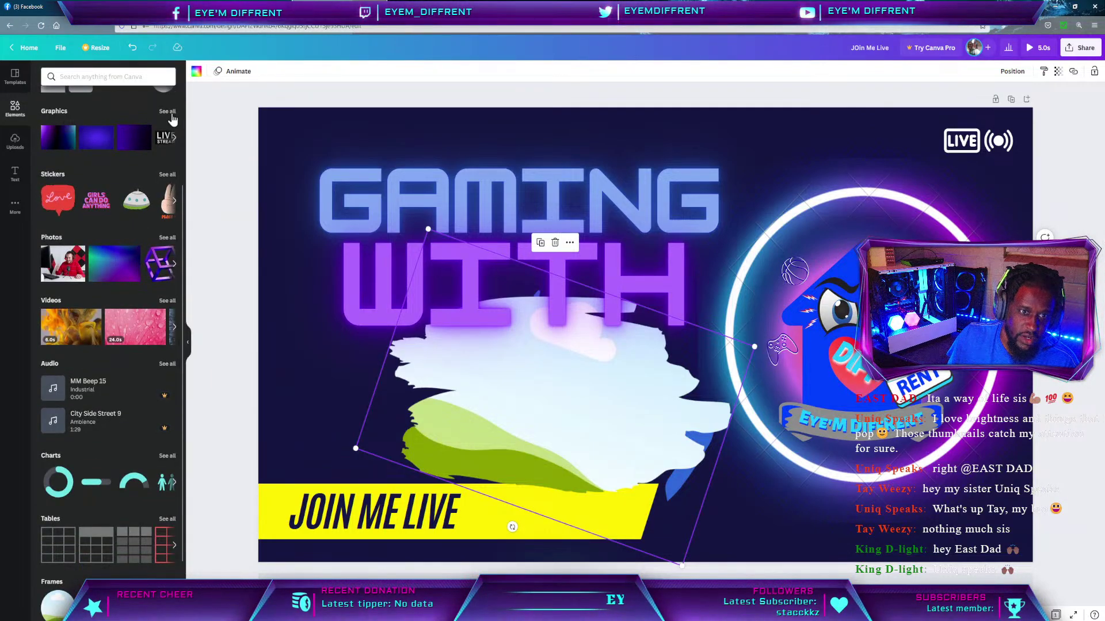
click(168, 111)
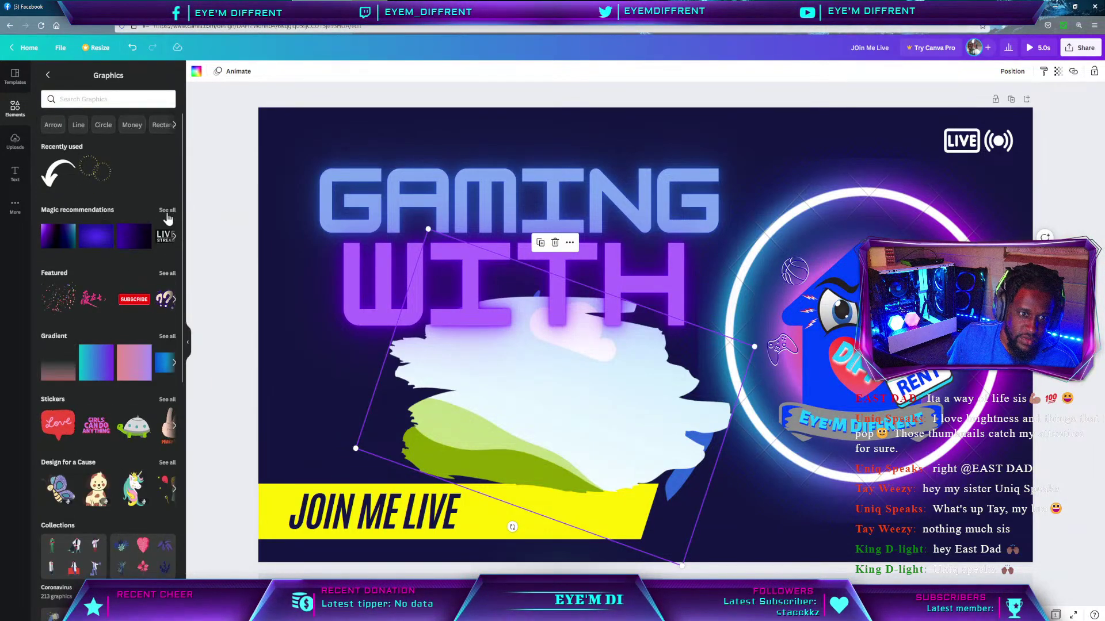
click(166, 211)
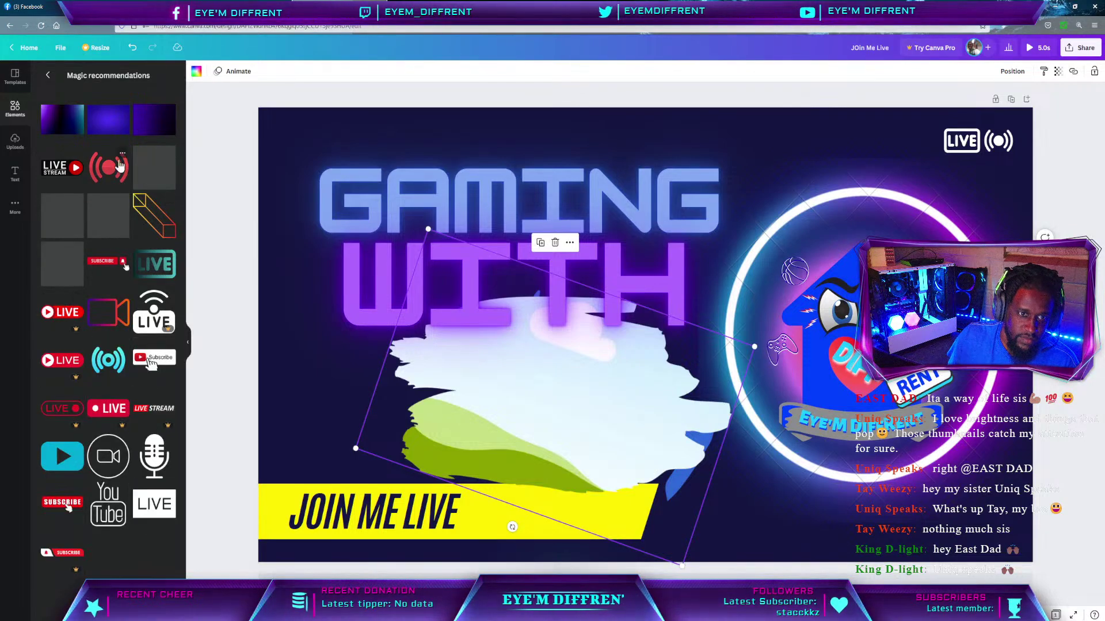
click(60, 124)
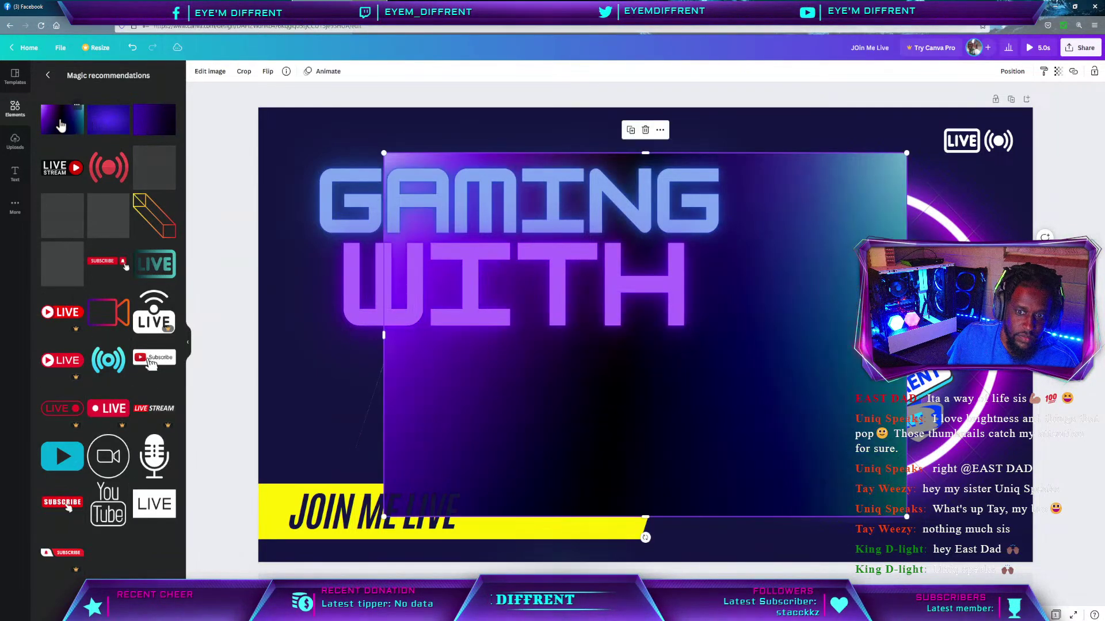
mouse_move(795, 366)
mouse_down()
mouse_move(696, 467)
mouse_move(582, 420)
mouse_up()
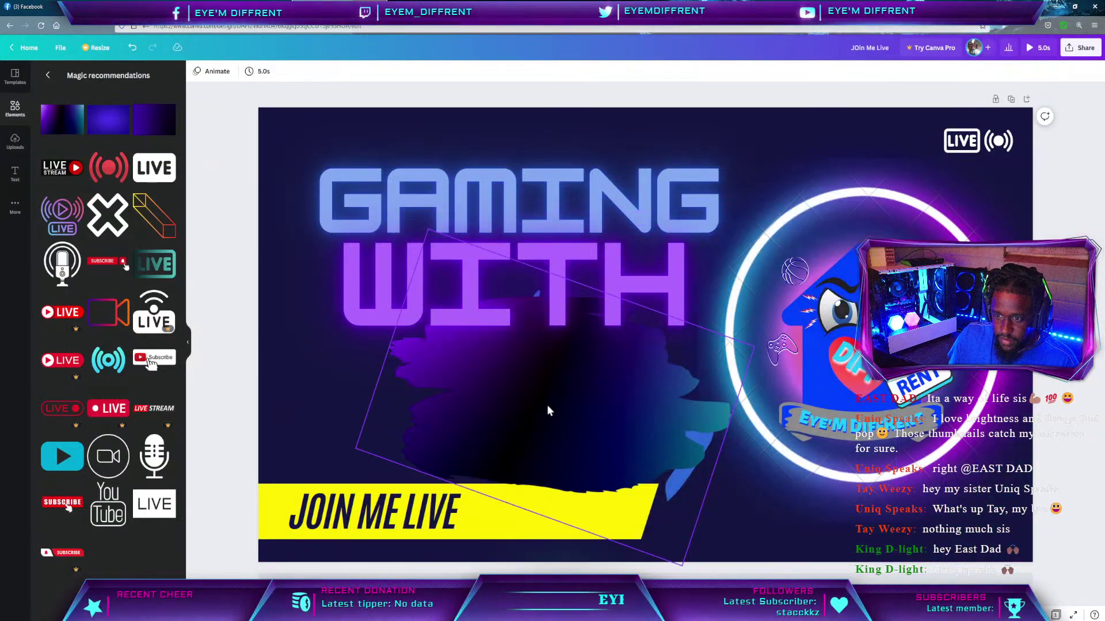
Enlarge and reposition the gradient image inside the brush-stroke frame, and apply the crop.
double_click(576, 406)
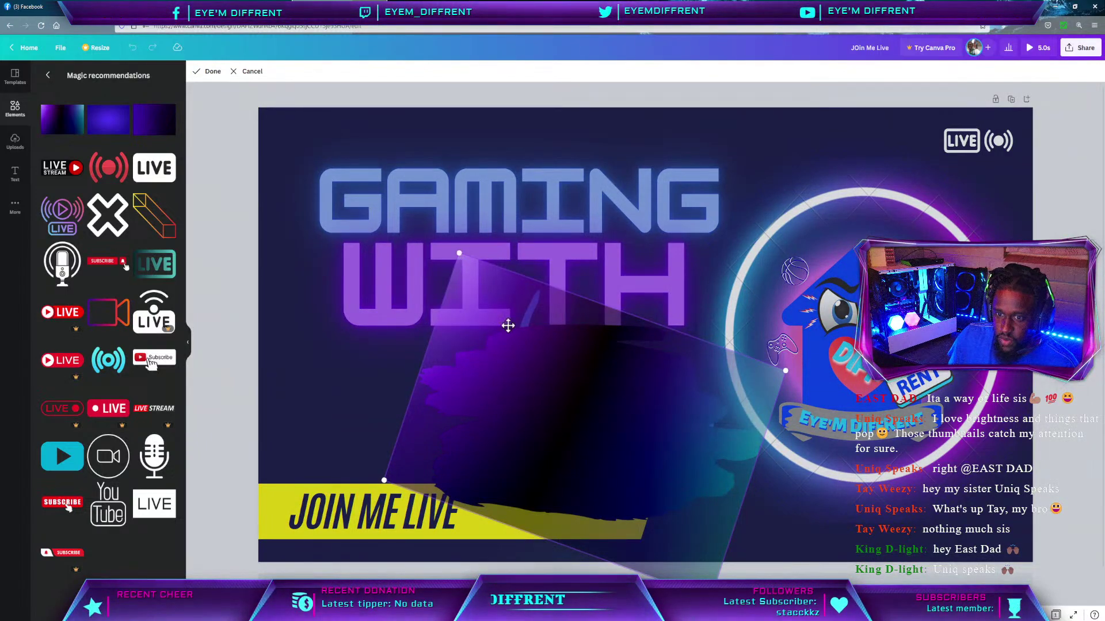
drag(461, 254, 533, 327)
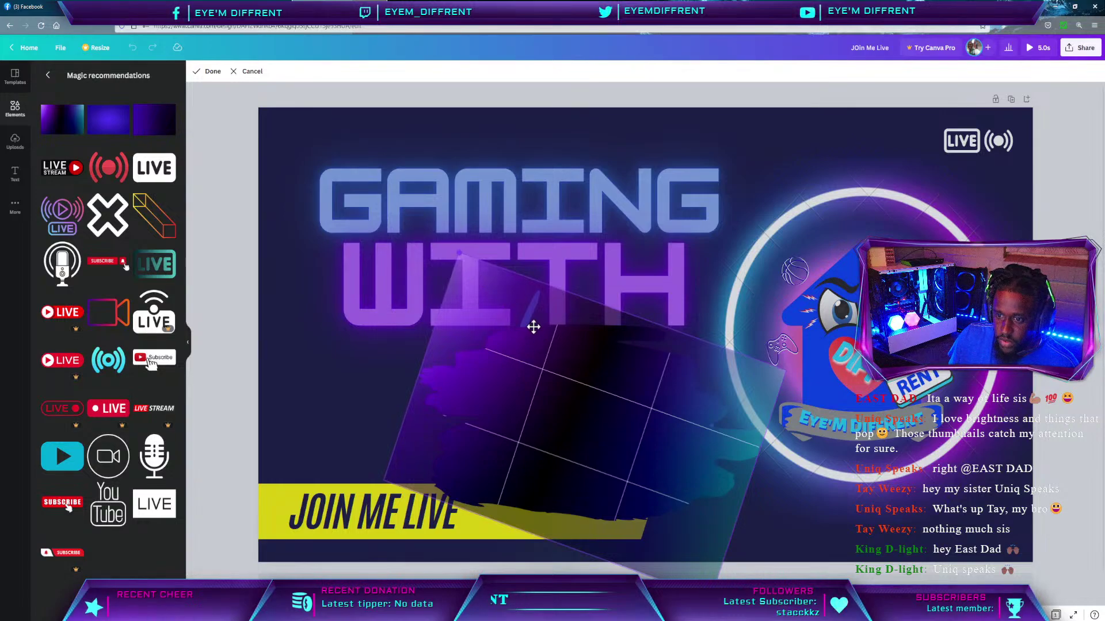
drag(452, 186, 429, 164)
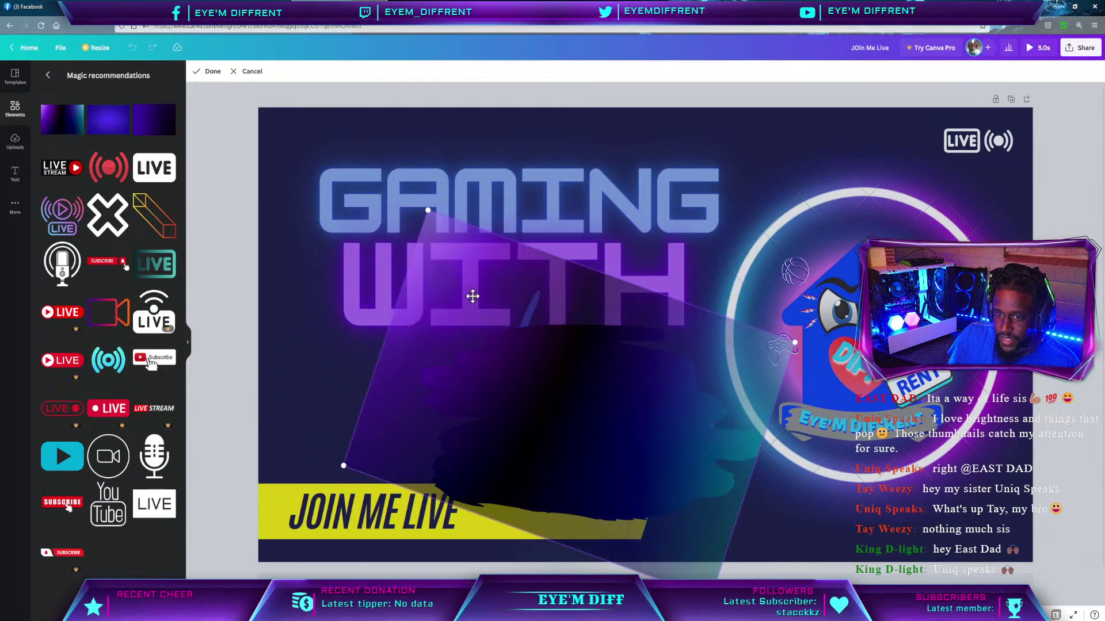
drag(472, 297, 606, 395)
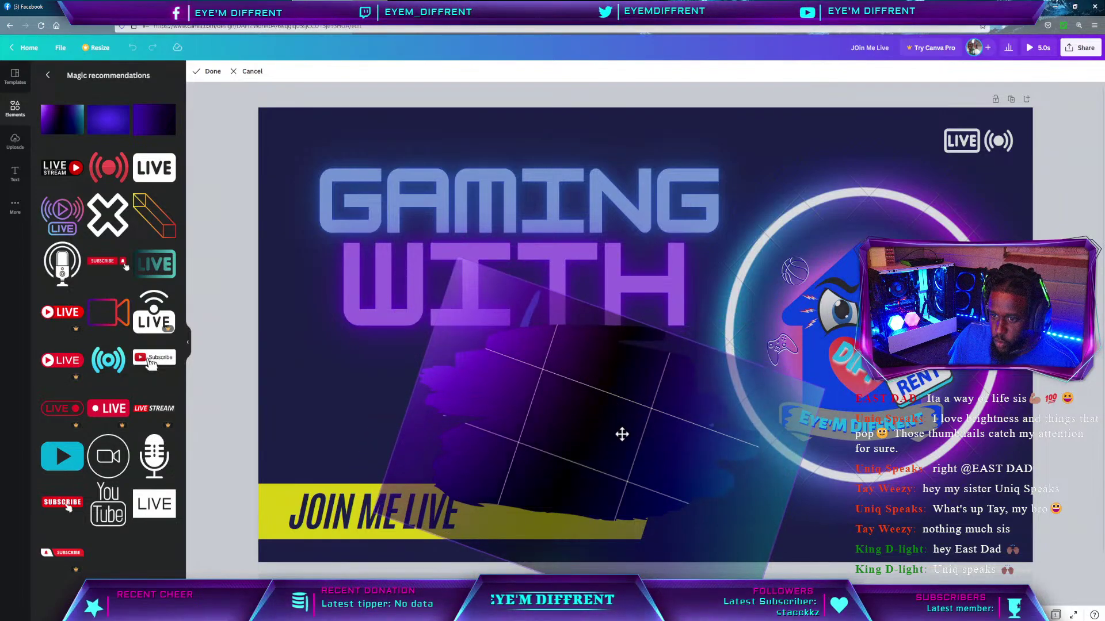
drag(622, 461, 480, 408)
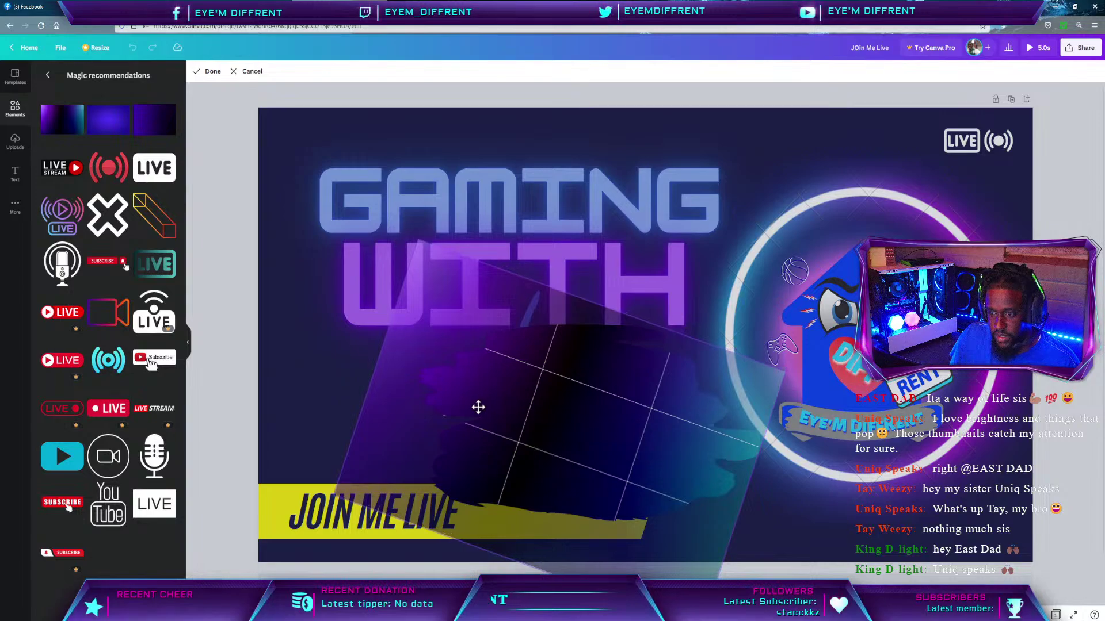
click(334, 381)
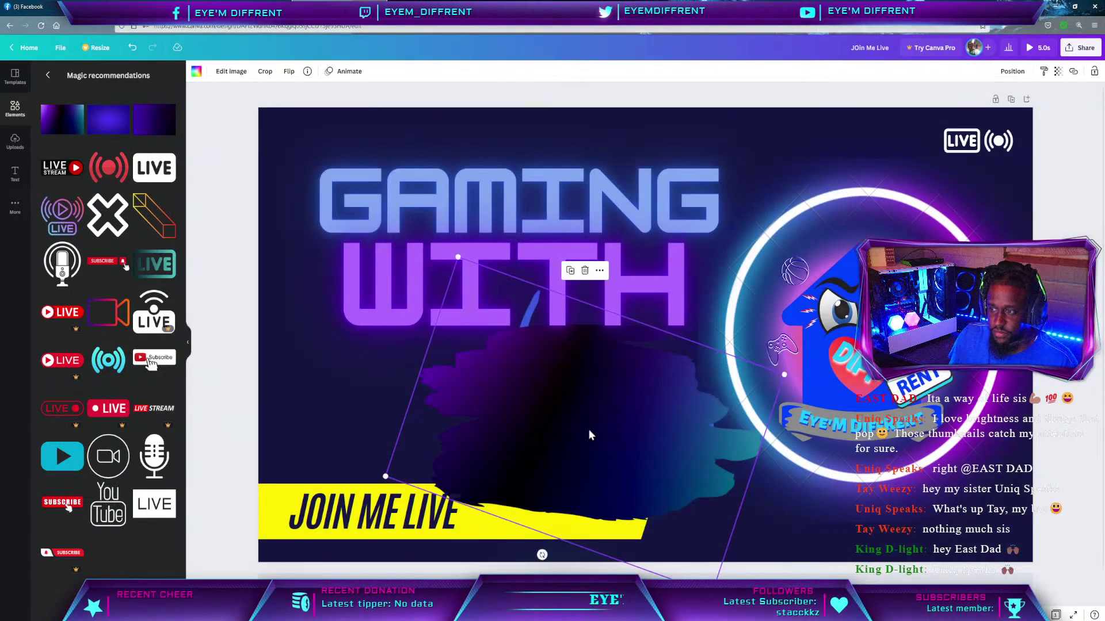
Remove the gradient from the brush-stroke frame, delete the frame, and return to the main elements library.
mouse_move(589, 341)
mouse_down()
mouse_move(518, 363)
mouse_move(519, 385)
mouse_up()
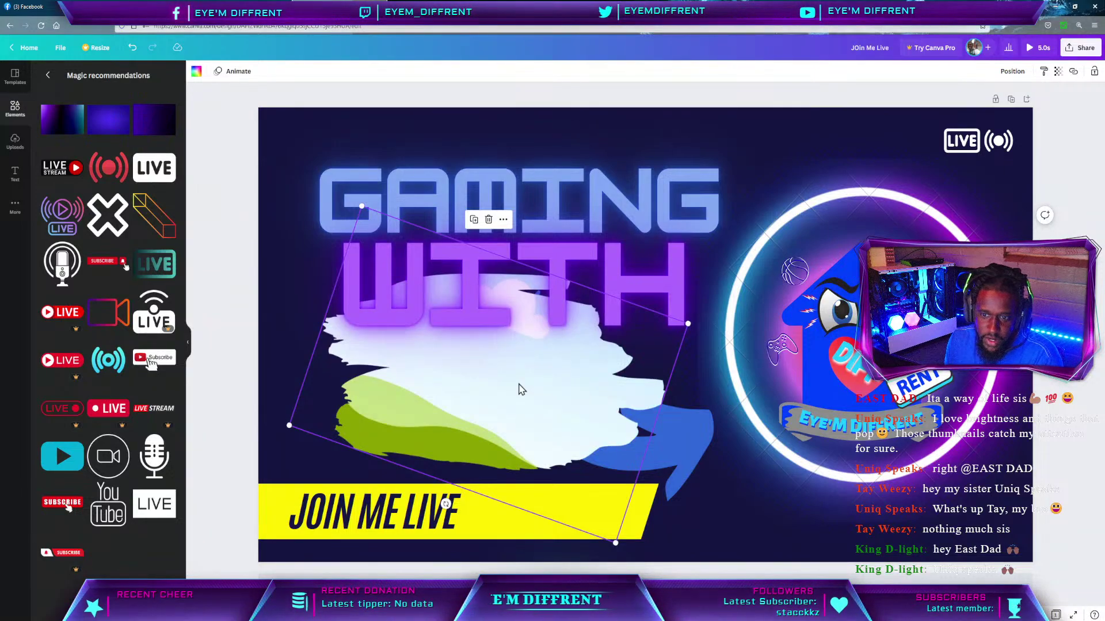
key(Delete)
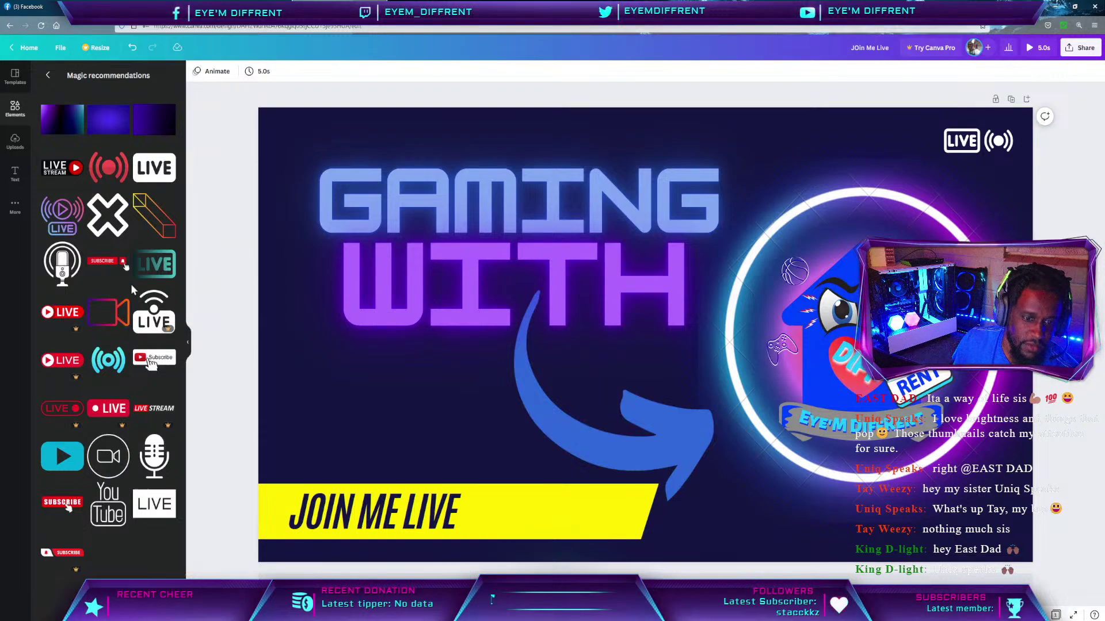
click(48, 75)
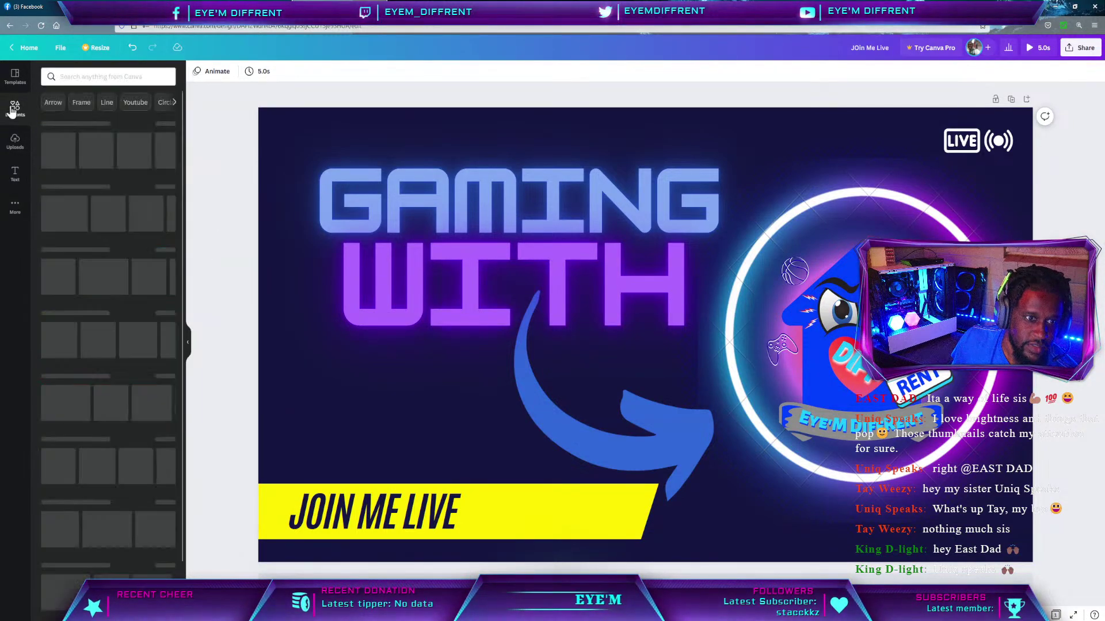
Ungroup the "GAMING WITH" heading and duplicate its "GAMING" text.
click(429, 220)
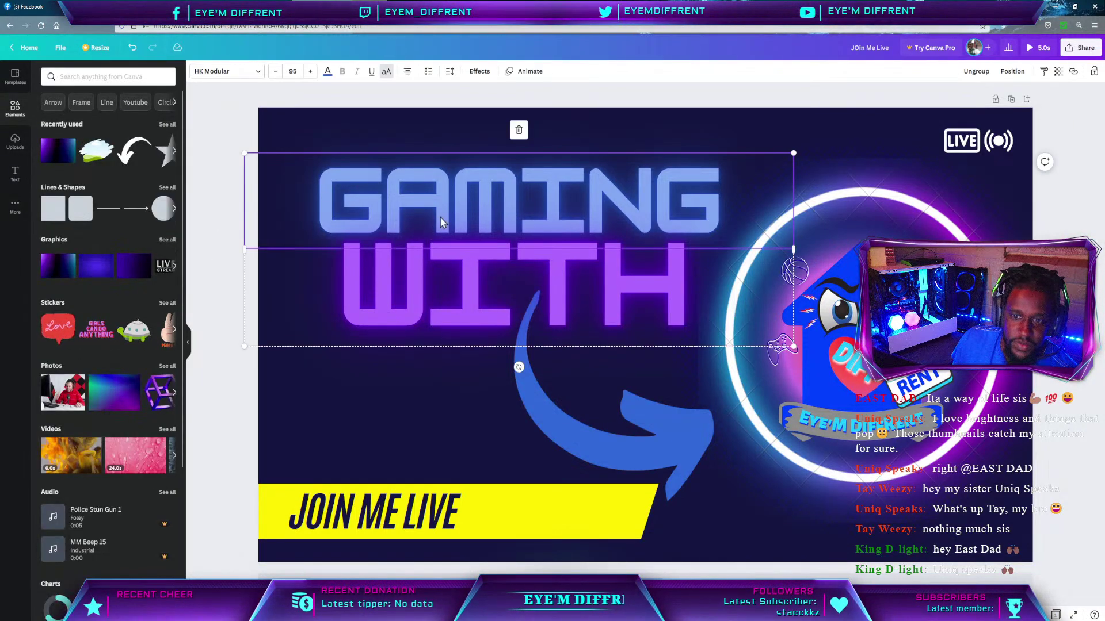
click(518, 203)
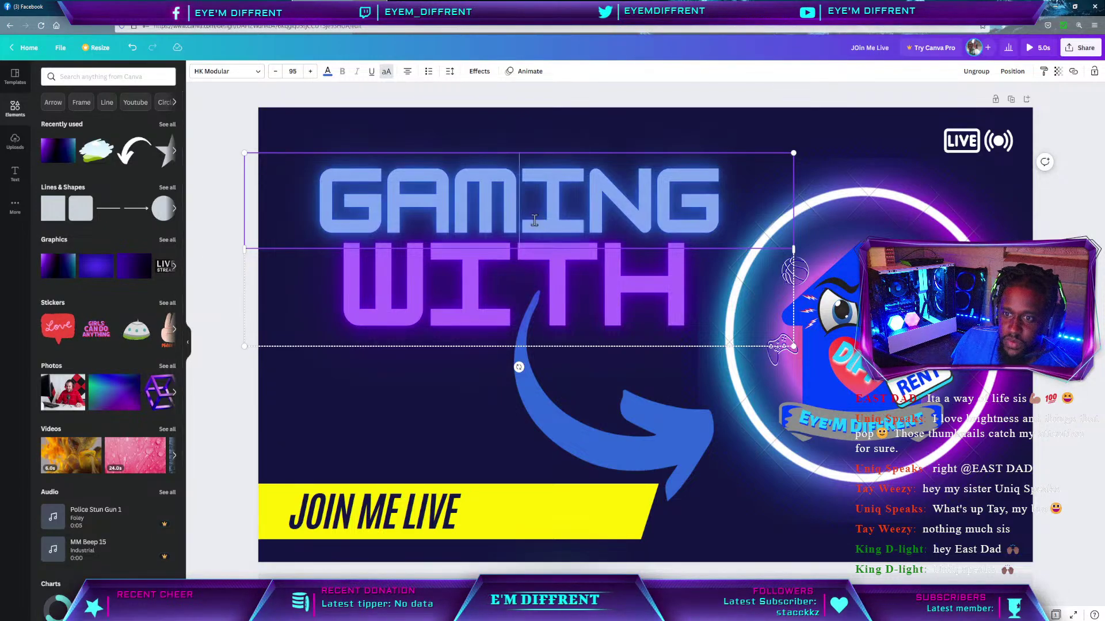
click(548, 321)
click(565, 171)
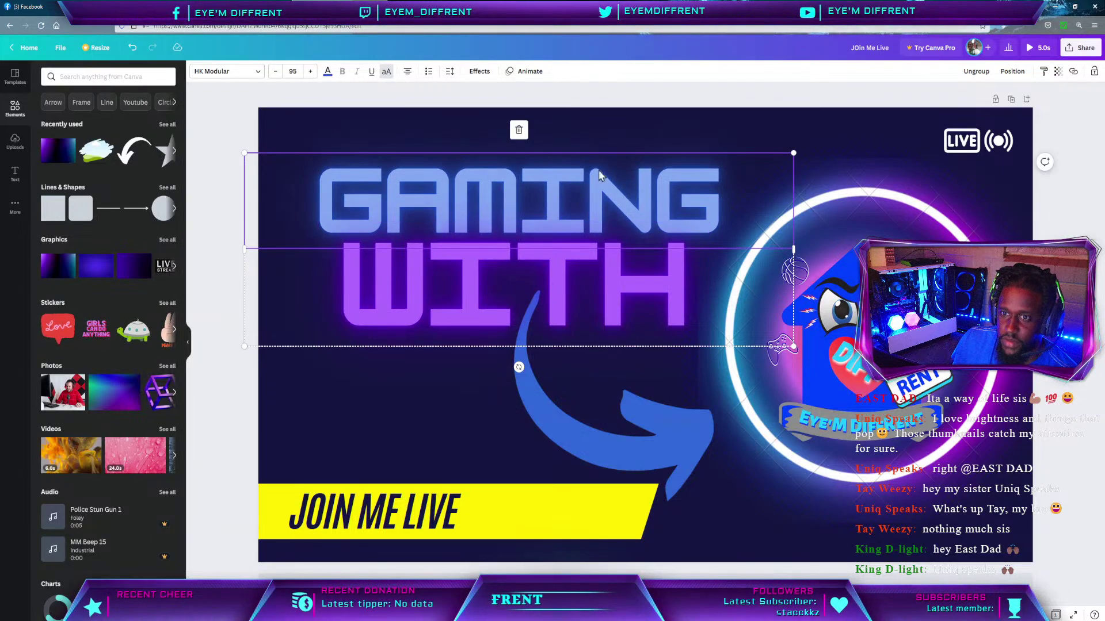
click(974, 74)
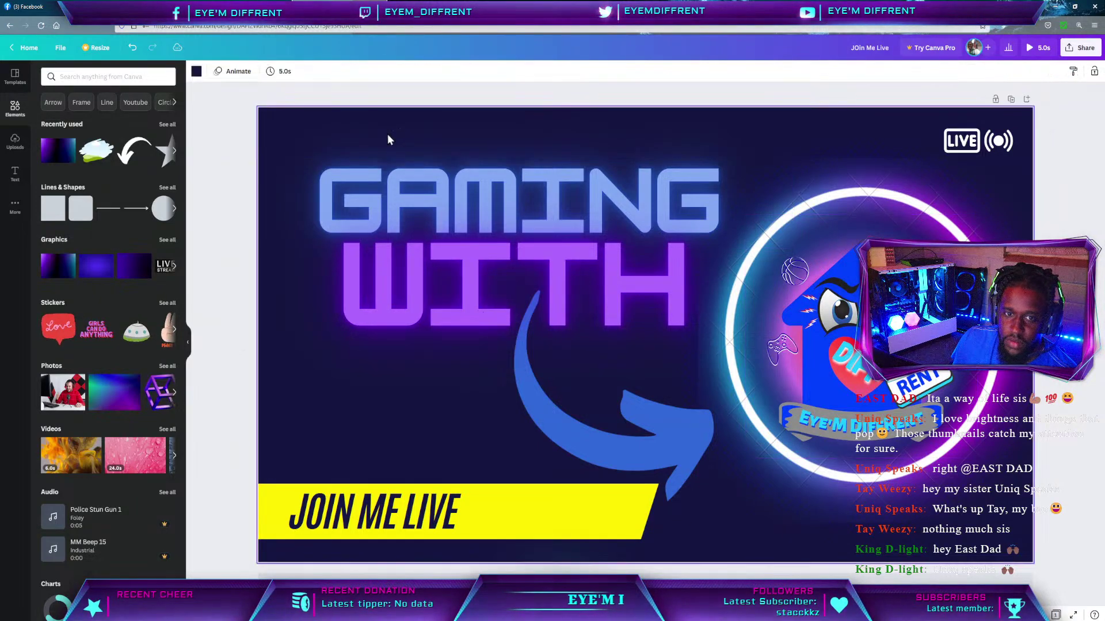
click(432, 212)
click(504, 132)
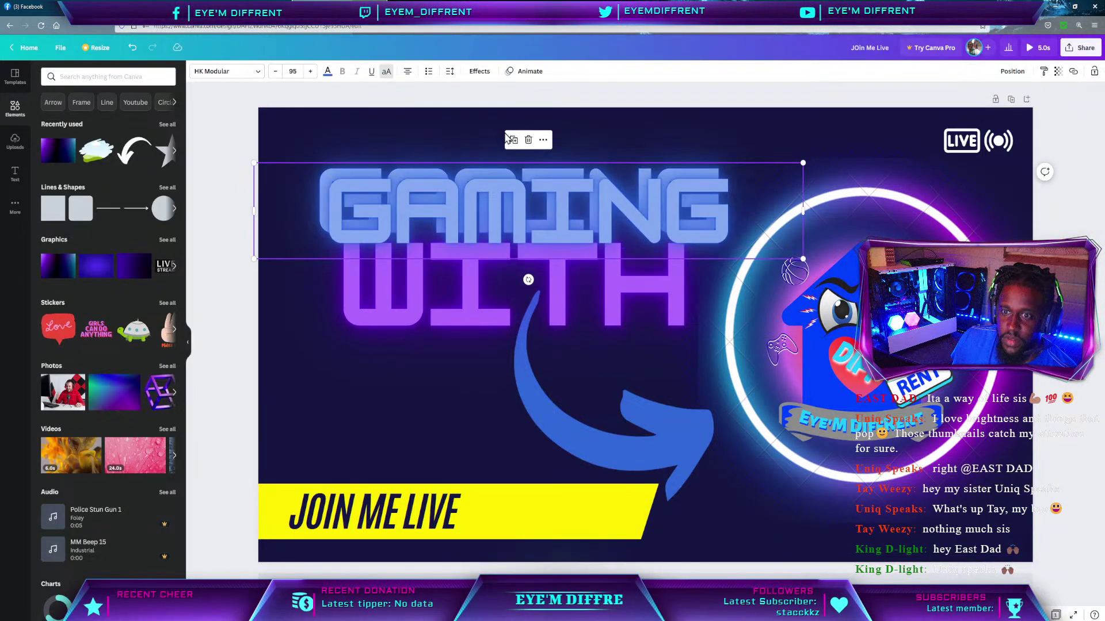
Apply the Hollow effect in white to the "GAMING" copy and align it exactly over the original text.
click(478, 74)
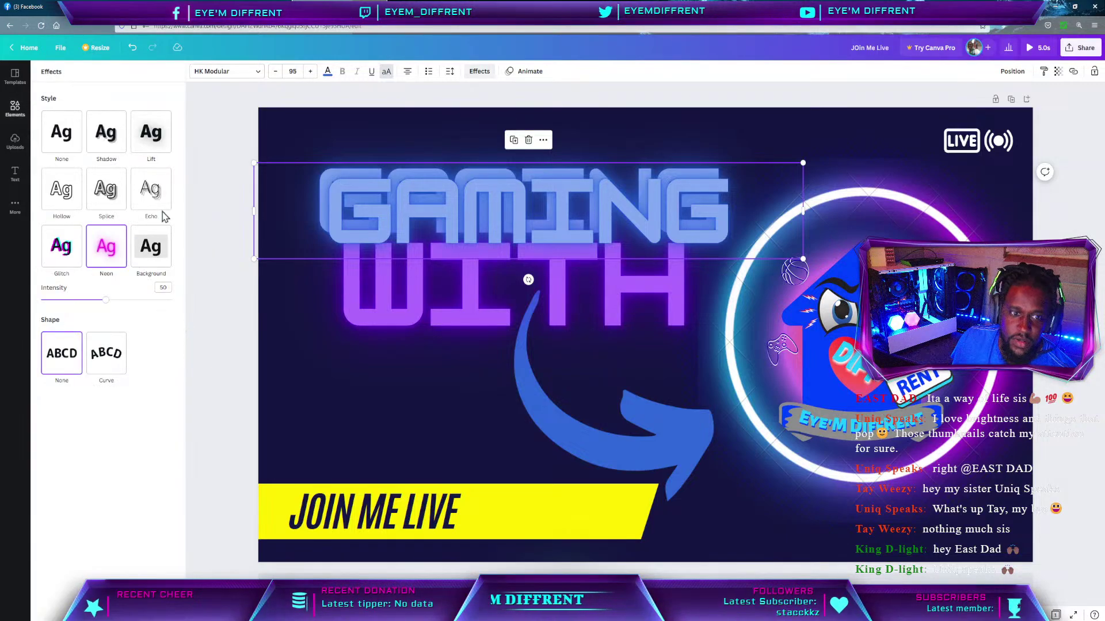
click(50, 192)
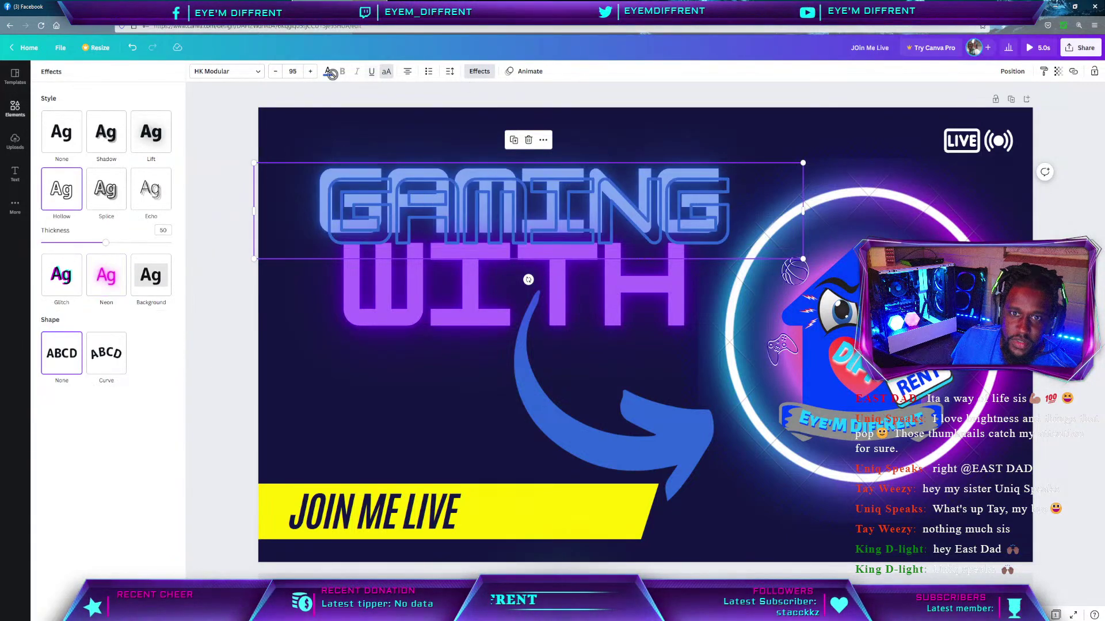
click(329, 72)
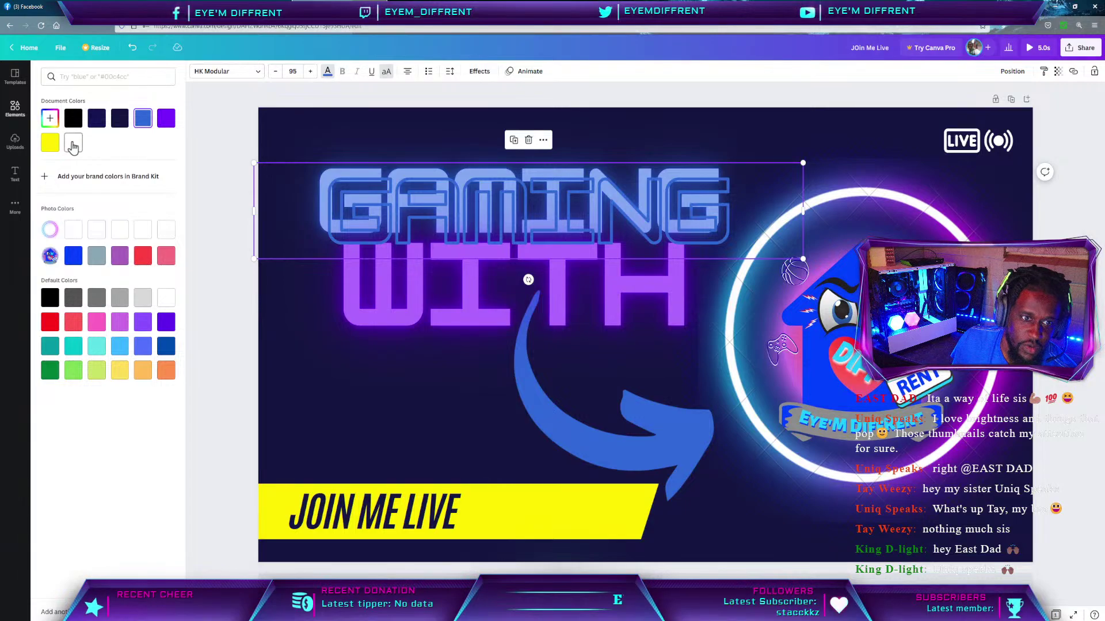
click(73, 143)
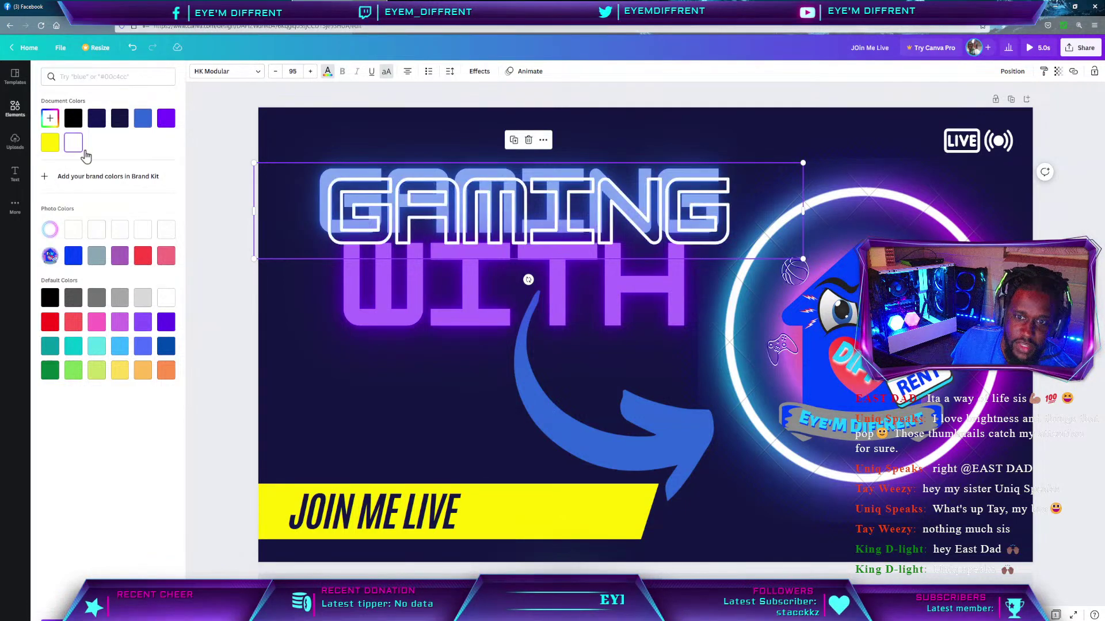
click(469, 210)
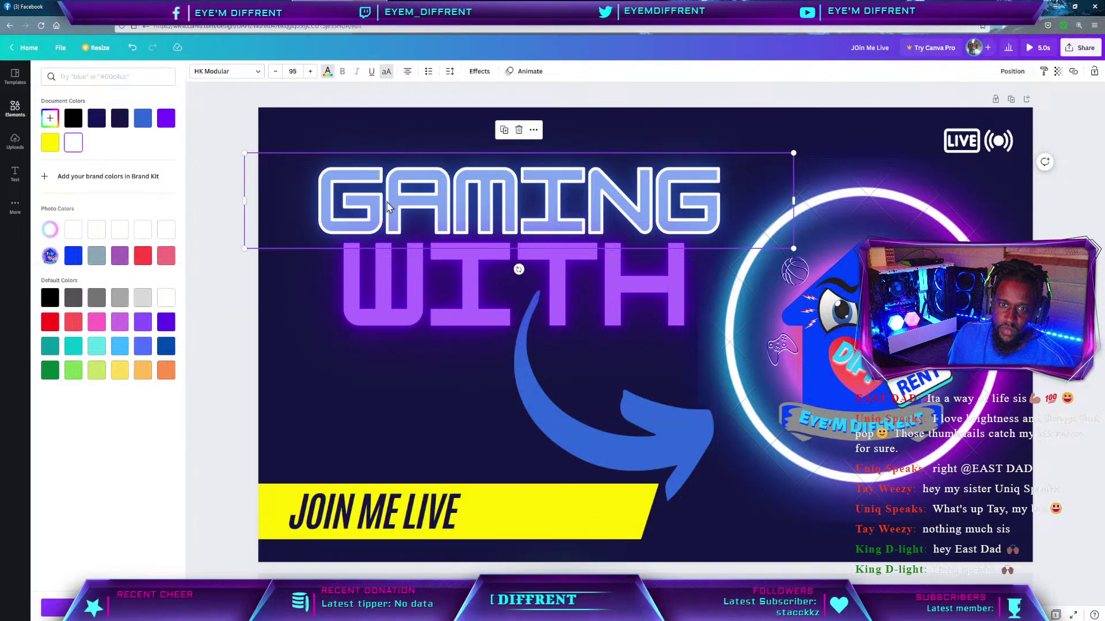
Set the Hollow effect's thickness on the white "GAMING" outline to 23.
click(479, 72)
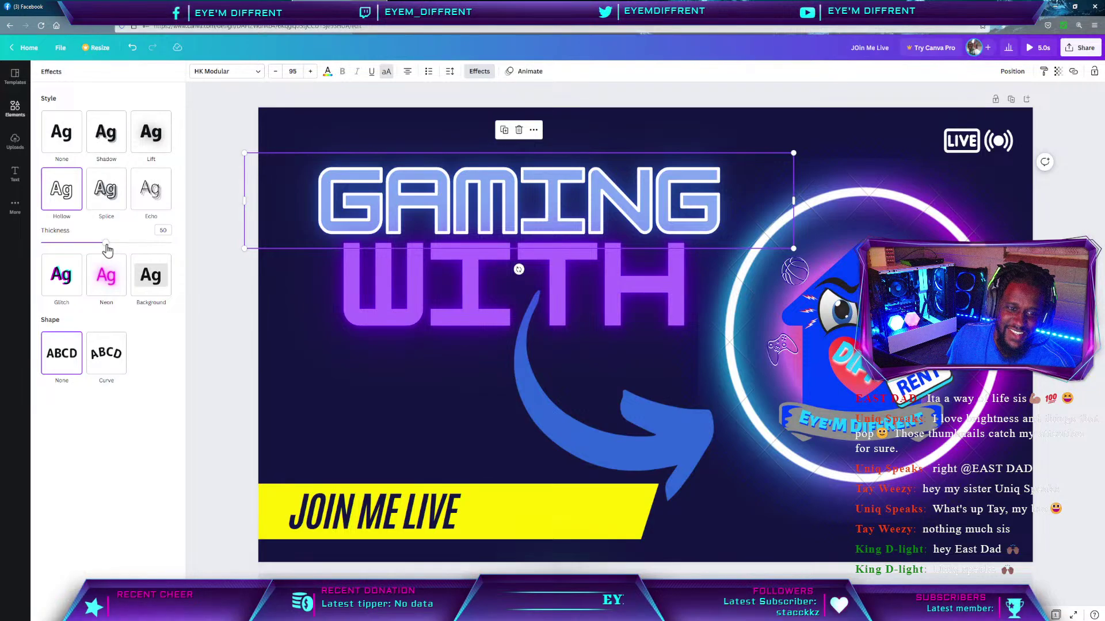
drag(106, 246, 69, 254)
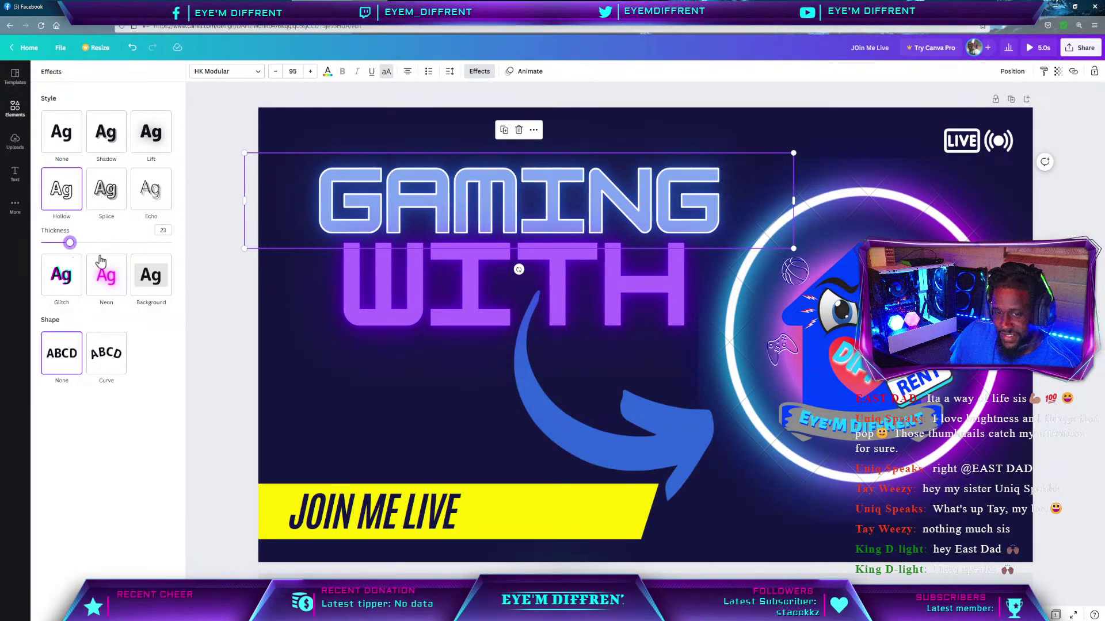
click(310, 343)
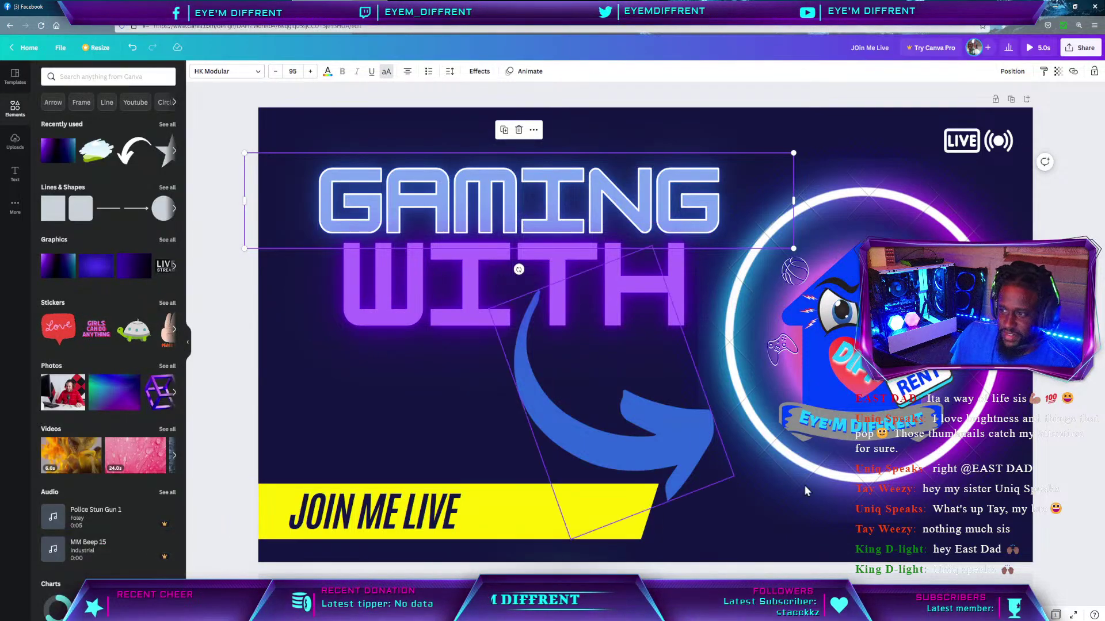
click(461, 430)
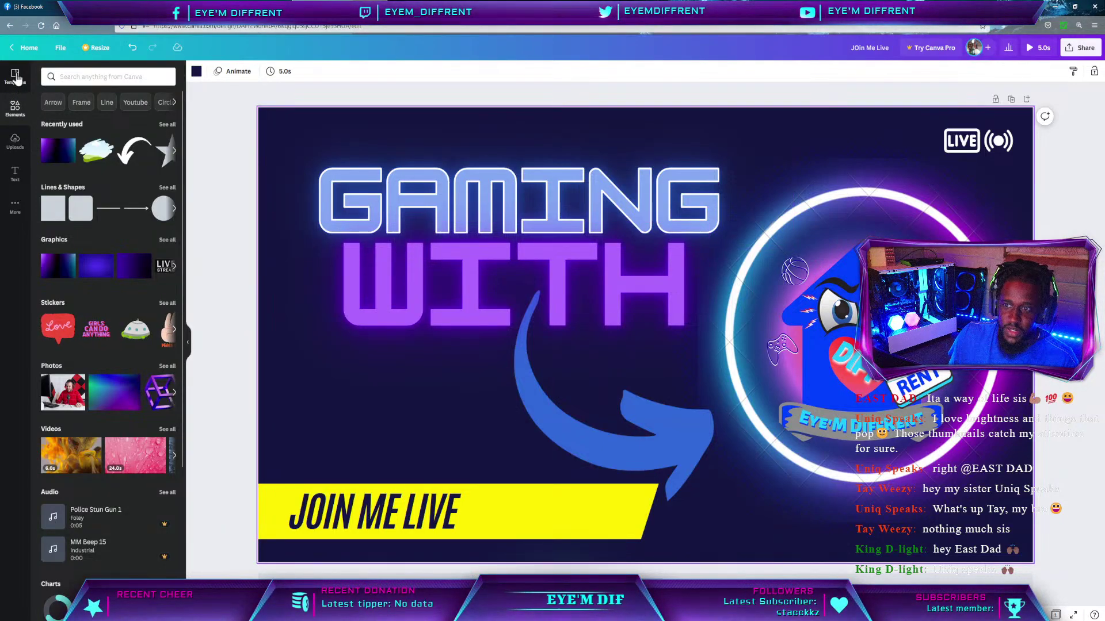
Replace the "gaming" template search with a search for "cooking" templates.
click(331, 177)
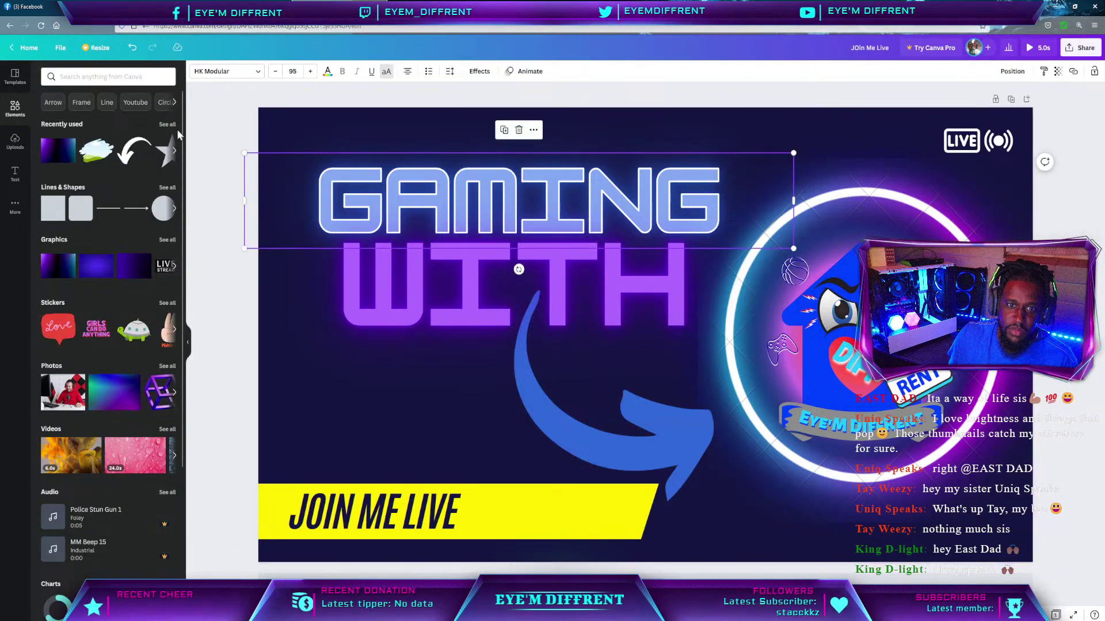
click(16, 75)
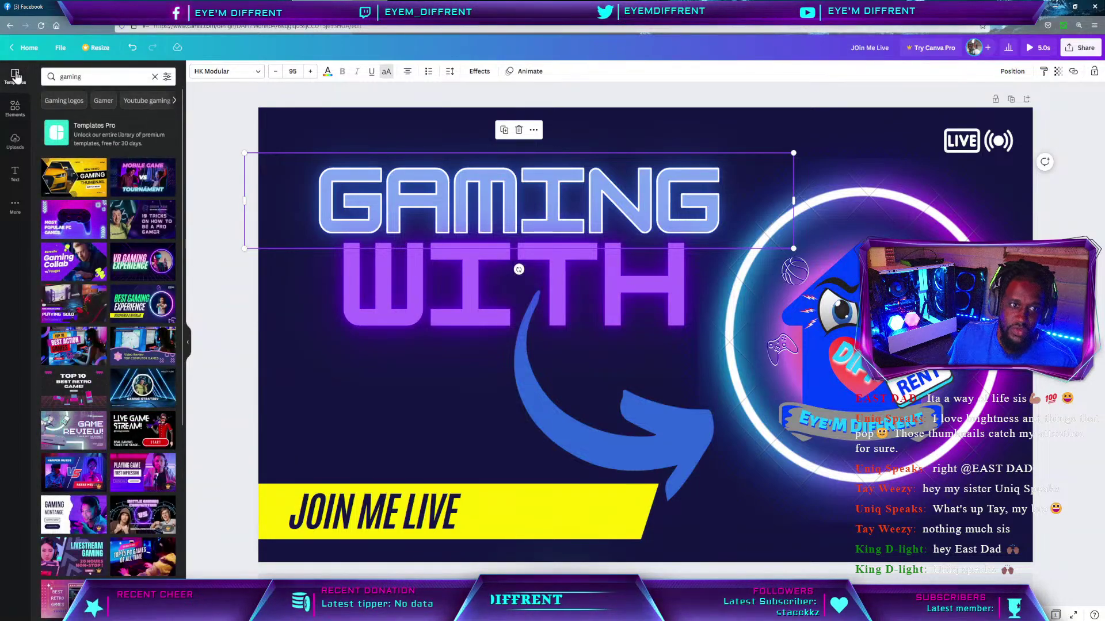
click(155, 77)
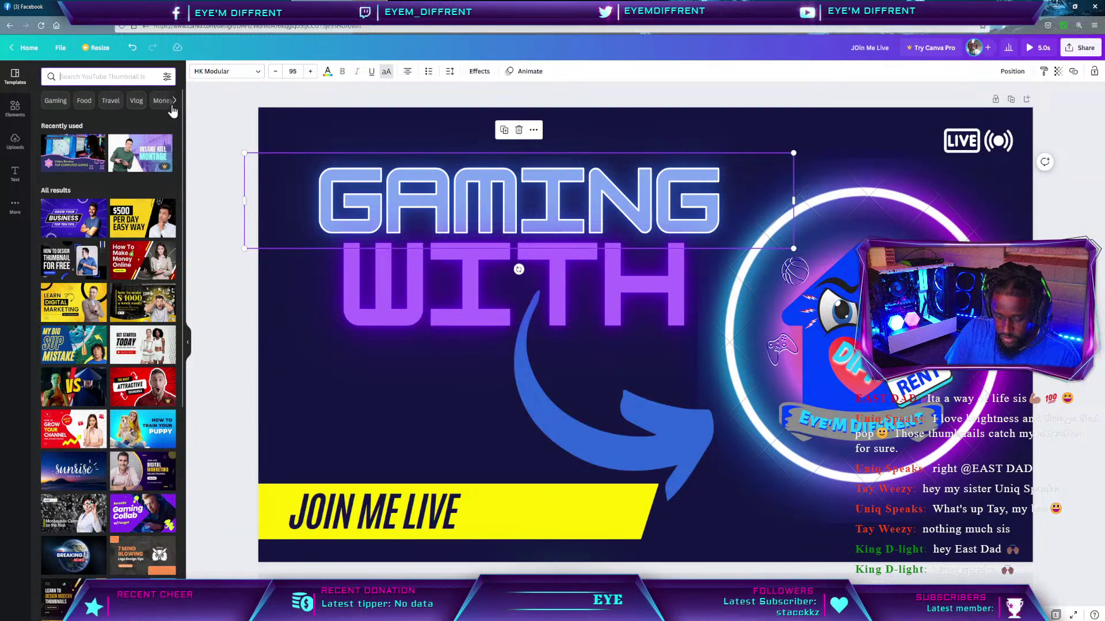
text(cooking)
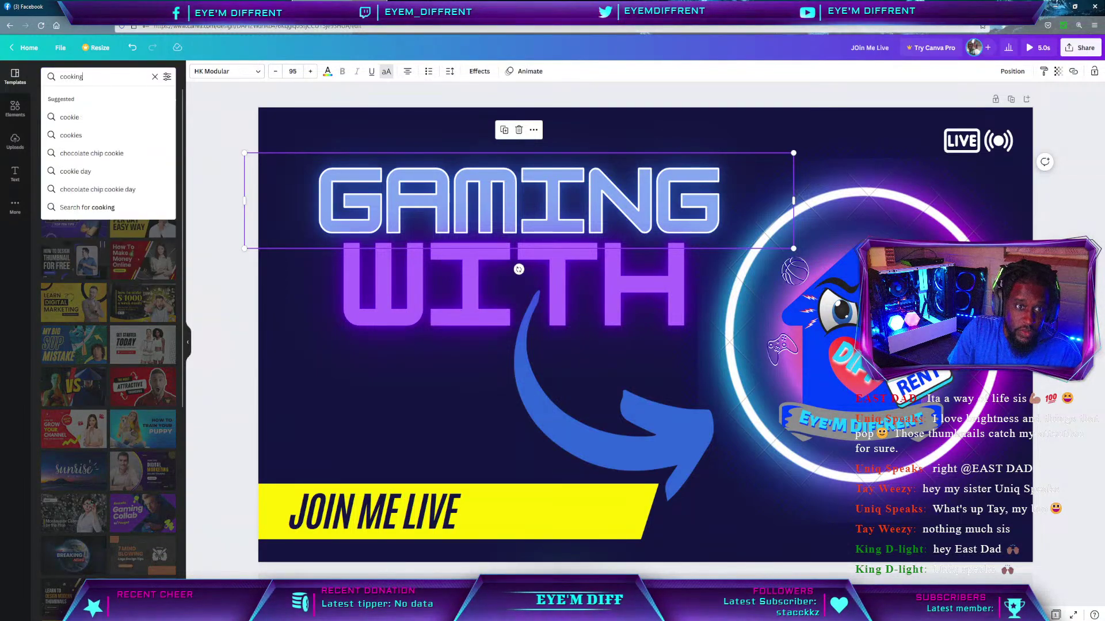
key(Return)
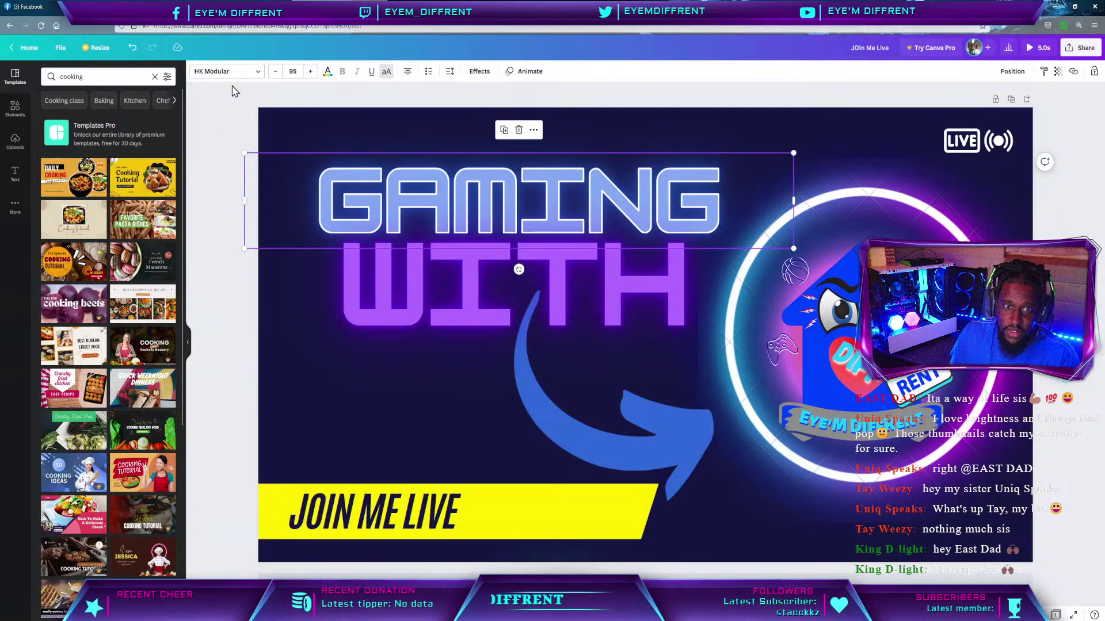
Delete all elements and the background colour from the page, and apply the yellow "Cooking Tutorial" template.
drag(232, 108, 1053, 575)
key(Delete)
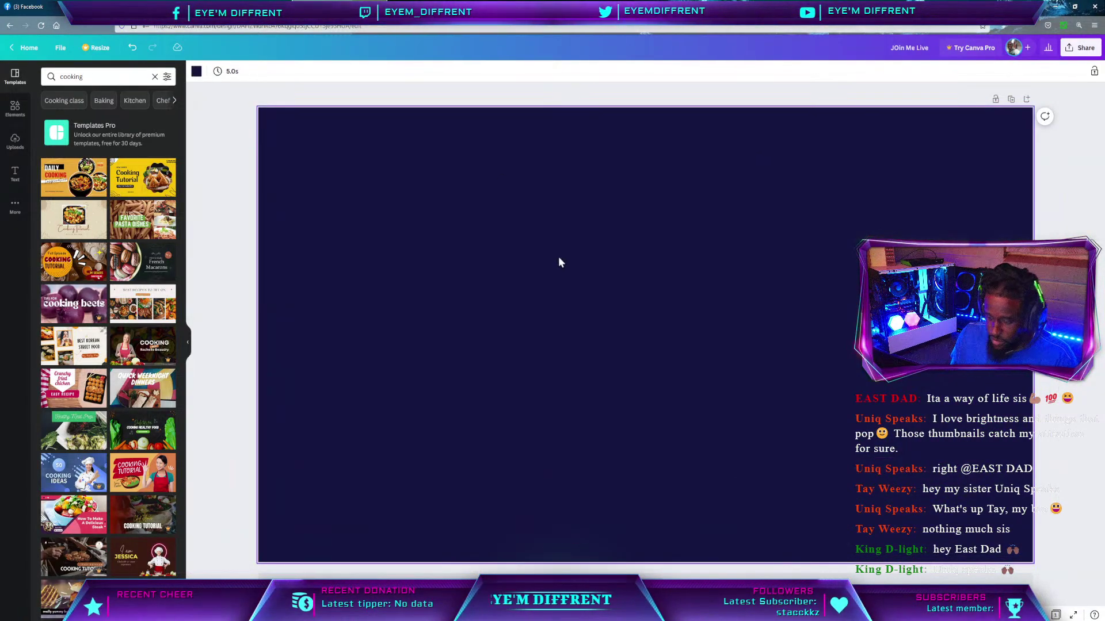
key(Delete)
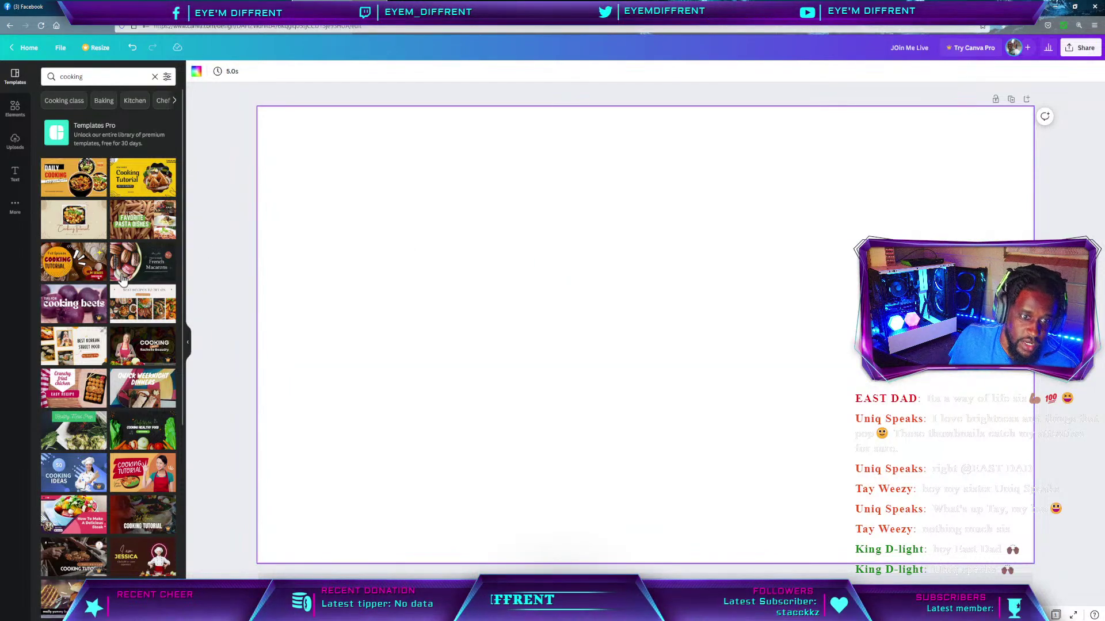
click(130, 184)
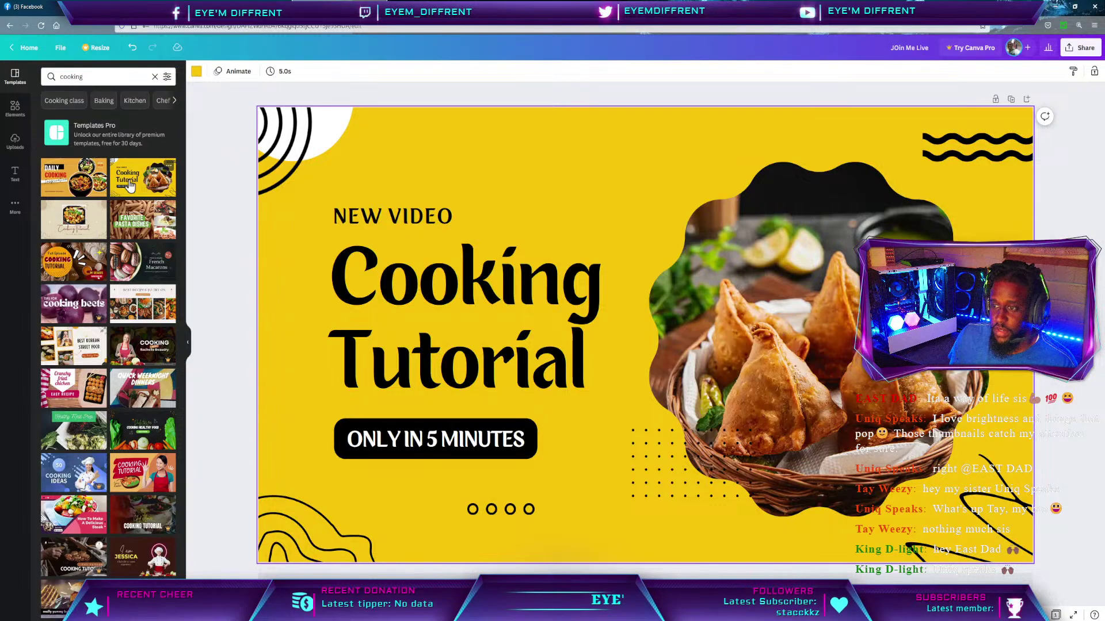
scroll(121, 283, down, 1)
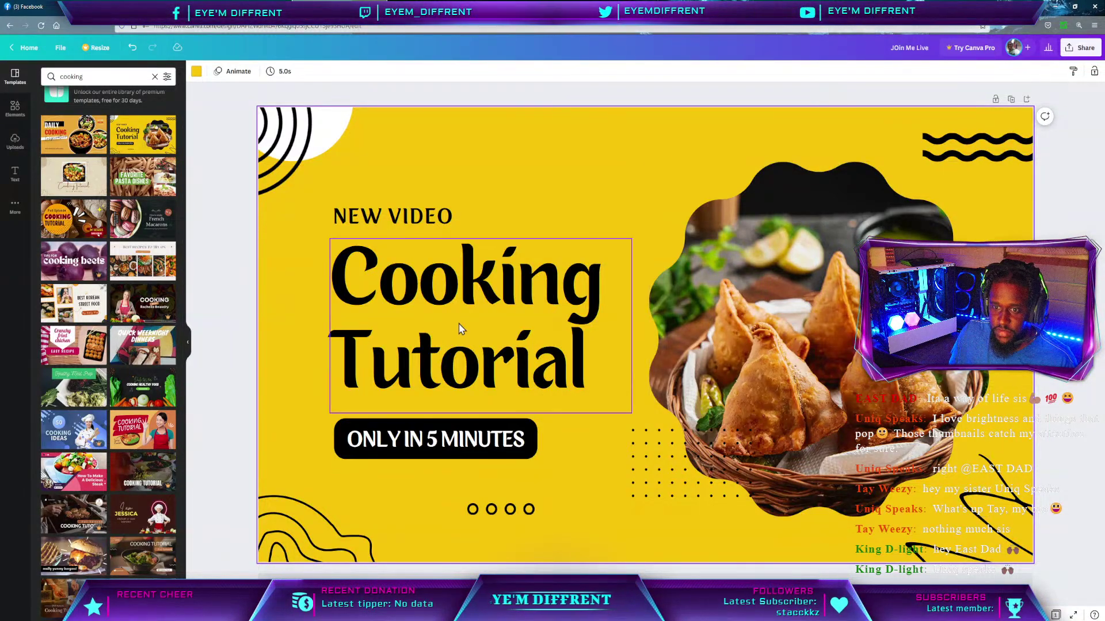
Change the font of the "NEW VIDEO" text above the cooking title to Batangas.
click(399, 224)
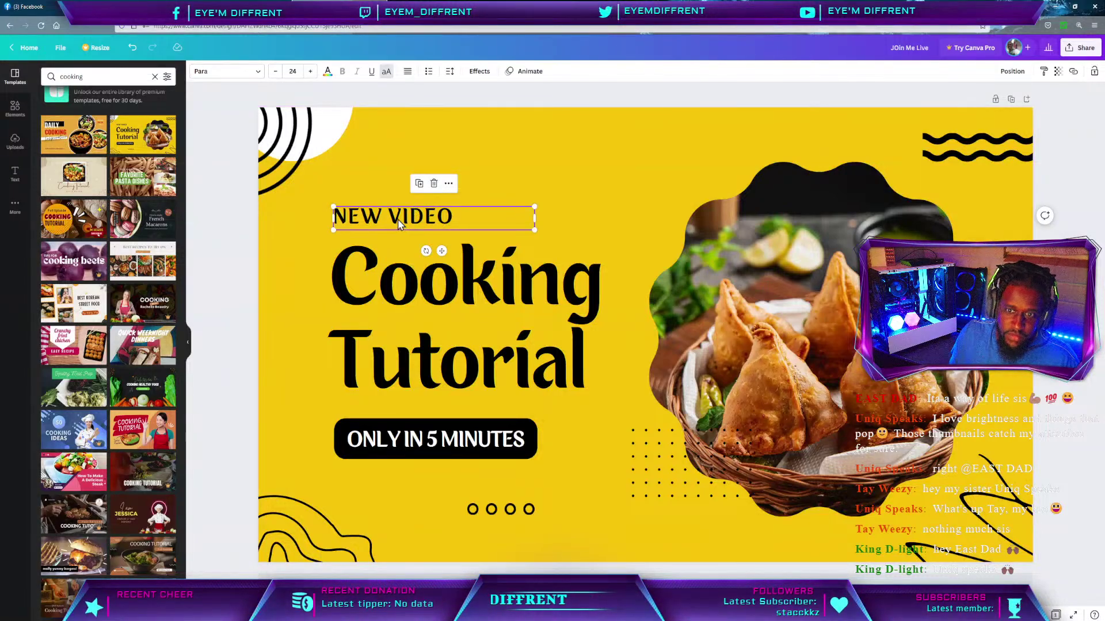
click(467, 221)
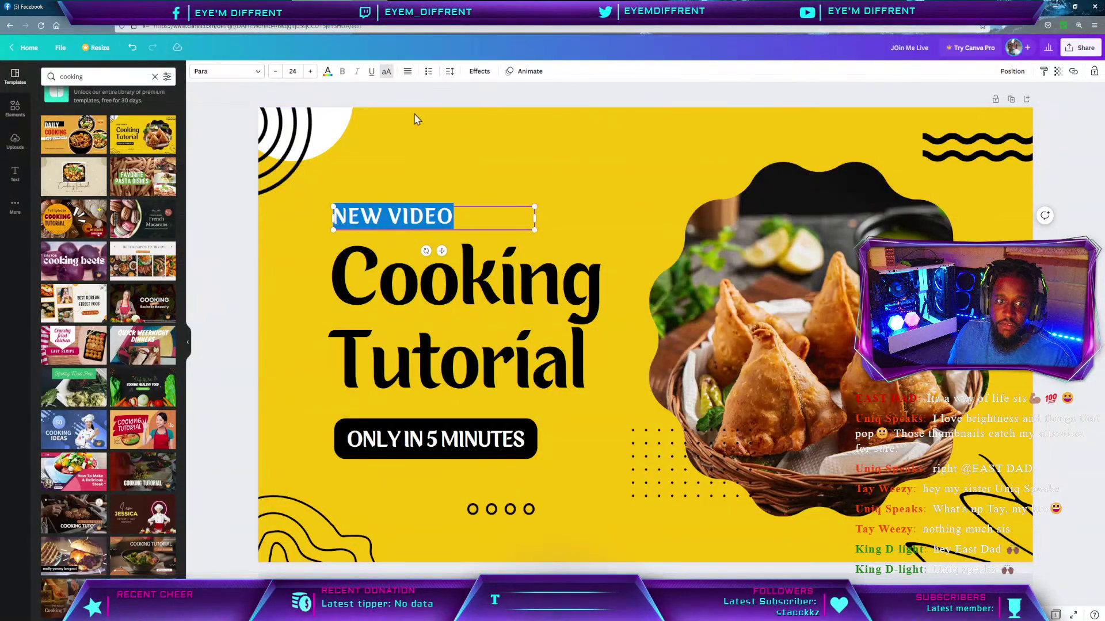
click(499, 201)
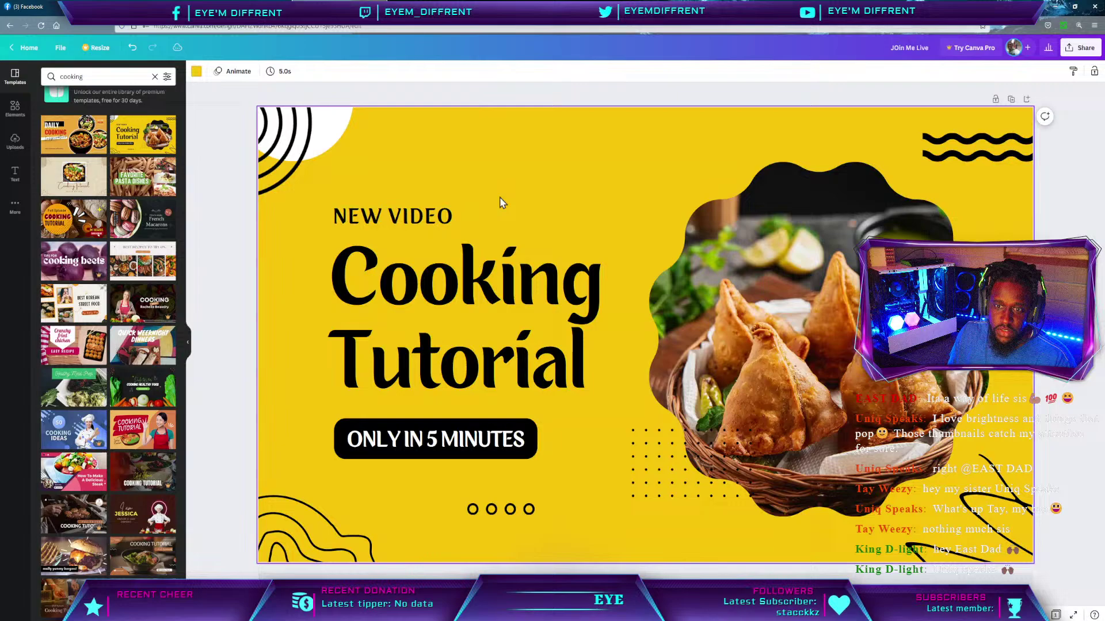
click(418, 217)
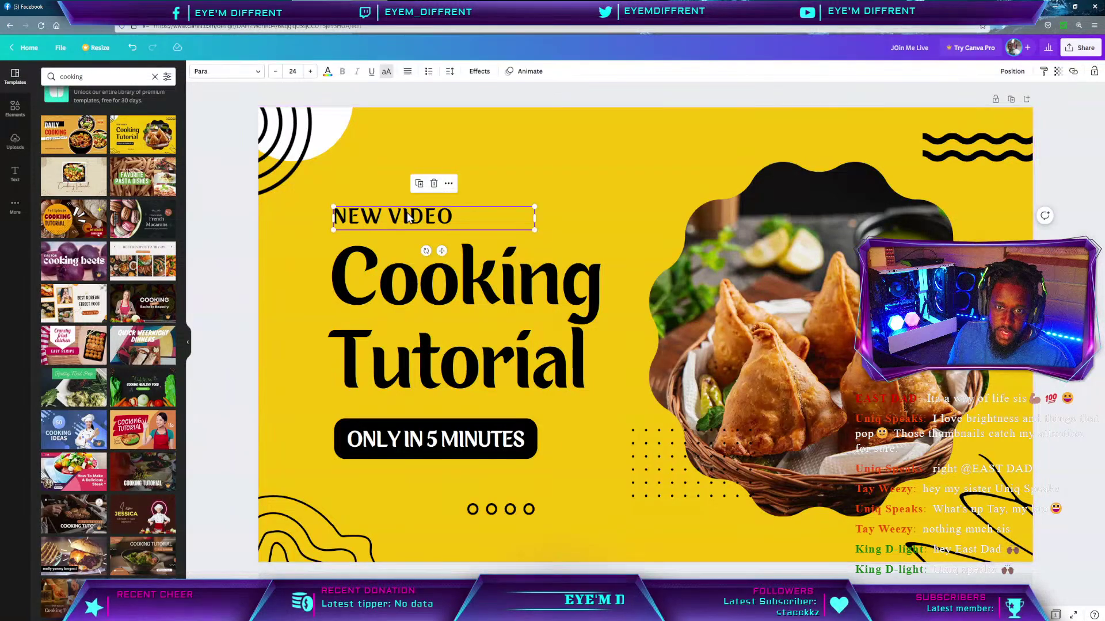
click(258, 72)
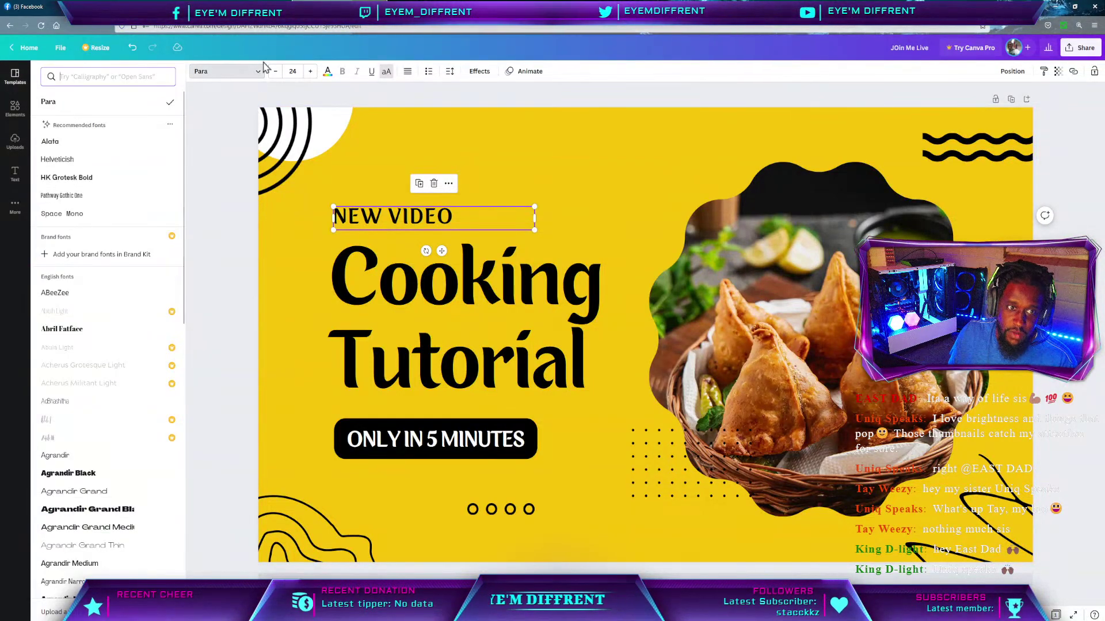
scroll(141, 173, down, 2)
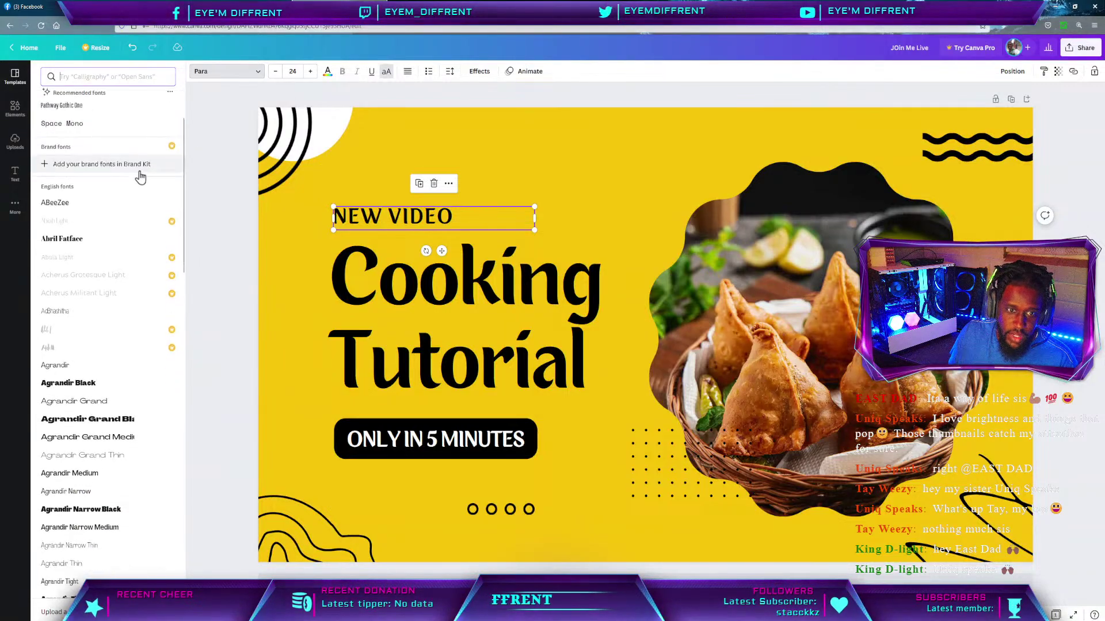
scroll(140, 176, down, 10)
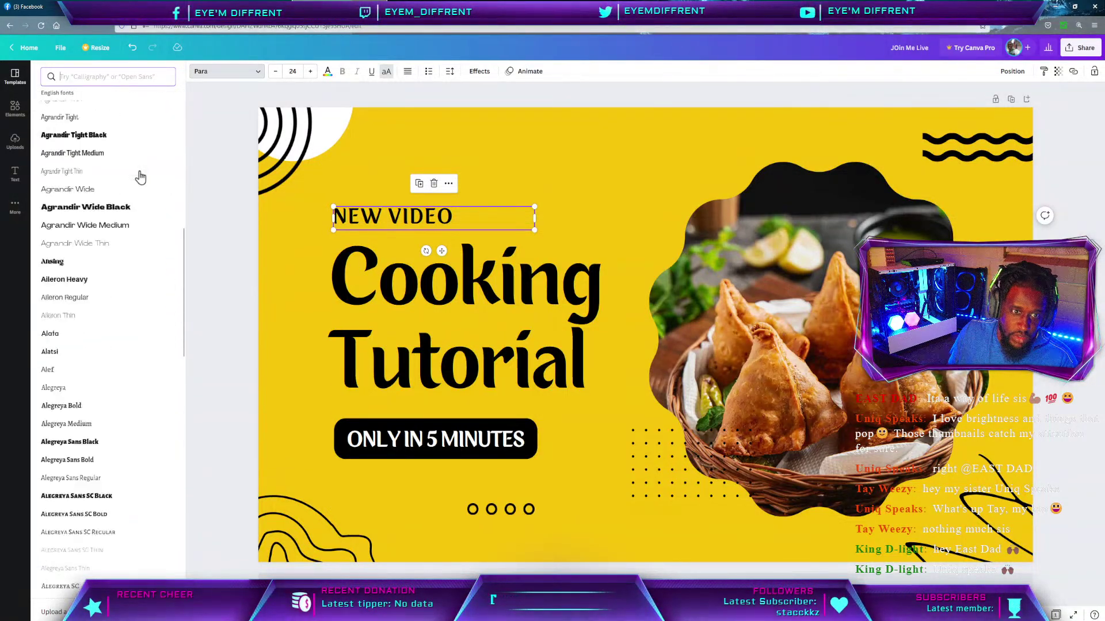
scroll(140, 177, down, 12)
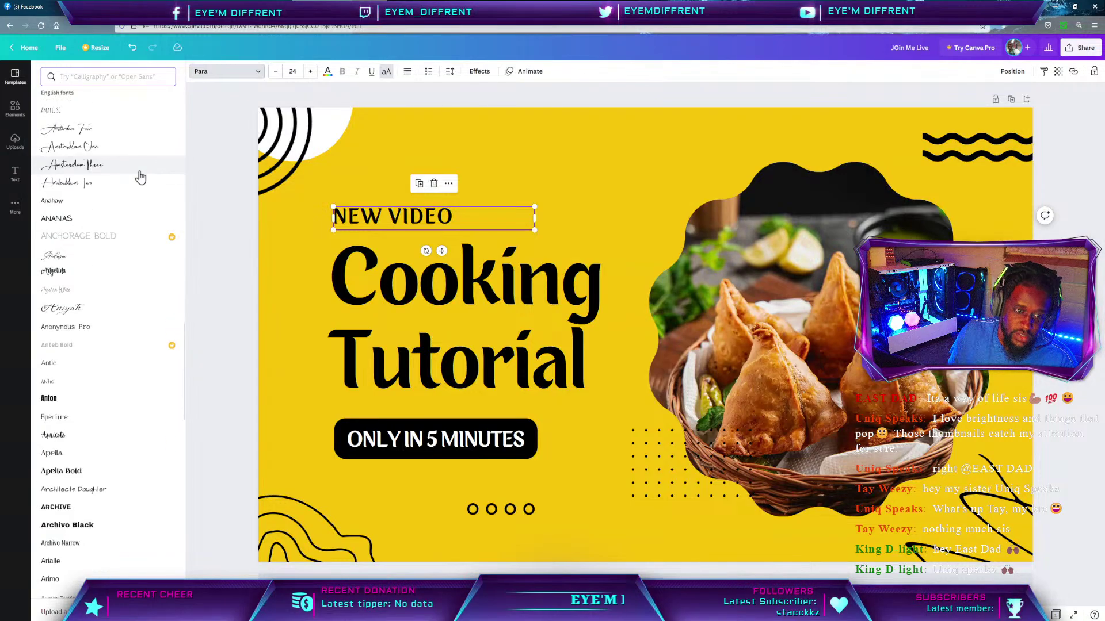
scroll(141, 177, down, 10)
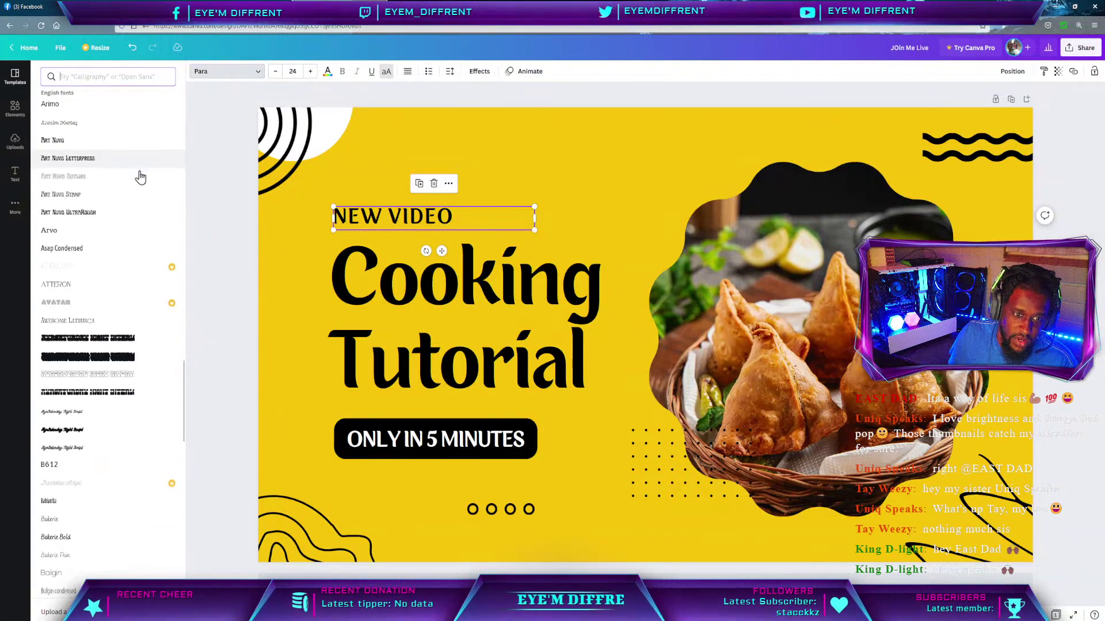
scroll(140, 177, down, 10)
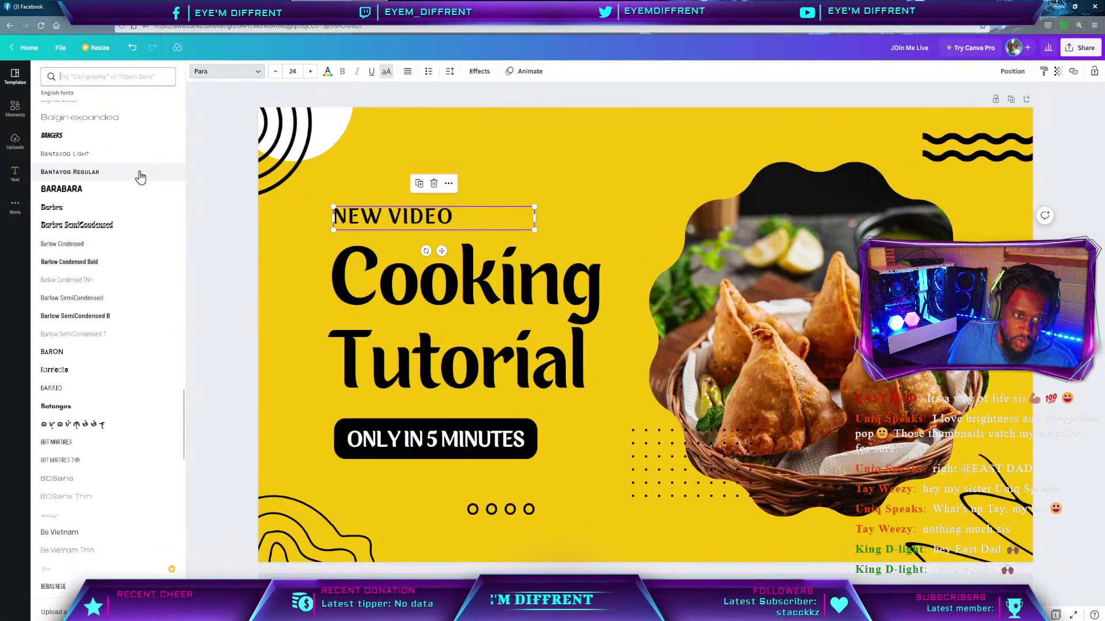
scroll(141, 177, down, 3)
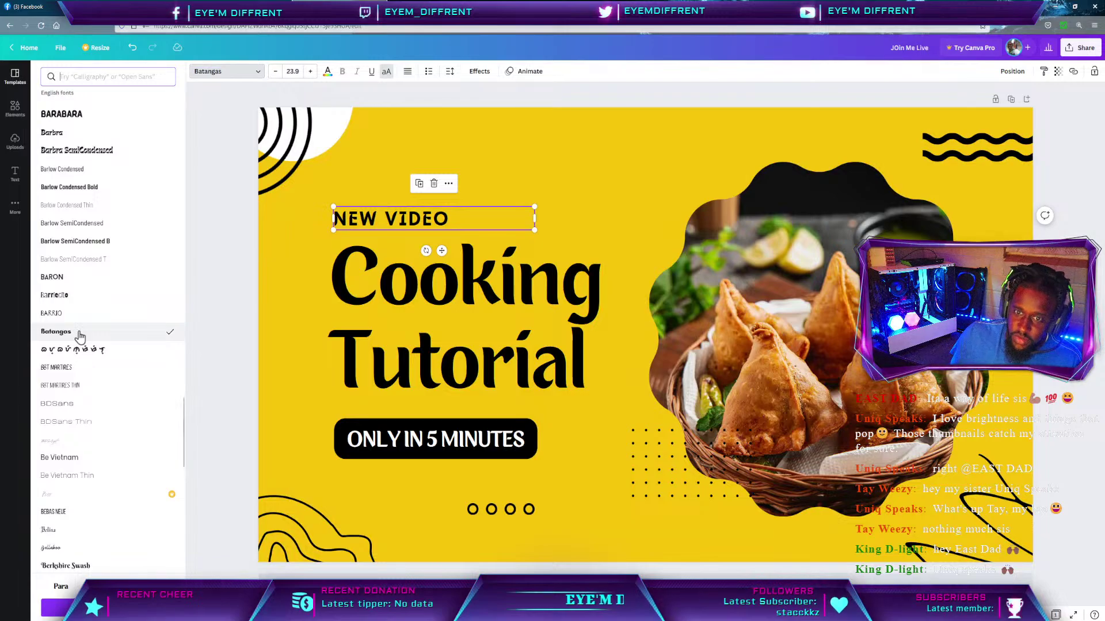
scroll(86, 324, down, 2)
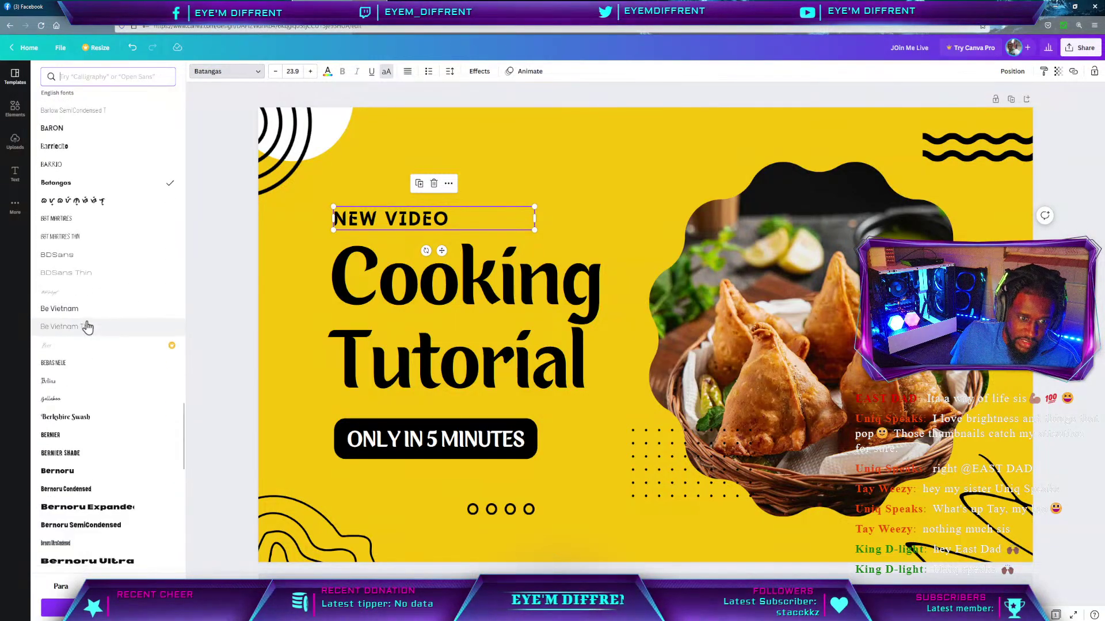
Search the fonts for "bold" and set the "NEW VIDEO" text above the cooking title to Open Sans Extra Bold.
scroll(87, 328, up, 3)
scroll(87, 323, up, 3)
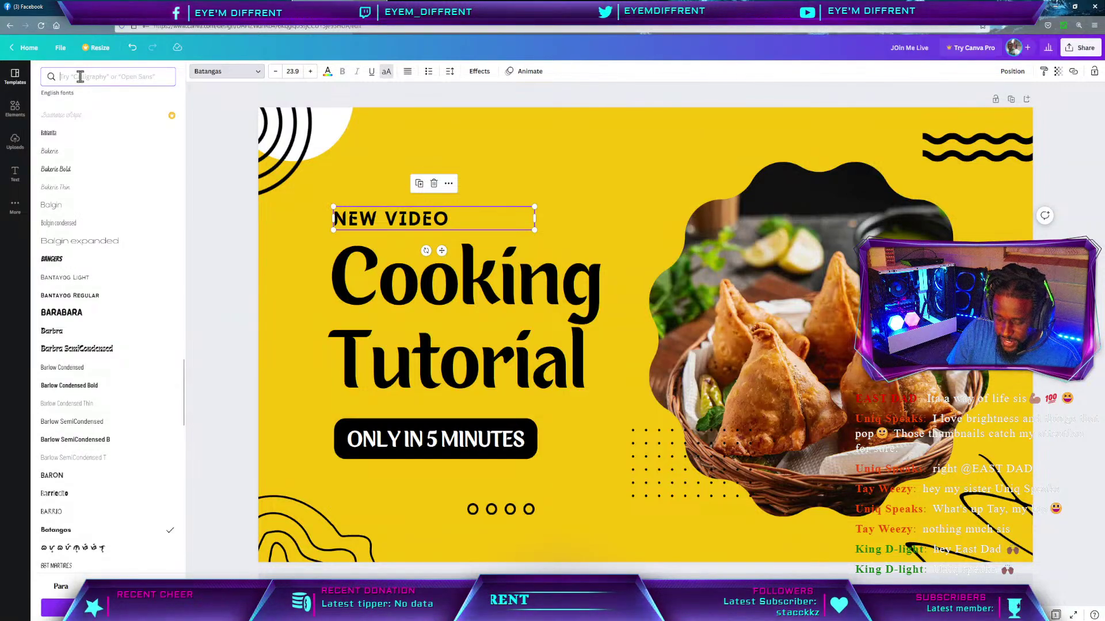
text(bold)
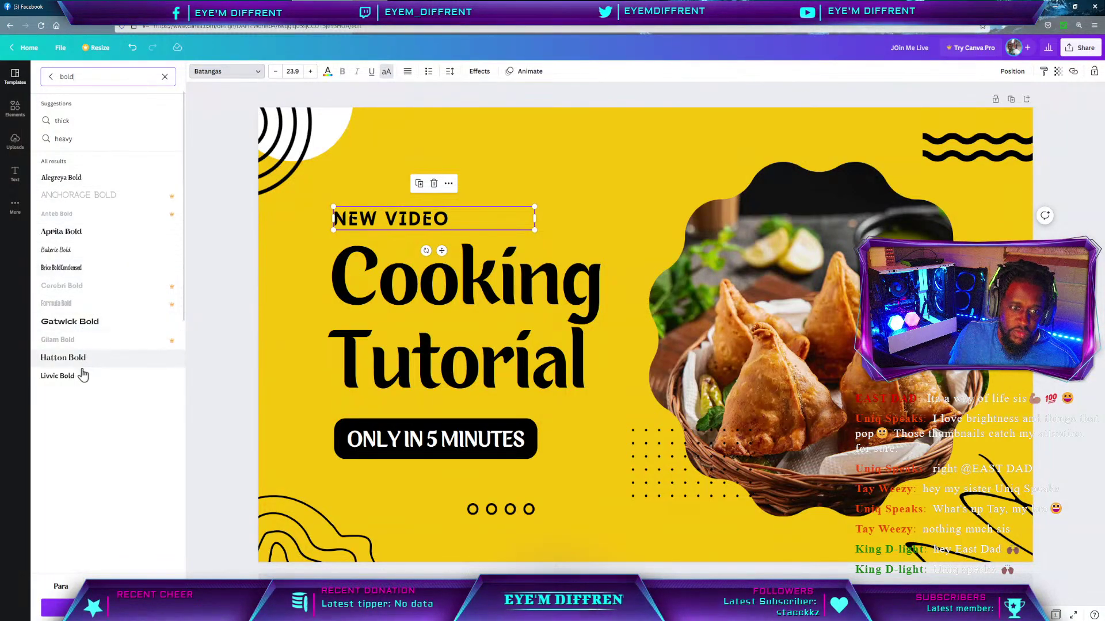
click(92, 237)
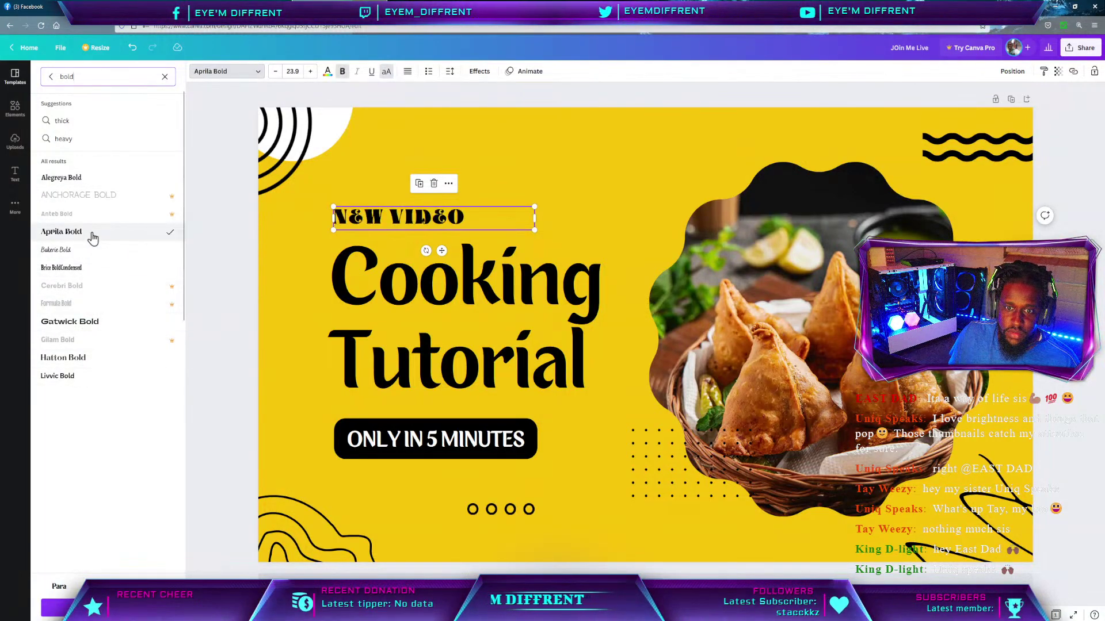
click(84, 328)
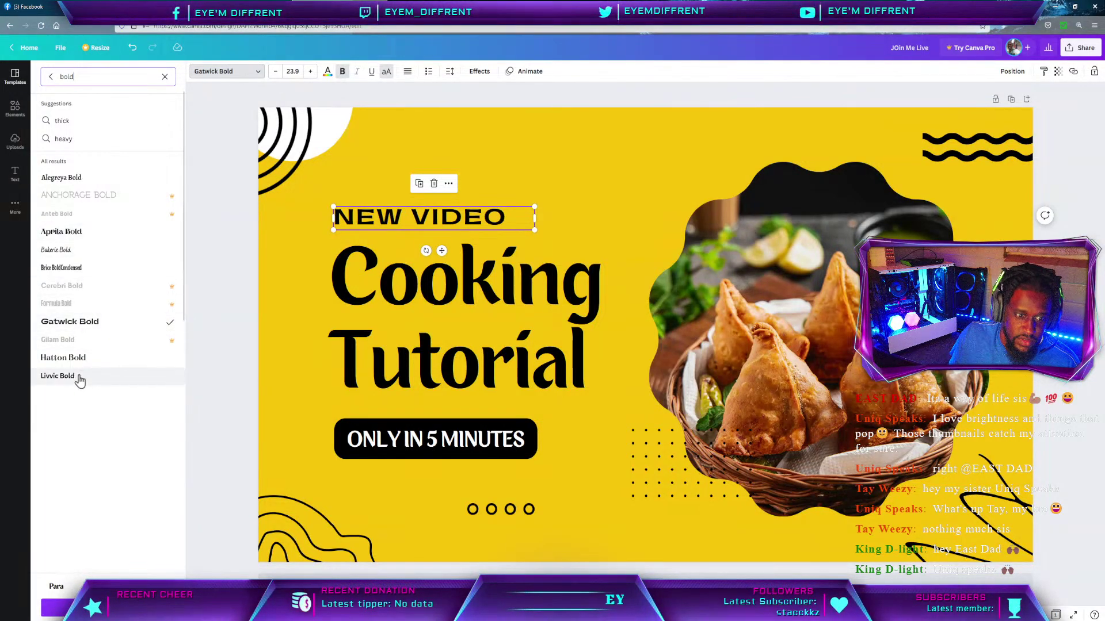
scroll(78, 378, down, 2)
scroll(79, 381, down, 2)
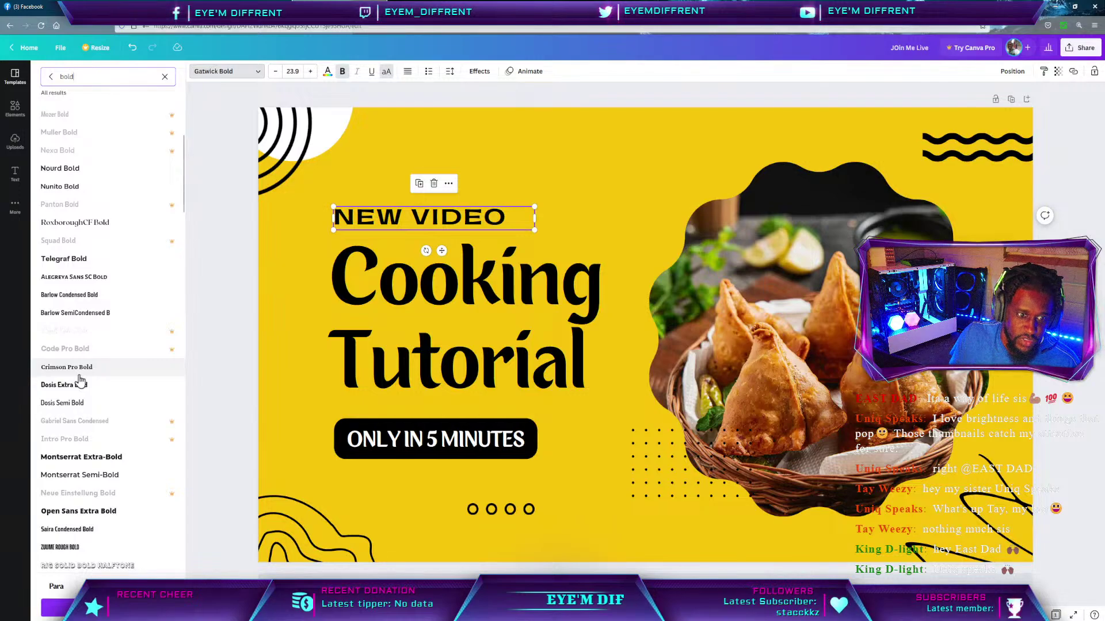
scroll(79, 382, down, 1)
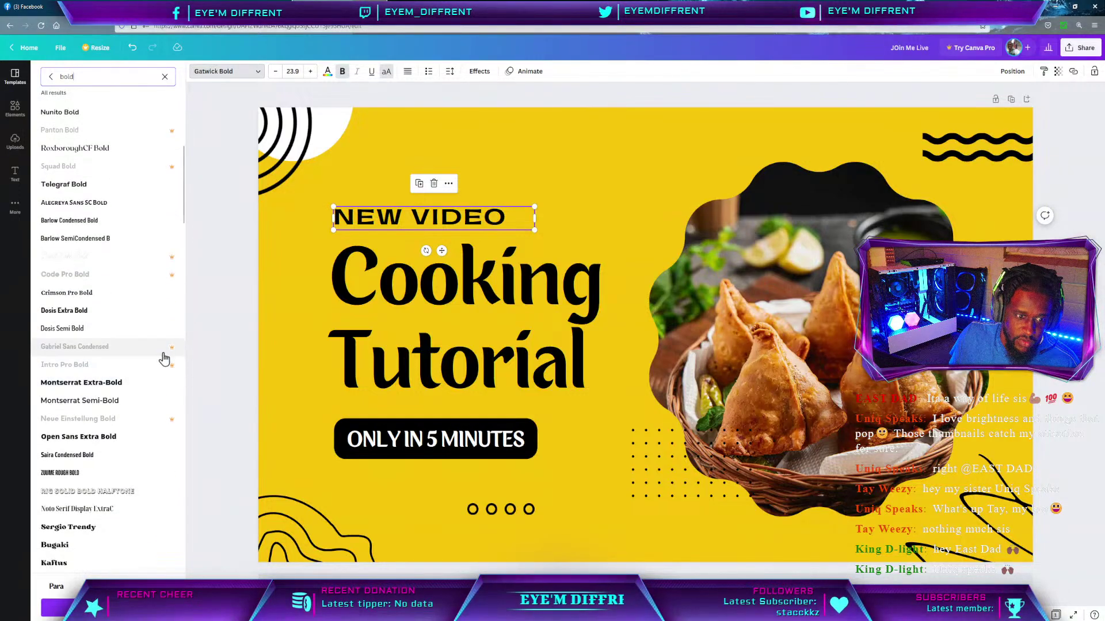
click(85, 439)
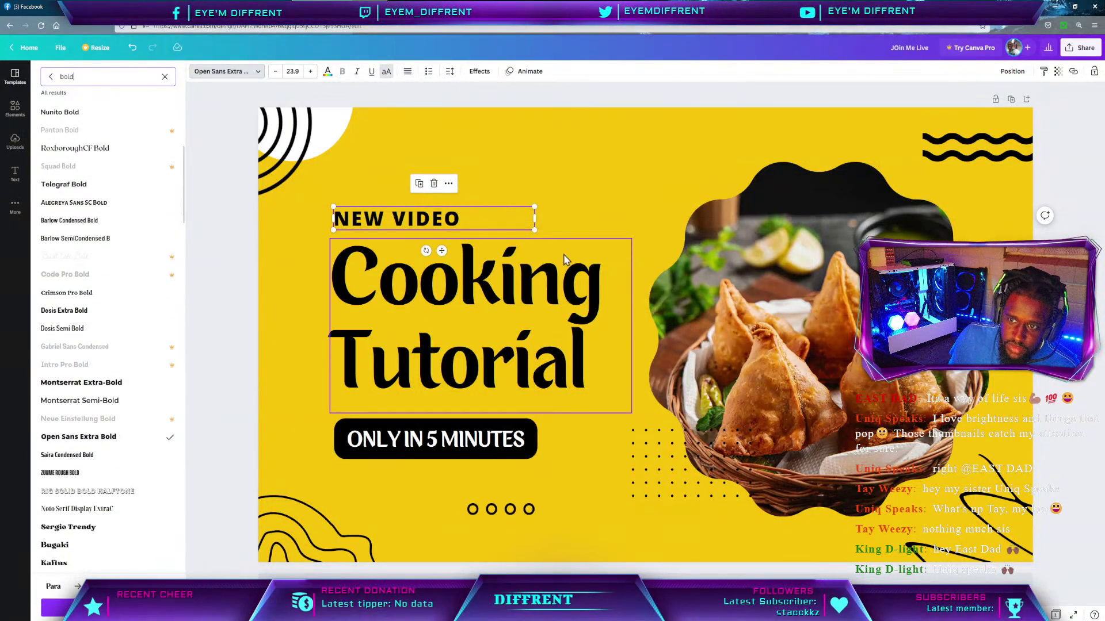
Enlarge the "NEW VIDEO" text box to about the width of "Cooking" and raise its font size to 51.4.
drag(567, 260, 594, 266)
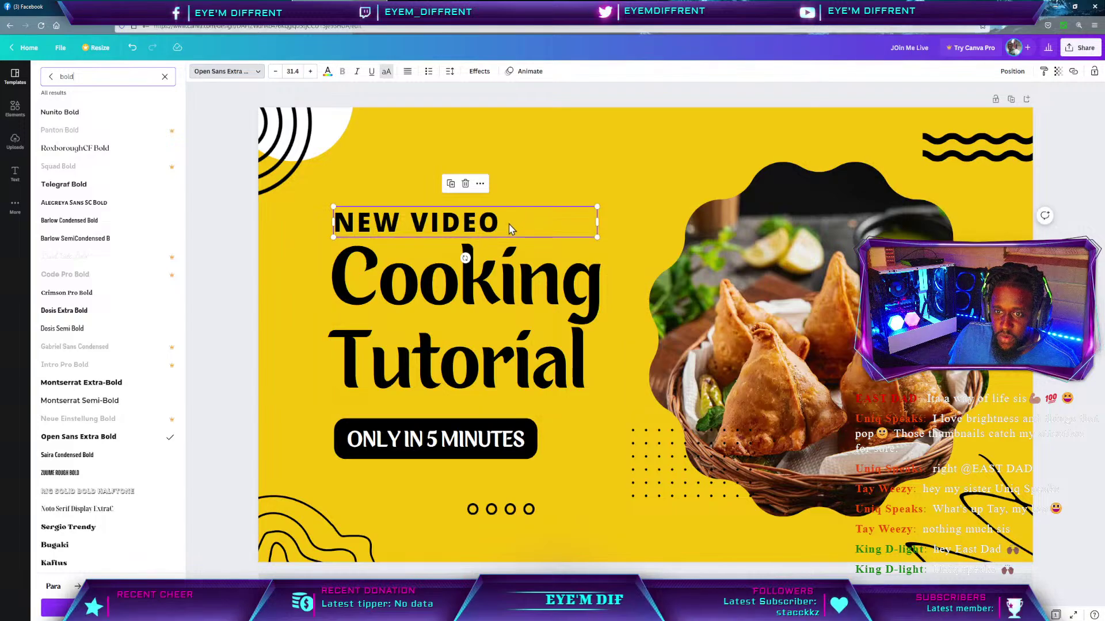
click(310, 71)
click(310, 71)
click(310, 71)
click(310, 72)
click(310, 71)
click(310, 71)
click(310, 72)
click(311, 71)
triple_click(310, 71)
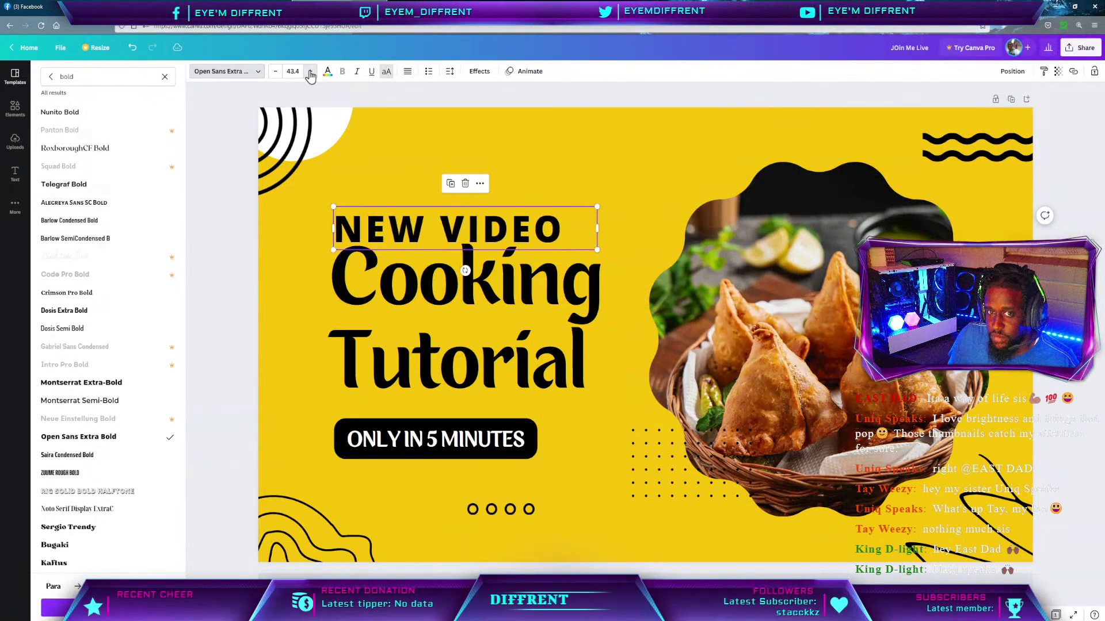
triple_click(310, 71)
triple_click(310, 71)
triple_click(311, 72)
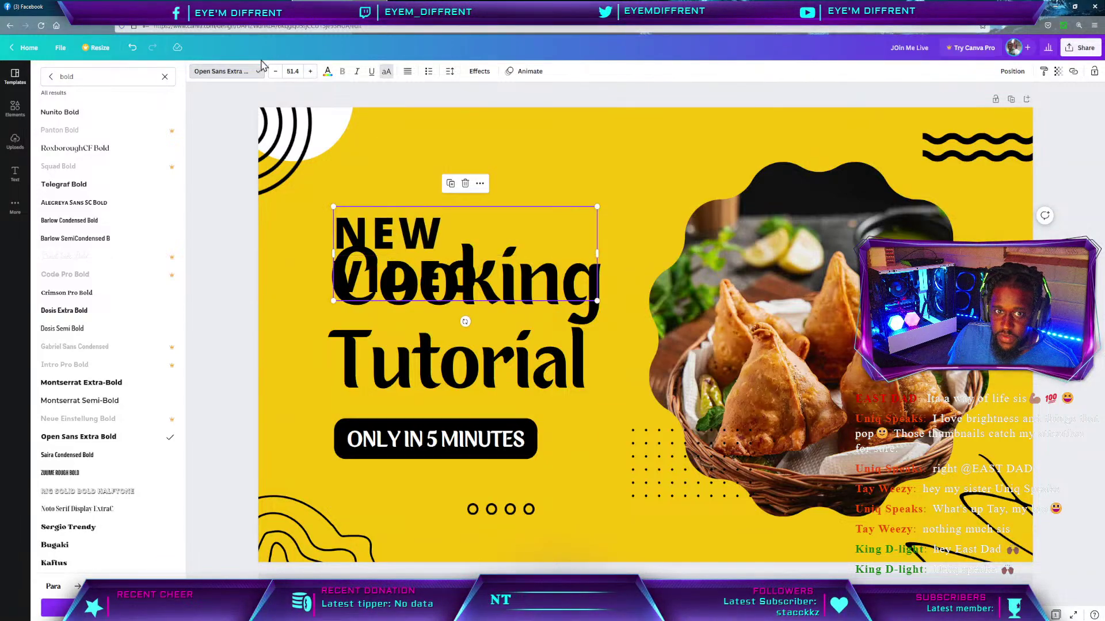
Reduce the "NEW VIDEO" text to an underlined size 40.4 and move it up clear of the "Cooking Tutorial" title.
click(275, 72)
click(275, 71)
click(274, 71)
click(275, 71)
click(274, 71)
click(274, 71)
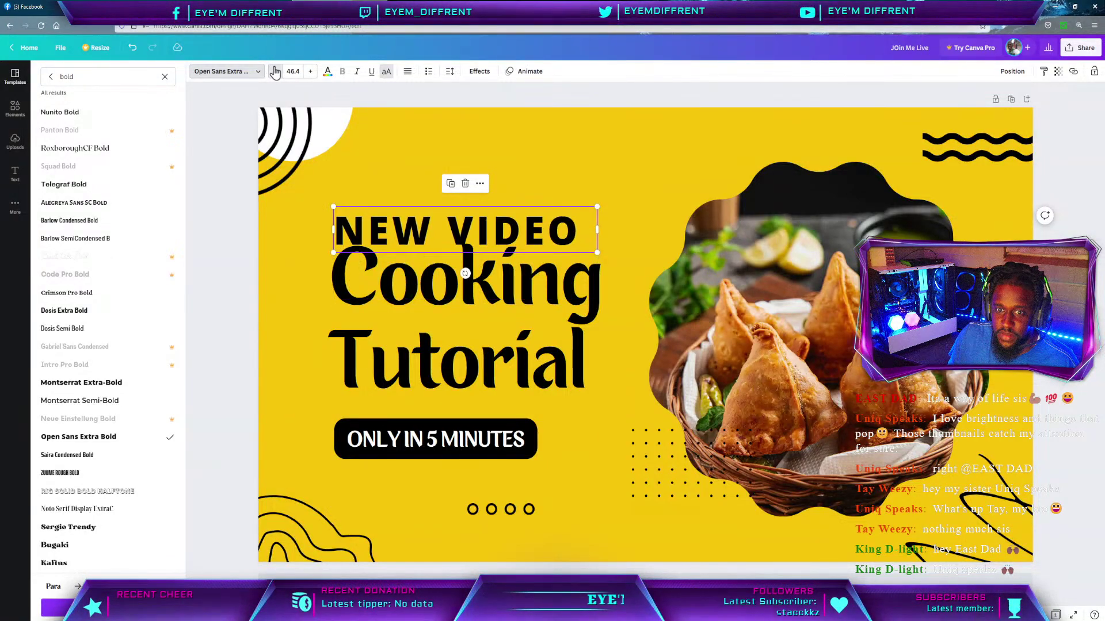
click(274, 71)
click(274, 71)
click(275, 71)
click(275, 72)
click(274, 72)
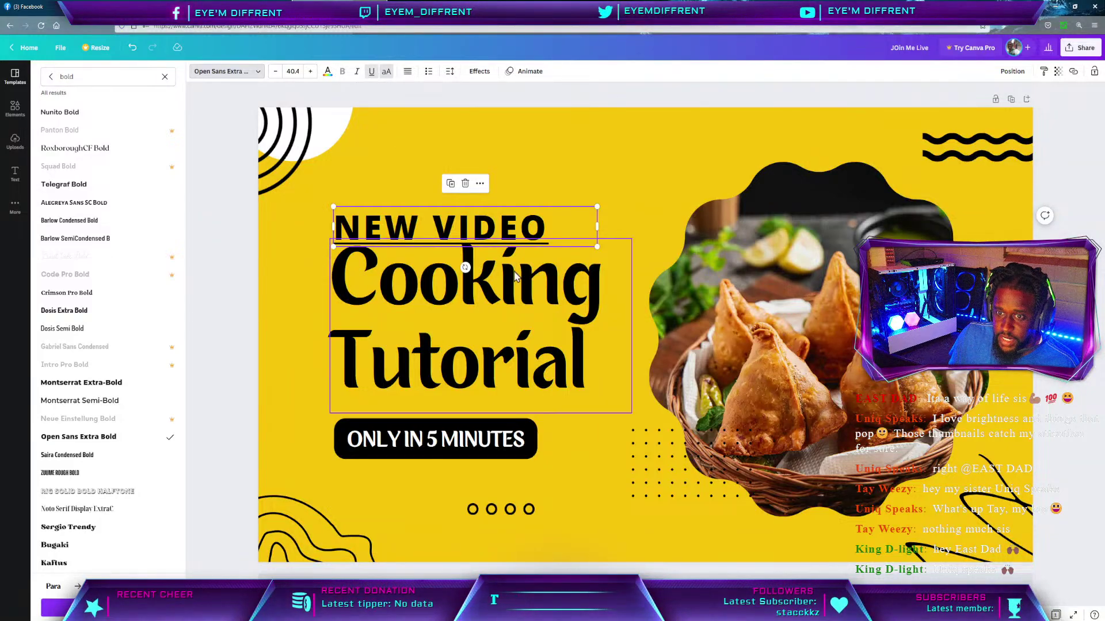
drag(521, 219, 521, 204)
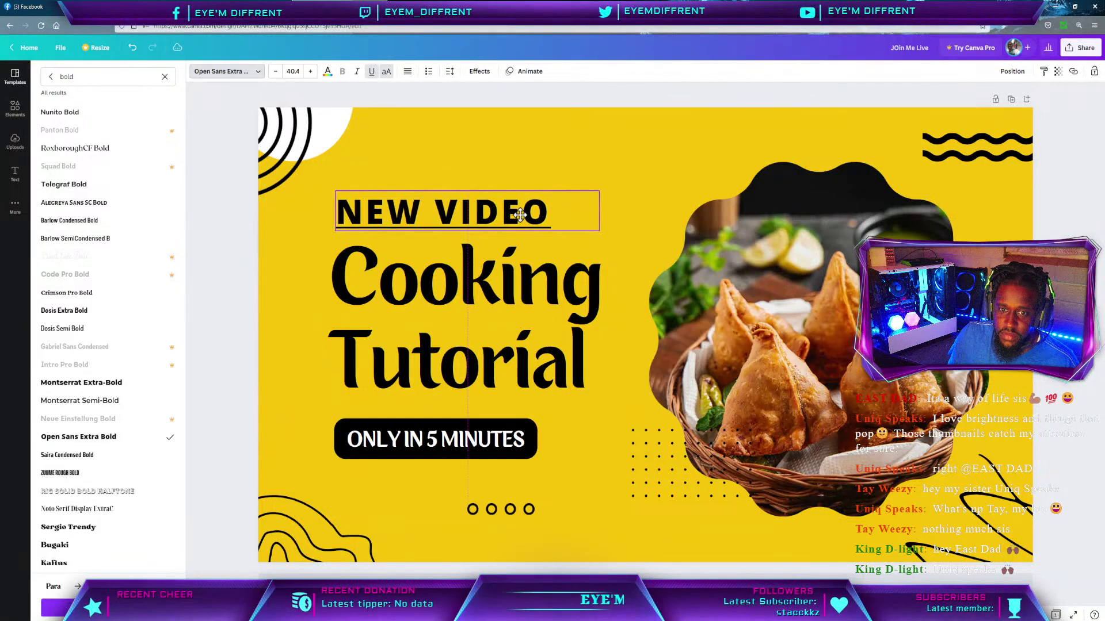
Try the Glitch and Neon text effects on the "NEW VIDEO" text.
click(485, 75)
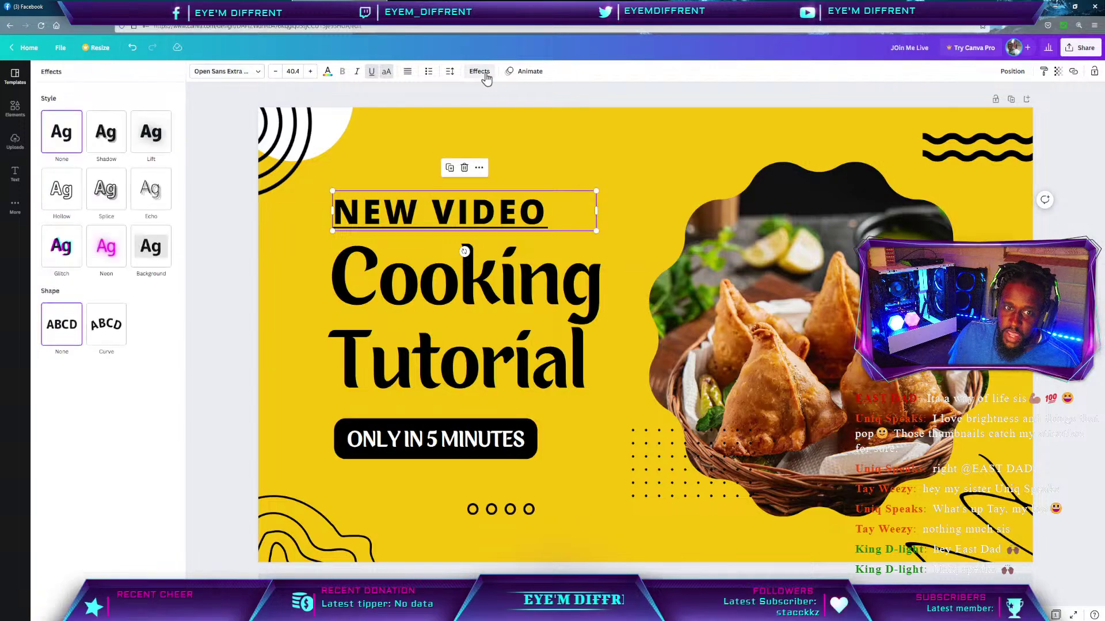
click(64, 255)
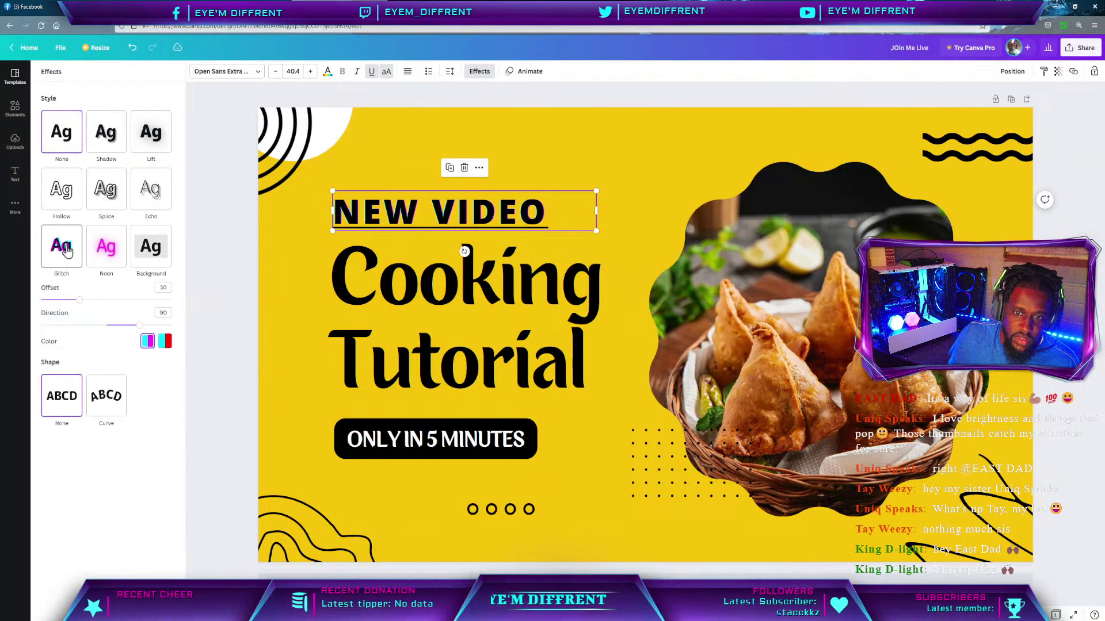
click(112, 253)
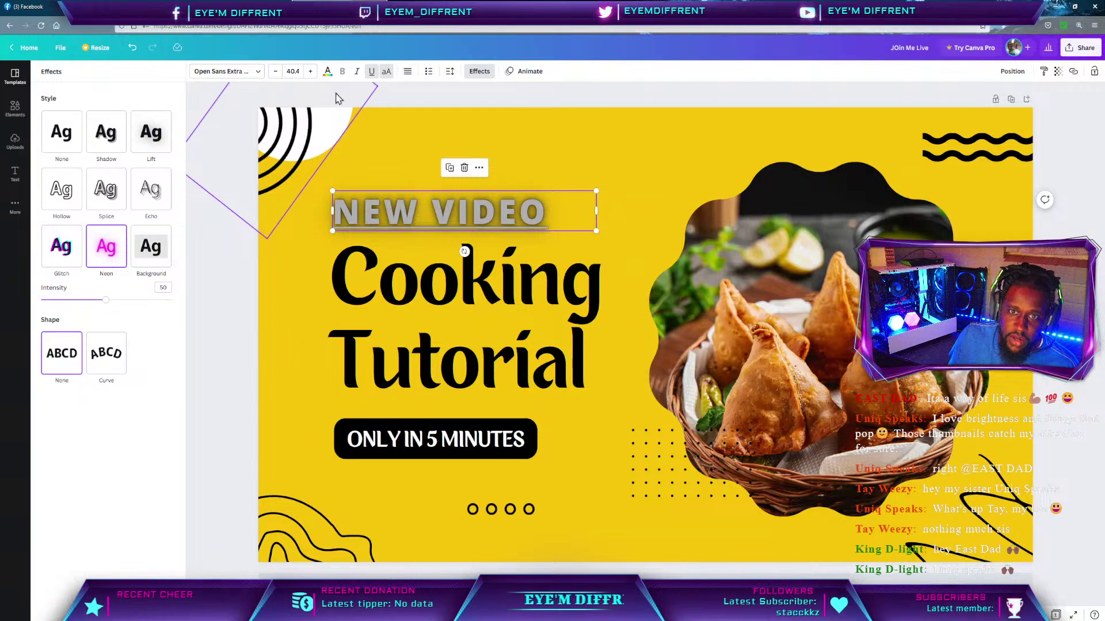
Try red, light blue, yellow, black and grey on the "NEW VIDEO" text, and settle on dark green.
click(328, 72)
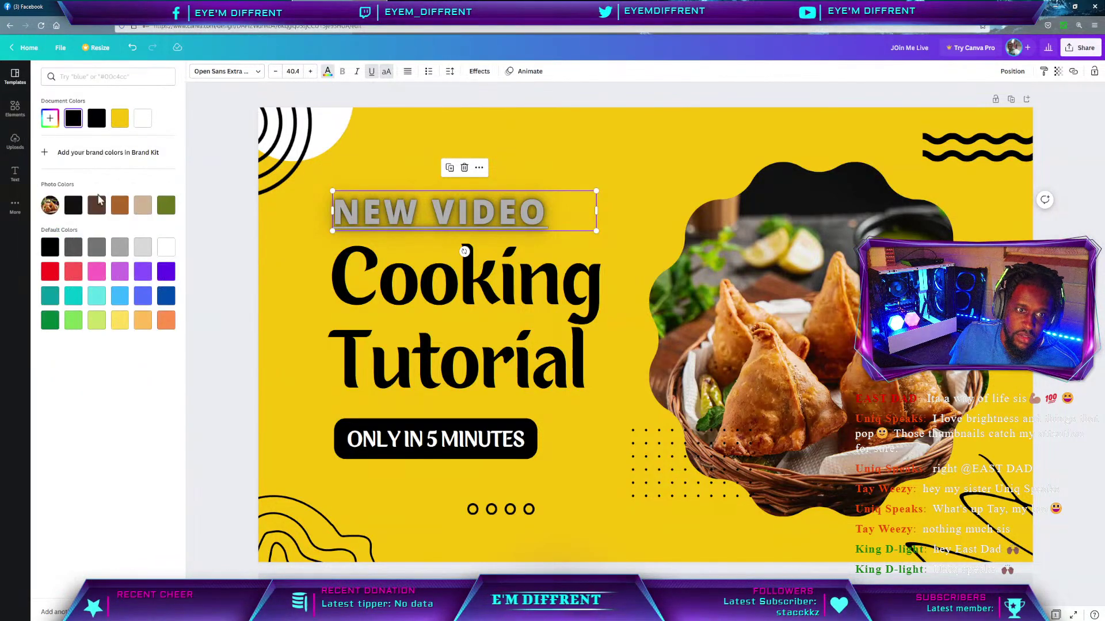
click(50, 271)
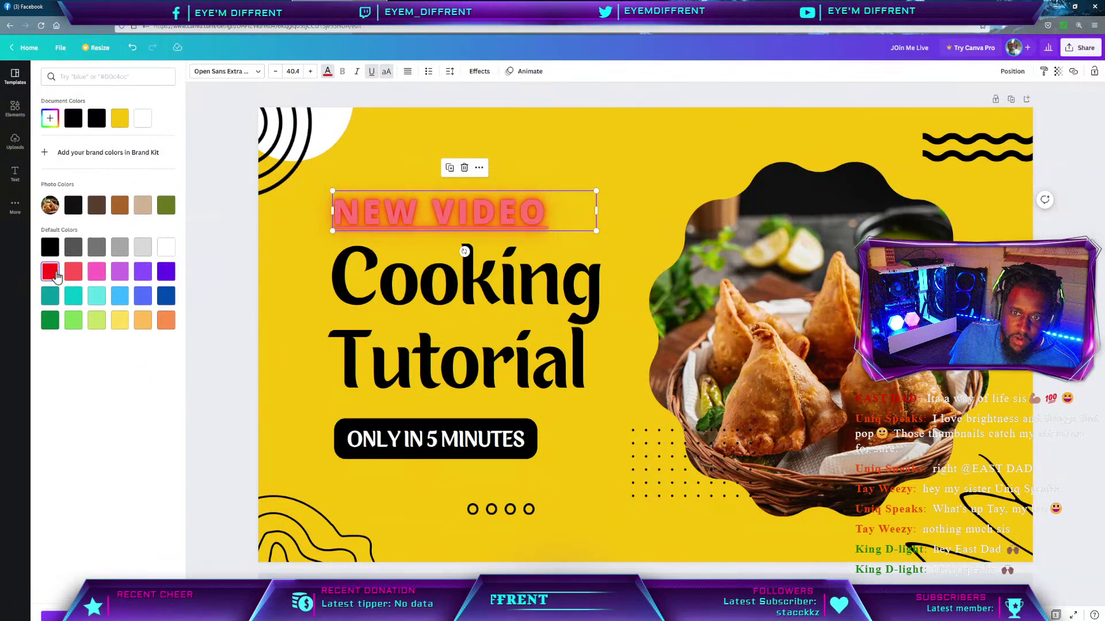
click(118, 303)
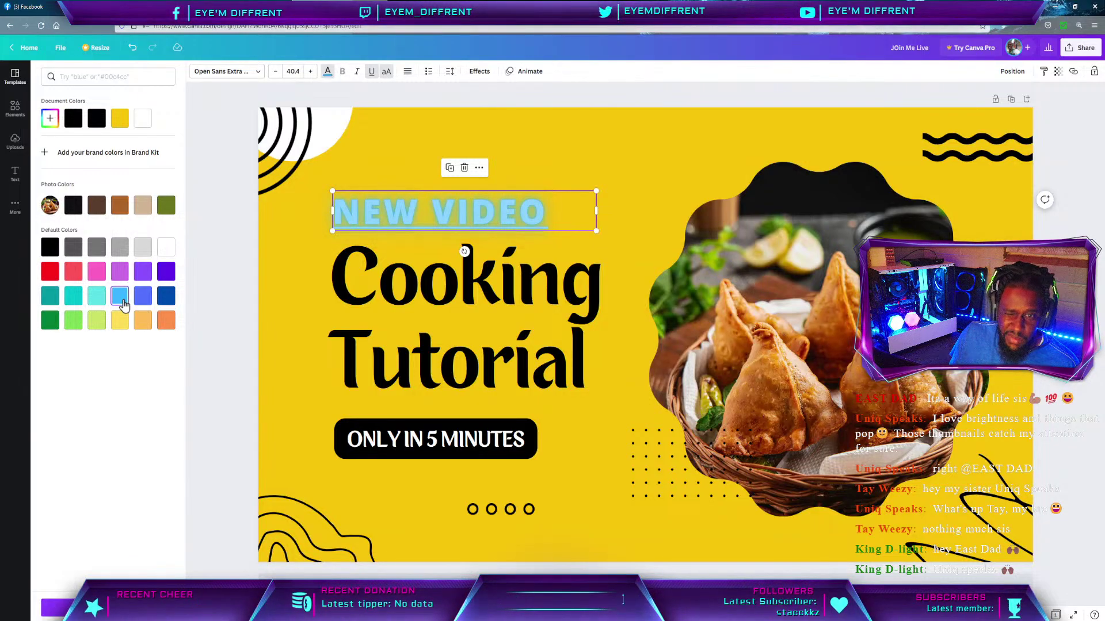
click(122, 324)
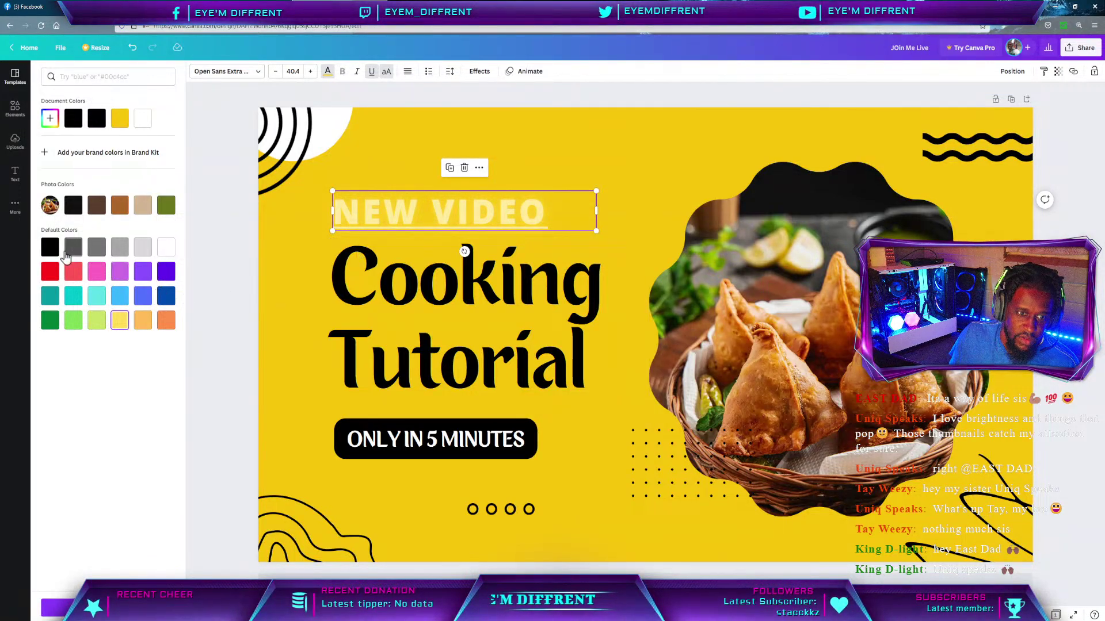
click(56, 254)
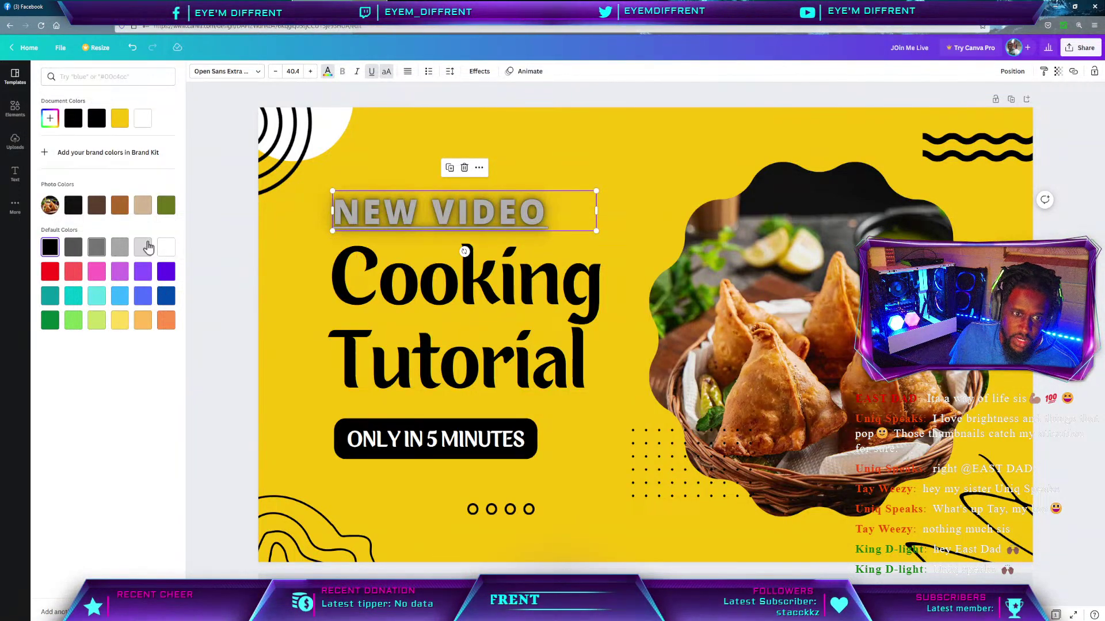
click(97, 249)
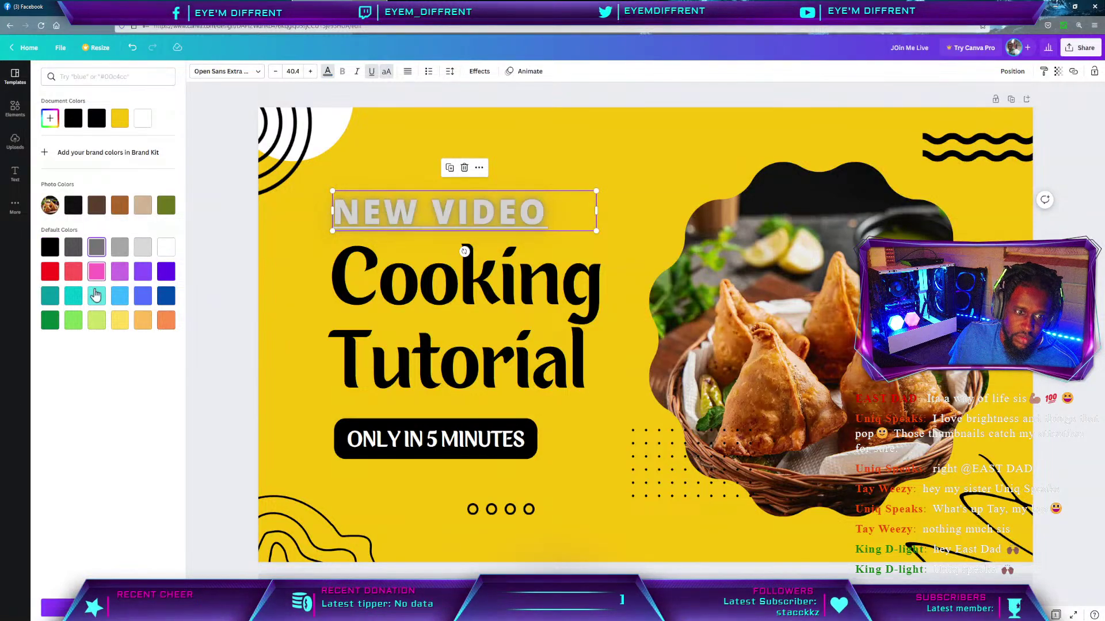
click(56, 320)
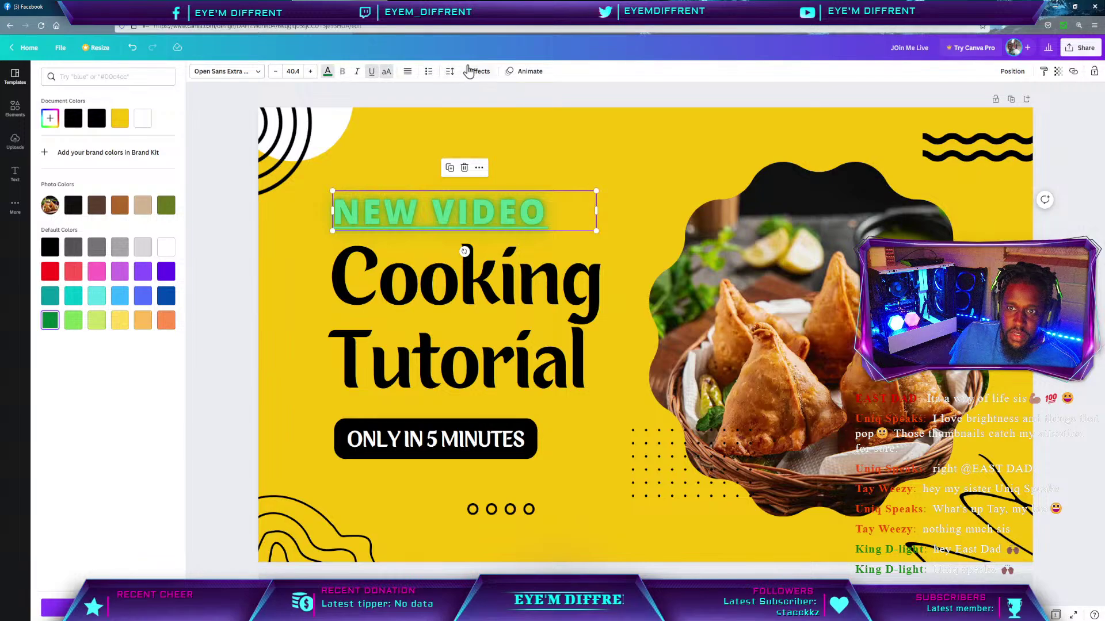
Replace the Neon effect on the "NEW VIDEO" text with a Background effect coloured white.
click(473, 72)
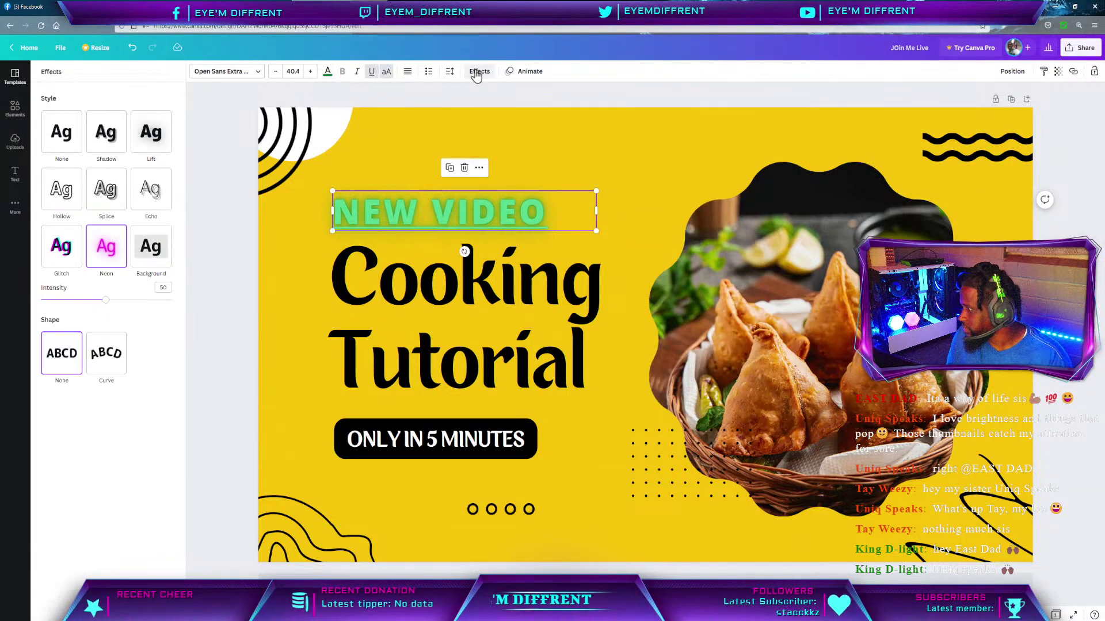
click(153, 255)
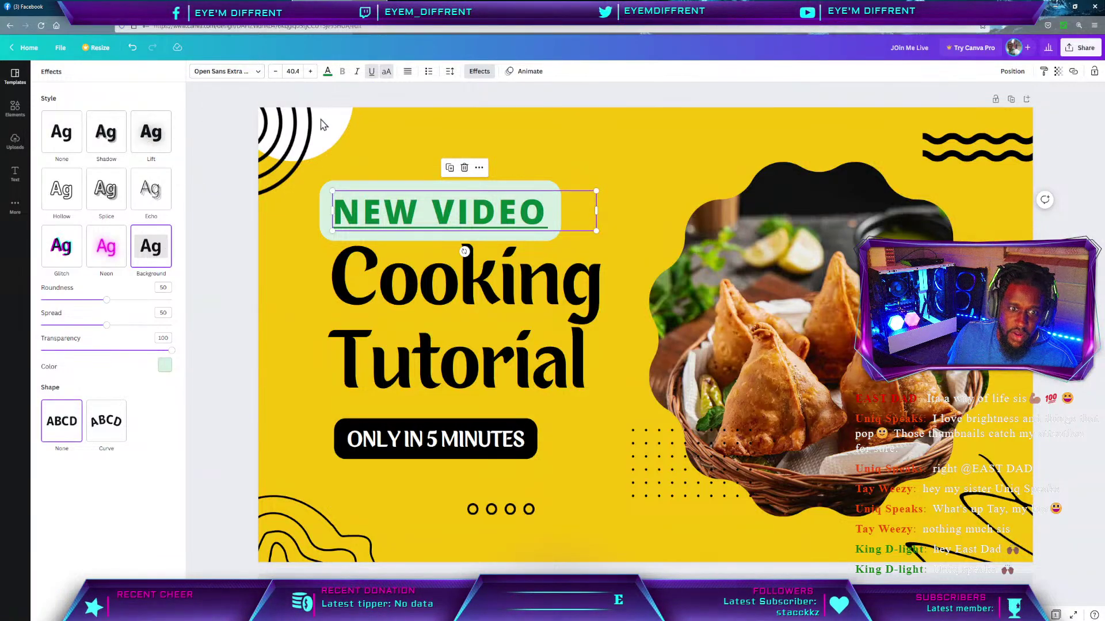
click(164, 365)
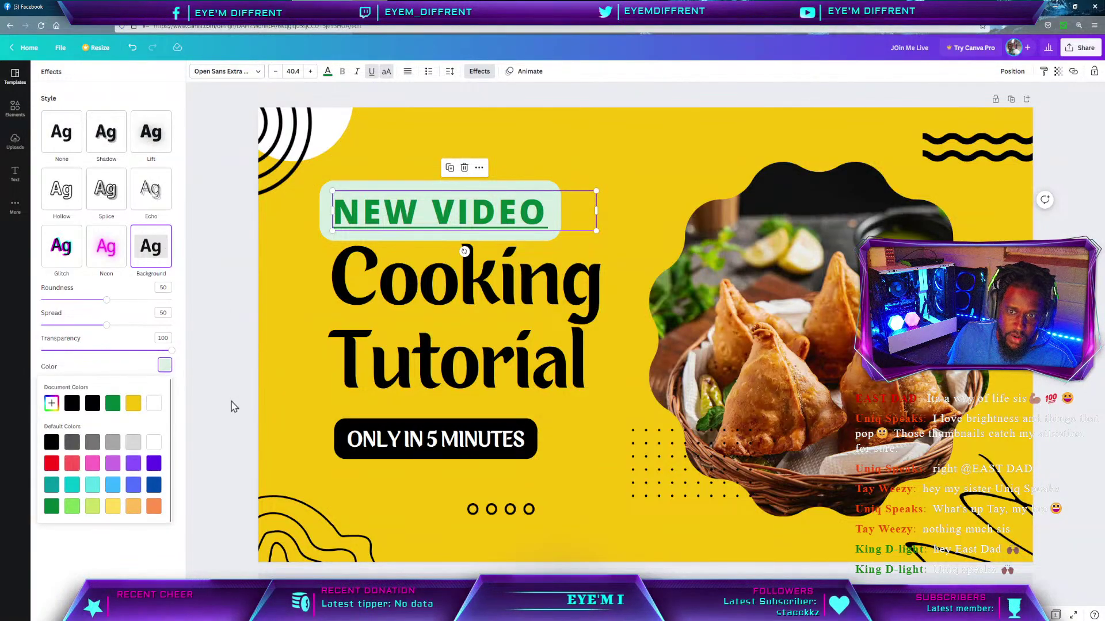
click(153, 405)
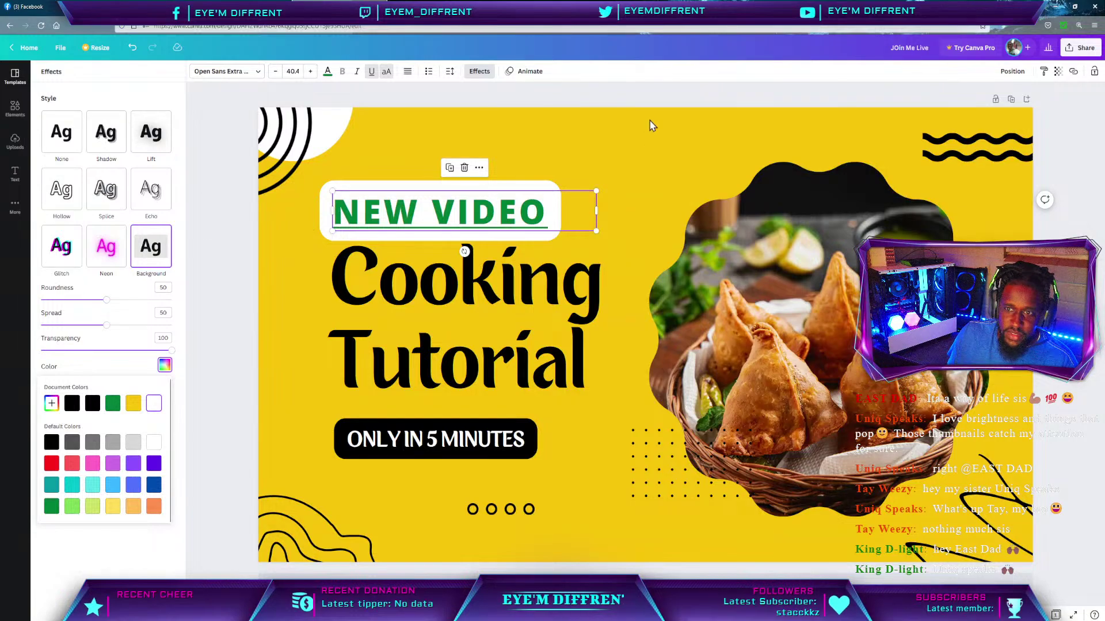
click(626, 145)
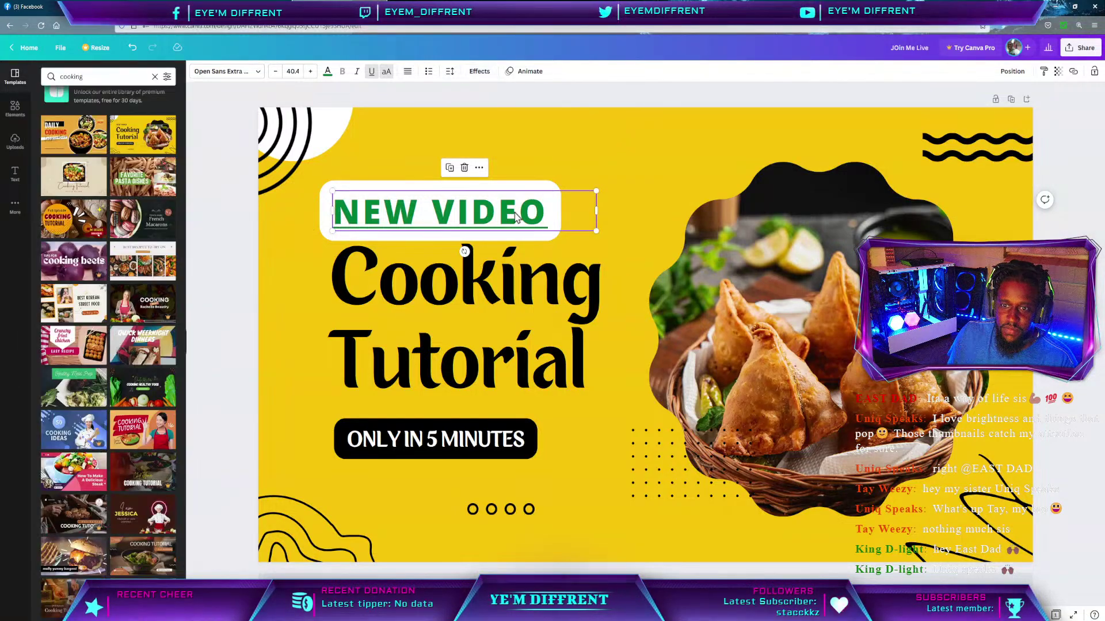
click(583, 490)
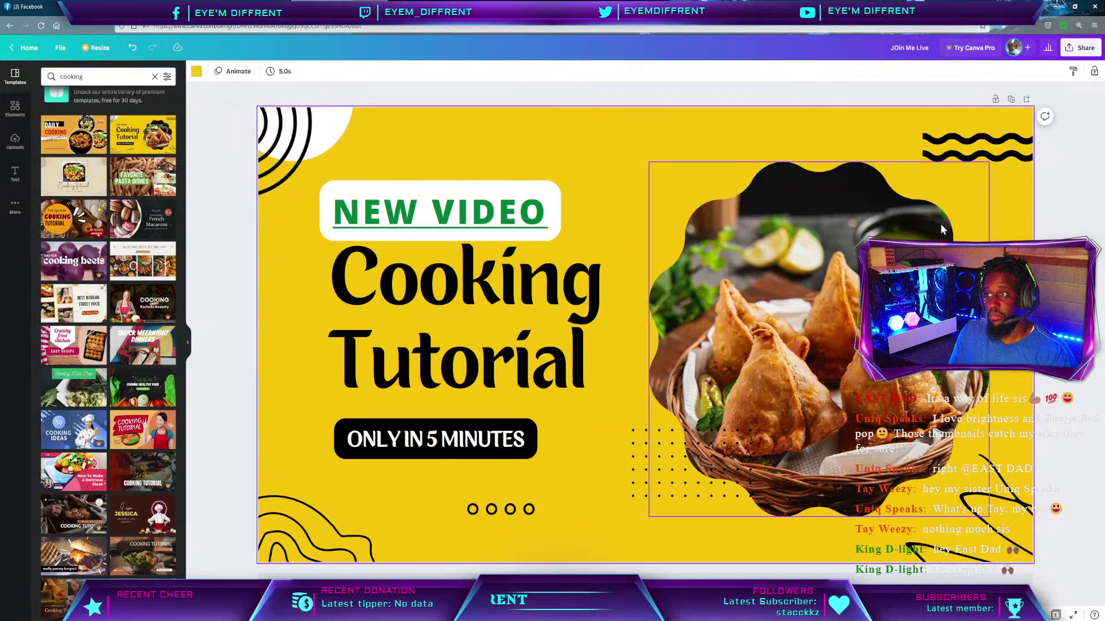
Delete the samosa photo from its scalloped frame and remove the dotted pattern overlapping the frame.
click(808, 325)
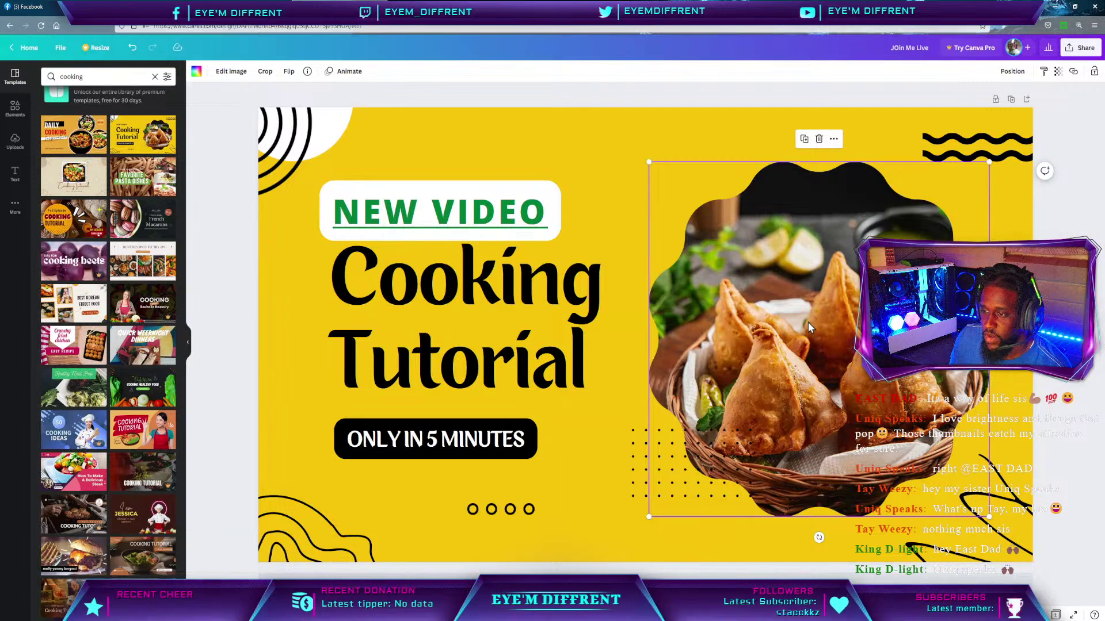
key(Delete)
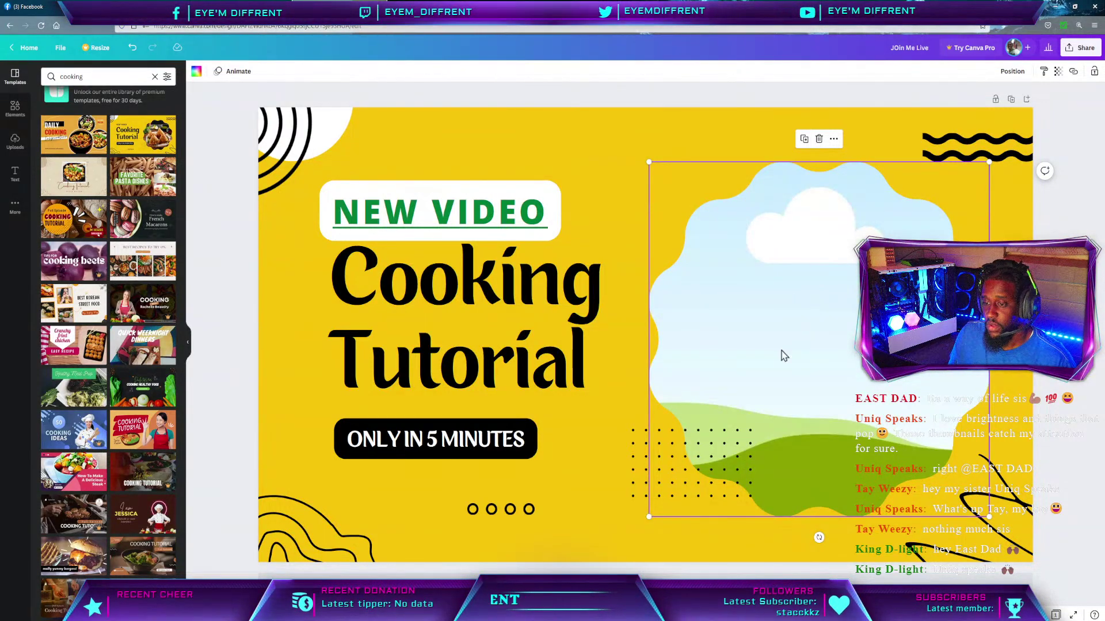
click(699, 475)
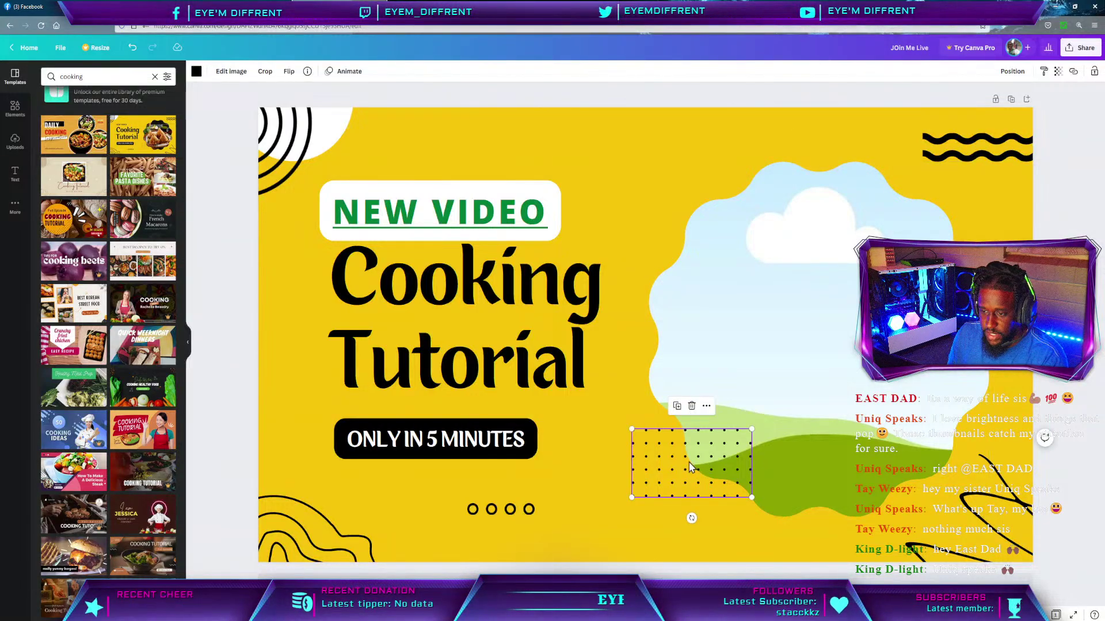
key(Delete)
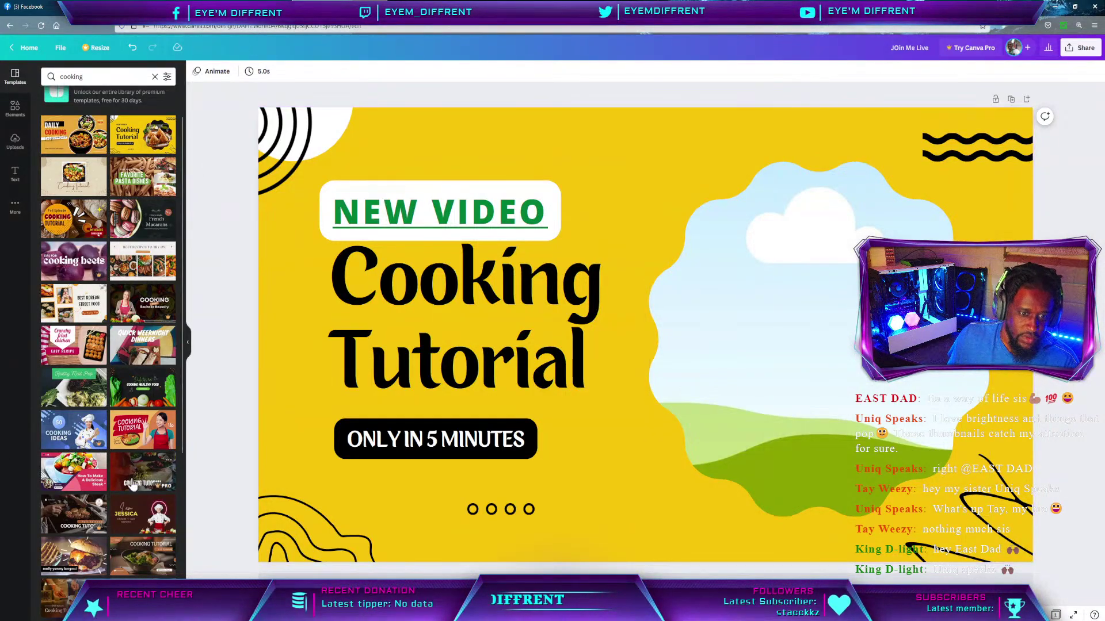
Add the pointing-hand shape between the title and the scalloped frame and rotate it to point diagonally up at the frame.
click(15, 109)
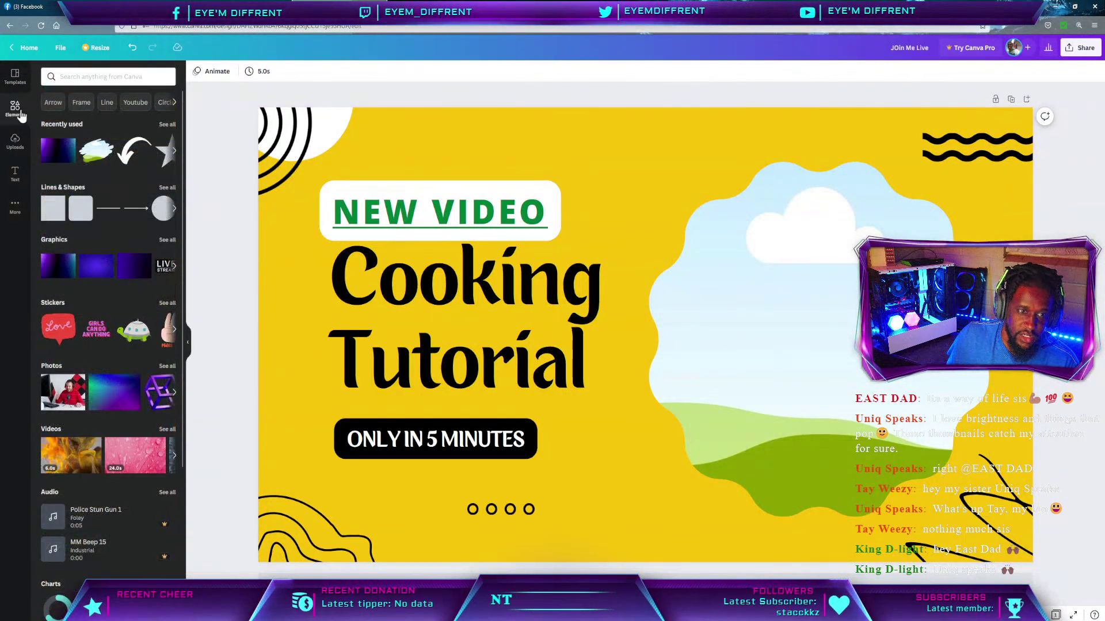
click(167, 189)
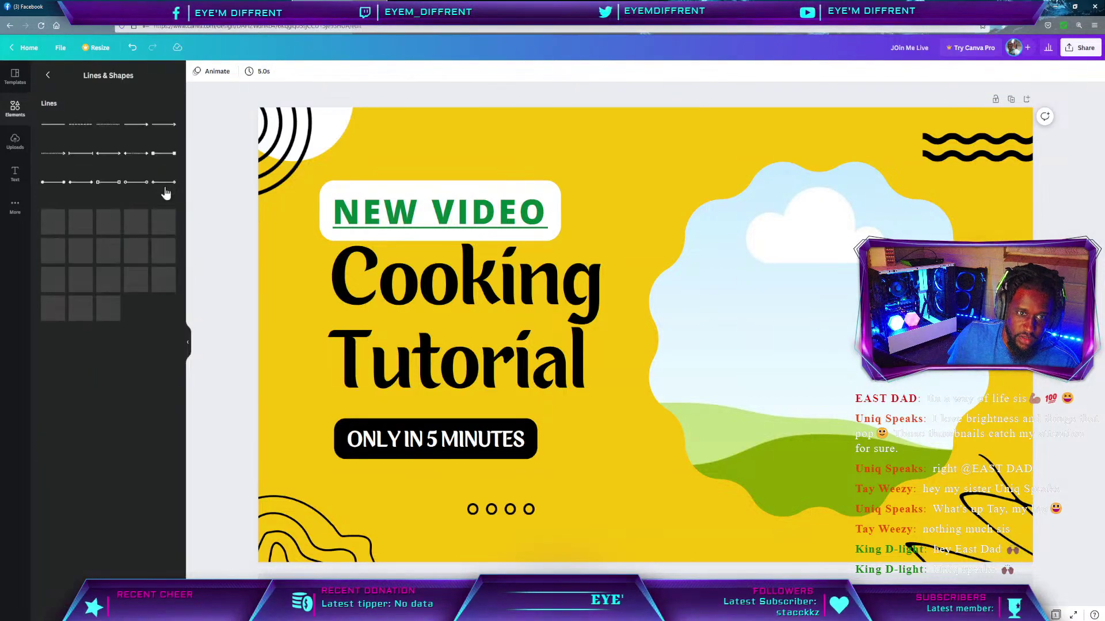
scroll(106, 408, down, 2)
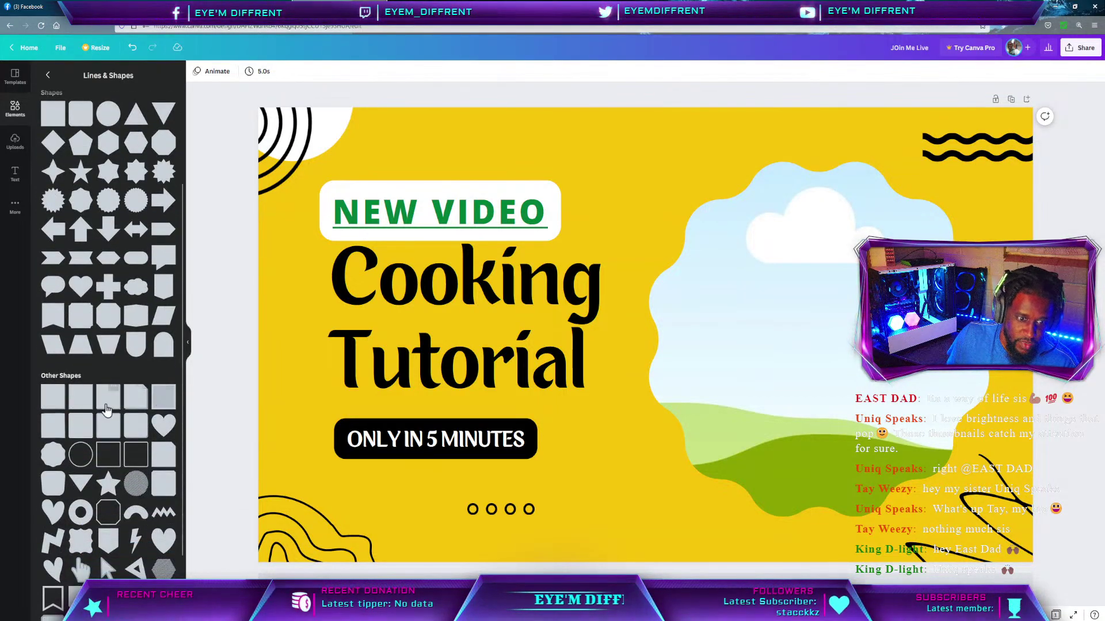
scroll(106, 409, down, 3)
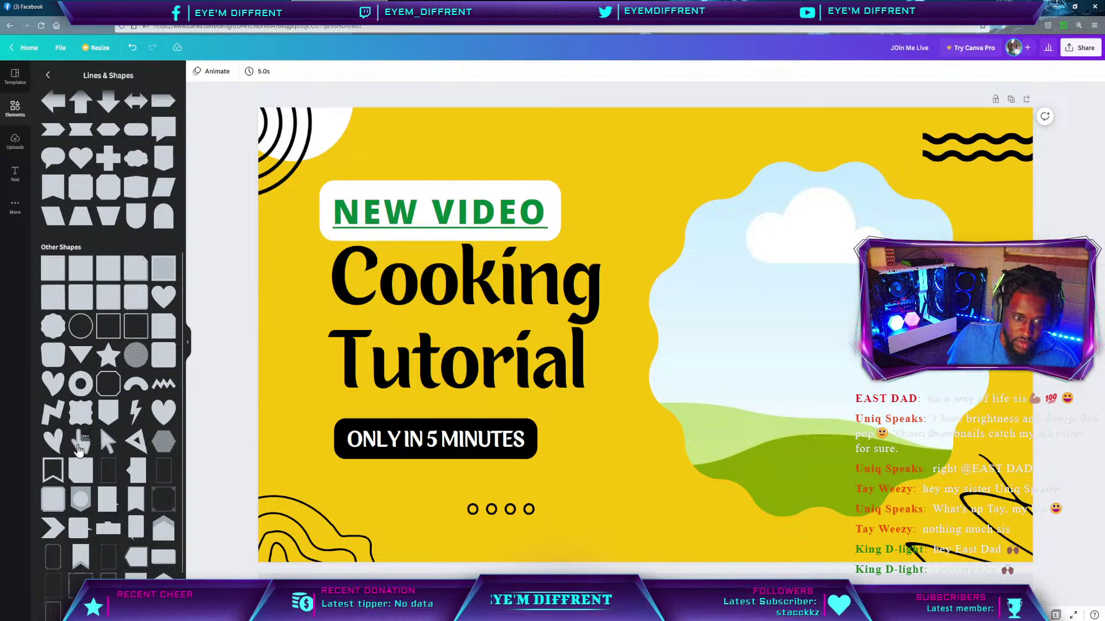
click(79, 449)
drag(653, 399, 661, 478)
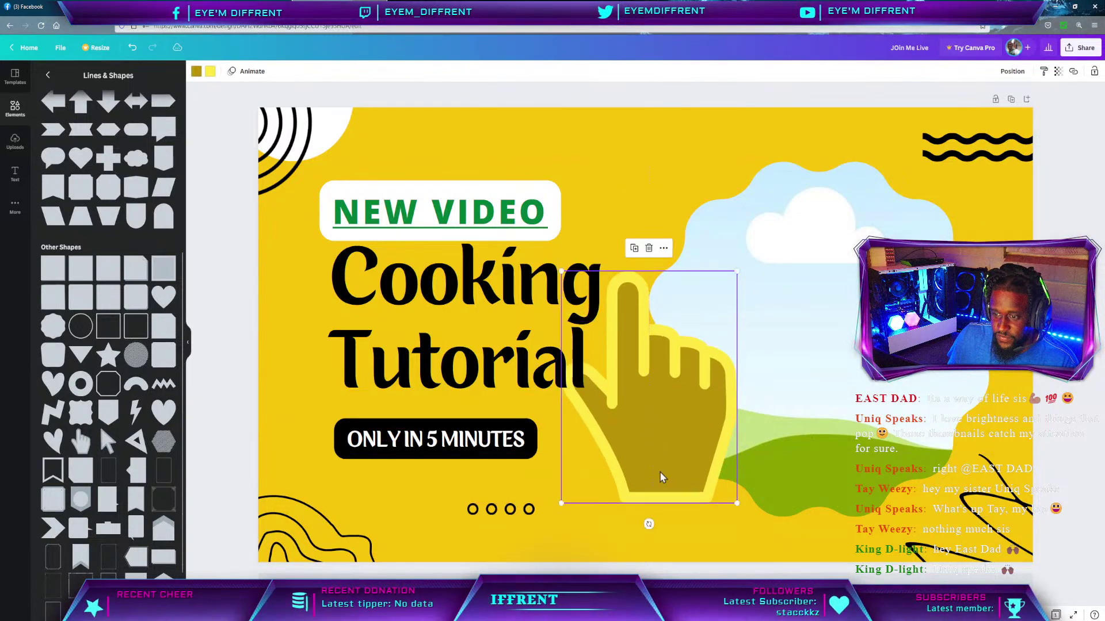
drag(649, 524, 557, 485)
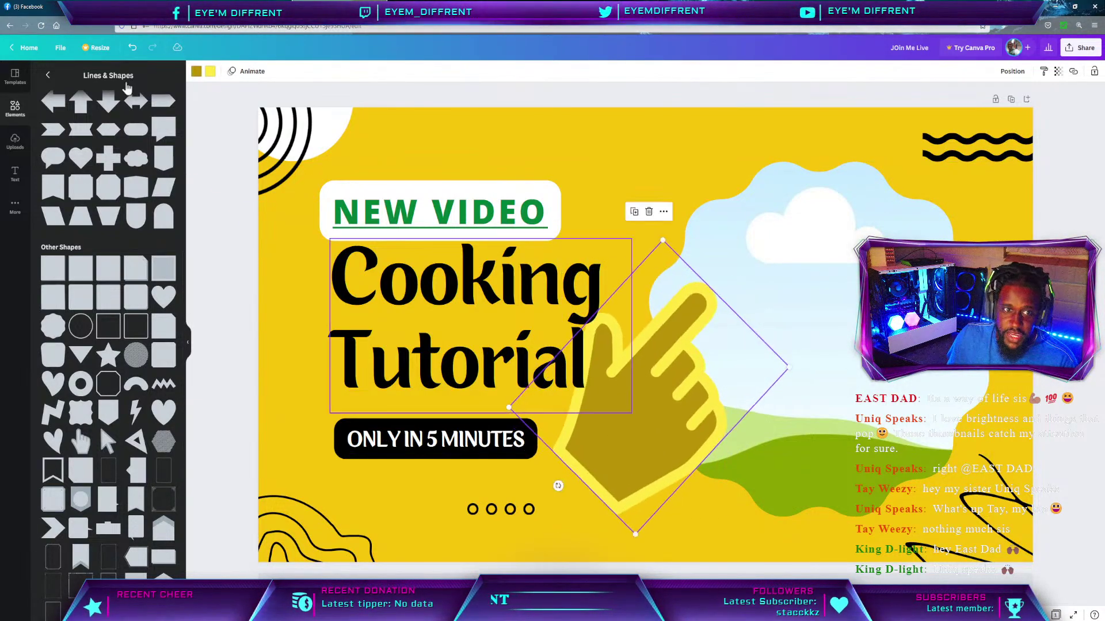
Search the elements library for "frying pan".
scroll(90, 198, up, 6)
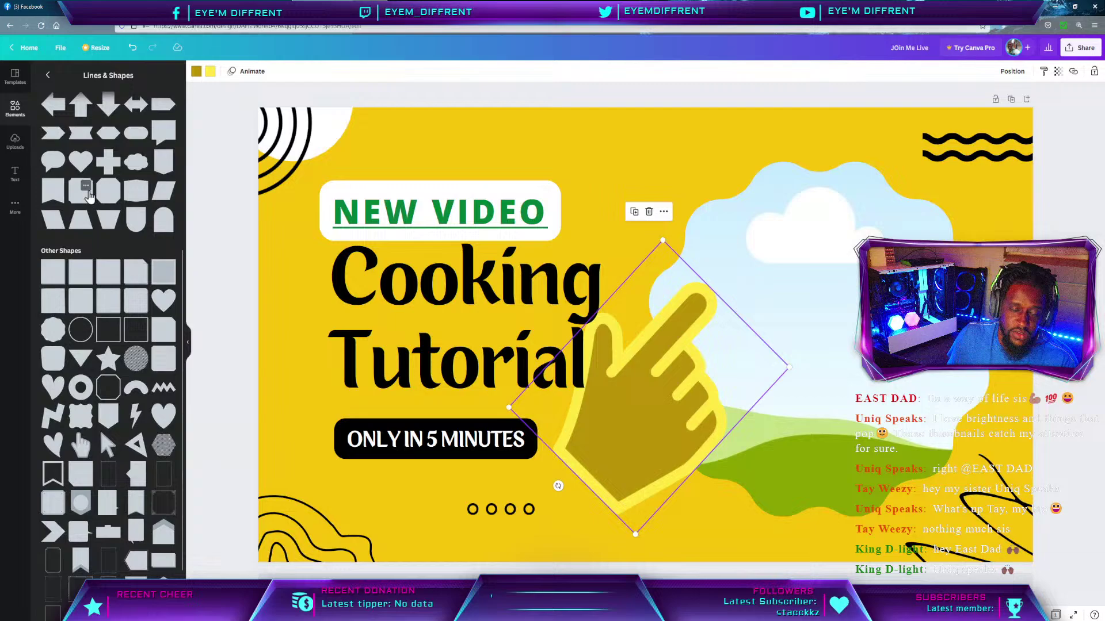
click(50, 76)
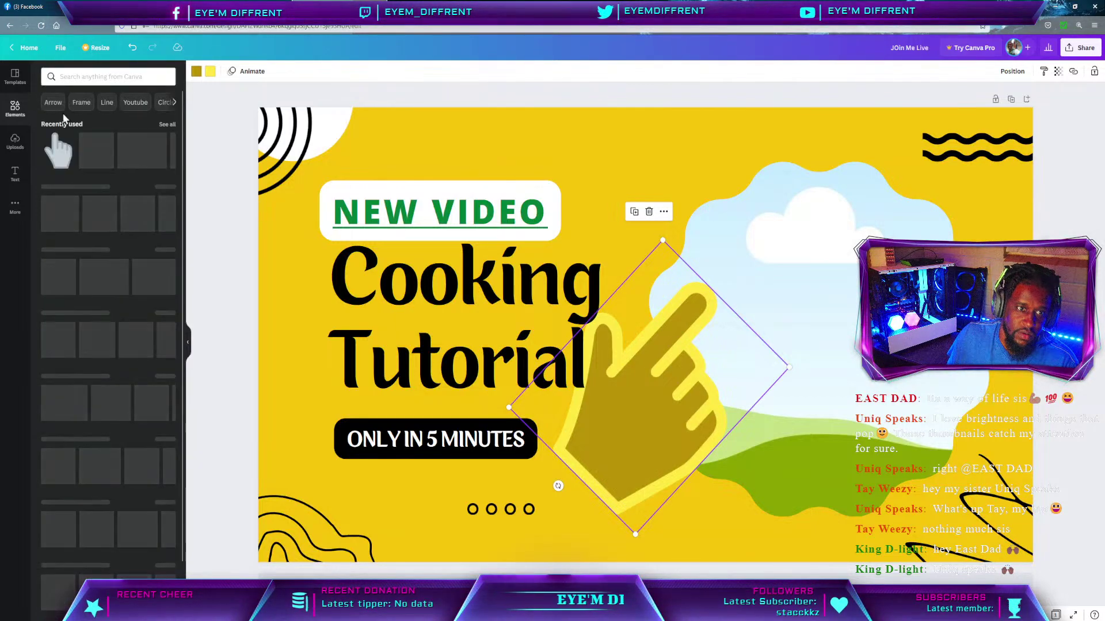
click(91, 81)
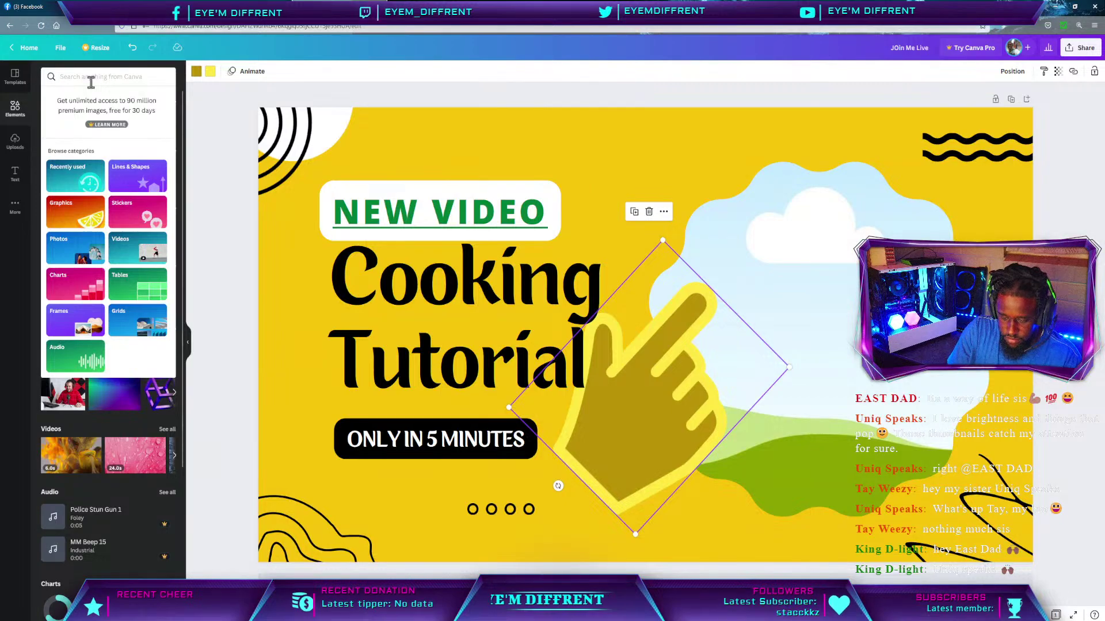
text(frying)
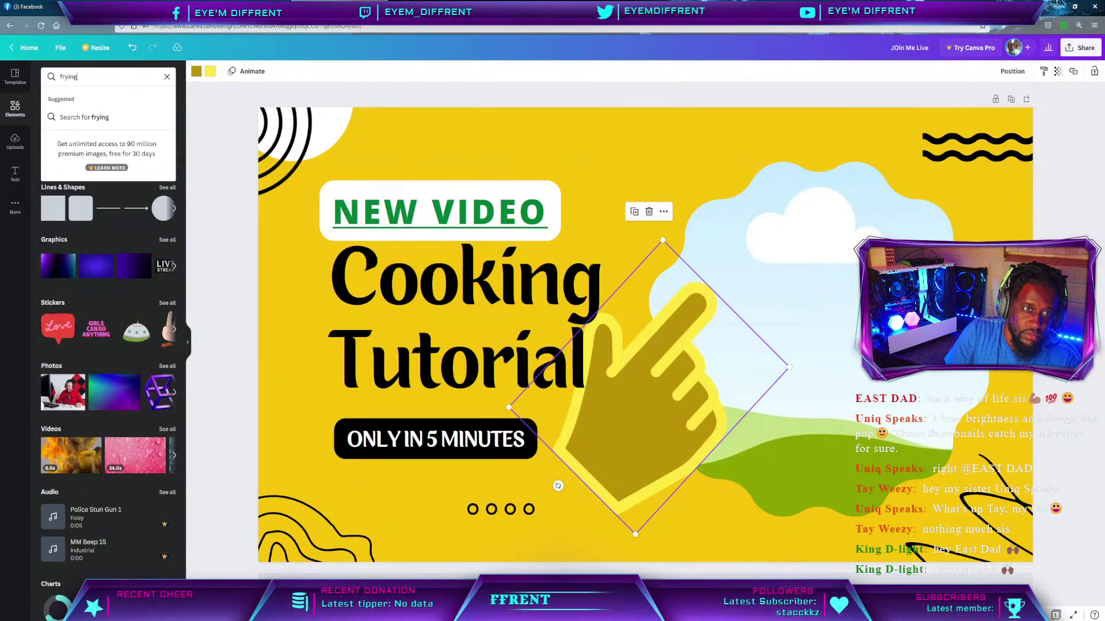
text( pan)
click(91, 134)
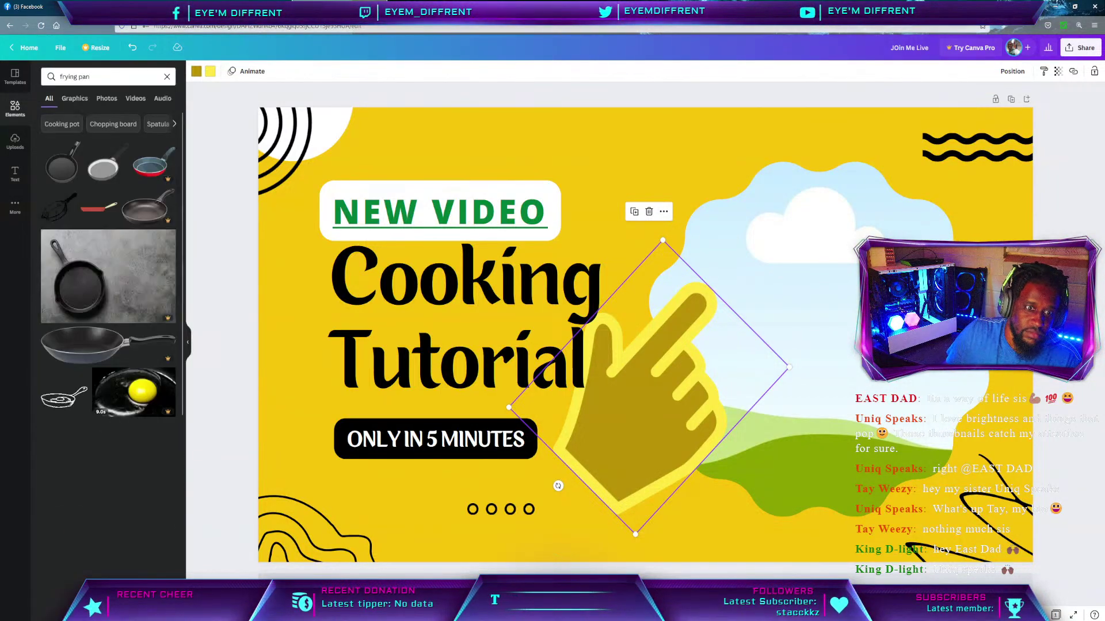
Add the grey frying pan illustration and place it above the pointing hand at the thumbnail's upper edge.
click(108, 168)
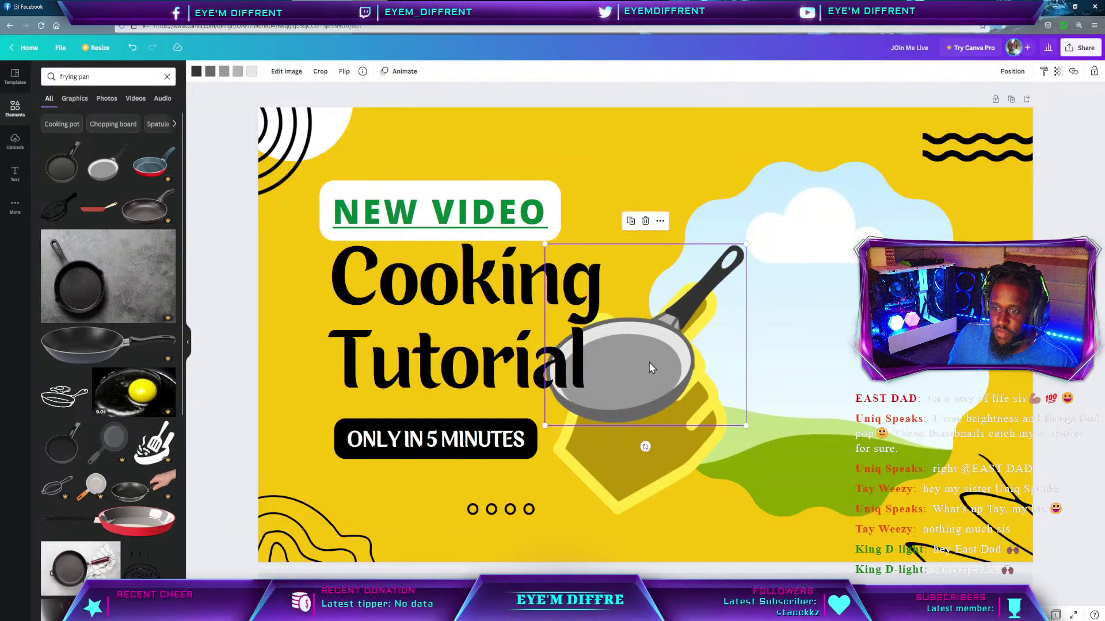
drag(649, 362, 672, 200)
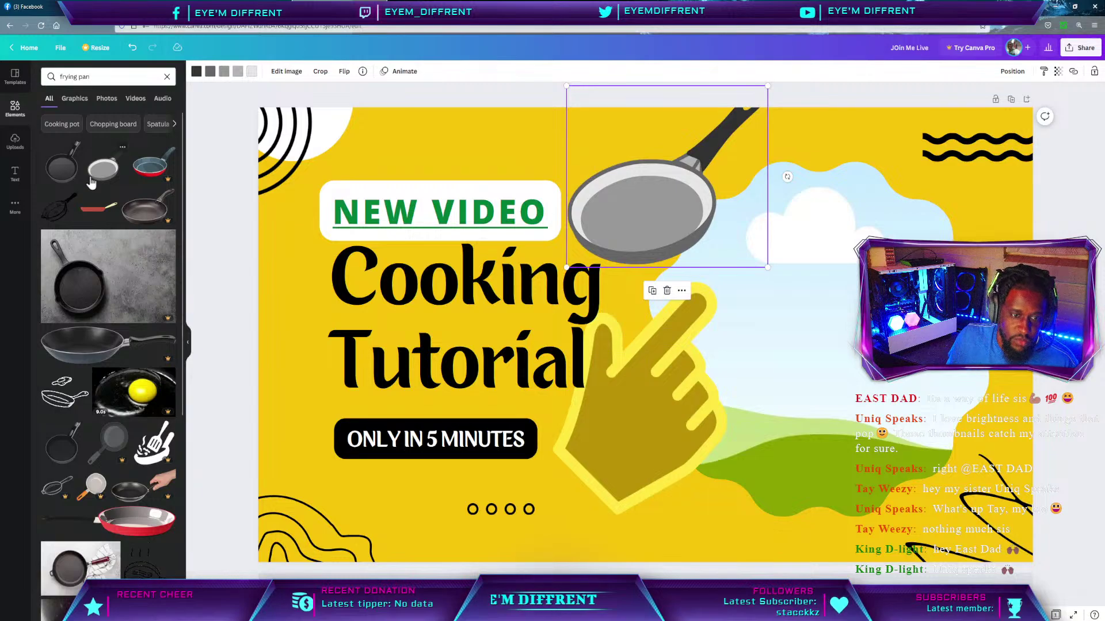
Add the red frying pan image and try moving it over the scalloped frame.
scroll(95, 190, down, 5)
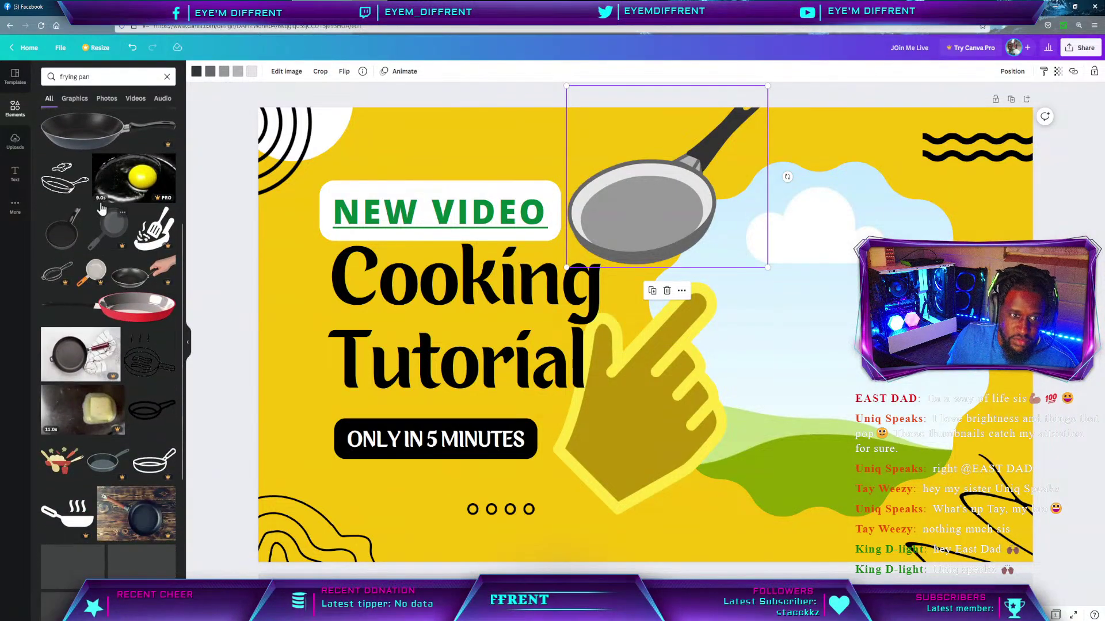
scroll(101, 209, down, 1)
click(136, 265)
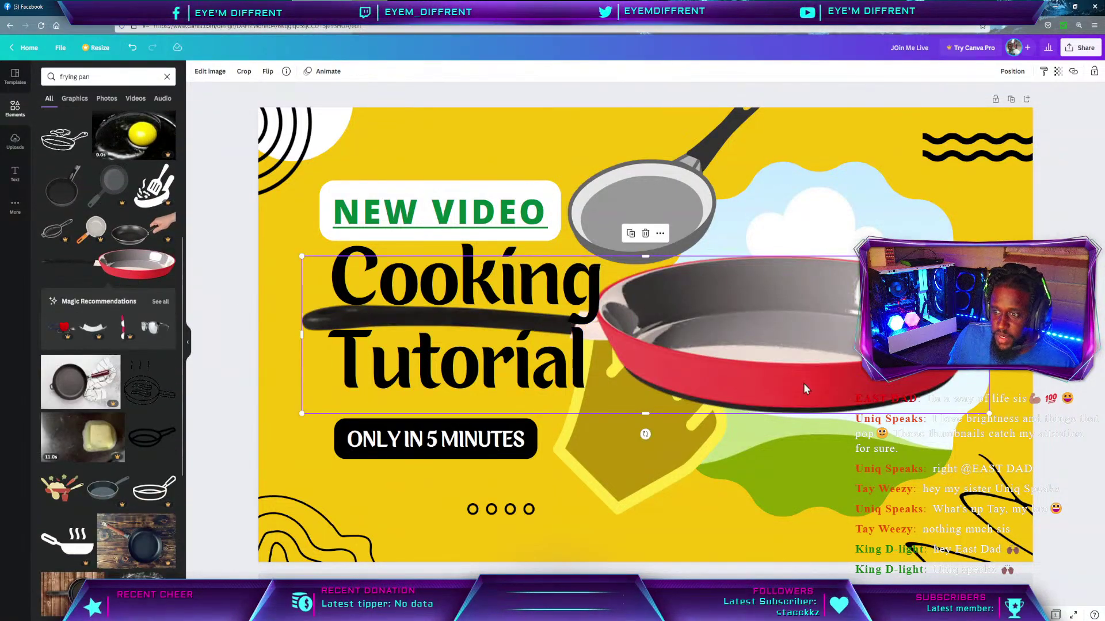
drag(804, 383, 831, 382)
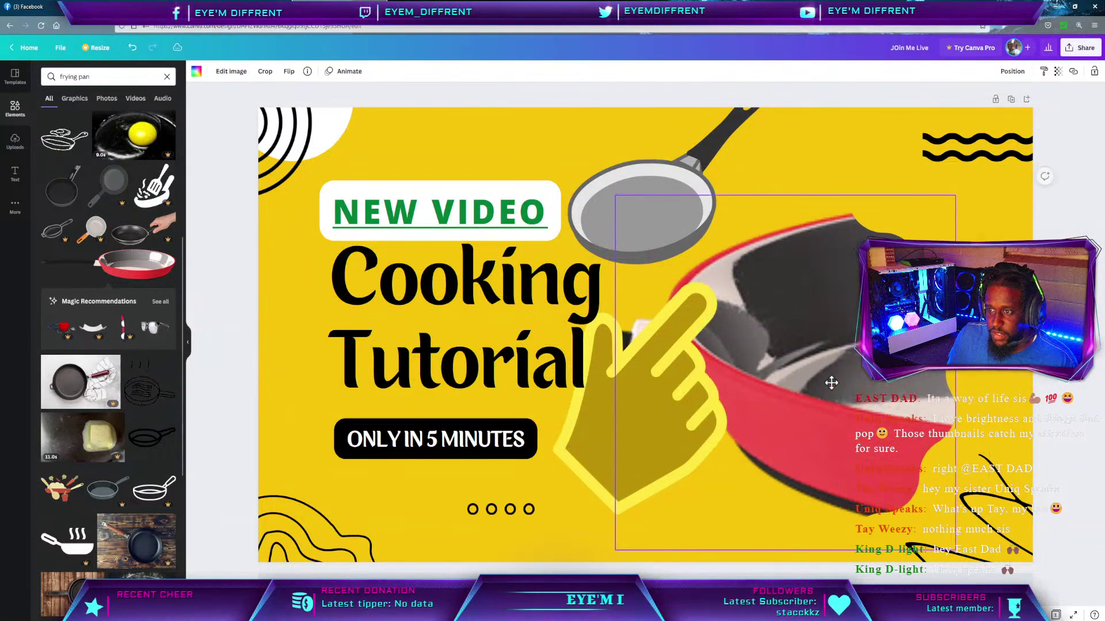
Undo placing the red pan inside the scalloped frame and move the pan down to the thumbnail's lower edge.
click(133, 51)
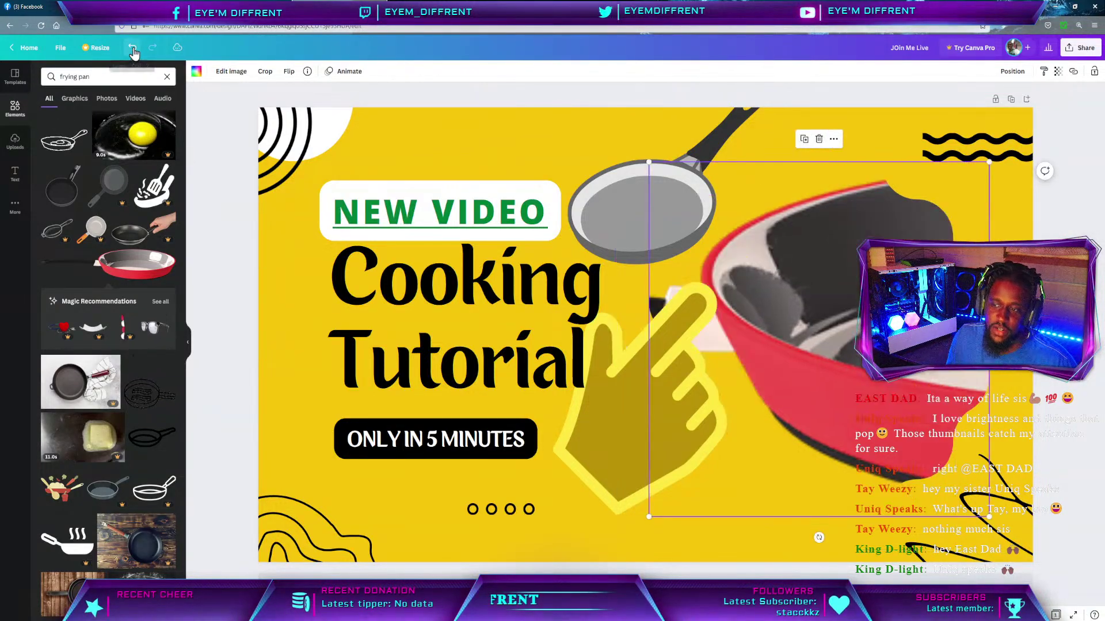
click(133, 50)
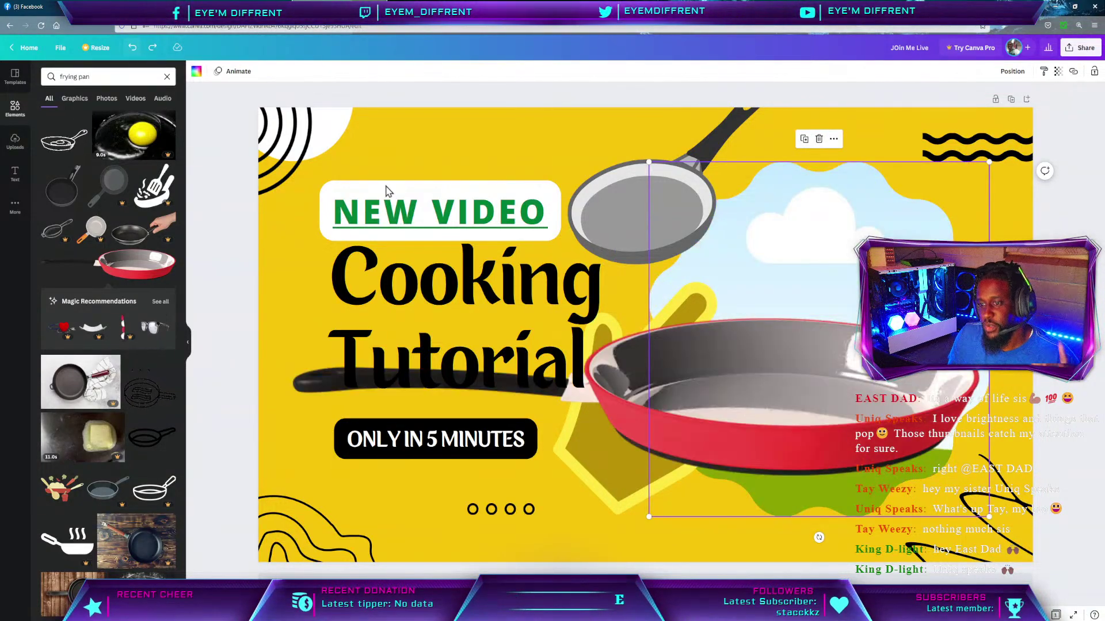
click(760, 449)
drag(762, 449, 630, 451)
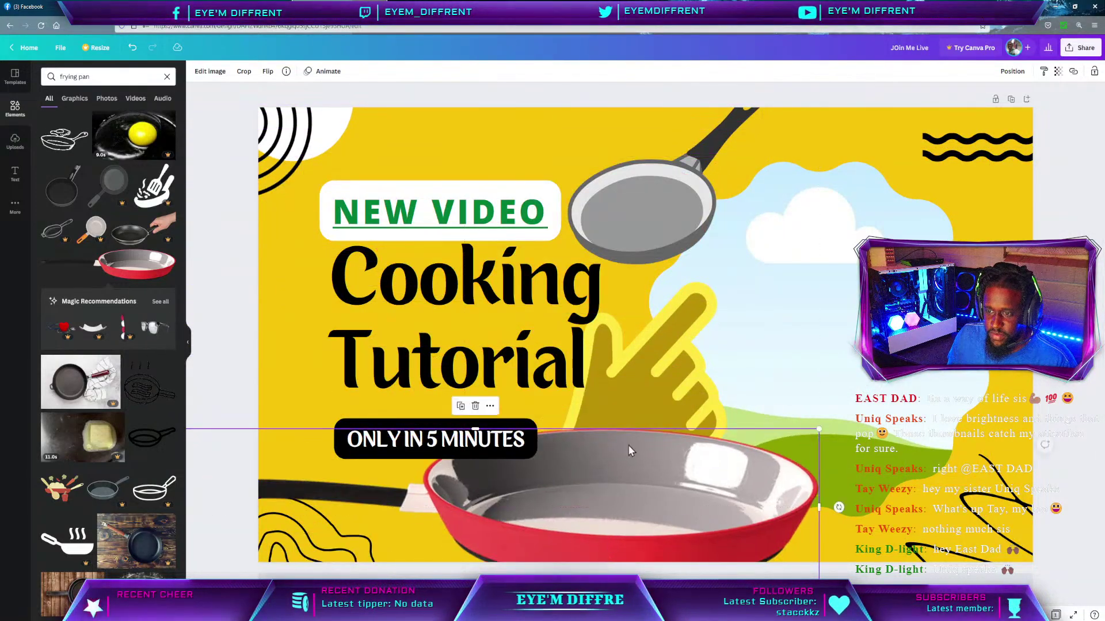
Delete the pointing hand and the grey frying pan from the thumbnail.
click(639, 392)
key(Delete)
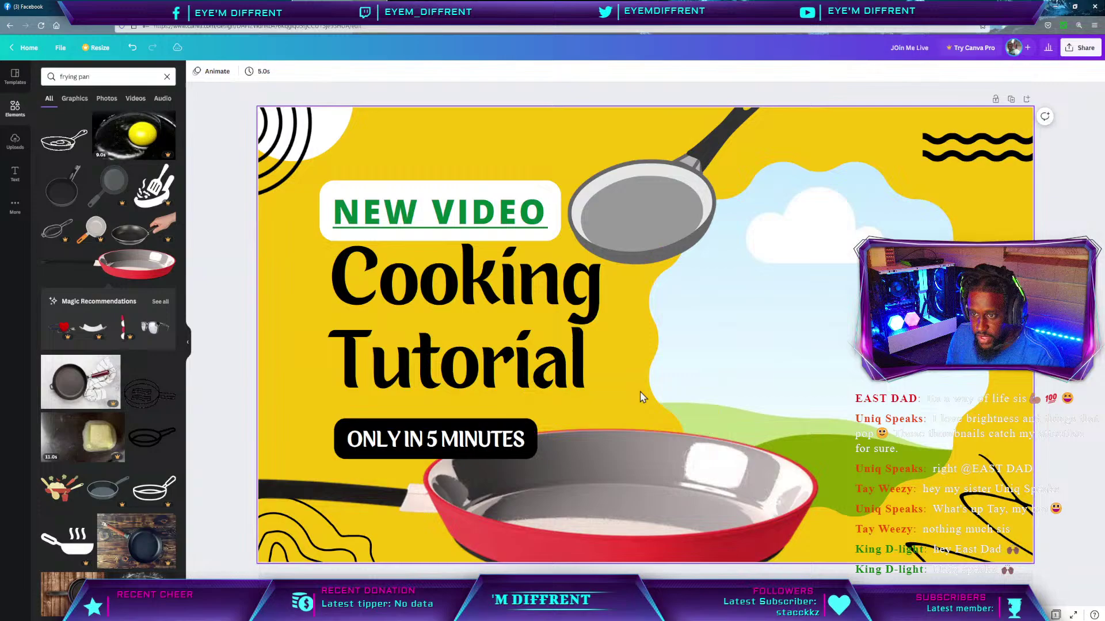
click(640, 219)
key(Delete)
Shrink the red frying pan and place it just below the "ONLY IN 5 MINUTES" label, overlapping the frame's lower edge.
click(641, 529)
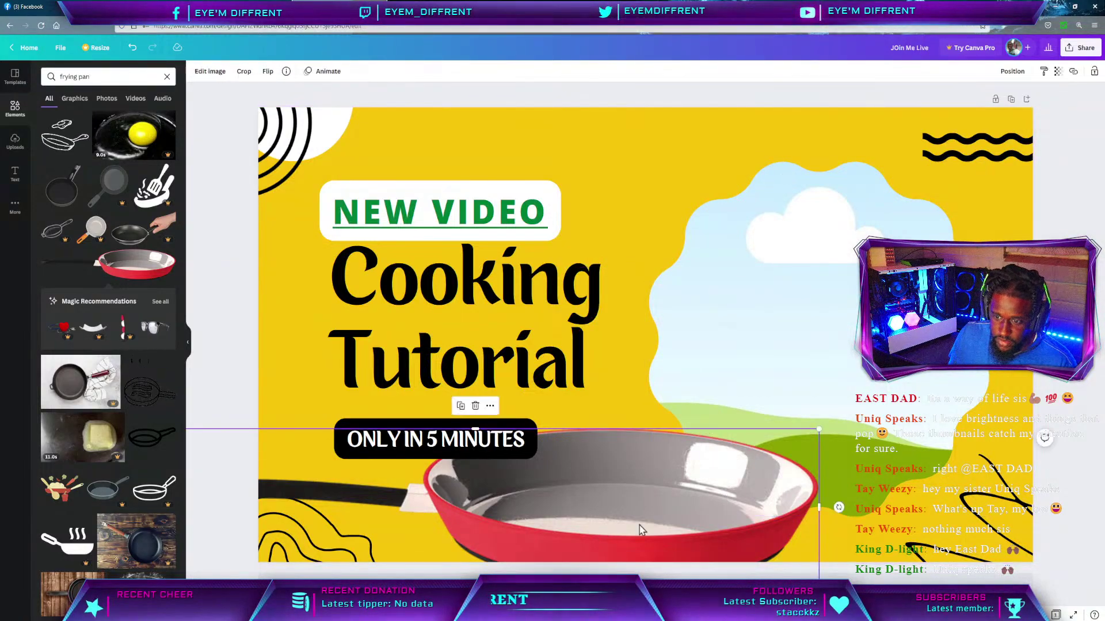
drag(819, 428, 569, 482)
drag(497, 510, 654, 497)
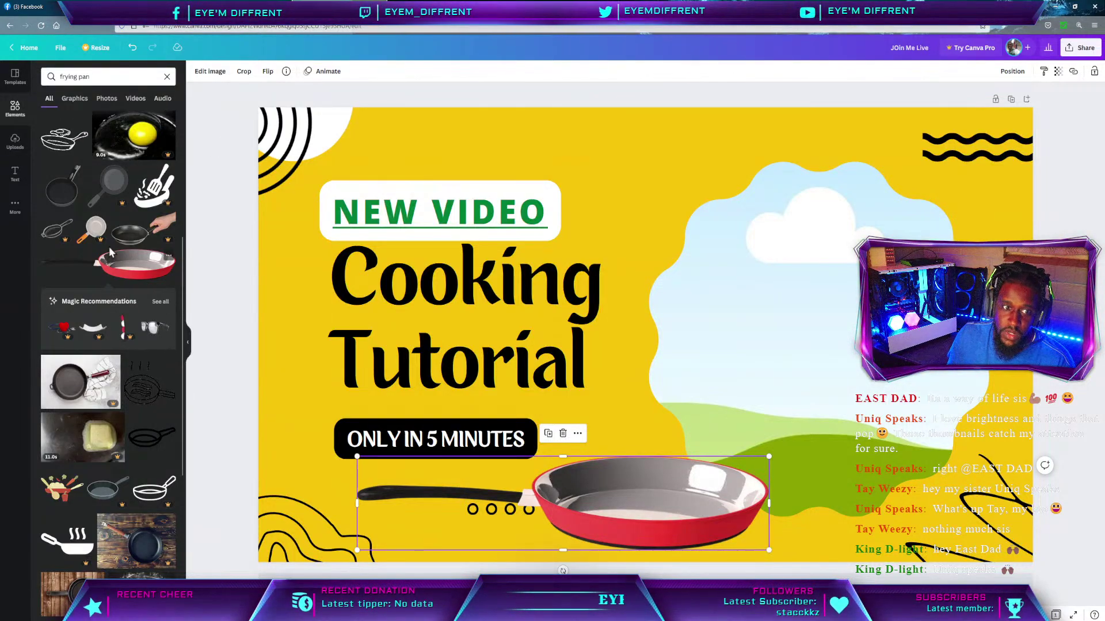
Try the white outlined frying pan drawing on the thumbnail and remove it again.
click(60, 147)
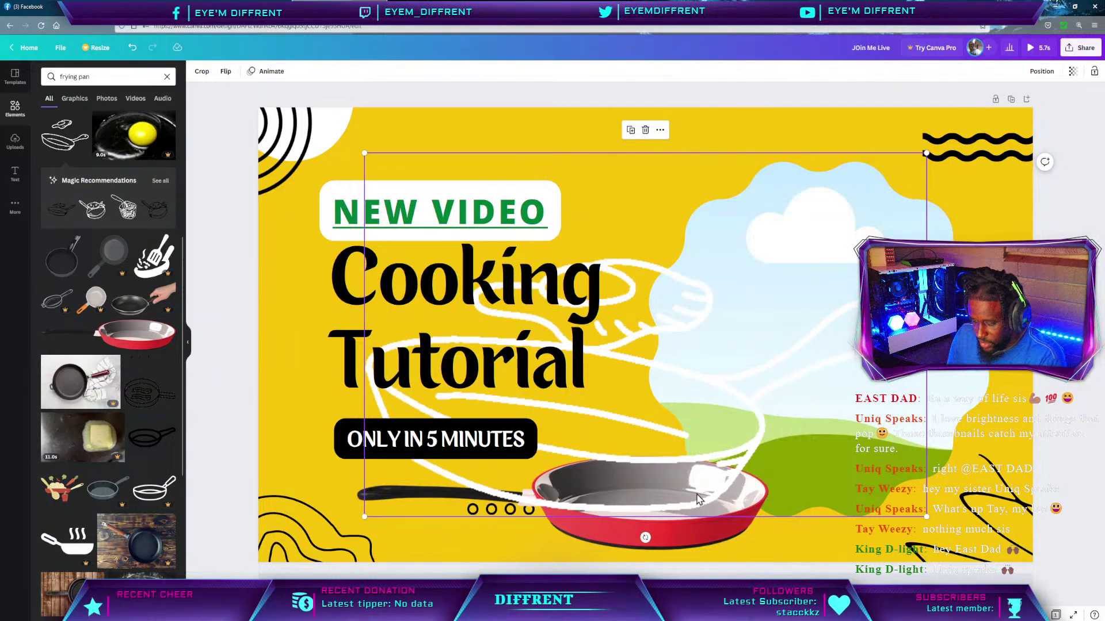
key(Delete)
scroll(86, 247, up, 5)
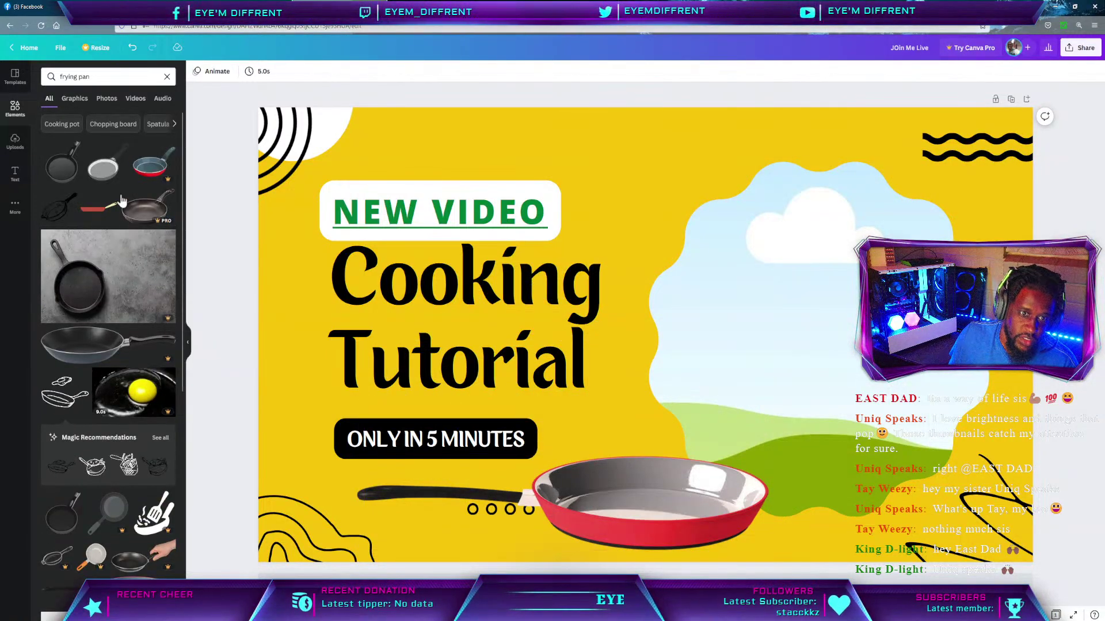
Add the grey frying pan beside the "NEW VIDEO" text and colour its handle violet and its underside dark red.
click(104, 178)
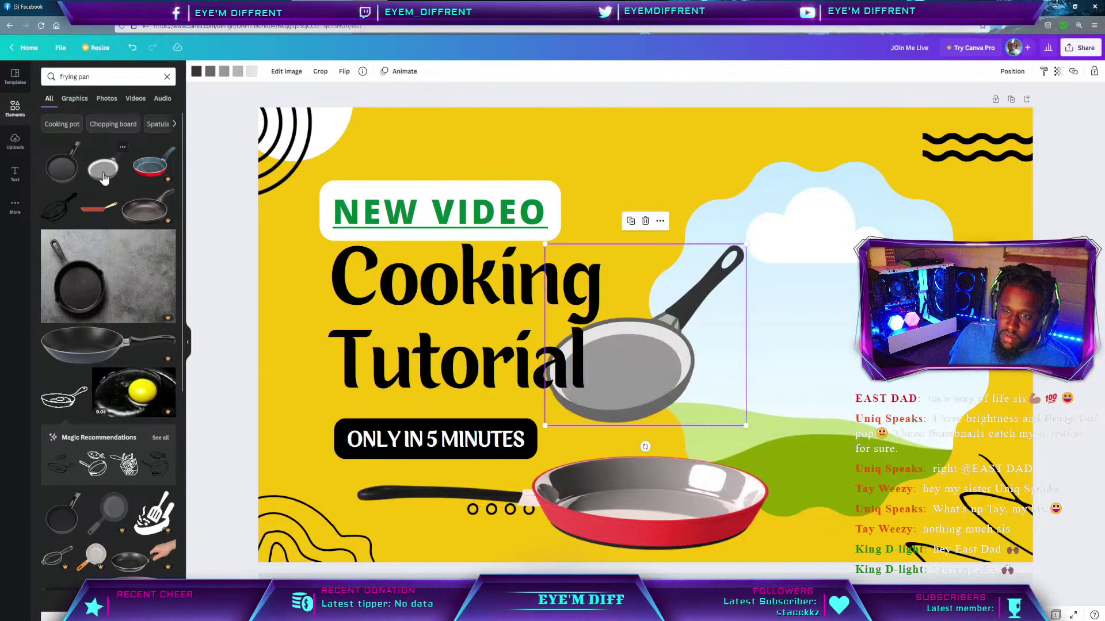
drag(654, 376, 679, 251)
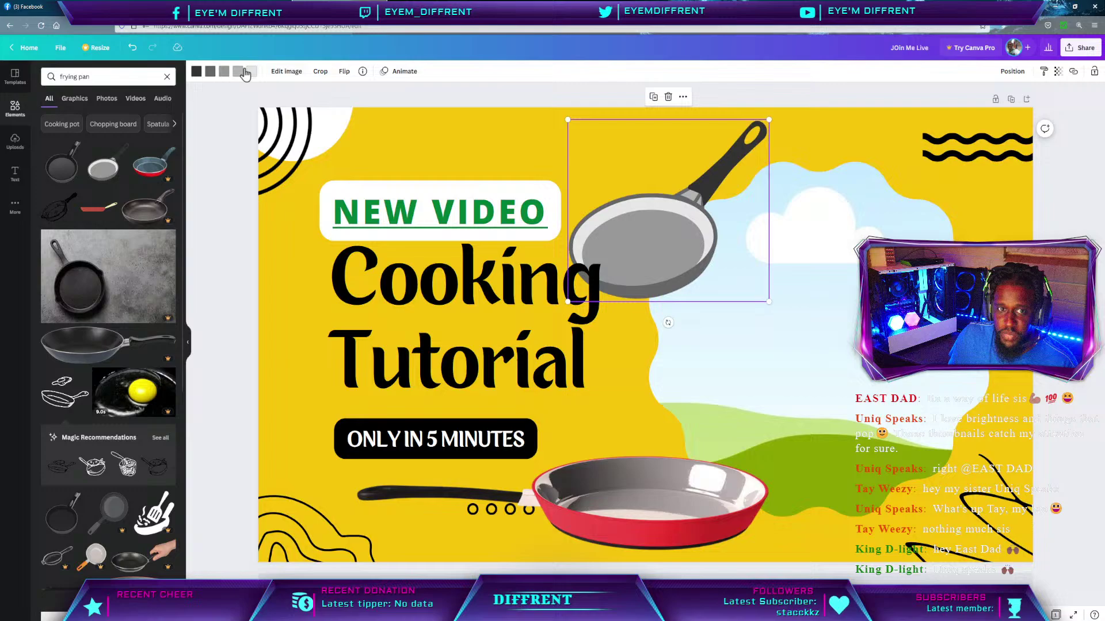
click(197, 72)
click(165, 299)
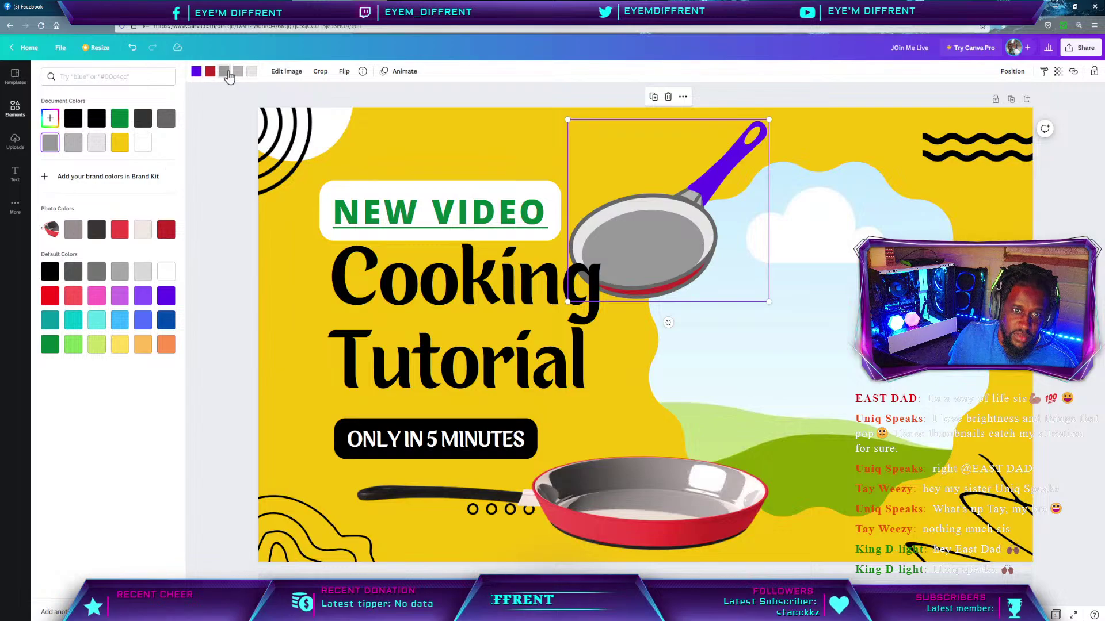
Recolour the illustrated pan's cooking surface green, its handle joint white and its inner wall black.
click(224, 71)
click(224, 72)
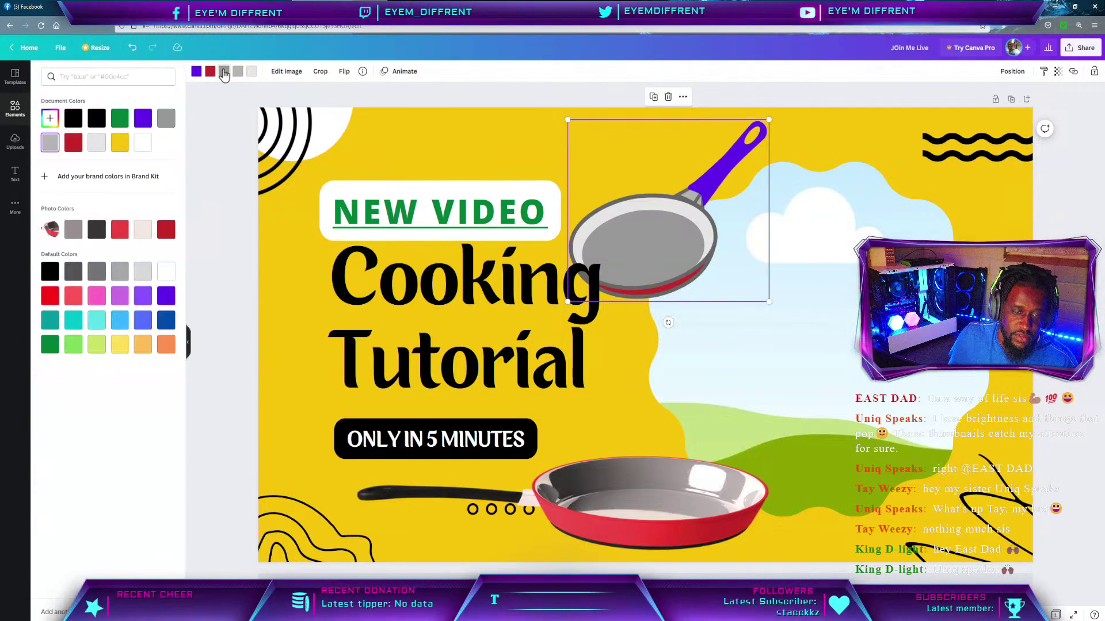
click(117, 127)
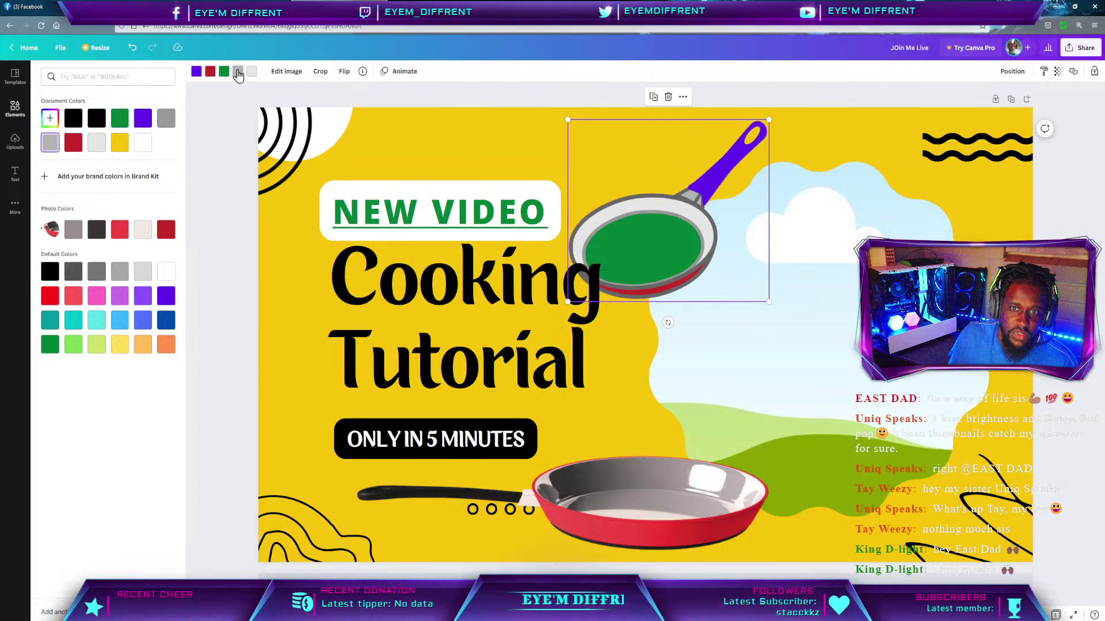
click(118, 148)
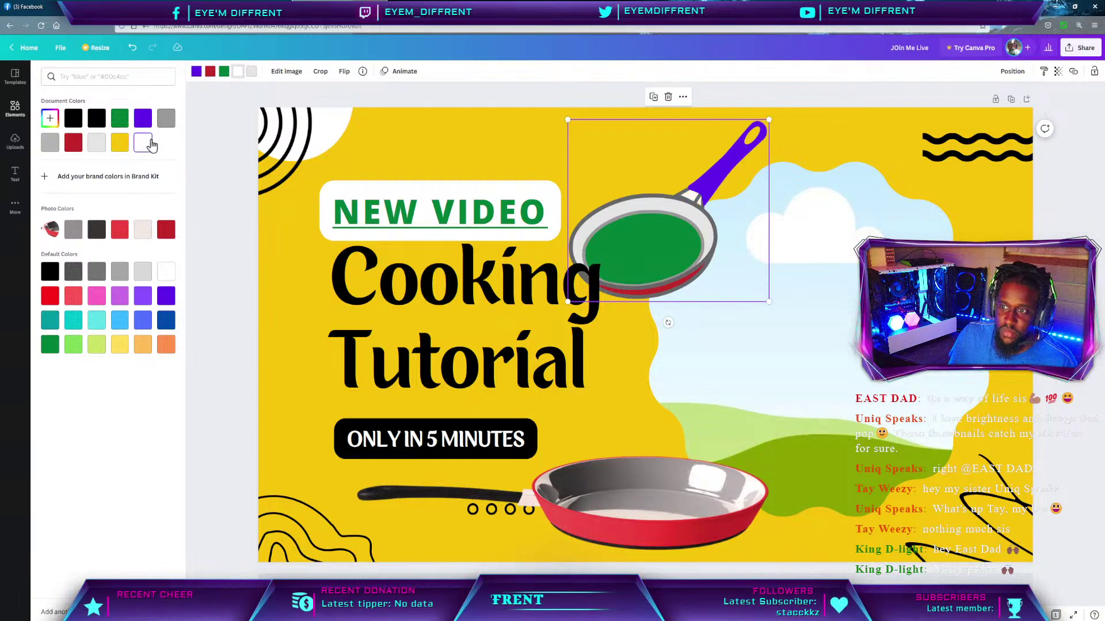
click(252, 74)
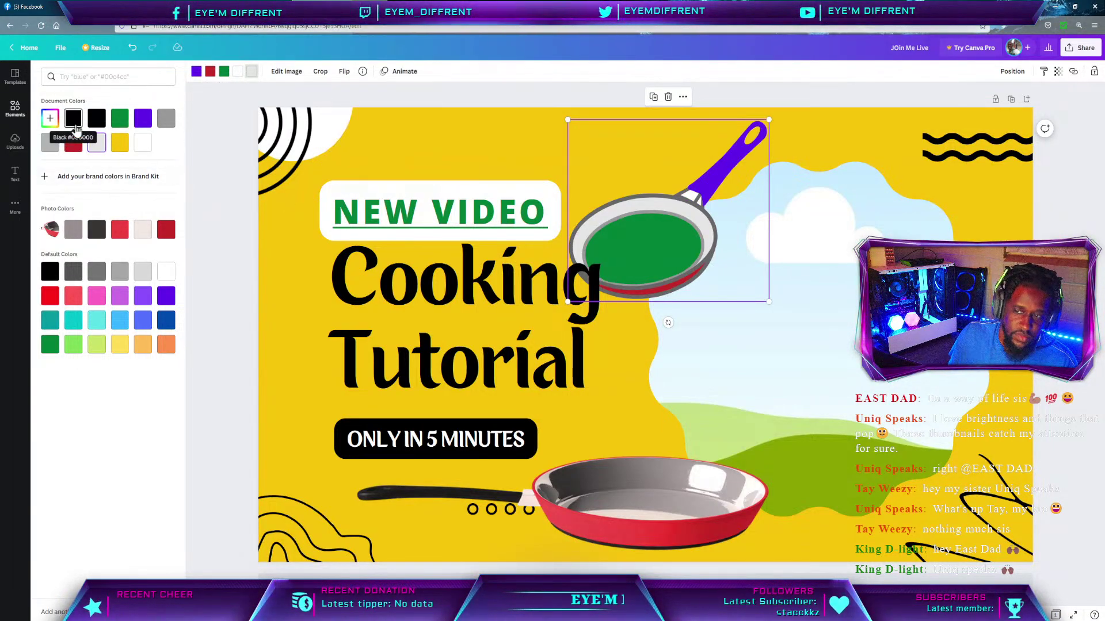
click(75, 124)
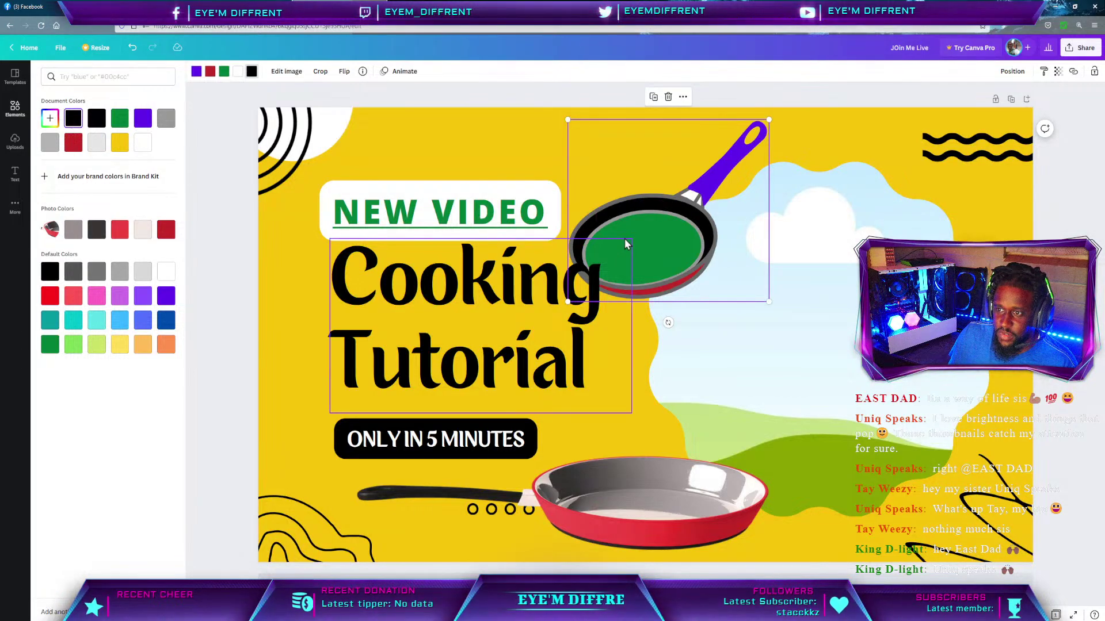
Move the recoloured pan toward the scalloped frame, clear of the title, and delete it.
drag(639, 239, 684, 245)
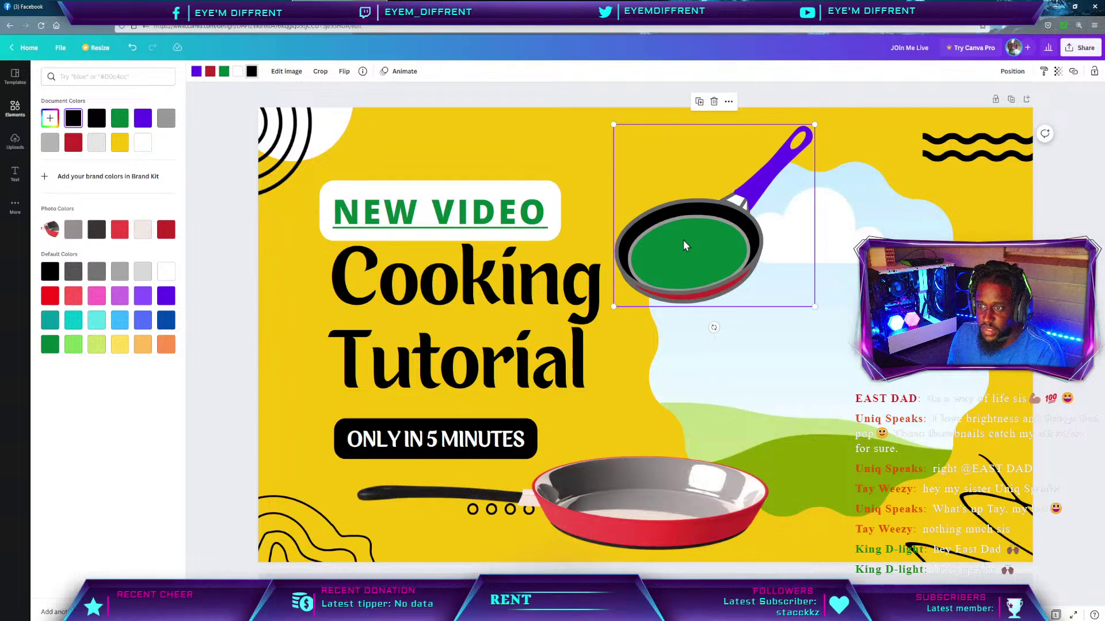
key(Delete)
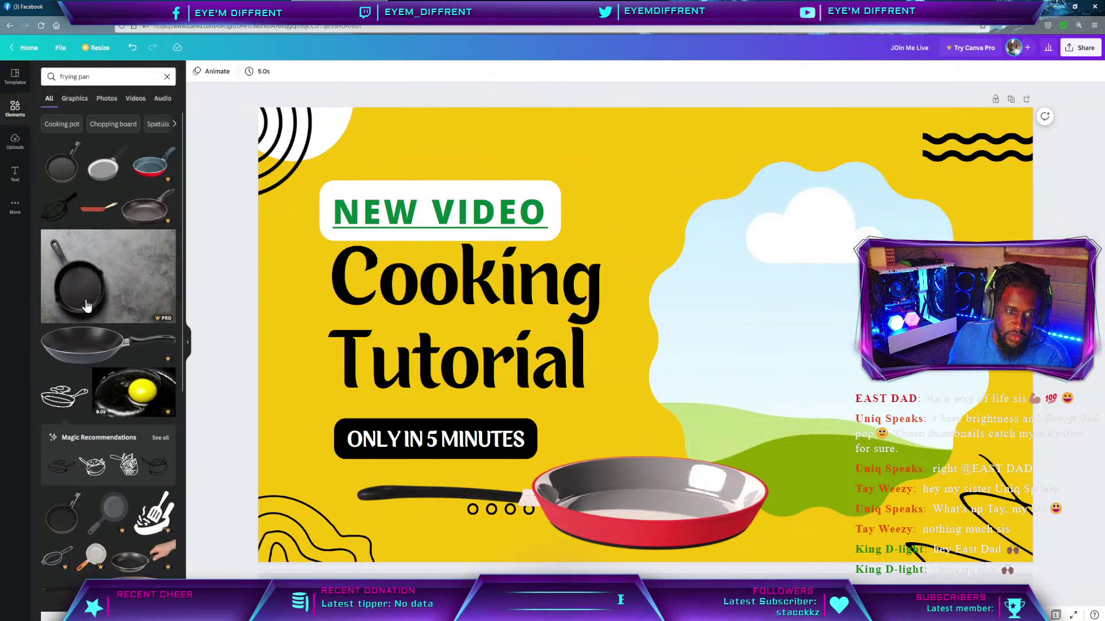
Clear the elements search and search the Photos category for "frying pan".
click(104, 77)
key(BackSpace)
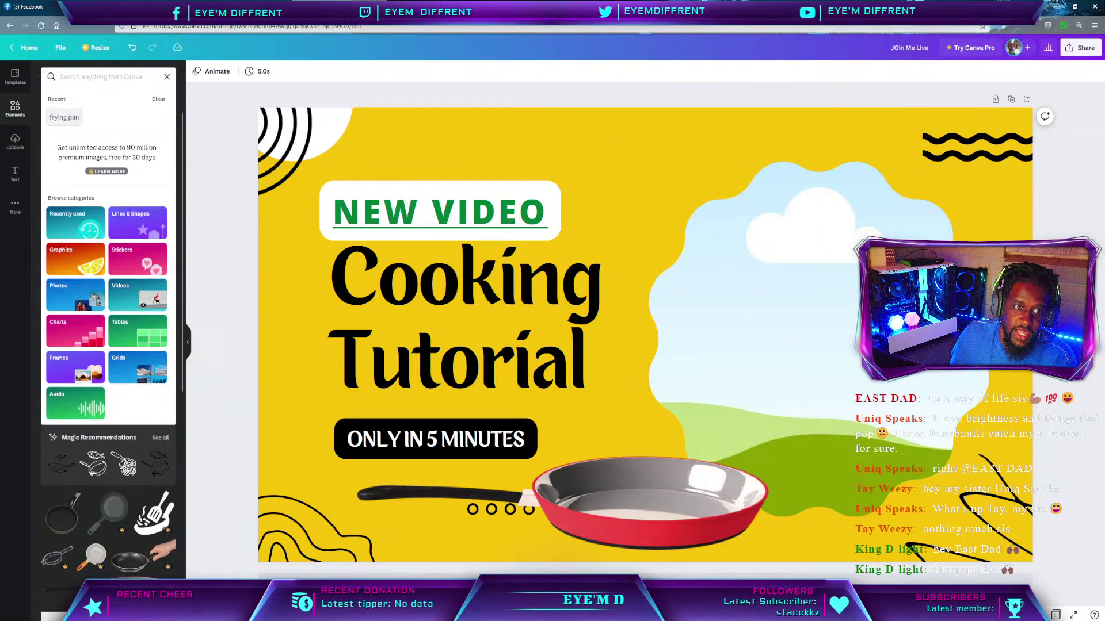
click(11, 327)
click(68, 77)
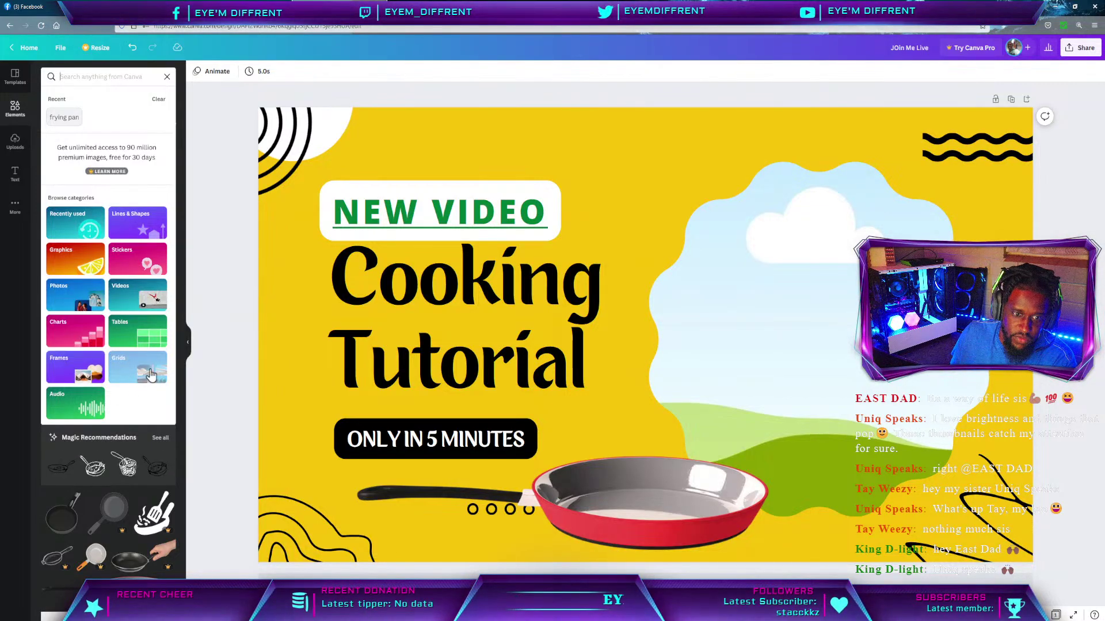
click(74, 295)
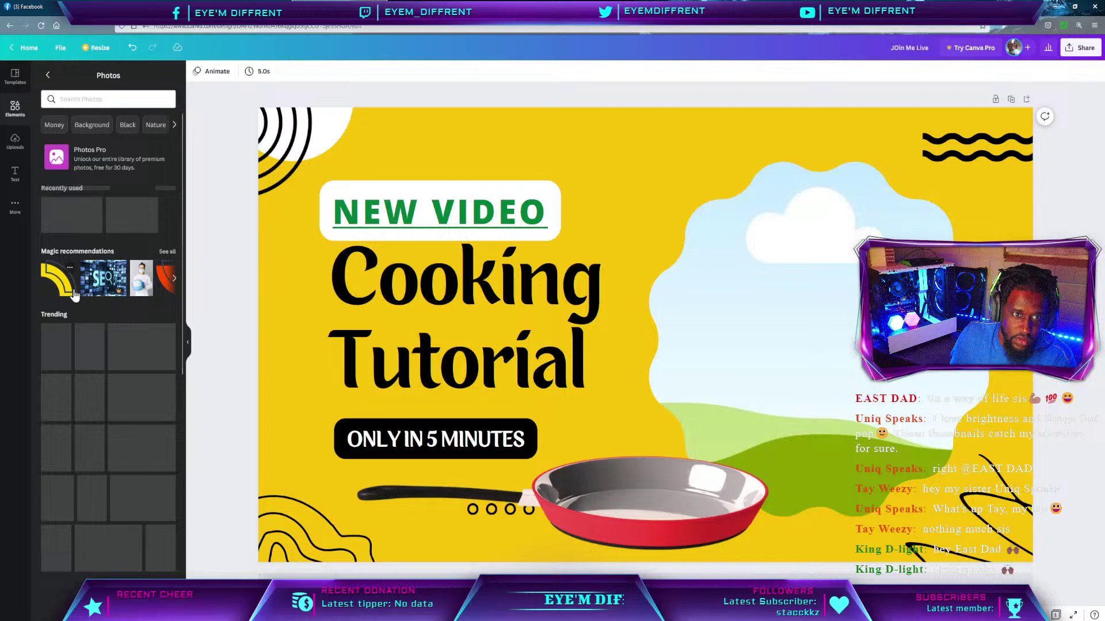
click(95, 99)
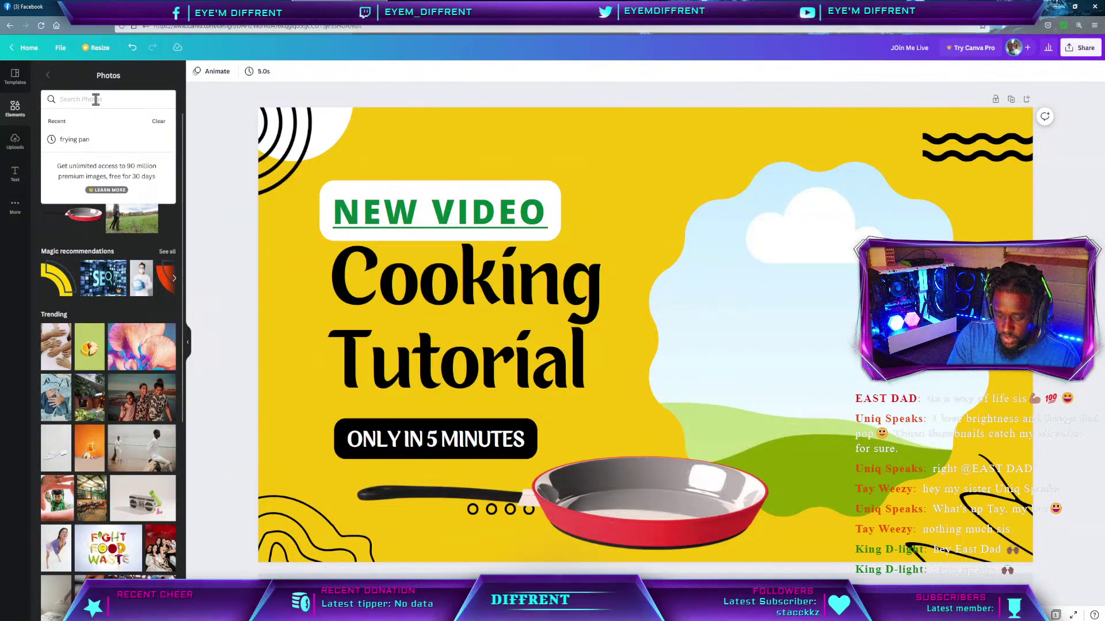
text(e)
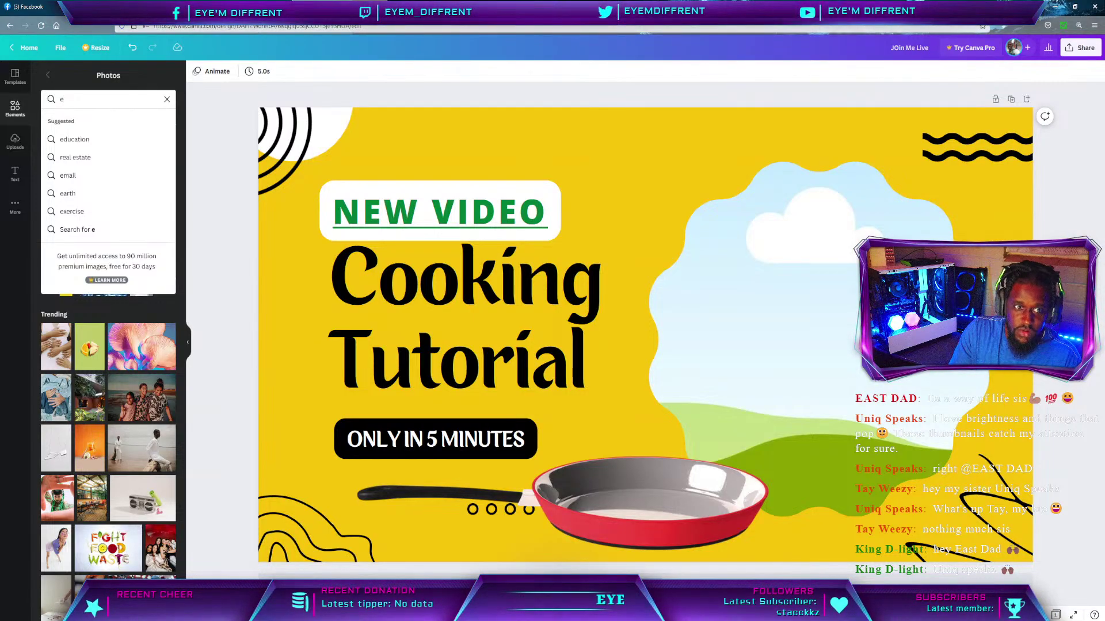
key(BackSpace)
text(fa)
key(BackSpace)
text(ry)
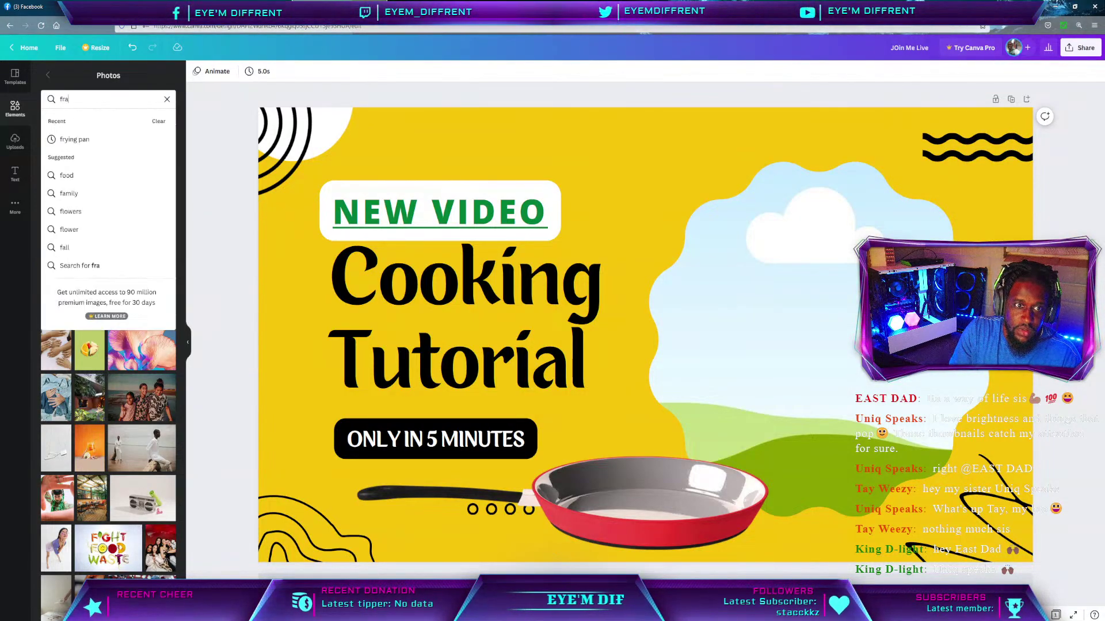
text(ing pan)
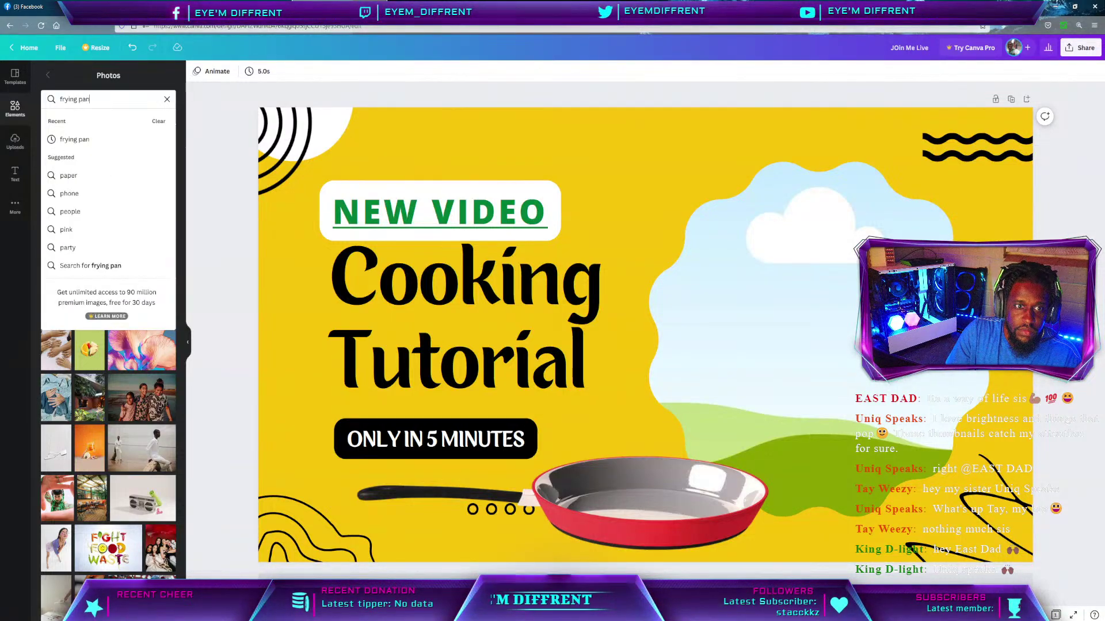
key(Return)
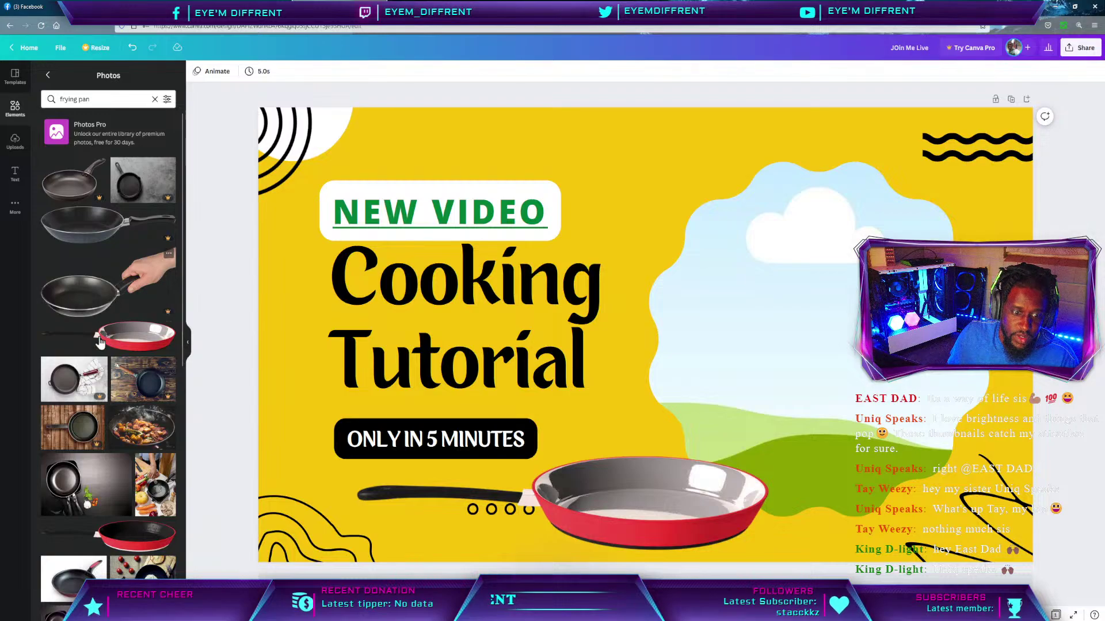
Try the dark photo of pans with basil and garlic in the scalloped frame and undo that placement.
scroll(99, 341, down, 3)
click(74, 365)
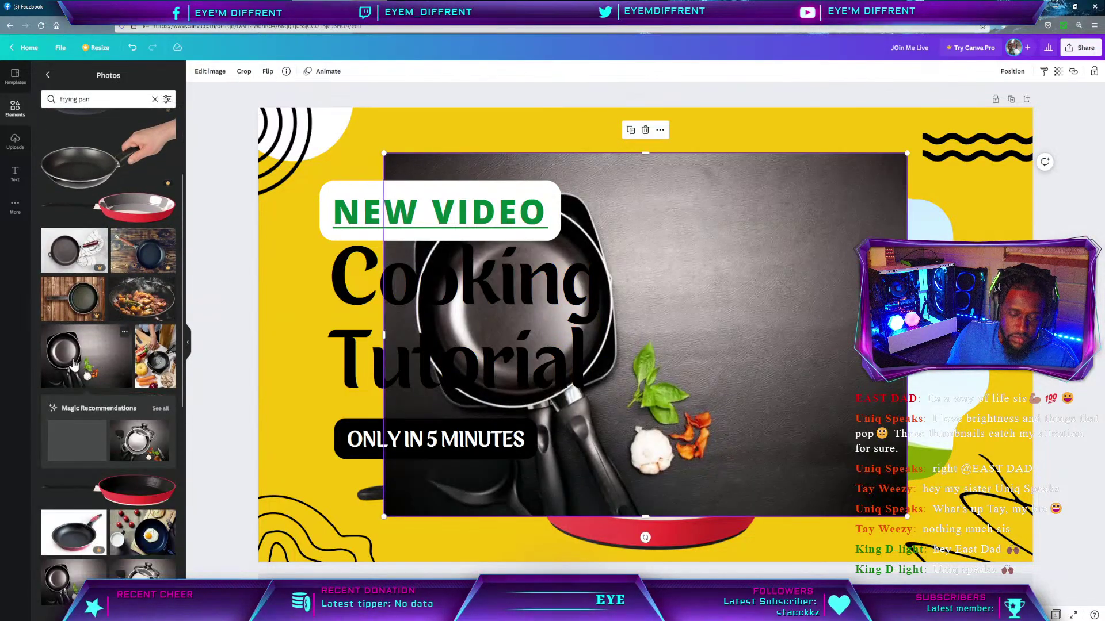
drag(693, 316, 662, 304)
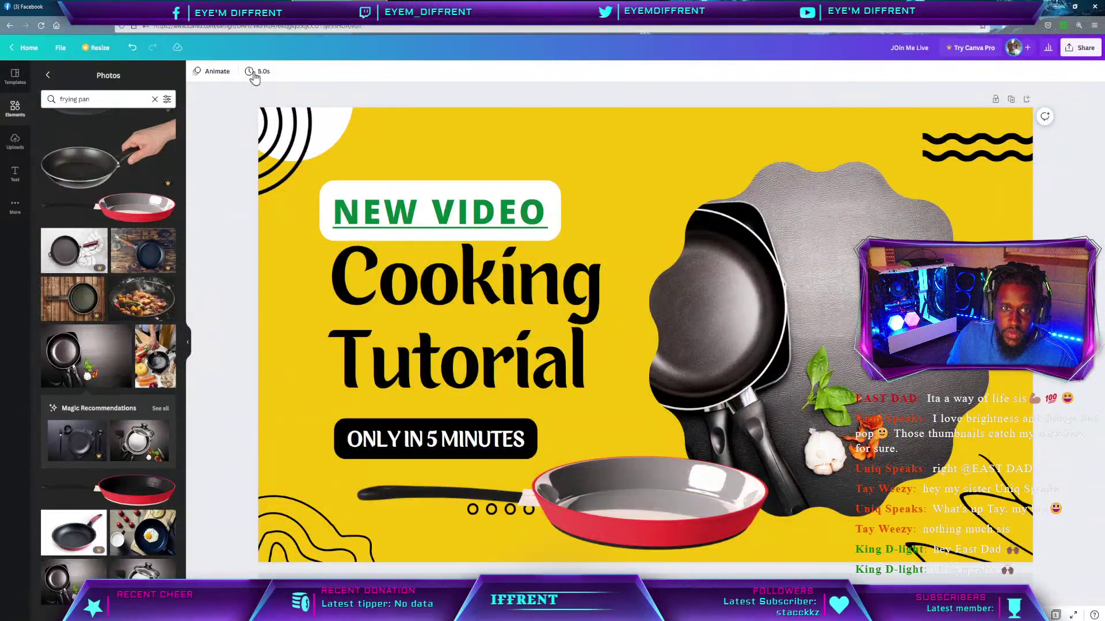
click(134, 50)
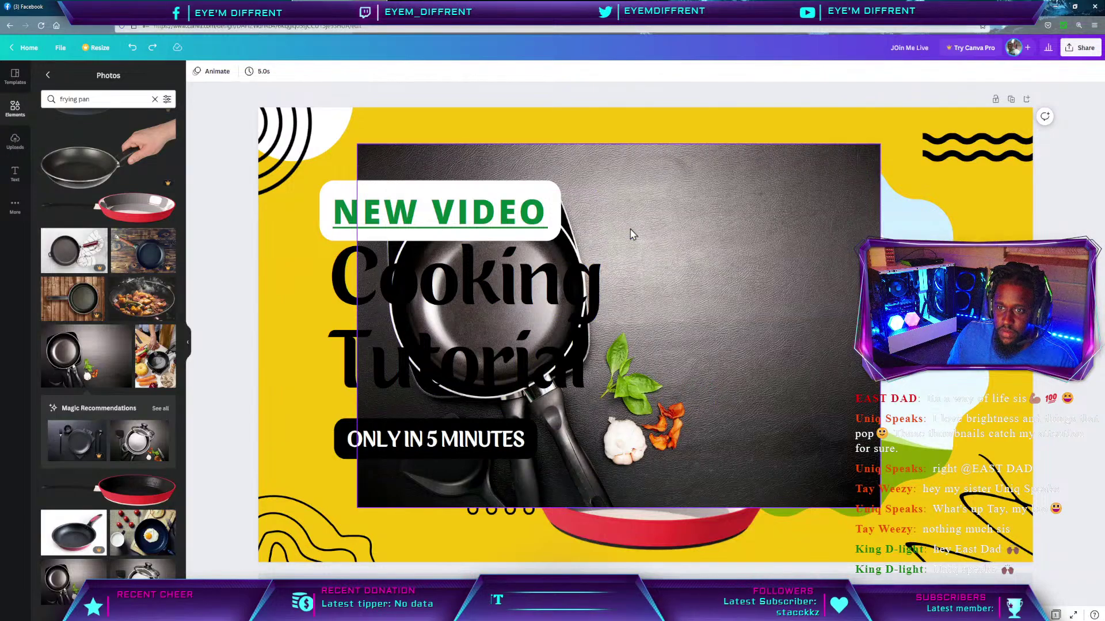
Move the dark pan photo toward the "Cooking Tutorial" title and bring it to the front.
drag(631, 234, 595, 236)
click(594, 233)
right_click(595, 234)
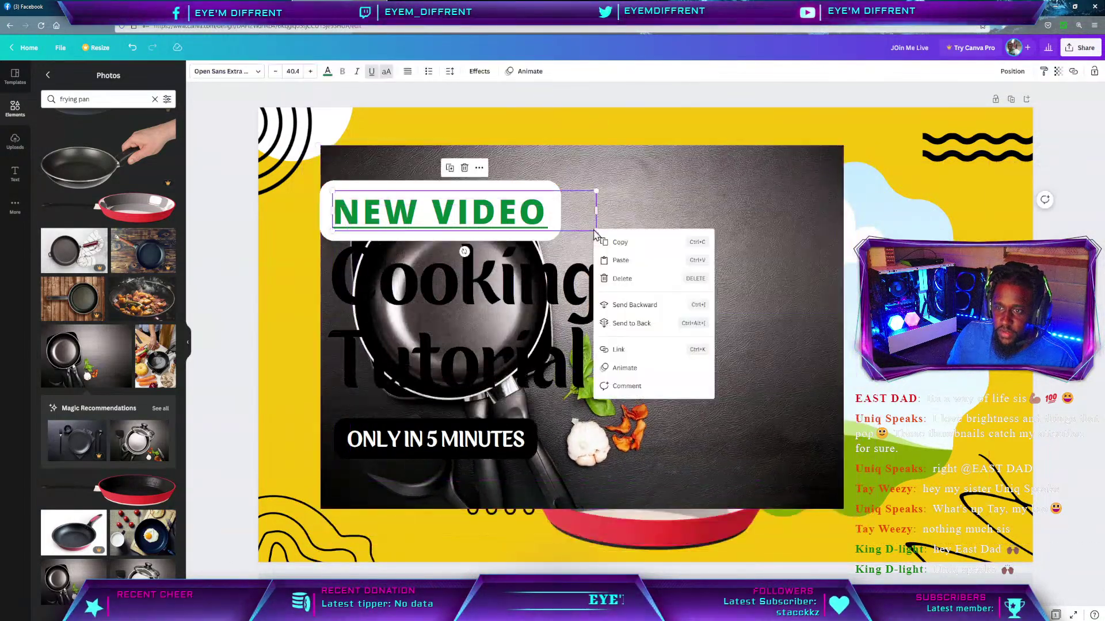
click(674, 186)
right_click(674, 187)
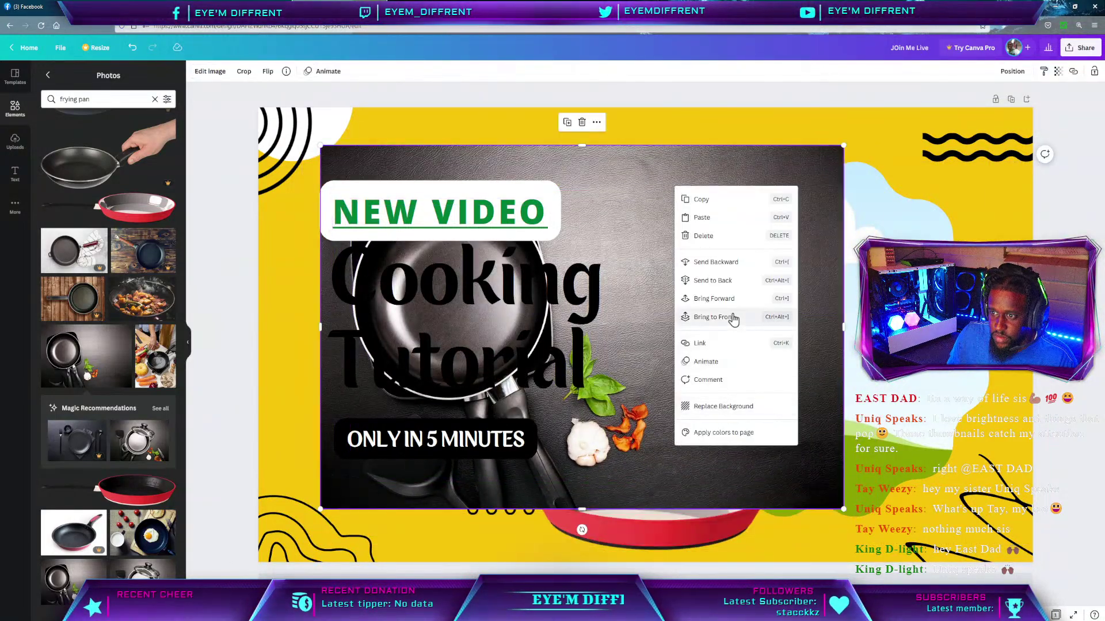
click(714, 317)
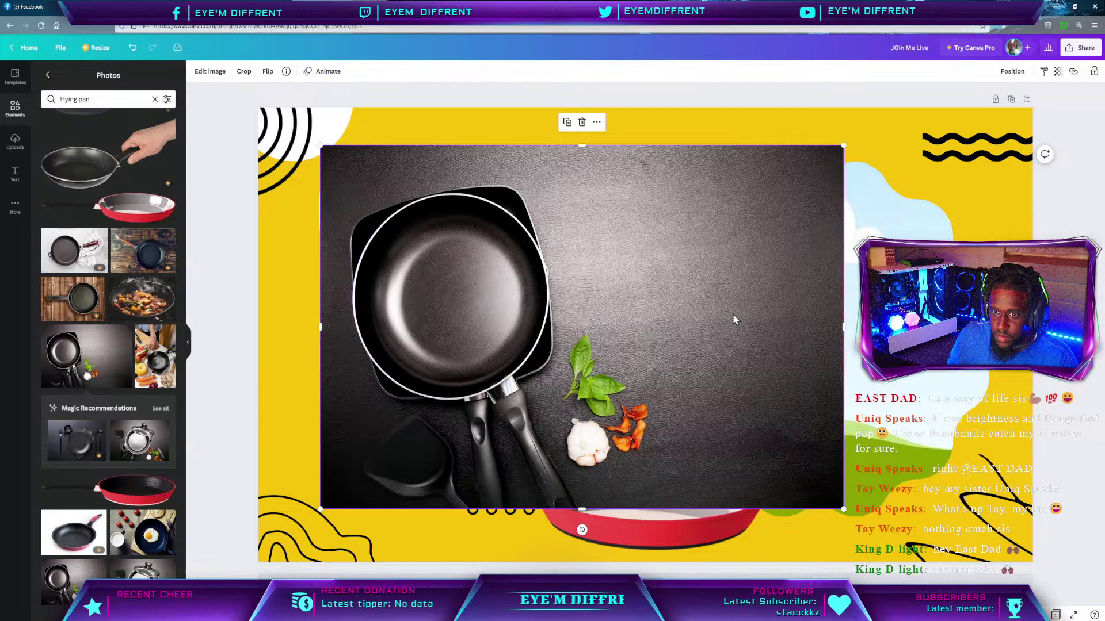
Try the Background Remover on the dark pan photo, dismiss the Canva Pro offer and delete the photo.
click(211, 71)
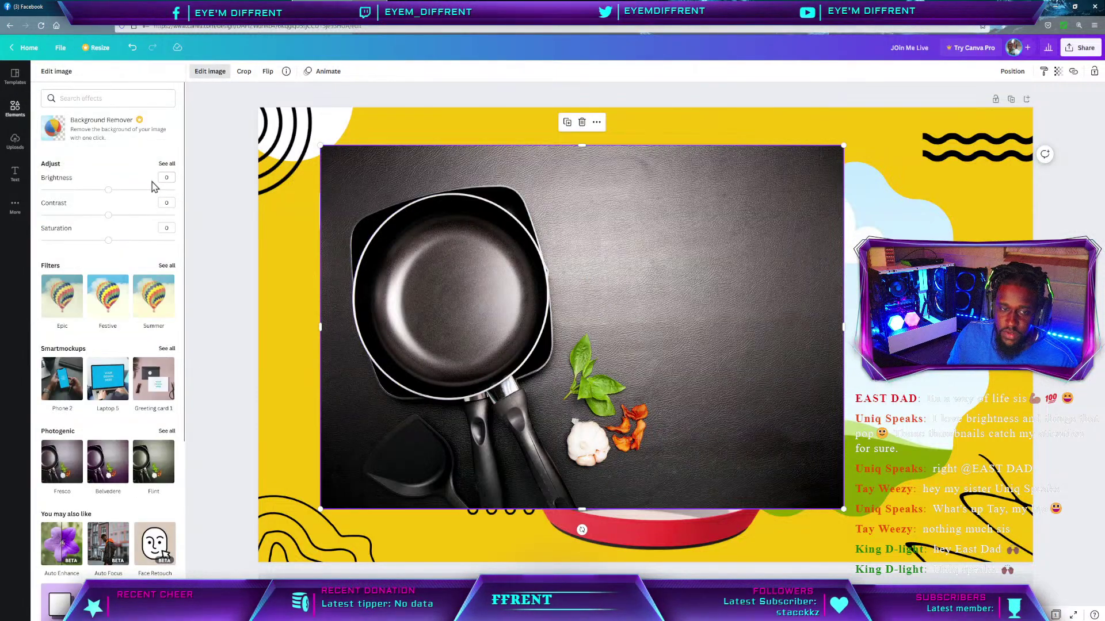
click(87, 126)
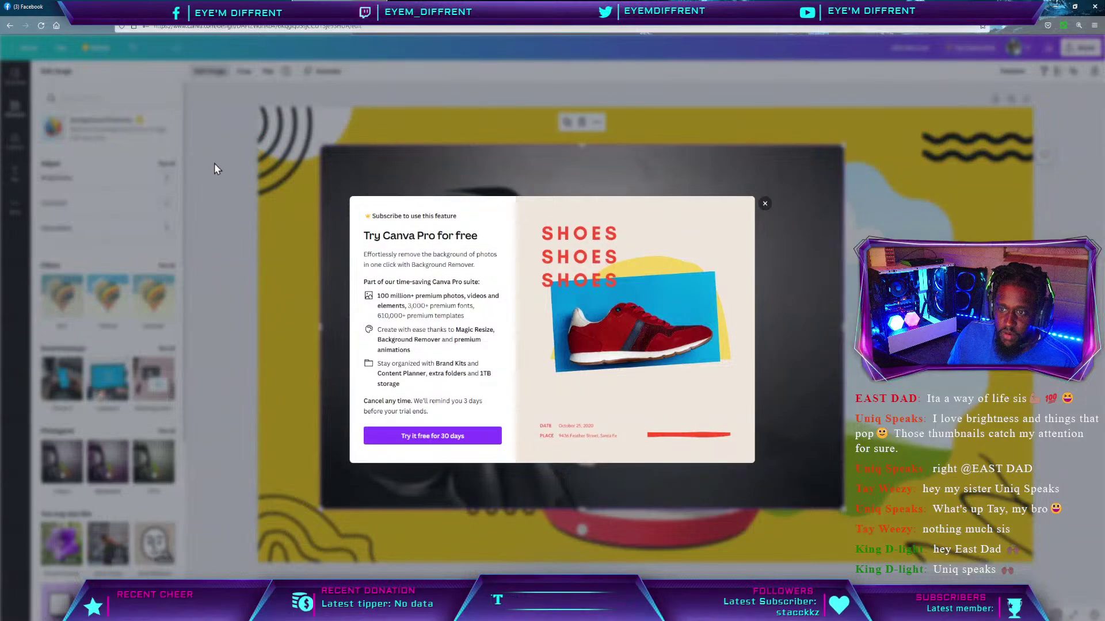
click(765, 206)
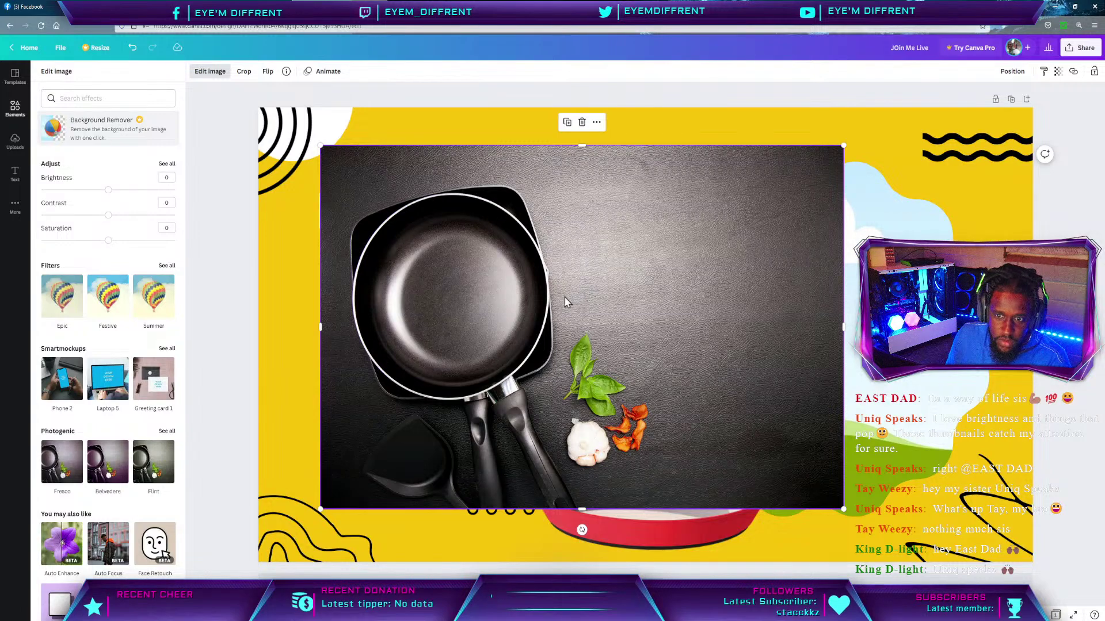
key(Delete)
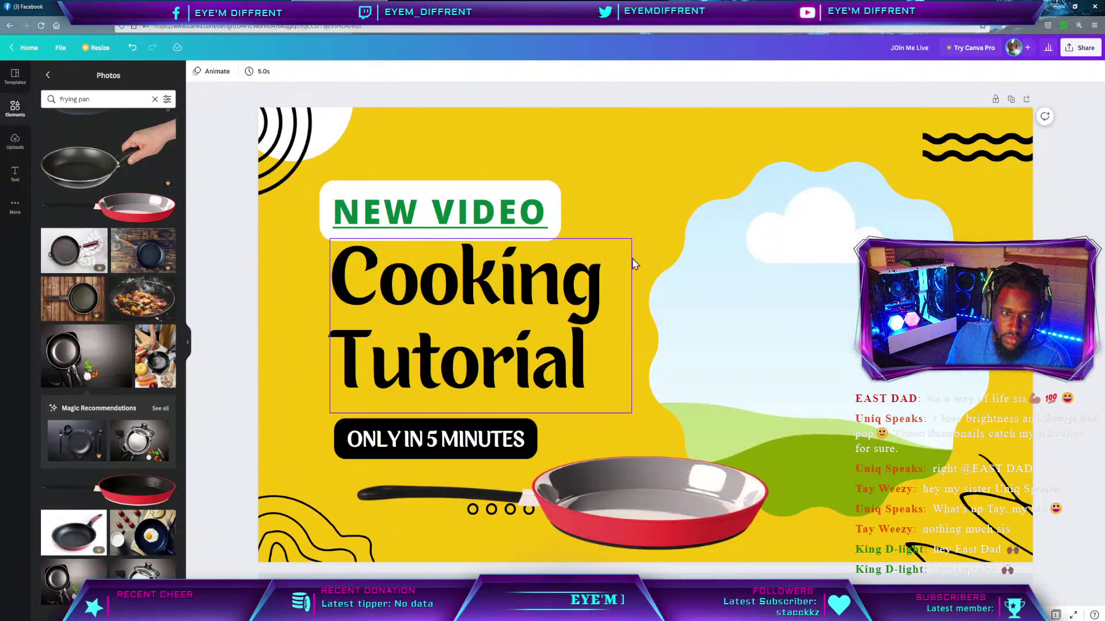
Fill the scalloped frame with the photo of meat and vegetables sizzling in a pan, and delete the red frying pan.
key(ctrl+z)
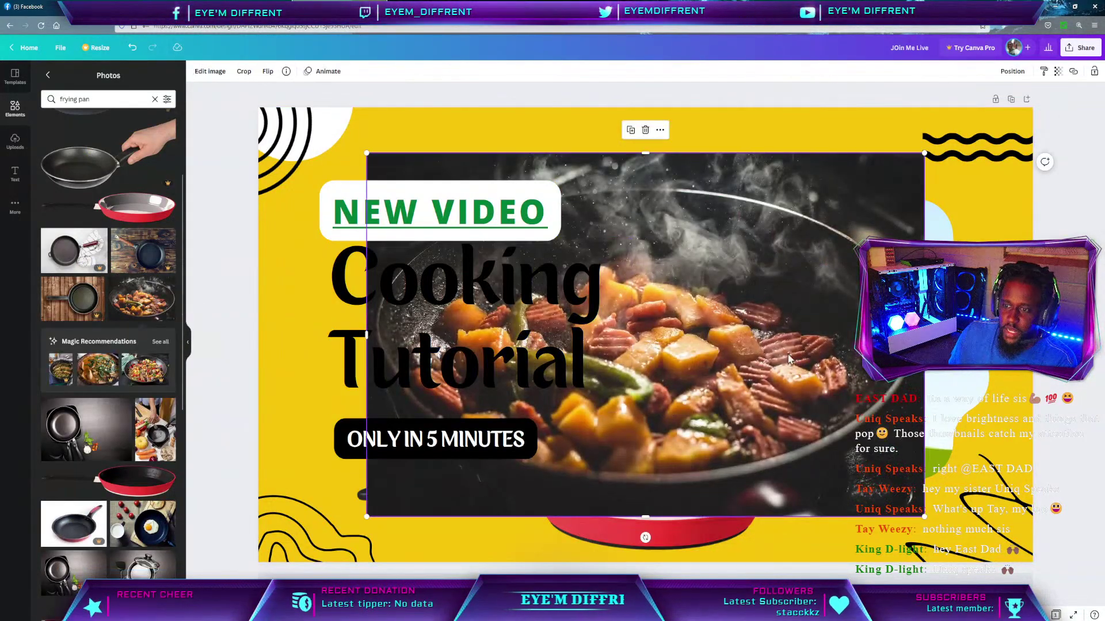
drag(792, 322, 789, 344)
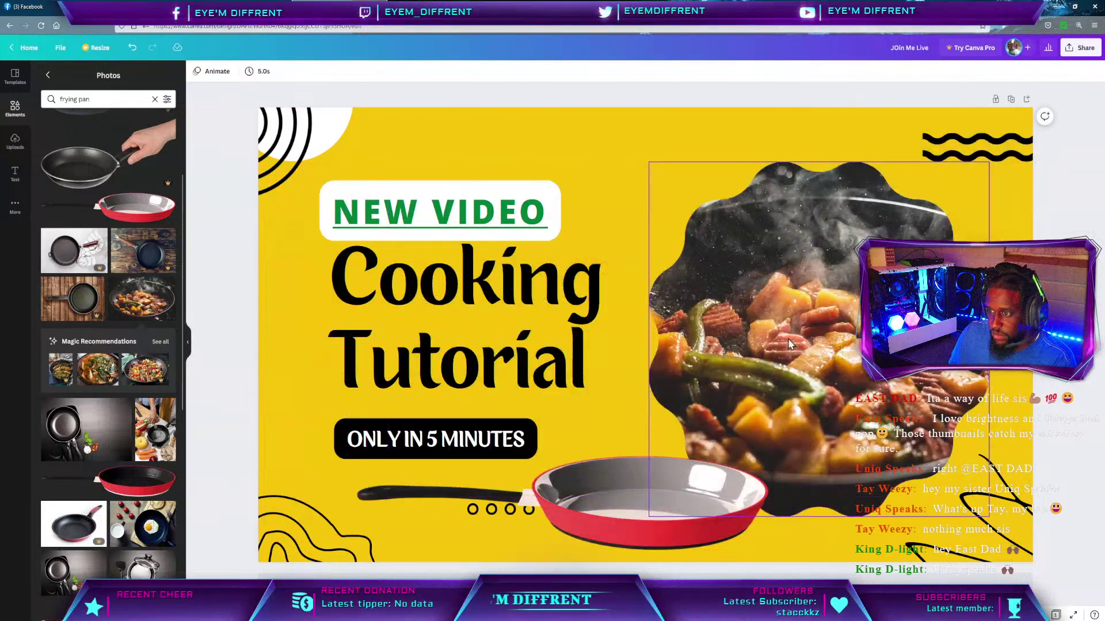
click(589, 515)
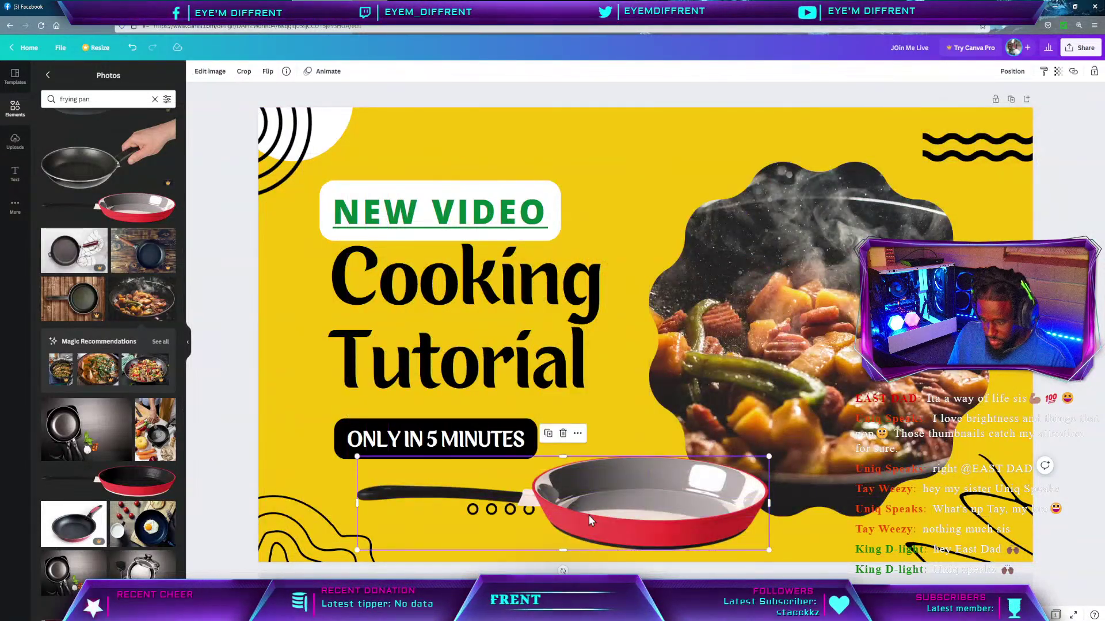
key(Delete)
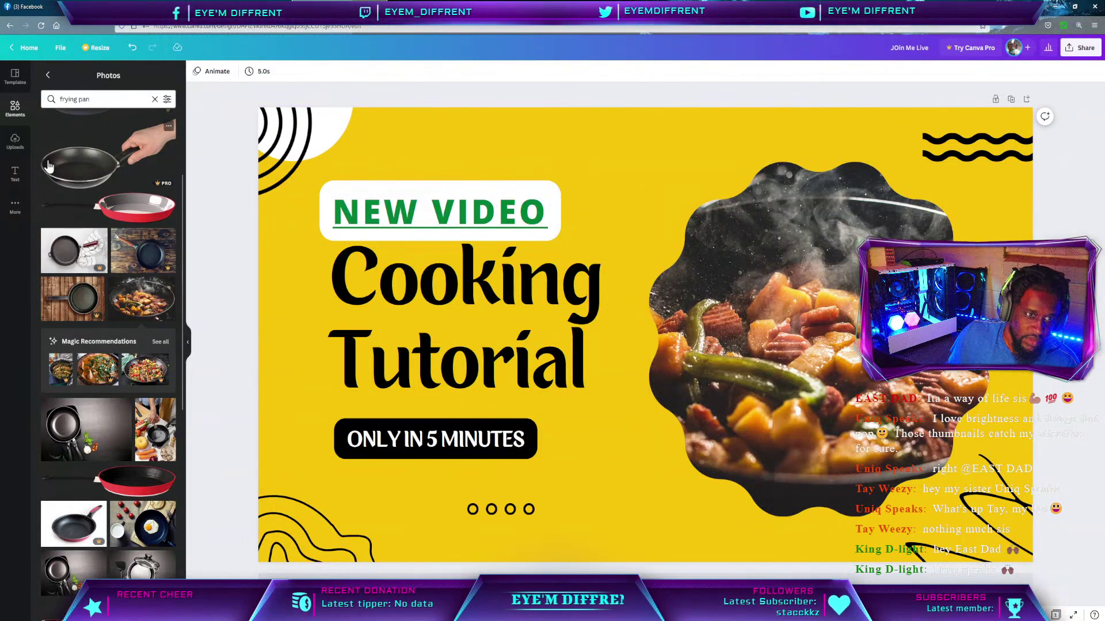
Look through the cooking templates and search the YouTube thumbnail templates for "vlog".
scroll(36, 280, down, 3)
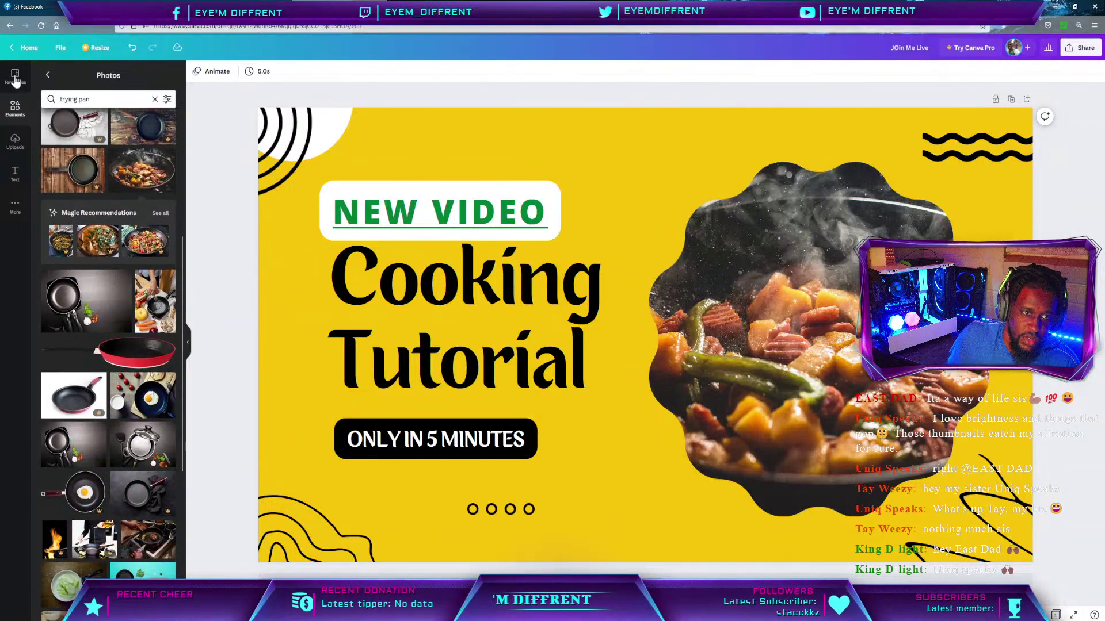
click(15, 80)
scroll(99, 317, down, 10)
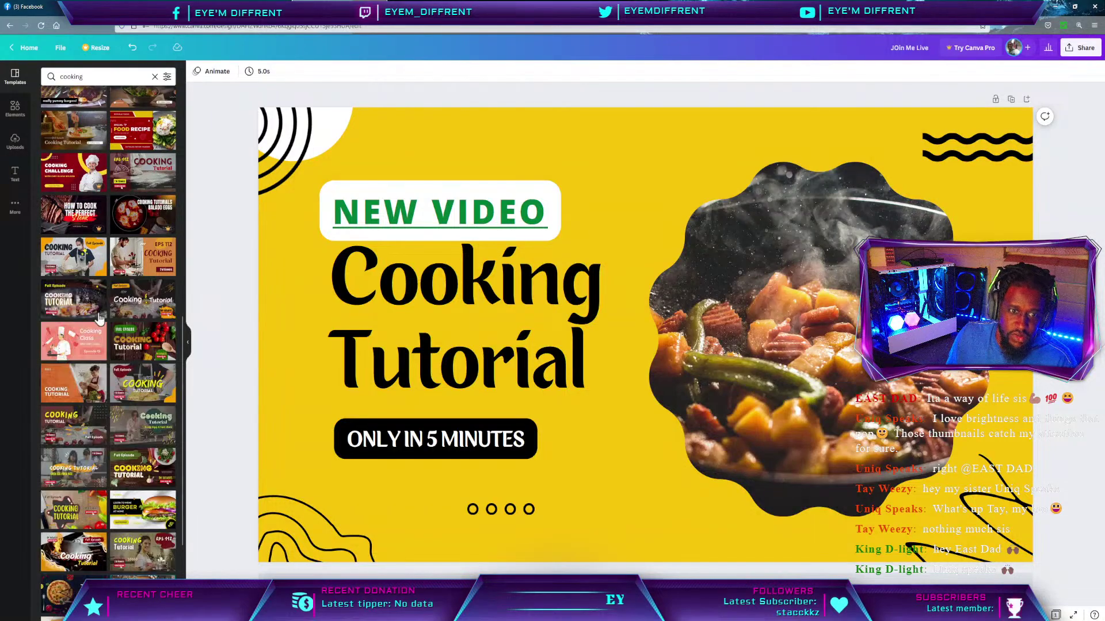
scroll(99, 317, down, 1)
scroll(99, 318, down, 4)
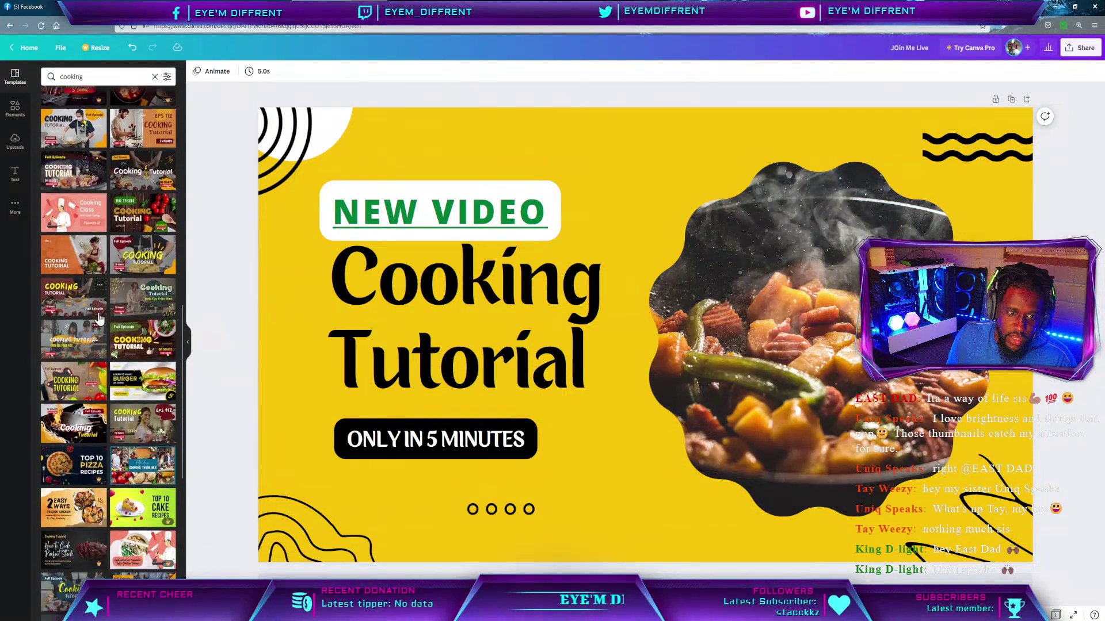
click(154, 76)
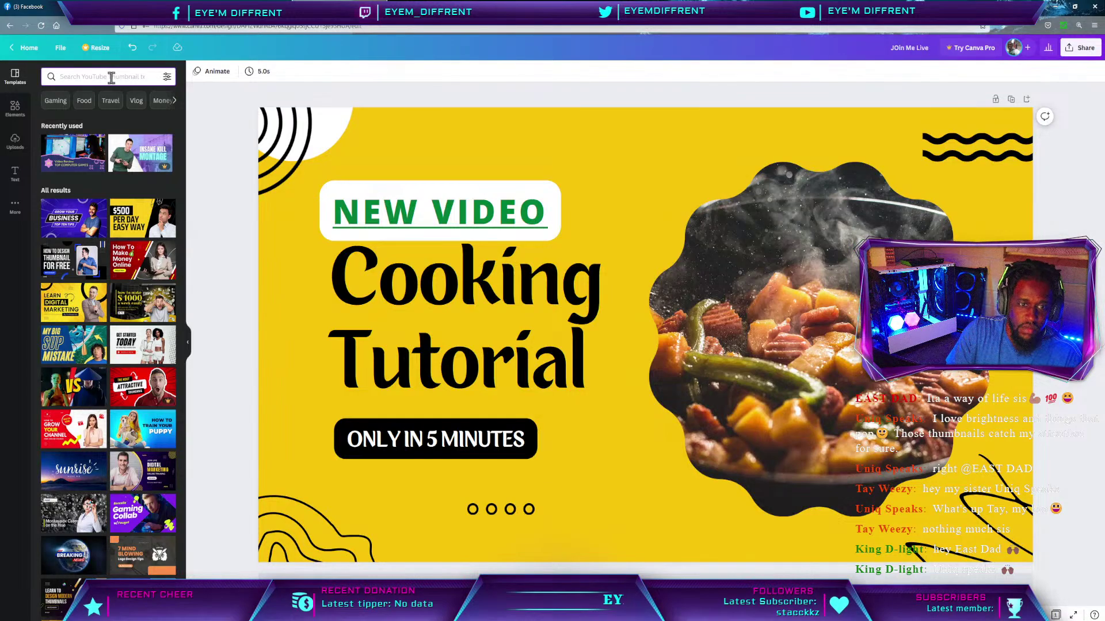
text(vlog)
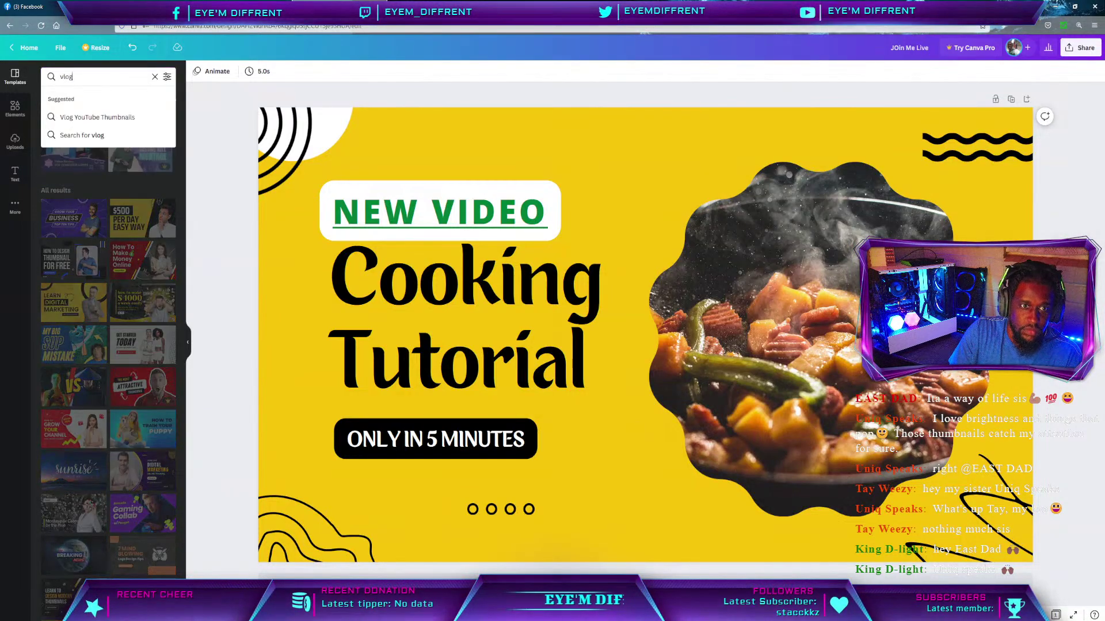
key(Return)
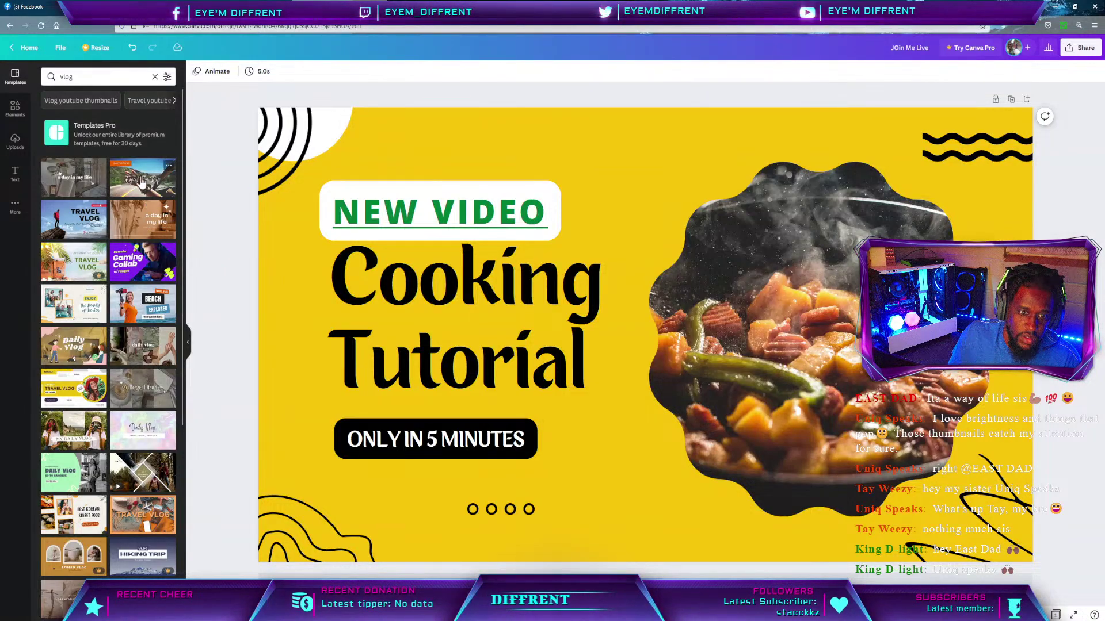
Clear the whole cooking design from the page and apply the "DAILY VLOG #11 Enjoy The Trip" template.
mouse_move(142, 182)
mouse_down()
mouse_move(723, 556)
mouse_move(132, 184)
mouse_up()
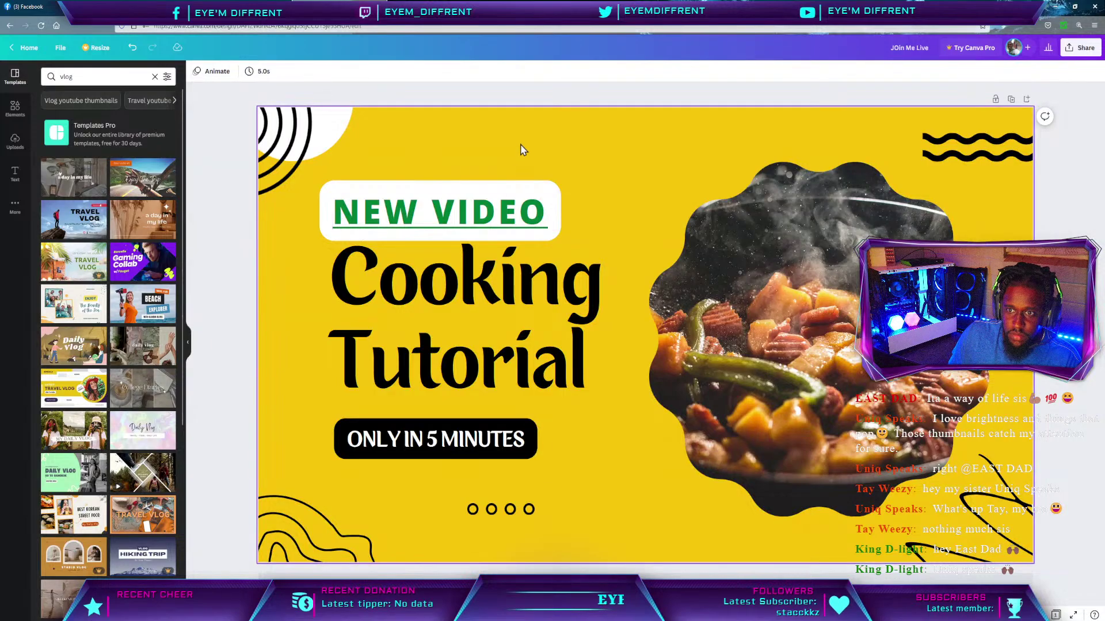
key(Delete)
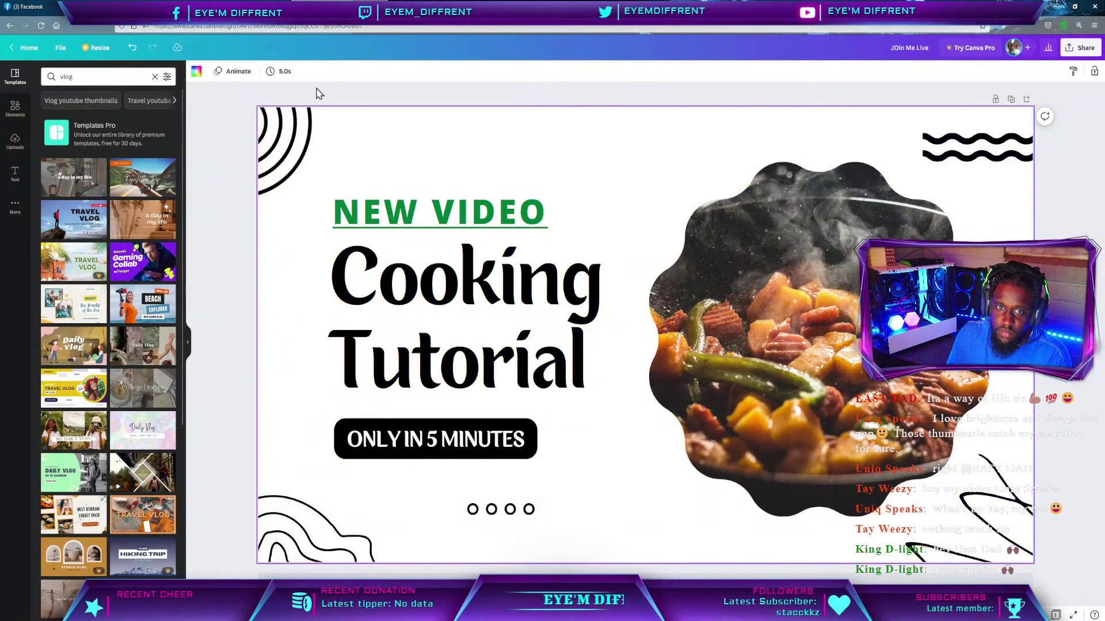
drag(228, 95, 1097, 606)
key(Delete)
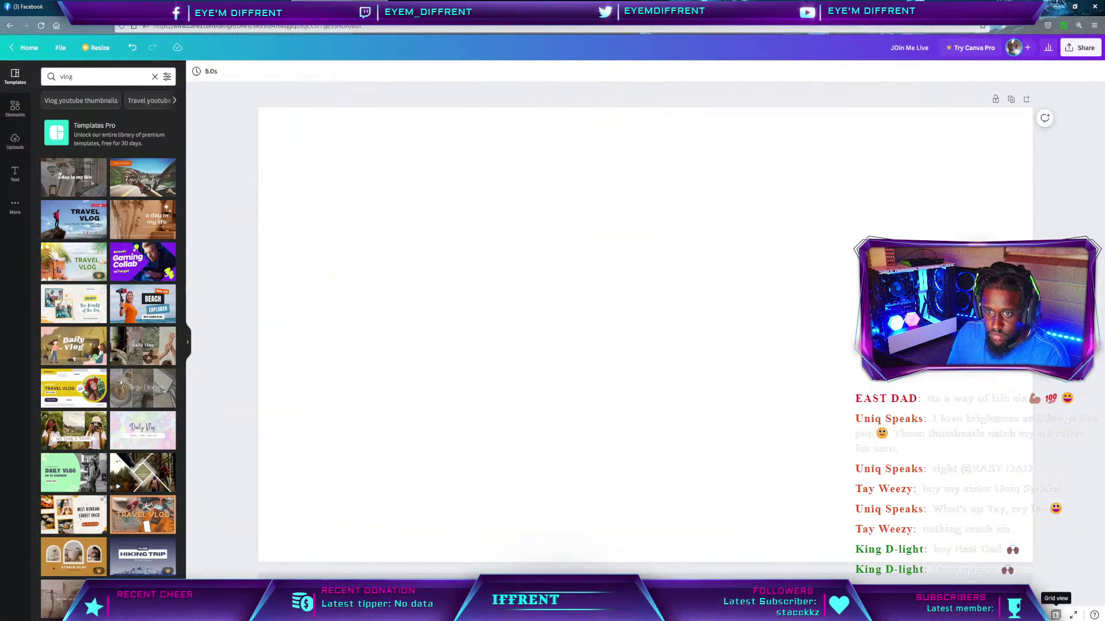
click(129, 185)
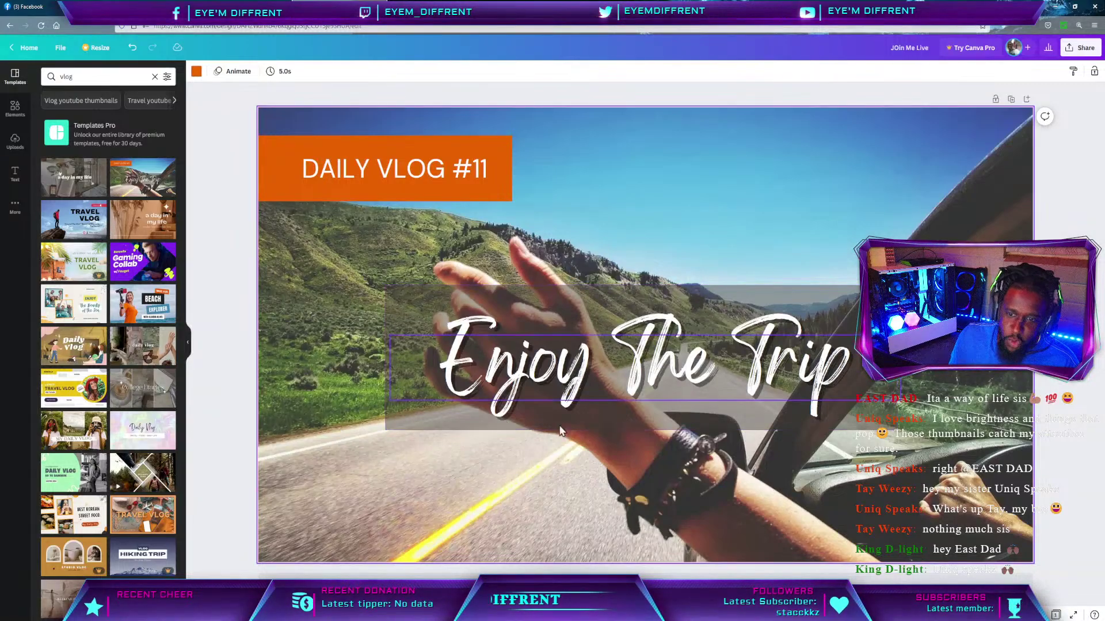
click(364, 502)
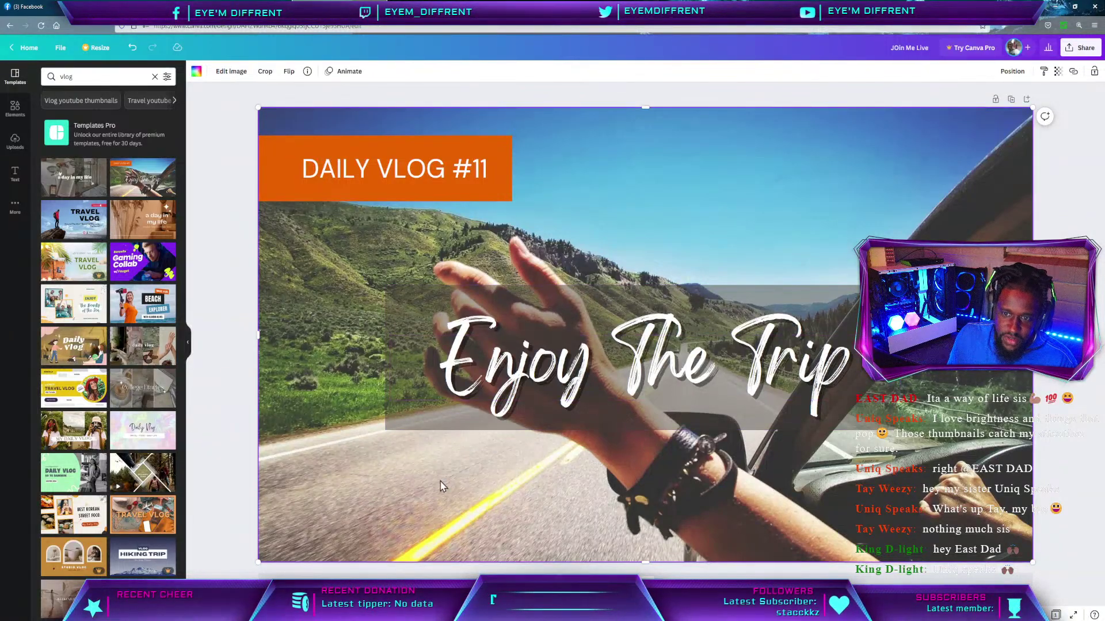
Look through more of the vlog template results and return to the frying pan photo results.
scroll(111, 456, down, 10)
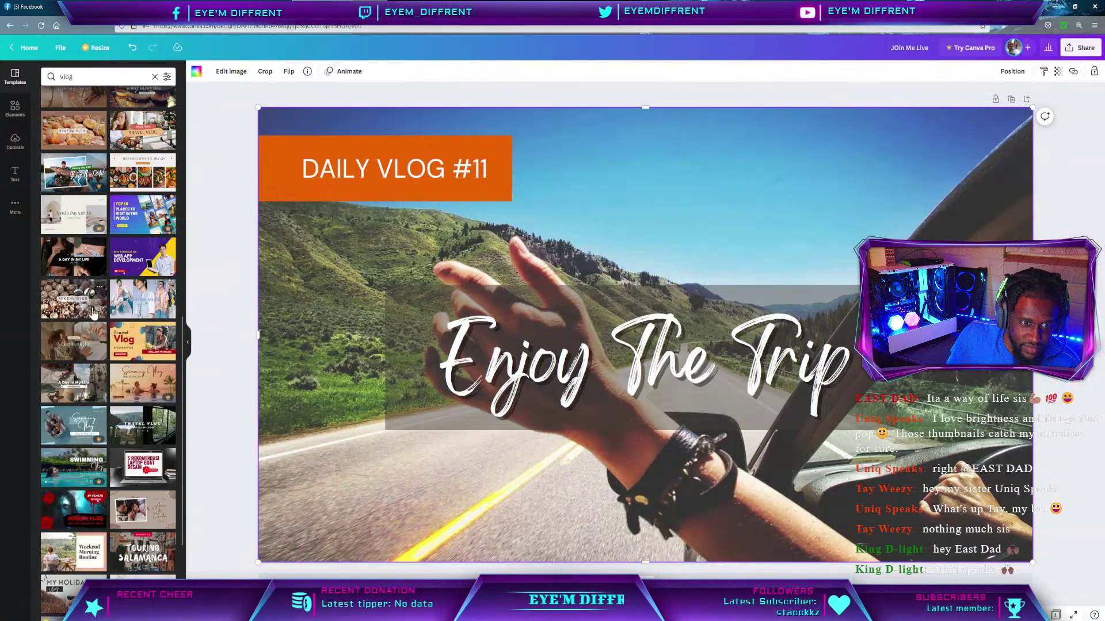
scroll(83, 459, down, 3)
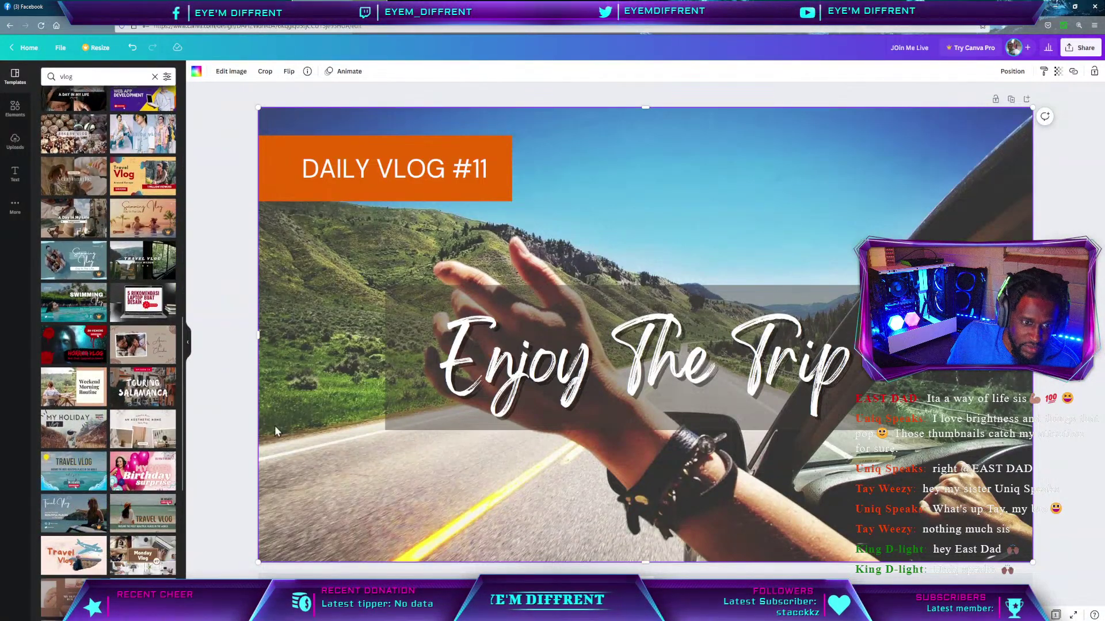
click(15, 115)
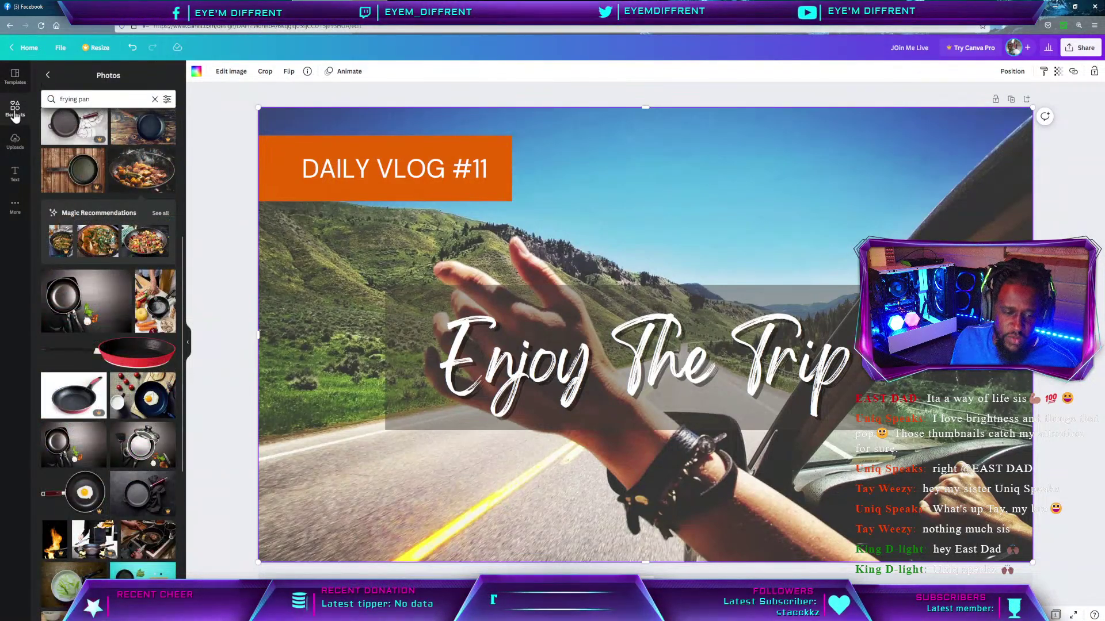
View the text effects for the "DAILY VLOG #11" heading and the design's download options, then close the download options.
click(374, 178)
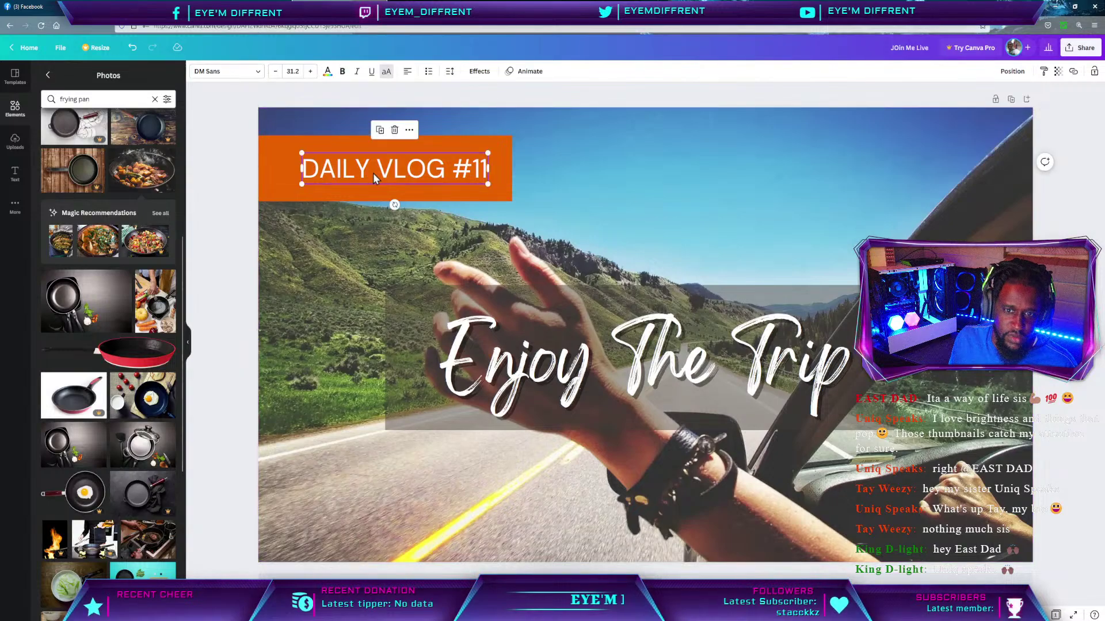
click(480, 73)
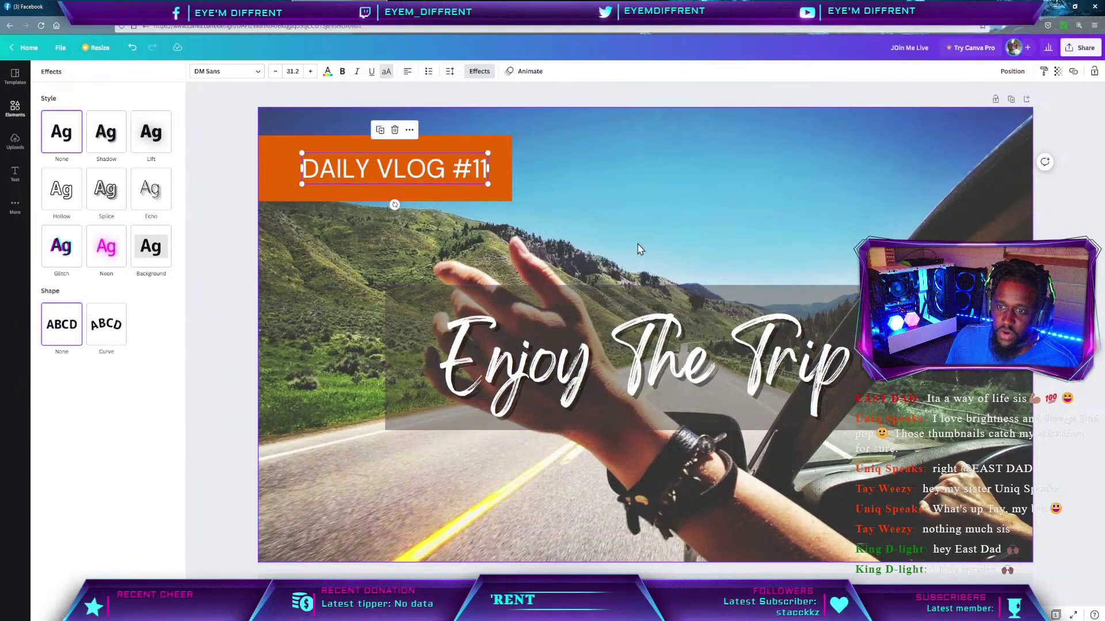
click(1075, 52)
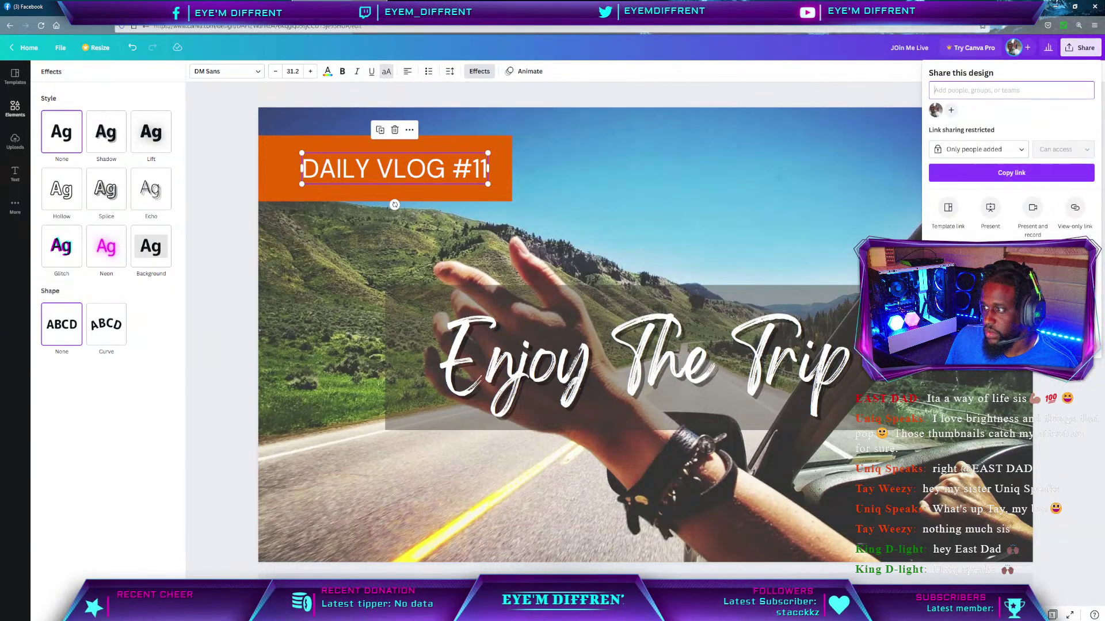
click(967, 260)
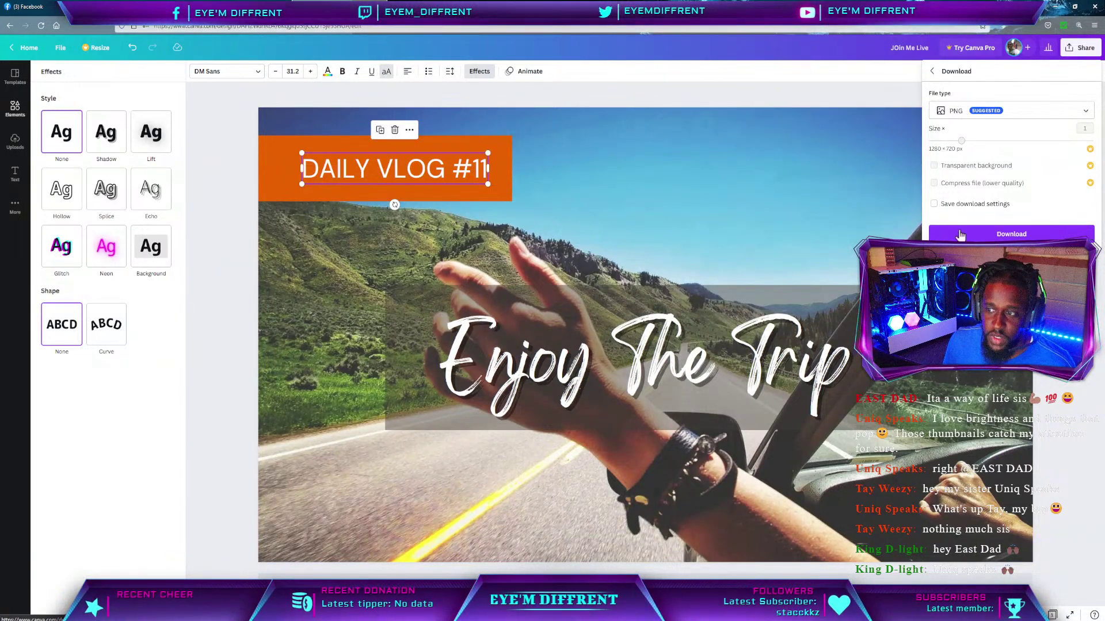
click(975, 378)
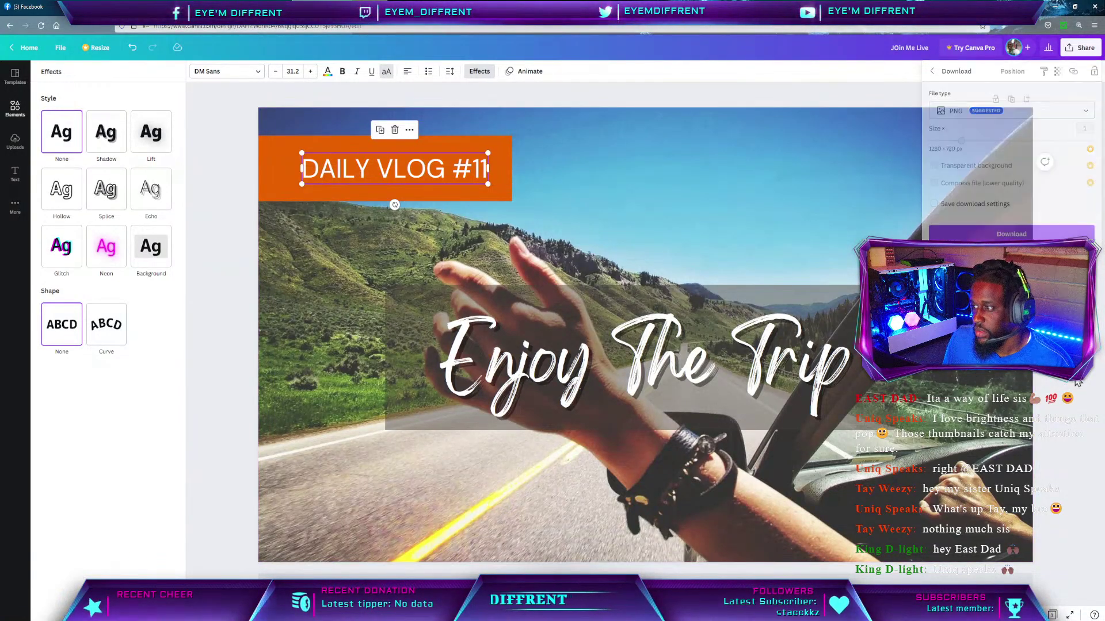
Add the photo of a flaming frying pan, shrink it, and replace the road trip background with it.
scroll(134, 329, down, 5)
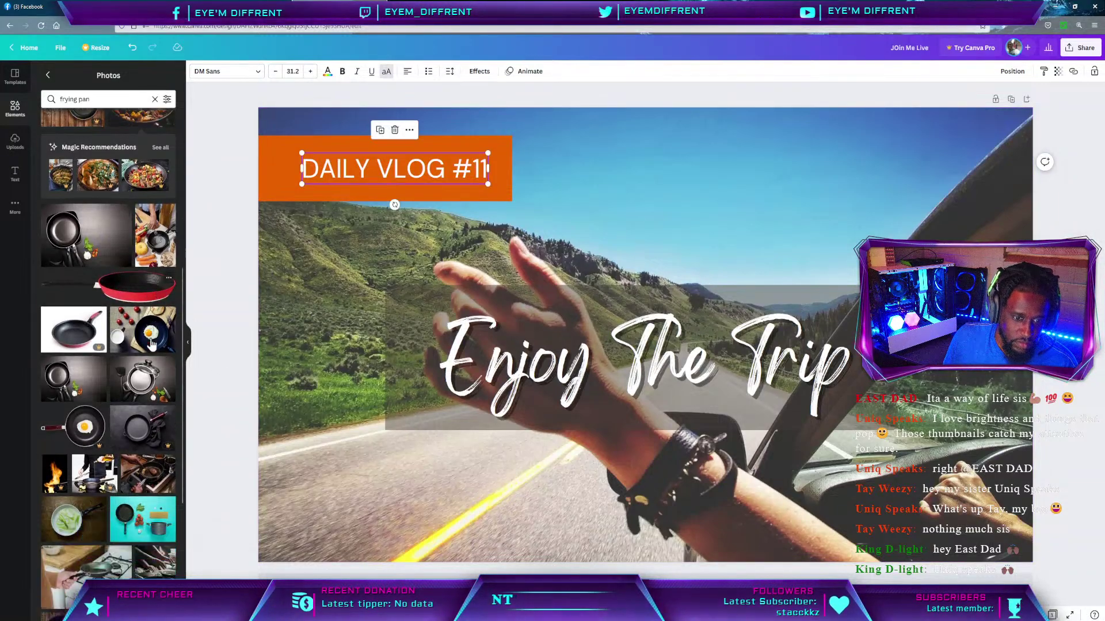
scroll(151, 343, down, 5)
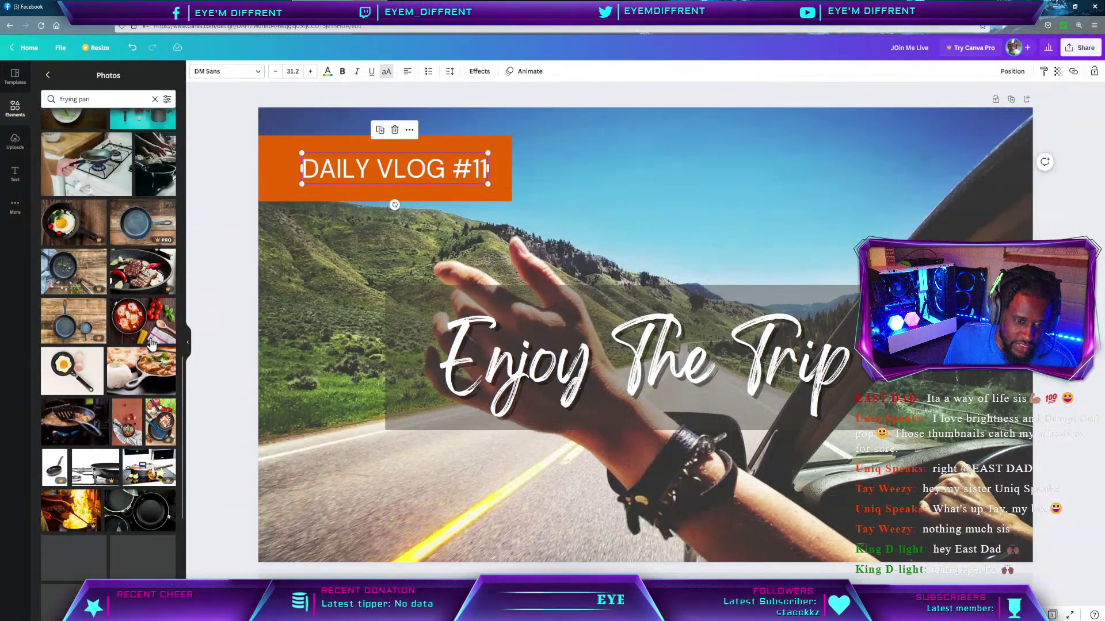
scroll(151, 343, up, 3)
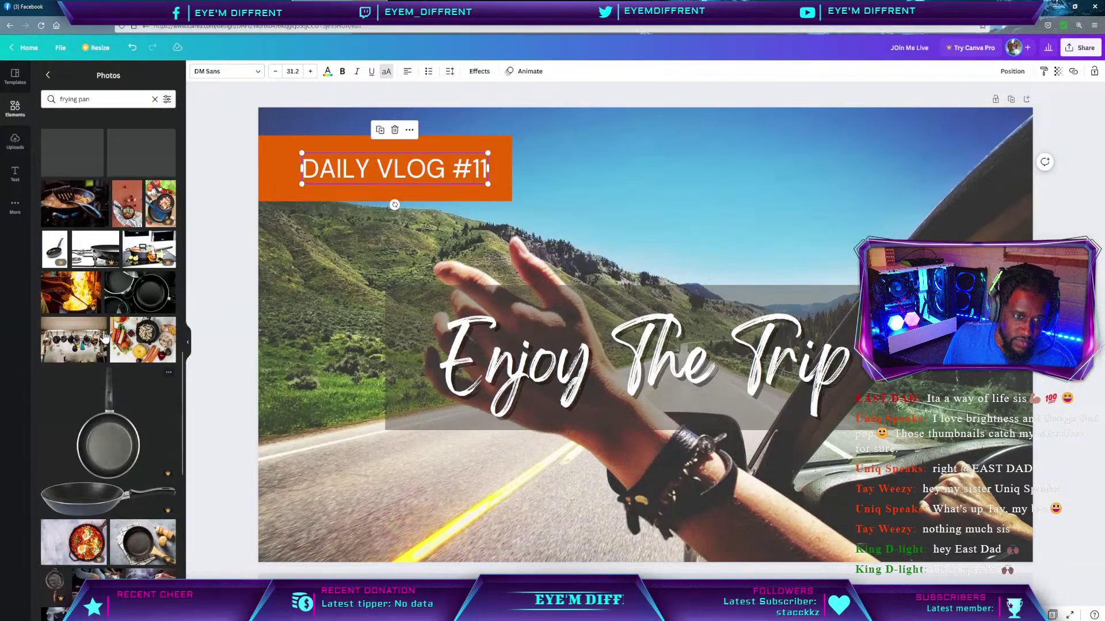
click(79, 303)
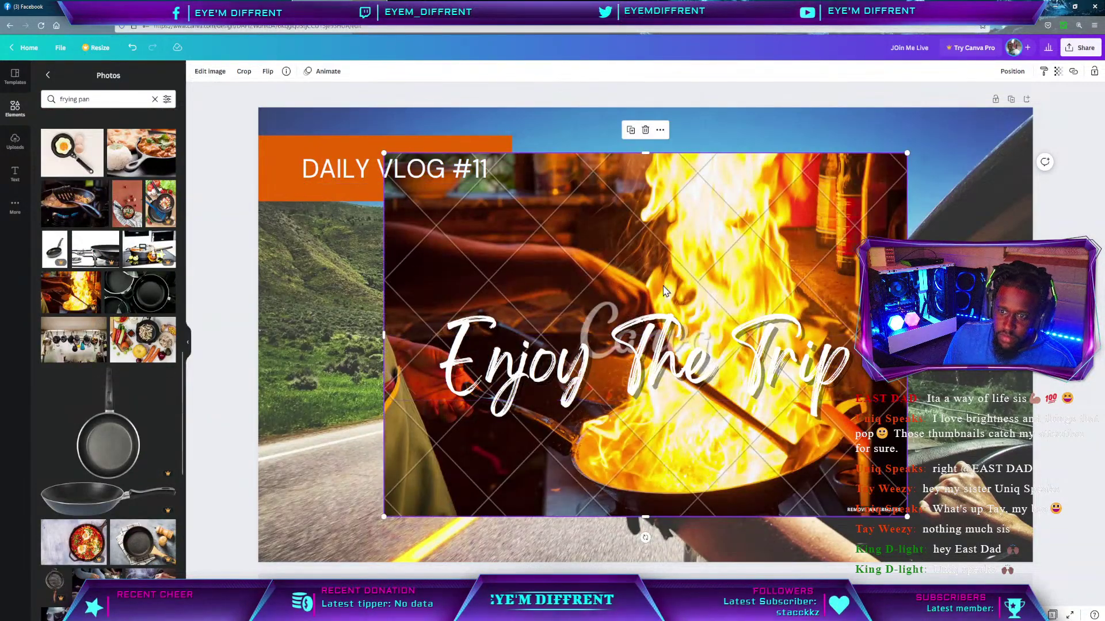
drag(661, 260, 478, 332)
drag(750, 214, 421, 443)
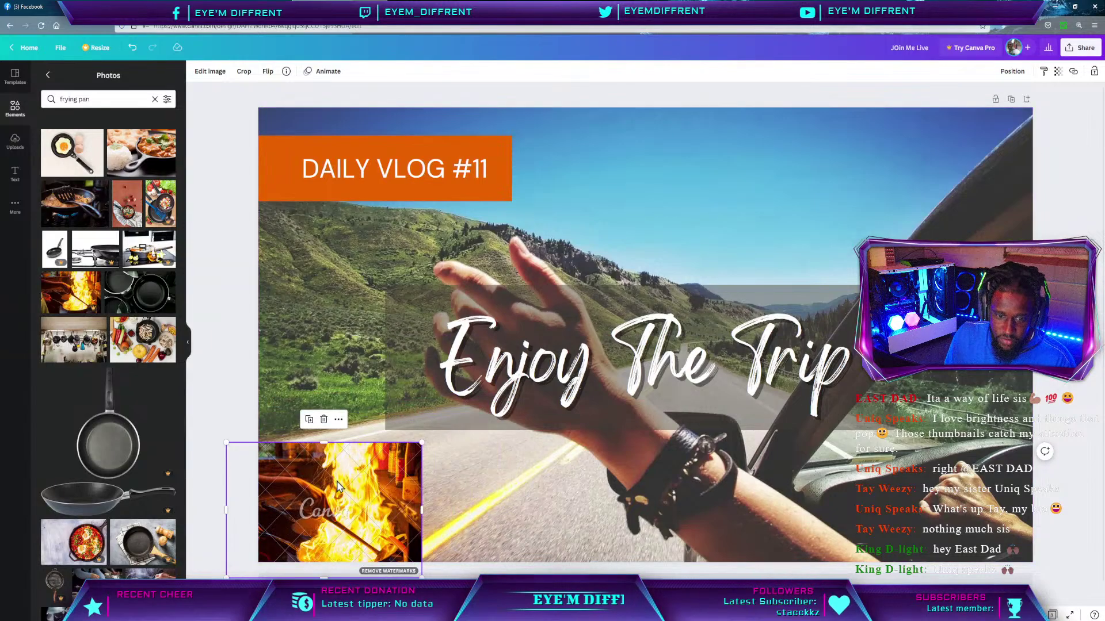
mouse_move(339, 492)
mouse_down()
mouse_move(387, 461)
mouse_move(374, 456)
mouse_move(354, 481)
mouse_up()
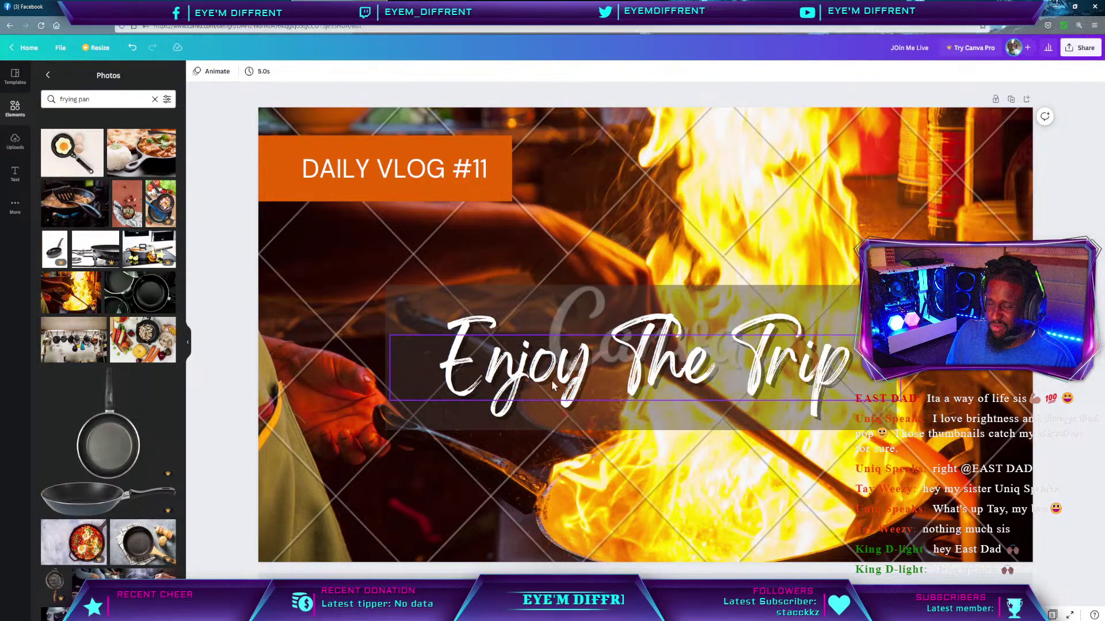
Delete the "Enjoy The Trip" title text from the thumbnail.
click(853, 361)
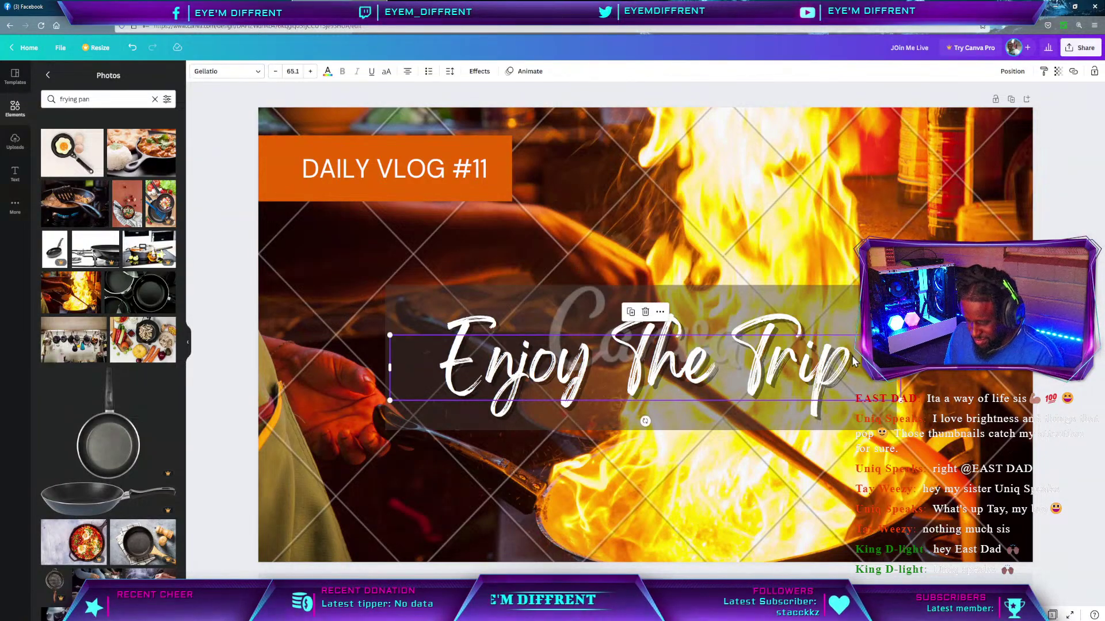
double_click(469, 368)
key(BackSpace)
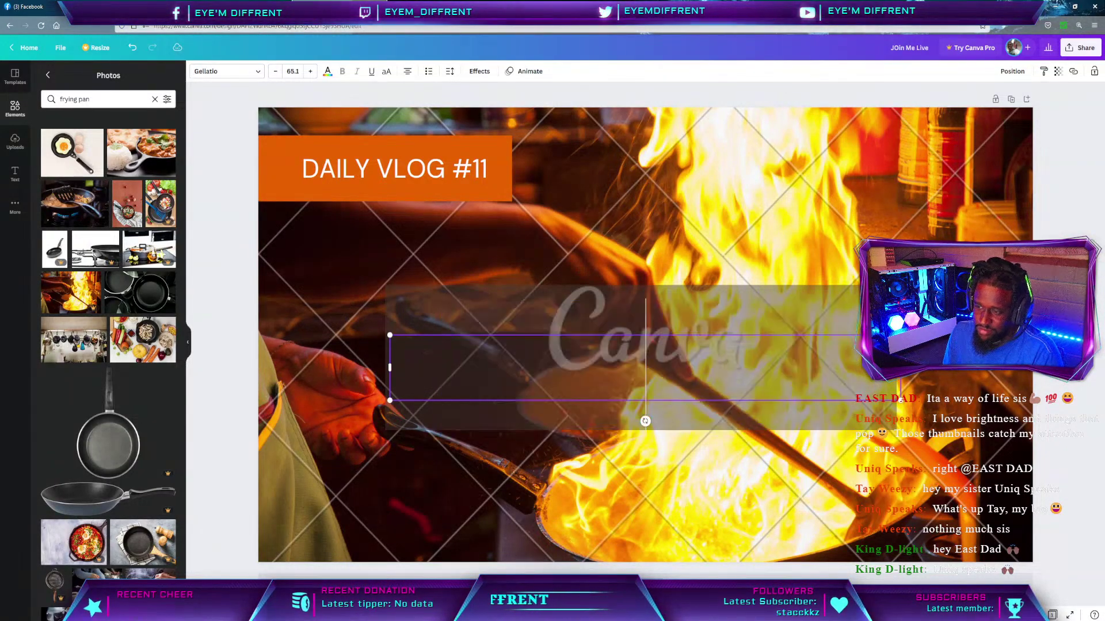
click(355, 342)
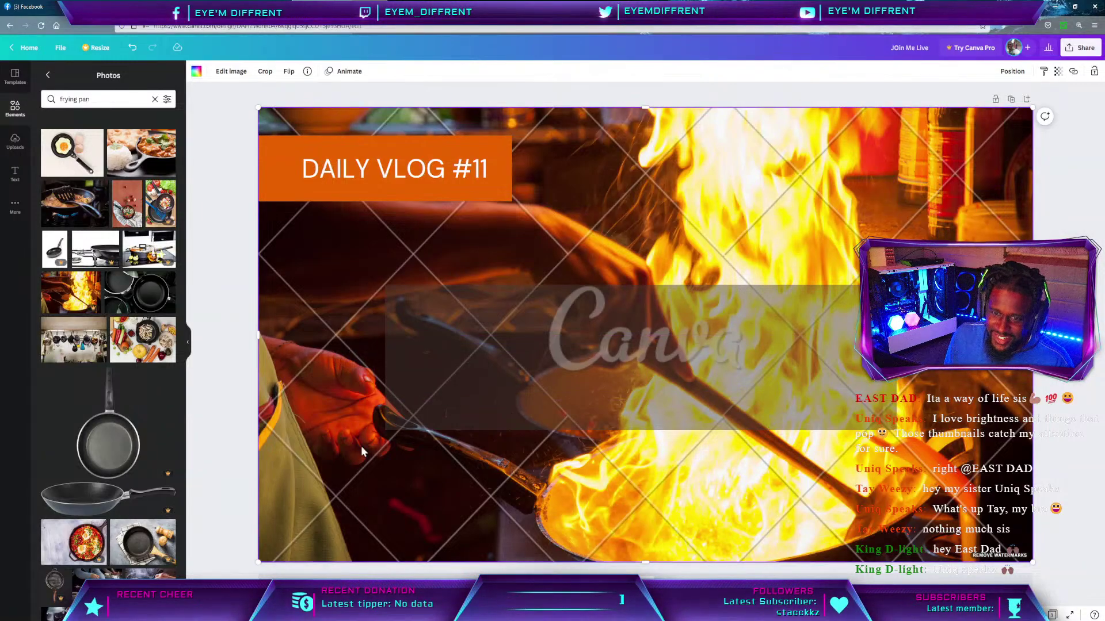
Add the white YouTube Subscribe graphic with the hand cursor to the thumbnail and scale it down.
scroll(166, 412, down, 10)
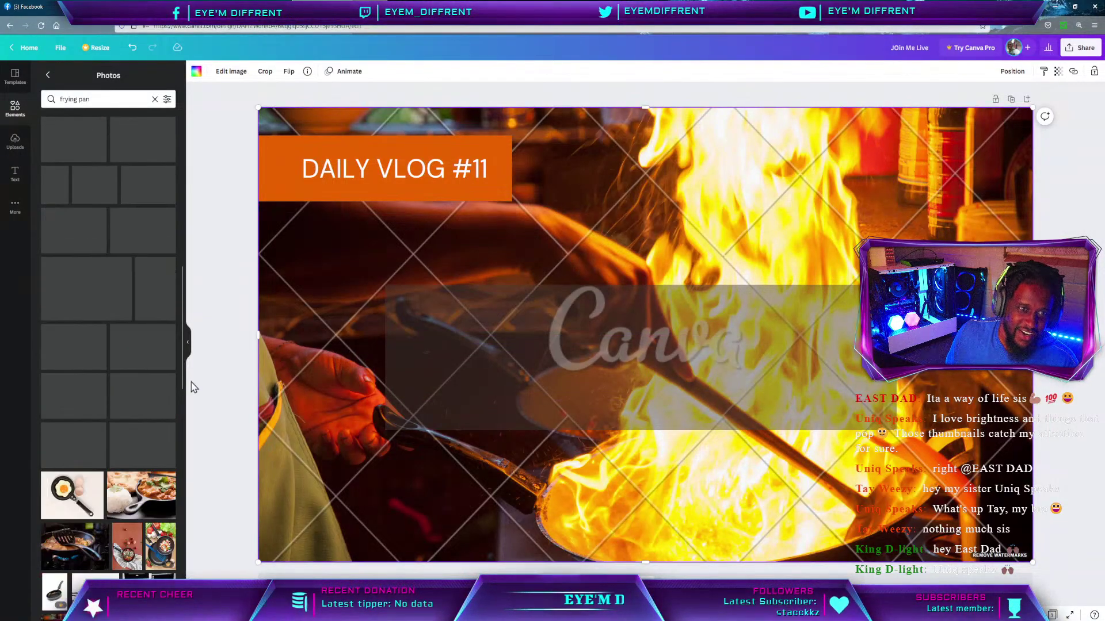
click(10, 110)
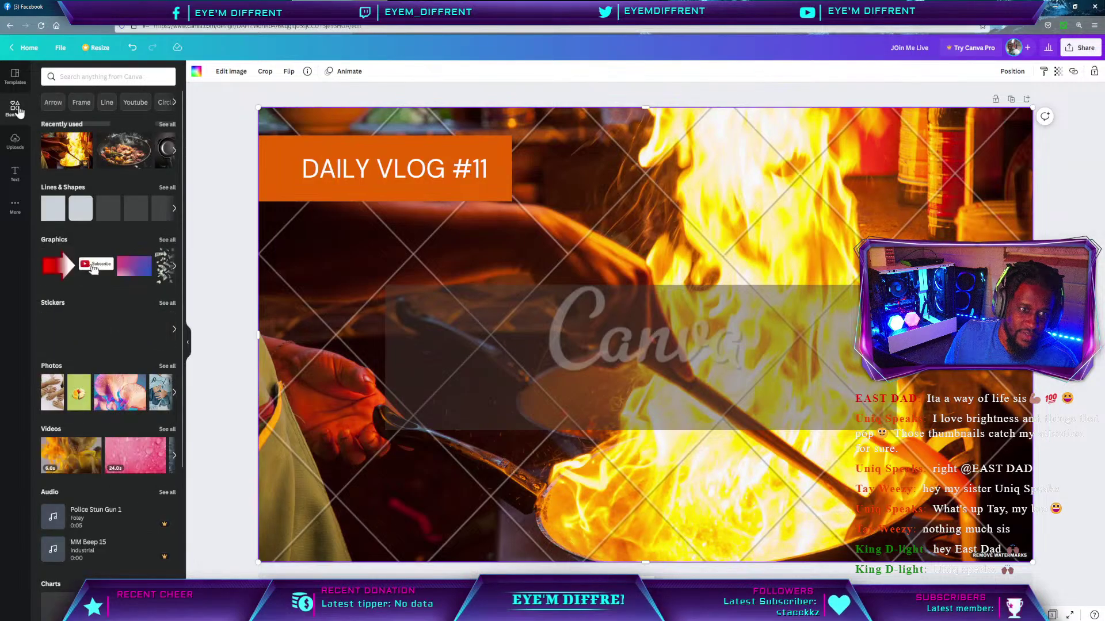
scroll(146, 301, down, 4)
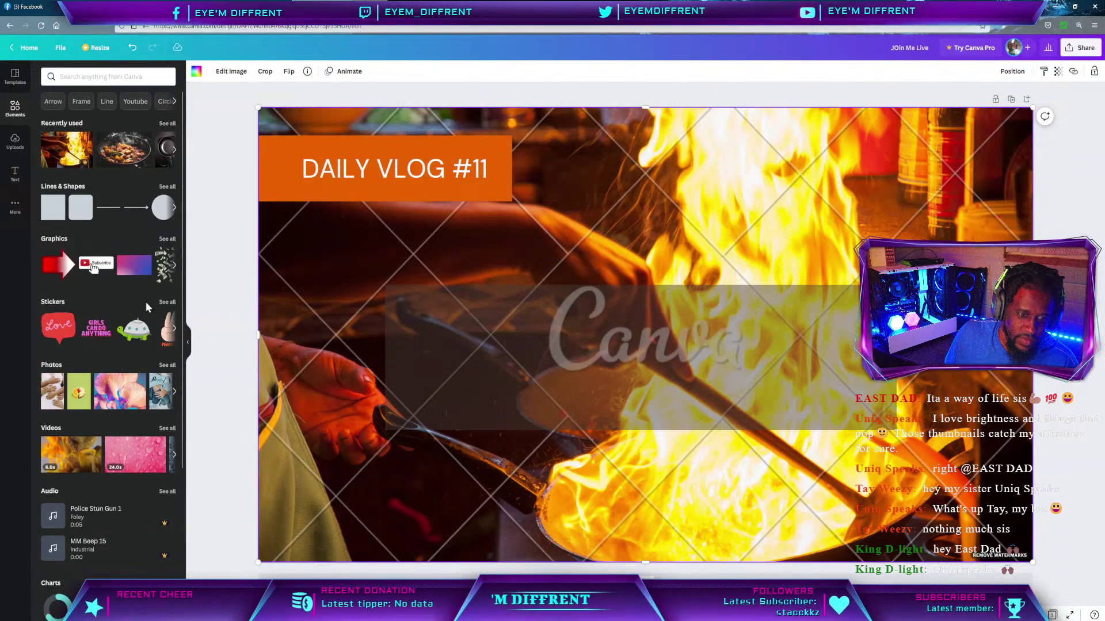
scroll(146, 307, up, 3)
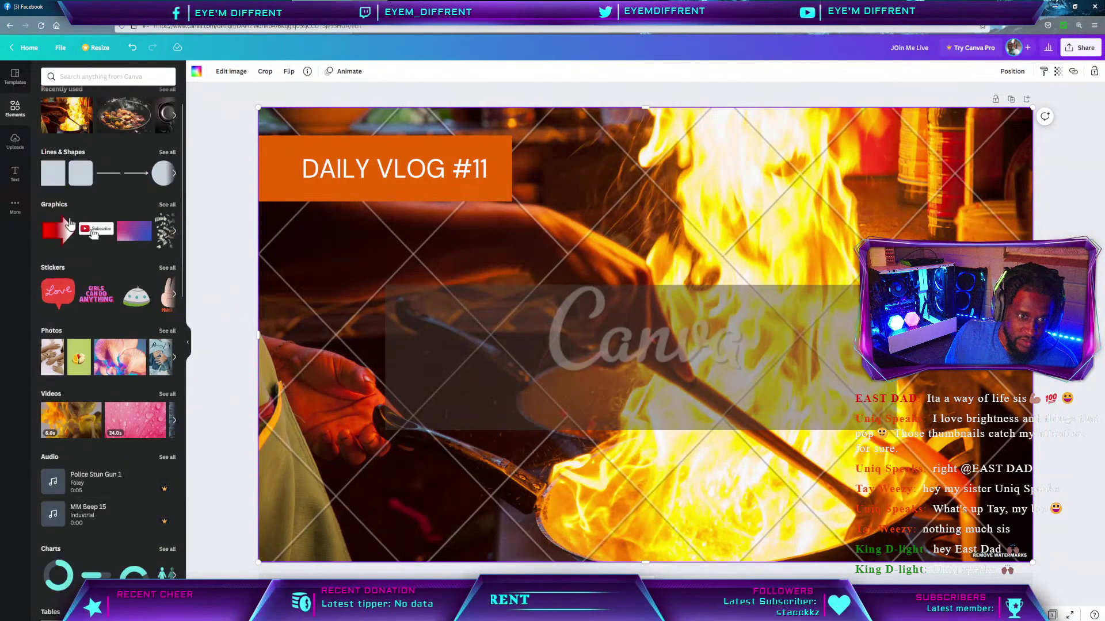
click(93, 232)
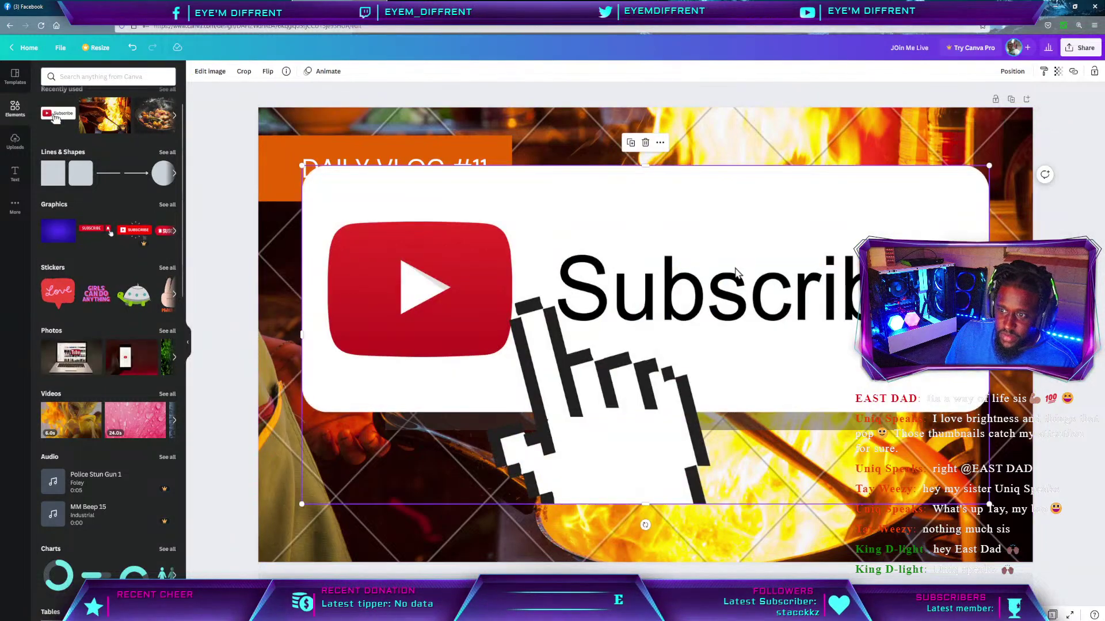
drag(989, 176, 838, 276)
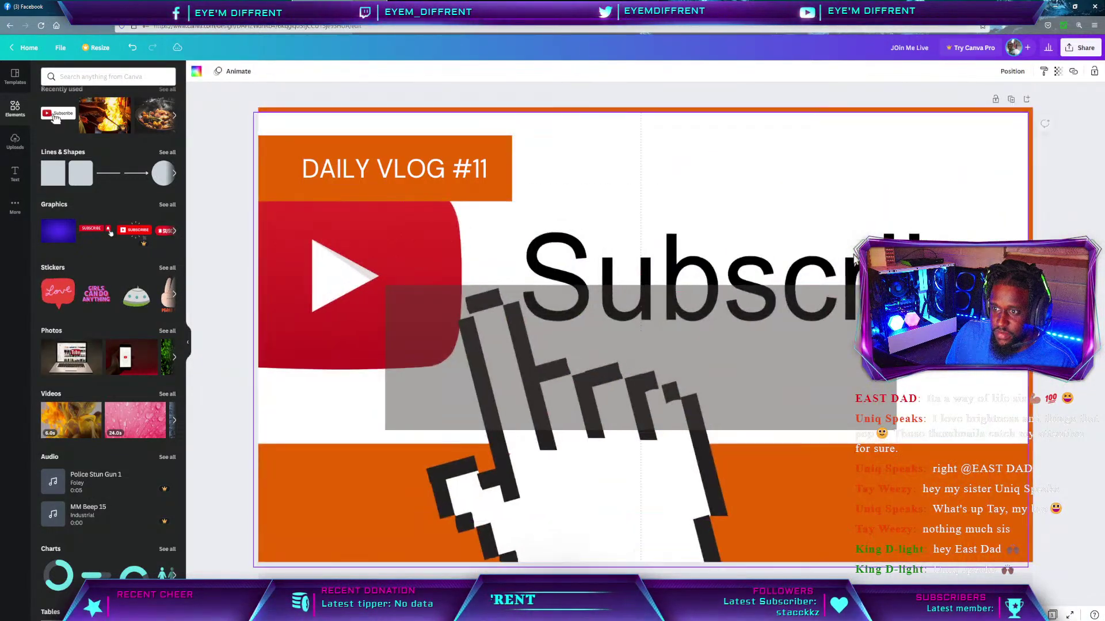
Try to shrink the Subscribe graphic that fills the page, and undo back to the small graphic over the frying pan photo.
drag(1025, 113, 633, 382)
drag(559, 461, 619, 406)
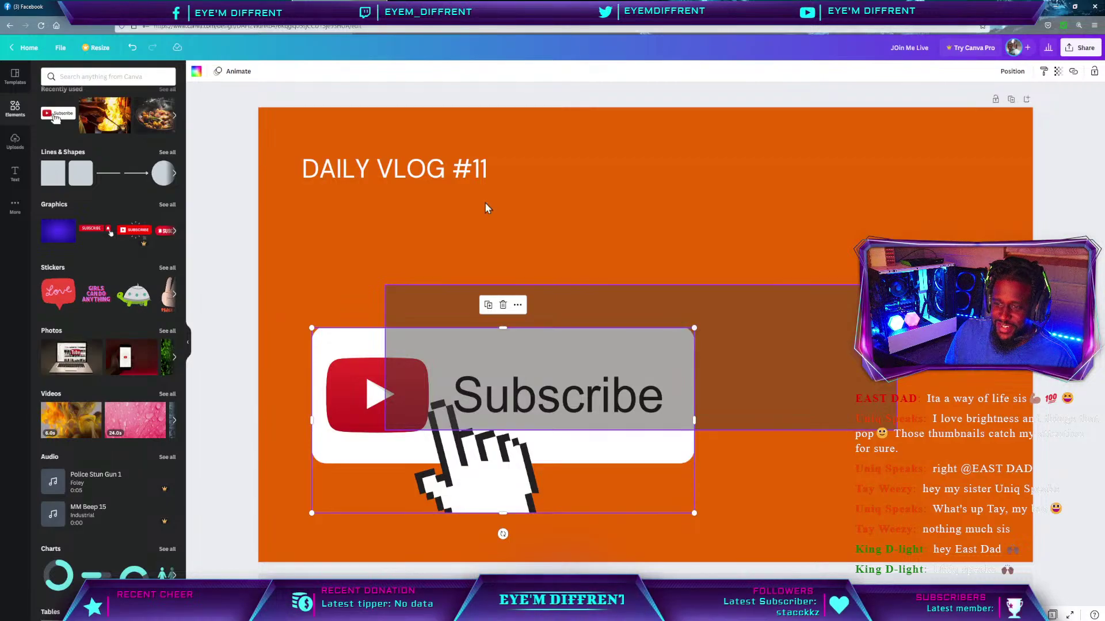
click(131, 48)
click(131, 48)
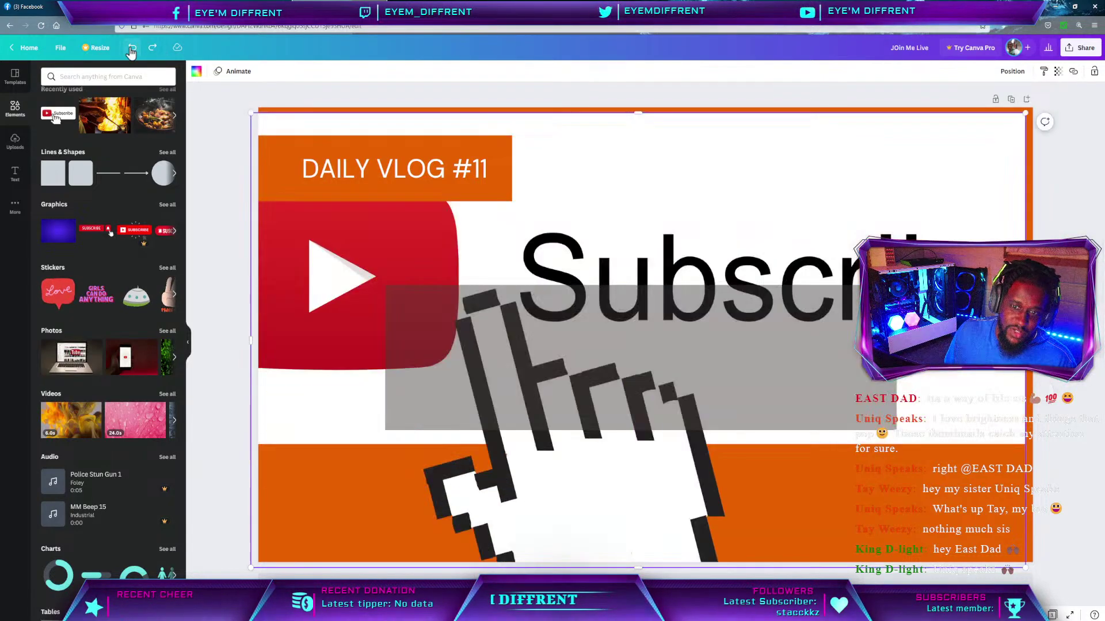
click(132, 48)
click(132, 48)
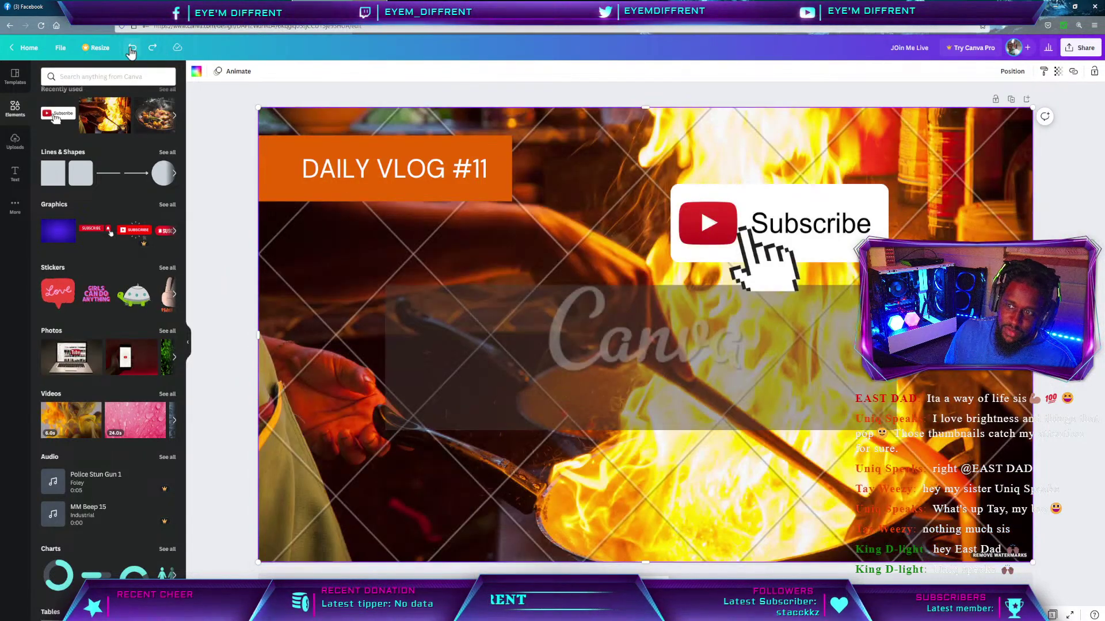
Shrink the Subscribe graphic further and move it to the page's upper edge above the Daily Vlog label.
click(688, 195)
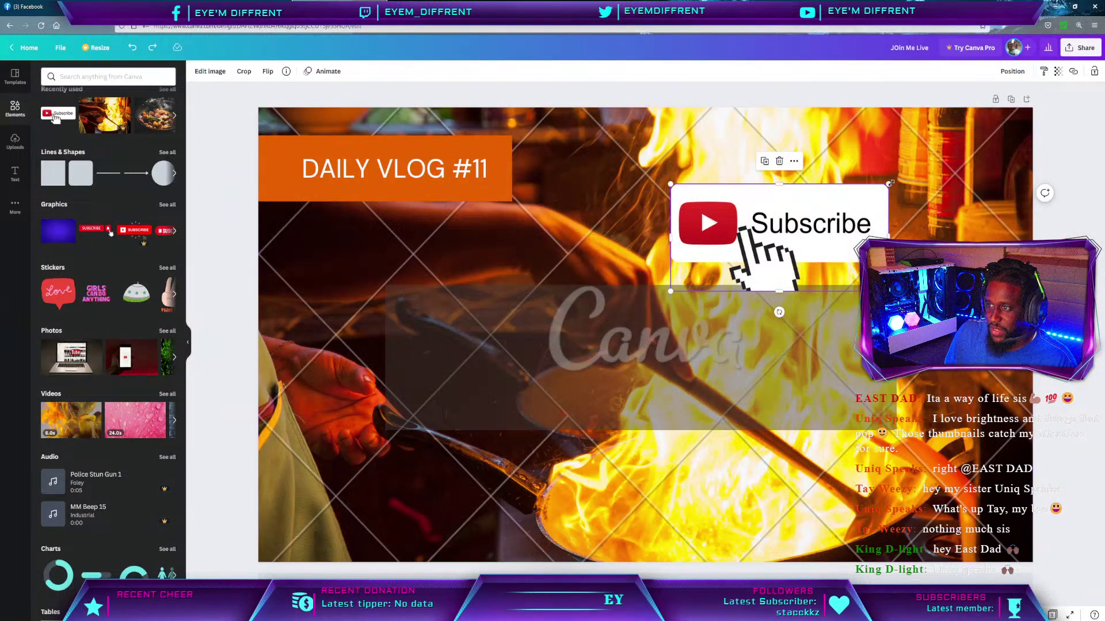
drag(890, 184, 700, 88)
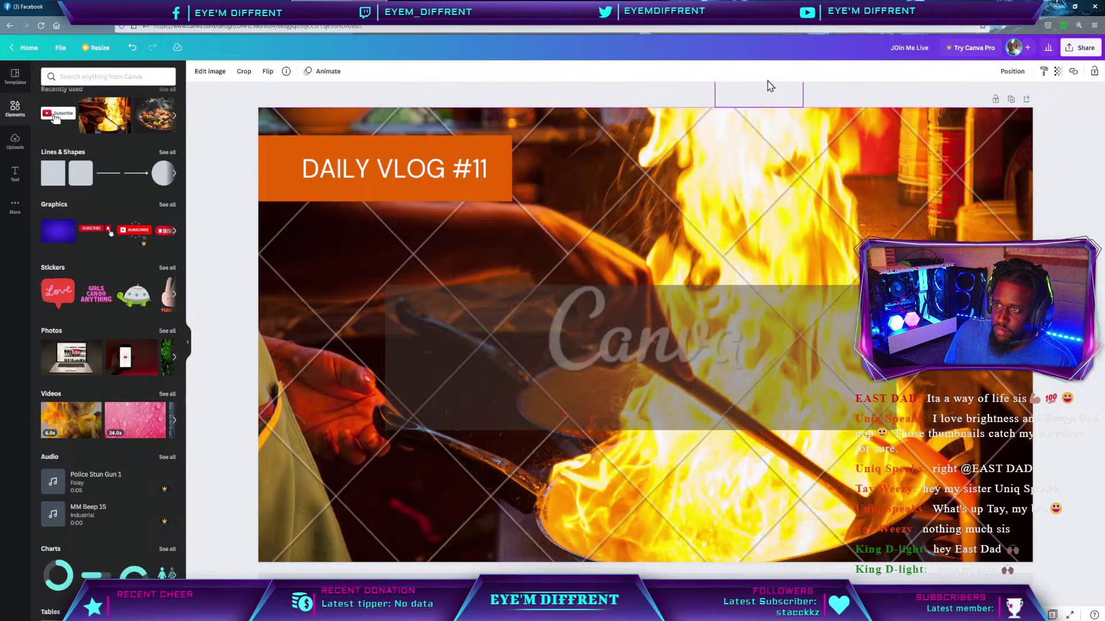
drag(770, 86, 490, 91)
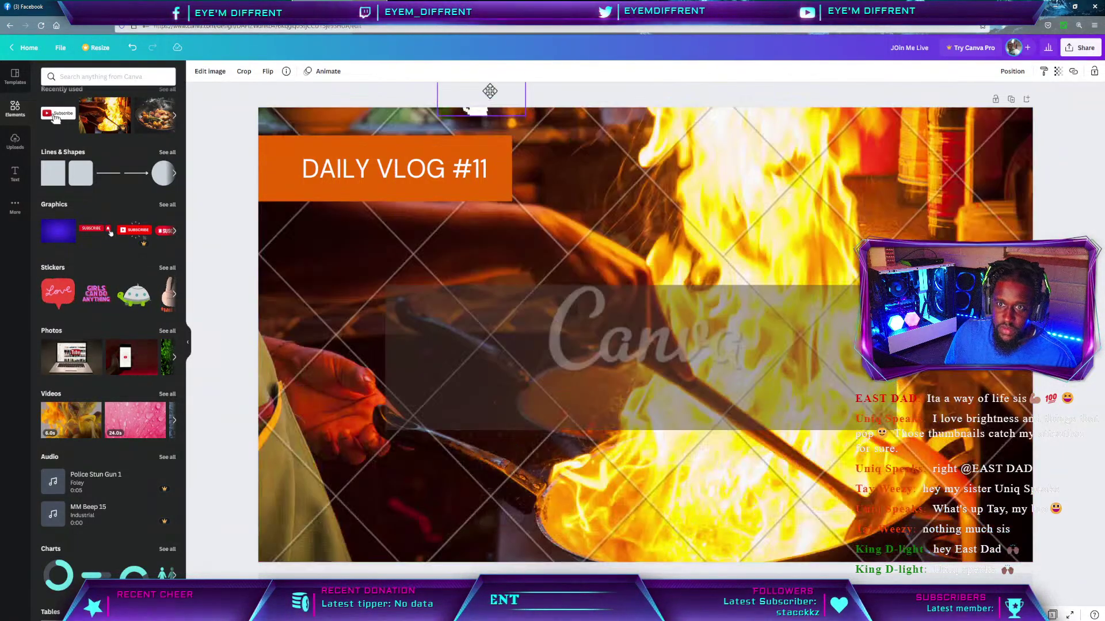
Delete the flaming frying pan photo, the hills-and-clouds picture and the orange fill to clear the page background.
click(688, 235)
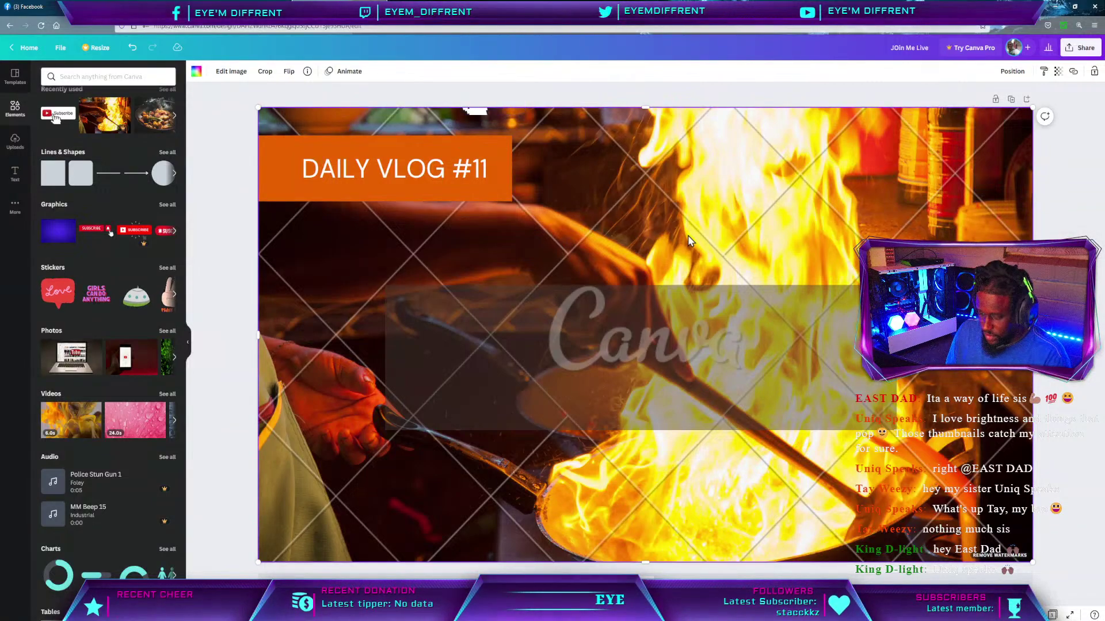
key(Delete)
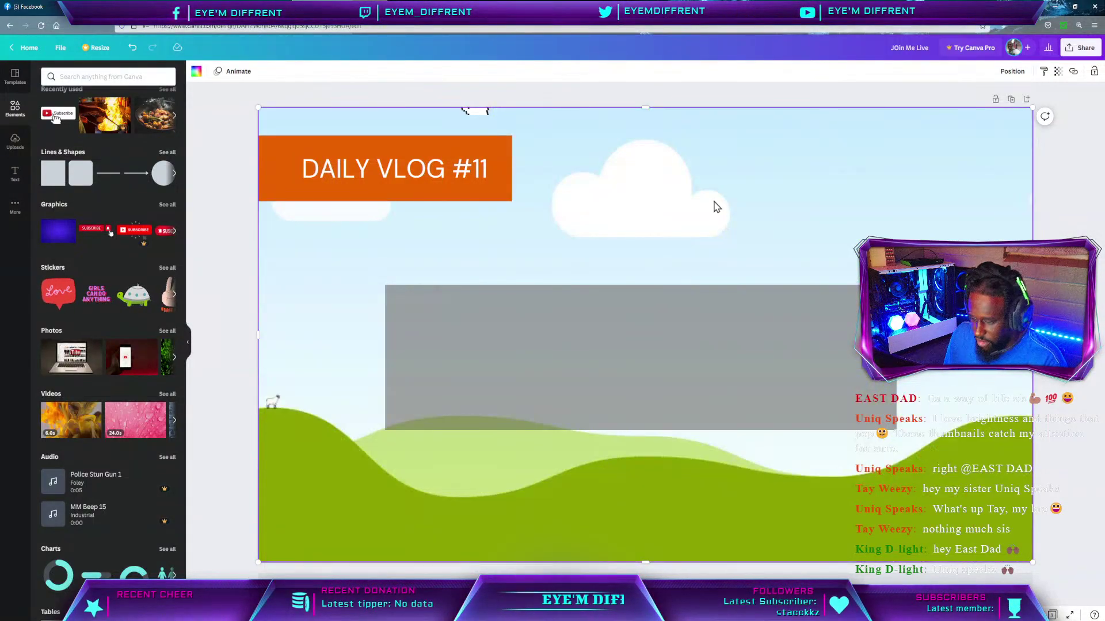
key(Delete)
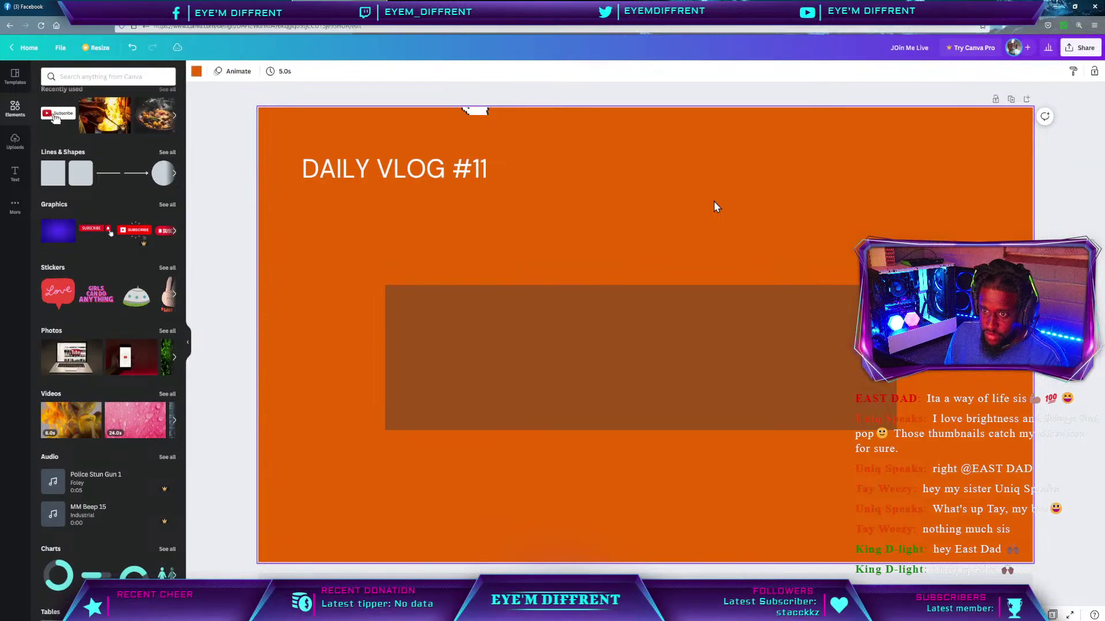
key(Delete)
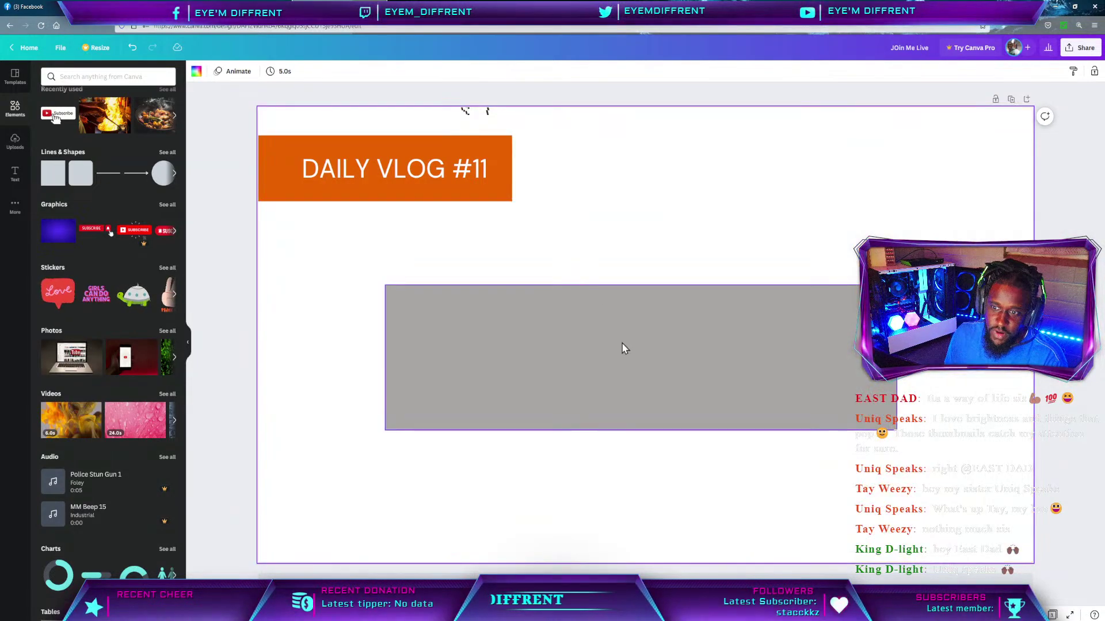
Delete the grey rectangle, the "DAILY VLOG #11" label with its orange box, and the Subscribe graphic.
drag(483, 116, 362, 467)
click(599, 378)
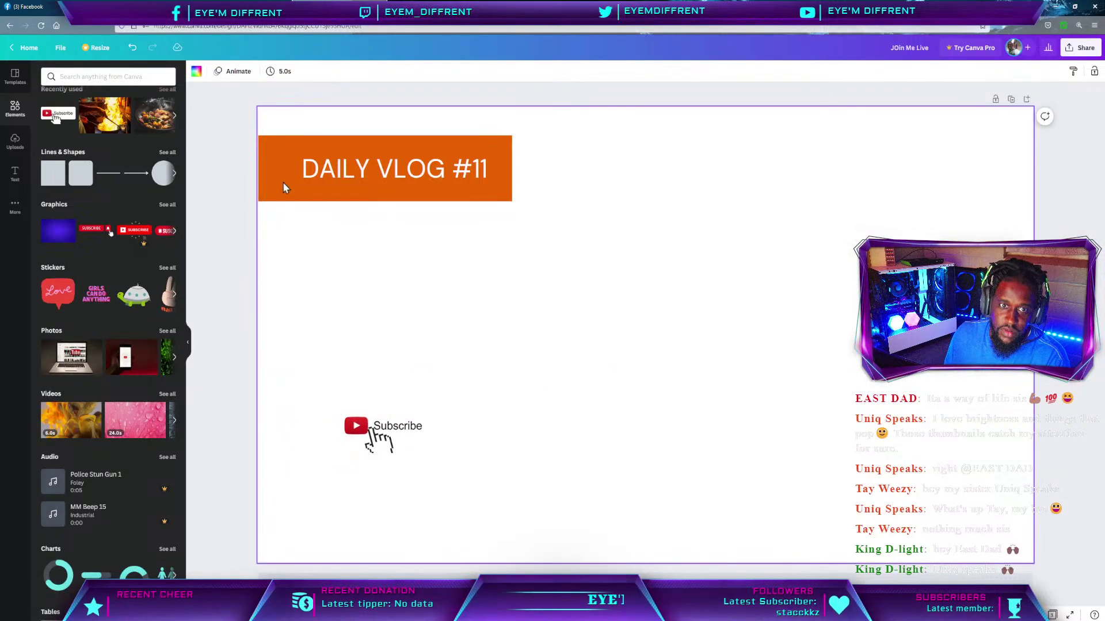
drag(659, 337, 305, 114)
key(Delete)
drag(457, 476, 350, 417)
key(Delete)
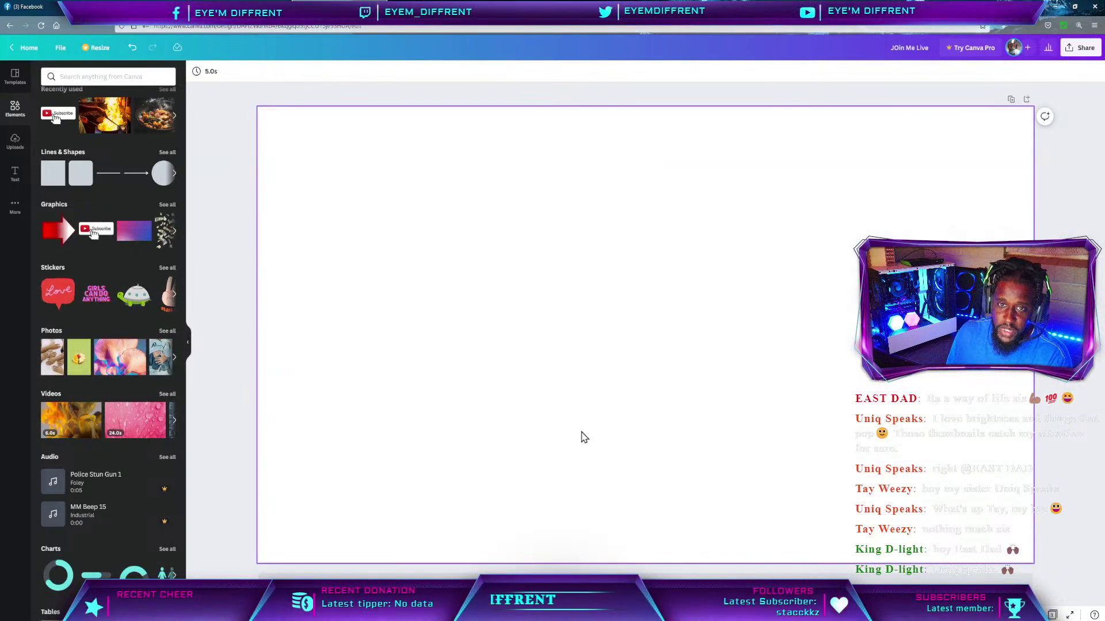
Try the bright blue pool-water background on the blank page and replace it with the dark blue cracked marble texture.
right_click(518, 361)
click(372, 316)
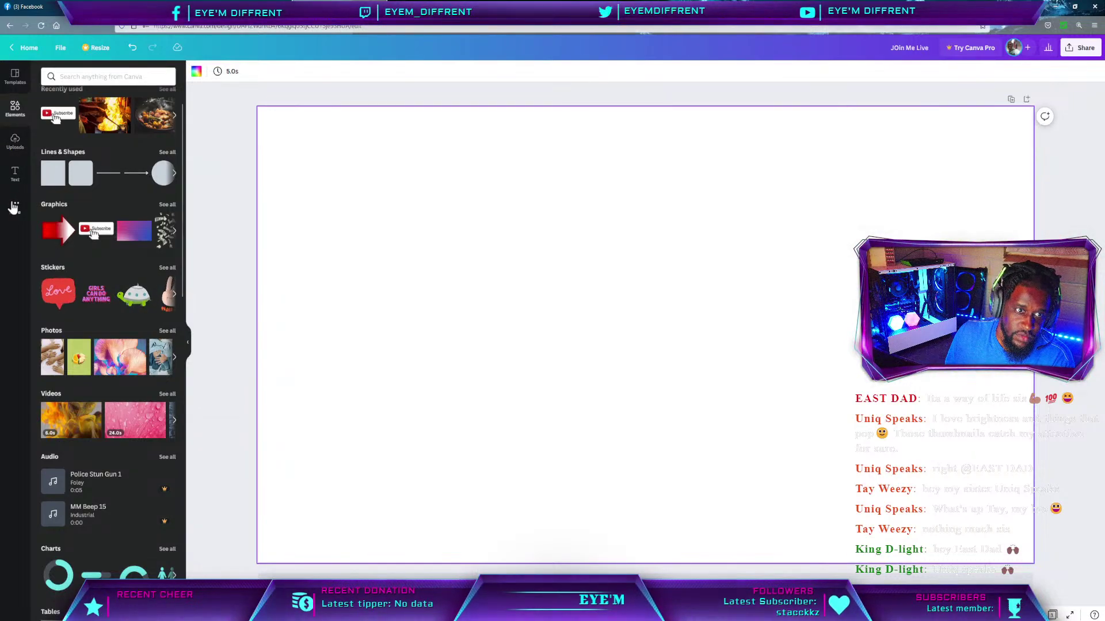
click(14, 209)
click(54, 190)
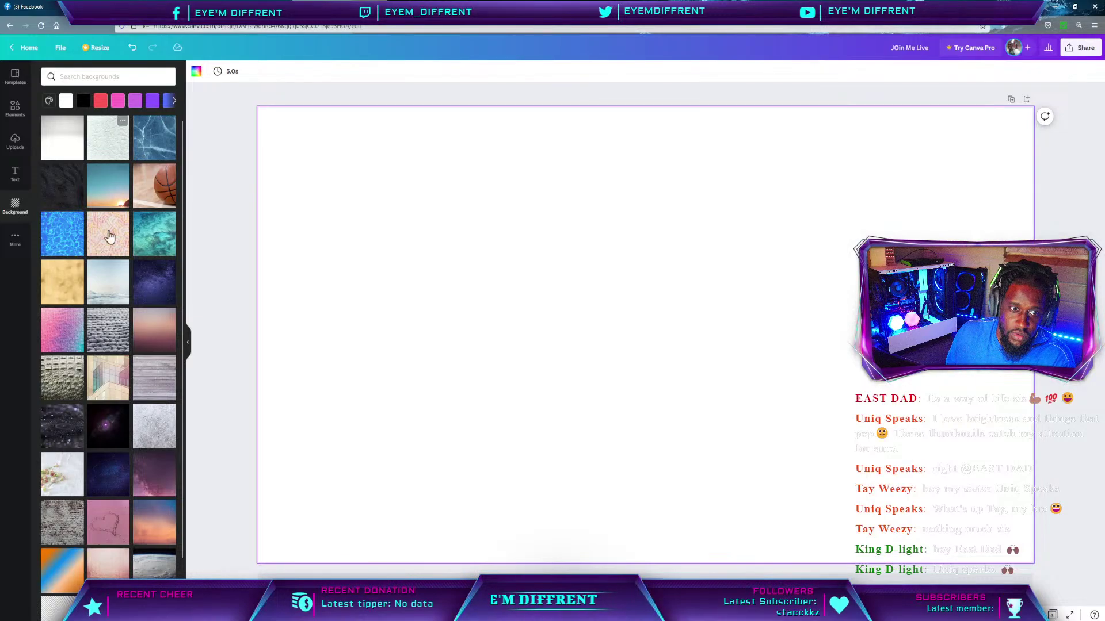
click(63, 241)
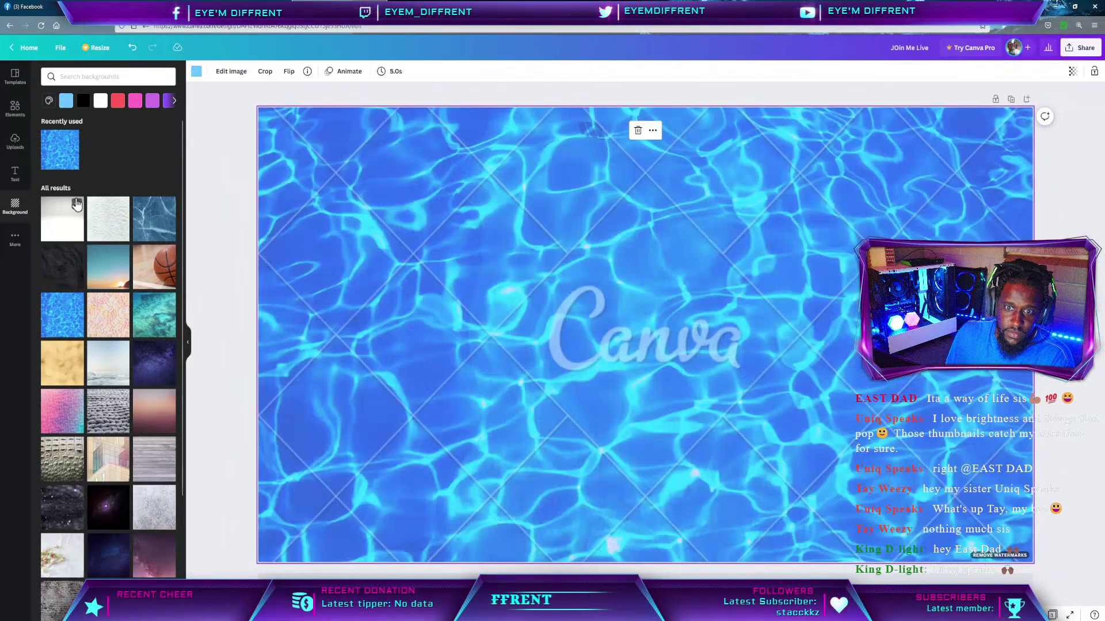
click(64, 317)
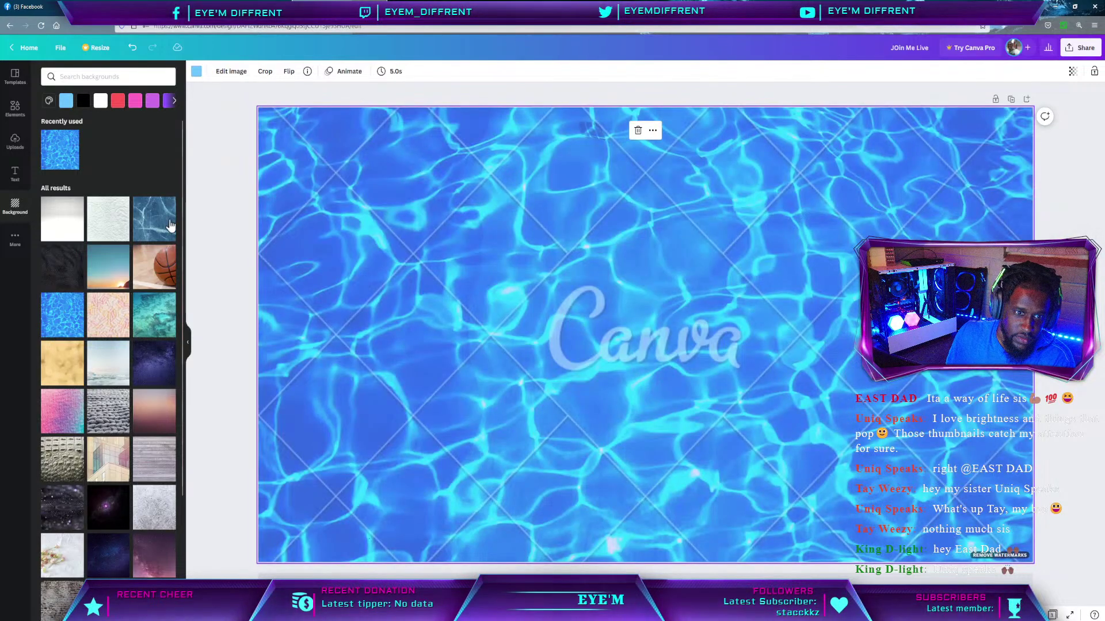
click(170, 224)
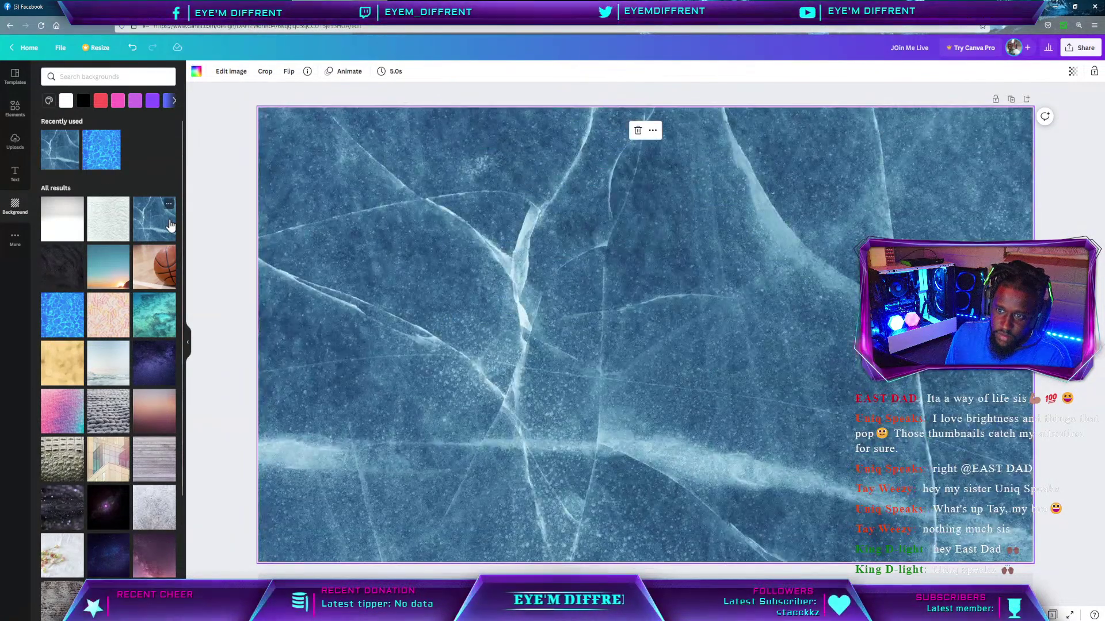
click(229, 146)
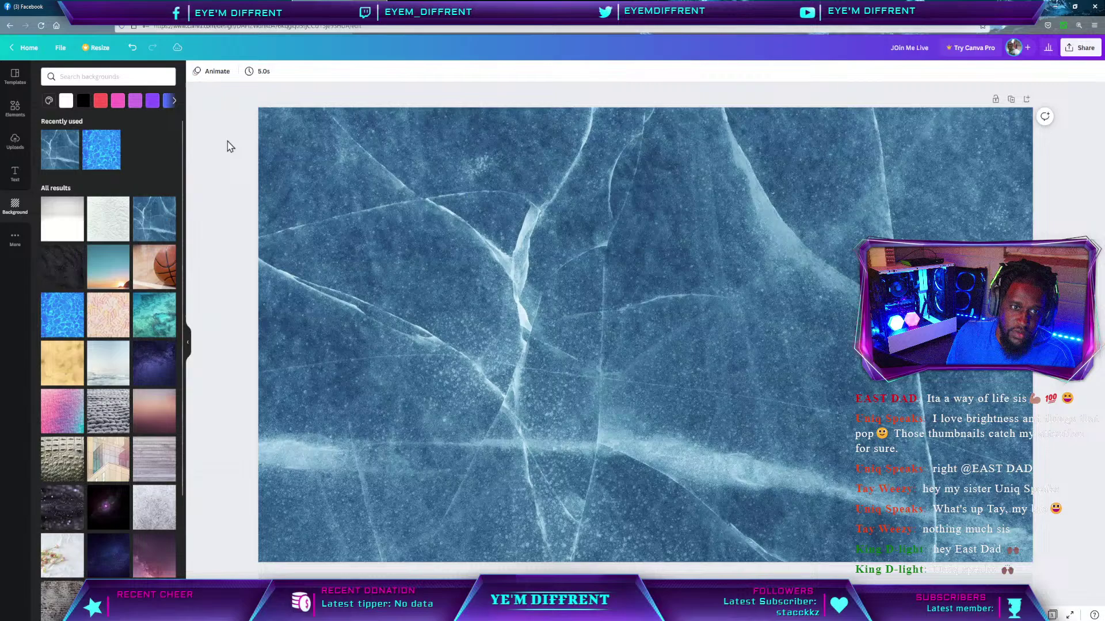
Add the YouTube Subscribe graphic with the hand cursor, scaled down and placed in the page's lower-left corner.
click(16, 115)
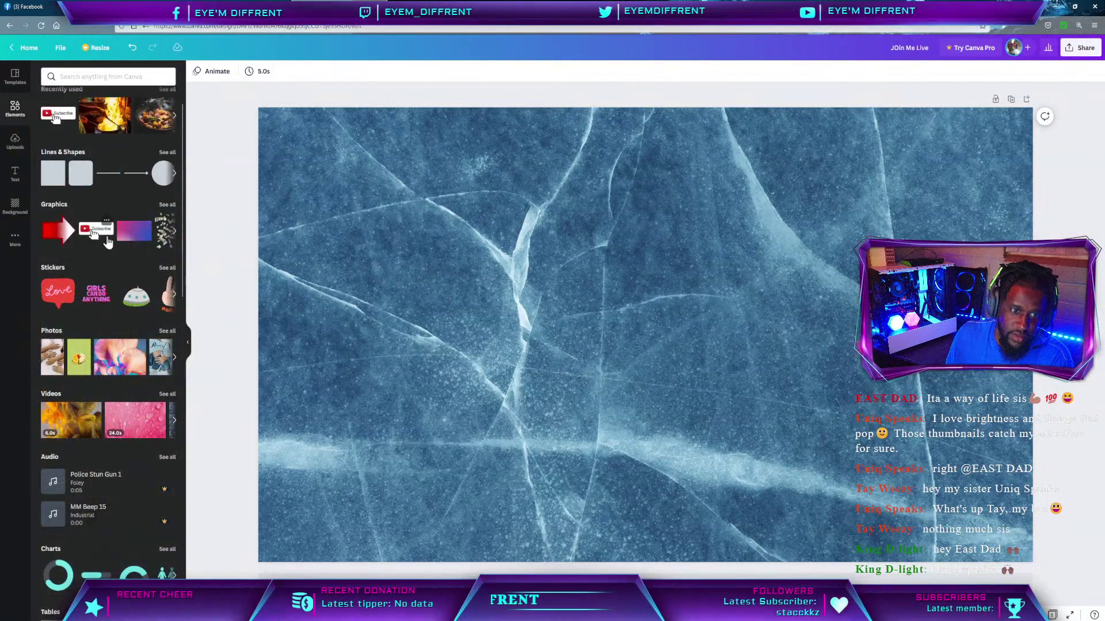
drag(95, 230, 523, 239)
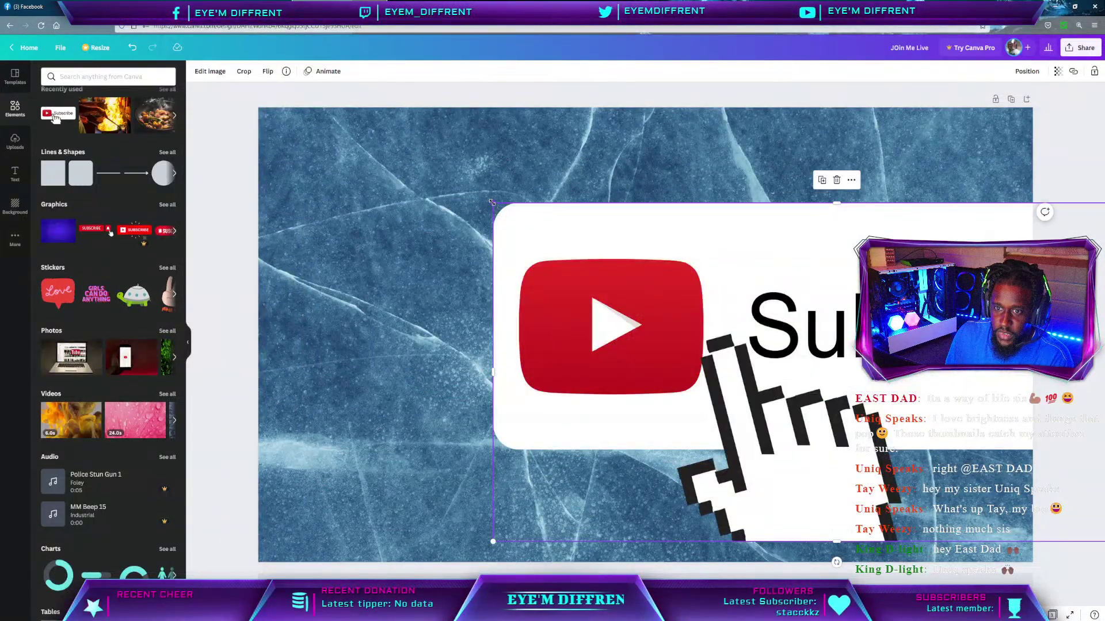
drag(493, 204, 352, 165)
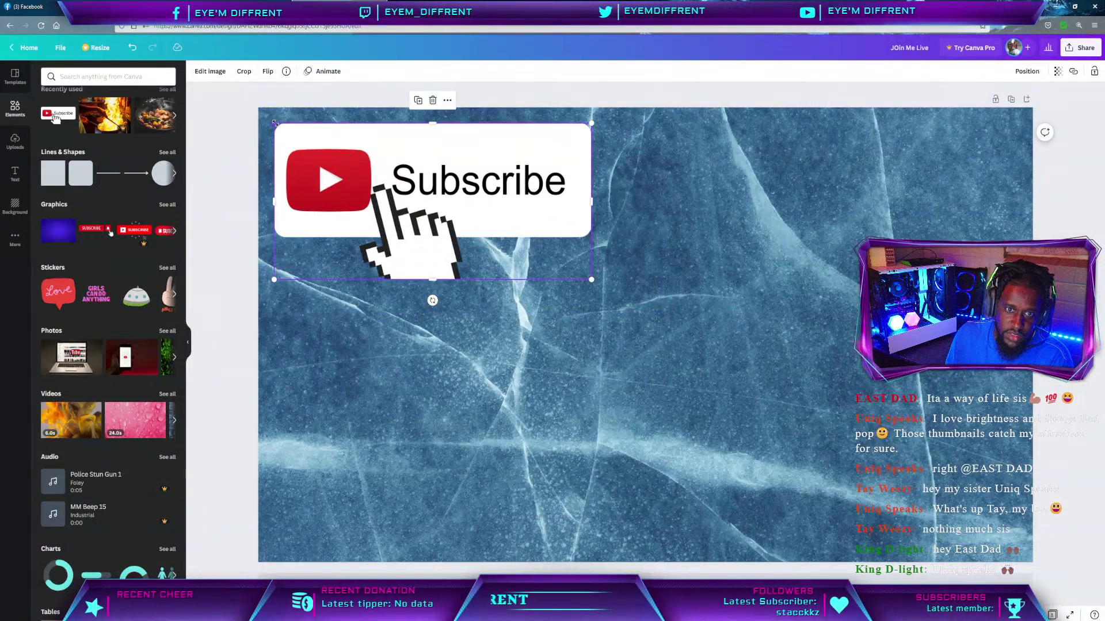
drag(276, 126, 341, 496)
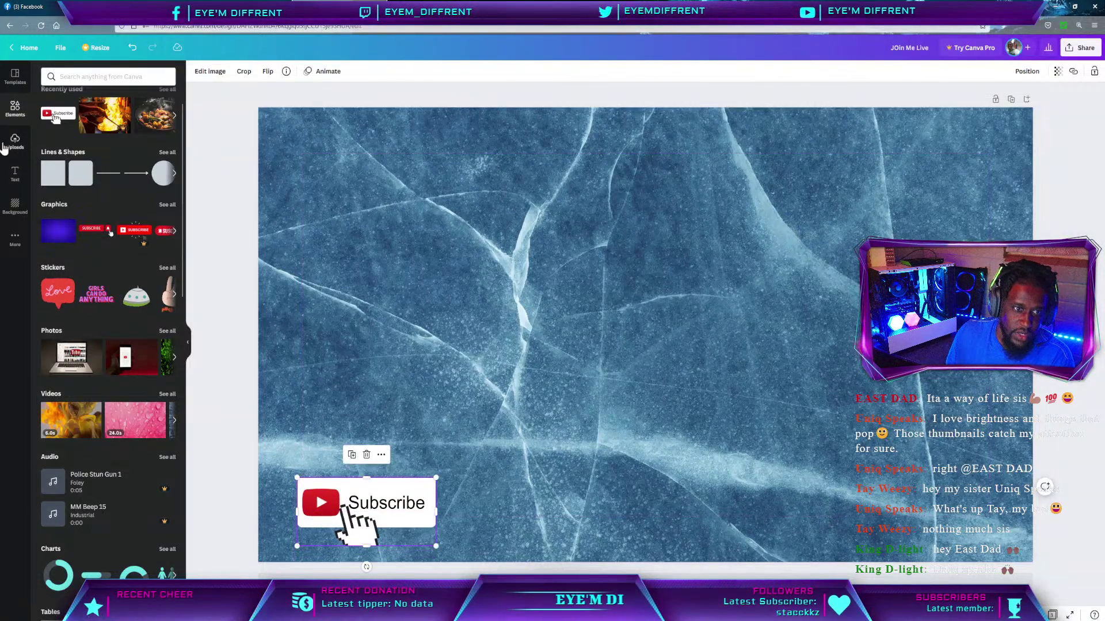
Add the "COFFEE PLEASE" text style to the page.
click(13, 175)
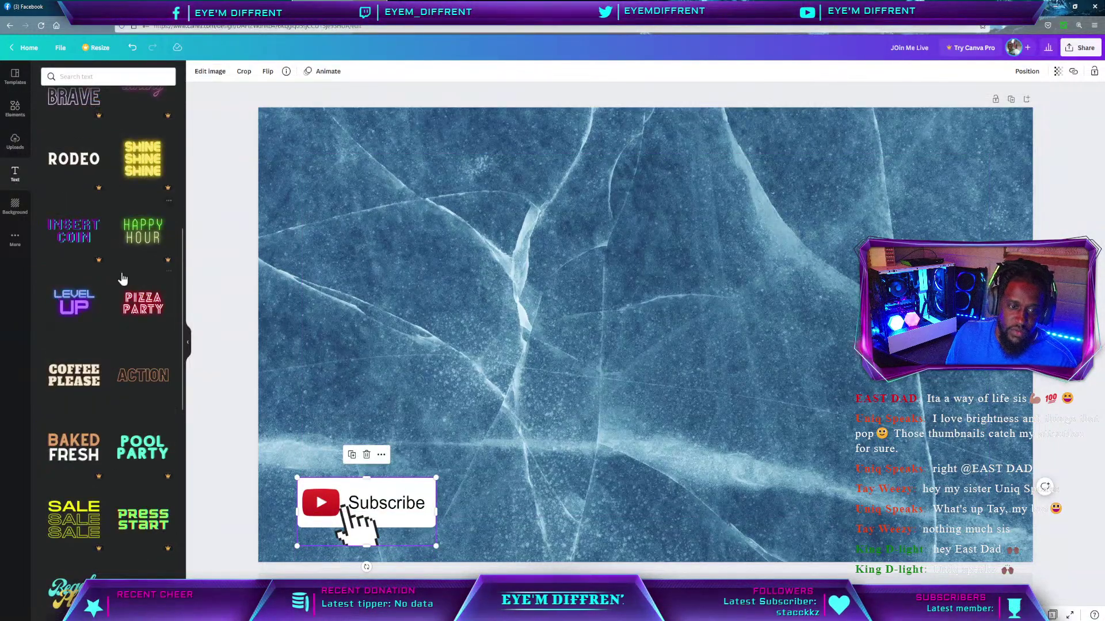
scroll(122, 279, down, 2)
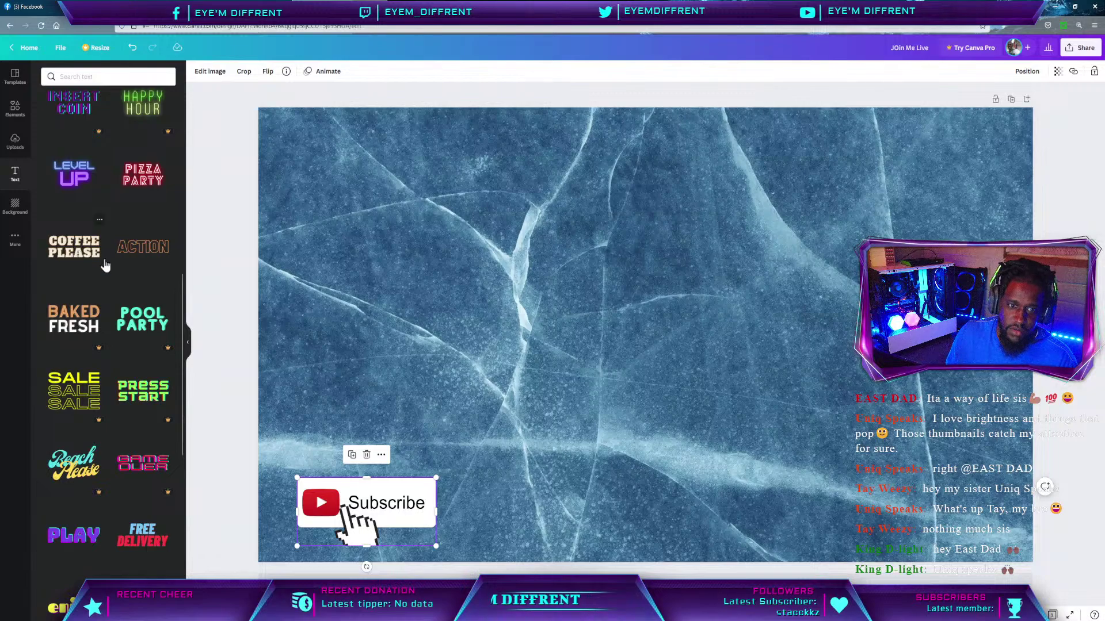
click(105, 265)
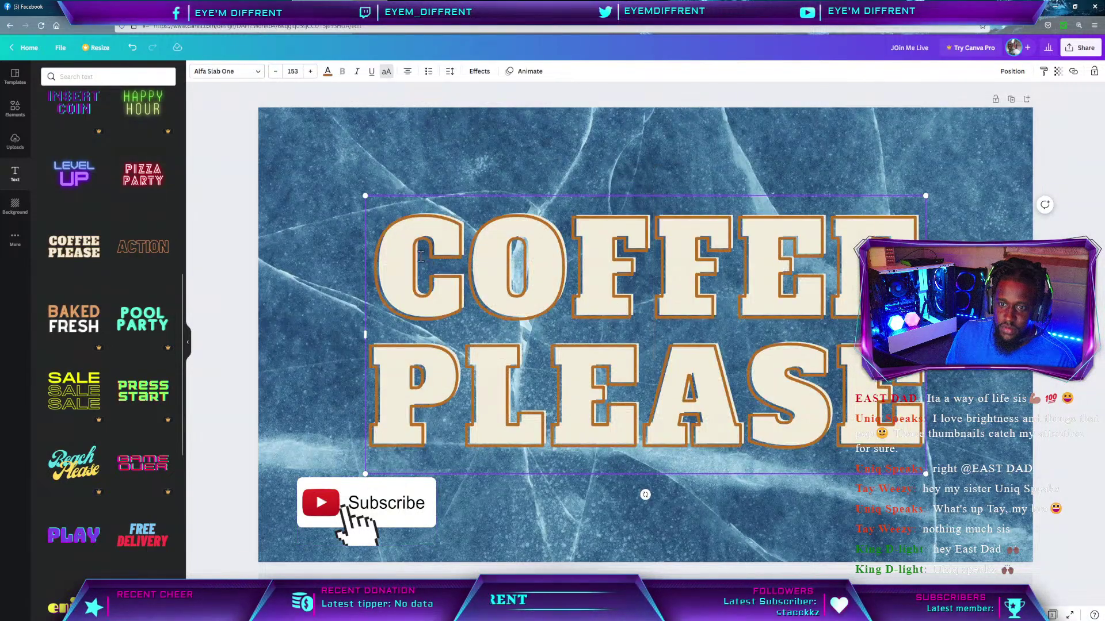
Reword the text as "COOKING TIPS" on two lines, scale it down to size 88.6 and place it in the page's upper area.
double_click(390, 249)
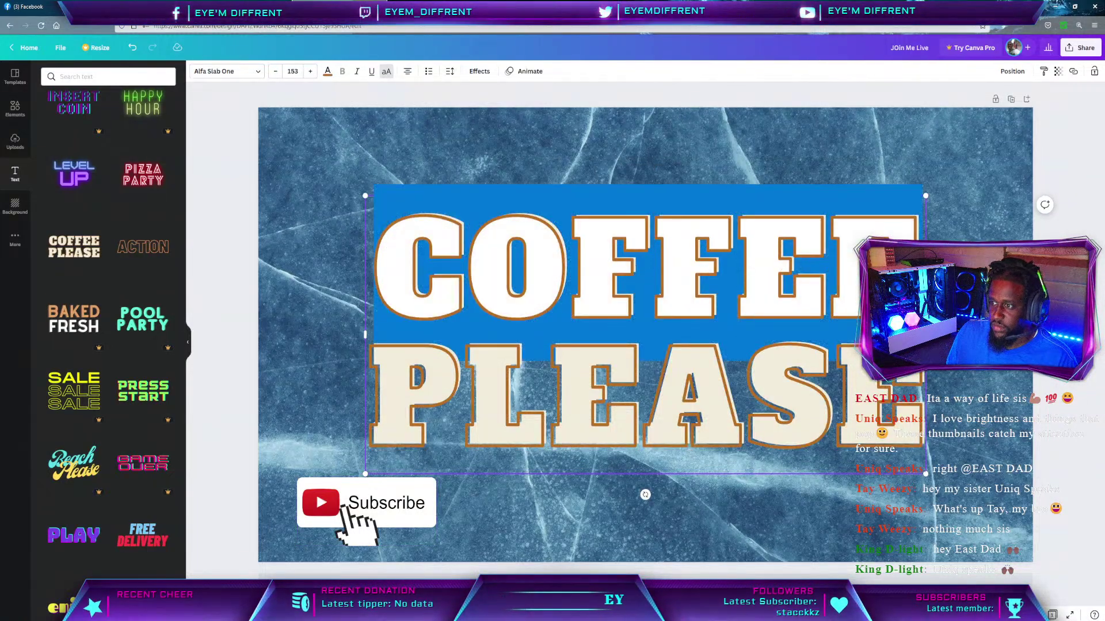
text(CO)
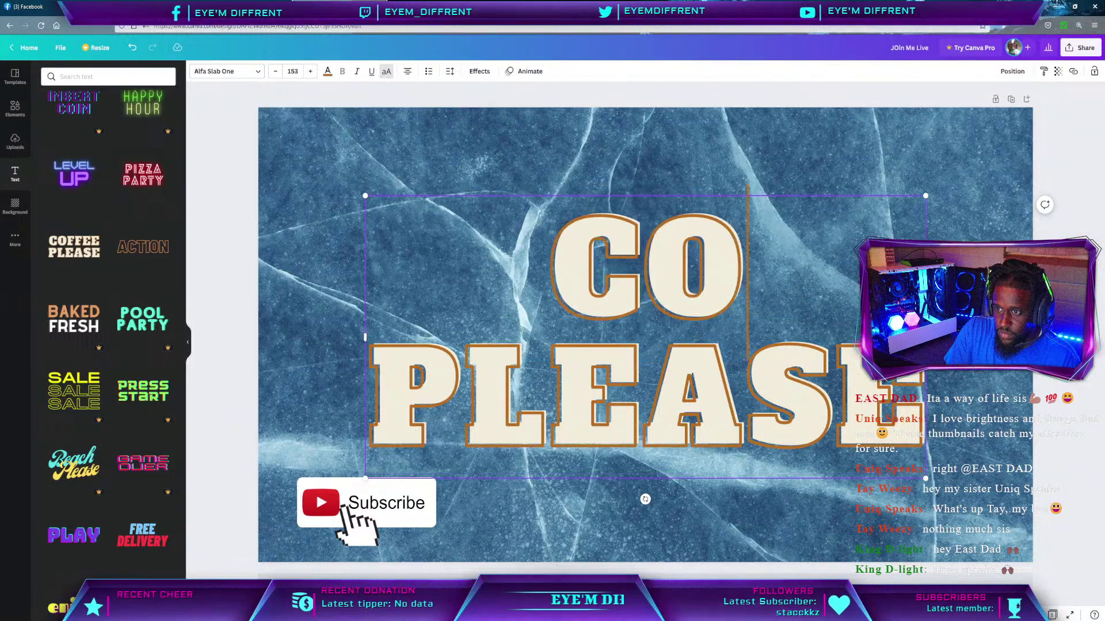
text(OKING)
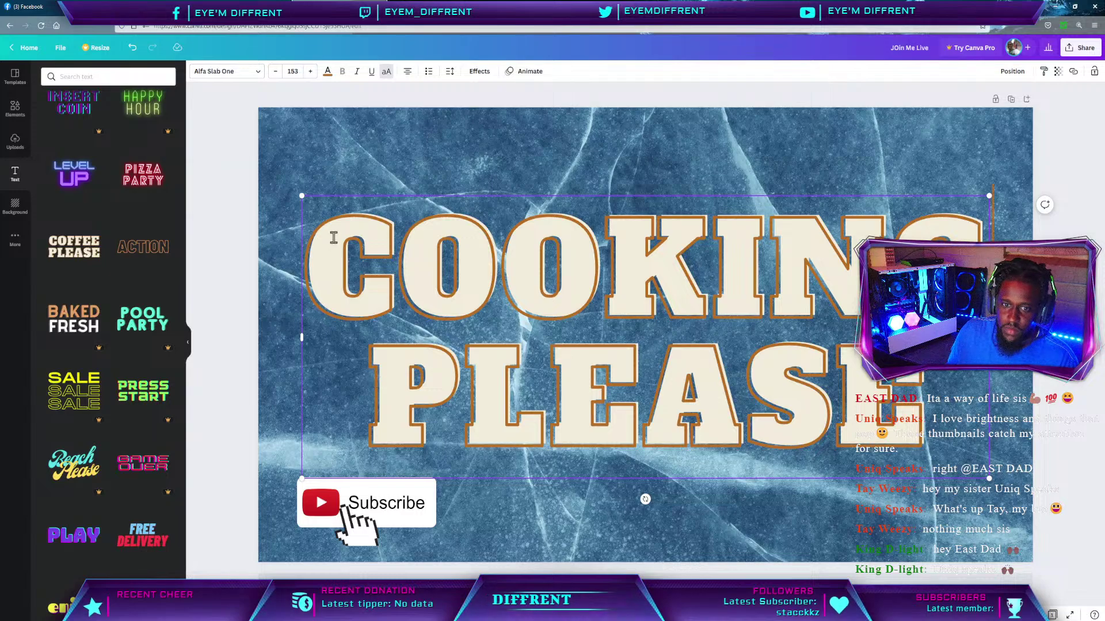
drag(371, 397, 1002, 379)
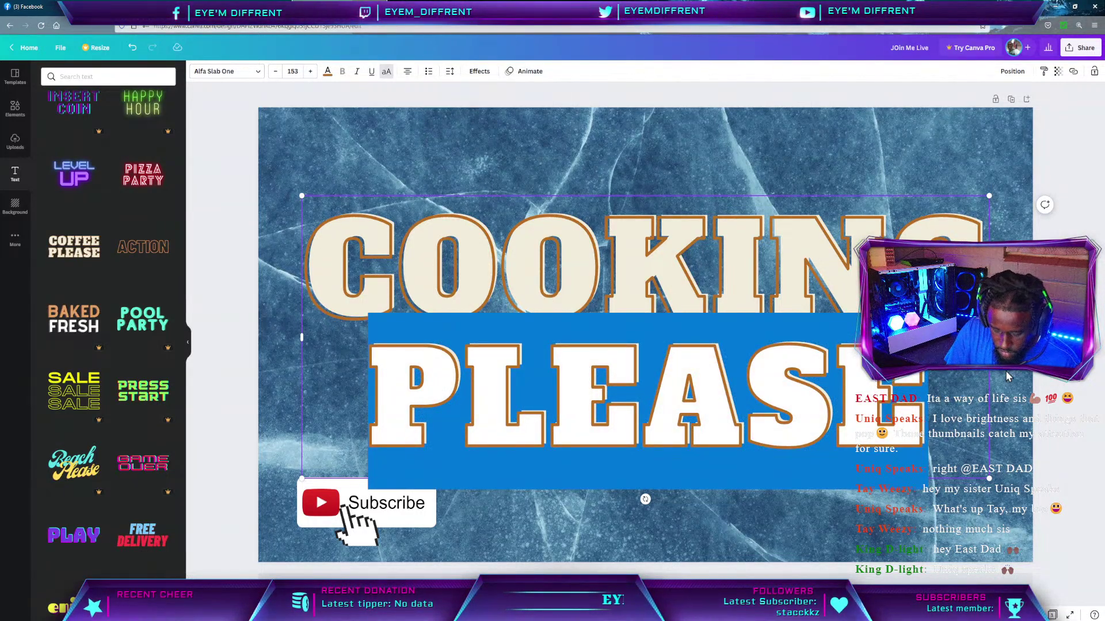
text(TIPS)
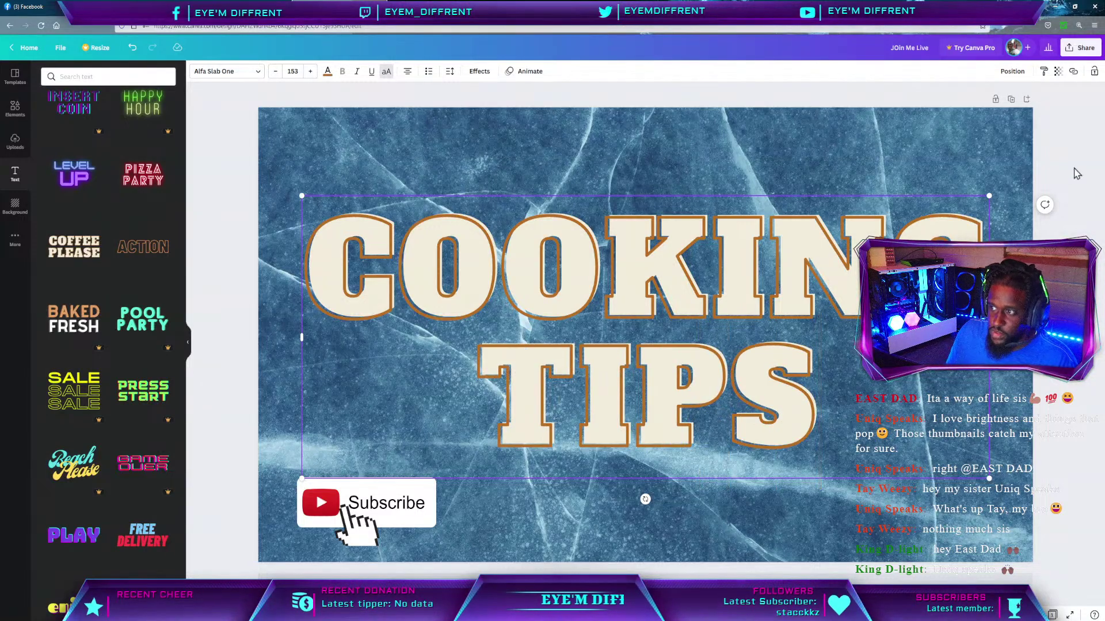
drag(987, 198, 700, 314)
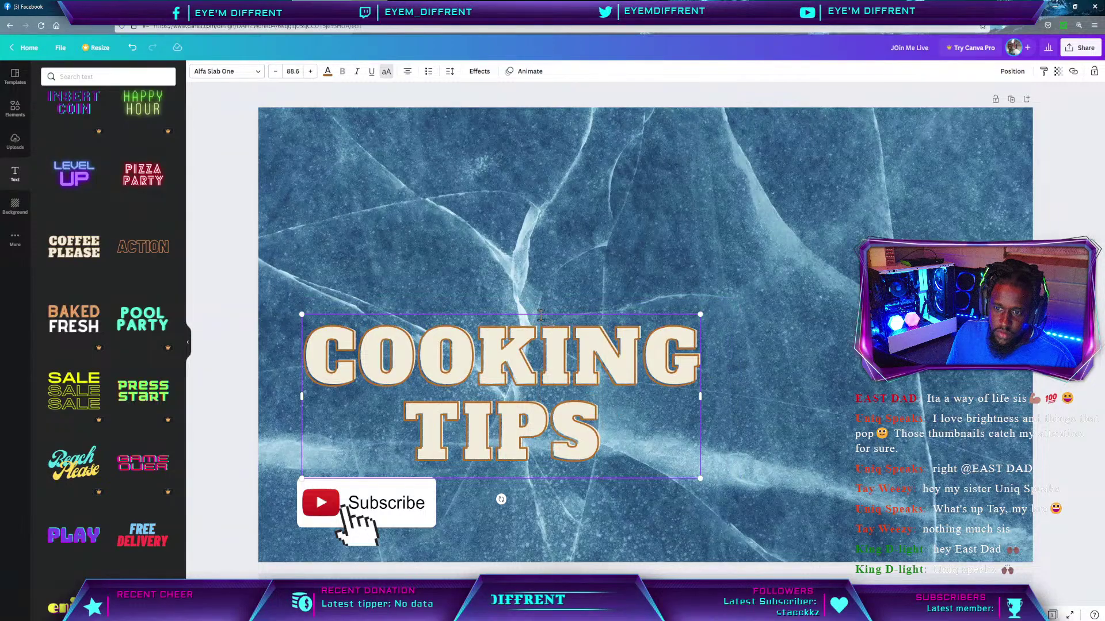
drag(534, 315, 712, 166)
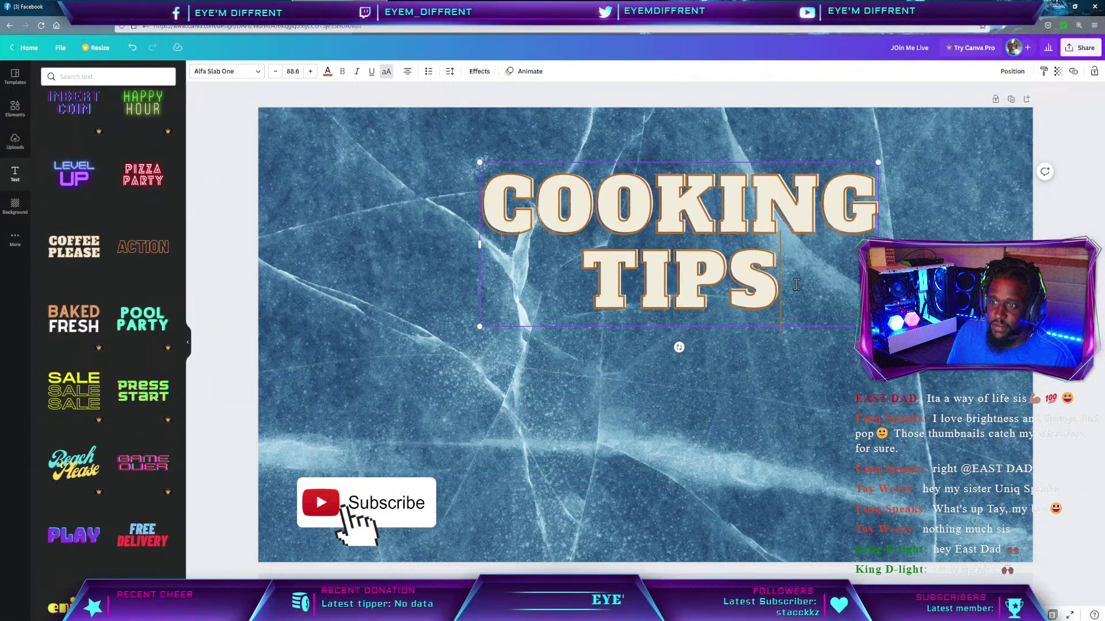
Replace the text's Splice effect with a white Shadow effect, with blur at about 55 and transparency at 100.
click(479, 72)
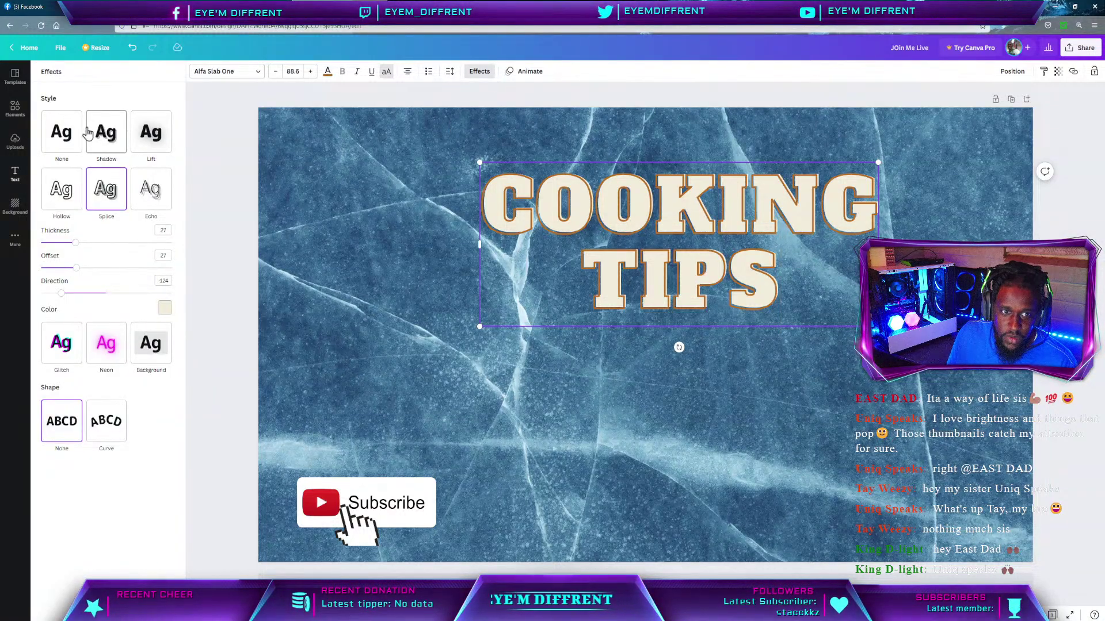
click(61, 143)
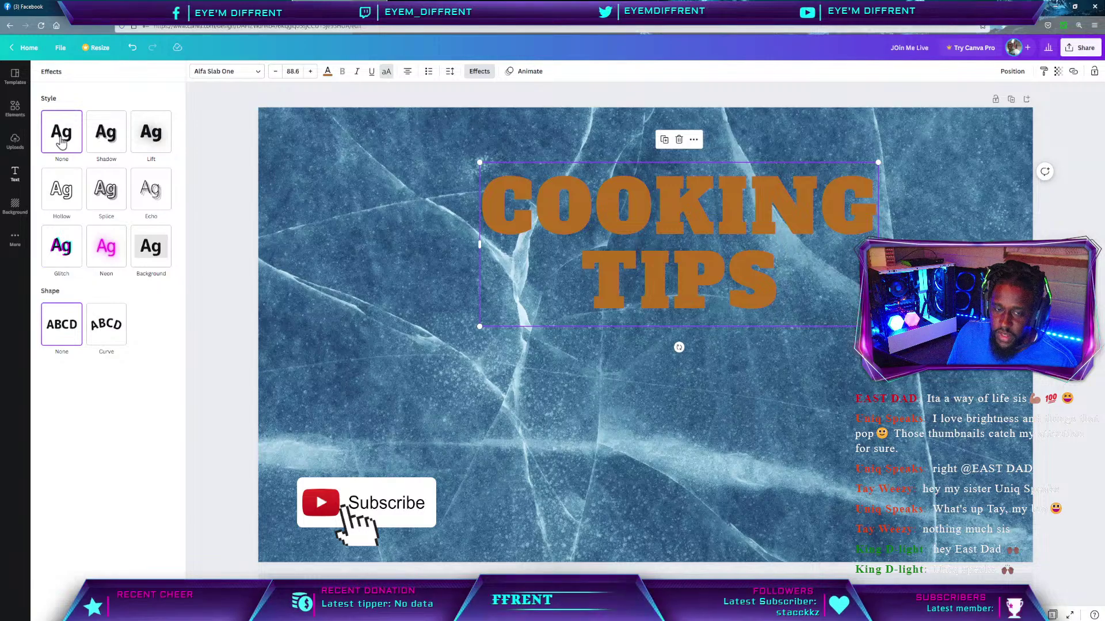
click(106, 138)
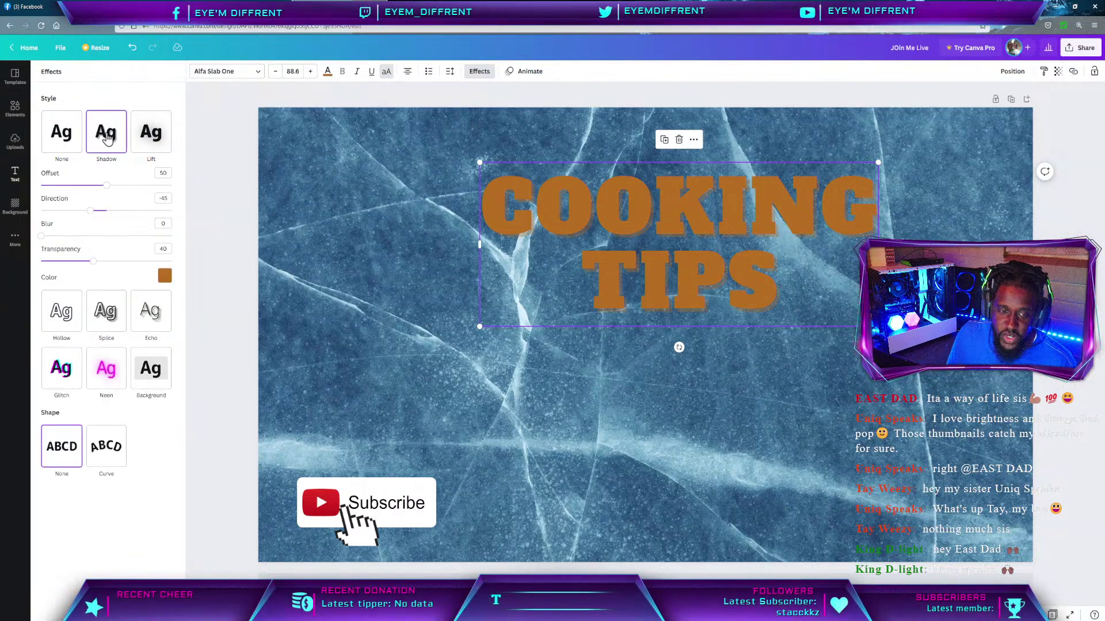
click(164, 277)
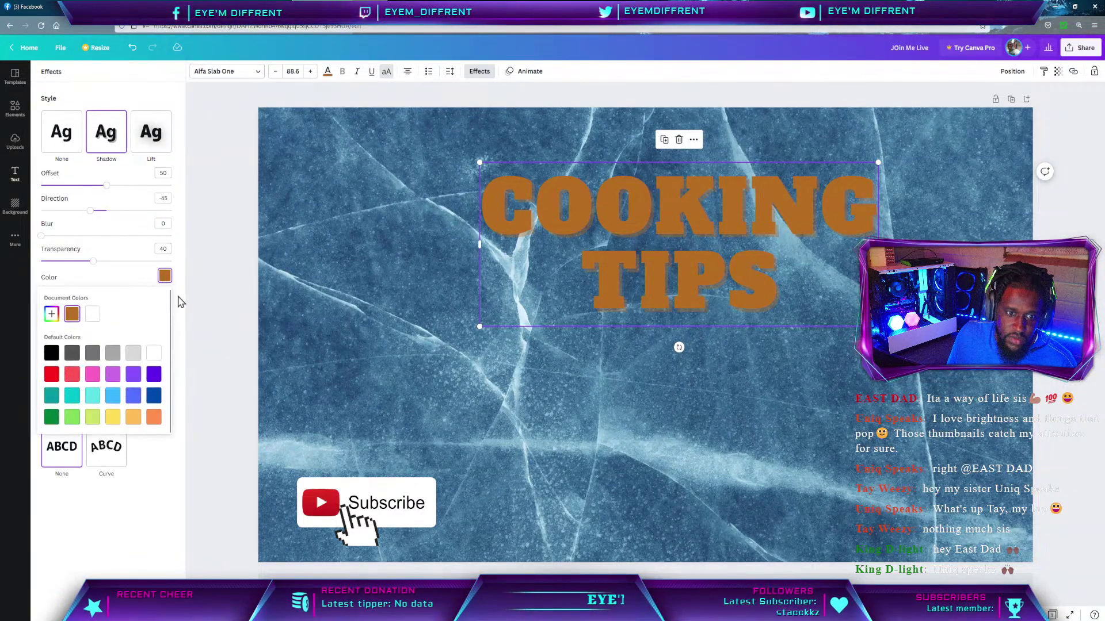
click(93, 318)
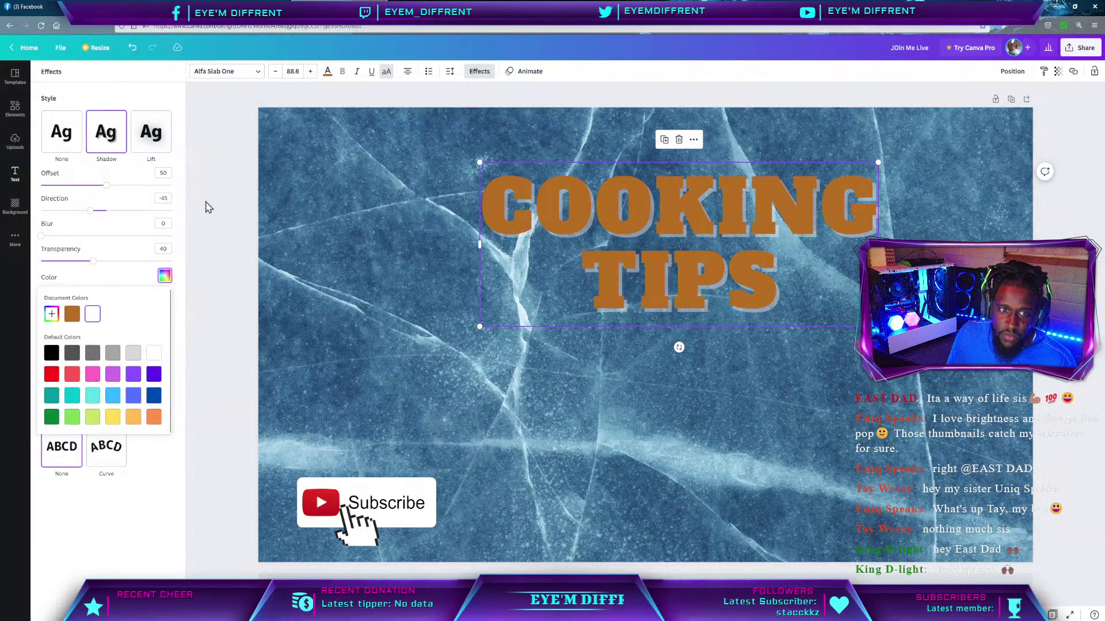
drag(40, 237, 113, 237)
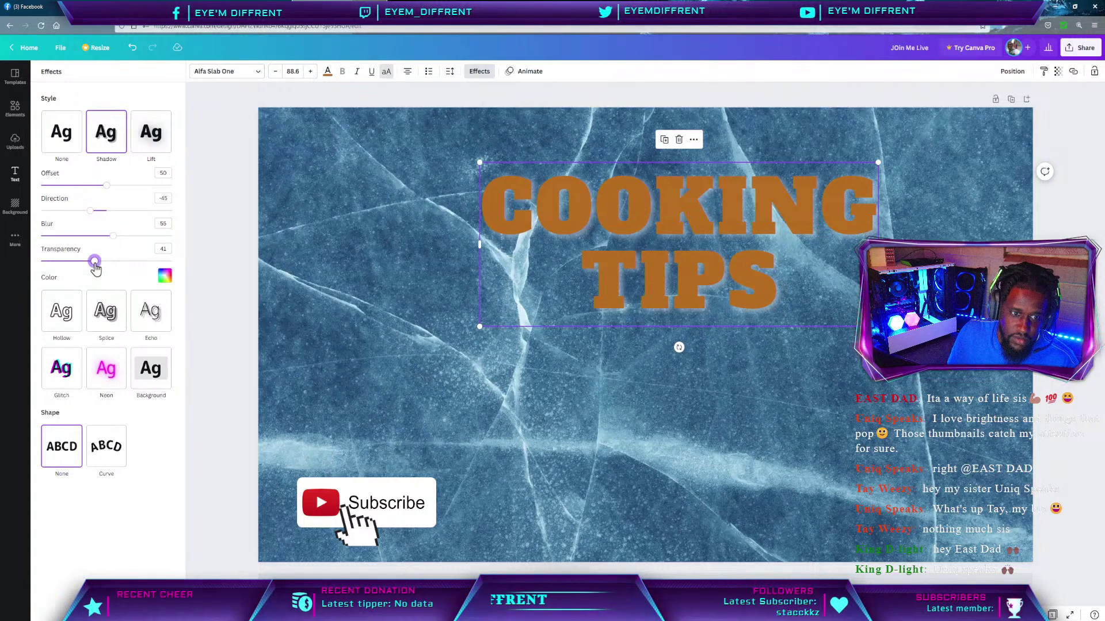
drag(96, 266, 170, 262)
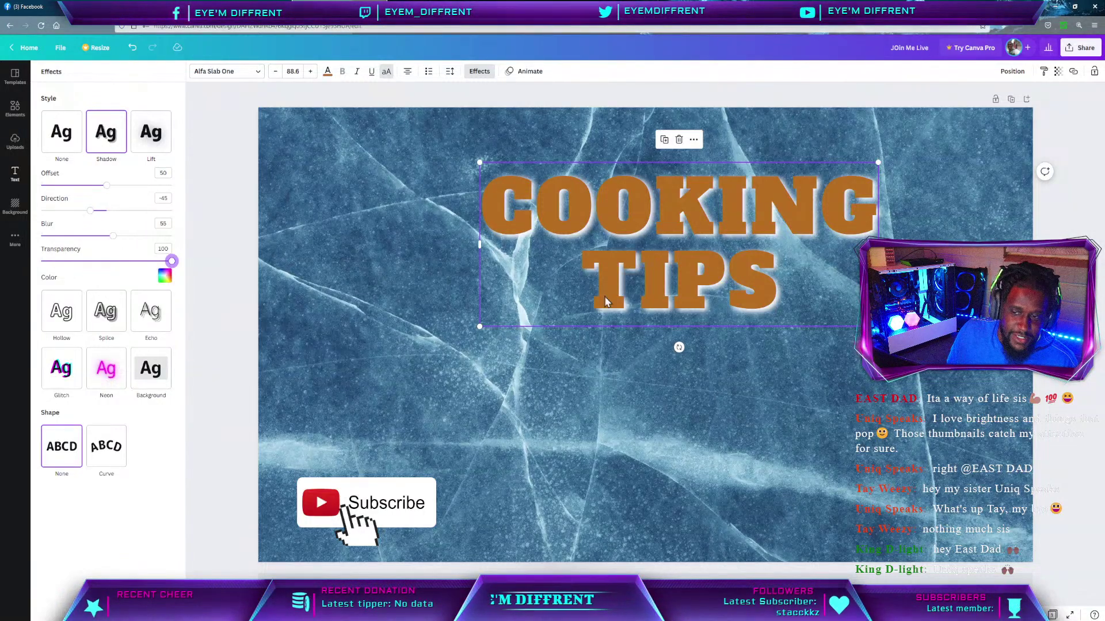
Enlarge the "COOKING TIPS" text to size 142 and centre it above the Subscribe graphic.
drag(635, 222, 609, 230)
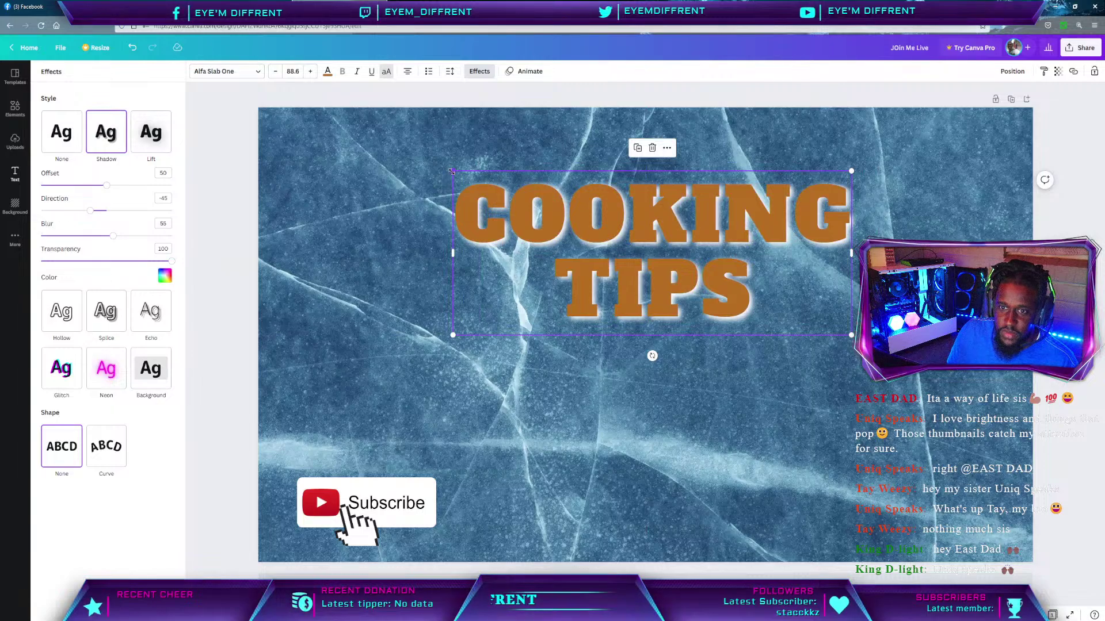
drag(451, 171, 280, 101)
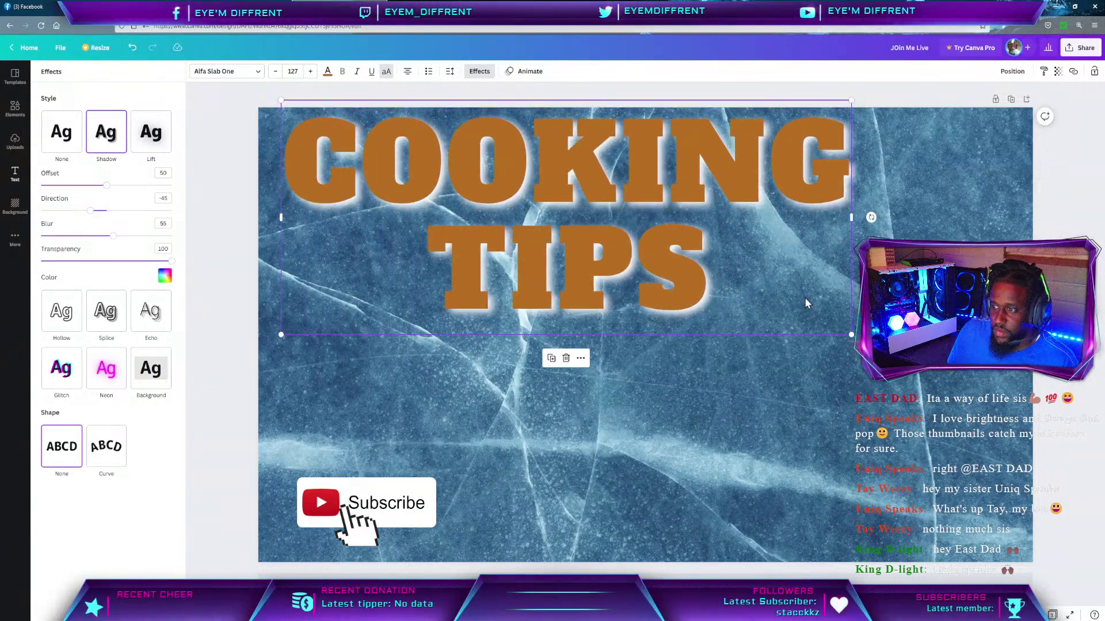
drag(851, 334, 920, 362)
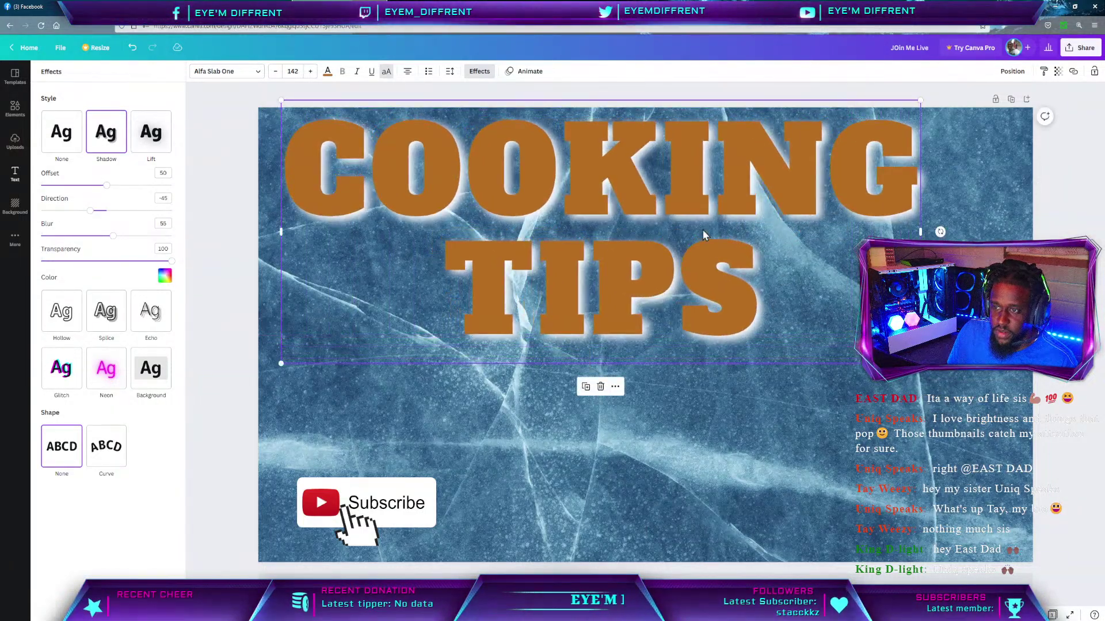
drag(702, 229, 720, 257)
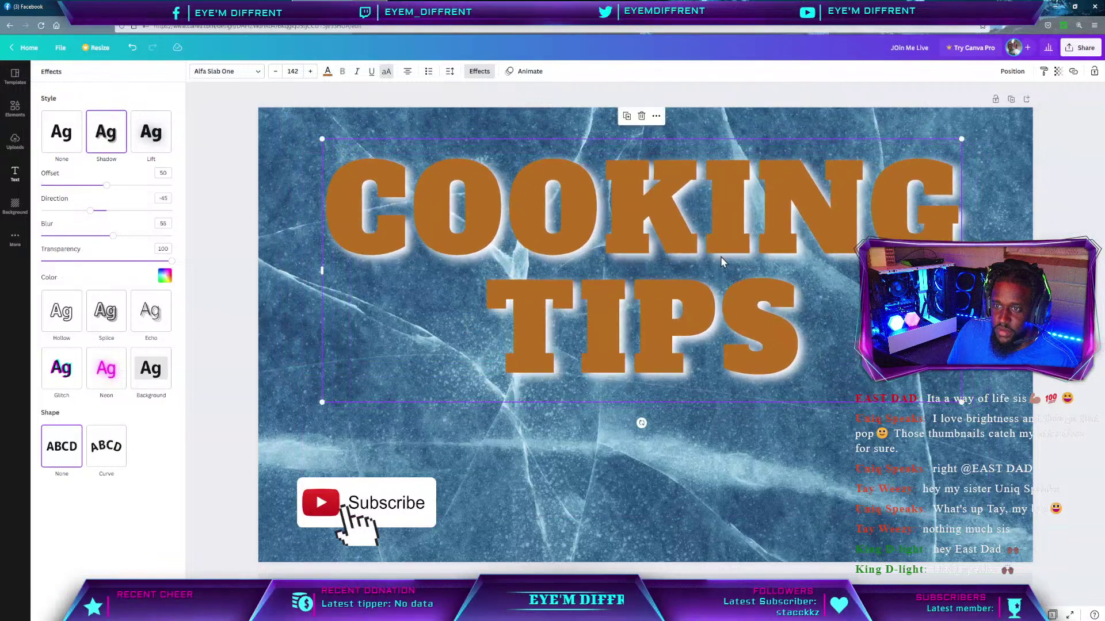
Duplicate the "COOKING TIPS" text, apply the Hollow effect to the copy and align it exactly over the original.
click(627, 121)
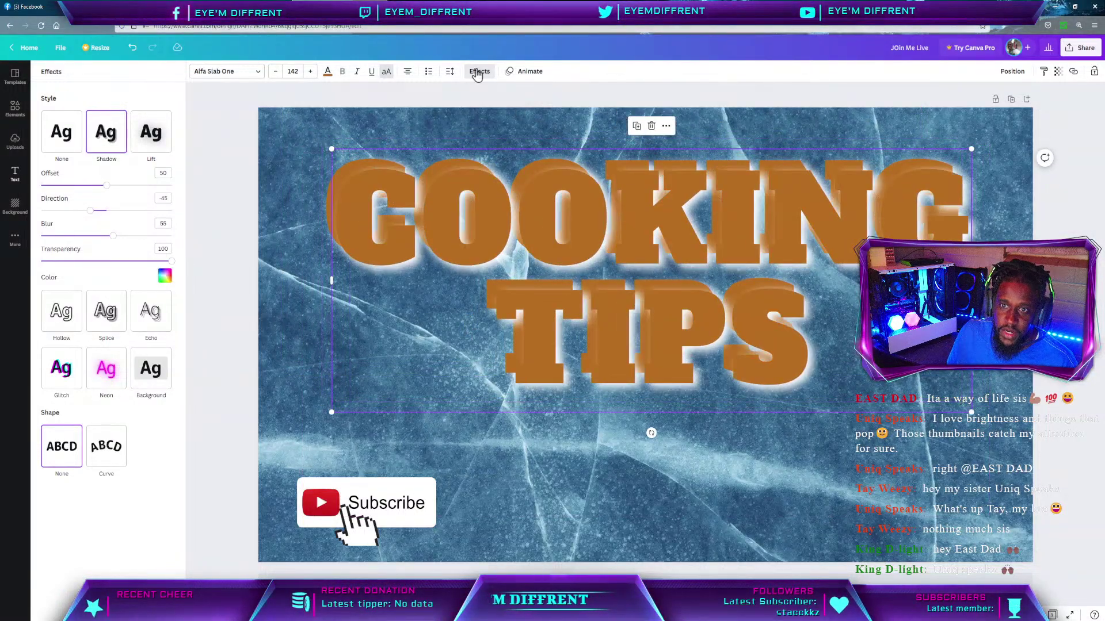
click(60, 320)
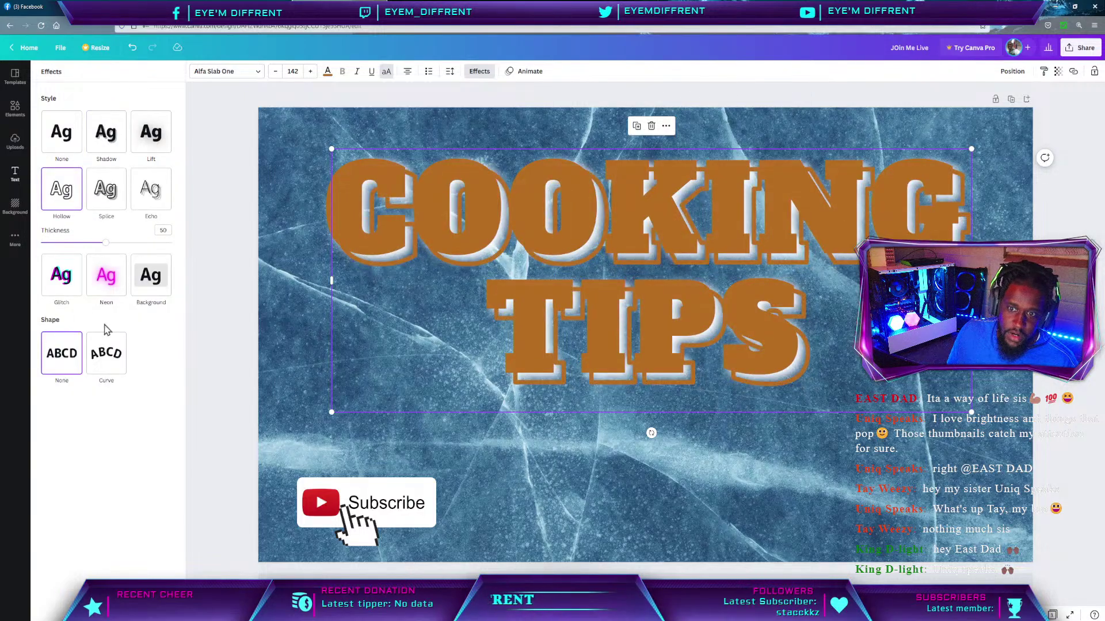
drag(617, 328, 606, 319)
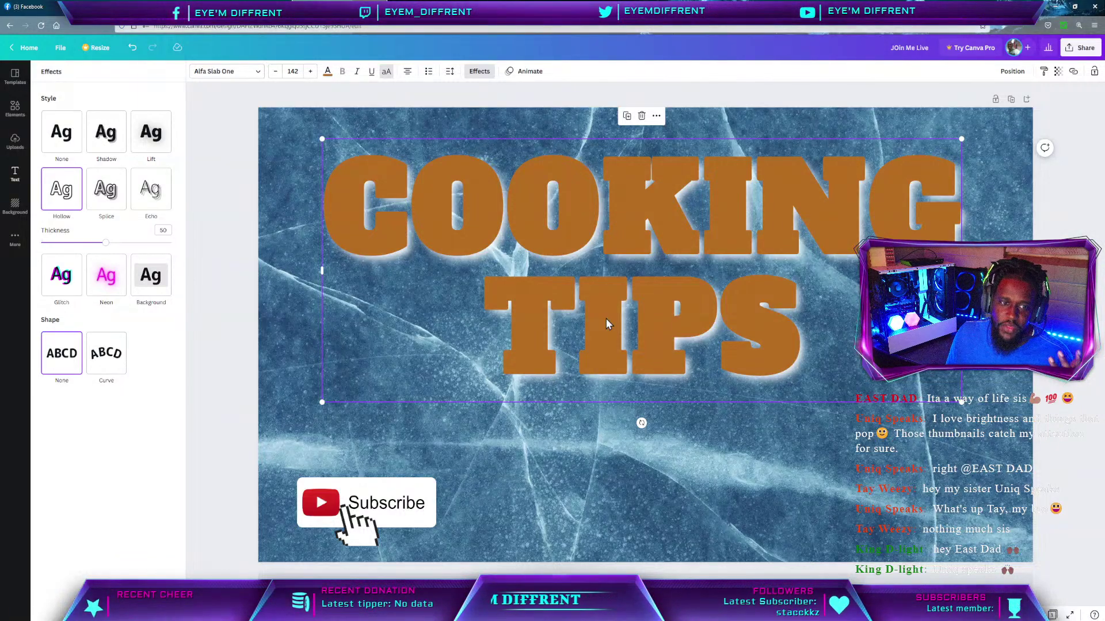
Colour the hollow text copy black and set its outline thickness to 82.
click(328, 76)
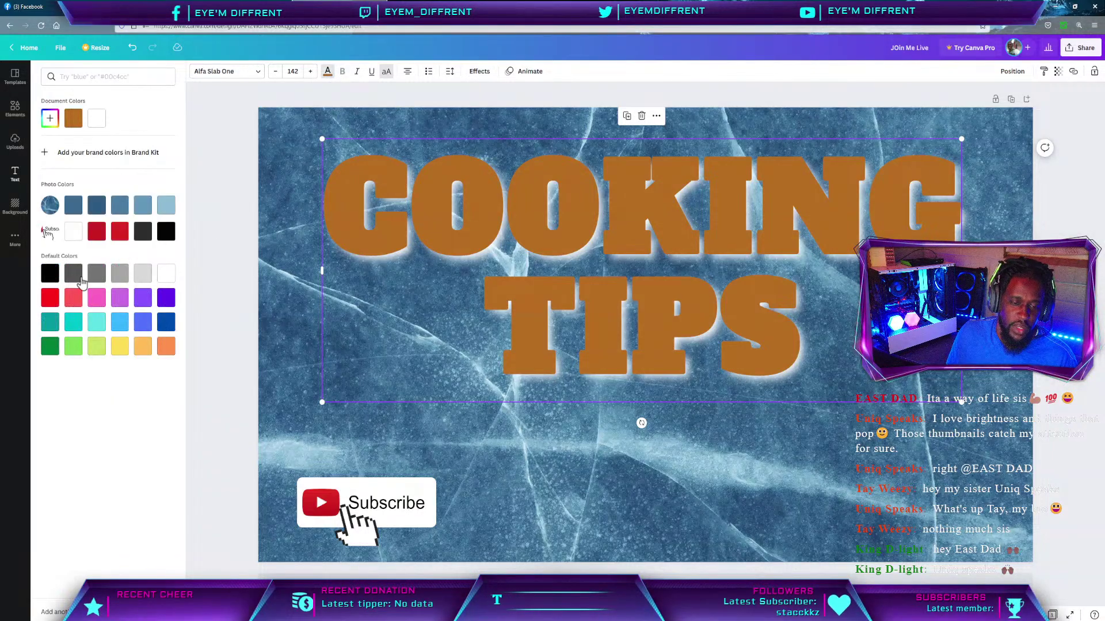
click(165, 232)
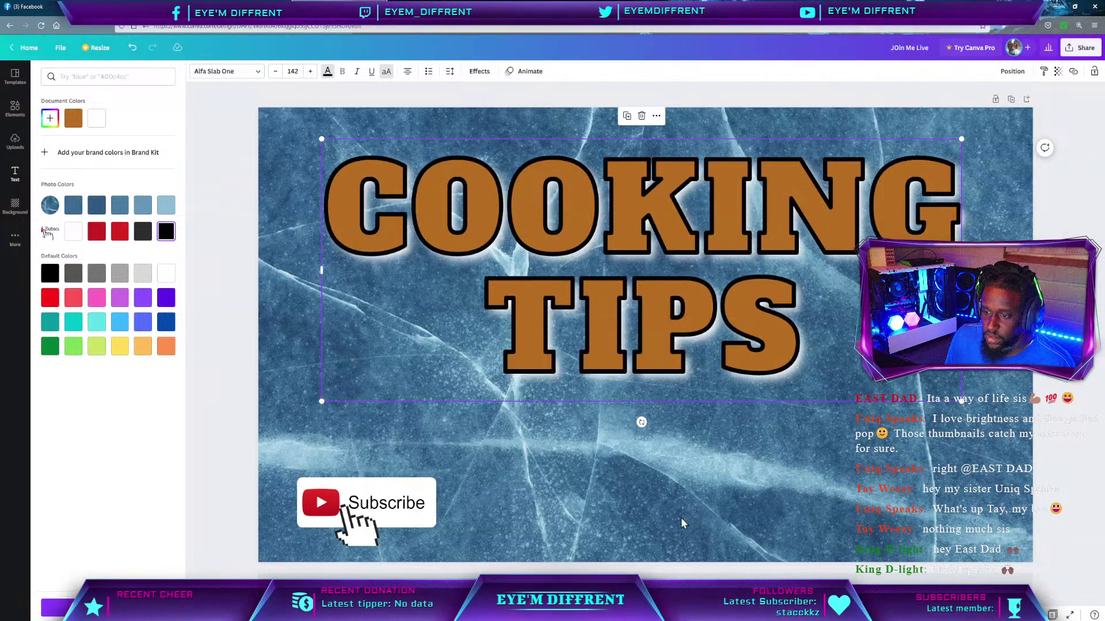
key(Escape)
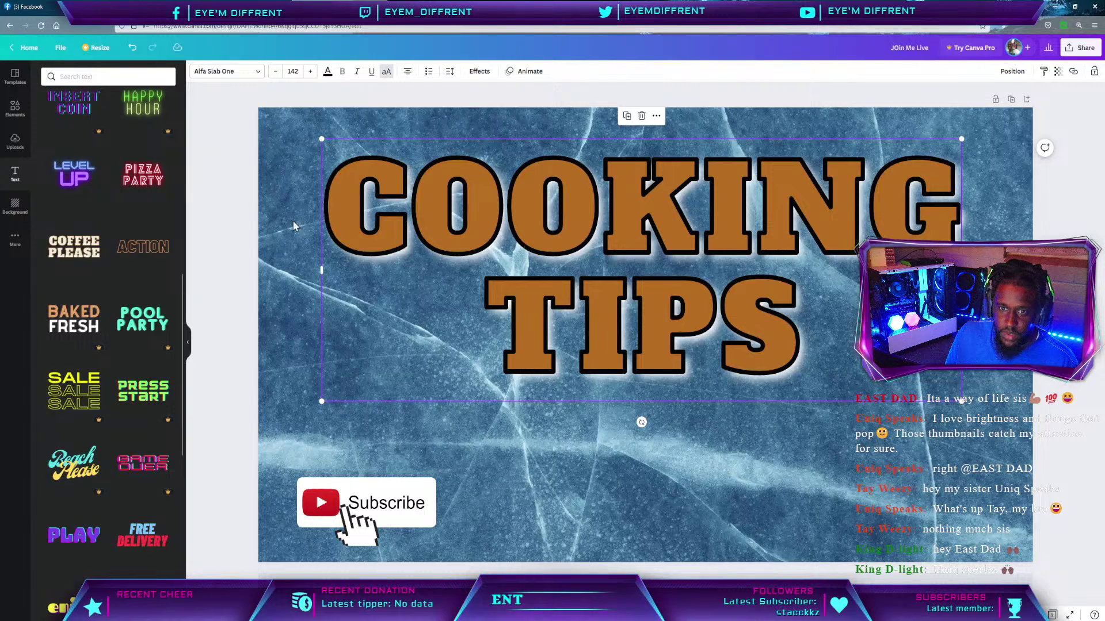
click(473, 73)
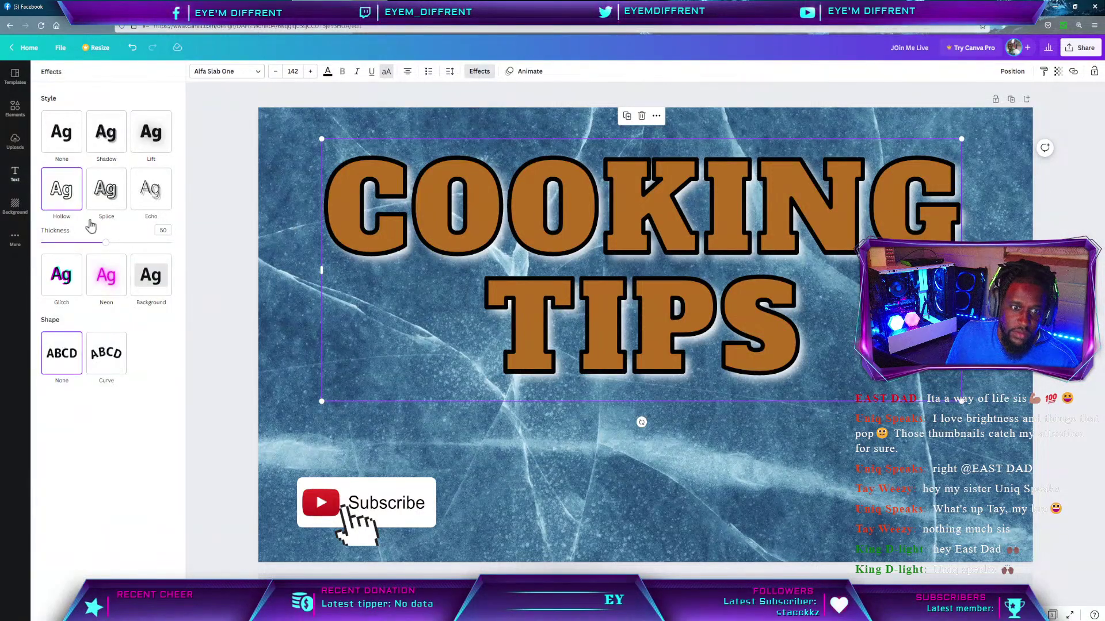
drag(80, 250, 148, 240)
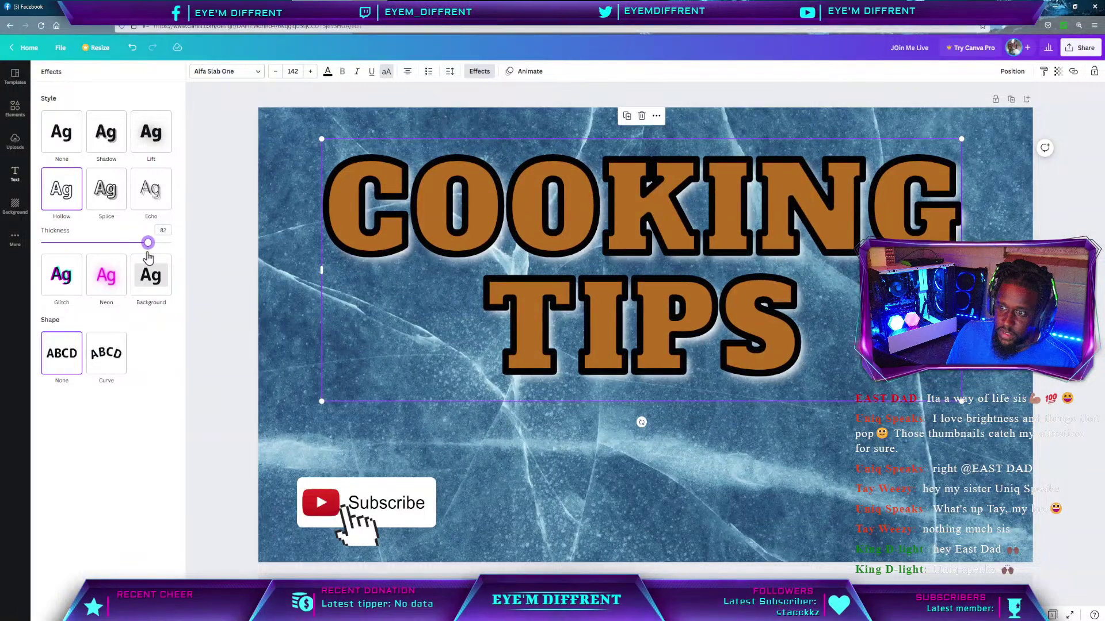
click(15, 114)
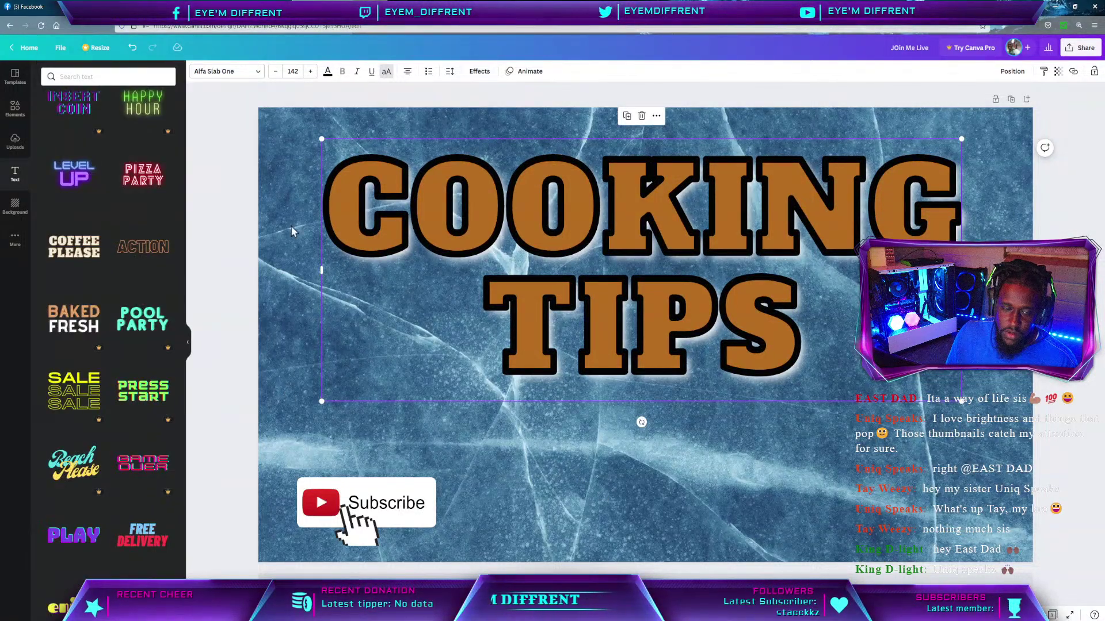
Search the elements library for "stove".
click(15, 118)
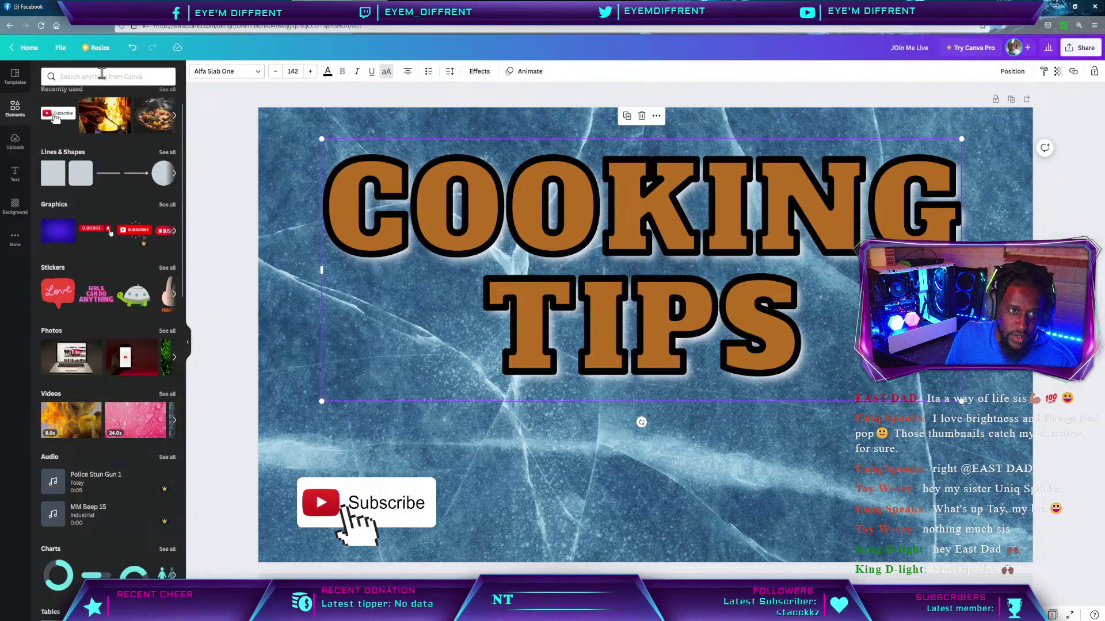
click(101, 75)
text(stove)
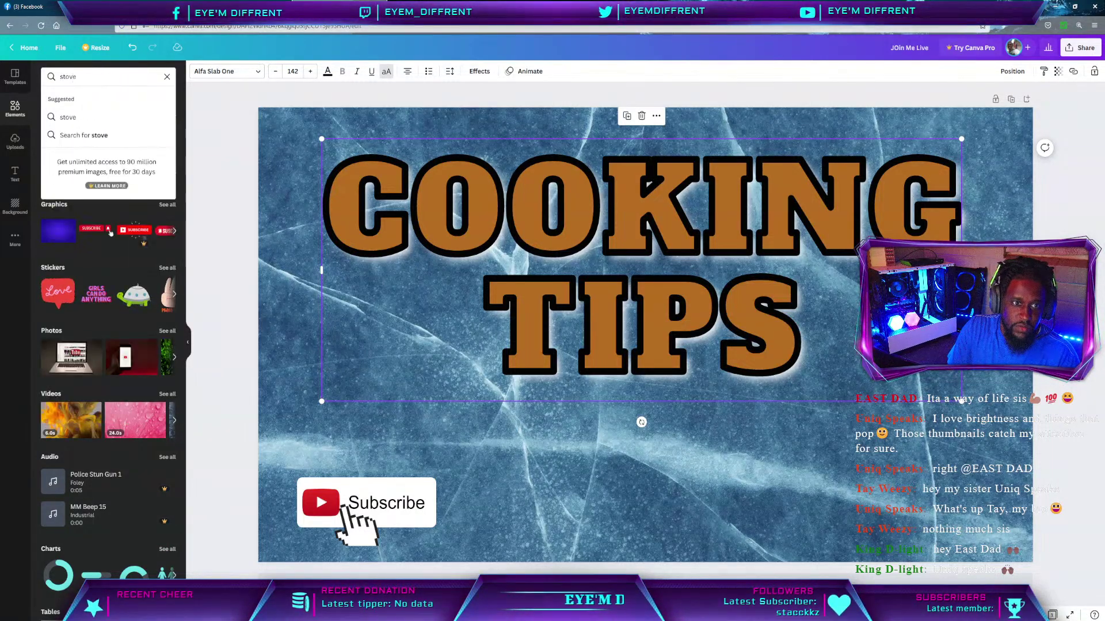
key(Return)
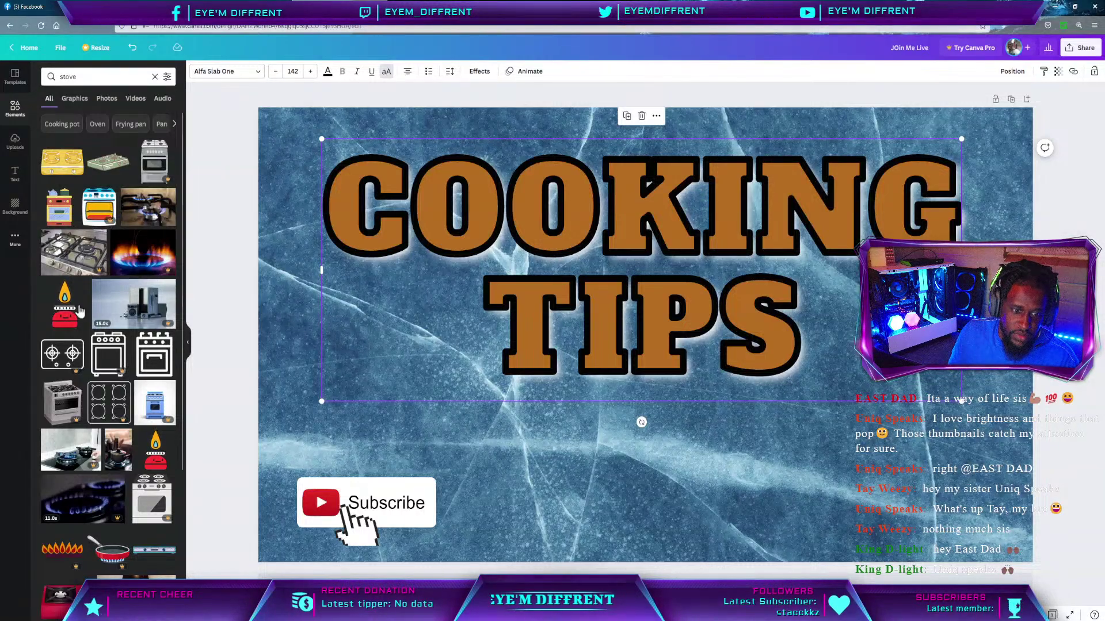
Look through the stove search results for a cooking graphic that suits the thumbnail, and return to the first results.
scroll(95, 369, down, 3)
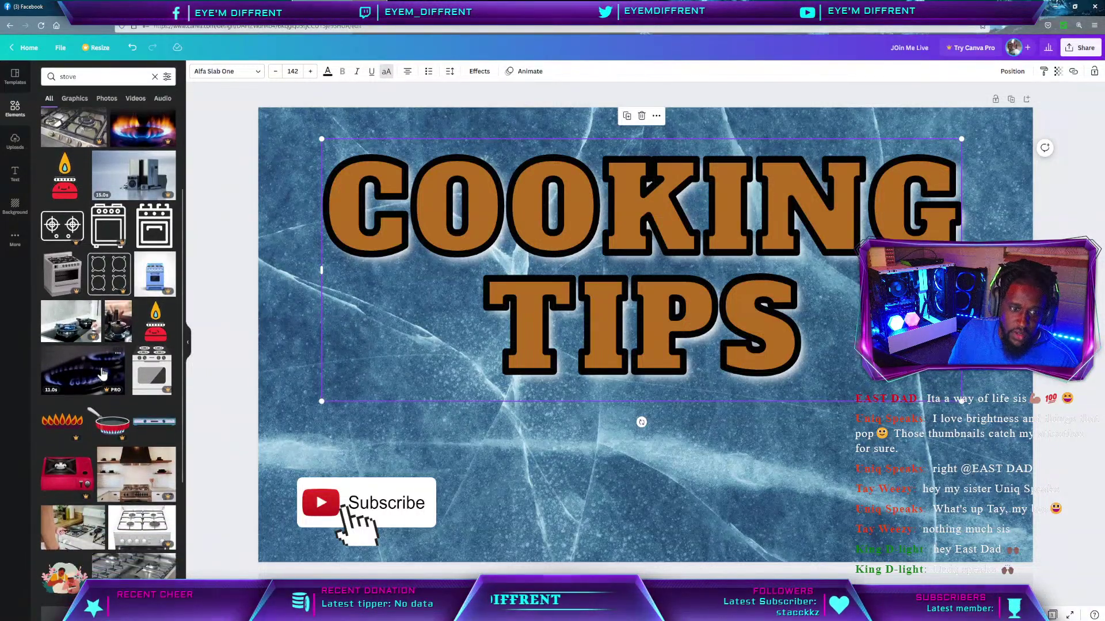
scroll(144, 285, up, 1)
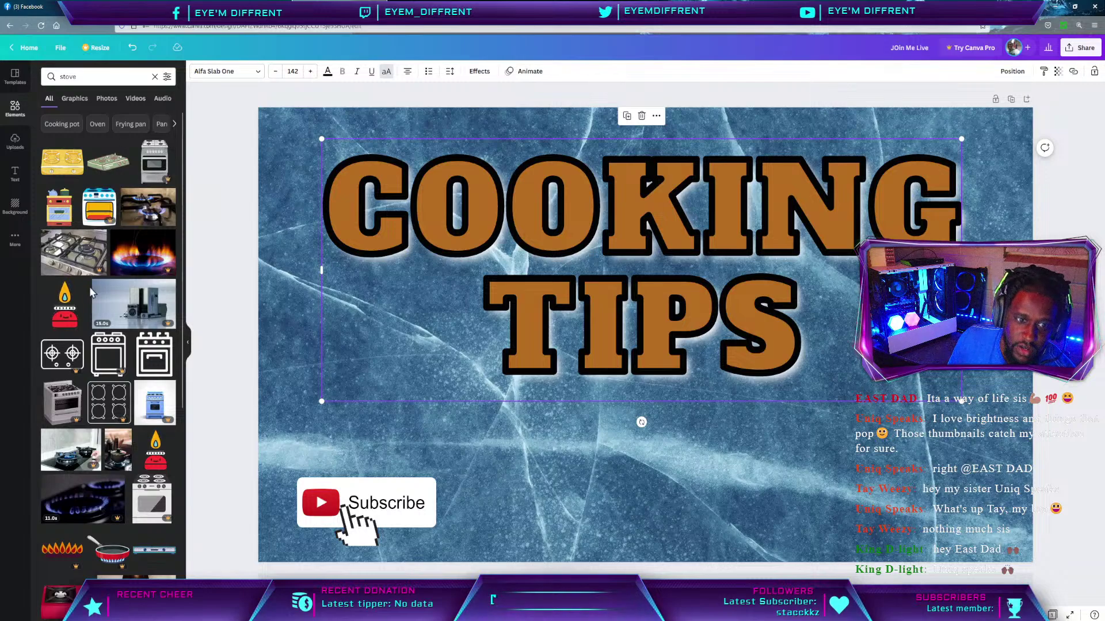
scroll(90, 294, down, 4)
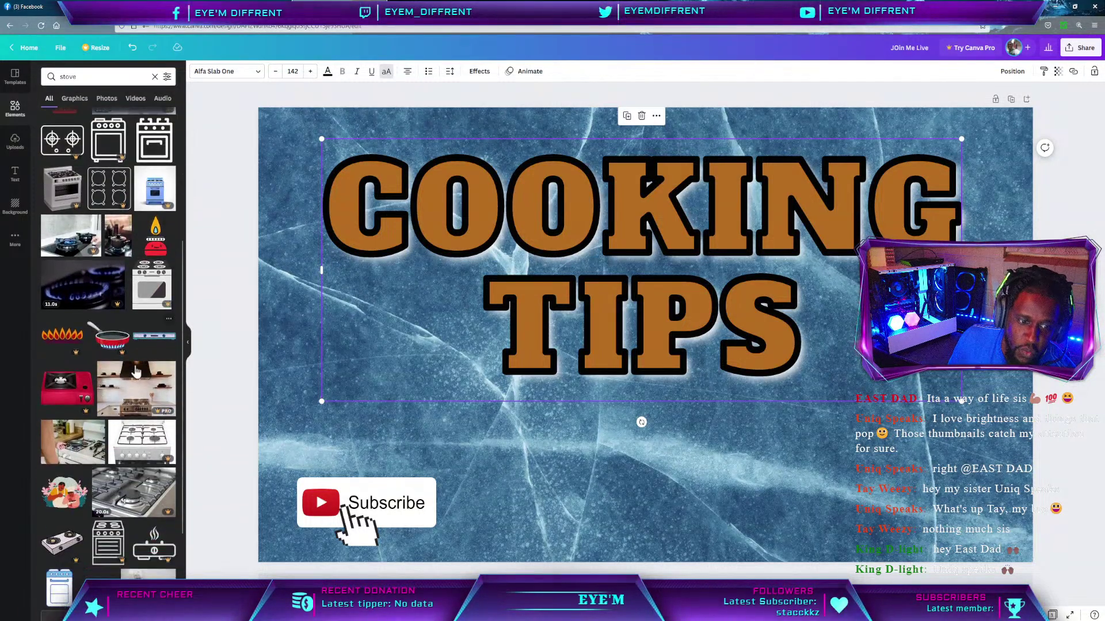
scroll(136, 371, down, 5)
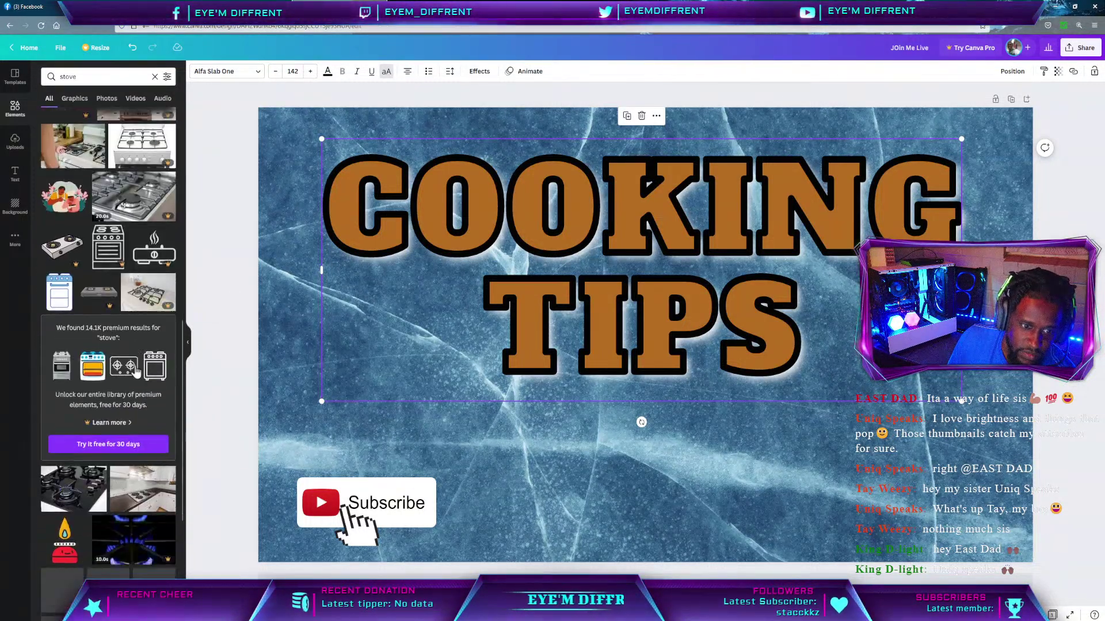
scroll(136, 372, down, 3)
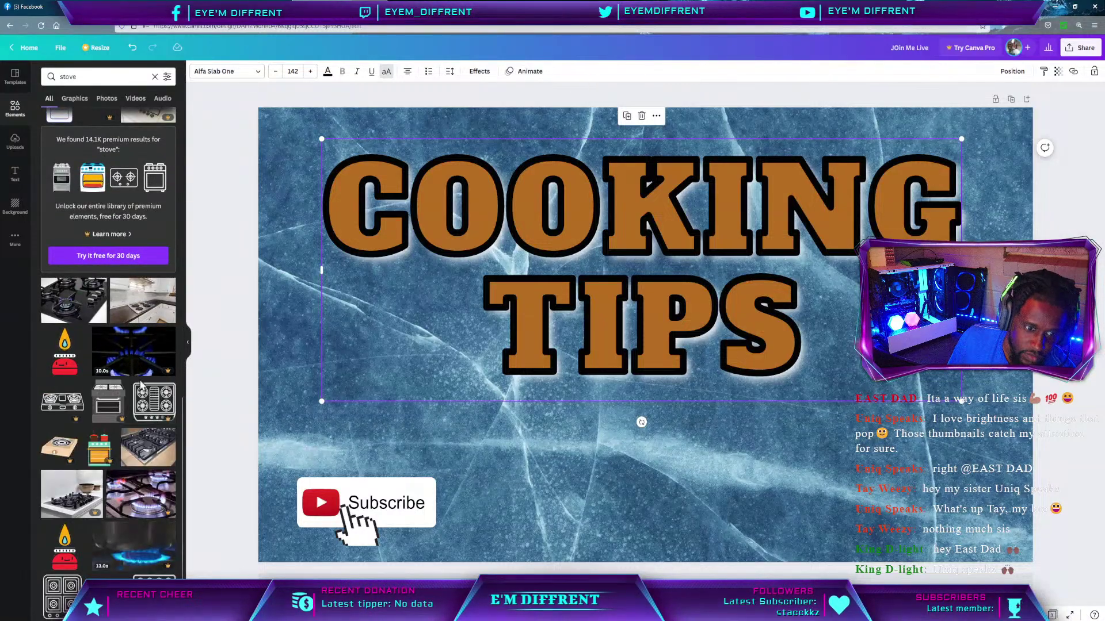
scroll(141, 384, down, 3)
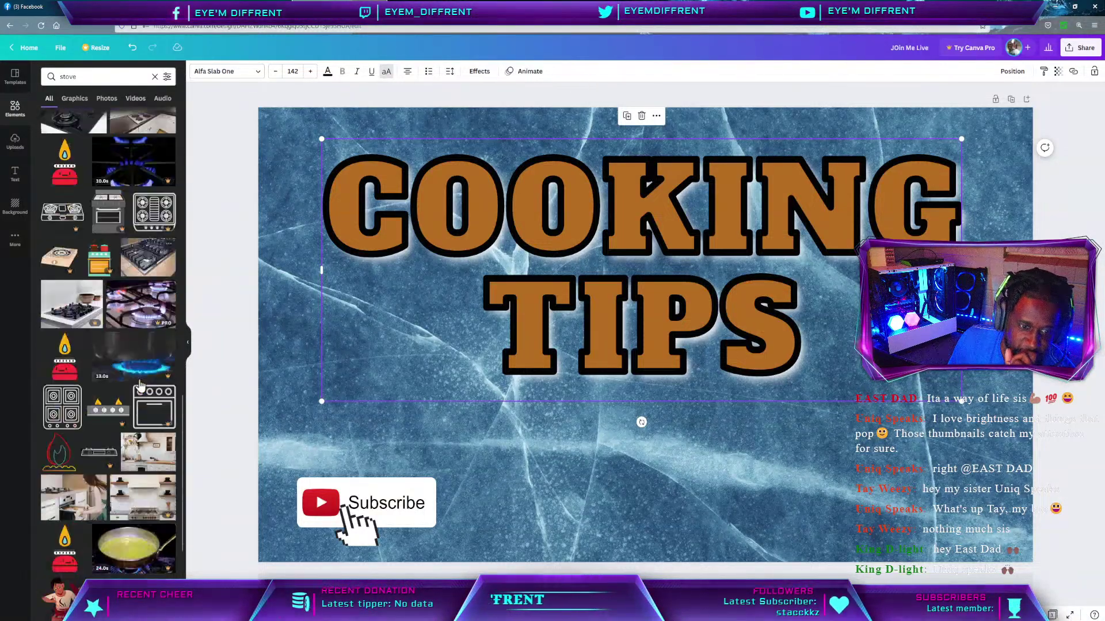
scroll(141, 384, down, 2)
scroll(141, 384, down, 3)
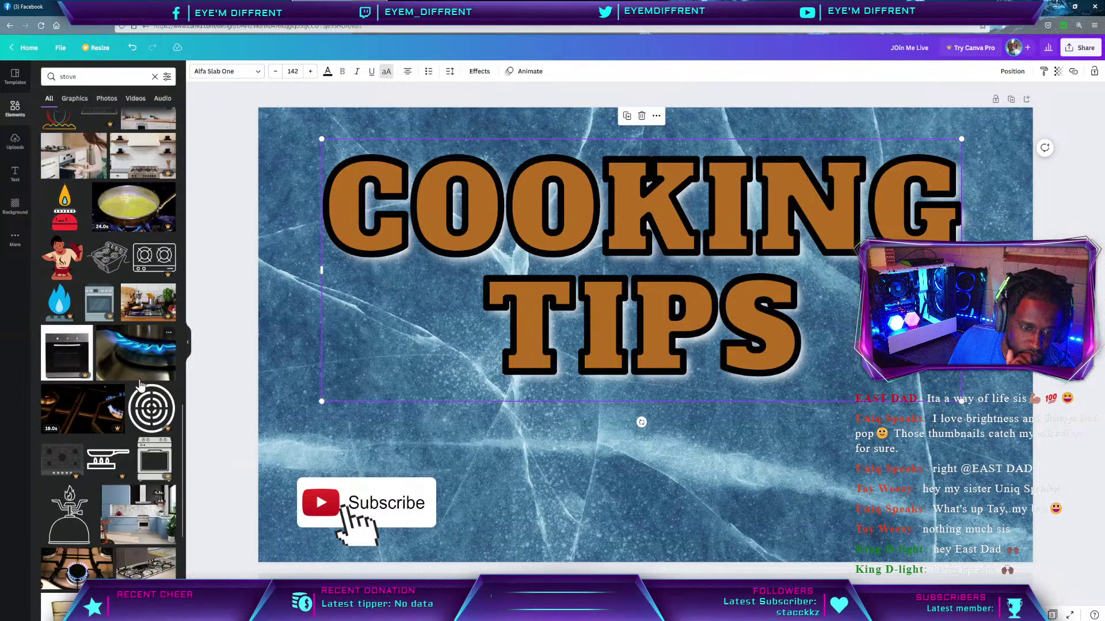
scroll(141, 385, down, 7)
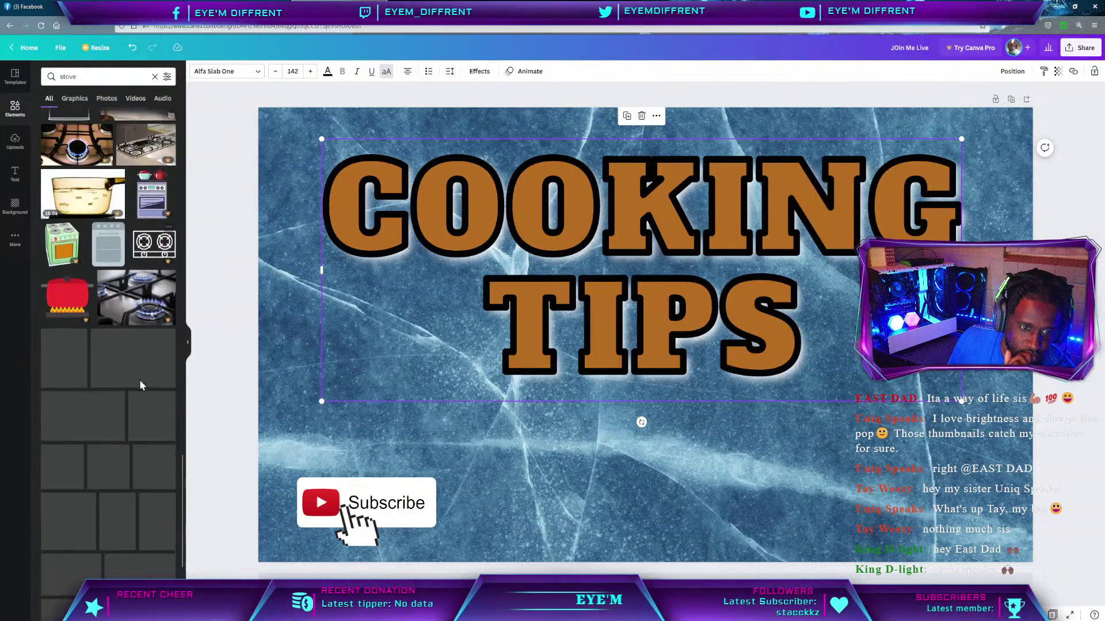
scroll(141, 384, down, 3)
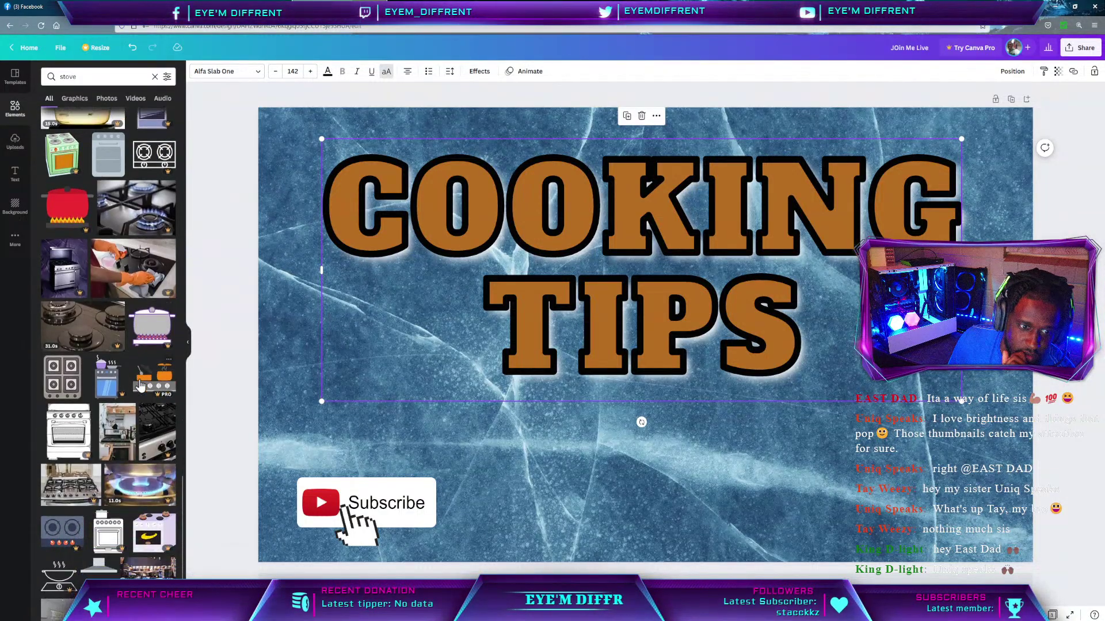
scroll(140, 384, down, 1)
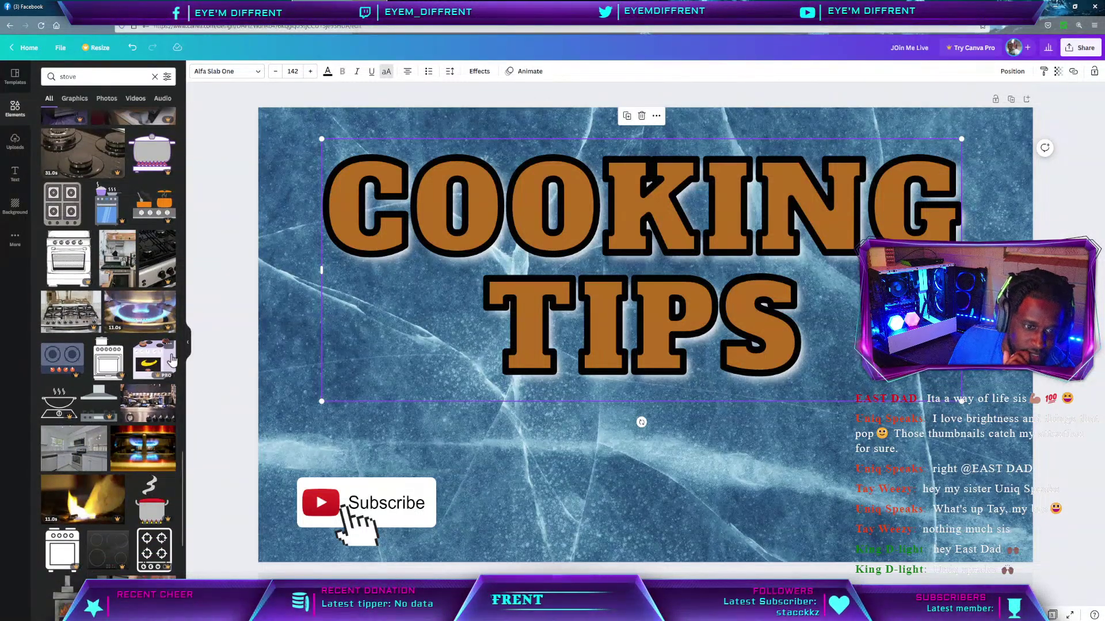
scroll(171, 360, down, 5)
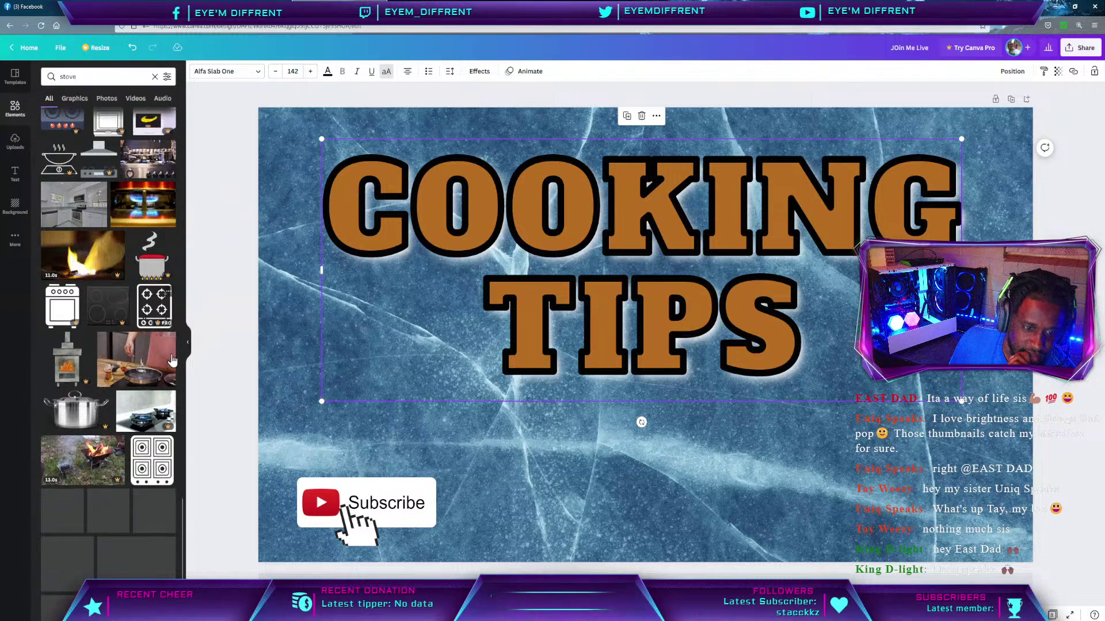
scroll(172, 360, down, 5)
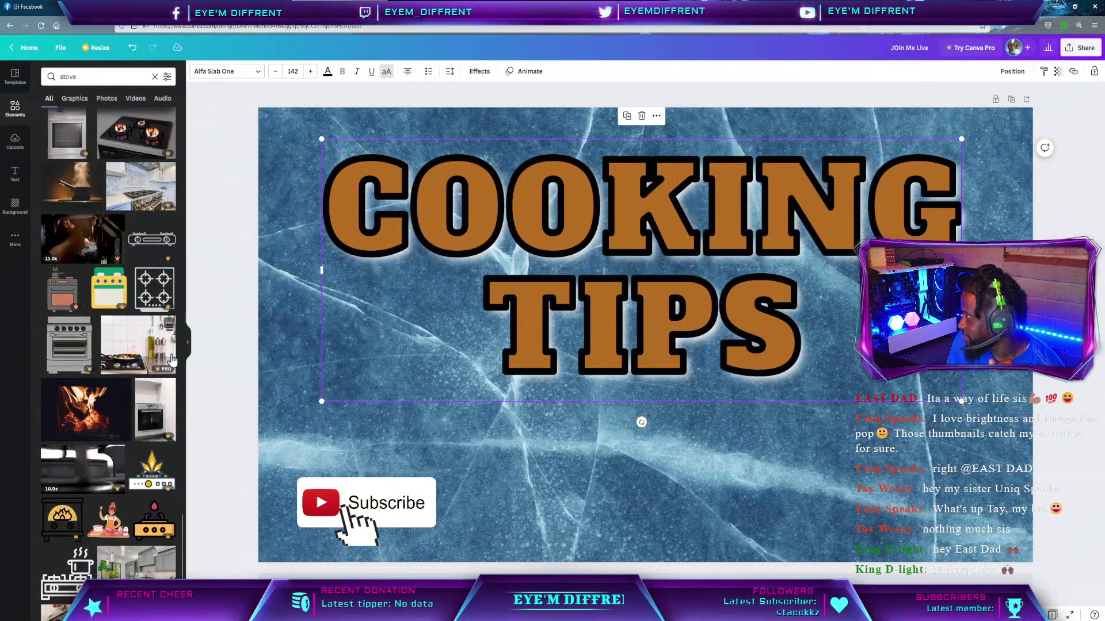
scroll(172, 360, down, 4)
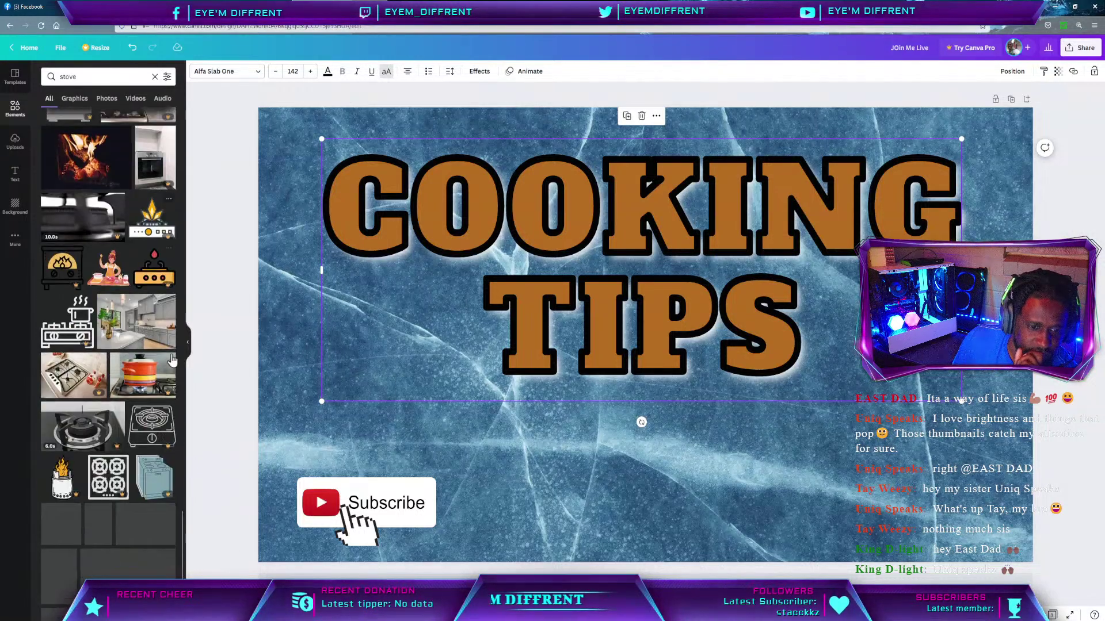
scroll(171, 360, down, 2)
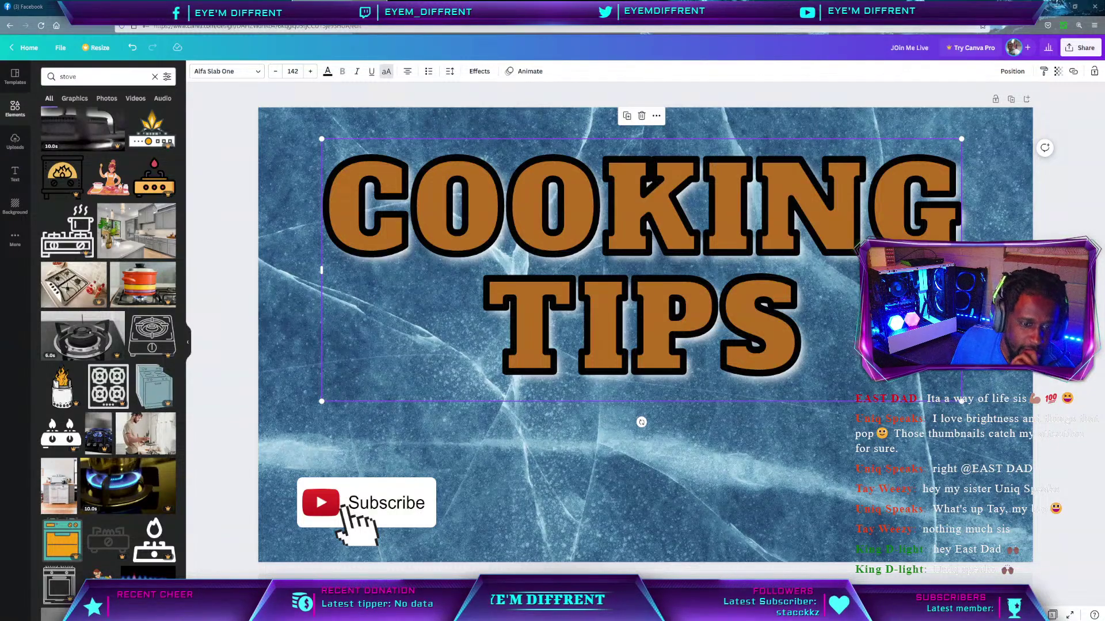
scroll(108, 346, down, 3)
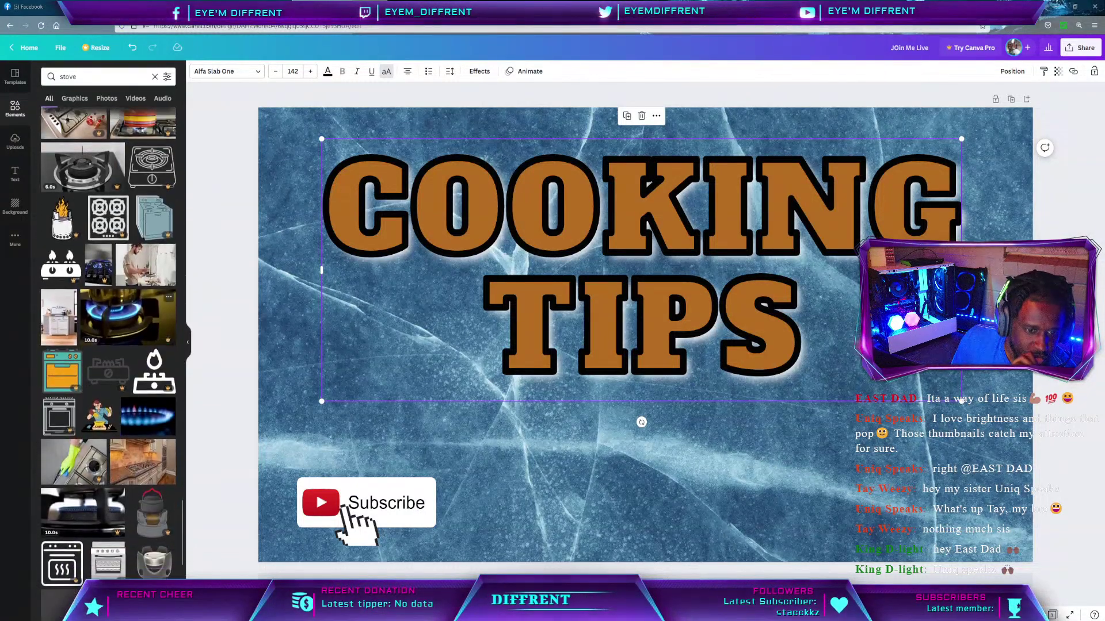
scroll(109, 345, down, 1)
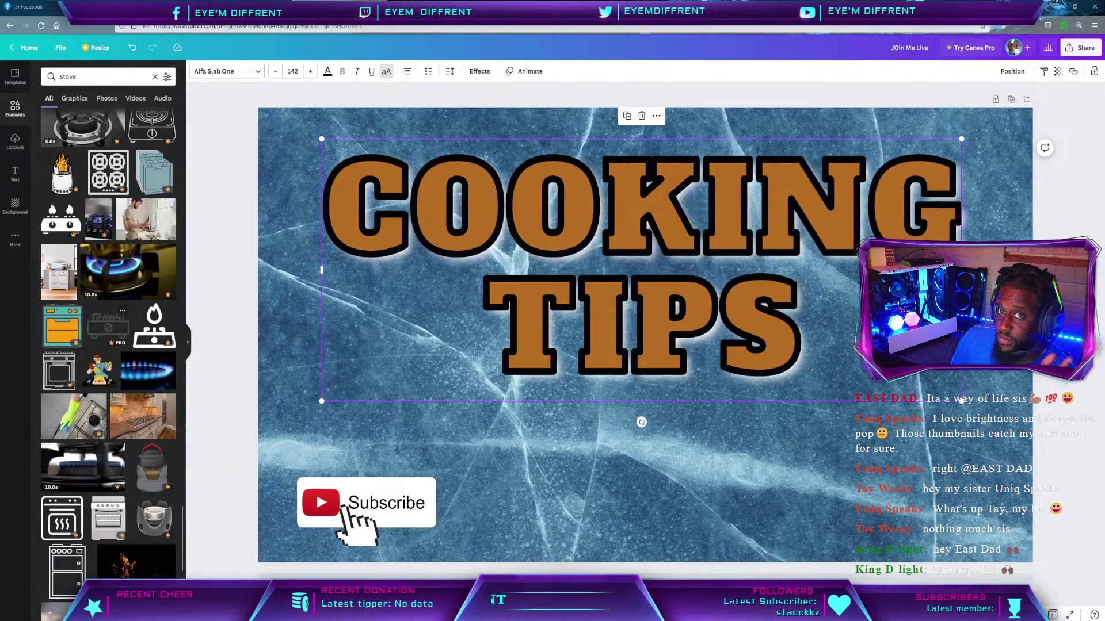
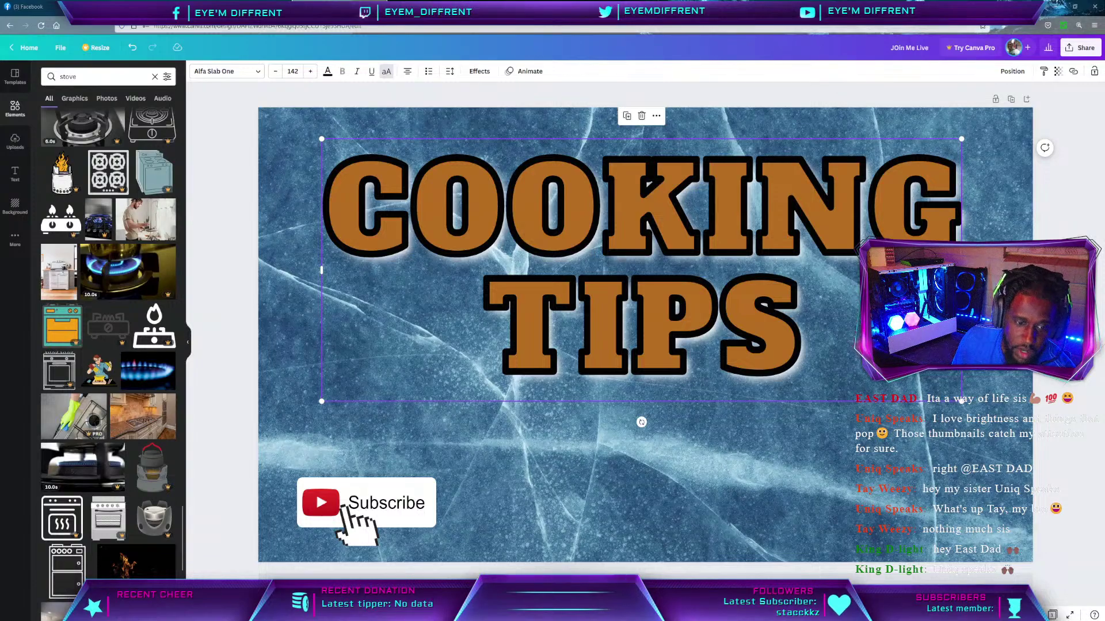
scroll(108, 345, down, 3)
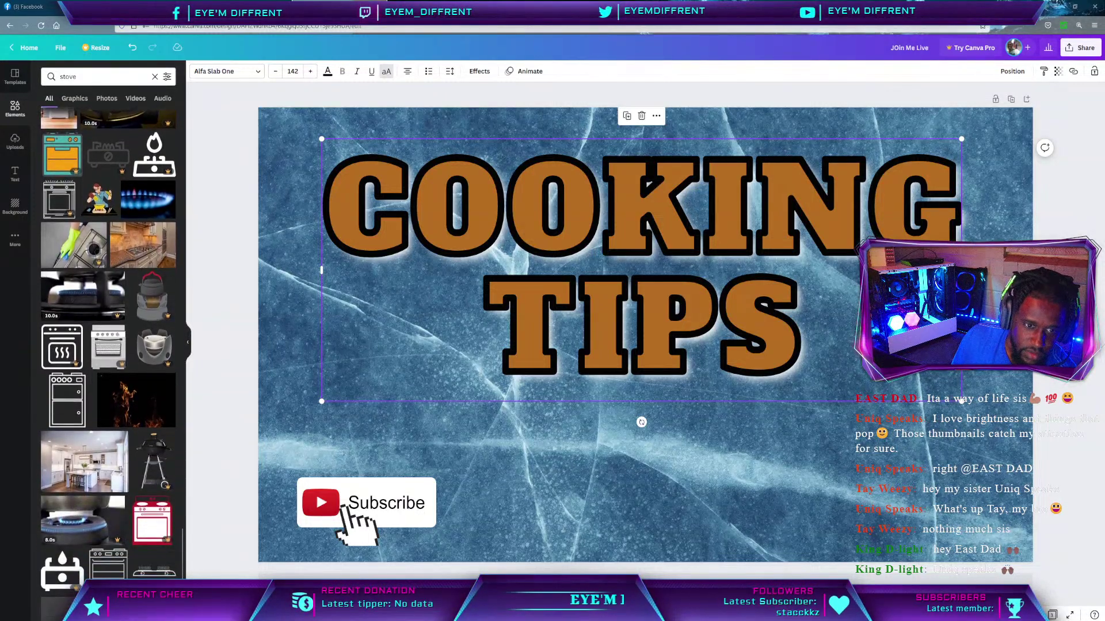
scroll(108, 345, down, 3)
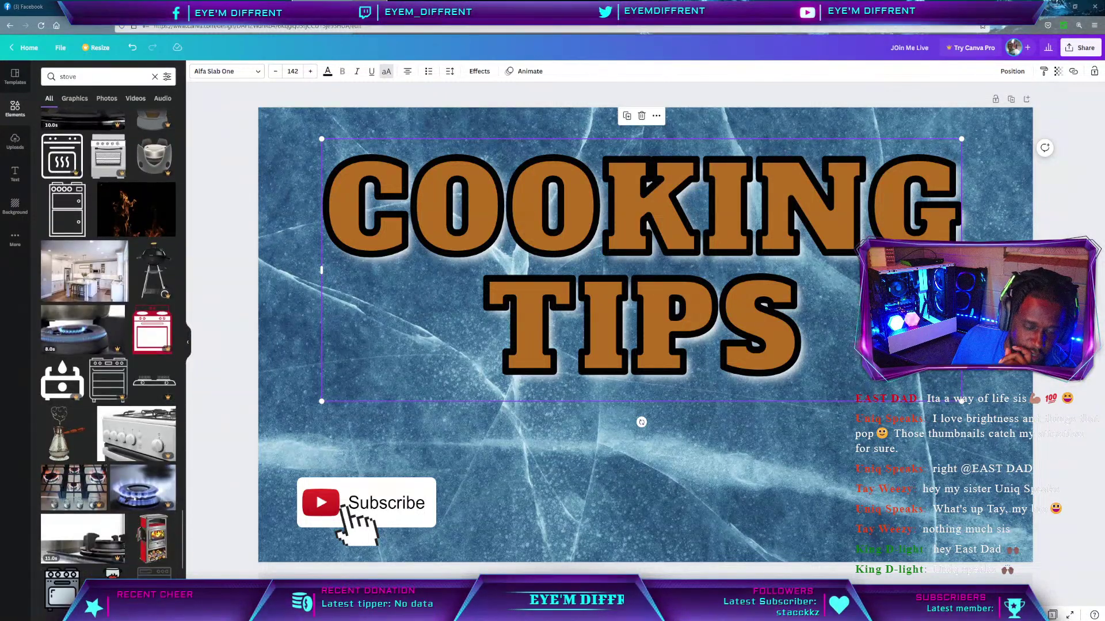
scroll(108, 345, down, 5)
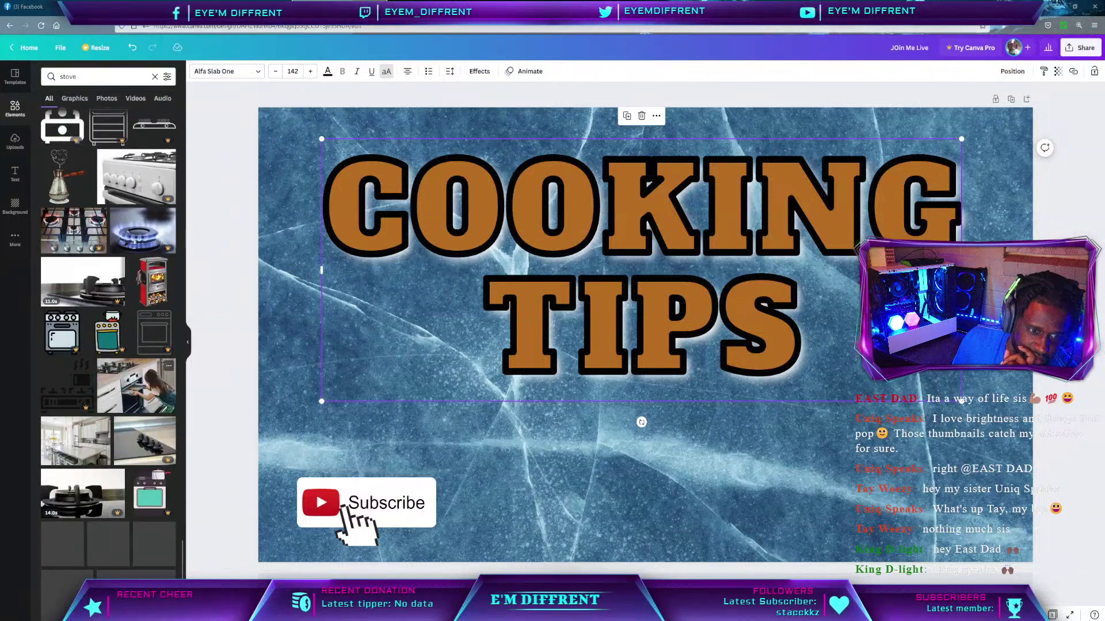
scroll(108, 345, down, 4)
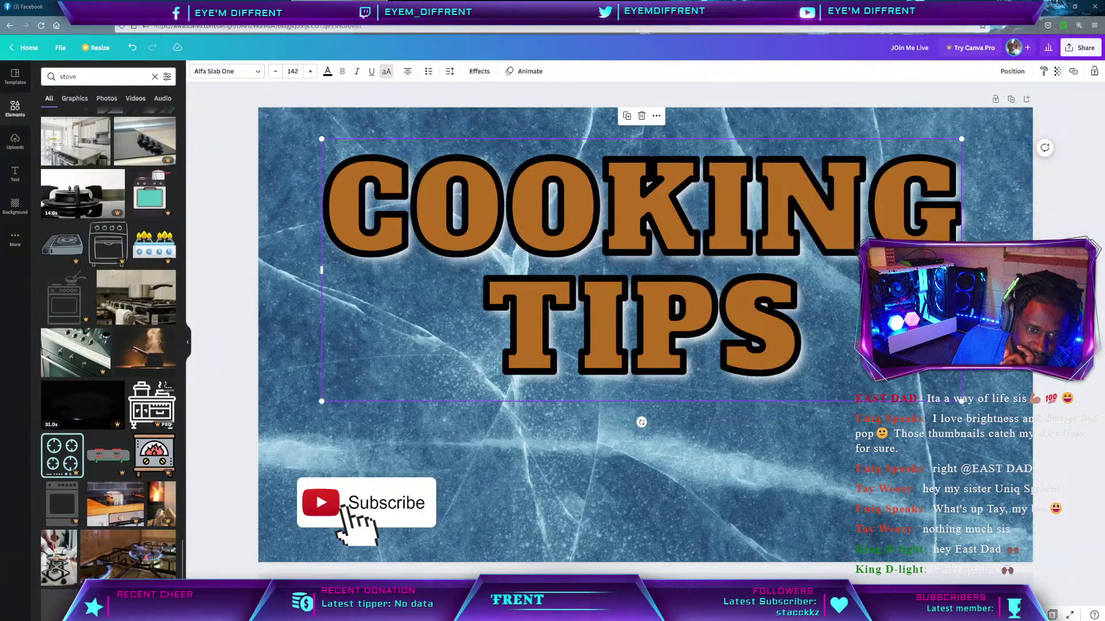
scroll(108, 346, down, 4)
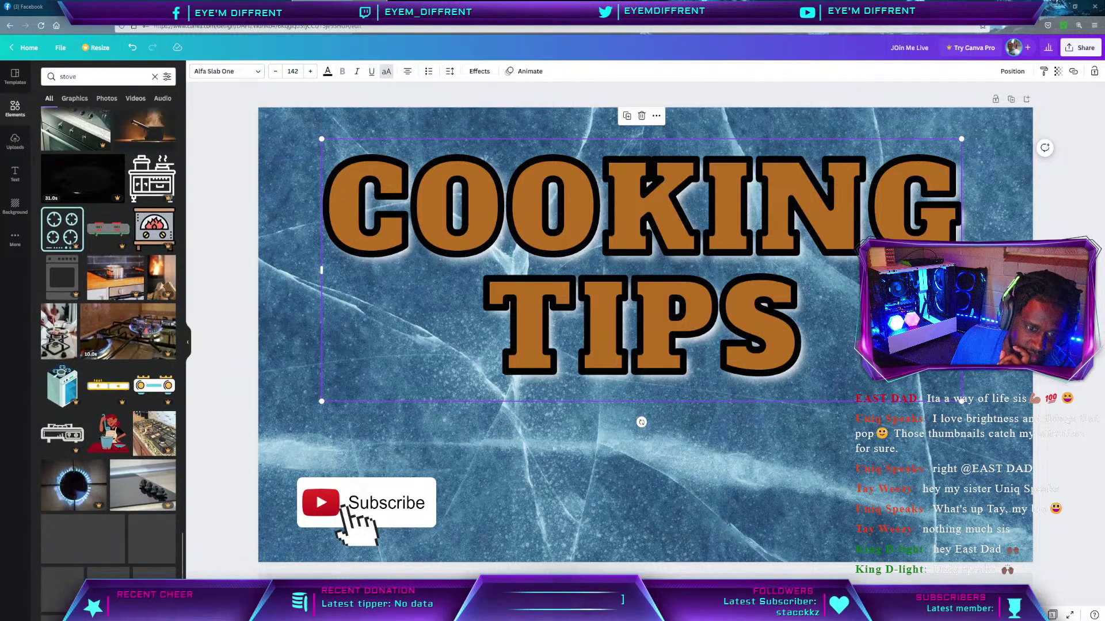
scroll(108, 346, down, 2)
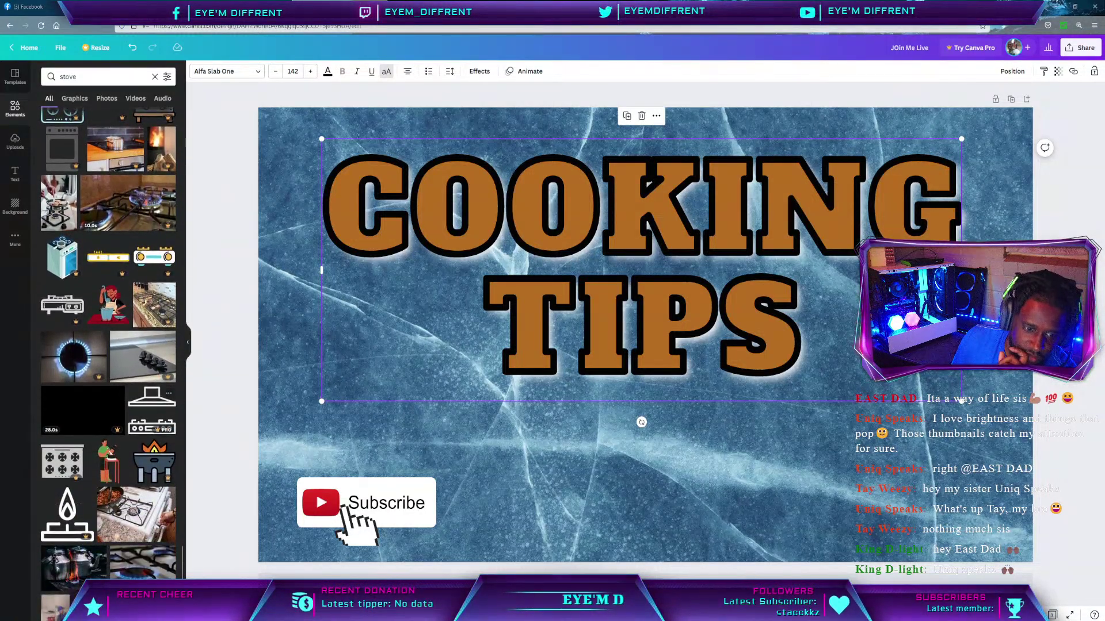
scroll(108, 346, down, 5)
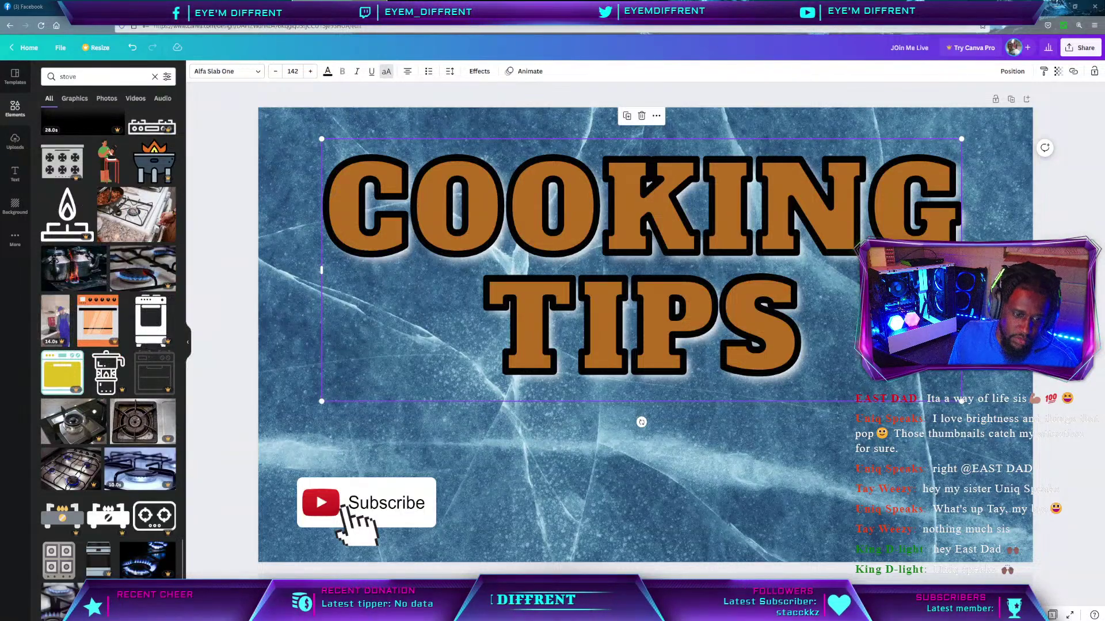
scroll(108, 345, down, 4)
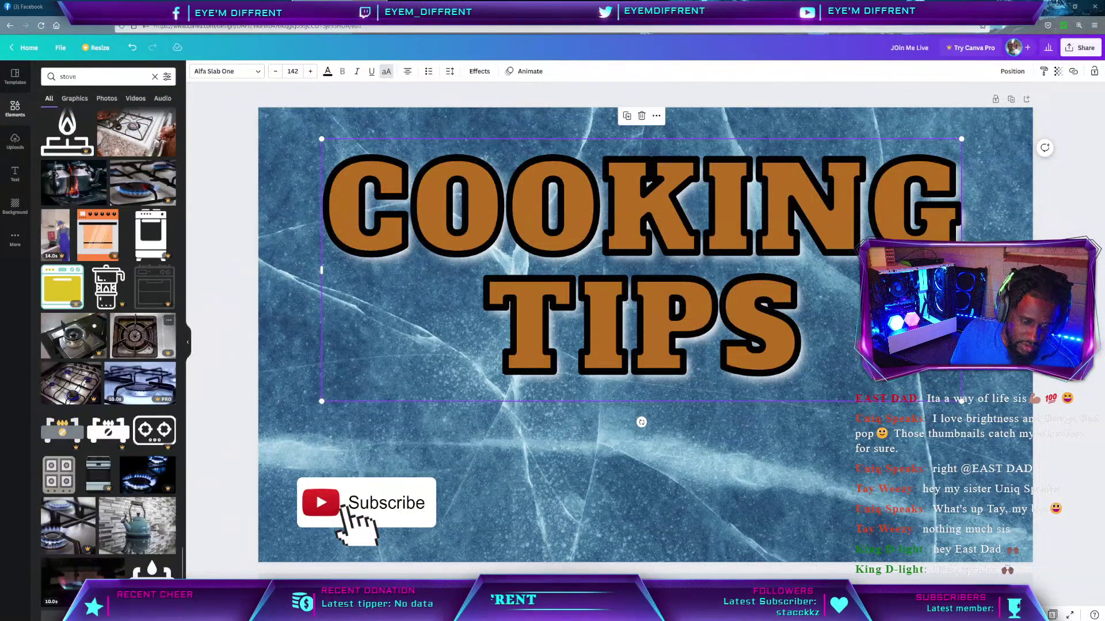
scroll(108, 345, down, 2)
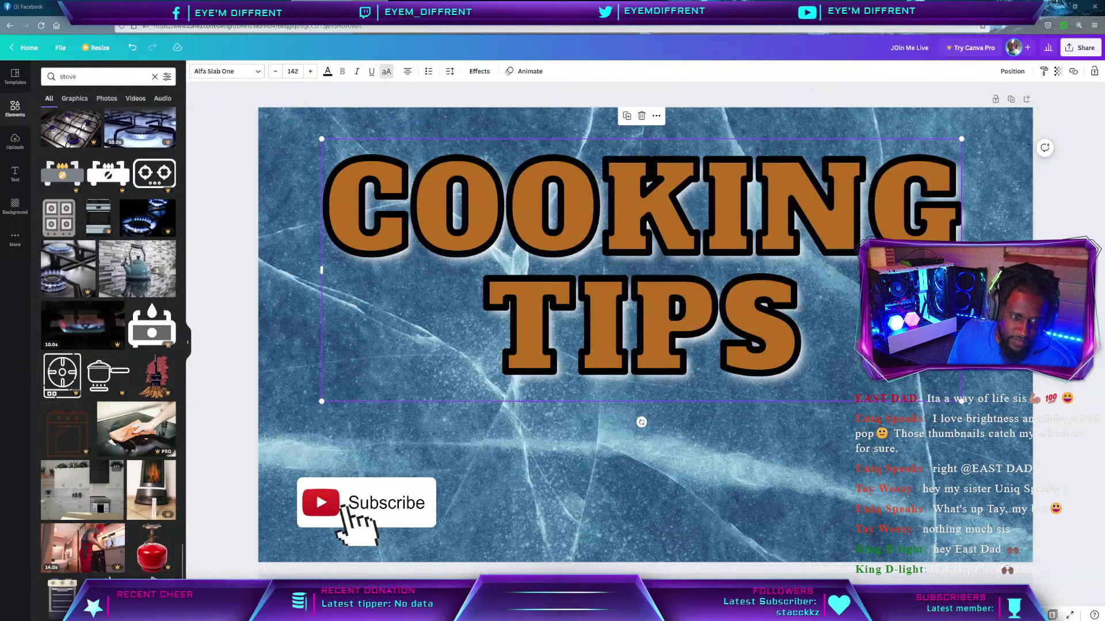
scroll(108, 345, down, 2)
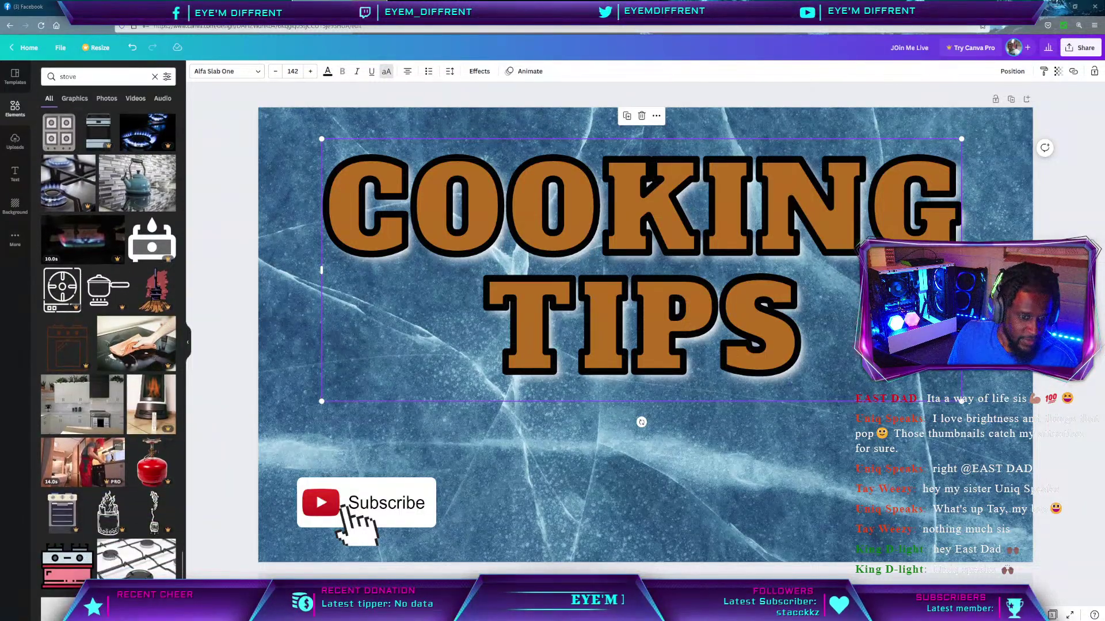
scroll(108, 345, down, 2)
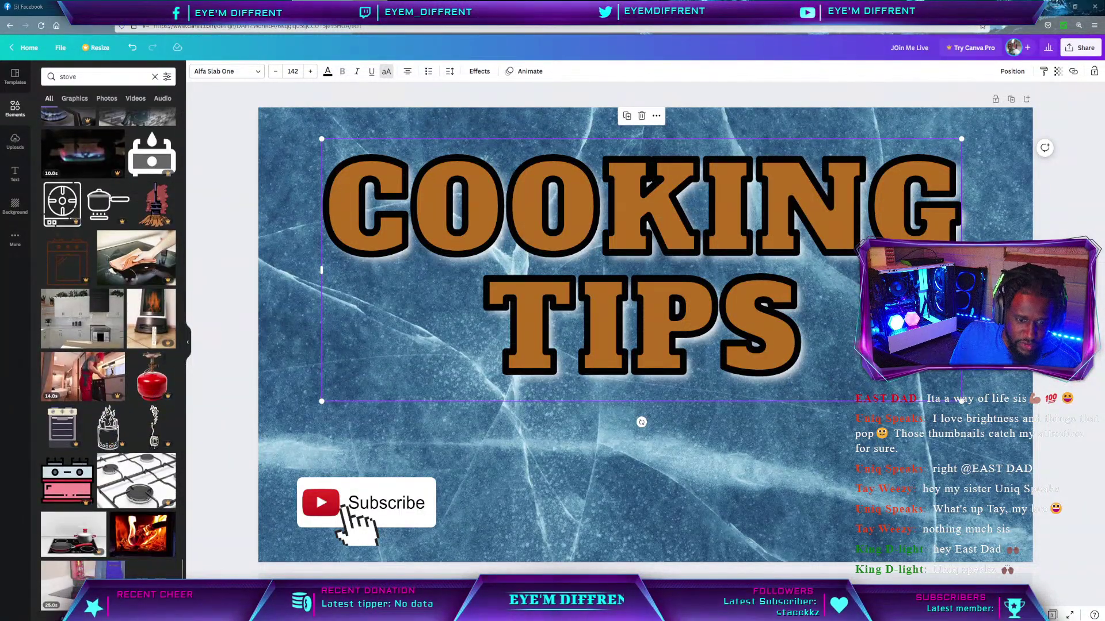
drag(182, 322, 202, 108)
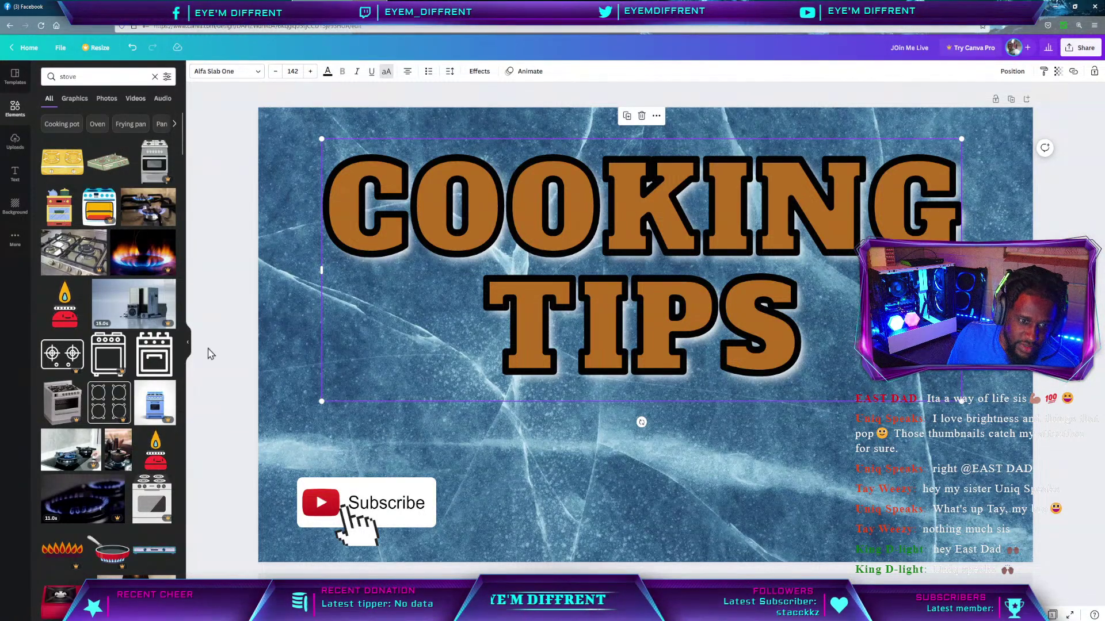
Try the black outlined oven graphic in the lower-right area of the thumbnail, and delete it.
click(150, 355)
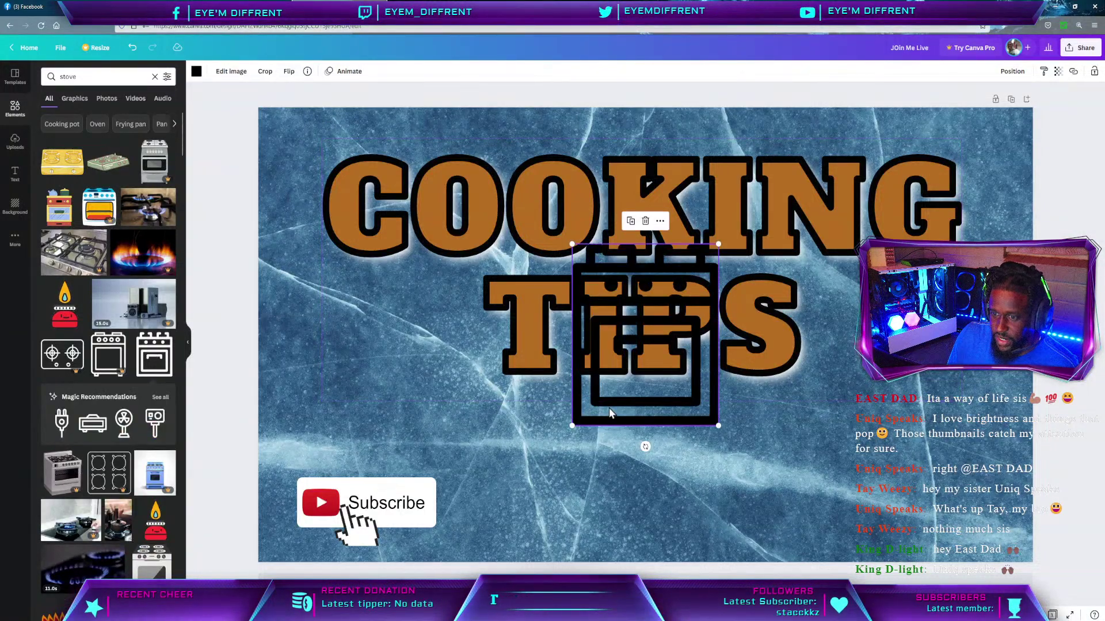
drag(611, 413, 866, 514)
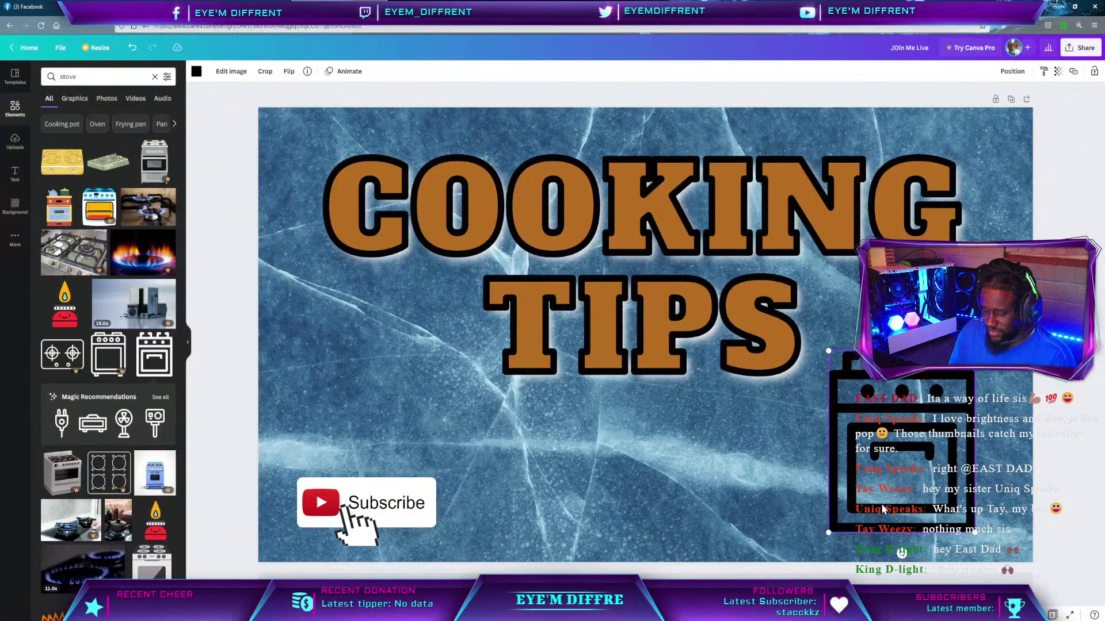
key(Delete)
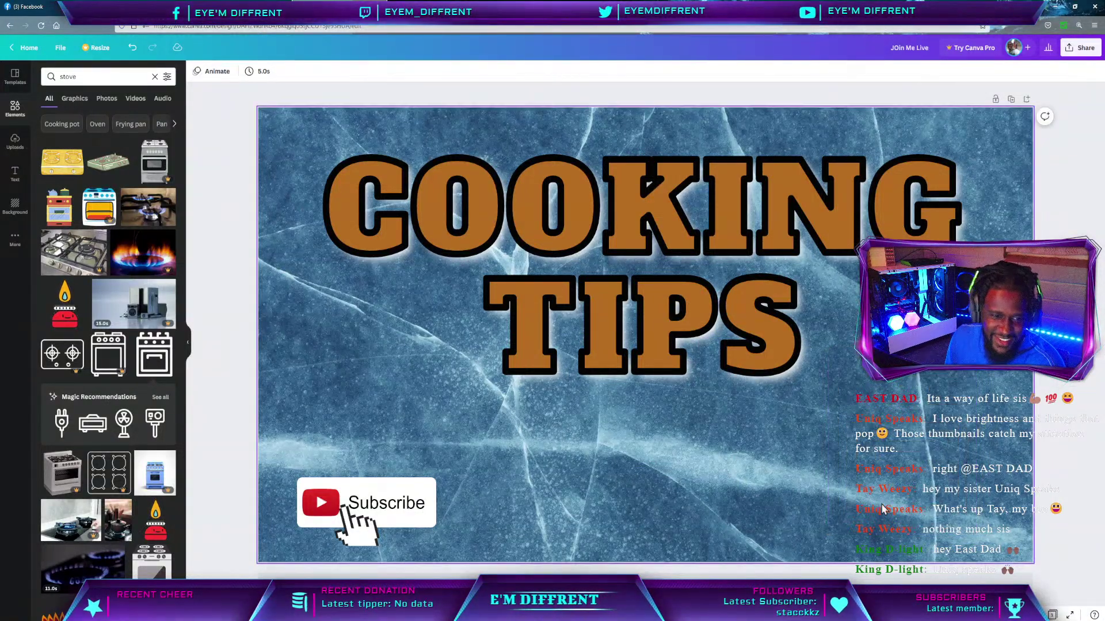
Add the blue and white oven graphic from the stove results and place it in the lower-right area of the thumbnail.
scroll(172, 258, down, 5)
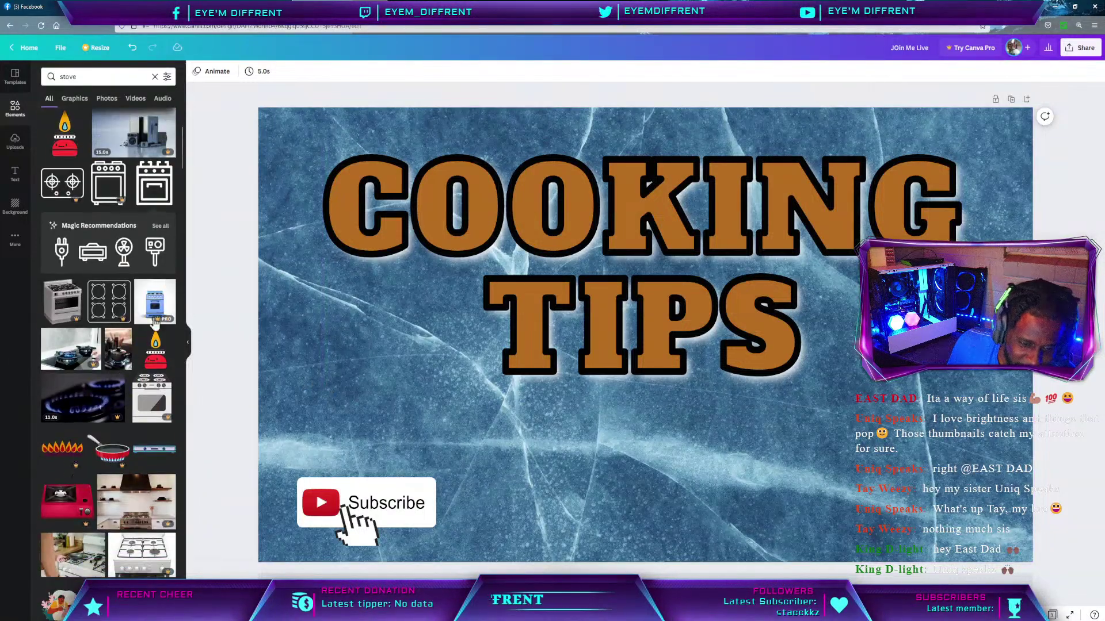
scroll(148, 306, down, 5)
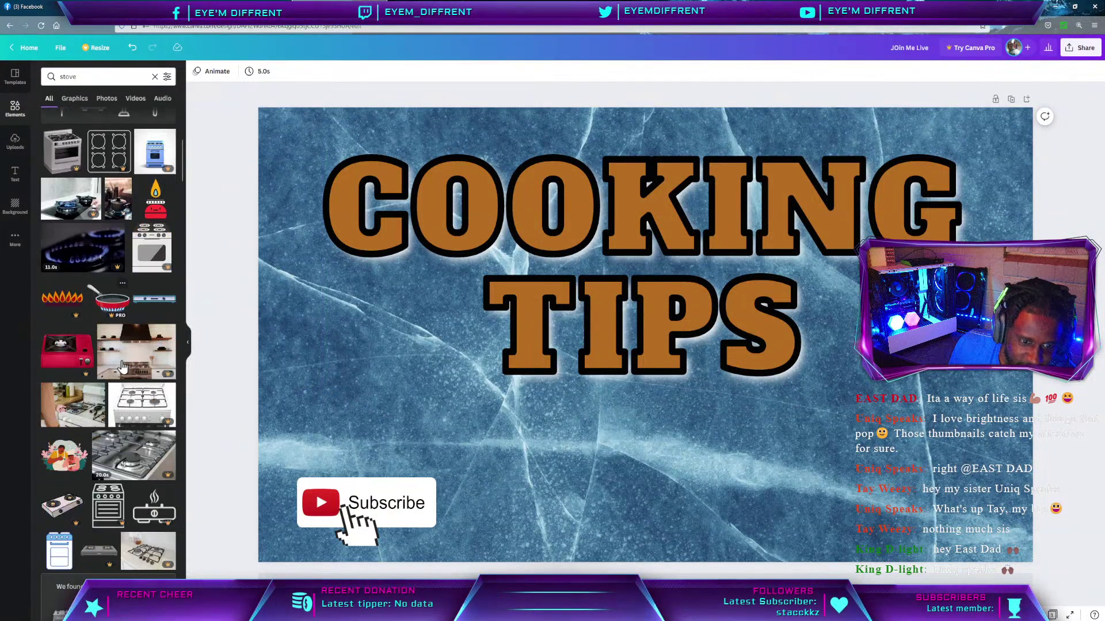
scroll(122, 367, down, 3)
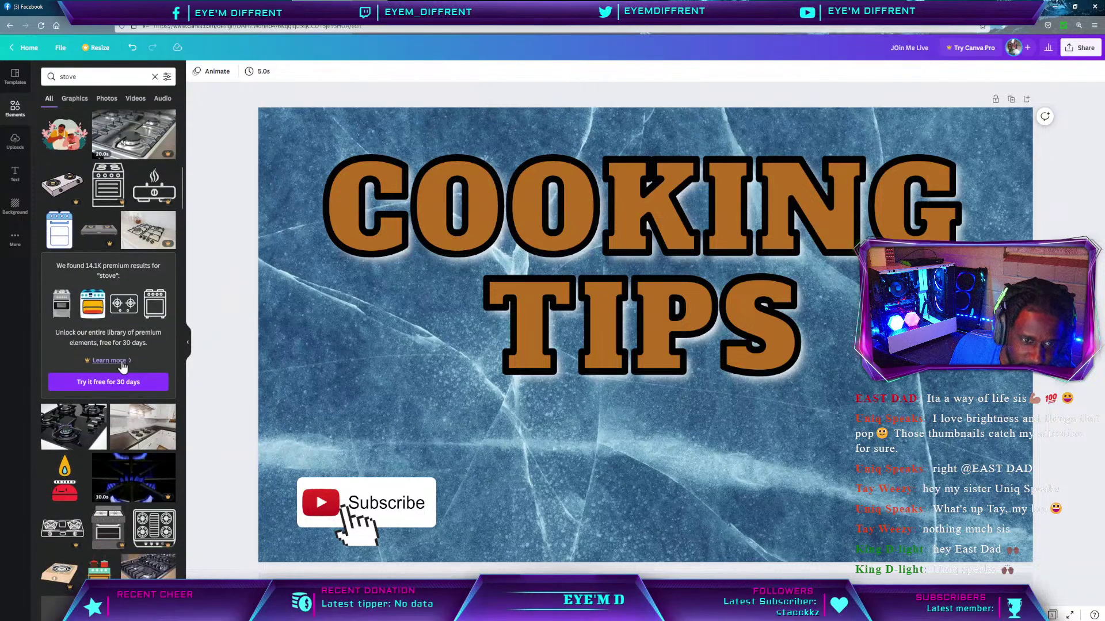
click(59, 236)
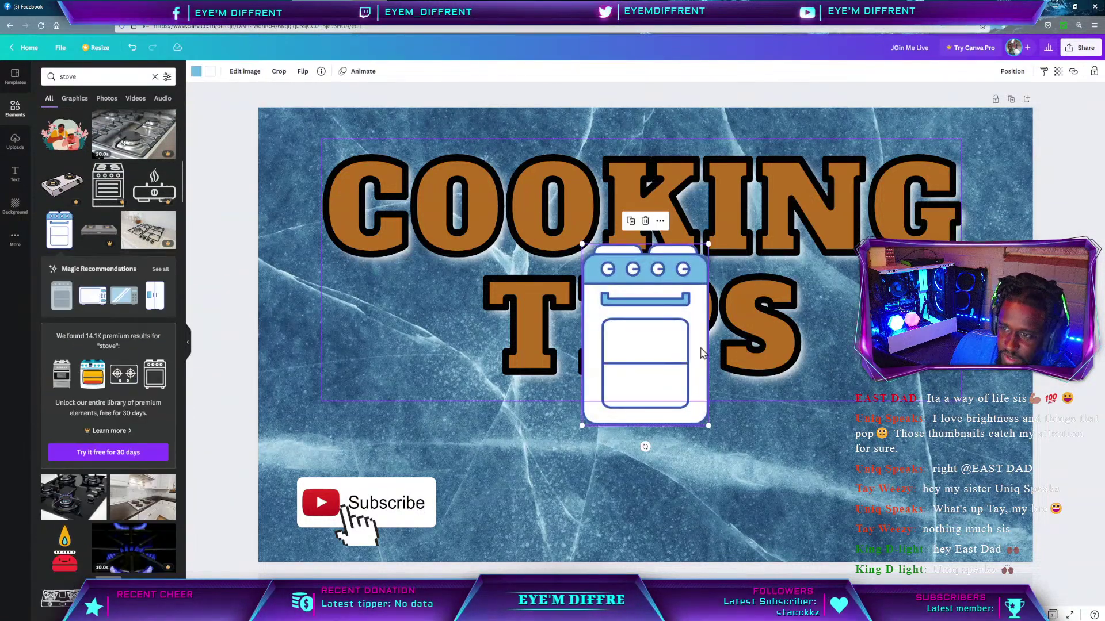
drag(694, 358, 951, 458)
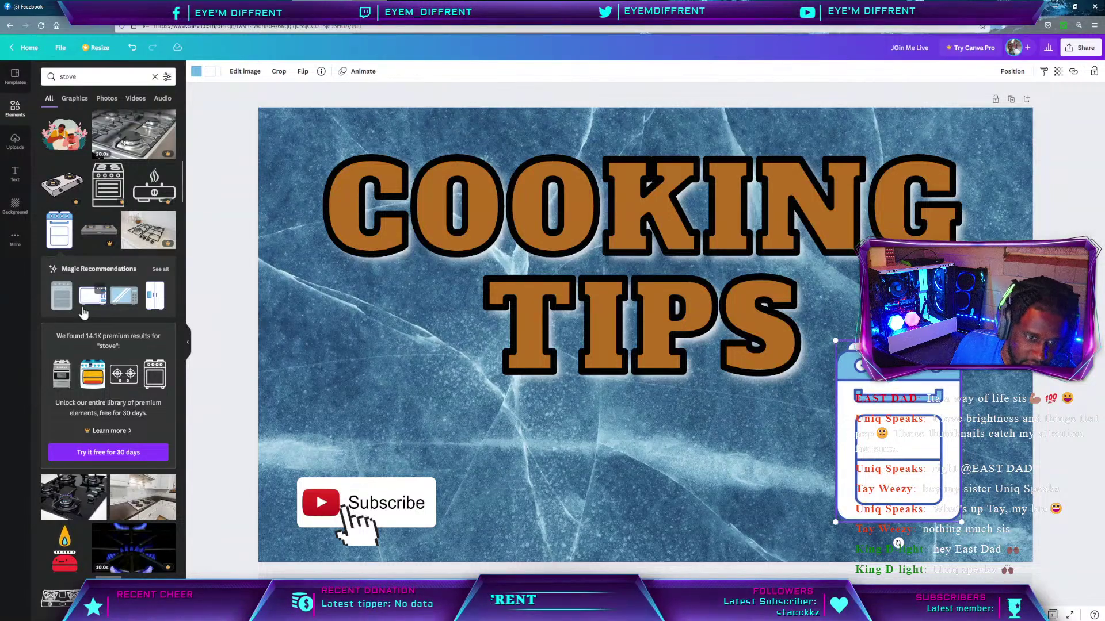
Check the remaining stove results, and search the elements library for "kicthen".
scroll(92, 327, down, 3)
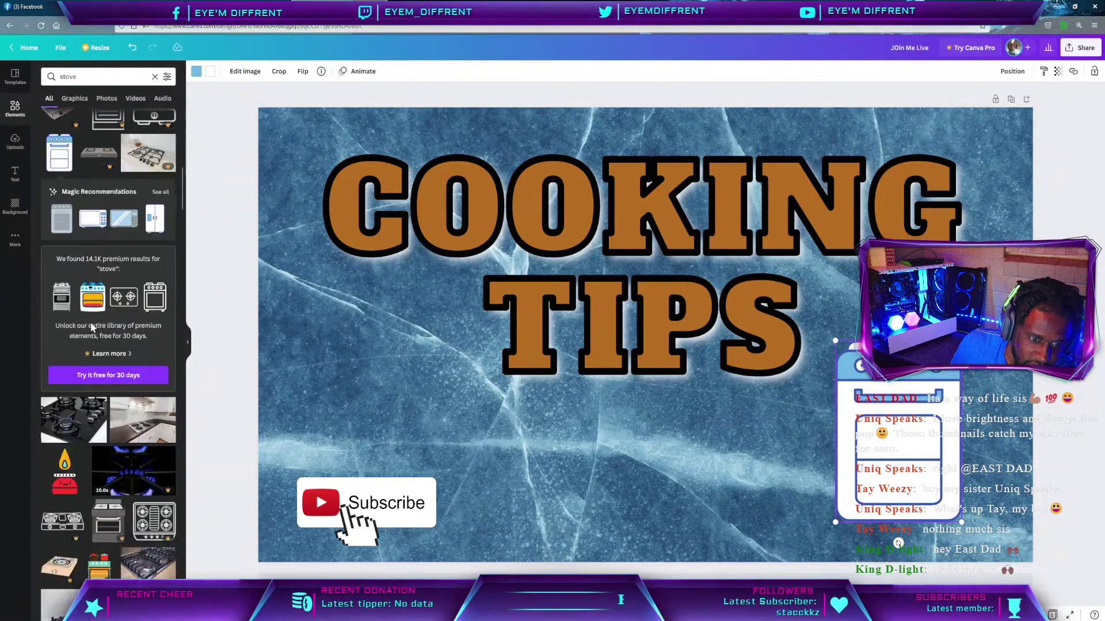
scroll(87, 441, down, 4)
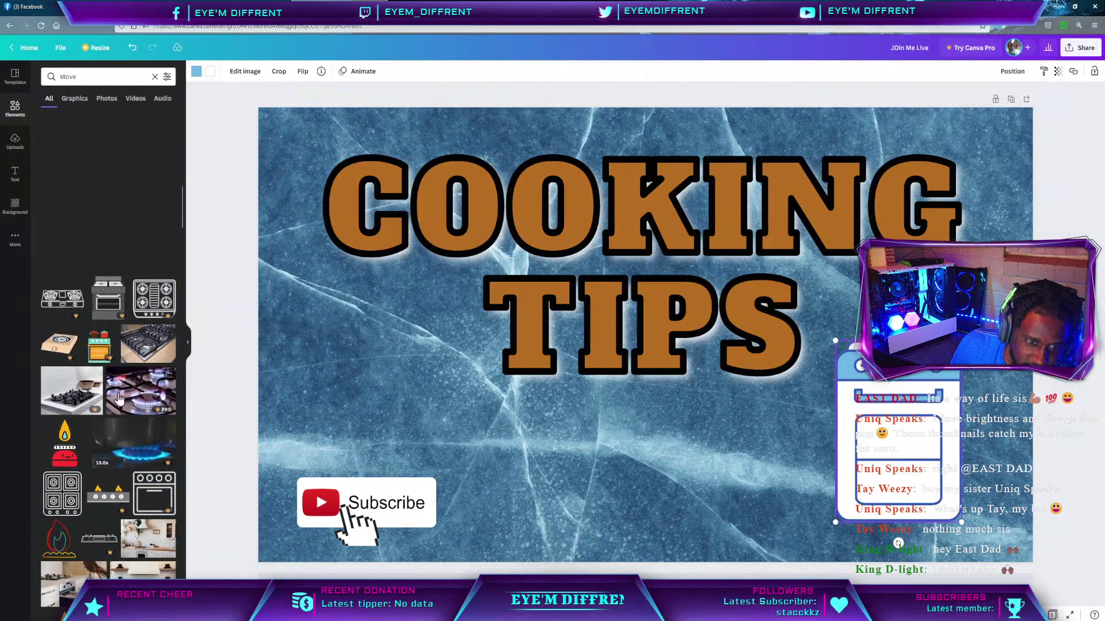
scroll(133, 499, down, 3)
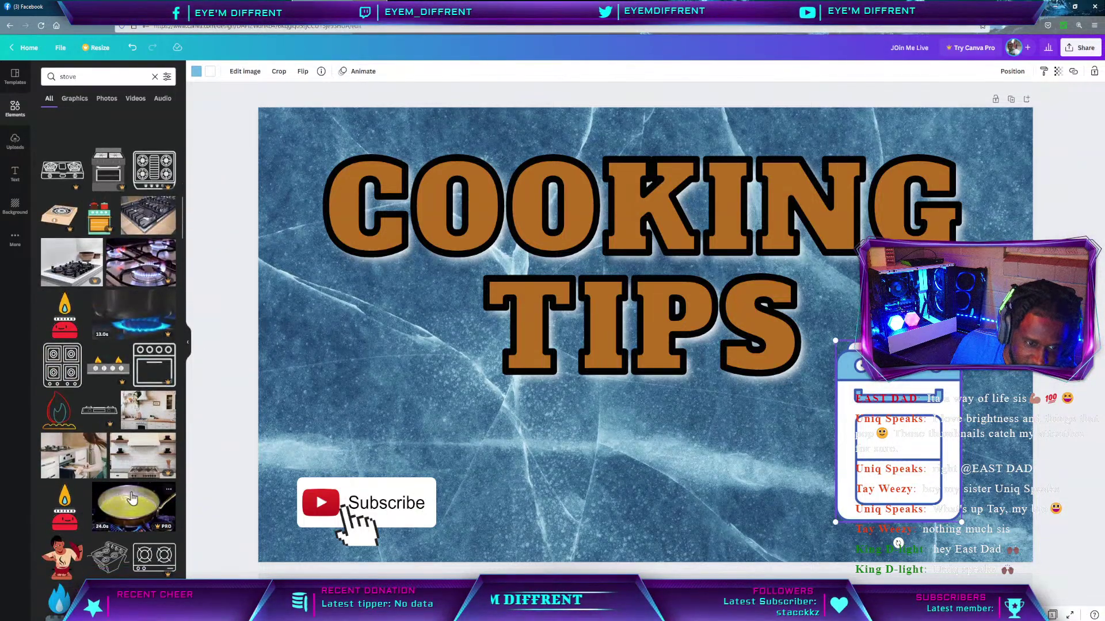
scroll(156, 440, up, 1)
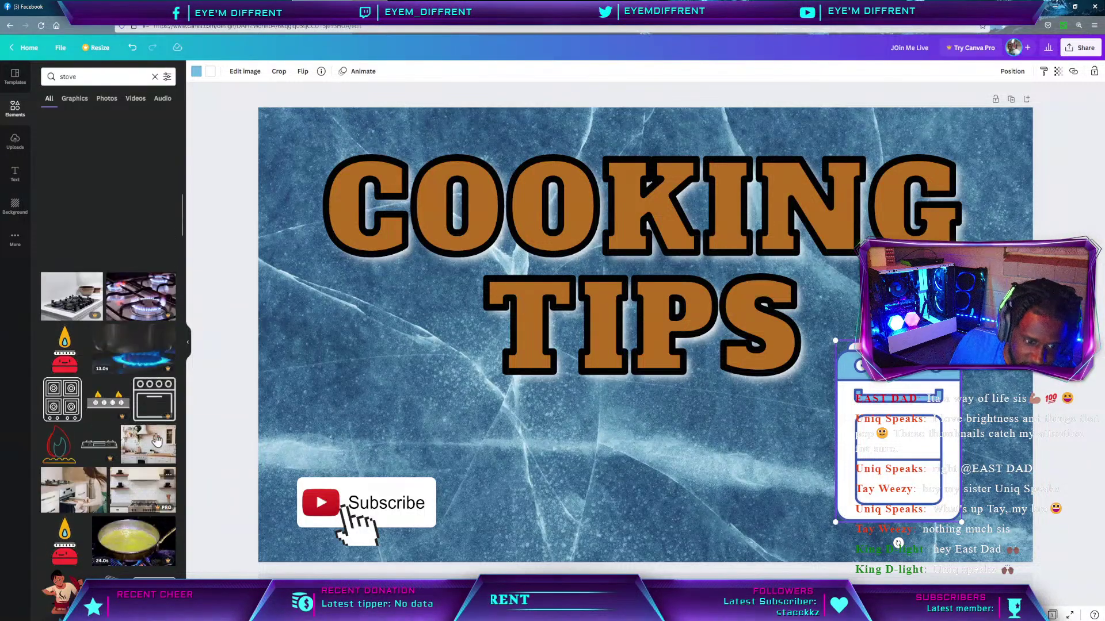
click(51, 78)
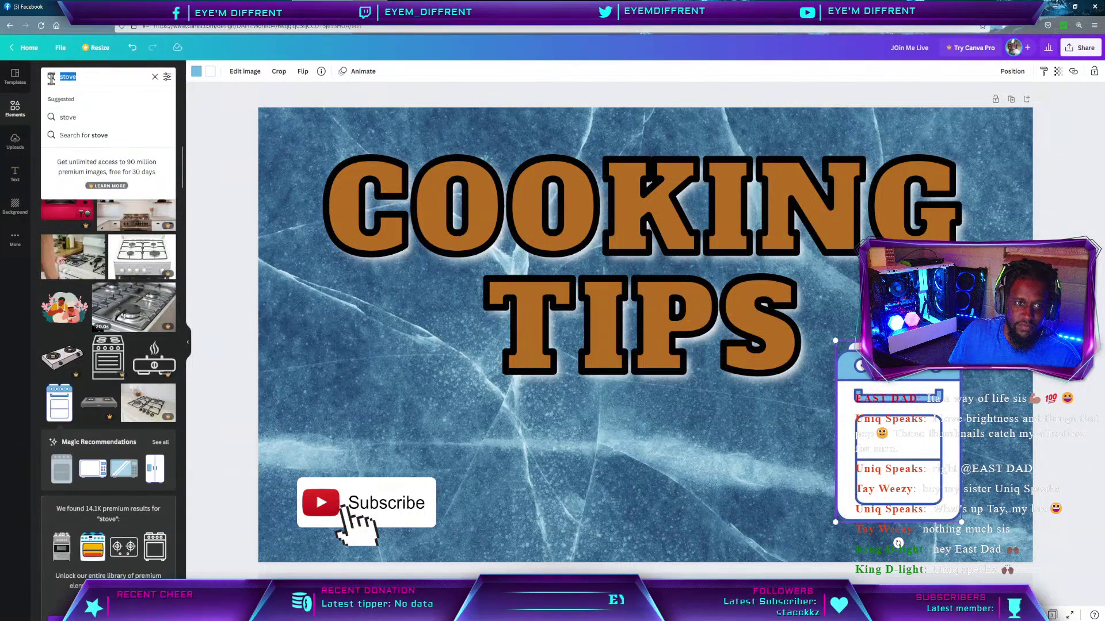
text(kict)
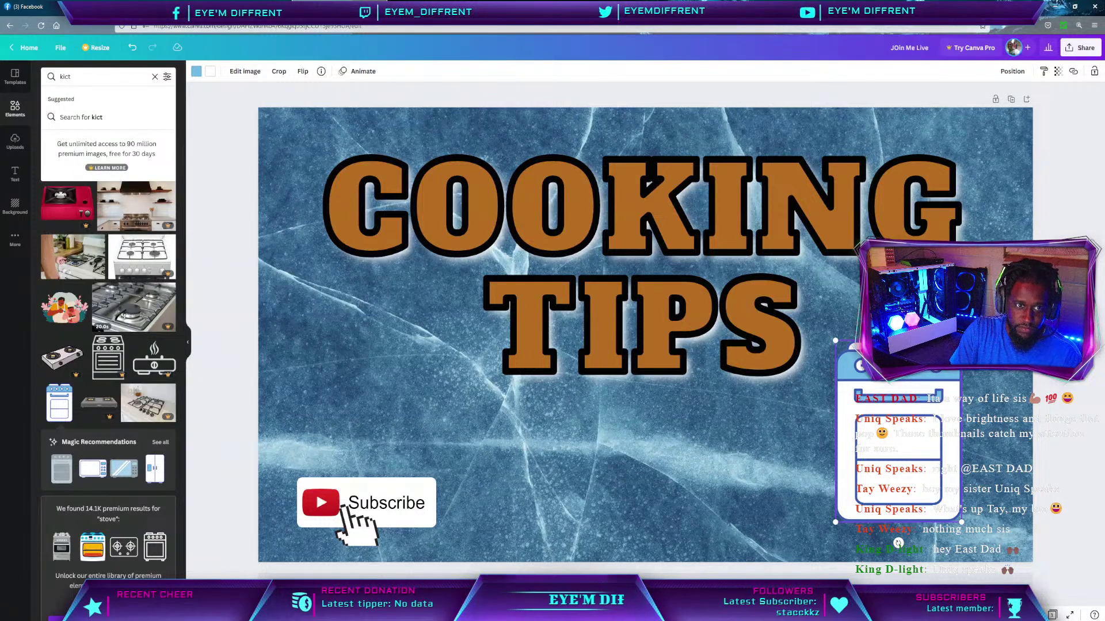
key(BackSpace)
key(BackSpace)
key(BackSpace)
key(BackSpace)
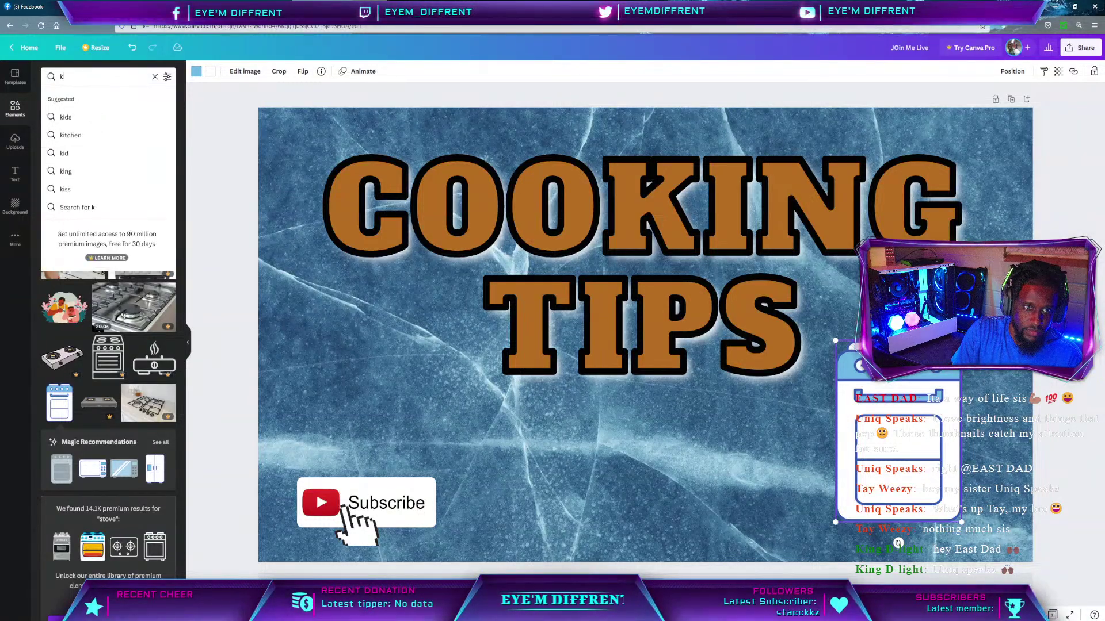
text(ki)
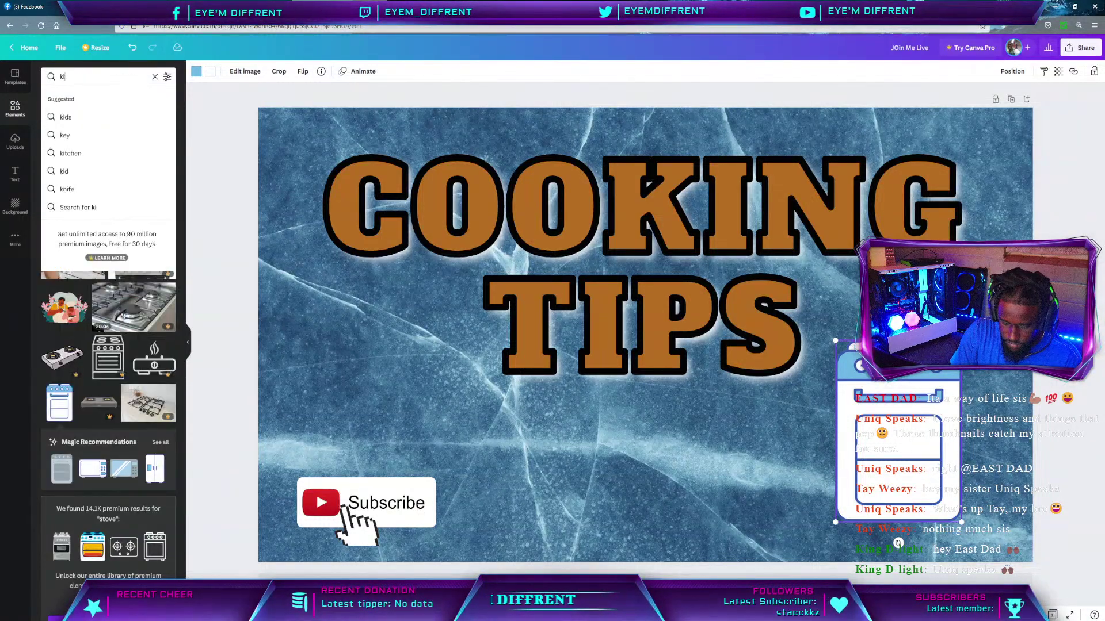
text(cthe)
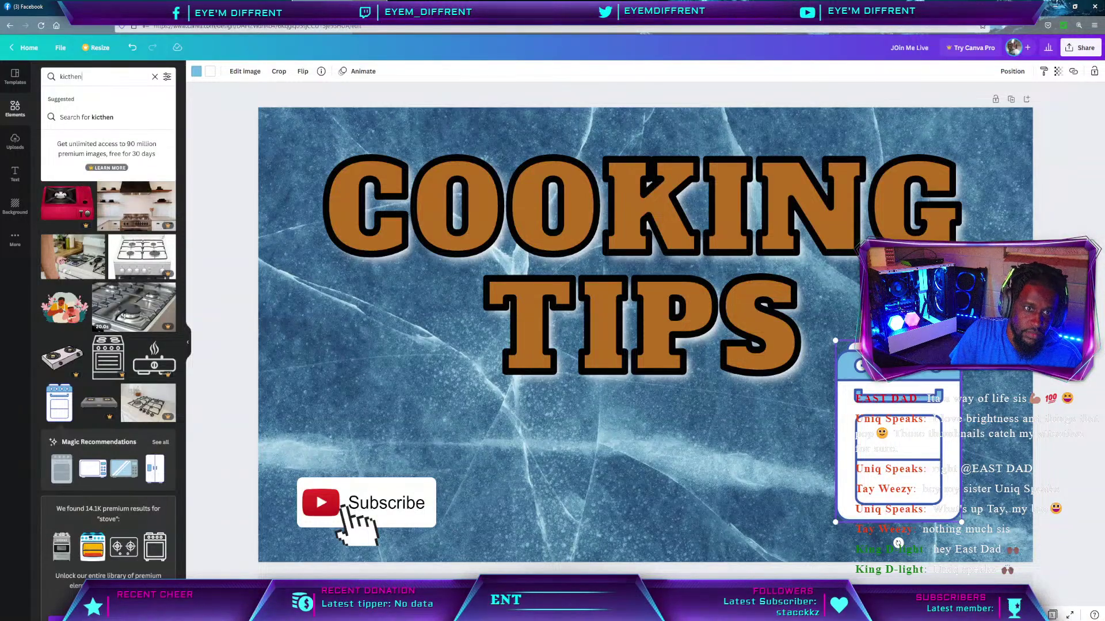
text(n)
key(Return)
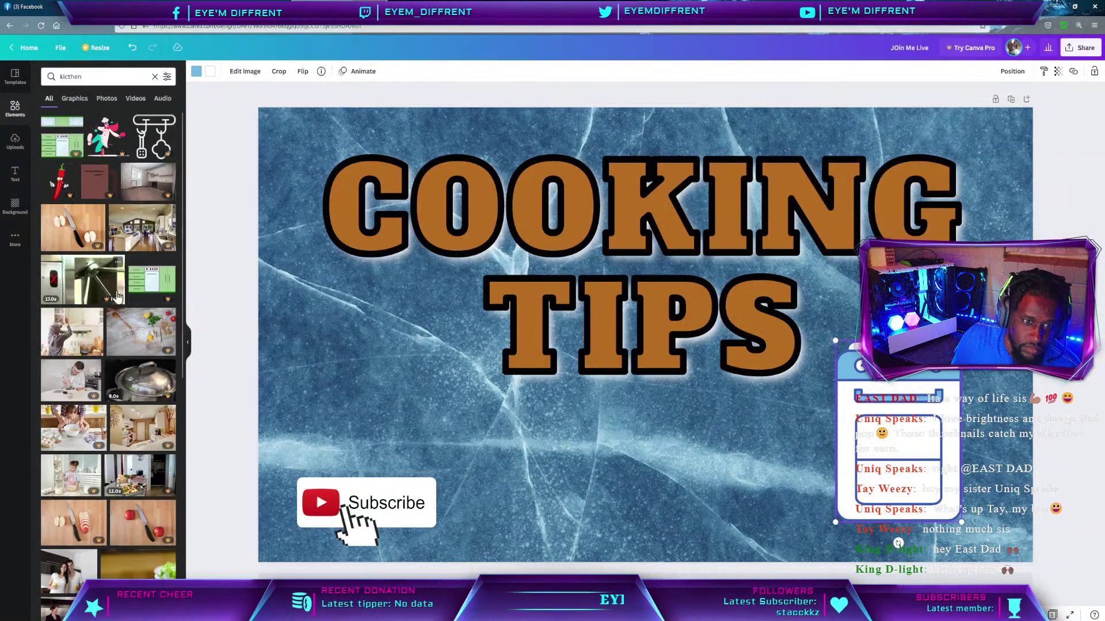
Look through the kitchen search results for a cooking-related image that suits the thumbnail.
scroll(132, 311, down, 1)
scroll(64, 339, down, 3)
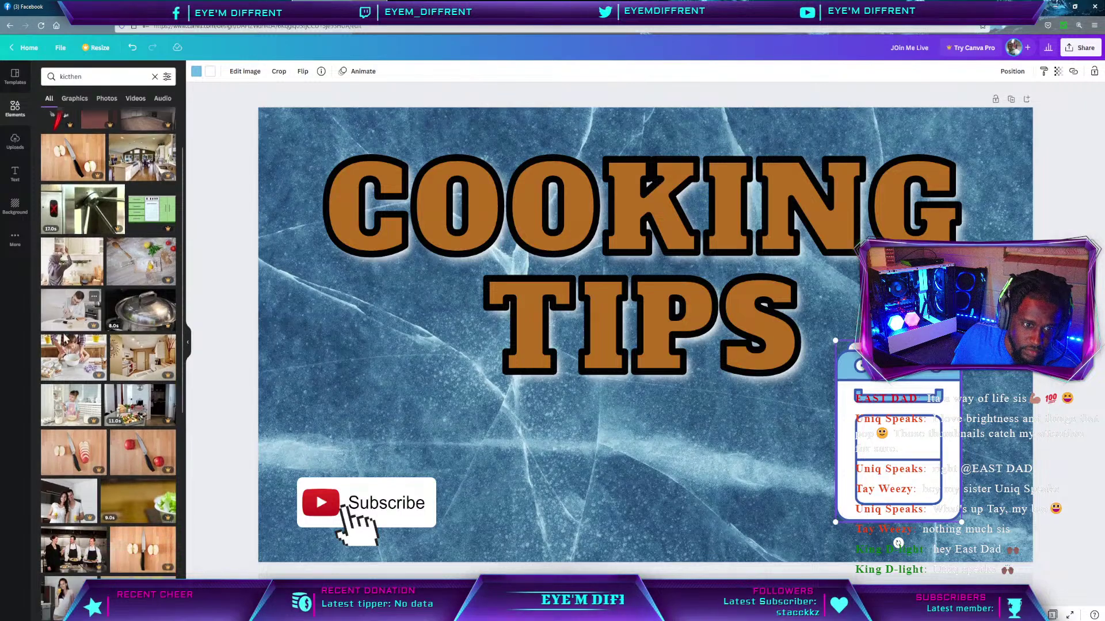
scroll(134, 359, down, 8)
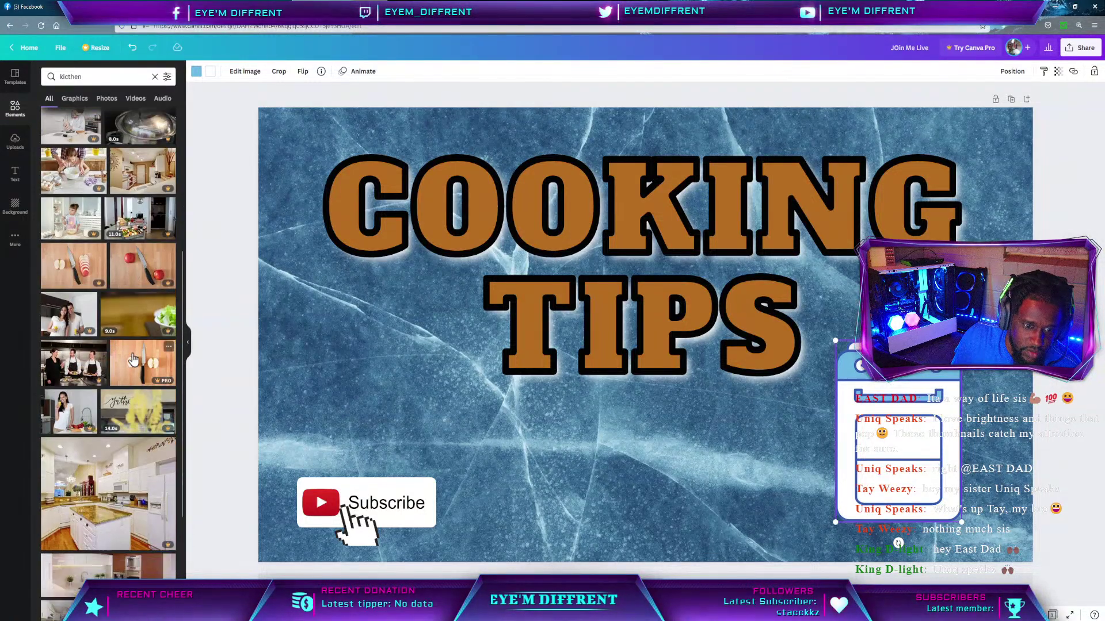
scroll(134, 360, down, 3)
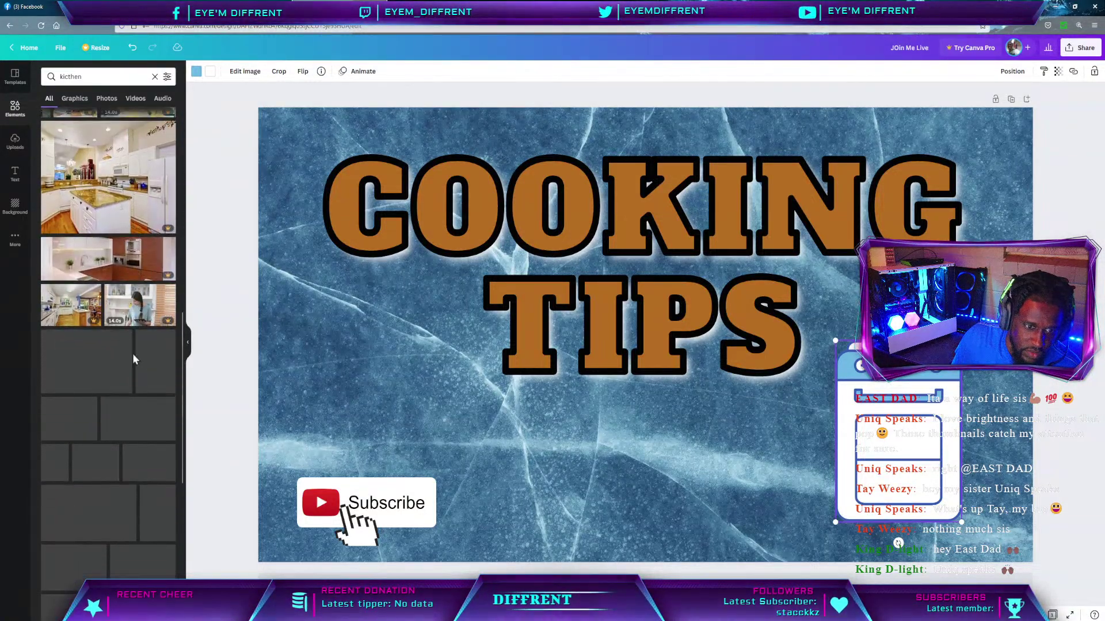
scroll(132, 360, down, 4)
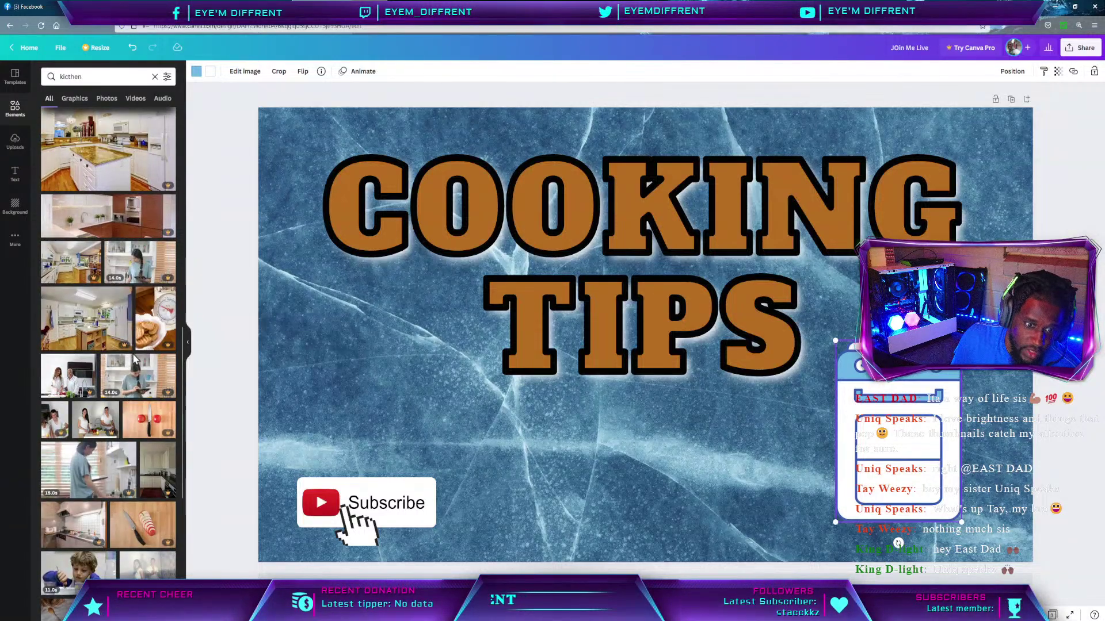
scroll(133, 359, up, 7)
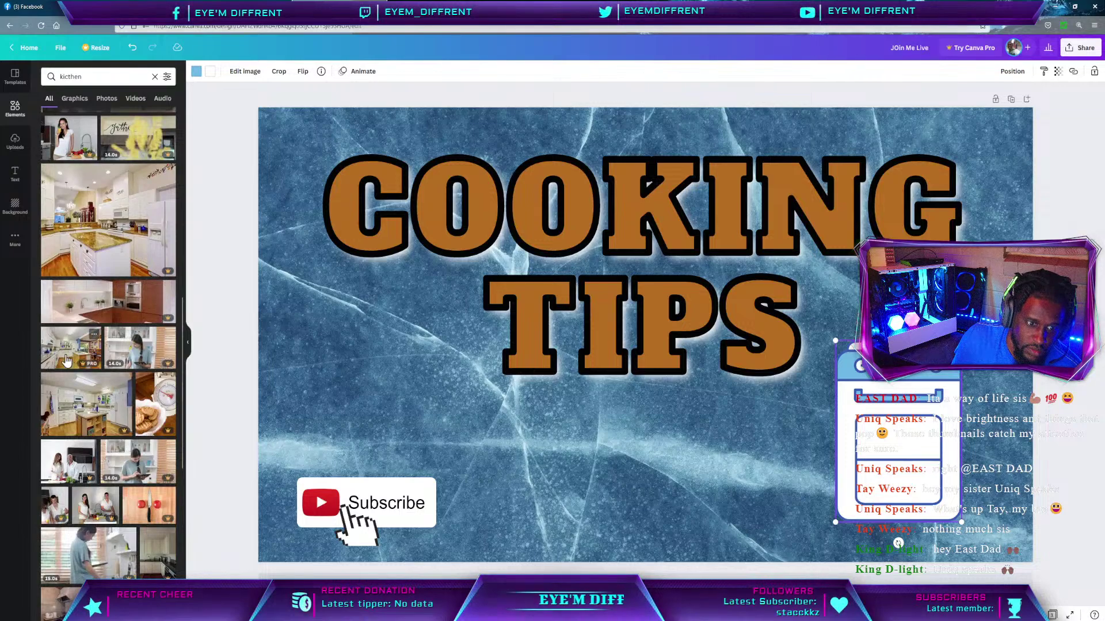
drag(133, 360, 26, 355)
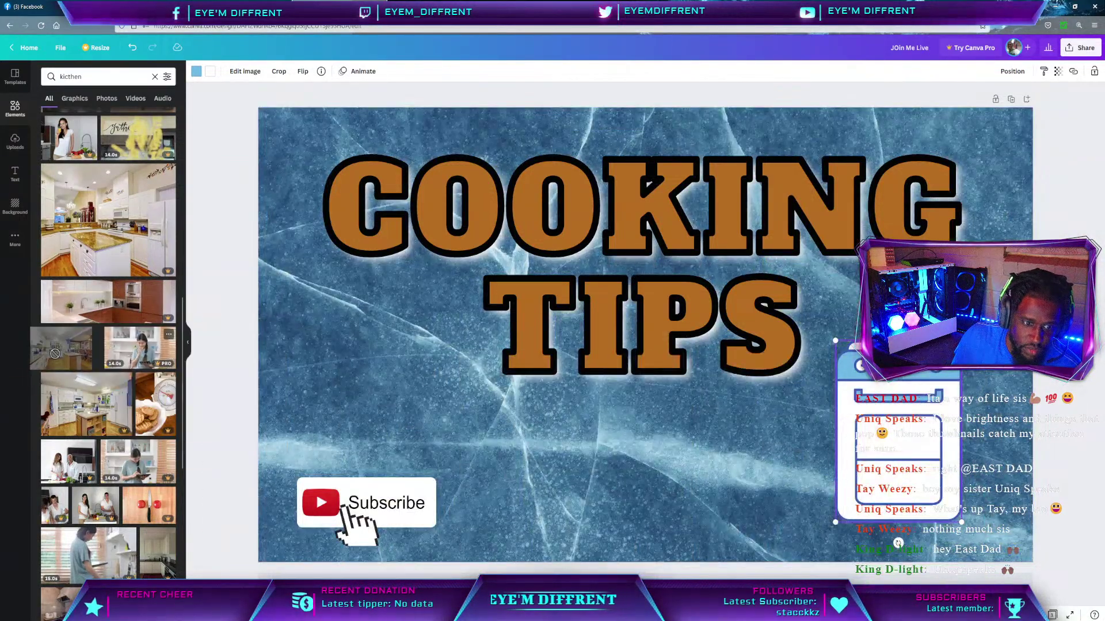
scroll(134, 262, up, 6)
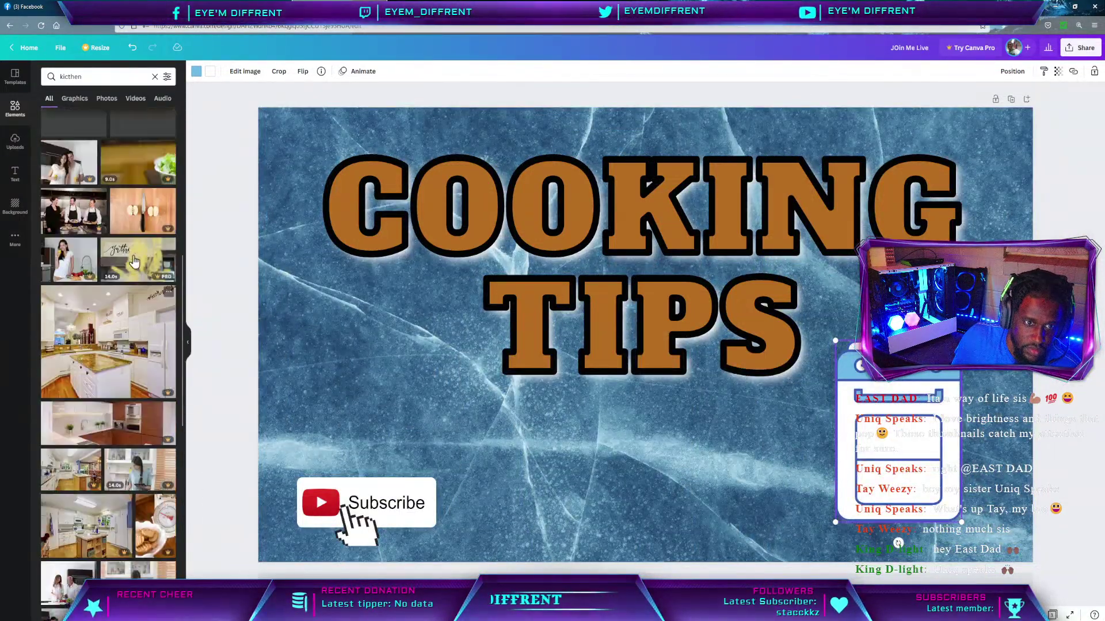
scroll(134, 262, up, 6)
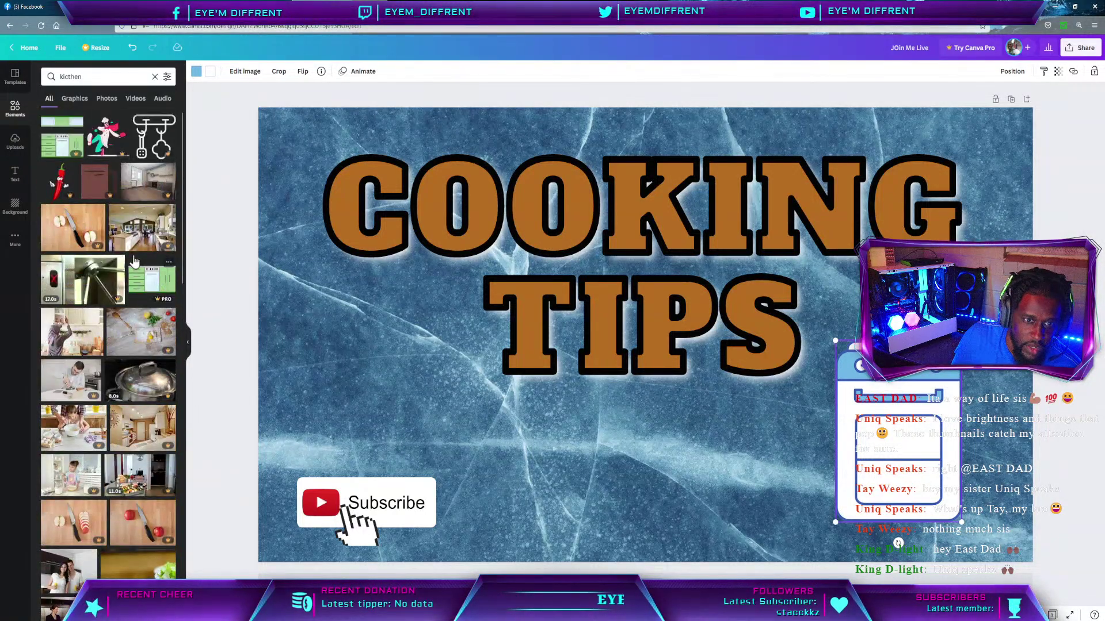
scroll(110, 431, down, 10)
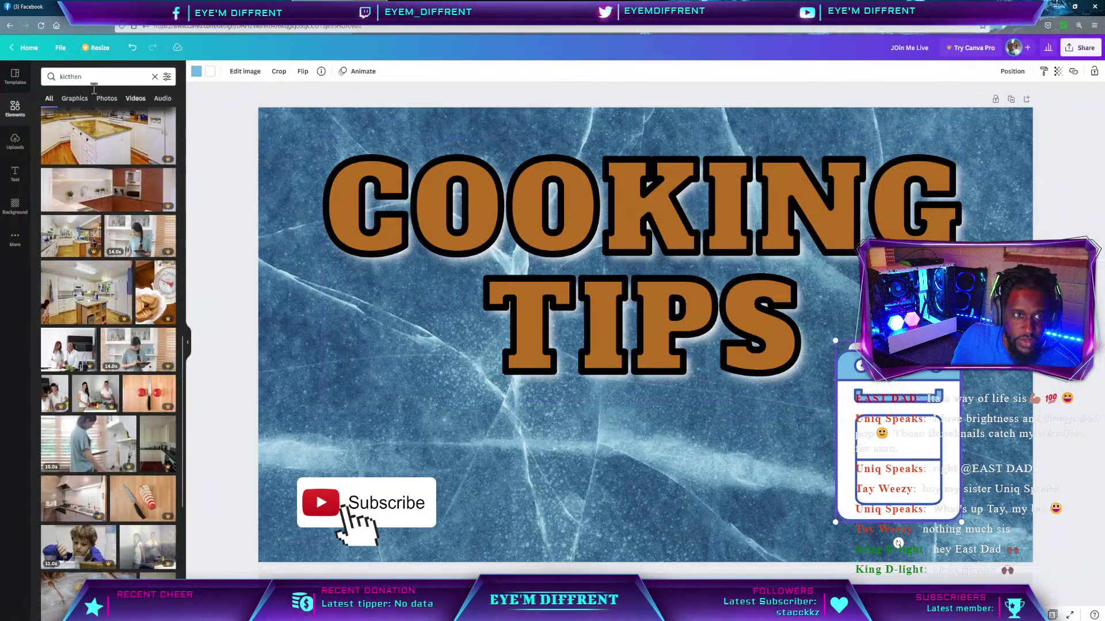
Return to the home page, postponing the email confirmation, and switch accounts by logging out and signing in with the first listed Google account.
click(25, 47)
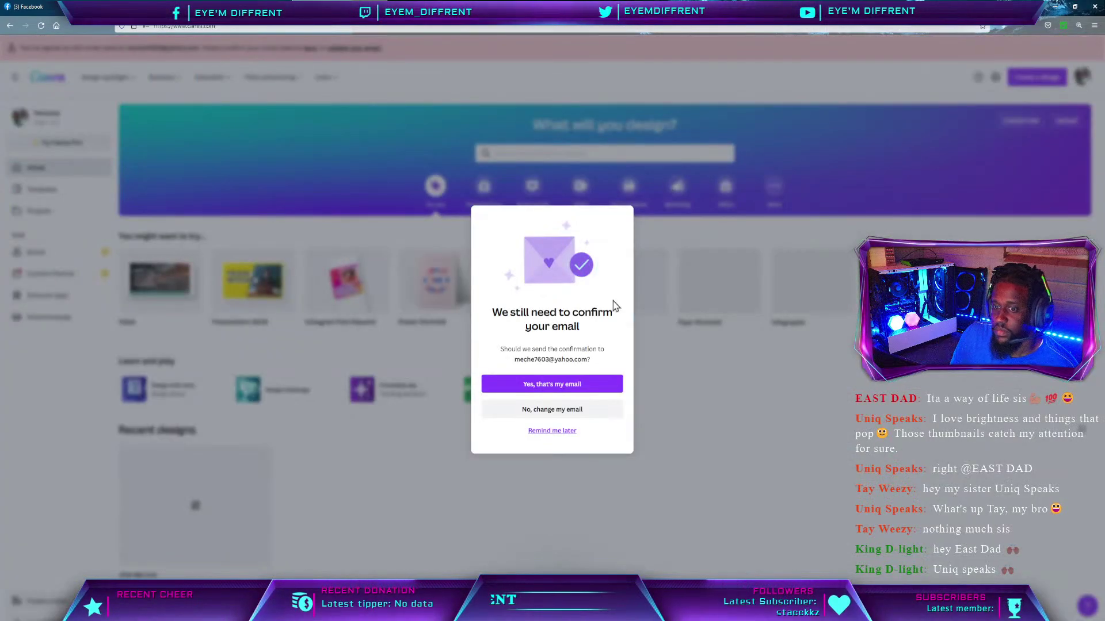
click(563, 432)
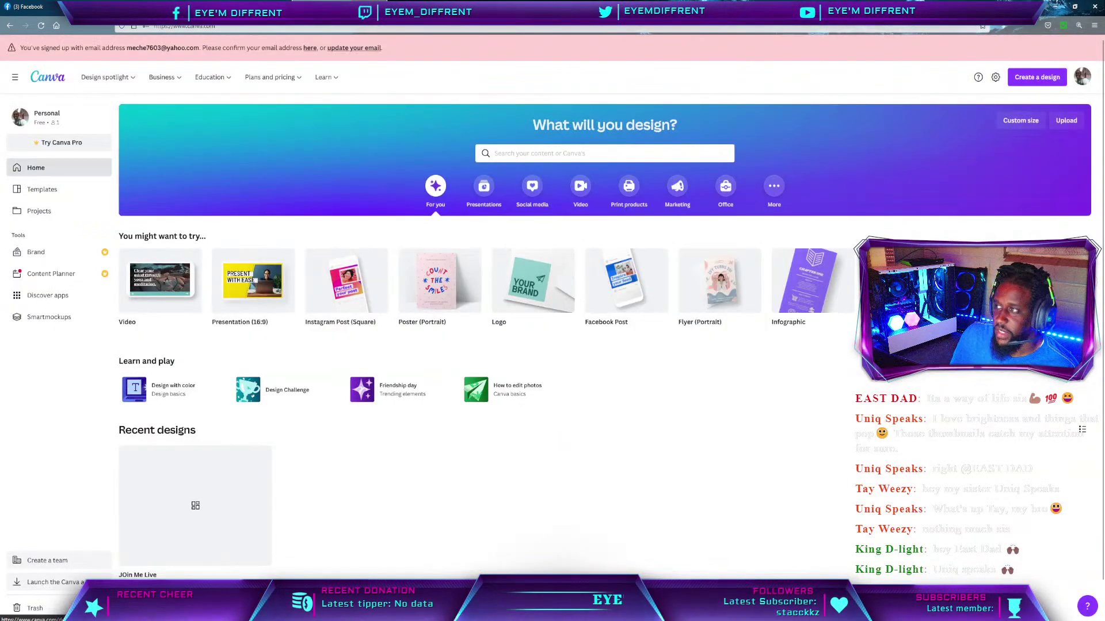
click(1082, 79)
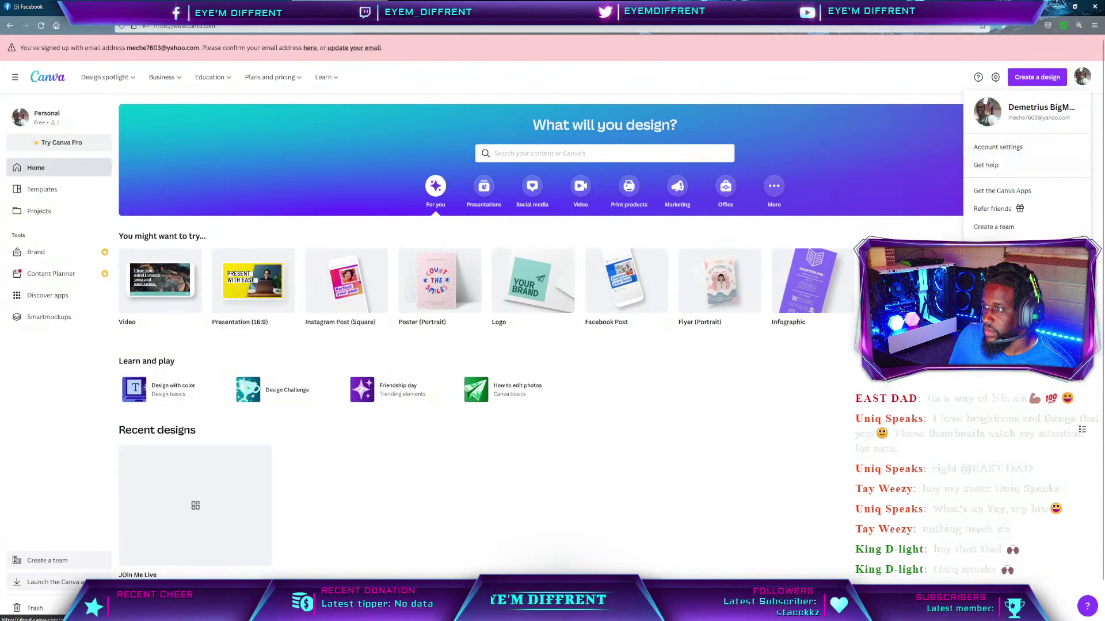
click(986, 253)
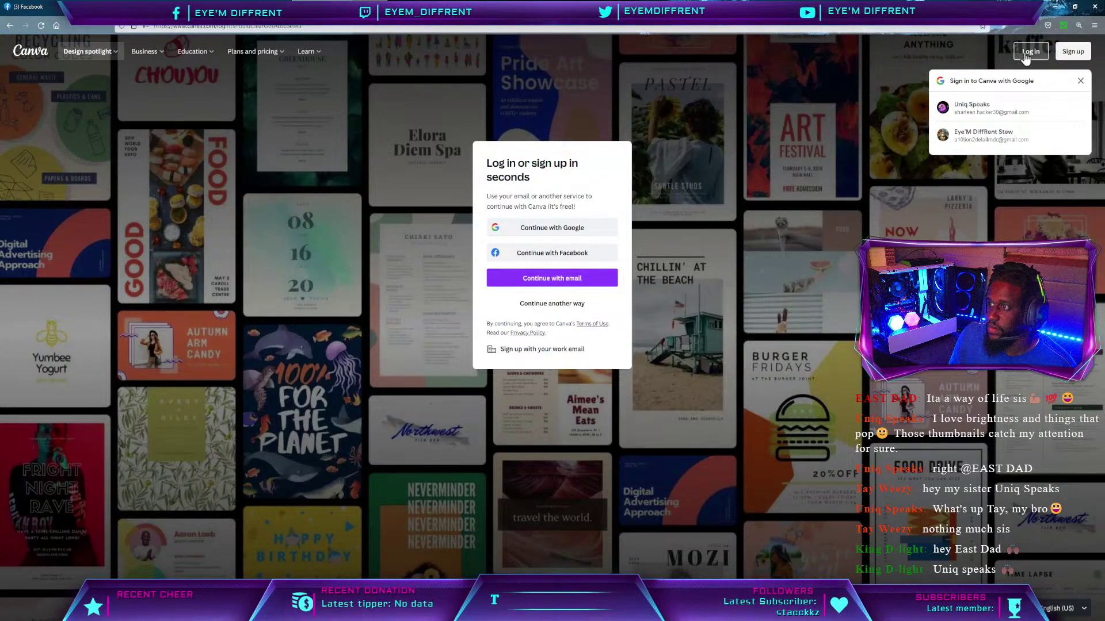
click(971, 107)
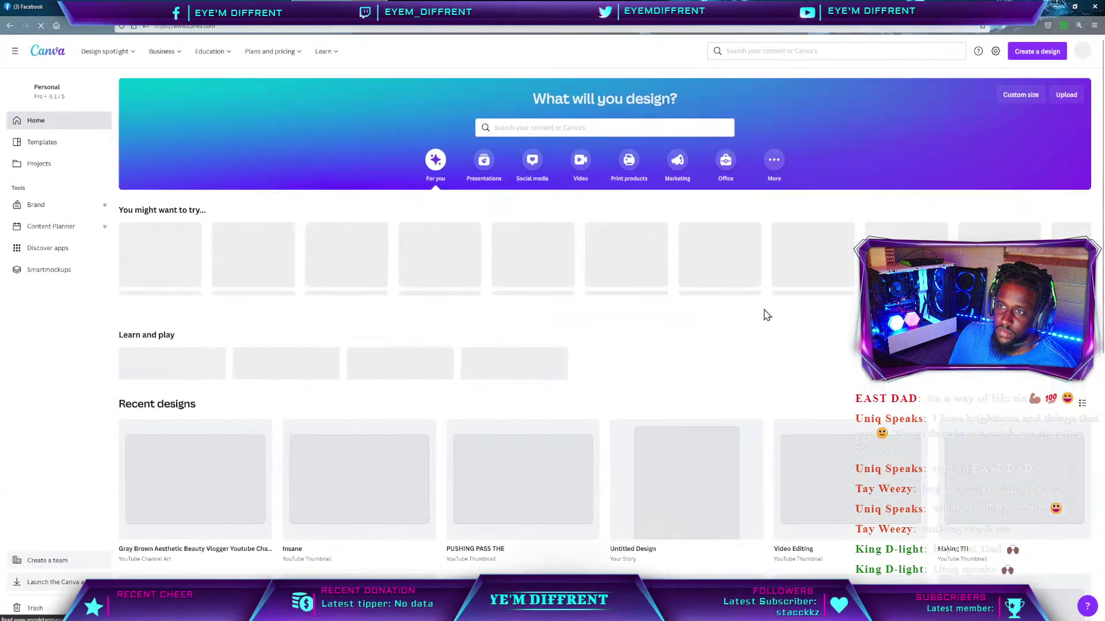
Create a blank YouTube Thumbnail design and search its templates for "cooking".
click(1030, 53)
click(964, 147)
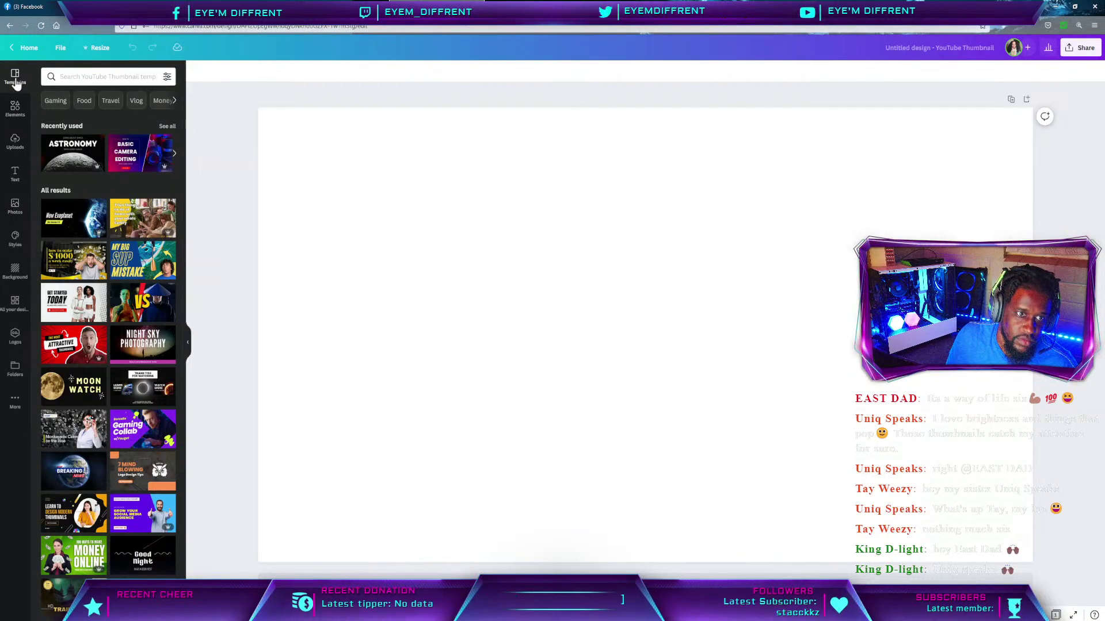
click(93, 77)
text(cooking)
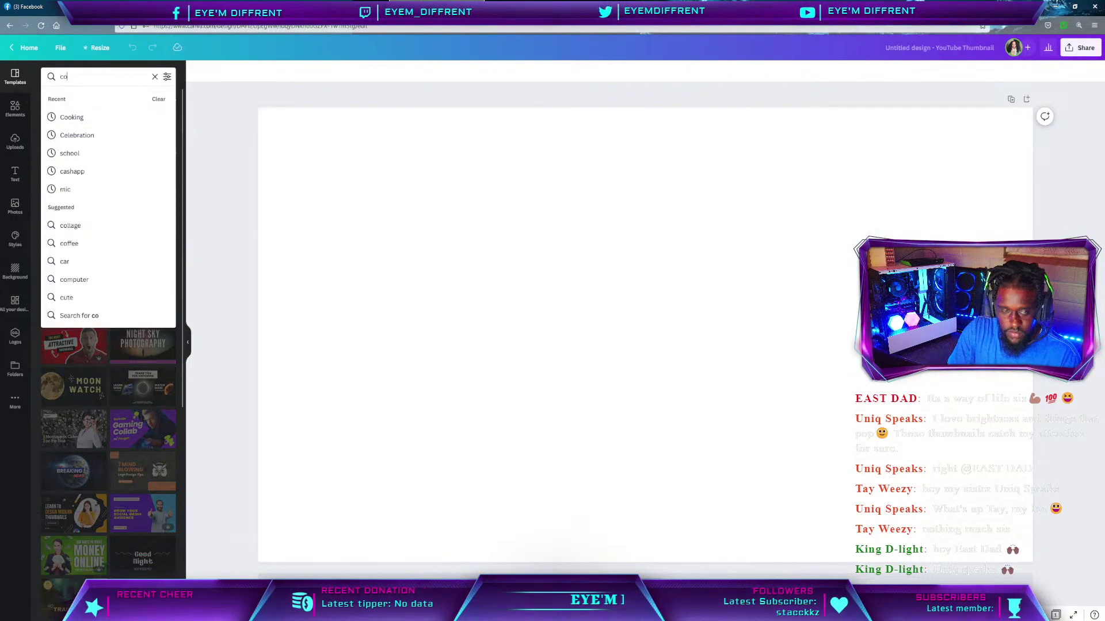
key(Return)
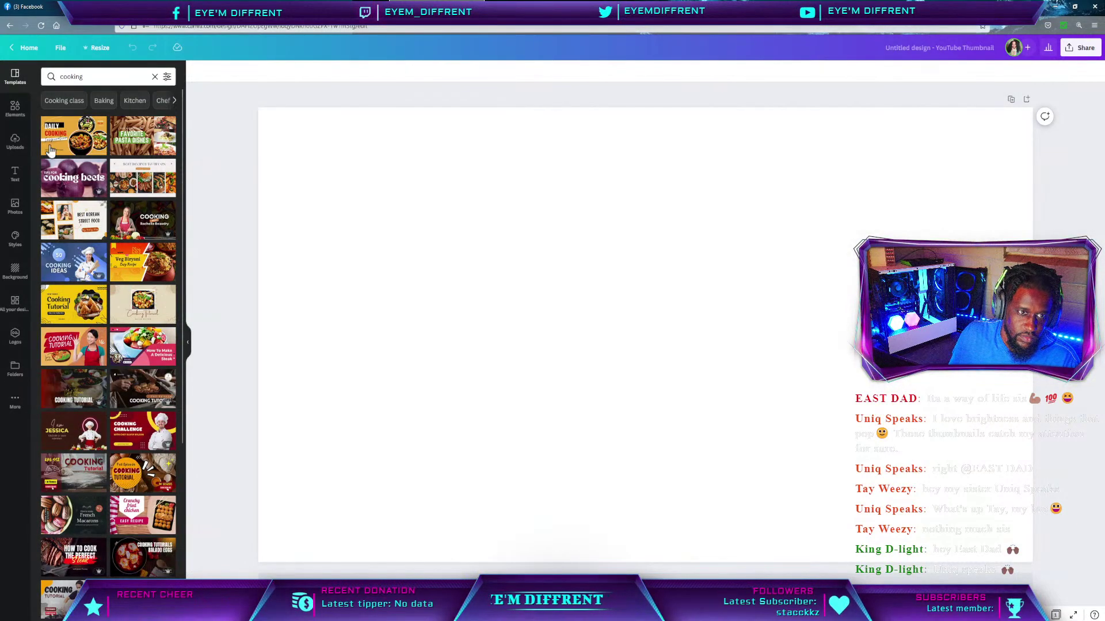
Search the YouTube thumbnail templates for "kicthen".
click(87, 77)
text(kic)
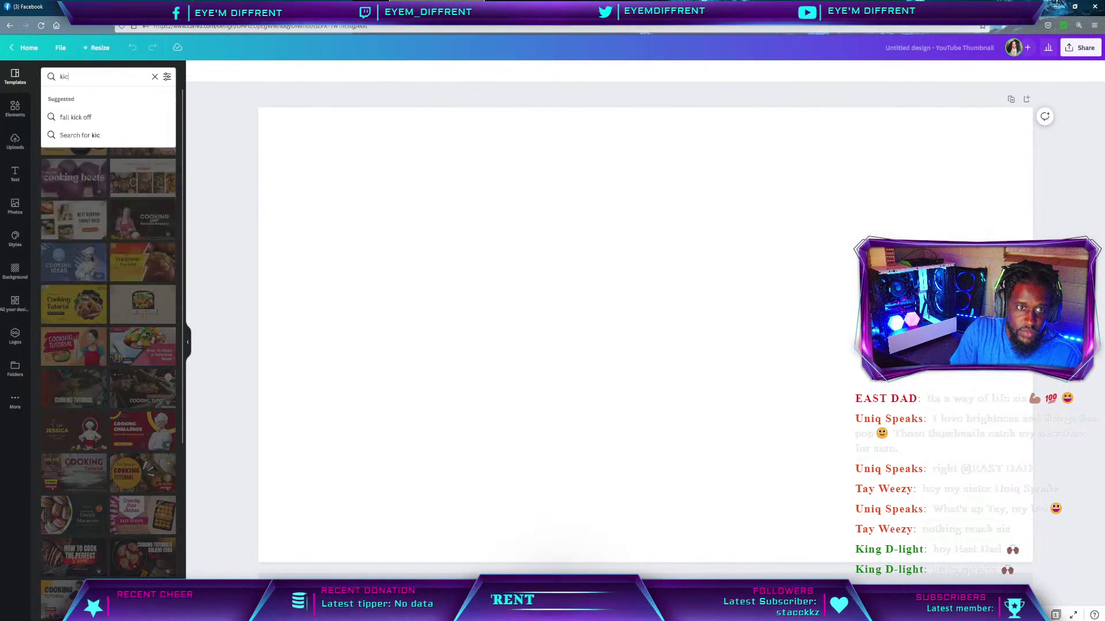
text(then)
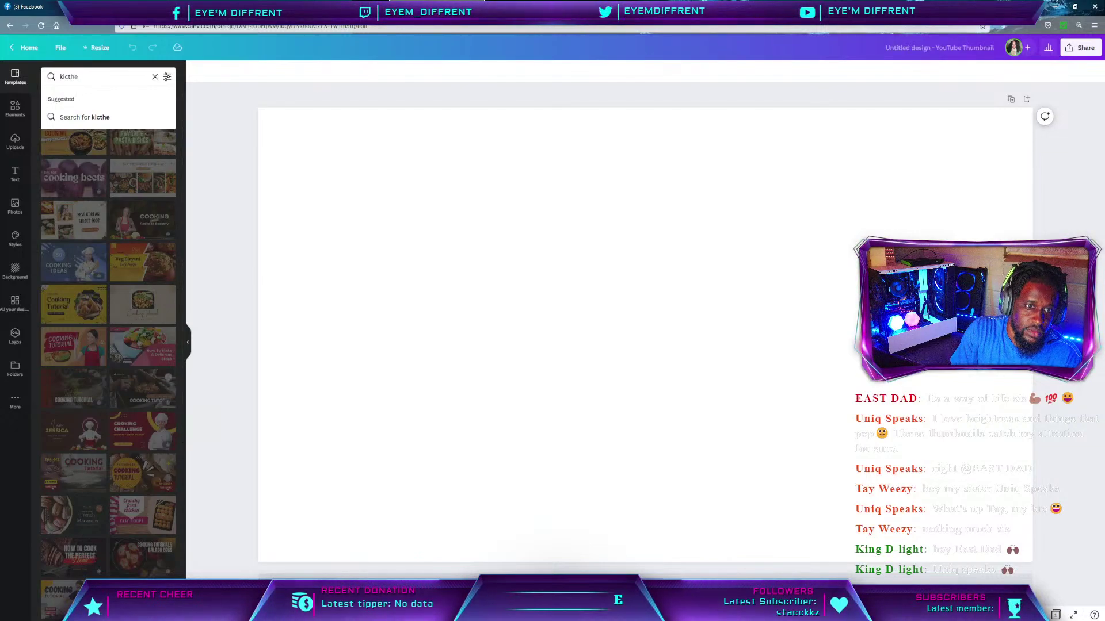
key(Return)
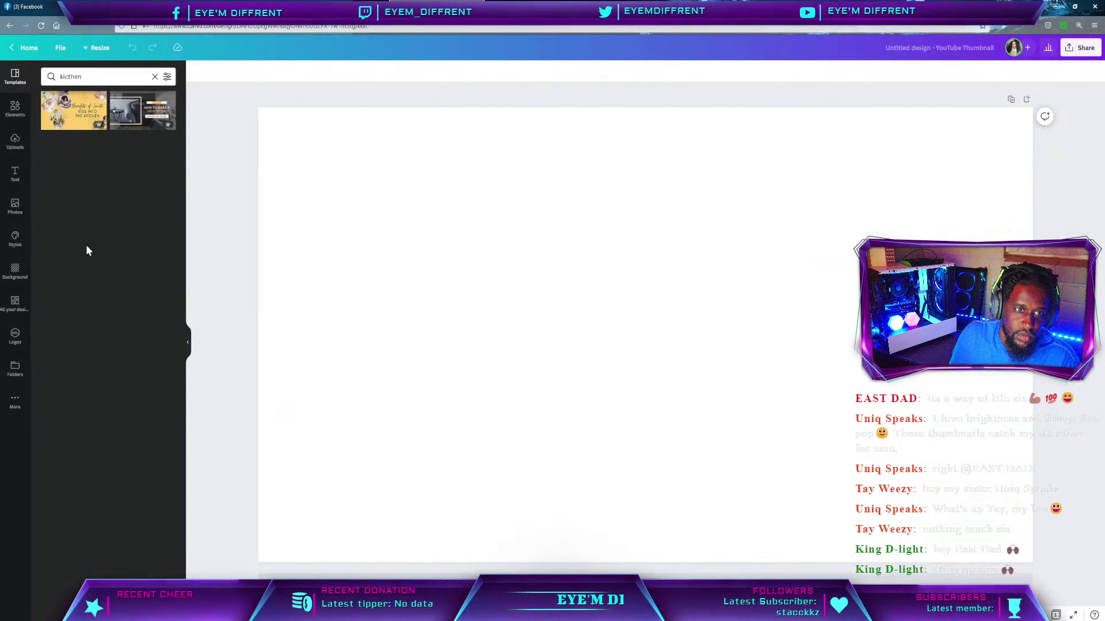
Search the elements library for "kicthen".
click(16, 112)
click(86, 75)
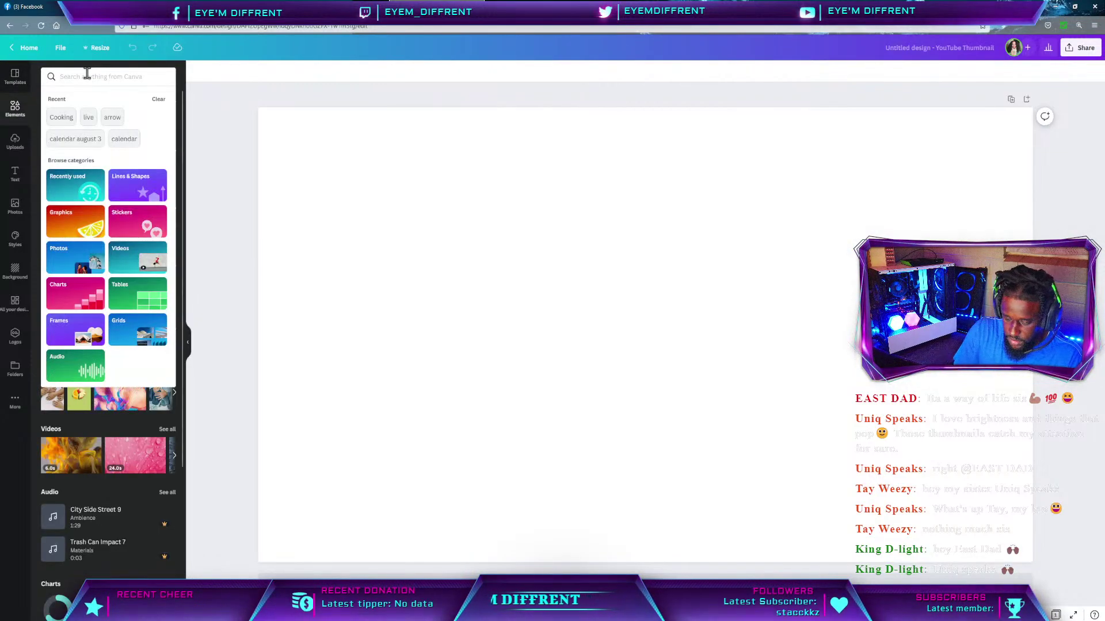
text(kicthen)
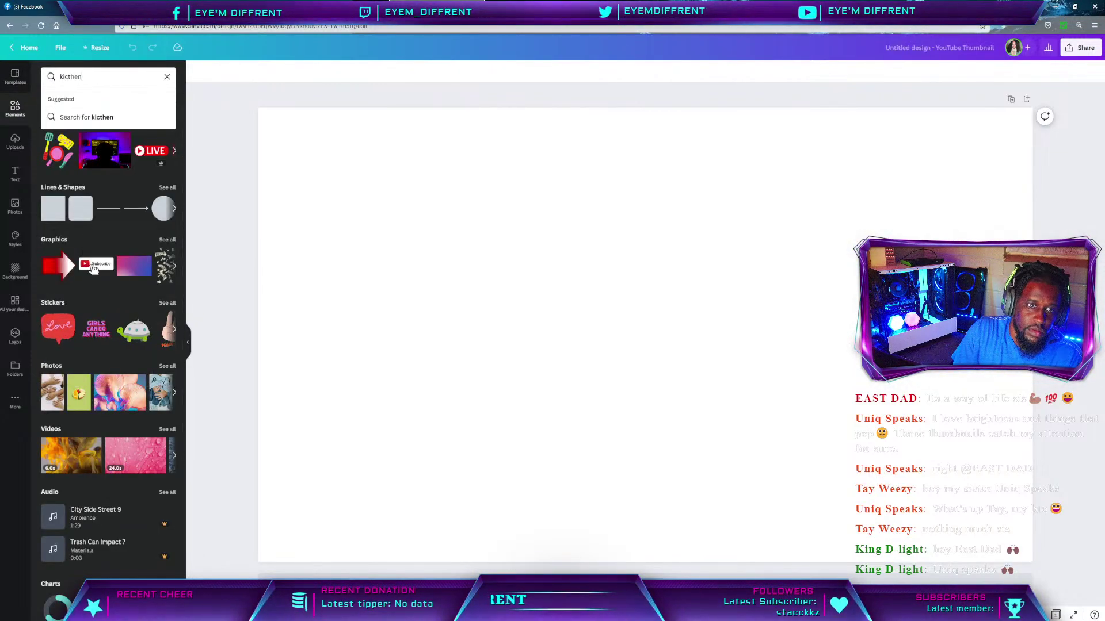
key(Return)
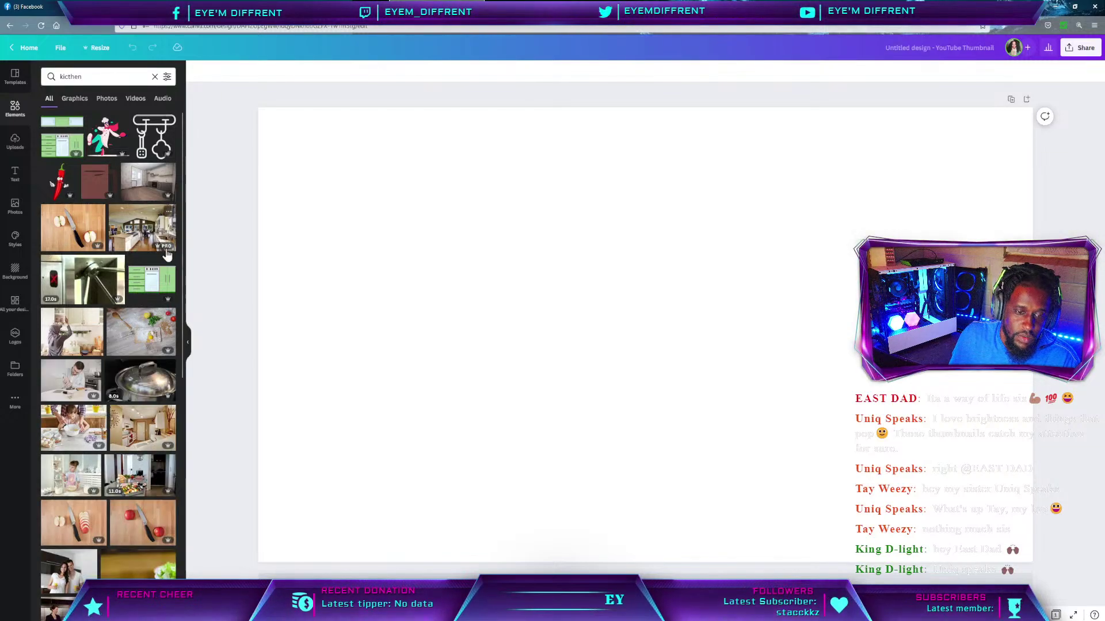
Add the photo of the white kitchen with a granite-topped island and set it as the page background.
scroll(167, 254, down, 5)
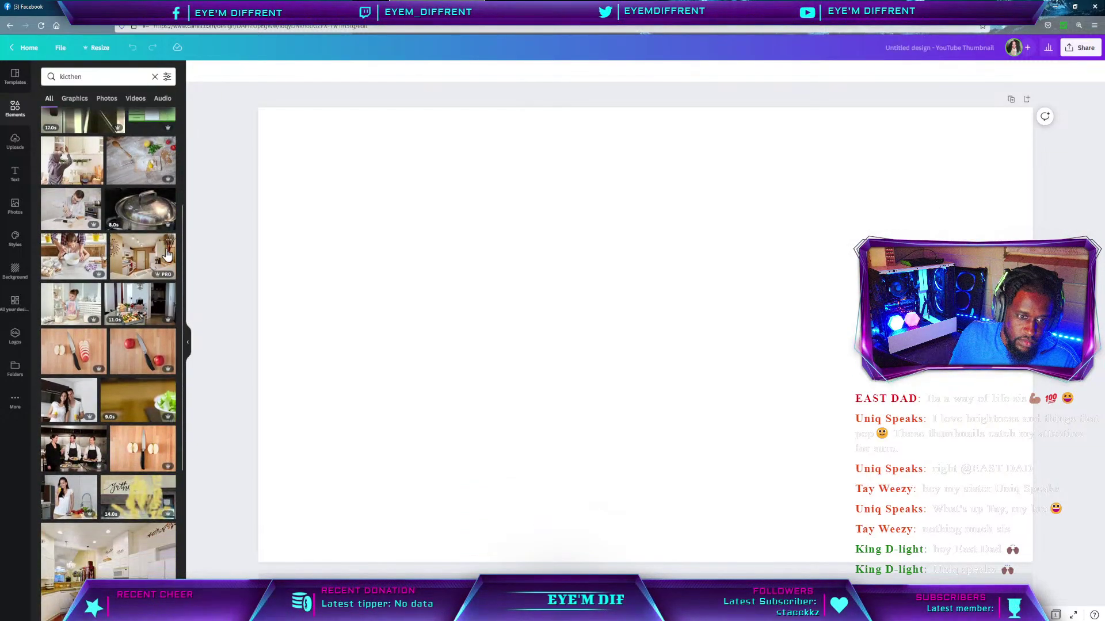
scroll(167, 255, down, 3)
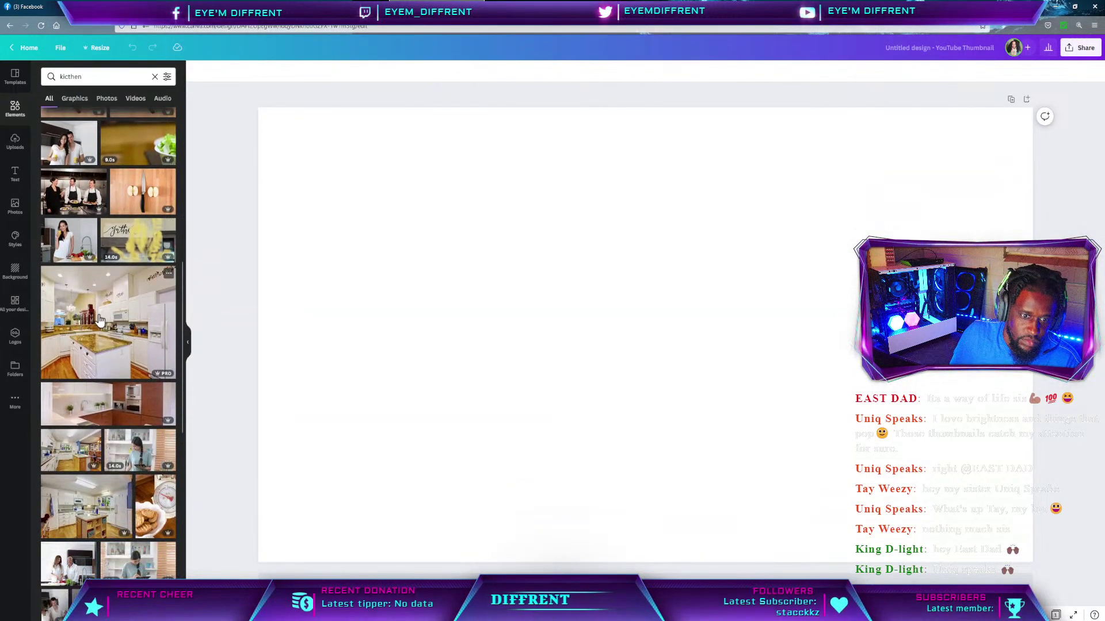
click(114, 311)
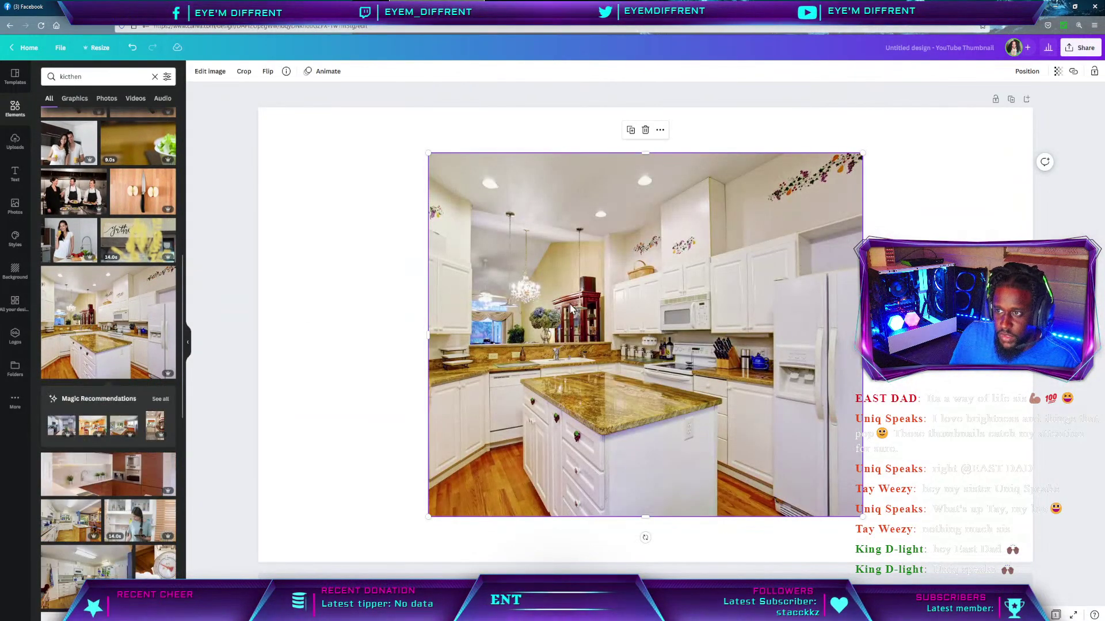
drag(572, 309, 580, 286)
right_click(580, 288)
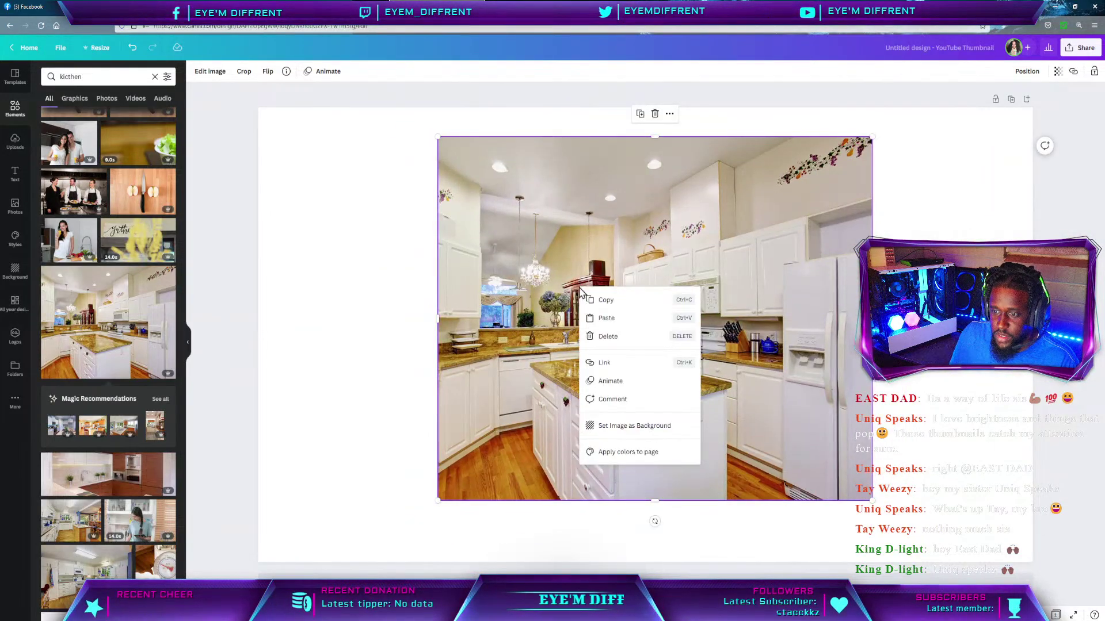
click(627, 426)
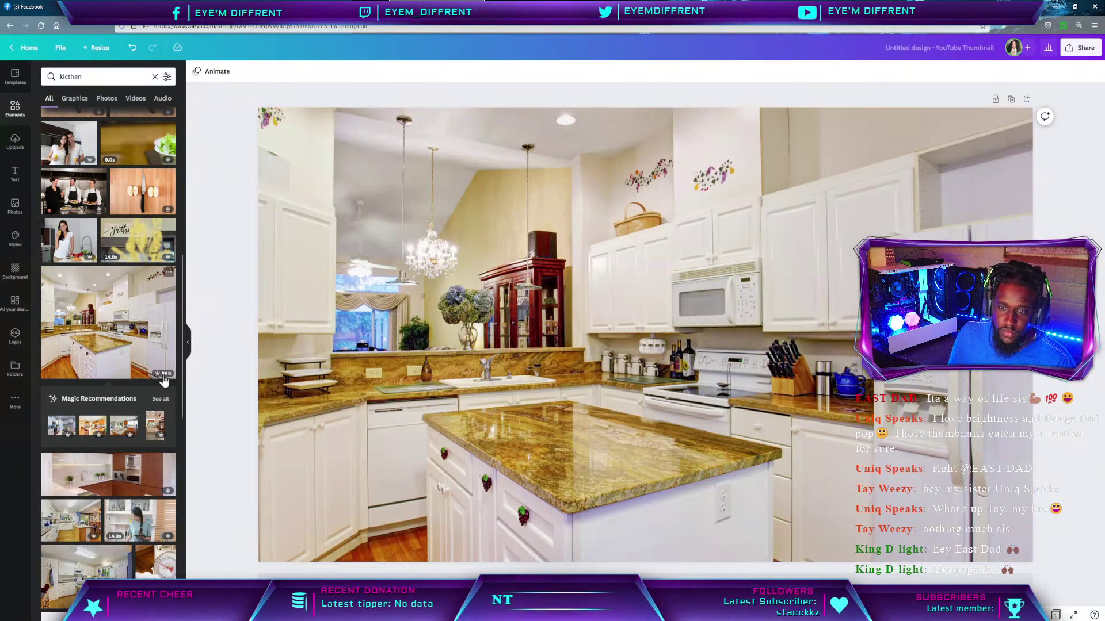
Add a heading that reads "Cooking Tips", with each word on its own line.
click(15, 173)
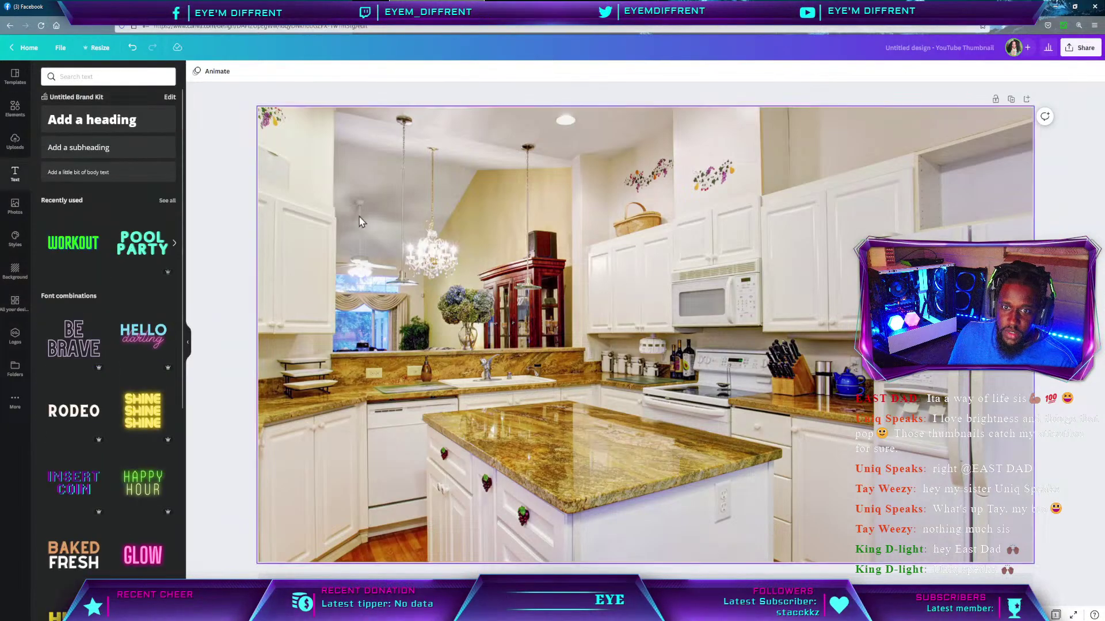
click(84, 121)
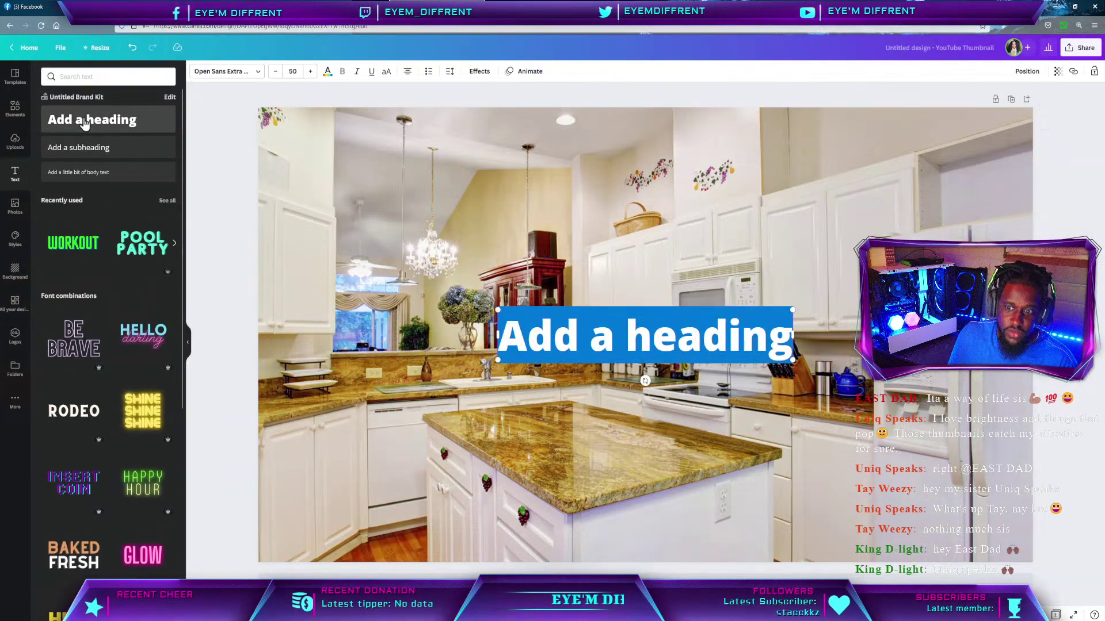
click(623, 344)
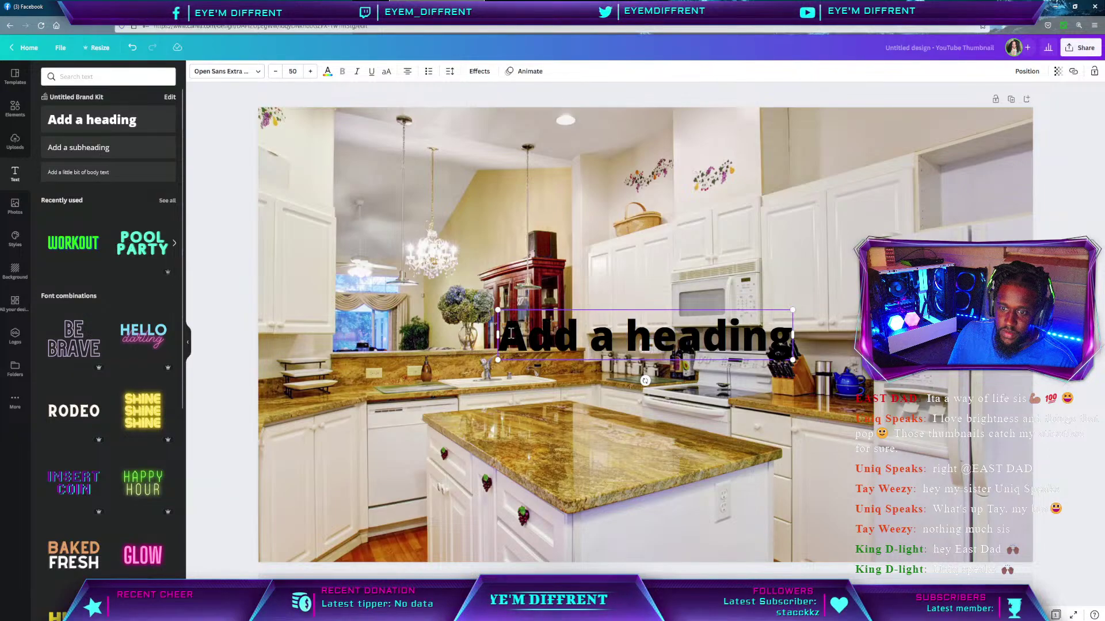
drag(510, 334, 800, 345)
text(Coo)
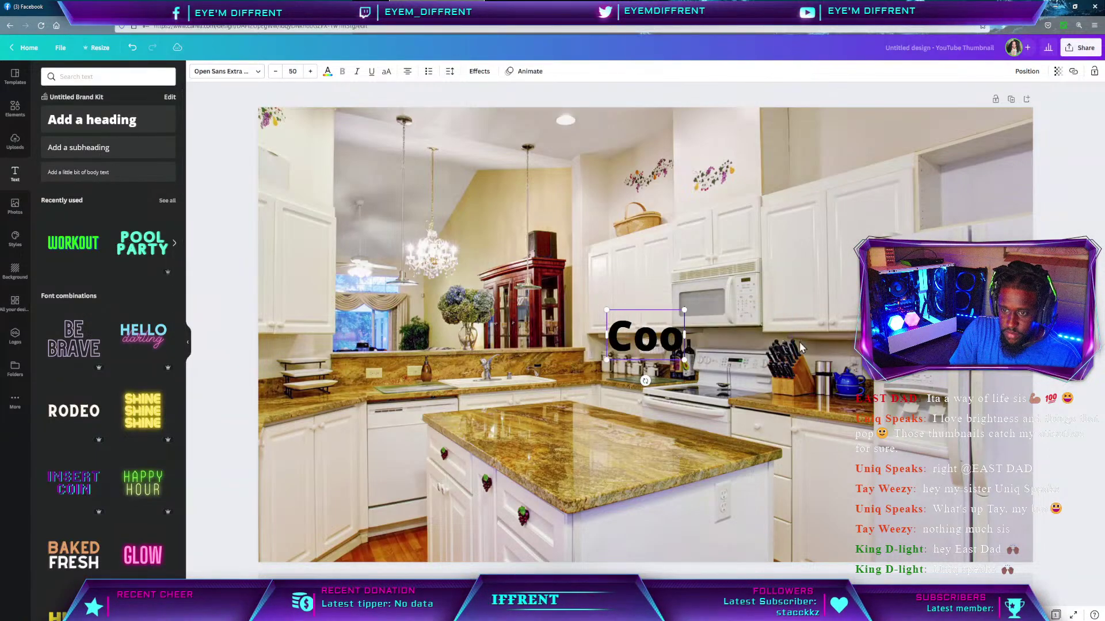
text(king)
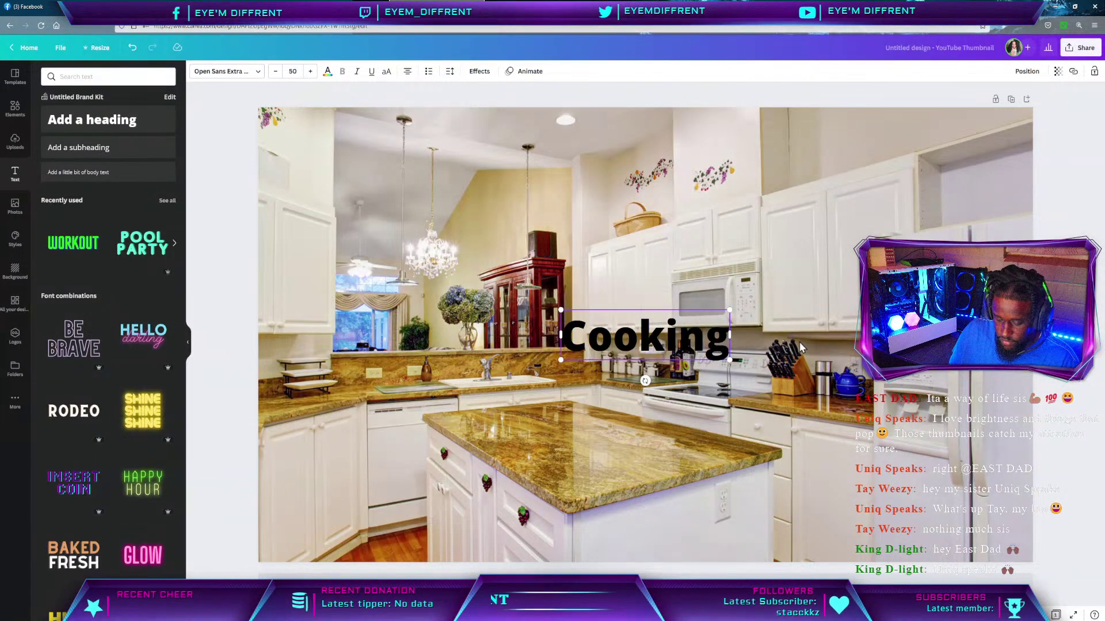
key(Return)
text(Tip)
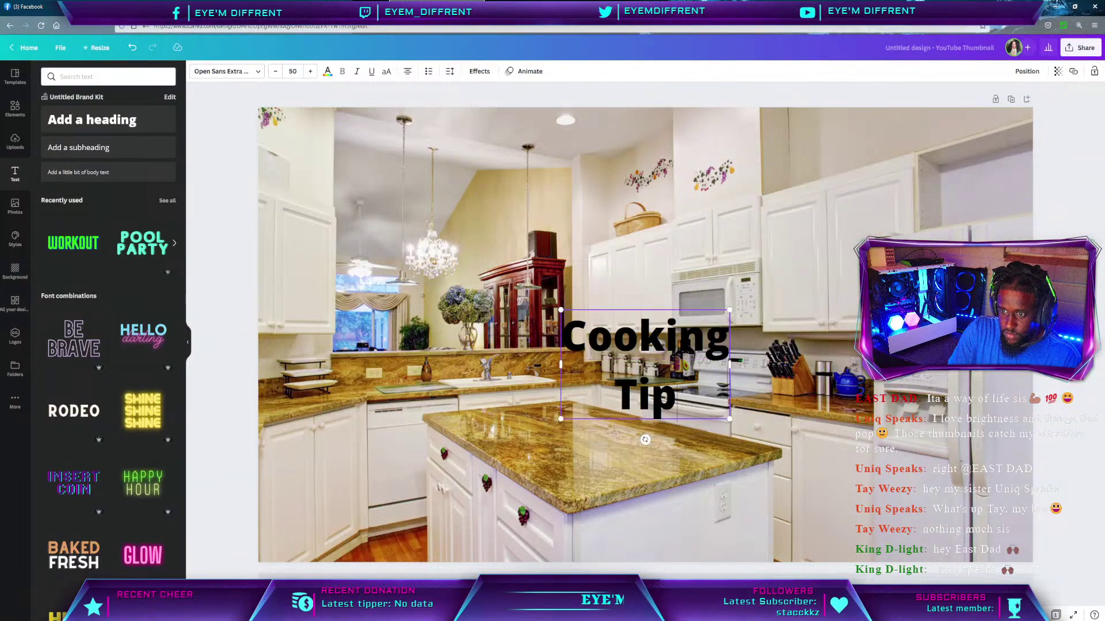
text(s)
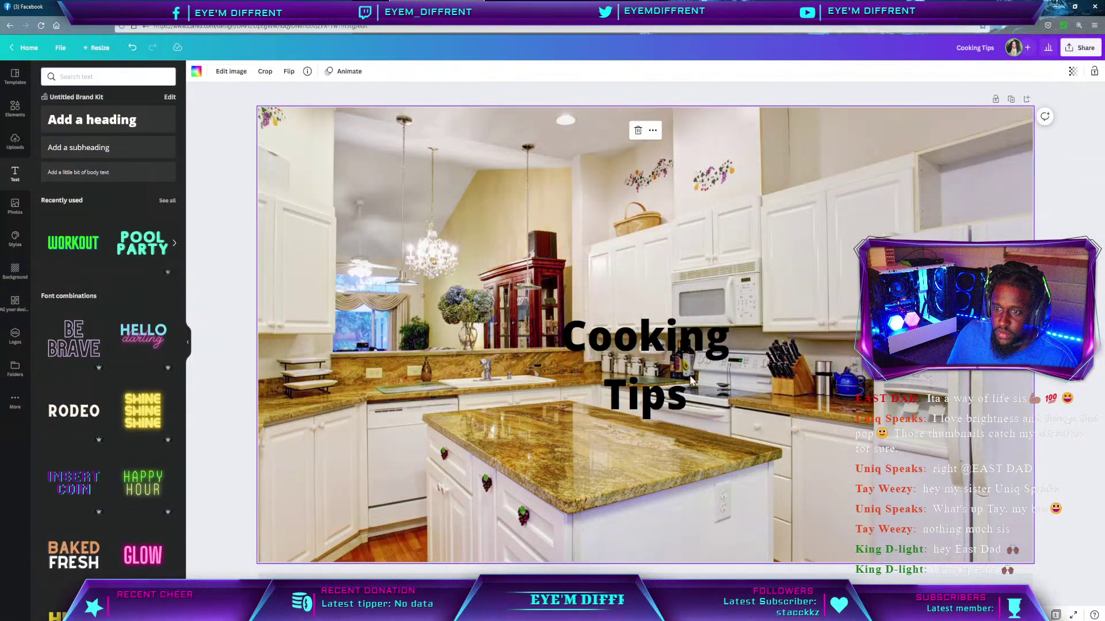
Tilt the "Cooking Tips" heading upward to the right, enlarge it to font size 151, and position it across the kitchen background.
drag(646, 356, 444, 227)
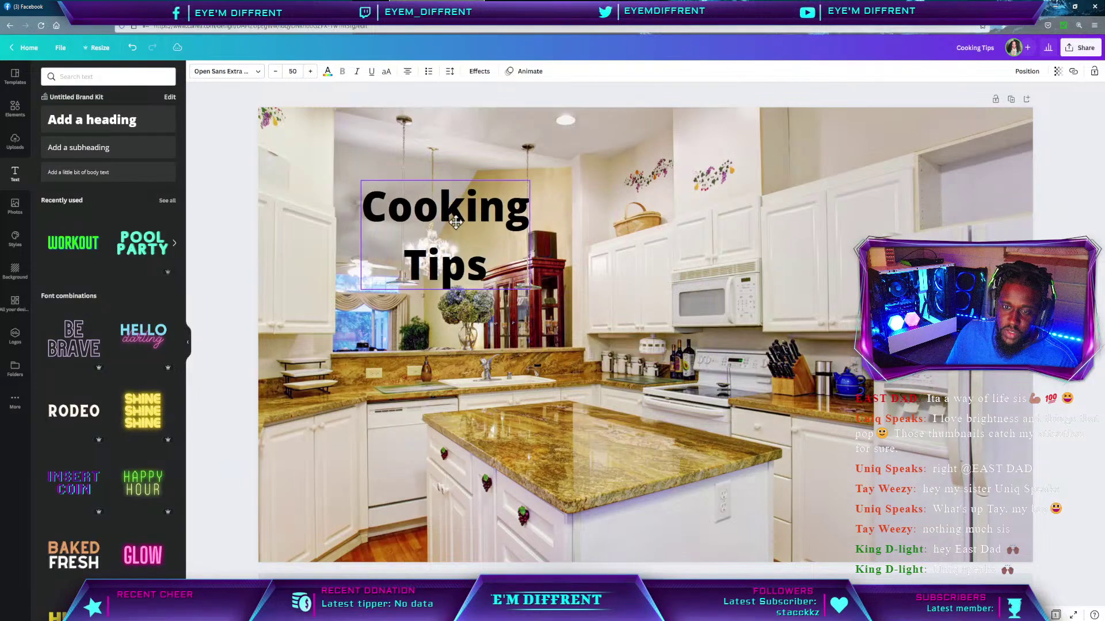
drag(444, 311, 498, 329)
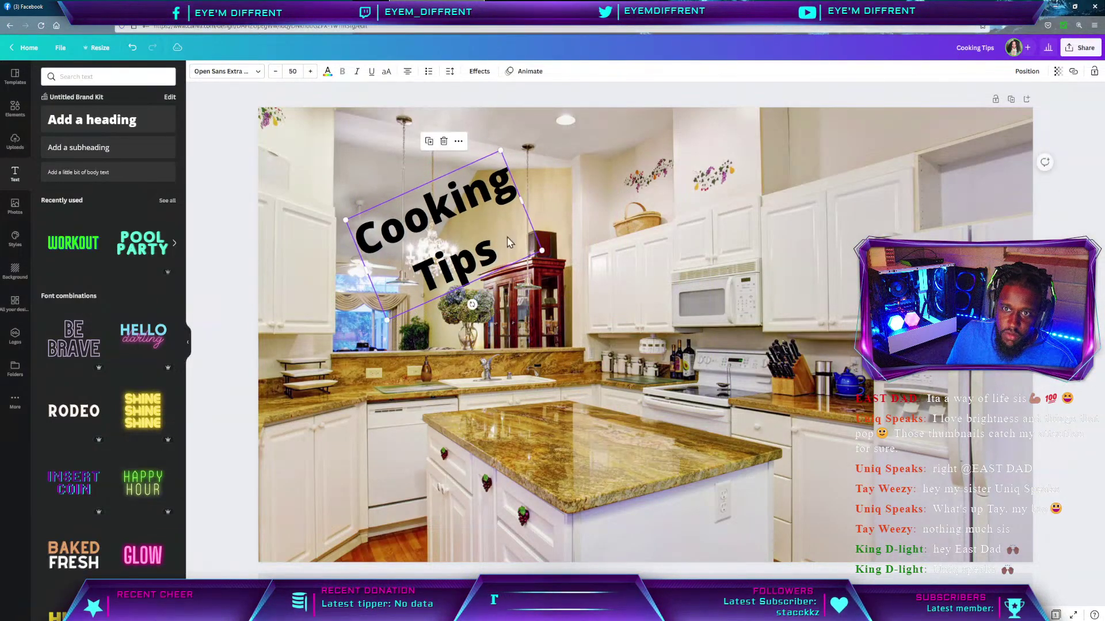
drag(543, 253, 940, 314)
drag(701, 339, 596, 400)
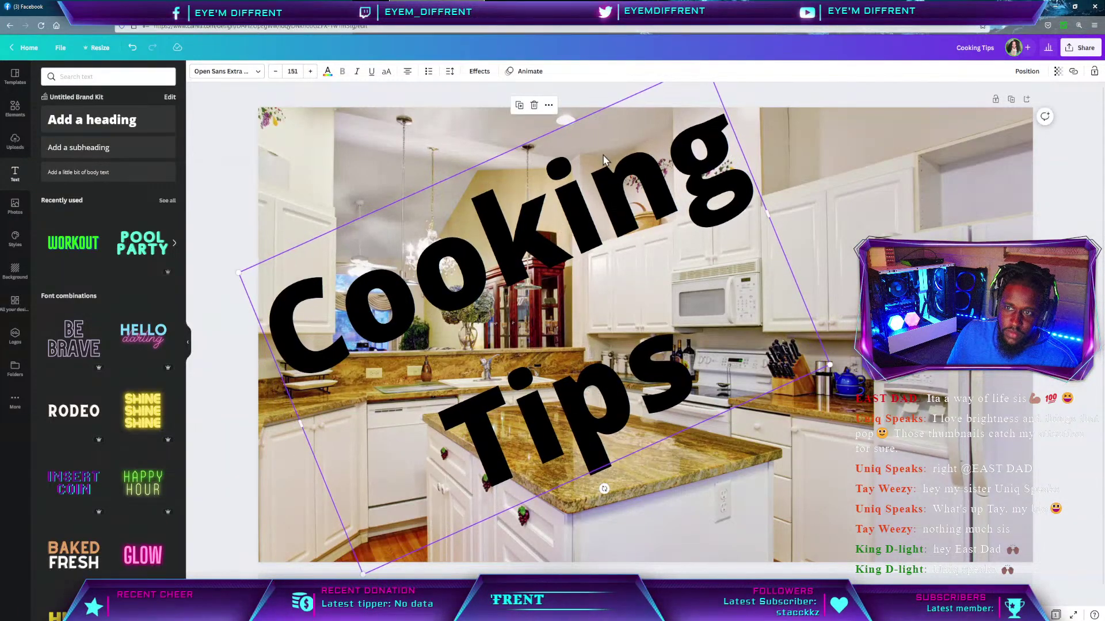
Try the Abril Fatface and Agrandir Wide Black fonts on the "Cooking Tips" heading.
click(254, 70)
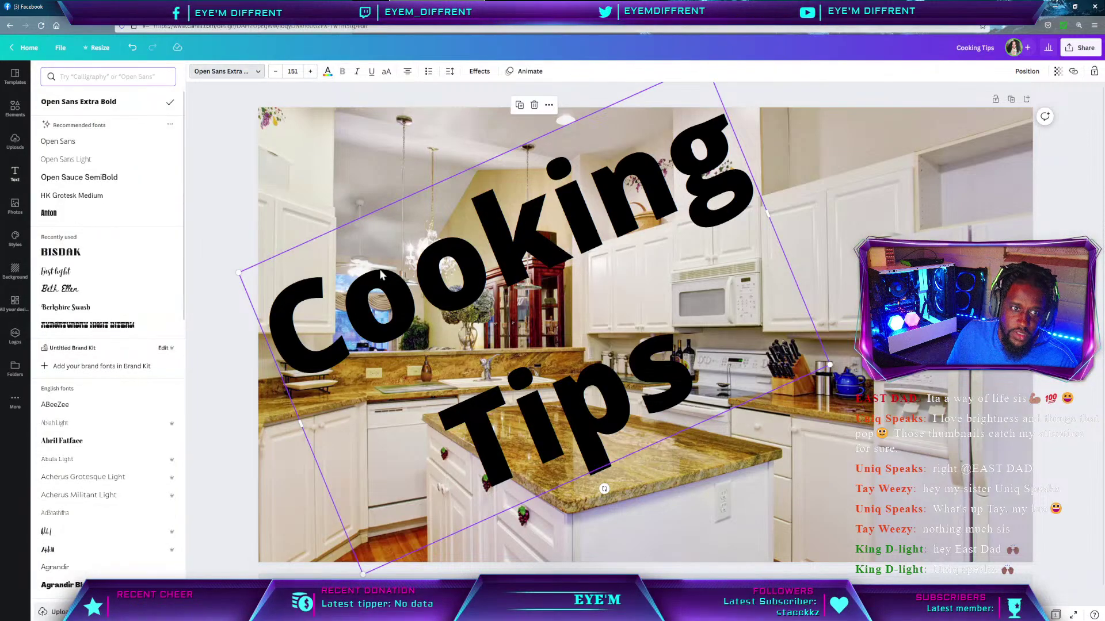
click(92, 273)
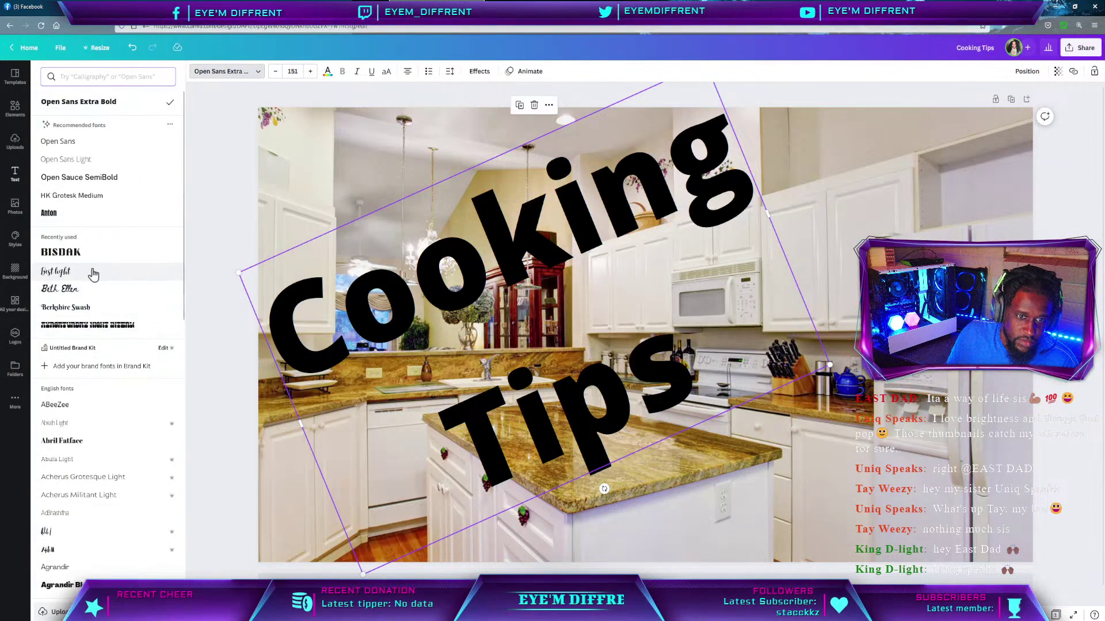
scroll(89, 276, down, 3)
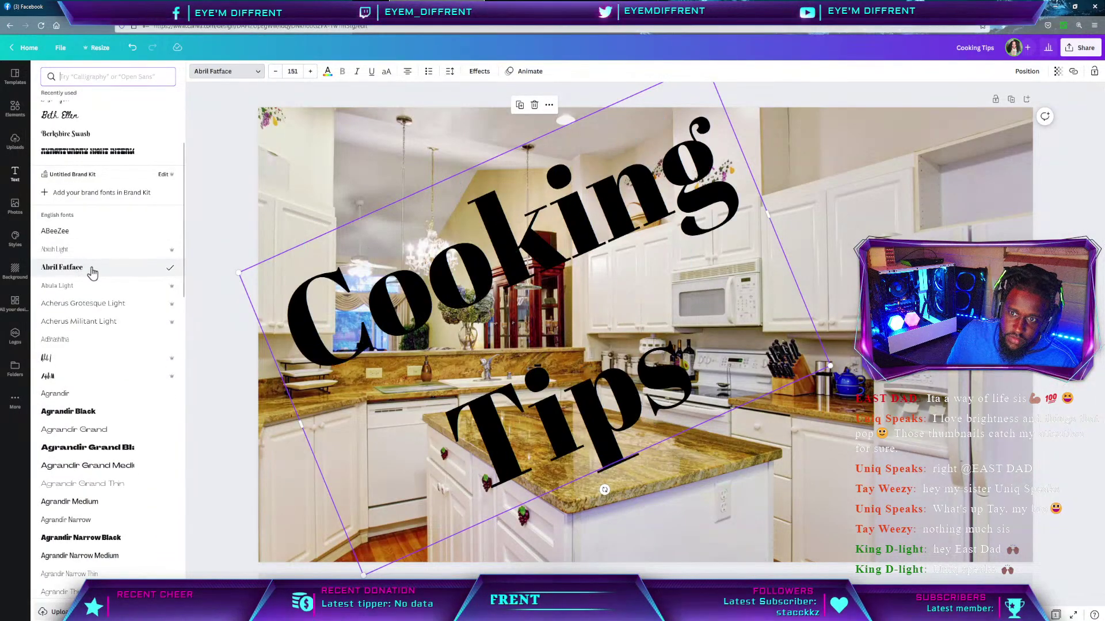
scroll(103, 359, down, 3)
scroll(102, 359, down, 5)
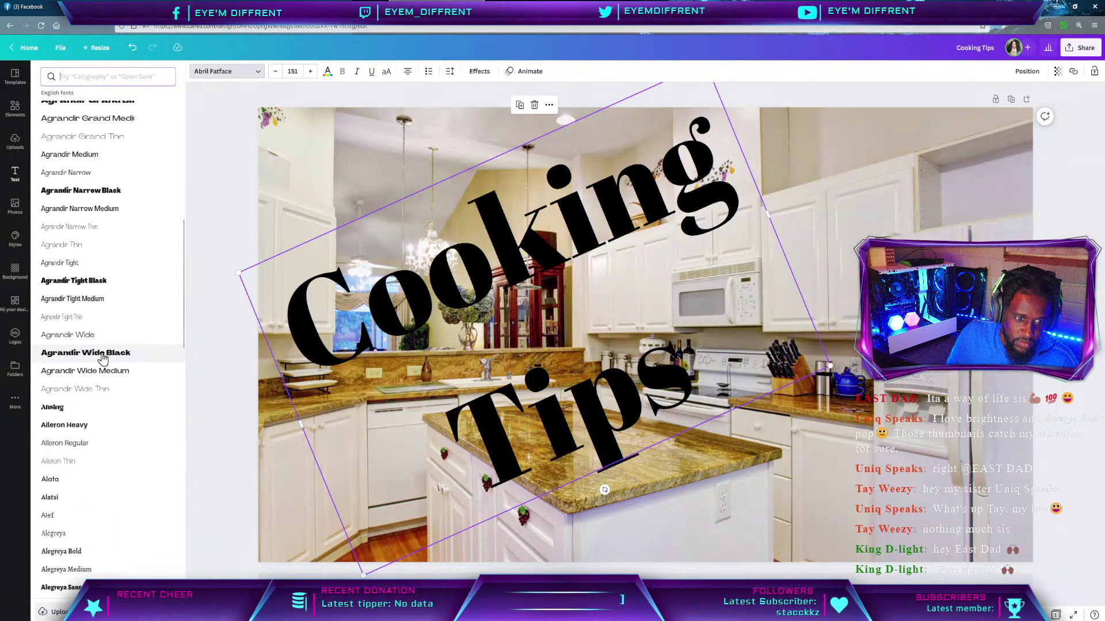
click(89, 285)
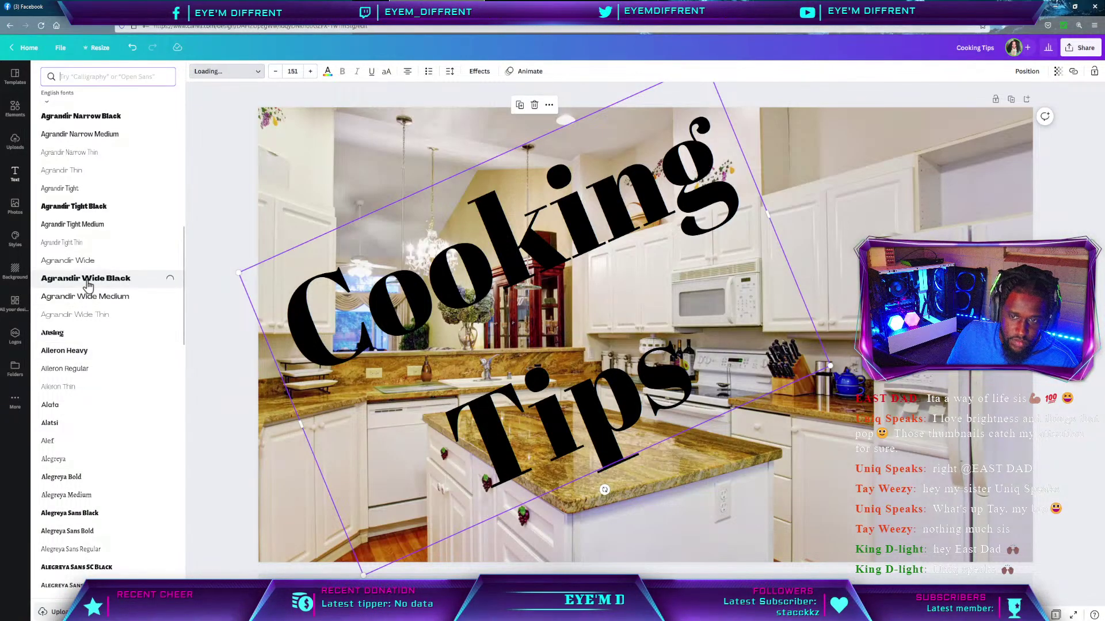
Apply the Alfa Slab One font to the heading, widen its box so "Cooking" fits on one line, and recentre it on the page.
scroll(104, 485, down, 3)
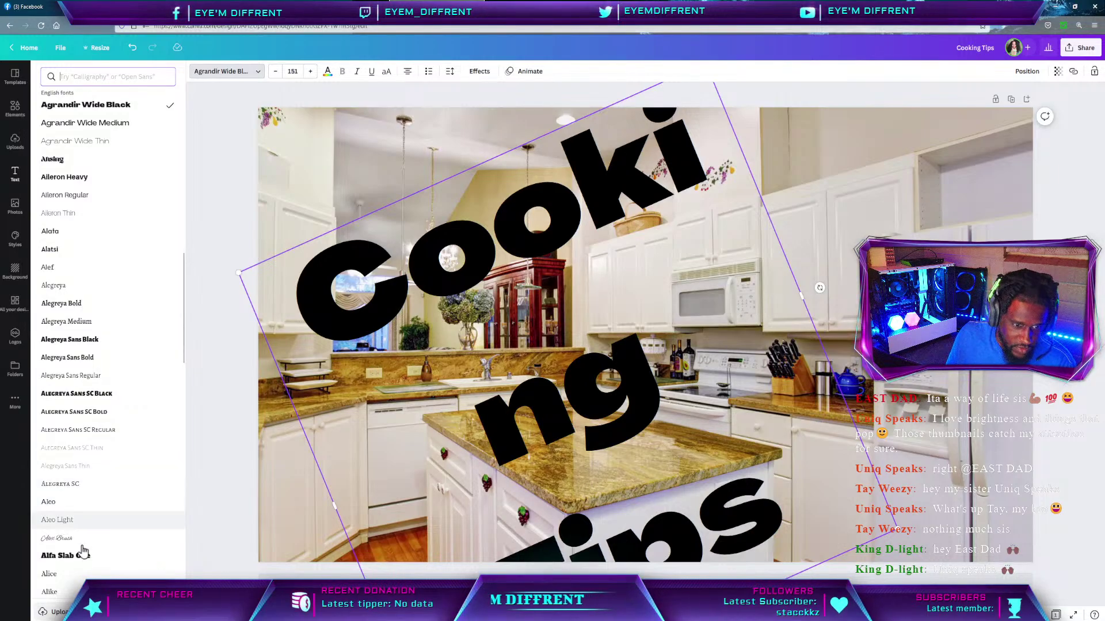
scroll(84, 547, down, 2)
click(79, 486)
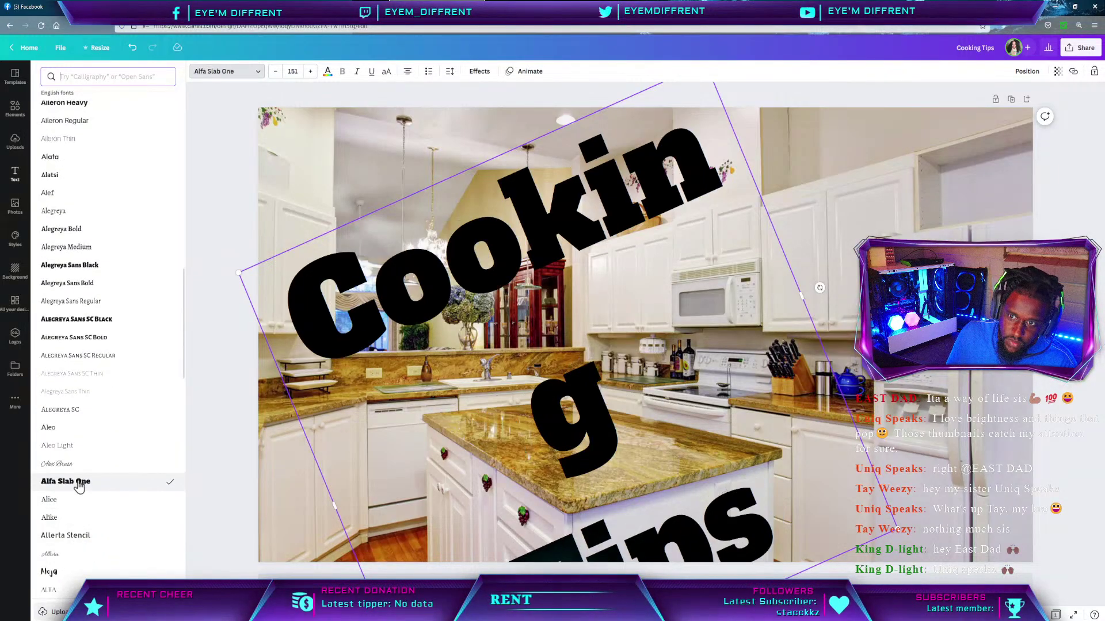
scroll(79, 486, down, 5)
scroll(79, 487, down, 1)
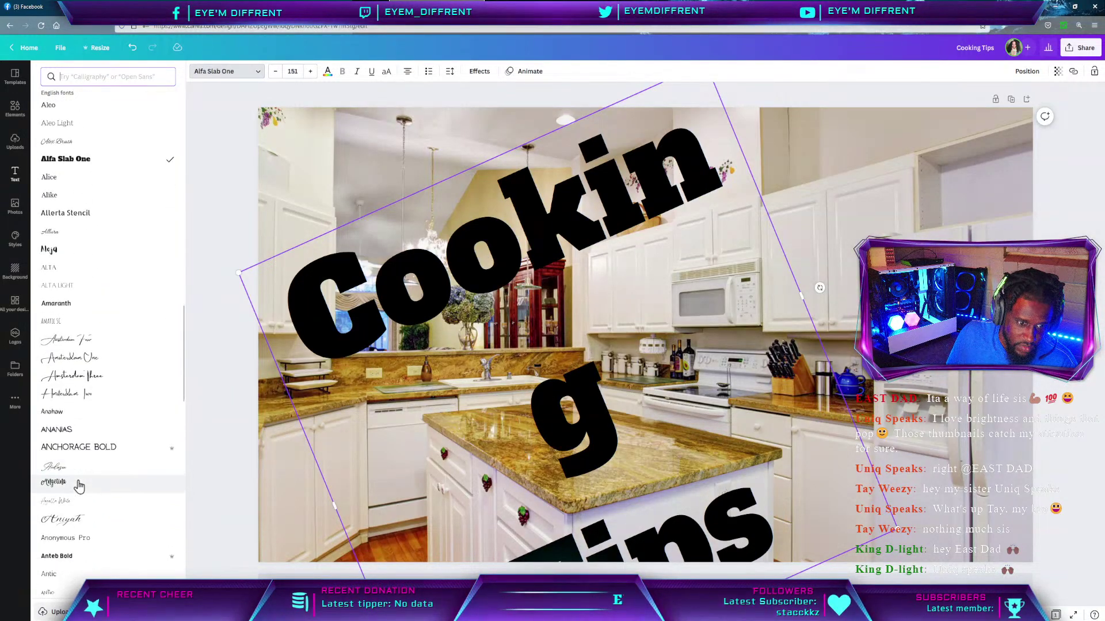
scroll(80, 487, up, 2)
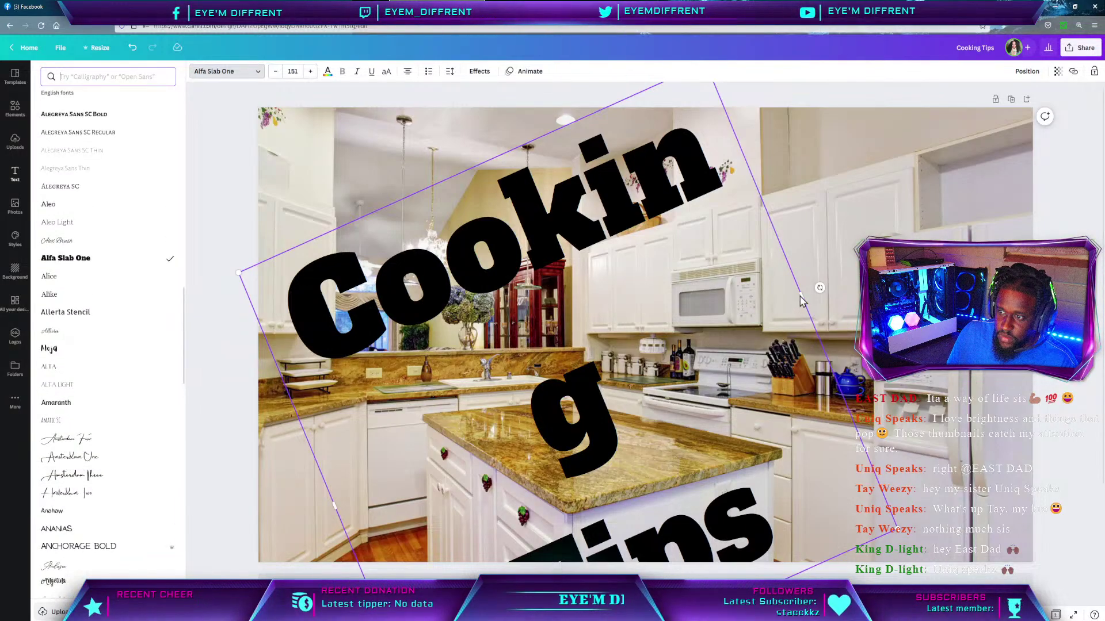
drag(803, 295, 920, 230)
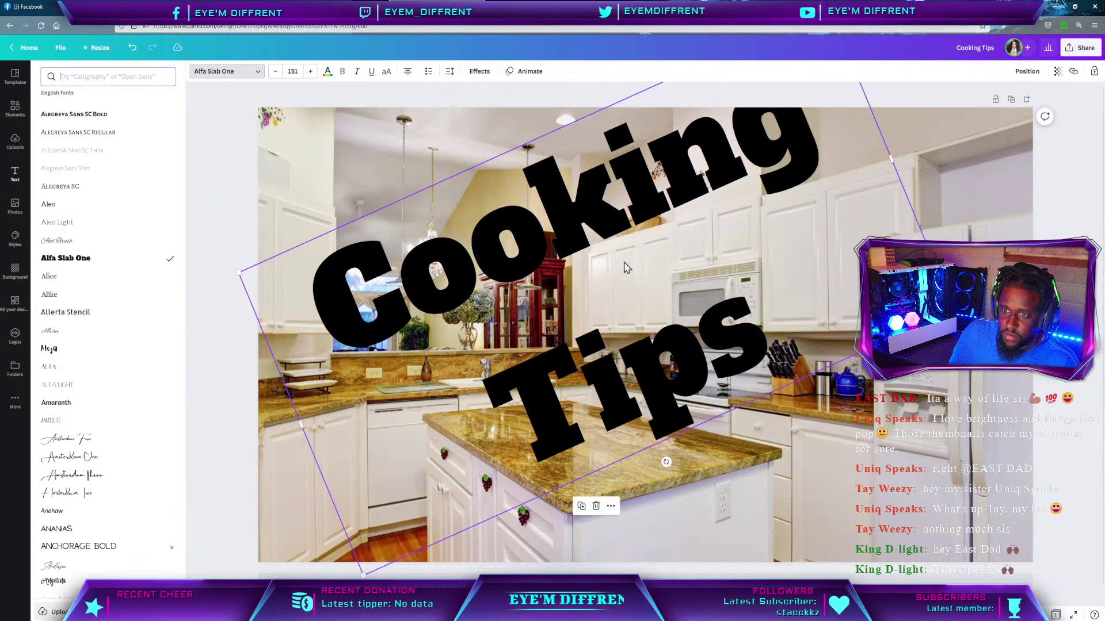
drag(573, 242, 553, 286)
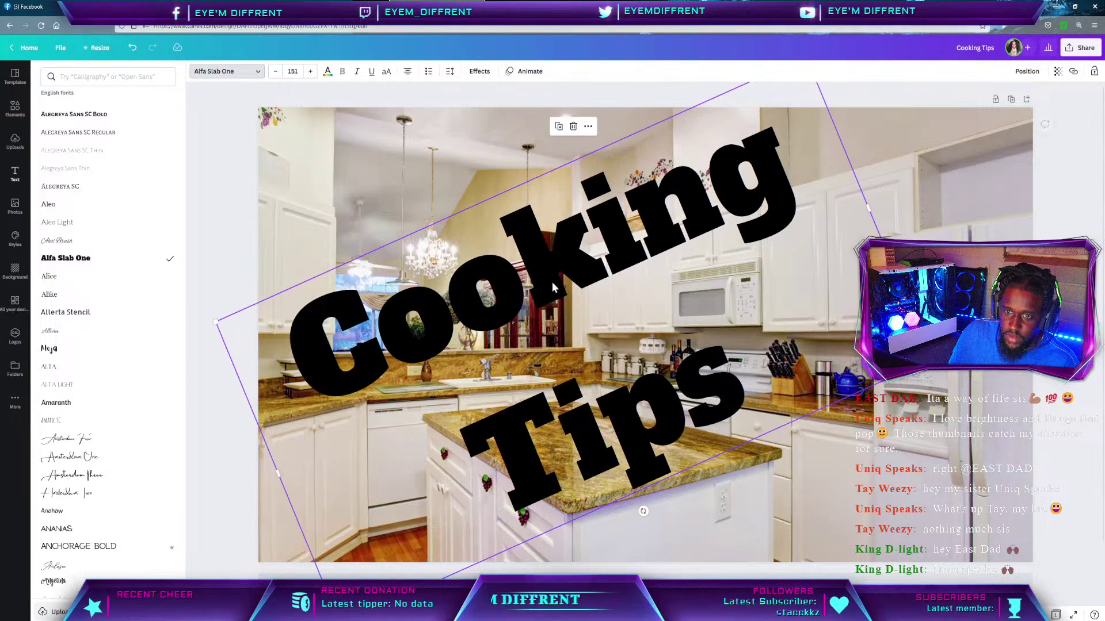
Change the "Cooking Tips" text to the custom blue #277AF6.
click(328, 71)
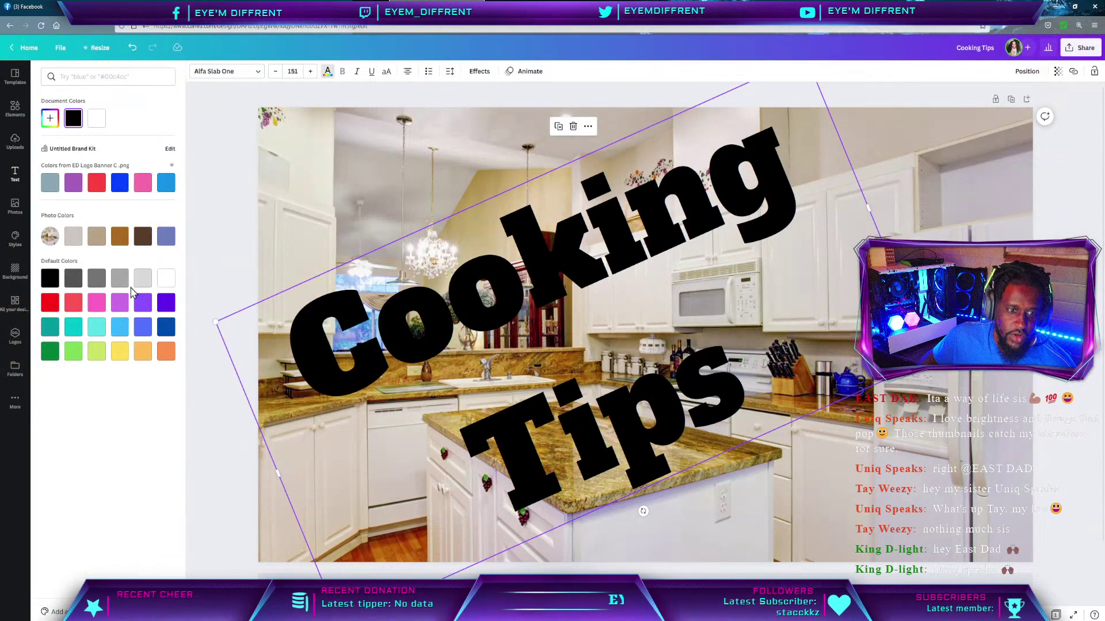
click(50, 118)
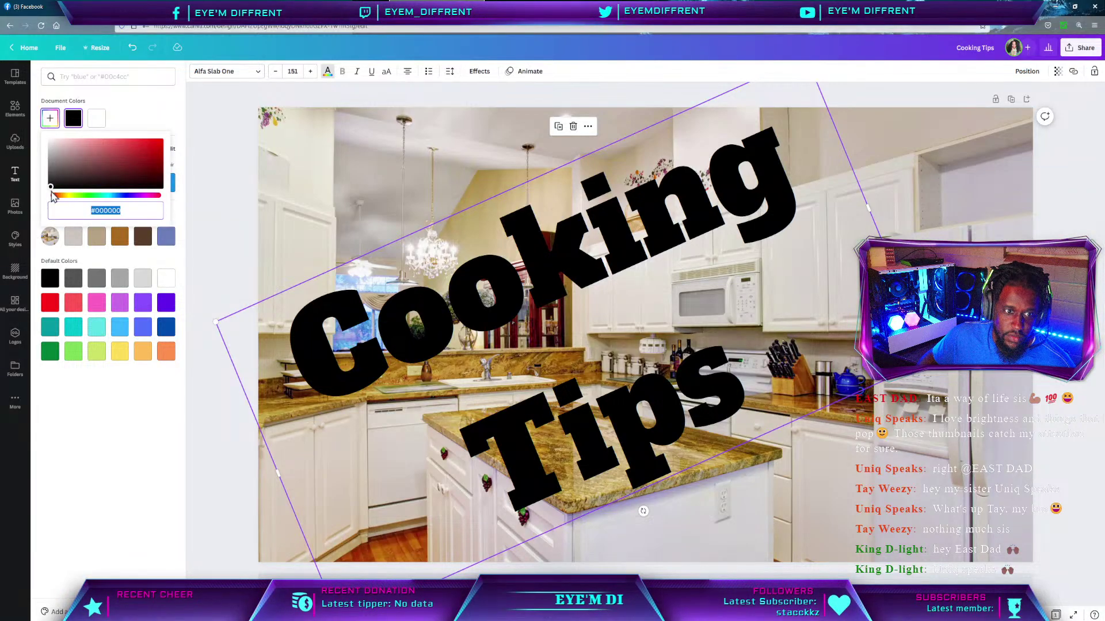
drag(52, 196, 126, 211)
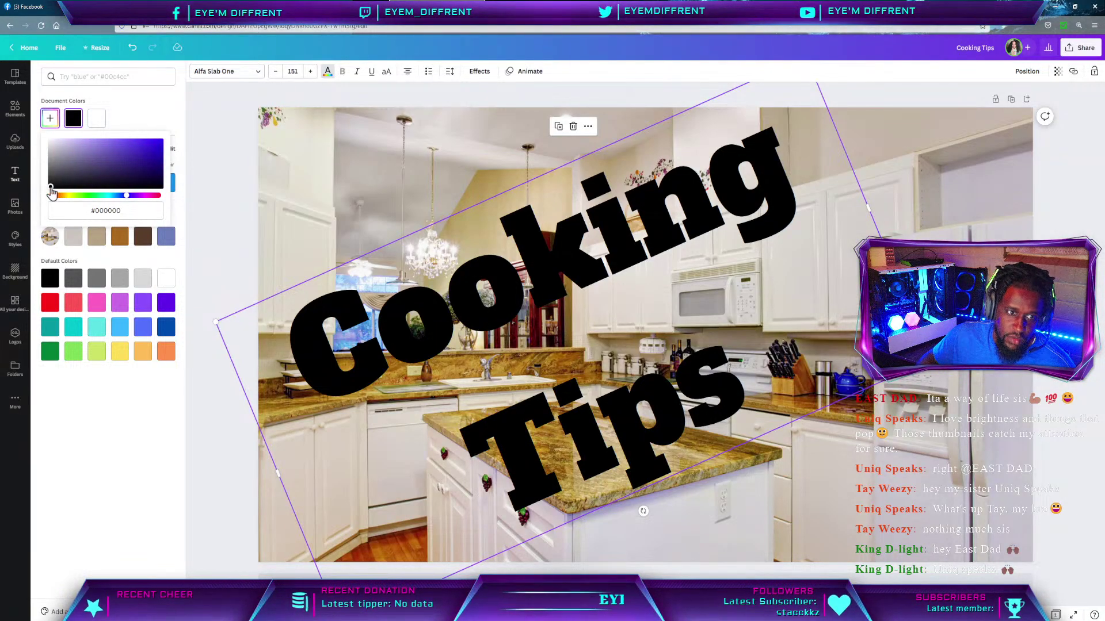
drag(86, 164, 145, 141)
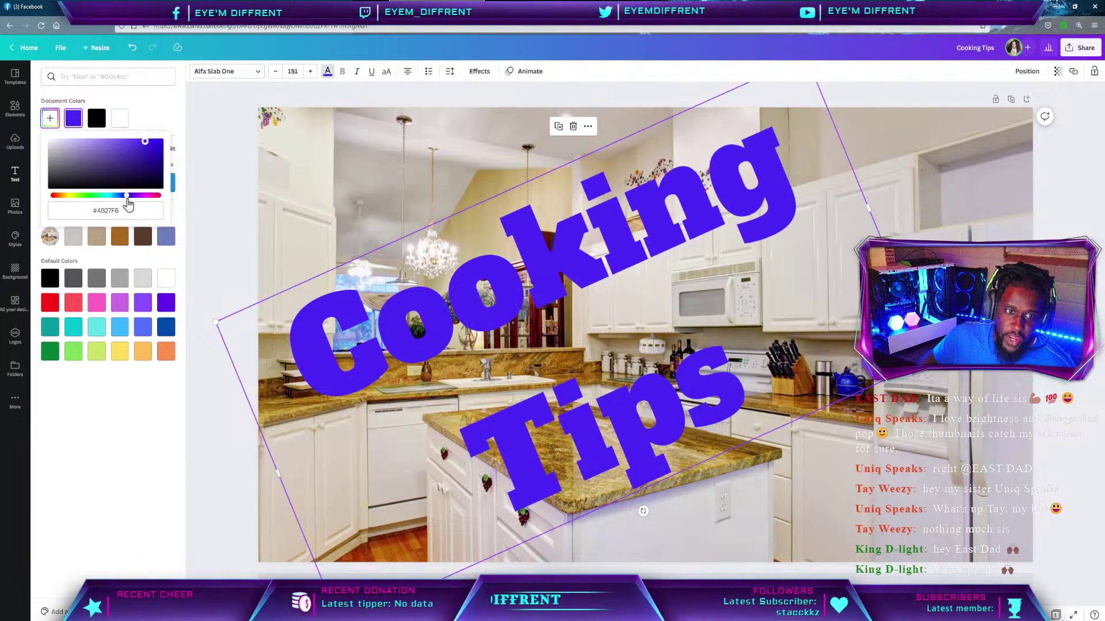
drag(125, 202, 117, 207)
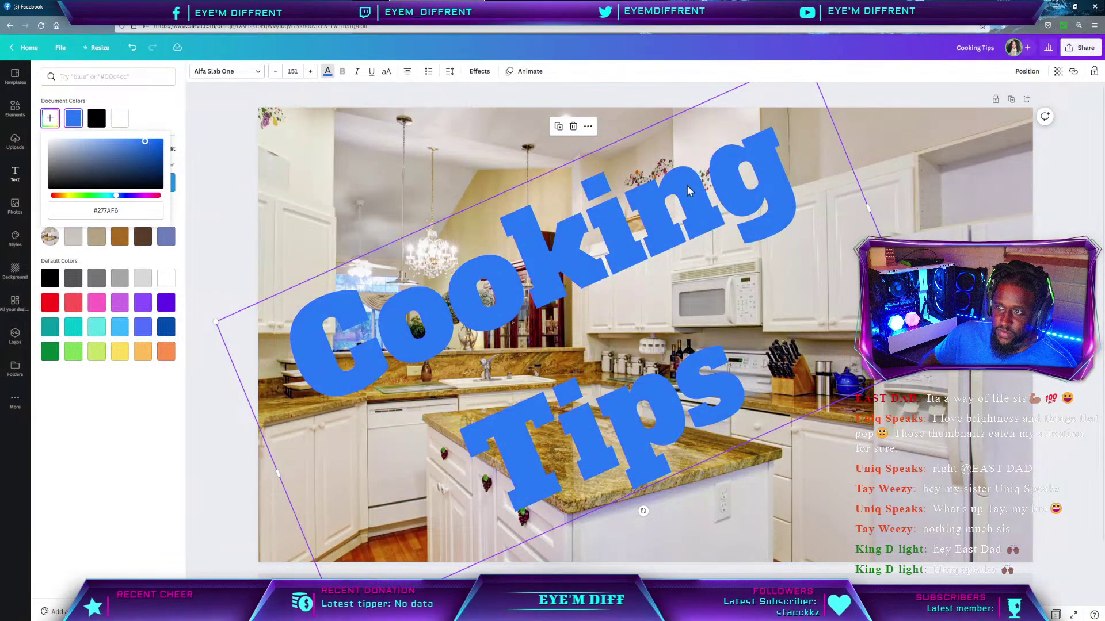
Shrink the "Cooking Tips" heading to font size 131 and reposition it over the kitchen photo.
drag(932, 359, 837, 355)
drag(542, 254, 570, 243)
Add a black Shadow effect to the heading with offset 80, blur 71 and transparency 100.
click(475, 74)
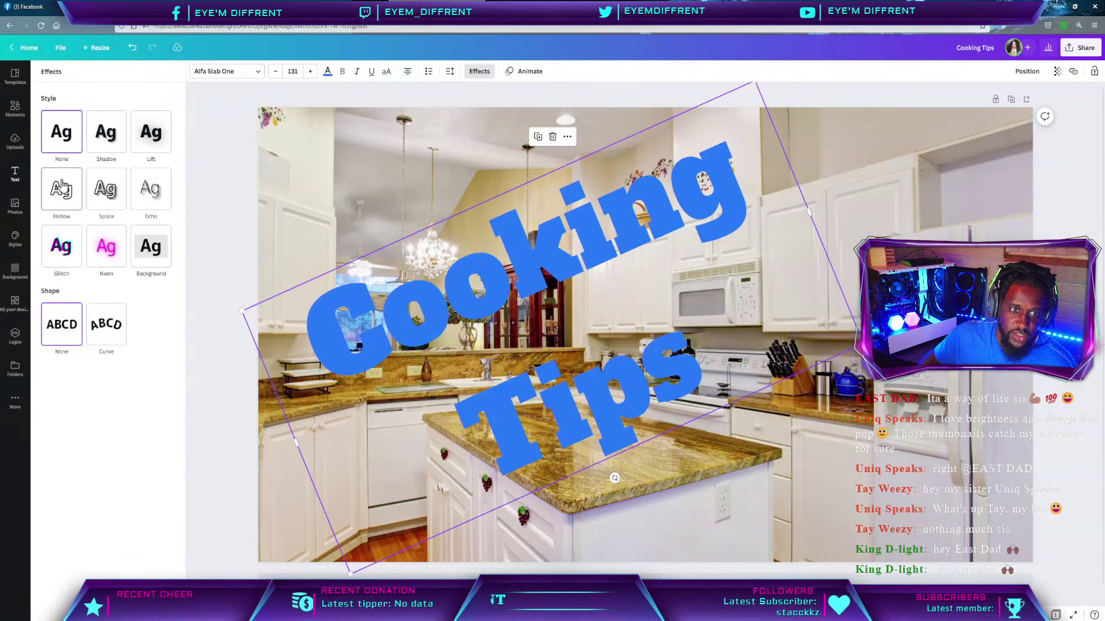
click(106, 138)
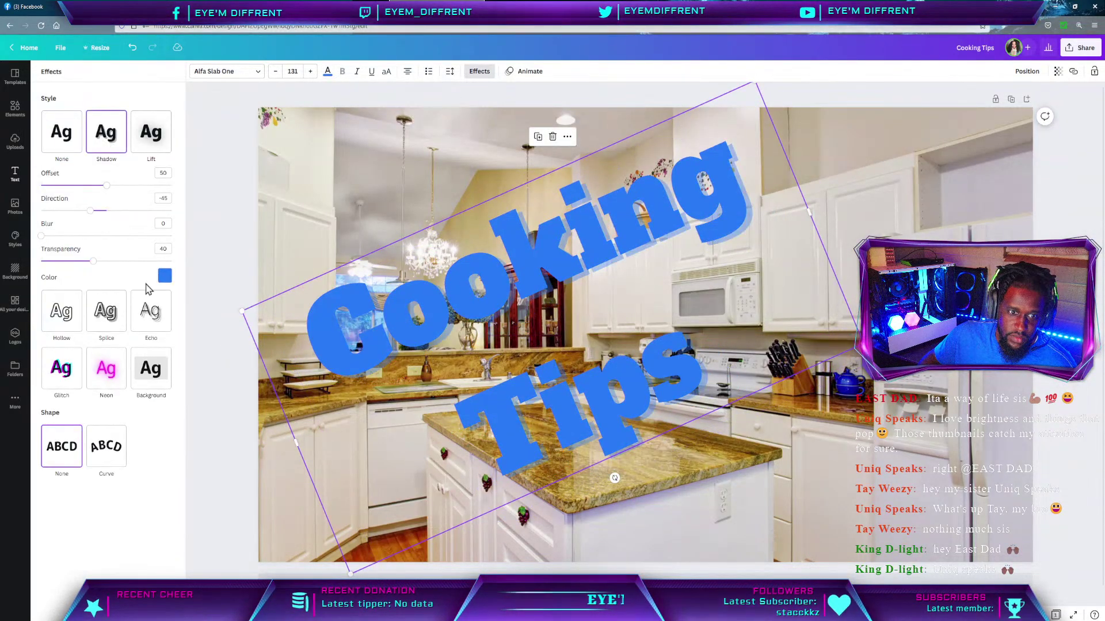
click(164, 277)
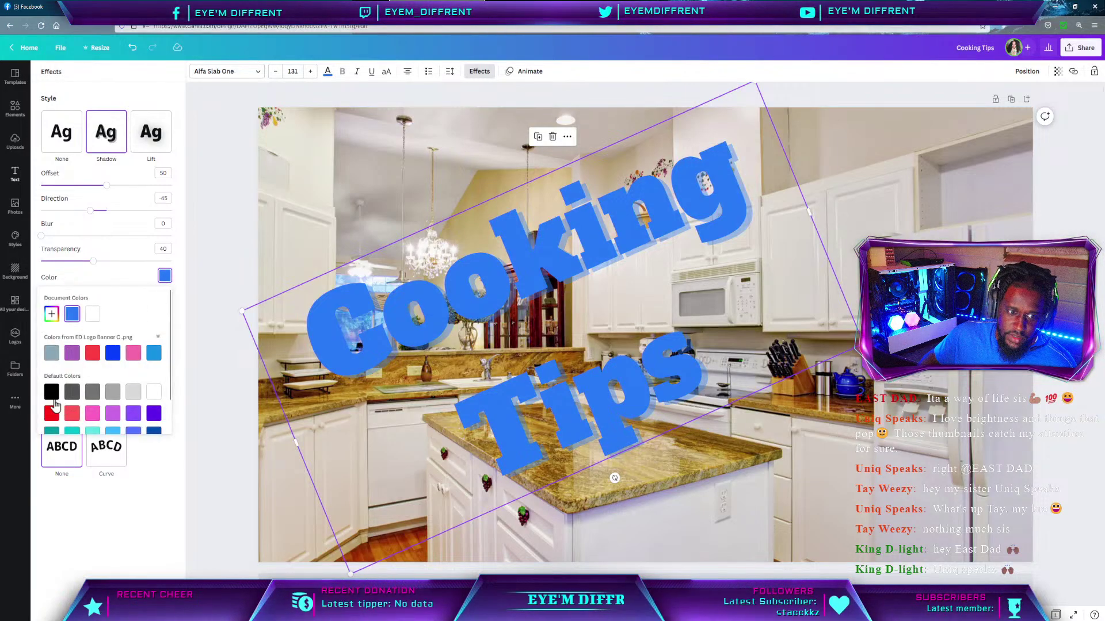
click(52, 394)
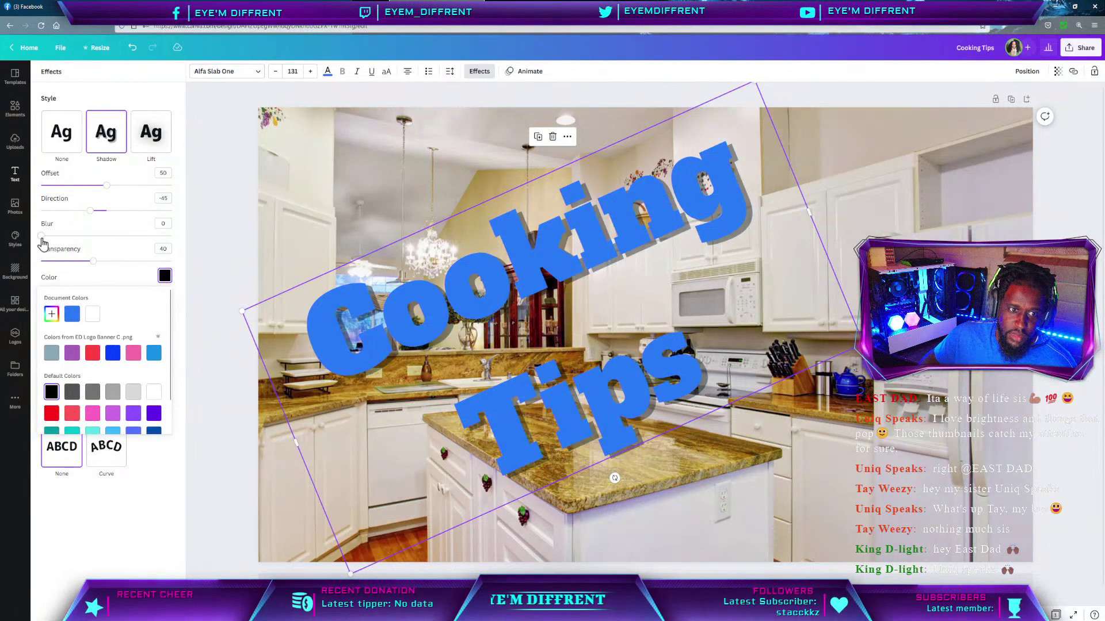
drag(41, 237, 164, 237)
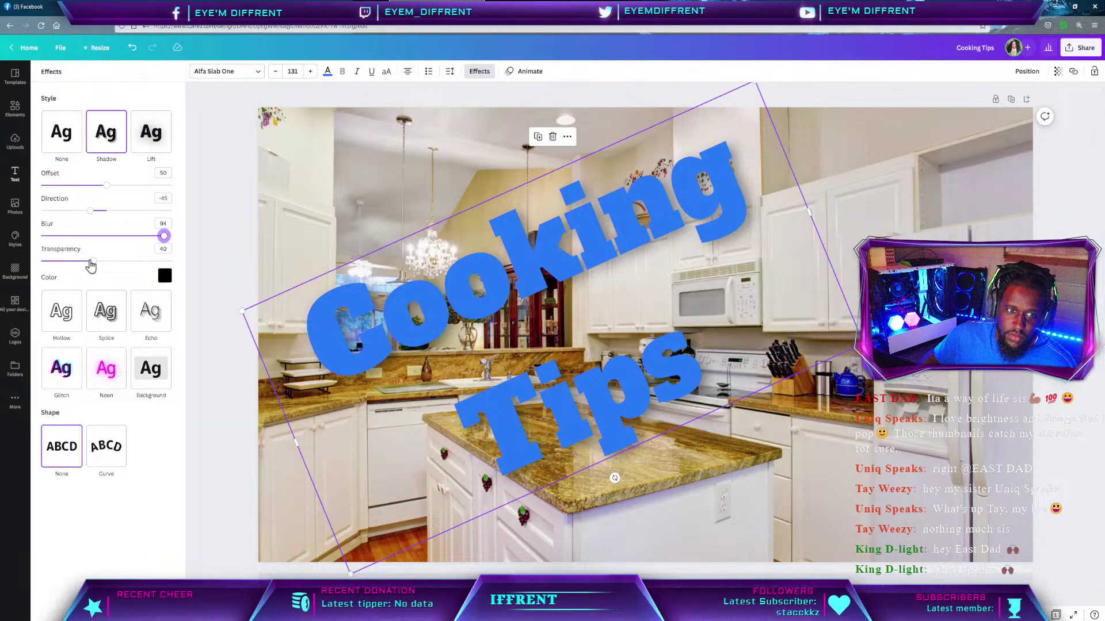
drag(92, 265, 195, 259)
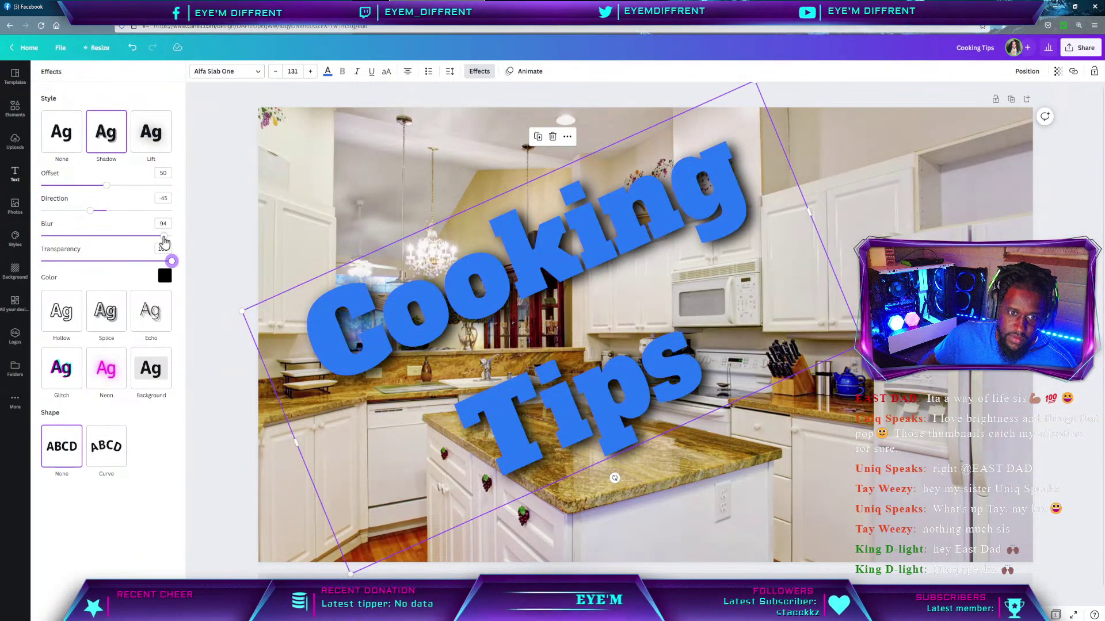
drag(168, 237, 125, 237)
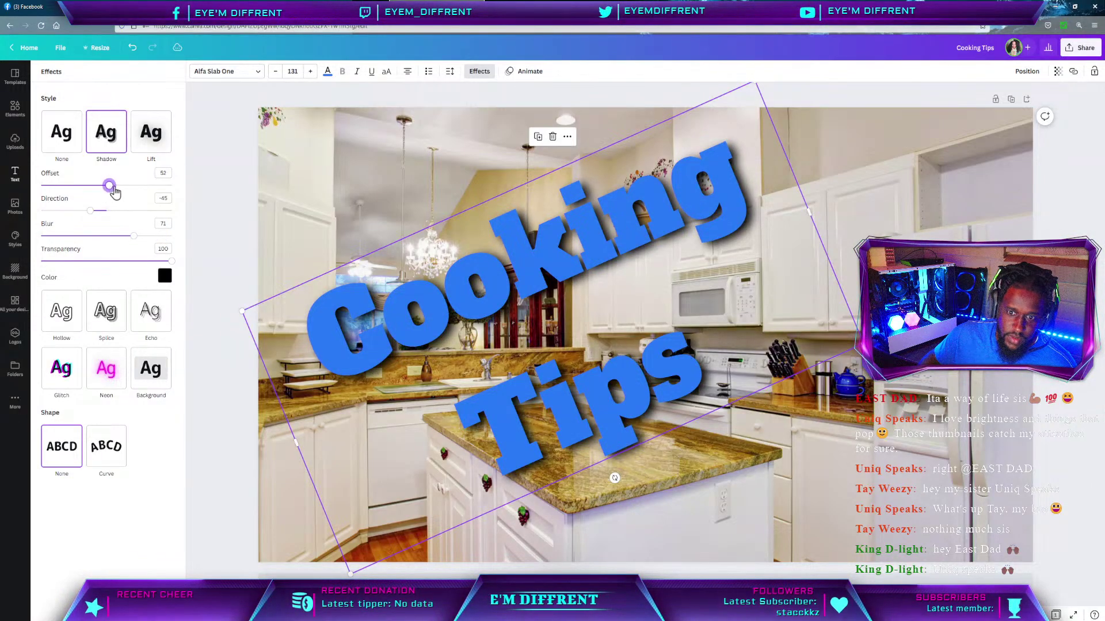
drag(112, 188, 145, 201)
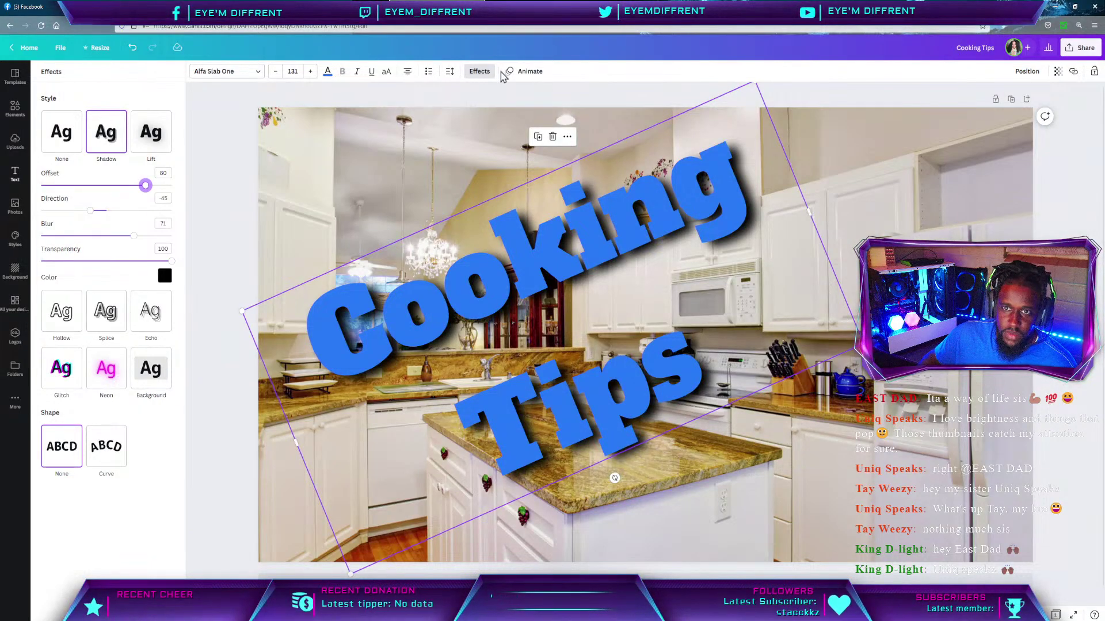
Duplicate the heading as a brown Hollow outline, align it over the original, and reduce the outline's thickness.
click(538, 137)
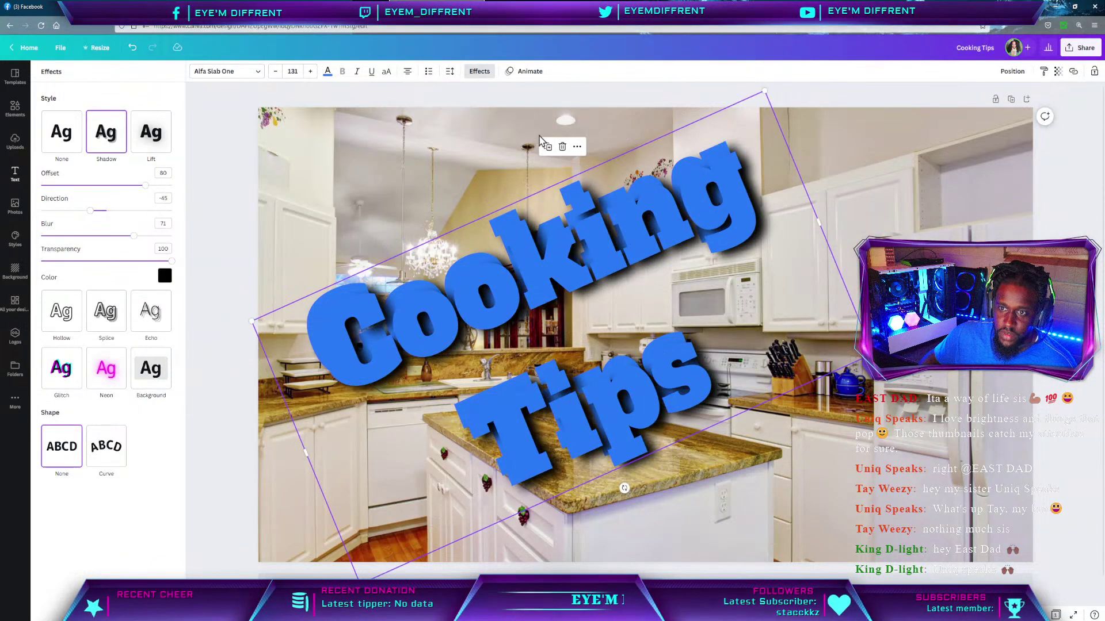
click(62, 313)
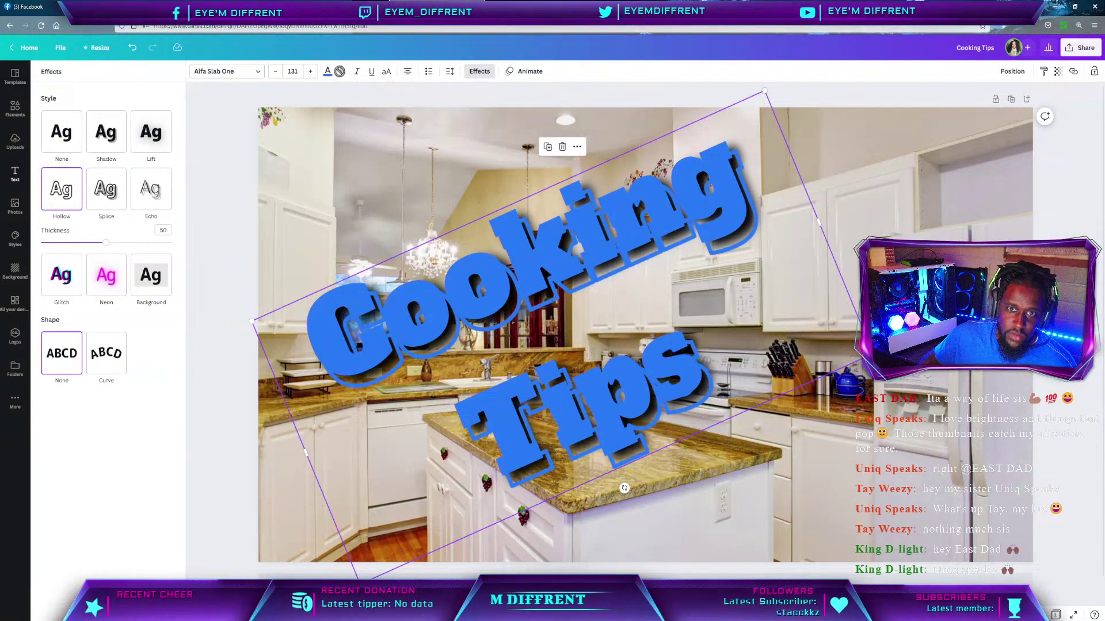
click(328, 72)
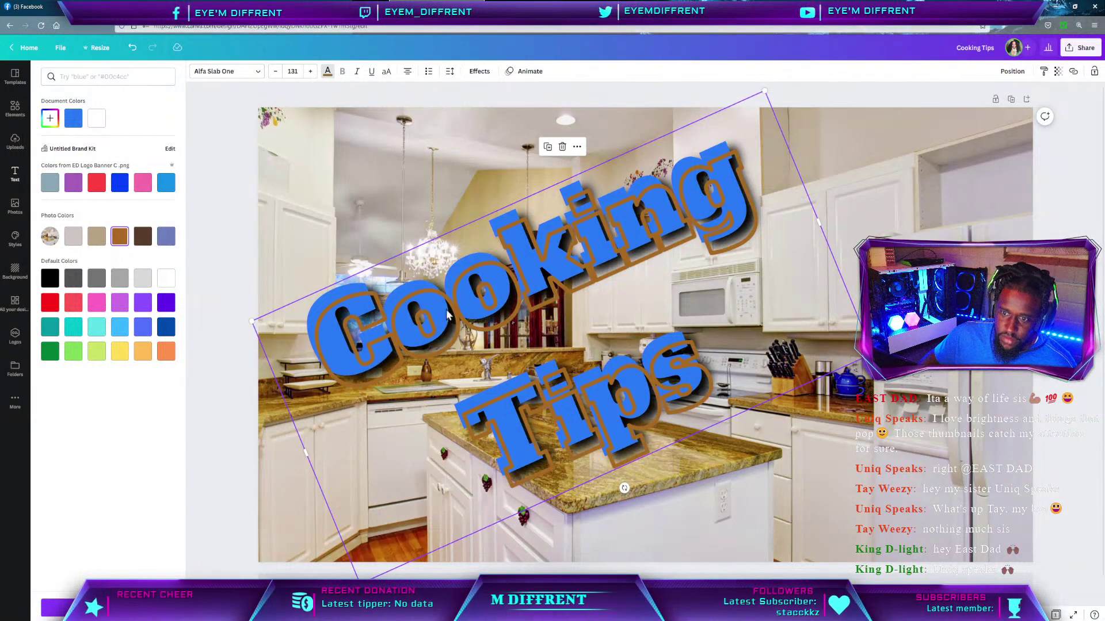
mouse_move(477, 314)
mouse_down()
mouse_move(455, 293)
mouse_move(467, 297)
mouse_up()
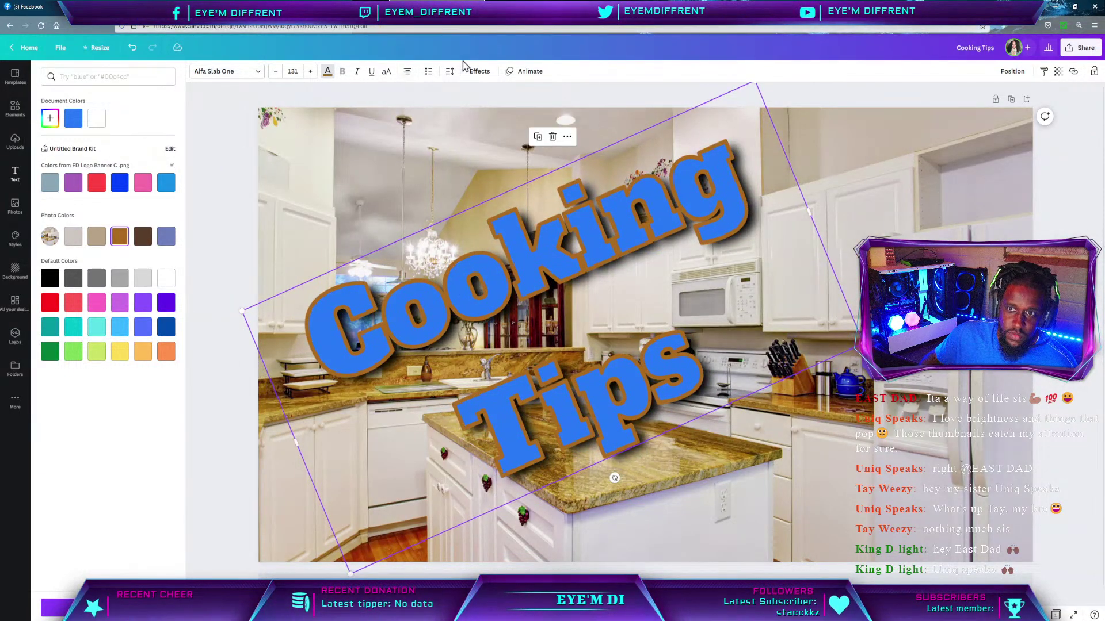
click(477, 71)
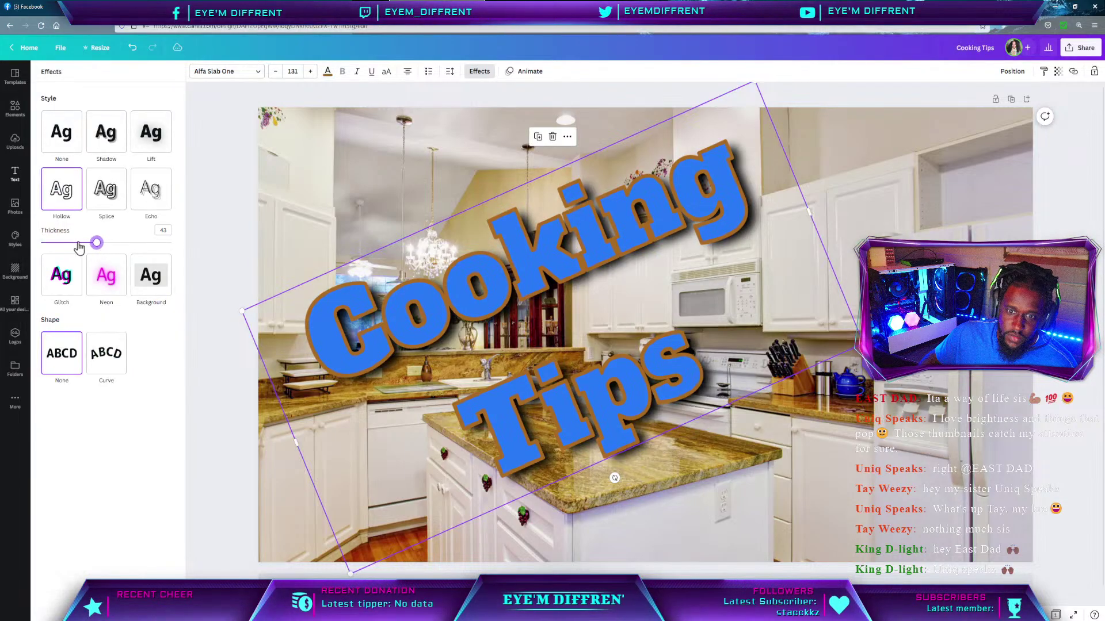
mouse_move(79, 248)
mouse_down()
mouse_move(65, 247)
mouse_move(79, 246)
mouse_up()
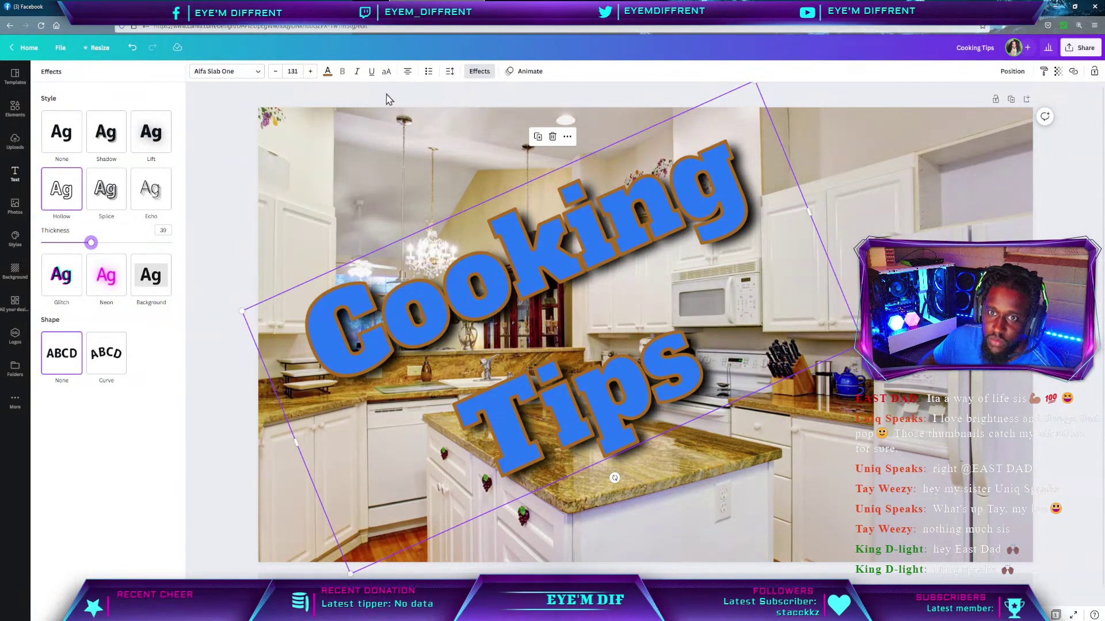
Try tighter letter spacing on the brown outline copy, and delete that copy.
click(450, 73)
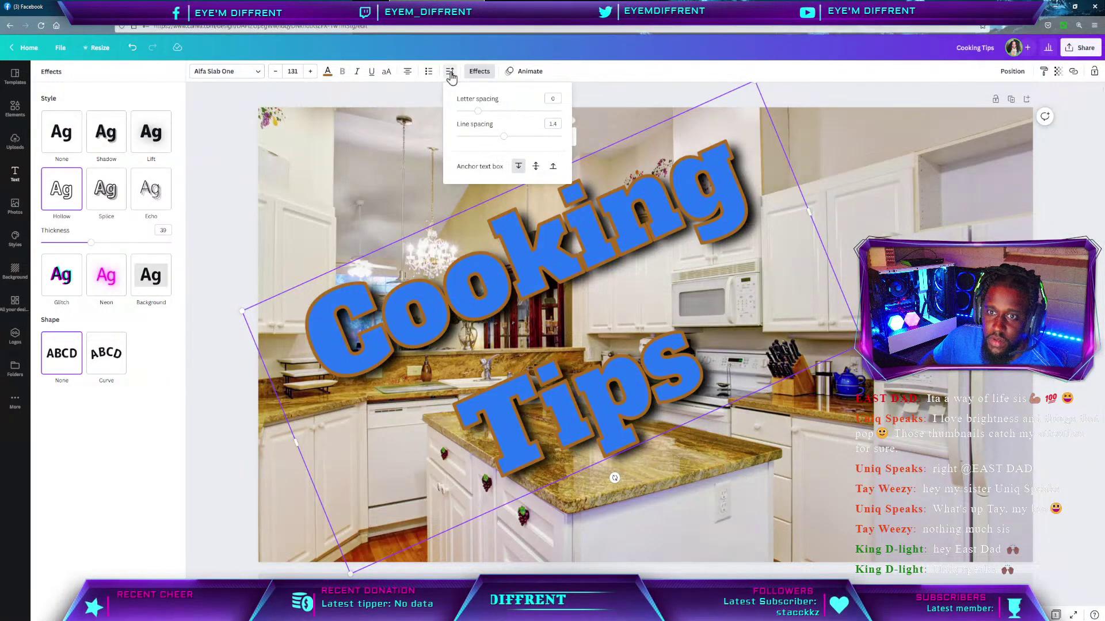
mouse_move(478, 117)
mouse_down()
mouse_move(467, 116)
mouse_move(475, 119)
mouse_up()
click(546, 260)
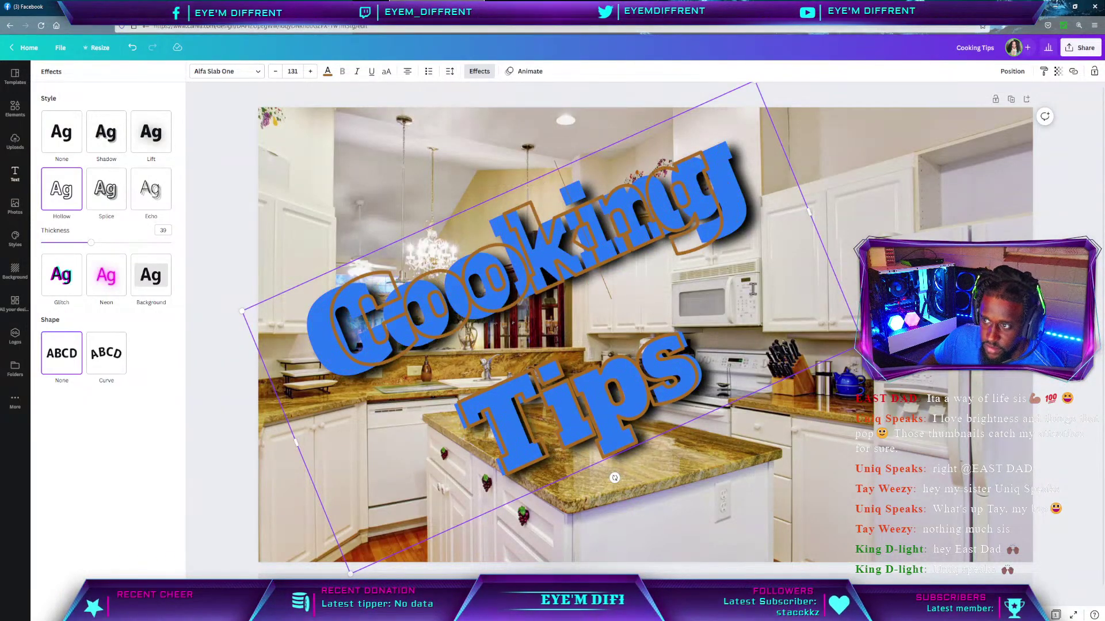
click(453, 123)
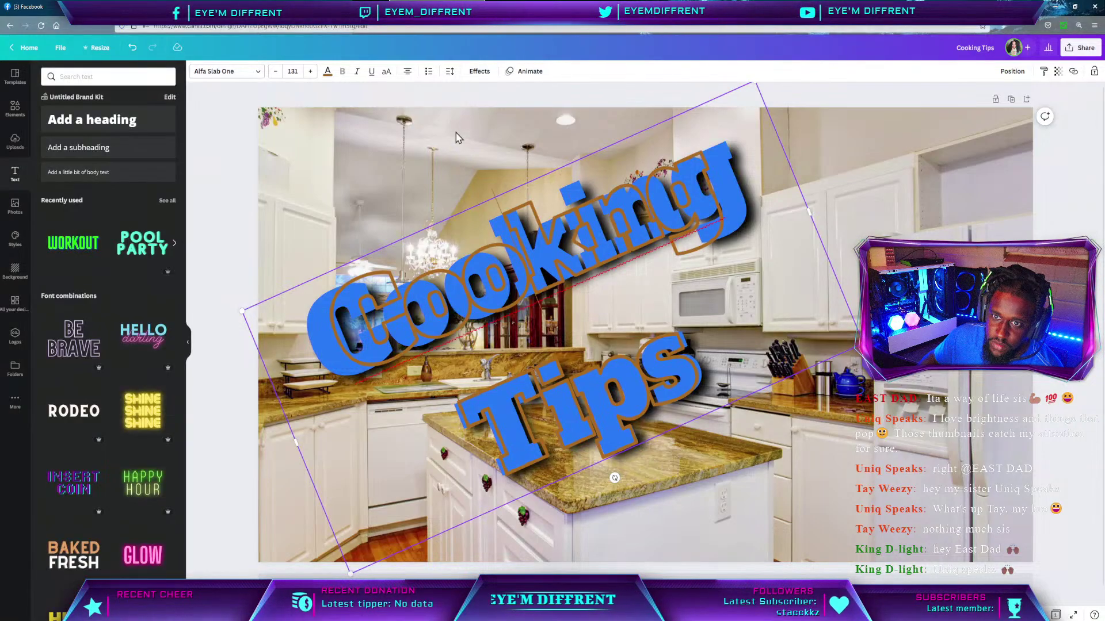
click(541, 269)
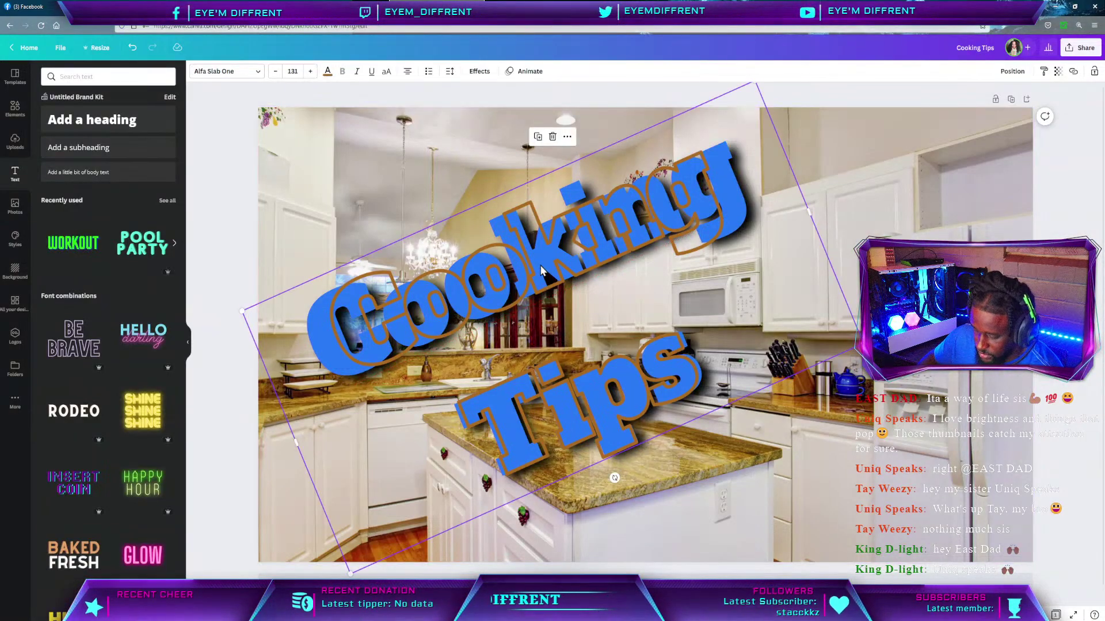
key(Delete)
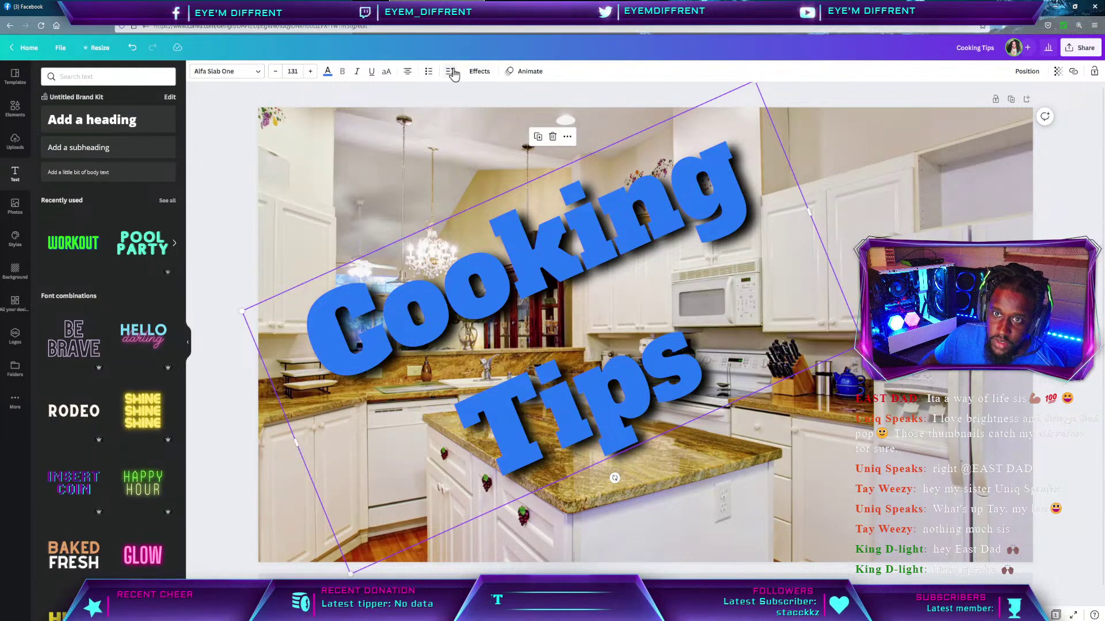
Try out the heading's letter spacing, and set its line spacing to 1.04 to bring "Tips" closer to "Cooking".
click(450, 72)
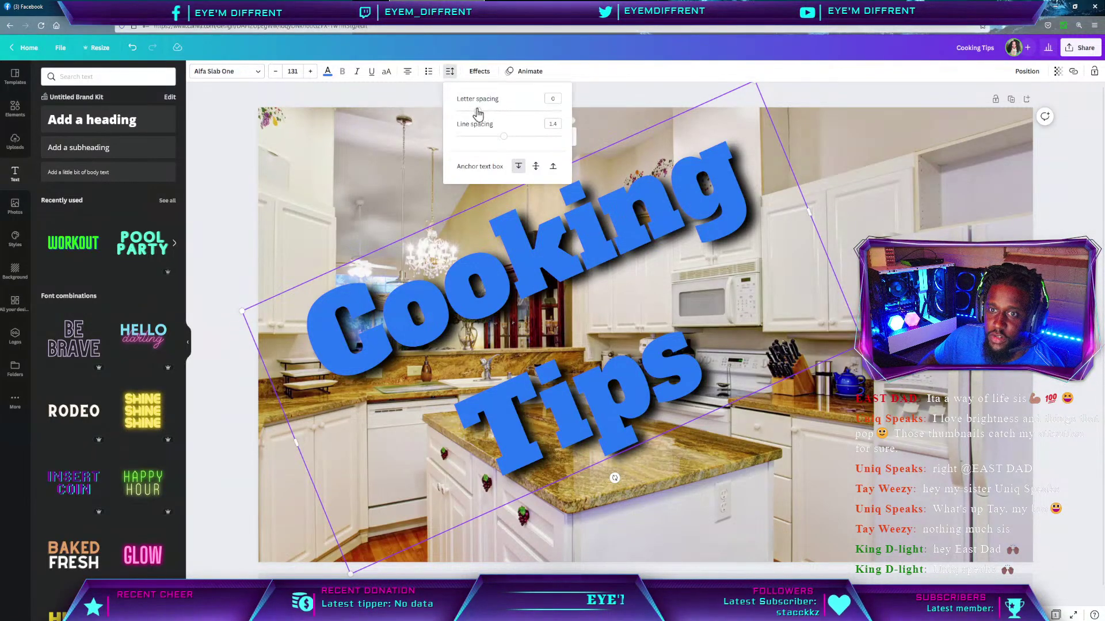
mouse_move(478, 114)
mouse_down()
mouse_move(469, 118)
mouse_move(498, 112)
mouse_move(526, 126)
mouse_move(494, 128)
mouse_up()
key(ctrl+z)
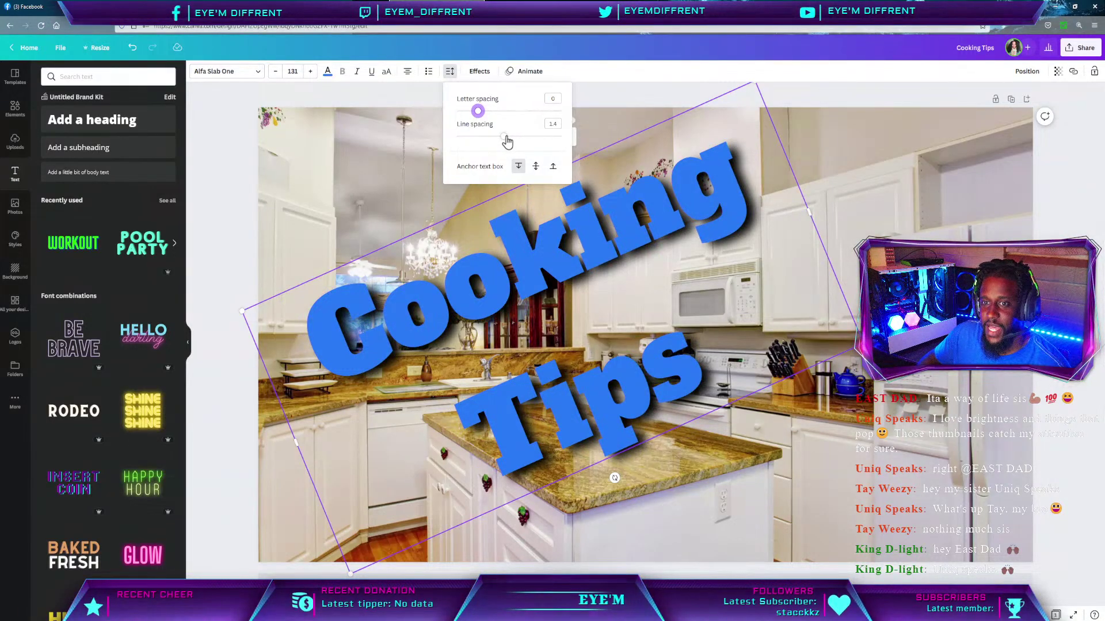
drag(507, 142, 556, 168)
key(ctrl+z)
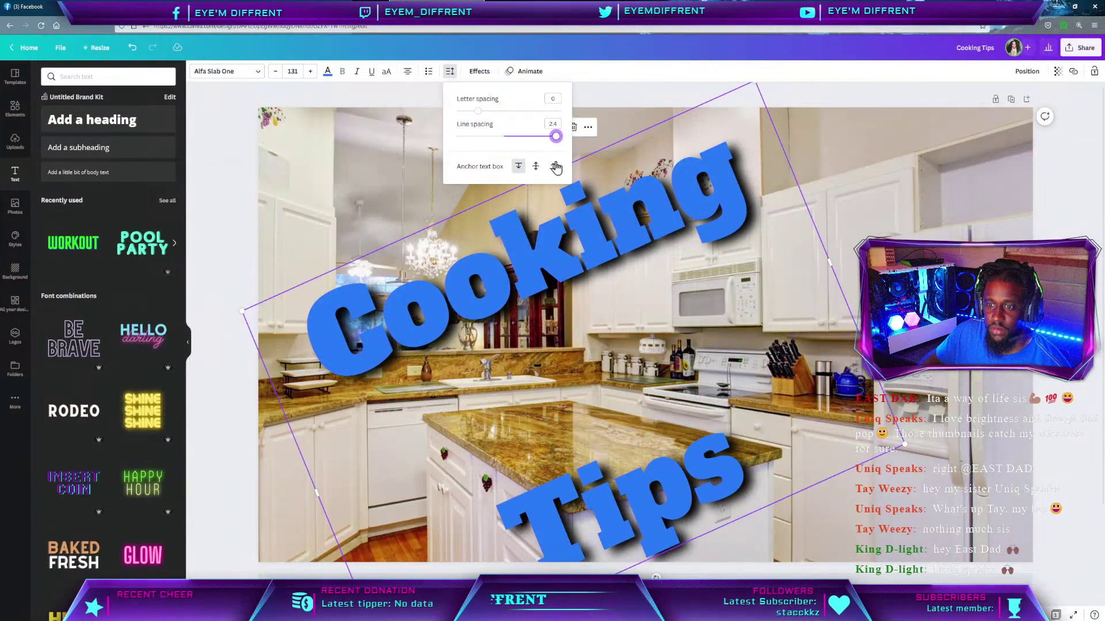
drag(556, 167, 486, 186)
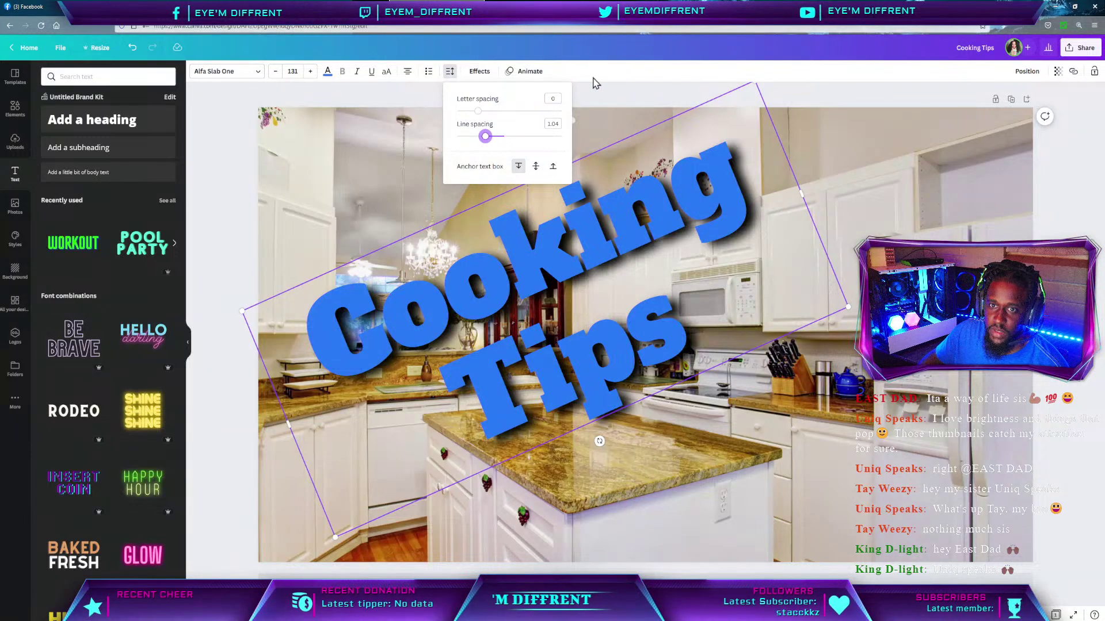
click(597, 81)
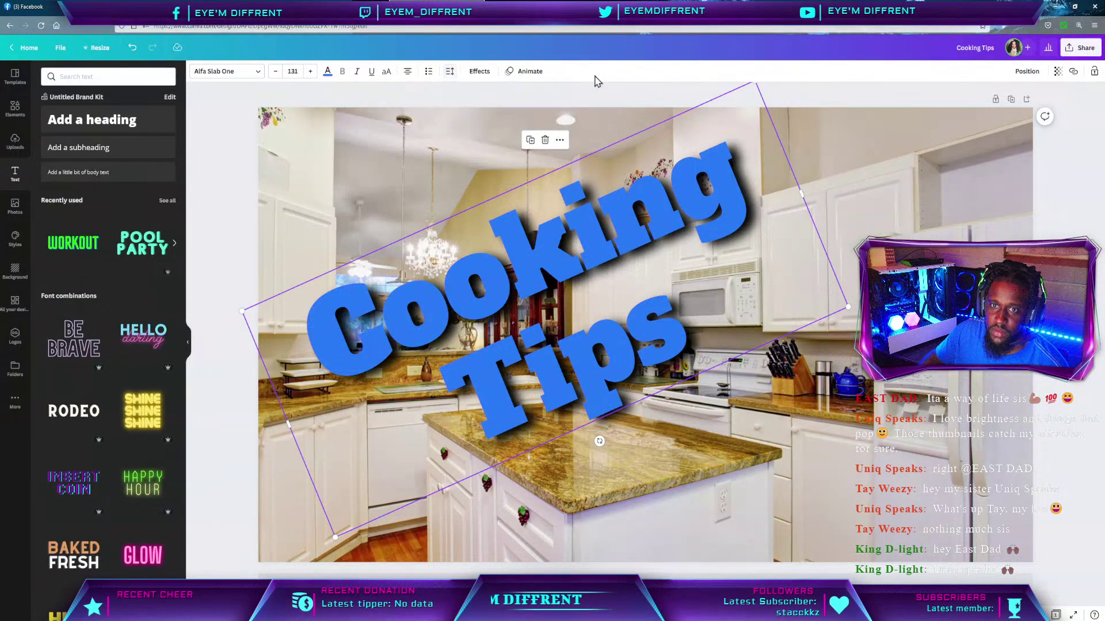
Try left and right text alignment on the heading, and return it to centre alignment.
click(412, 78)
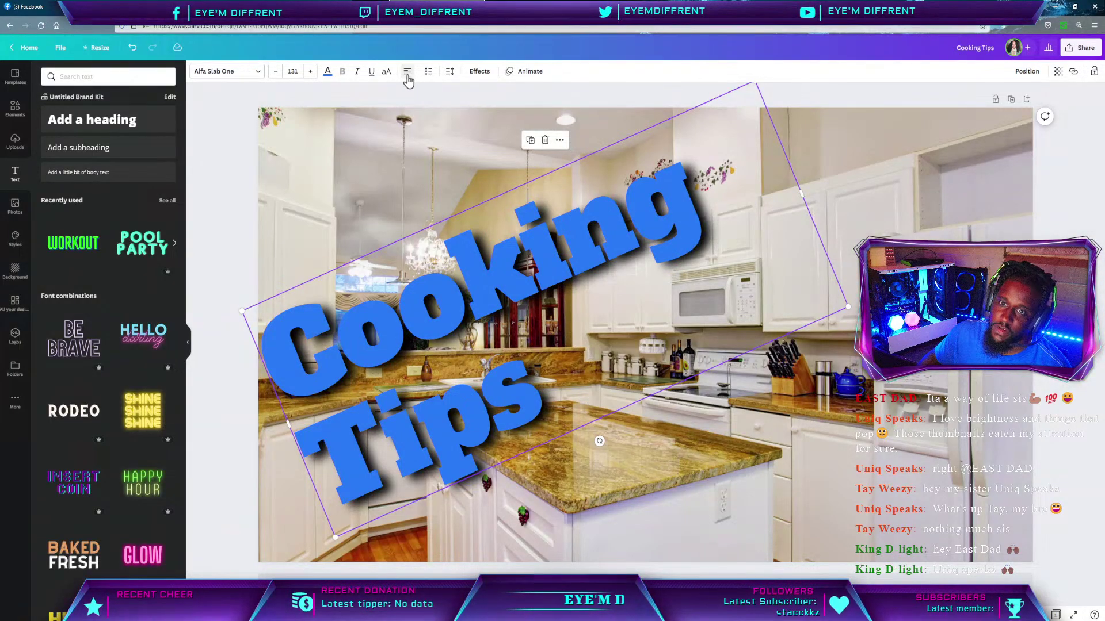
click(408, 78)
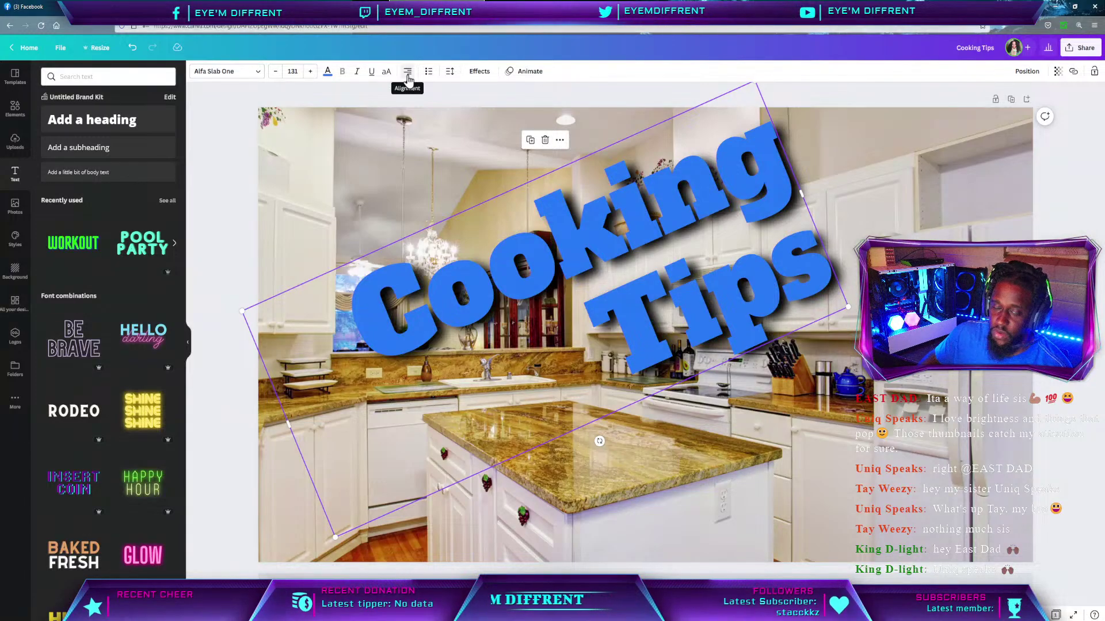
click(407, 78)
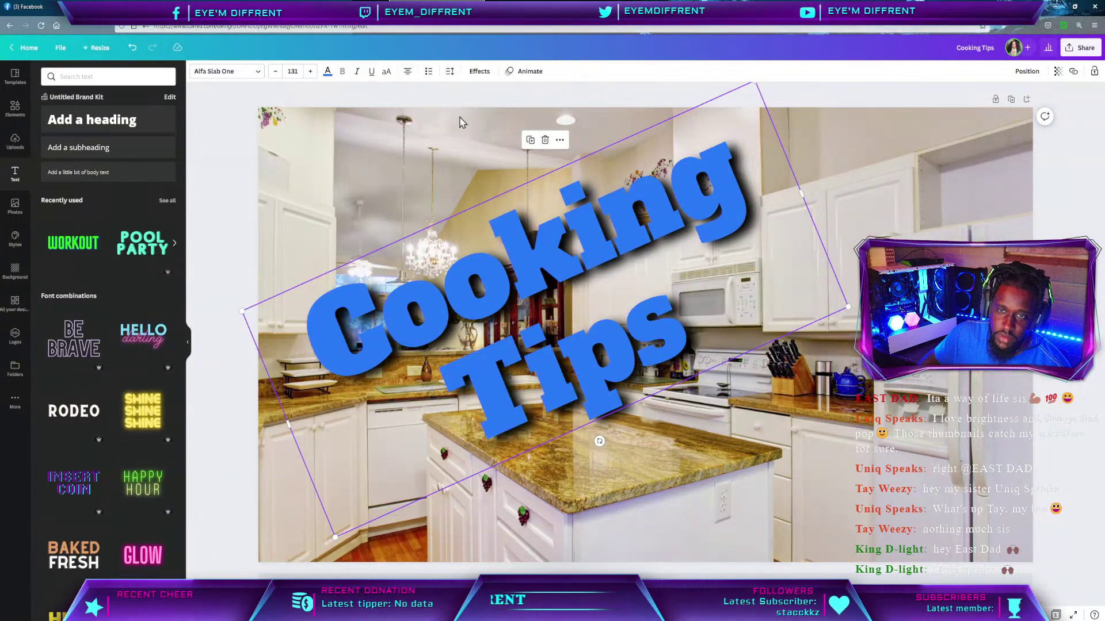
Duplicate the shadowed heading as a Hollow outline in the photo's tan colour, and align it exactly over the original.
click(480, 74)
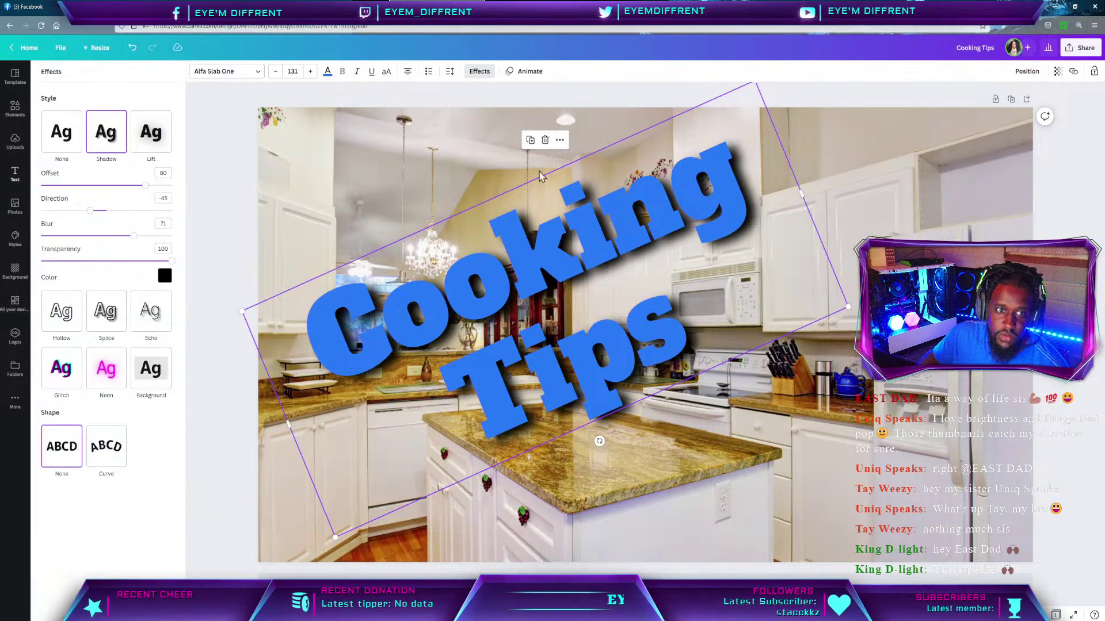
click(531, 140)
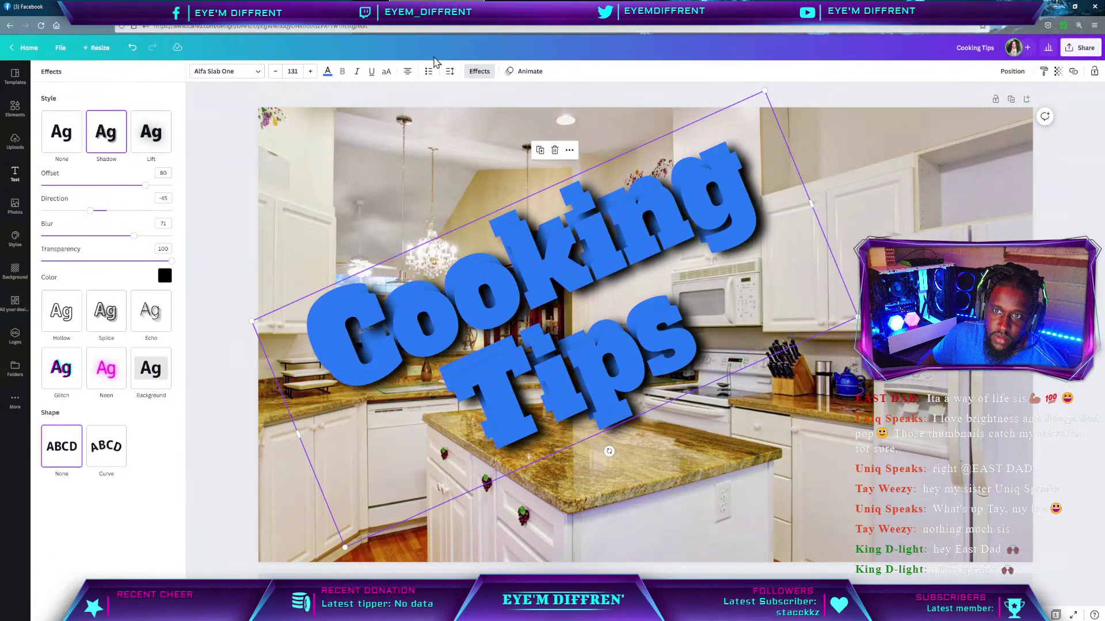
click(62, 312)
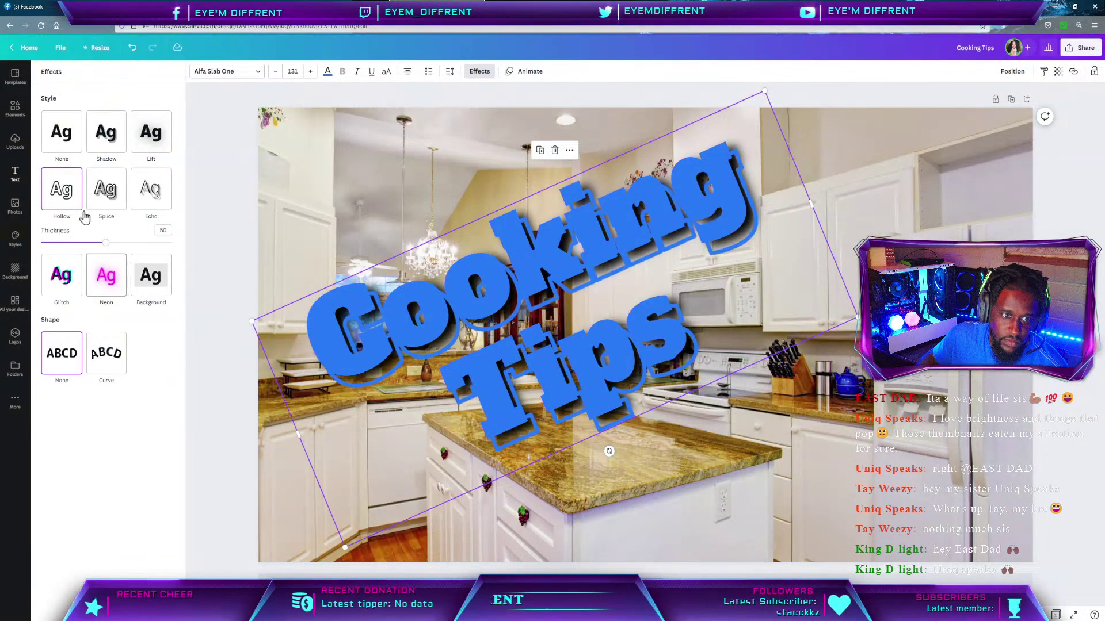
click(327, 73)
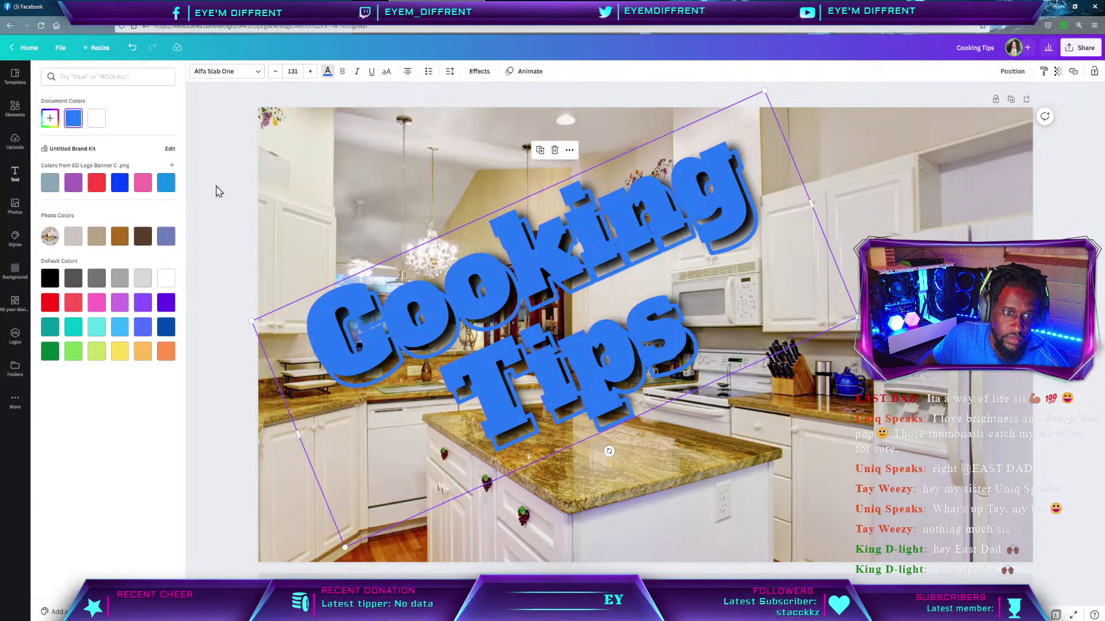
click(98, 239)
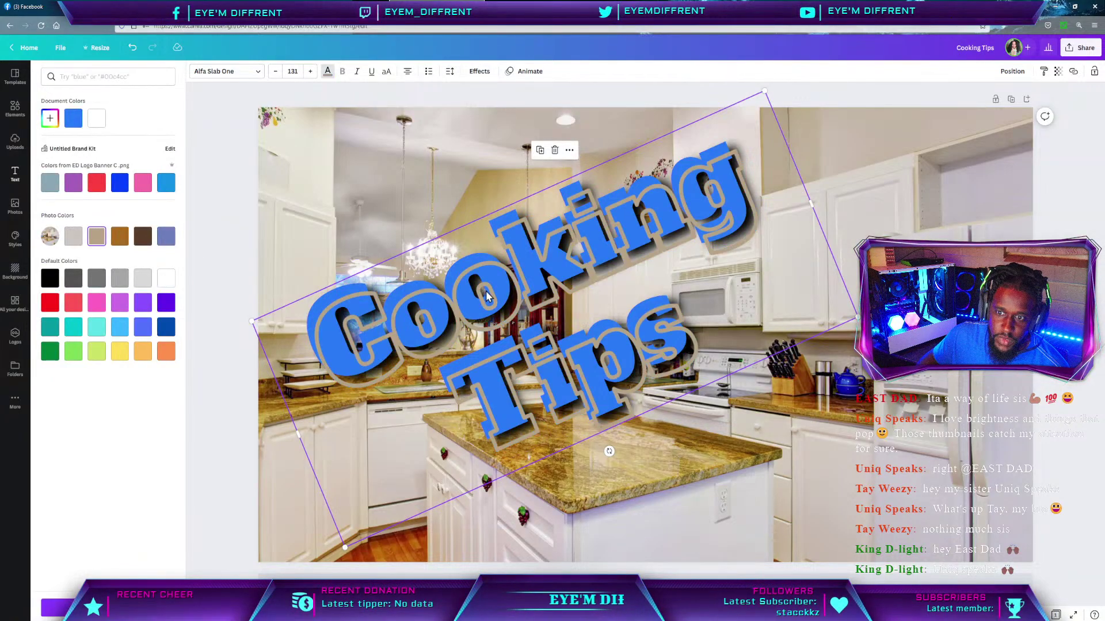
drag(471, 279, 476, 283)
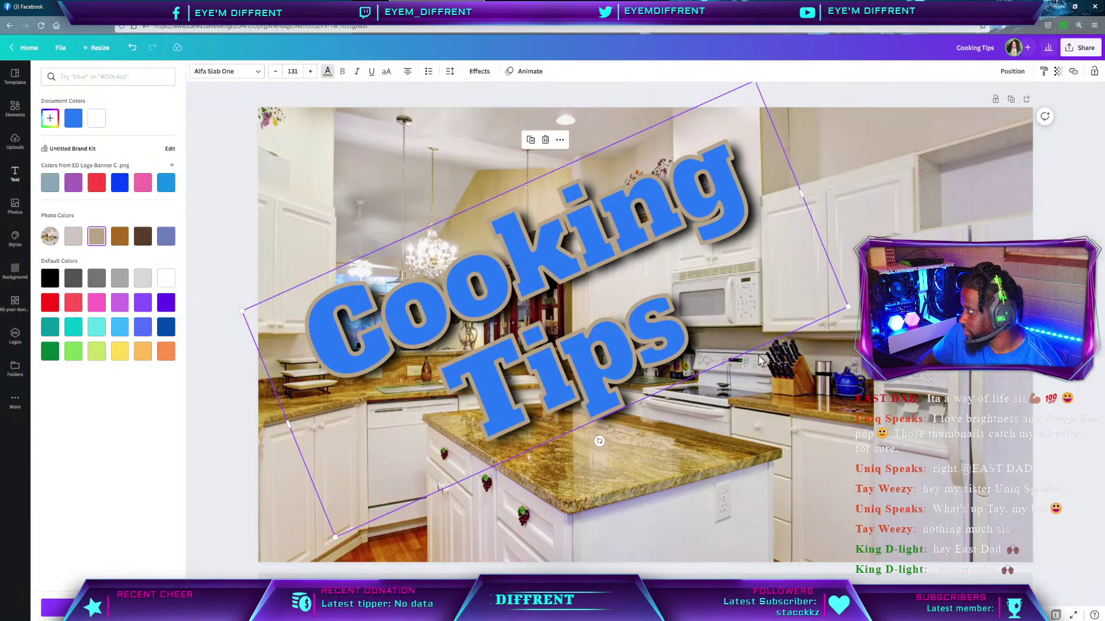
click(804, 471)
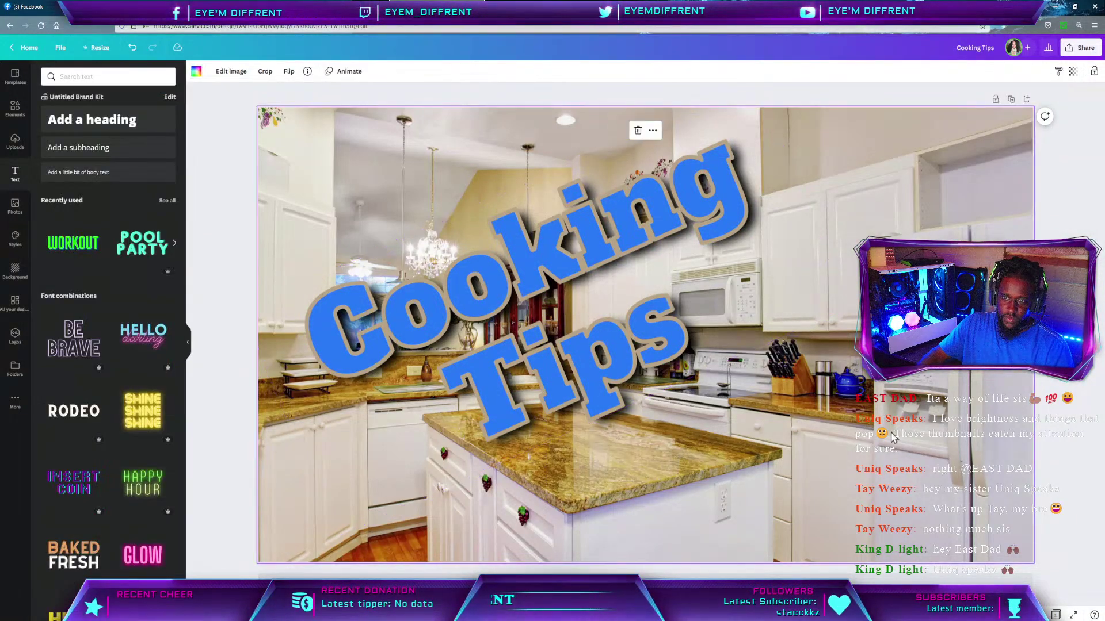
click(224, 402)
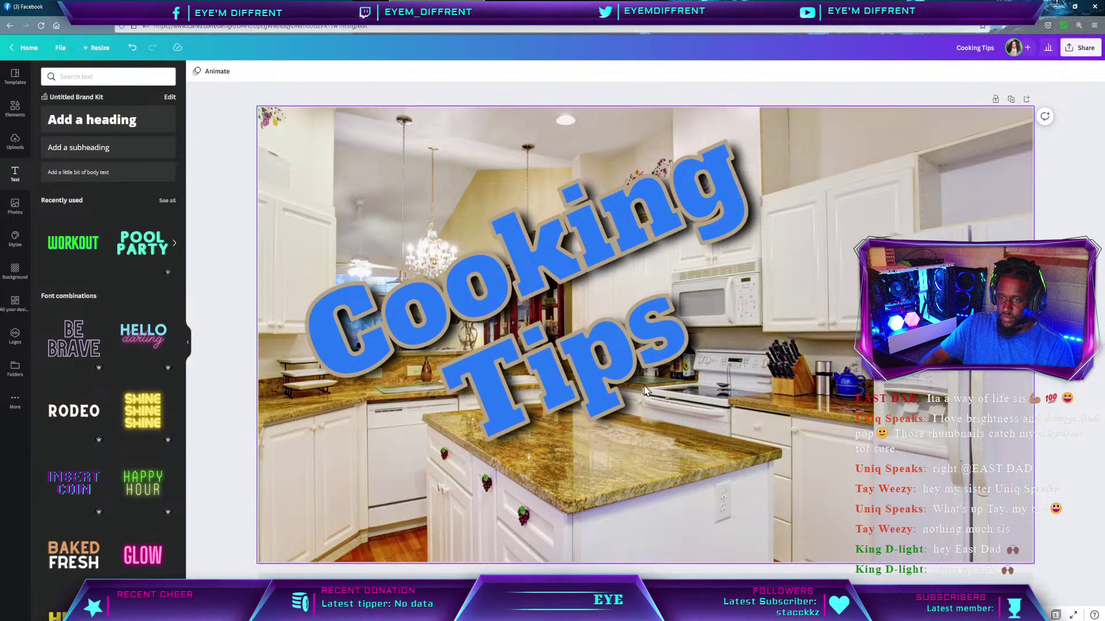
Search the elements for "live", add the red "LIVE STREAMING" graphic with a play symbol, and place it in the design's lower-right corner.
click(14, 110)
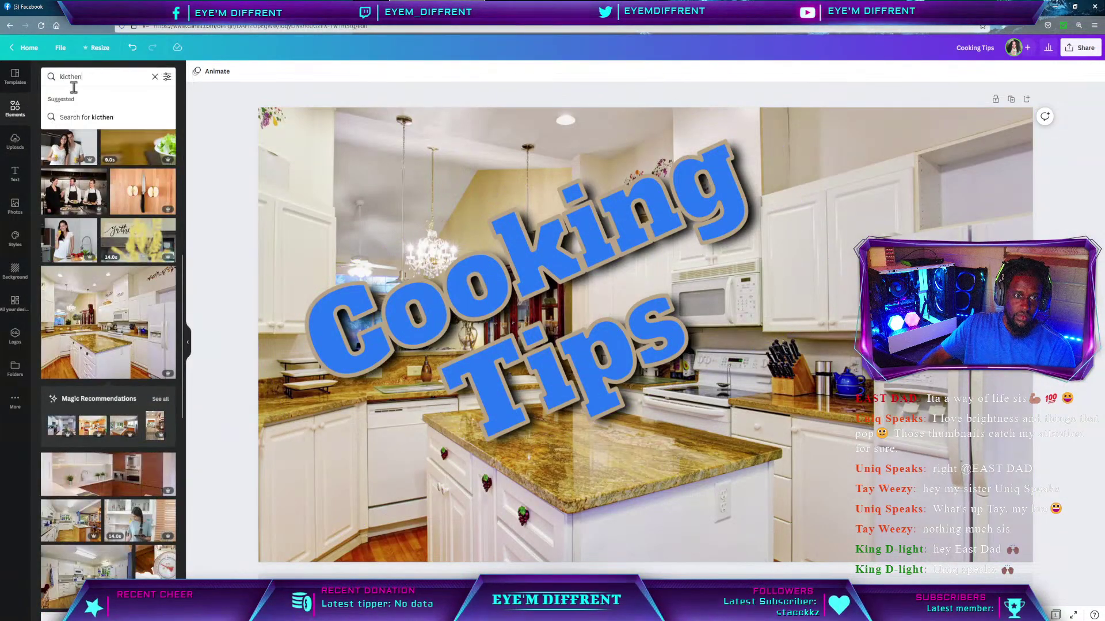
text(l)
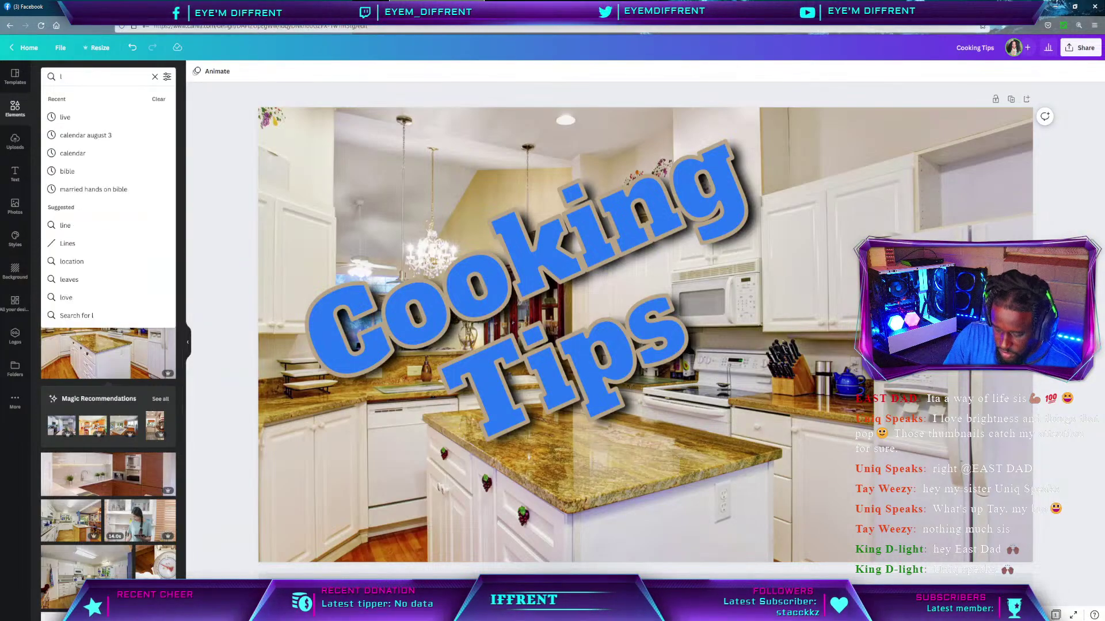
text(ive)
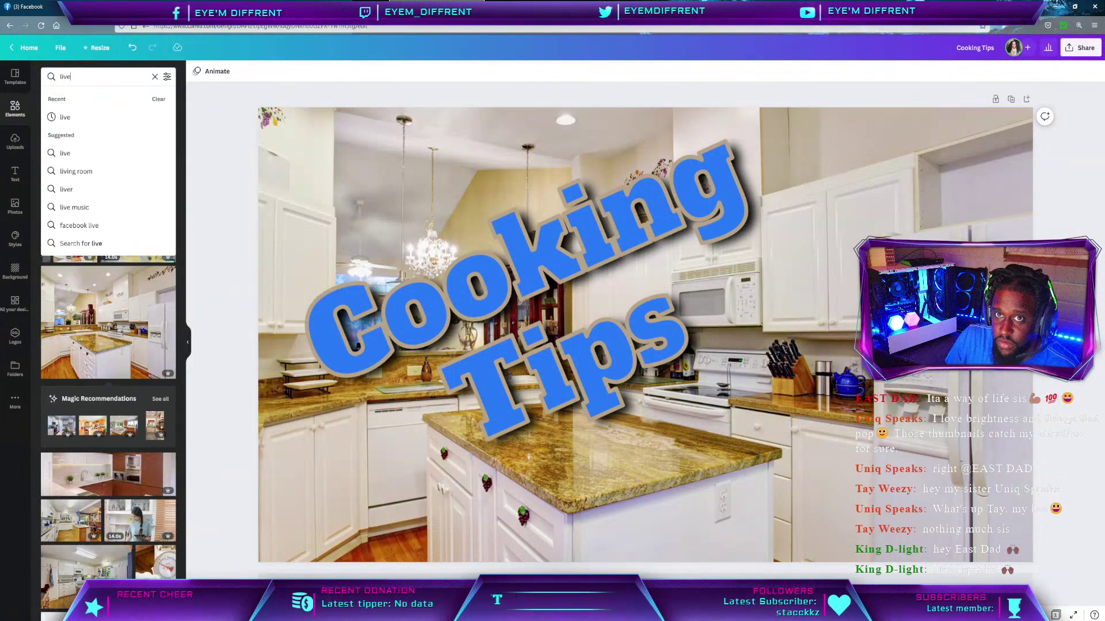
key(Return)
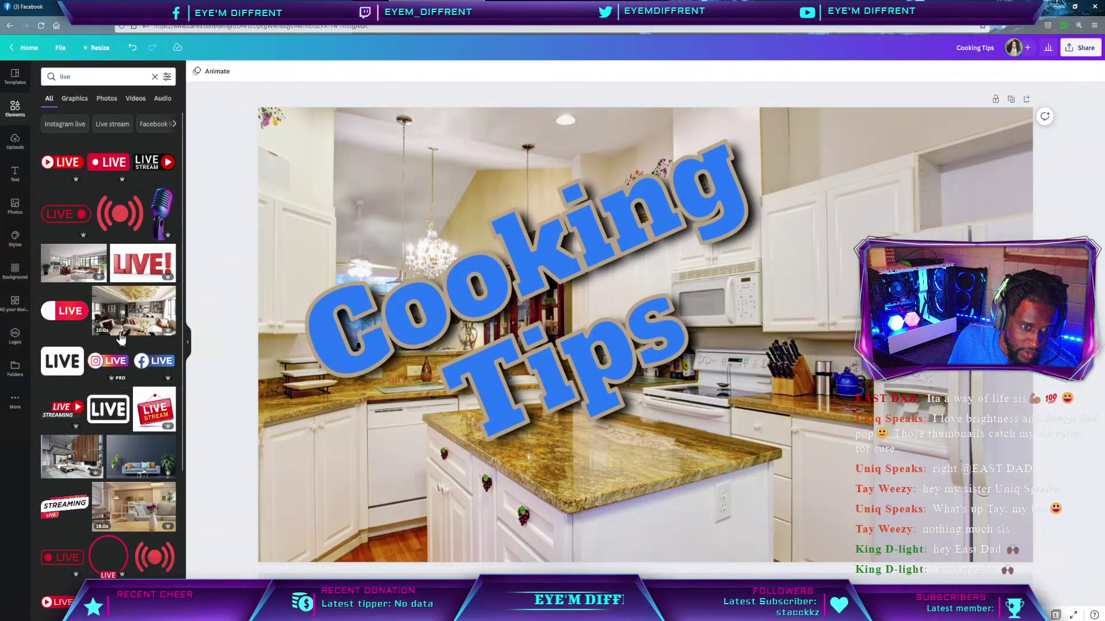
click(60, 410)
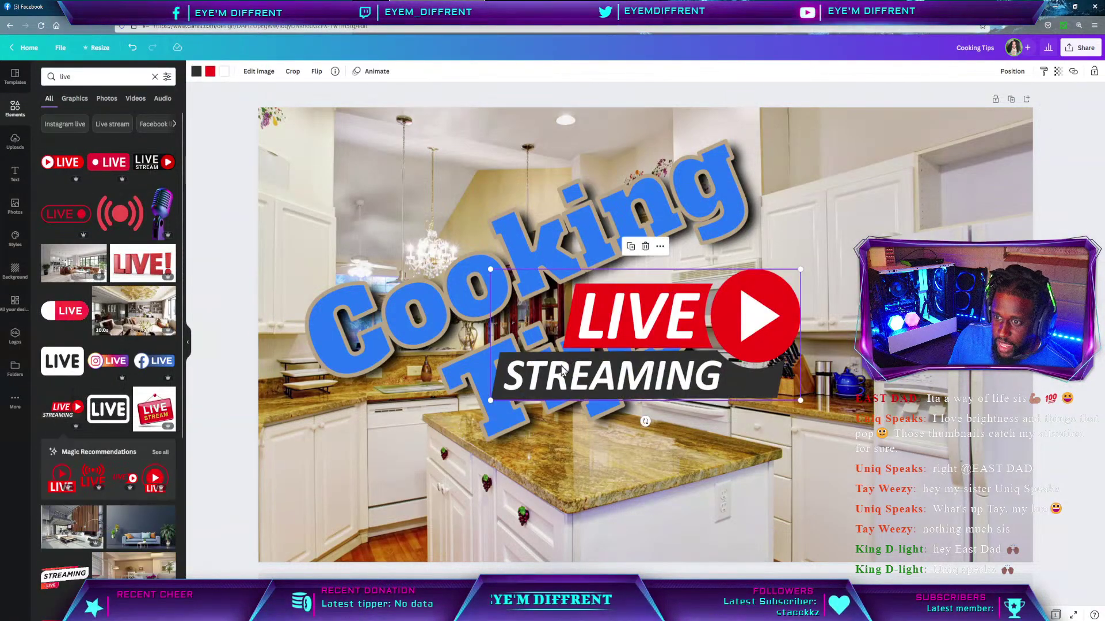
drag(562, 371, 822, 475)
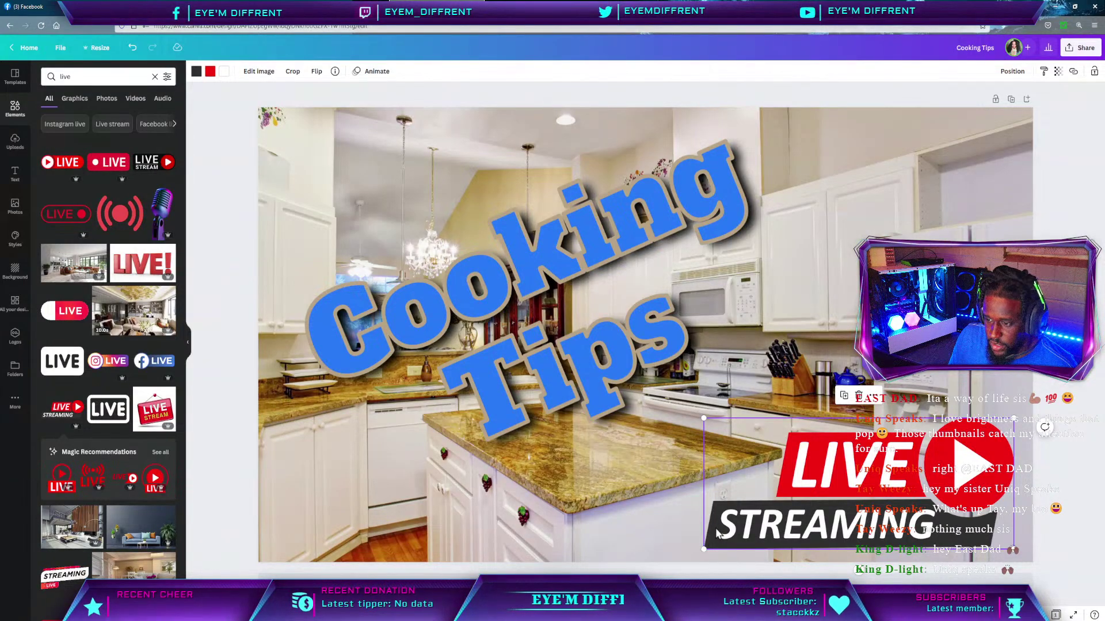
Recolour the dark banner behind "STREAMING" in the same blue as the heading.
click(196, 71)
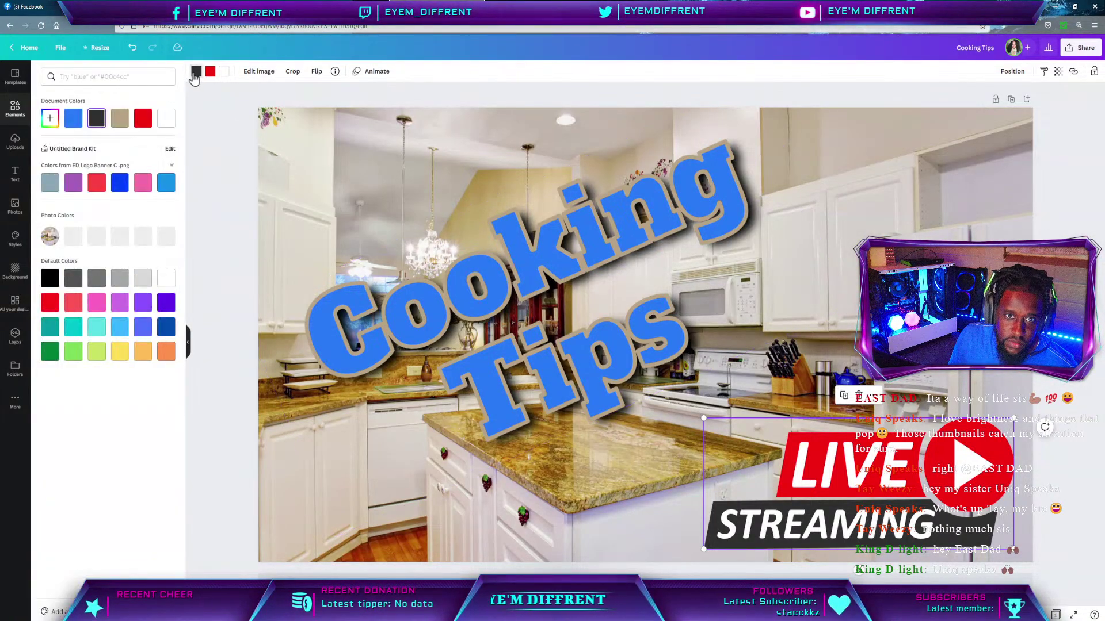
click(73, 118)
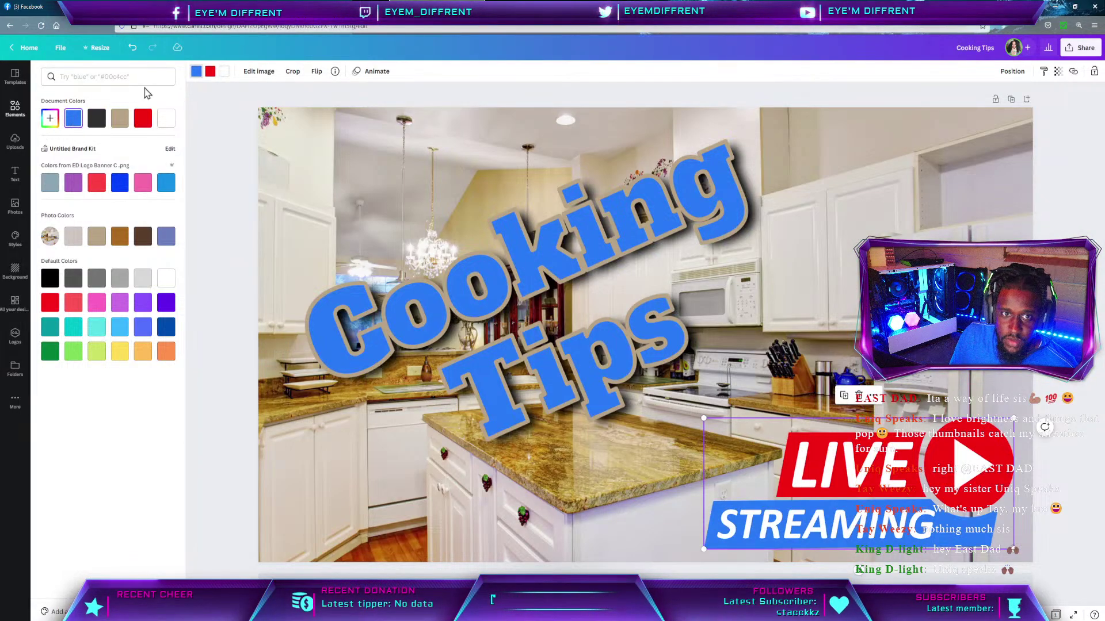
Try purple for the live streaming graphic's white lettering, and return it to white.
click(224, 72)
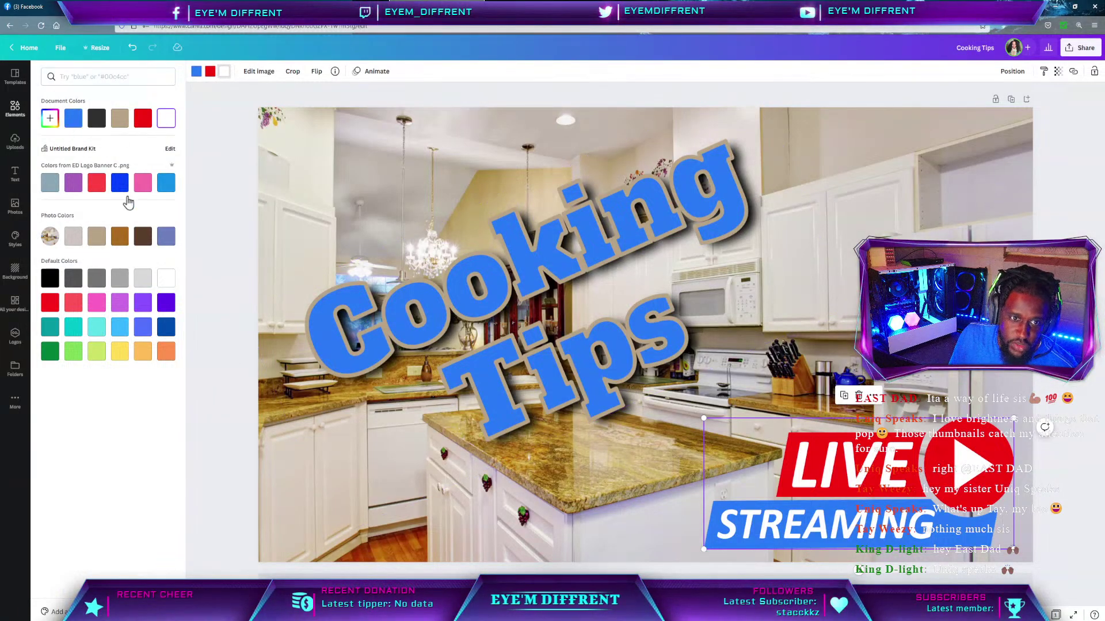
click(165, 303)
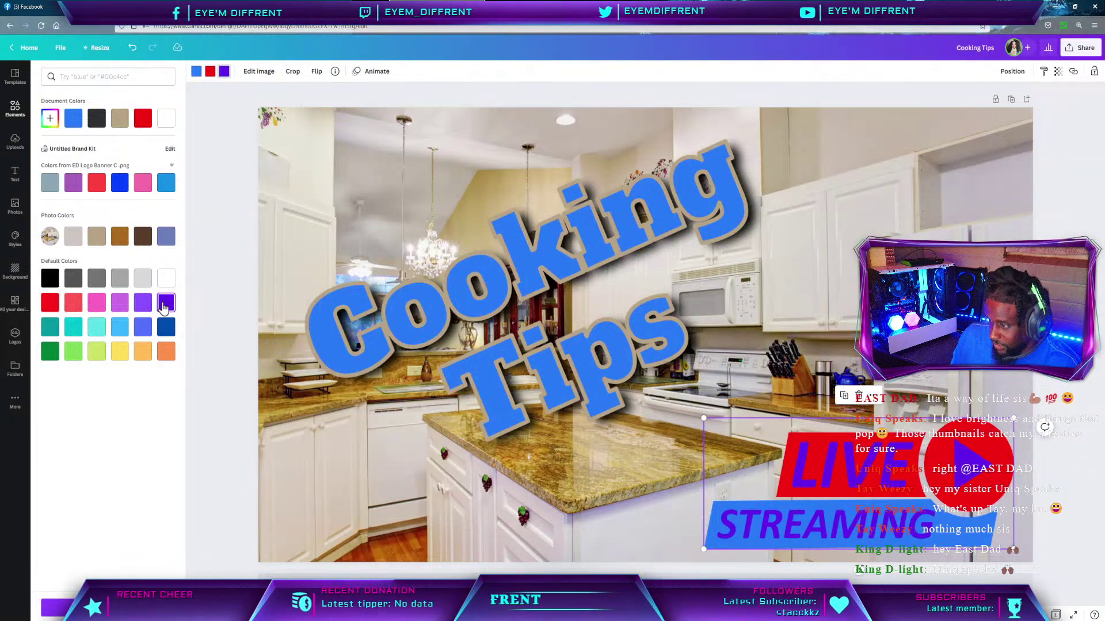
click(165, 119)
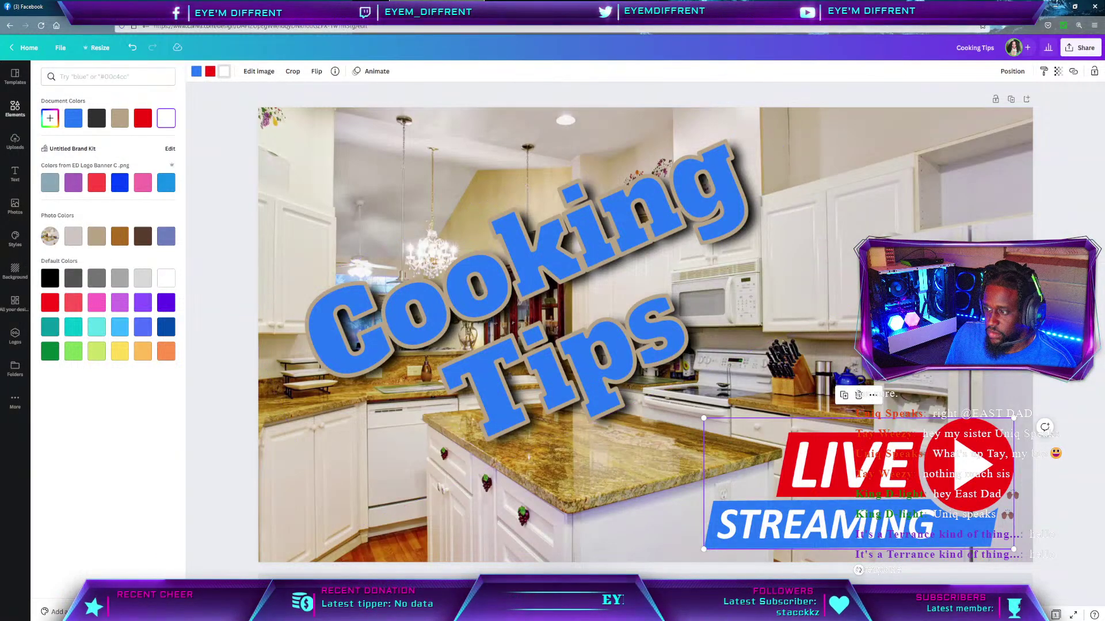
Look through the other "live" graphics in the search results, and deselect the live streaming graphic.
click(969, 486)
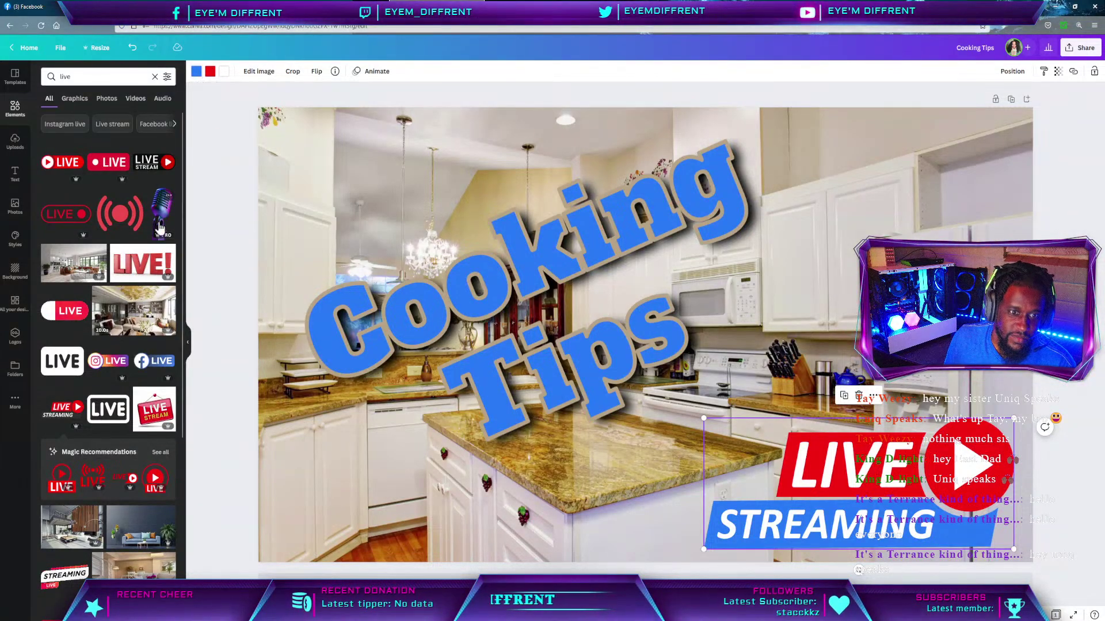
scroll(148, 265, down, 3)
scroll(148, 265, down, 2)
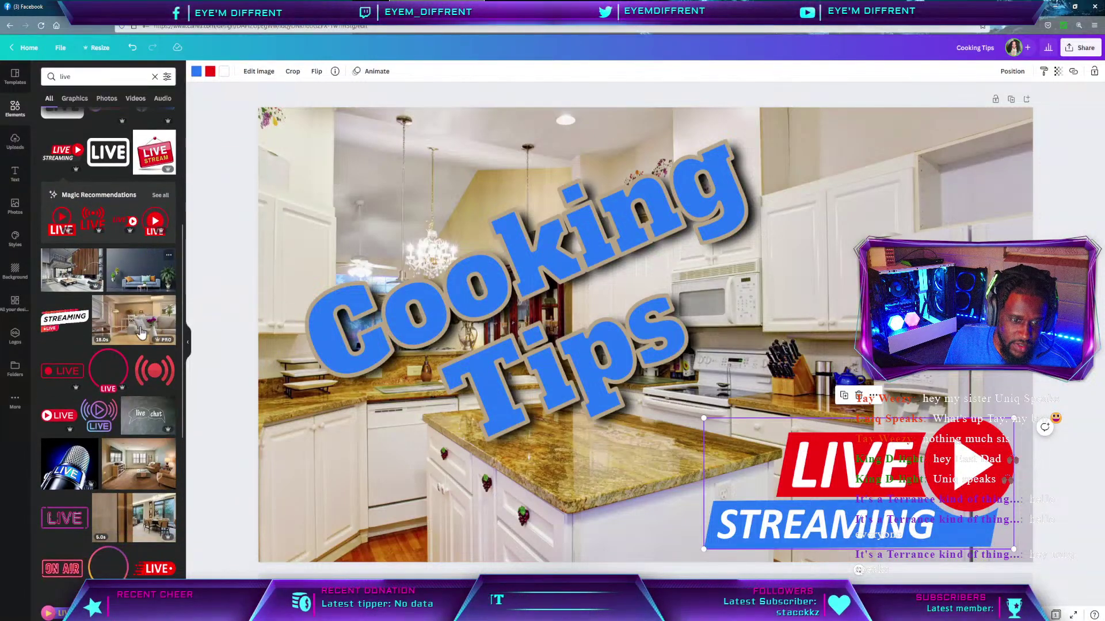
scroll(144, 338, up, 3)
scroll(145, 322, down, 2)
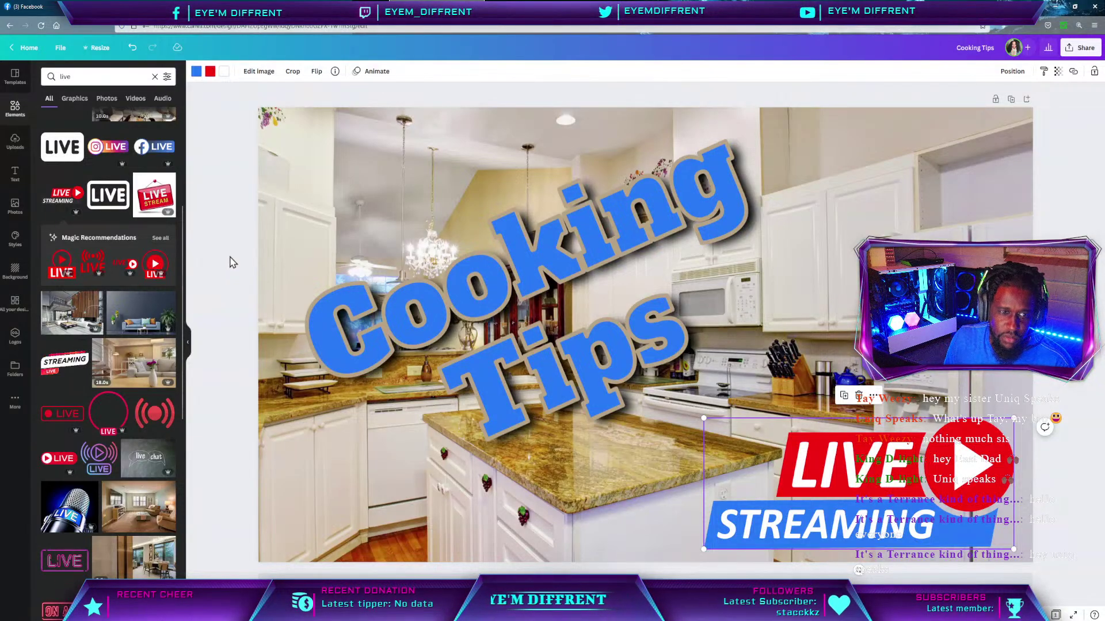
scroll(145, 233, up, 1)
scroll(145, 236, down, 3)
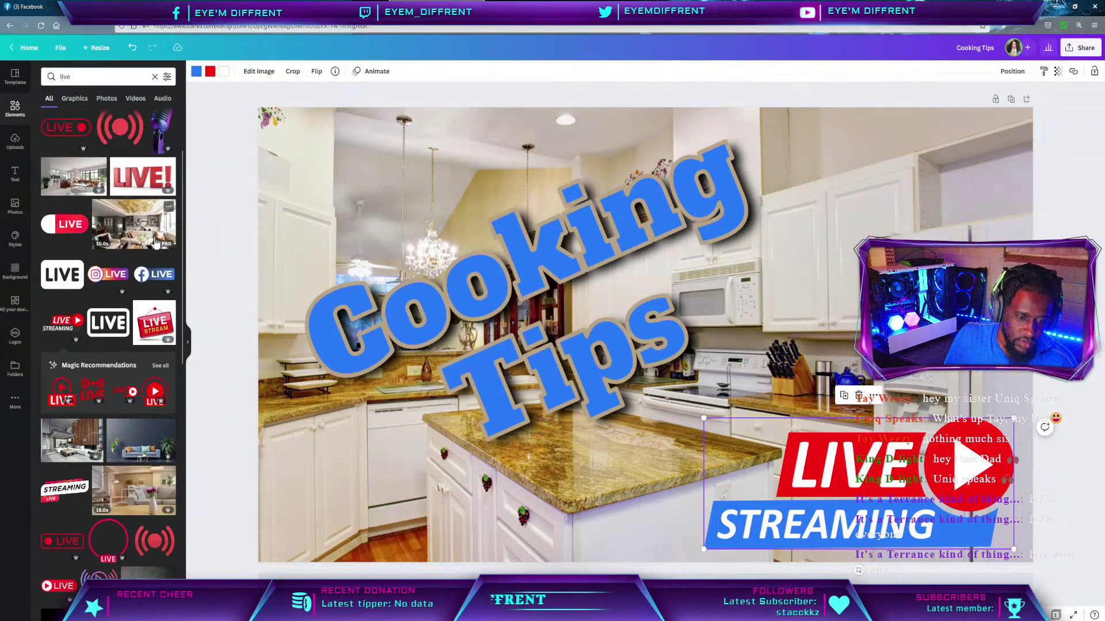
scroll(148, 396, down, 1)
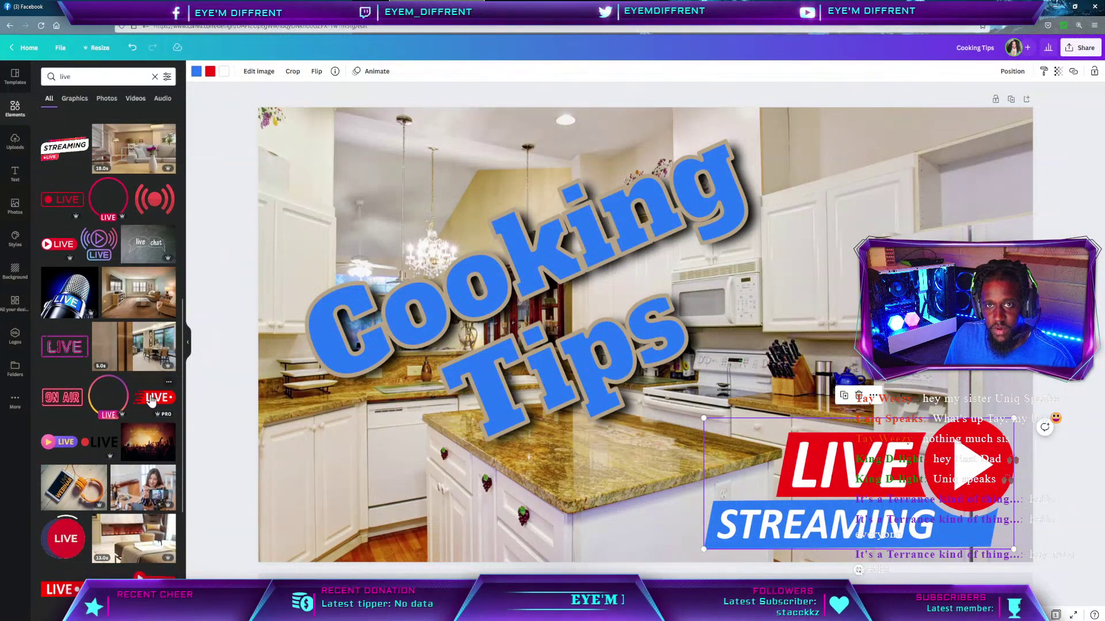
scroll(151, 401, up, 2)
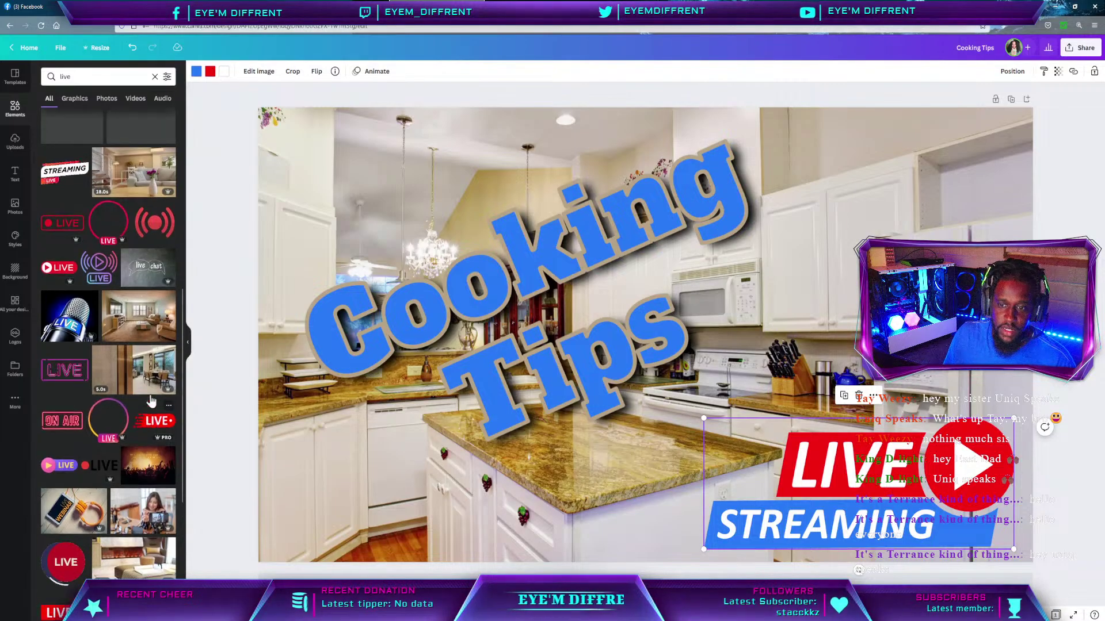
scroll(106, 247, up, 5)
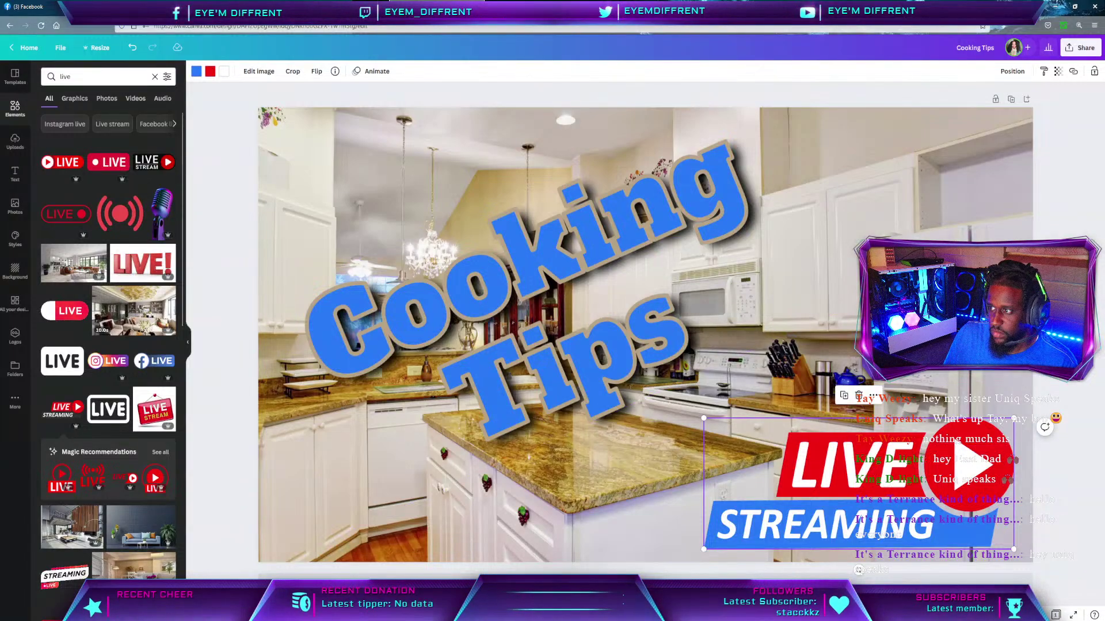
key(Escape)
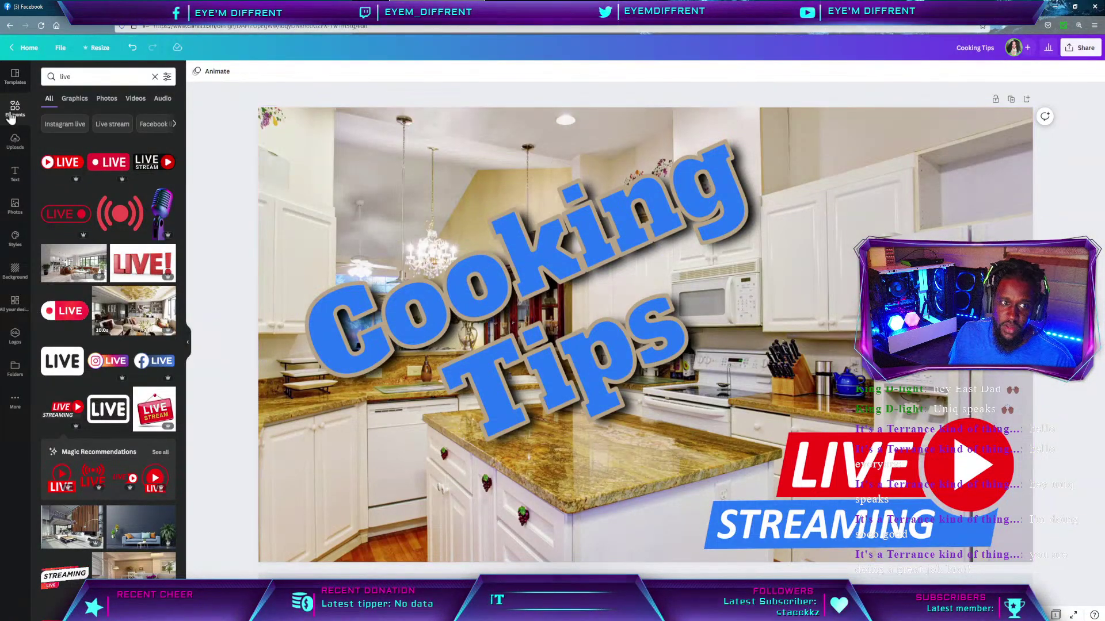
Replace the "live" search with "pots" and look through the matching elements for a cooking graphic.
click(155, 76)
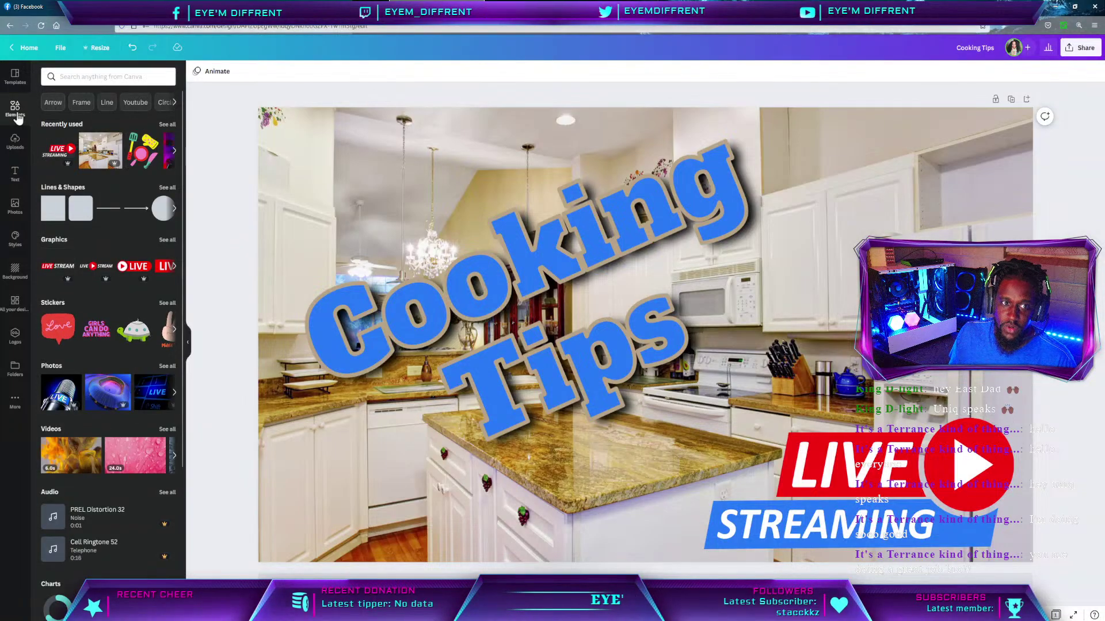
click(74, 77)
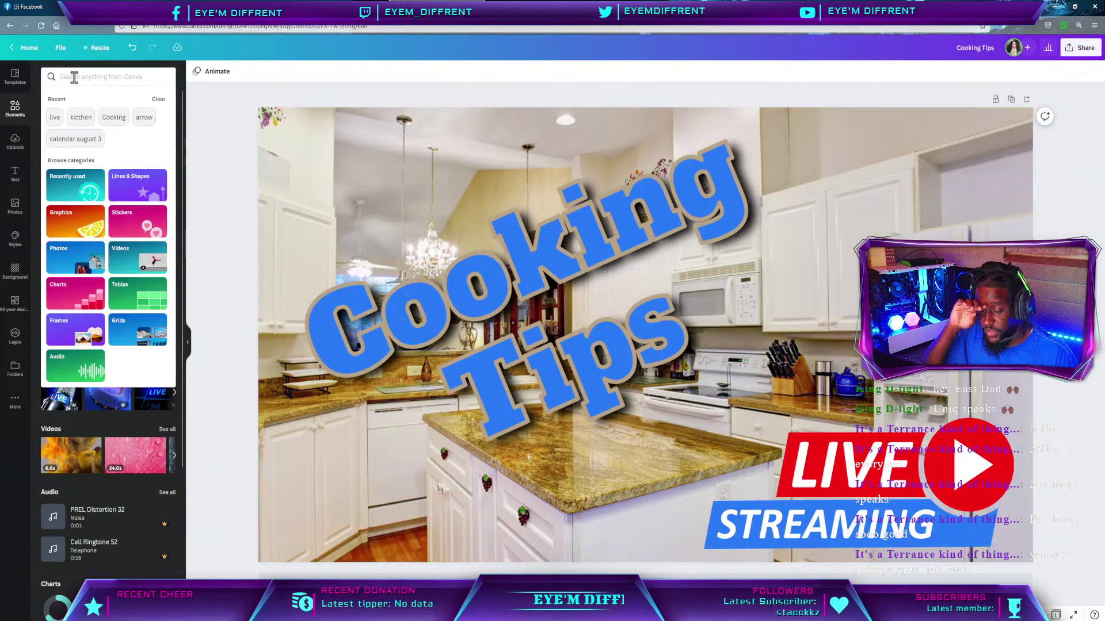
text(po)
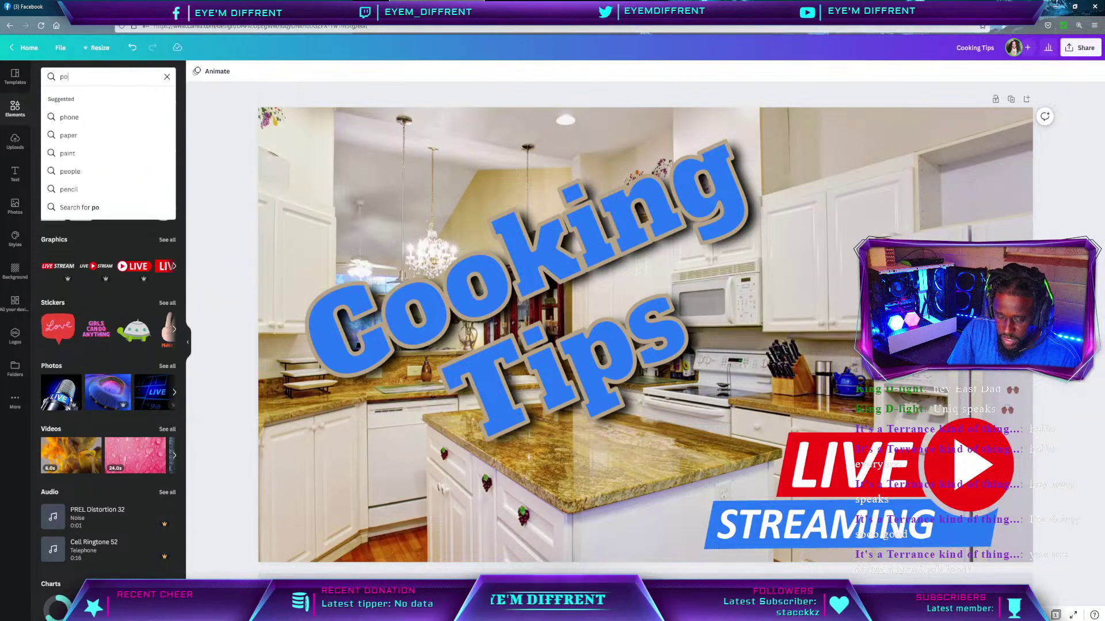
text(ts)
key(Return)
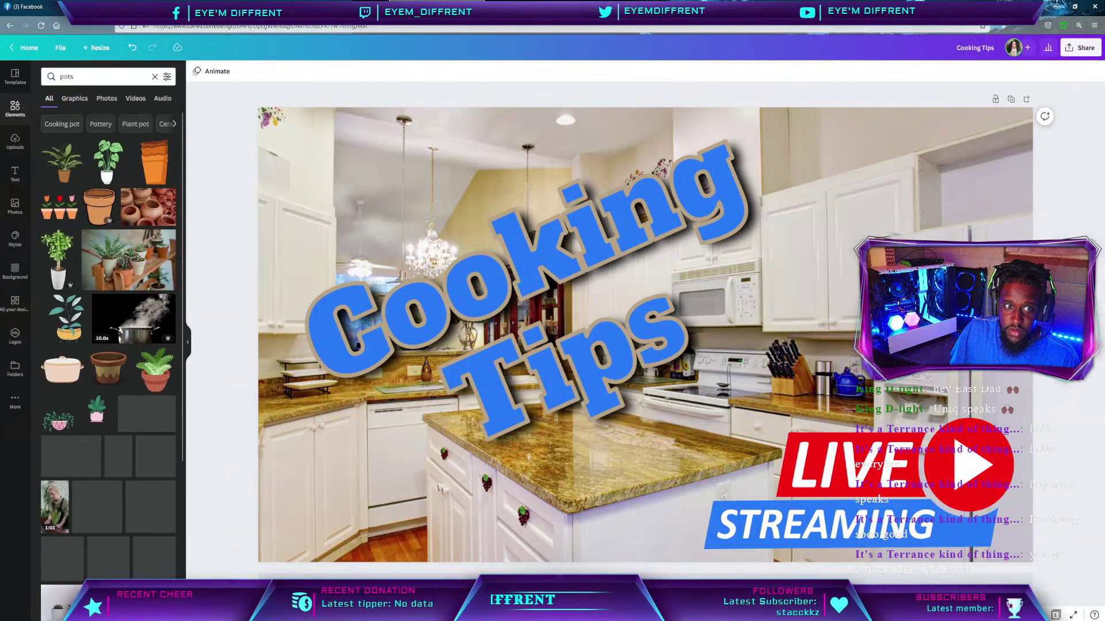
click(63, 80)
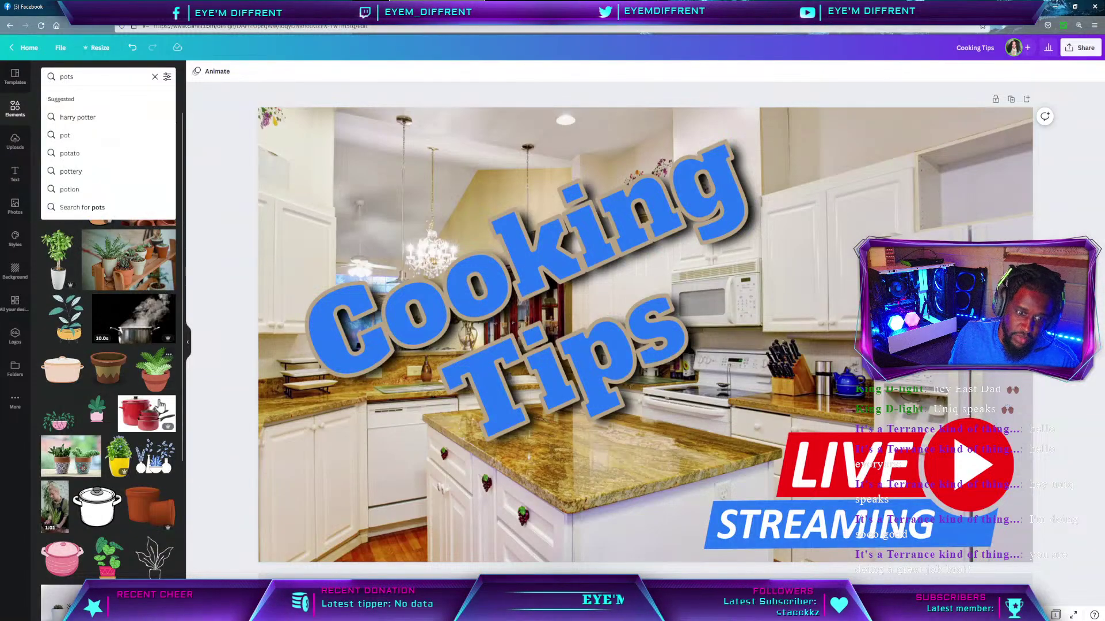
scroll(163, 413, down, 10)
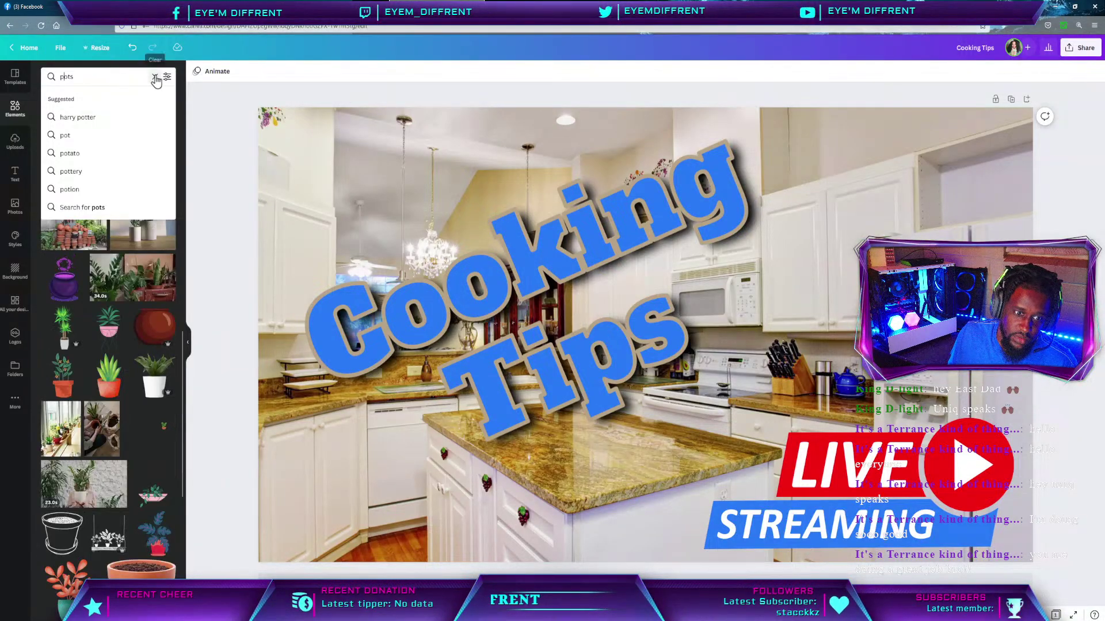
key(Return)
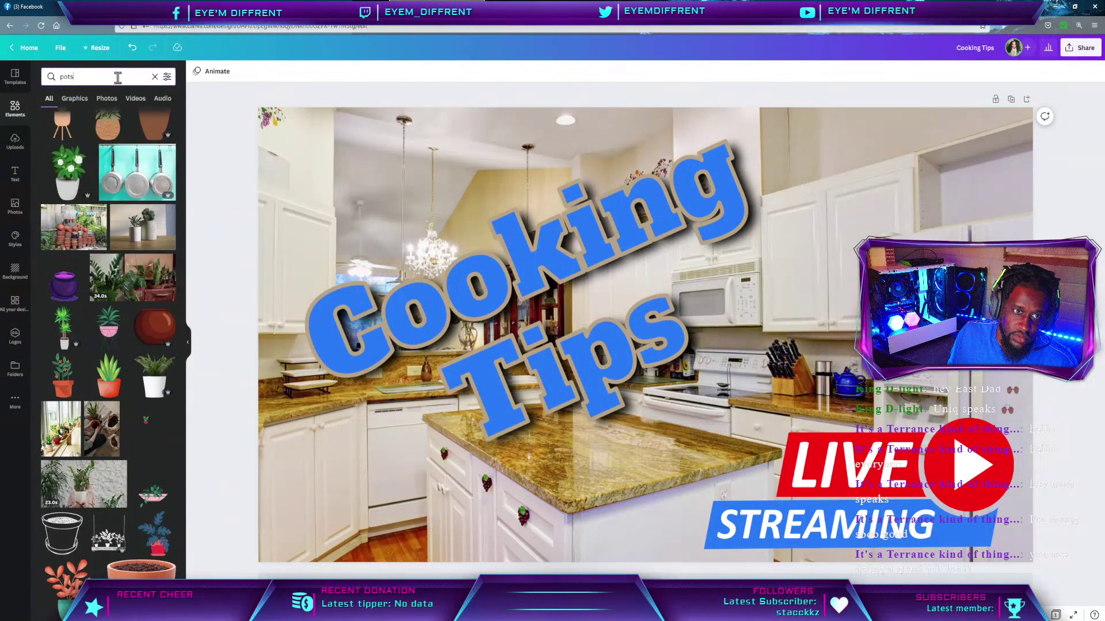
Search the elements for "eggs", add the cracked egg graphic, shrink it, and place it in the design's lower-left corner.
drag(117, 77, 45, 80)
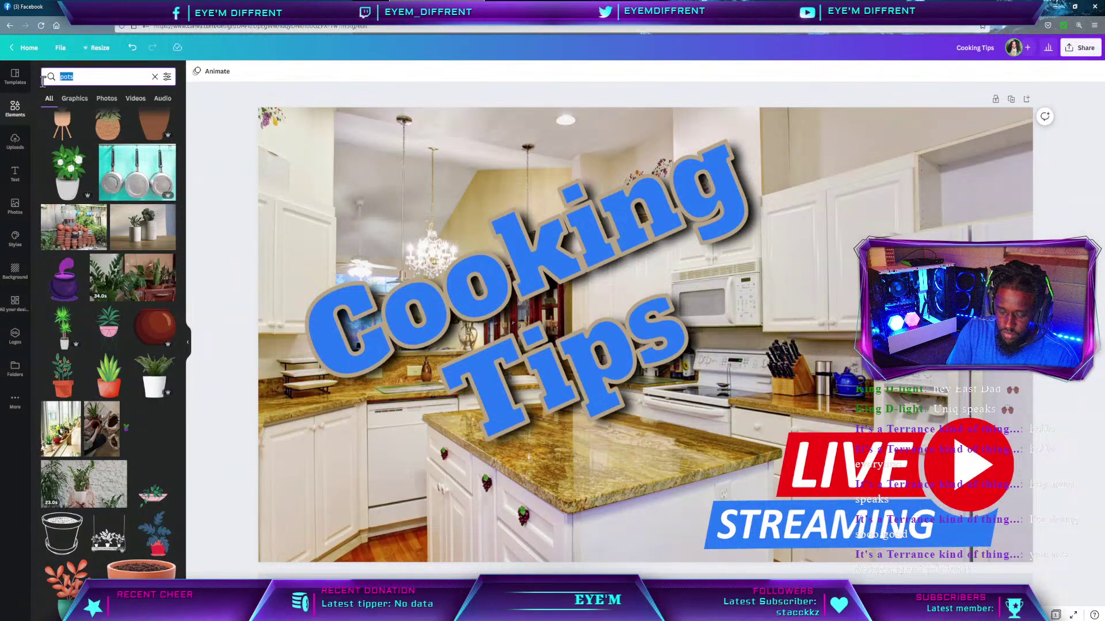
text(eggs)
key(Return)
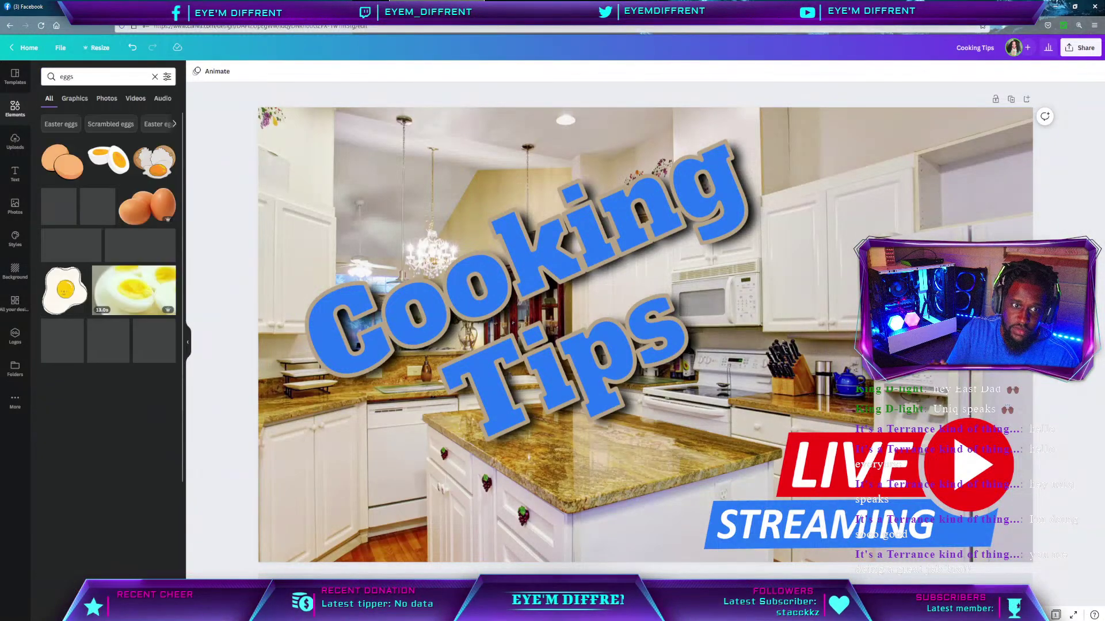
click(154, 168)
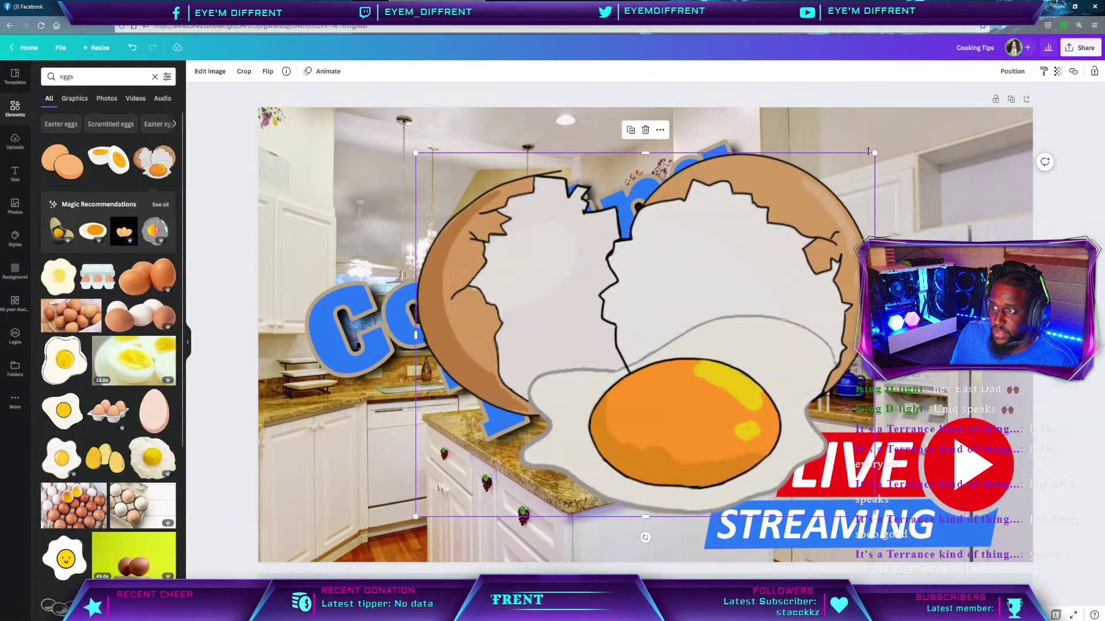
drag(874, 153, 599, 371)
drag(562, 429, 419, 453)
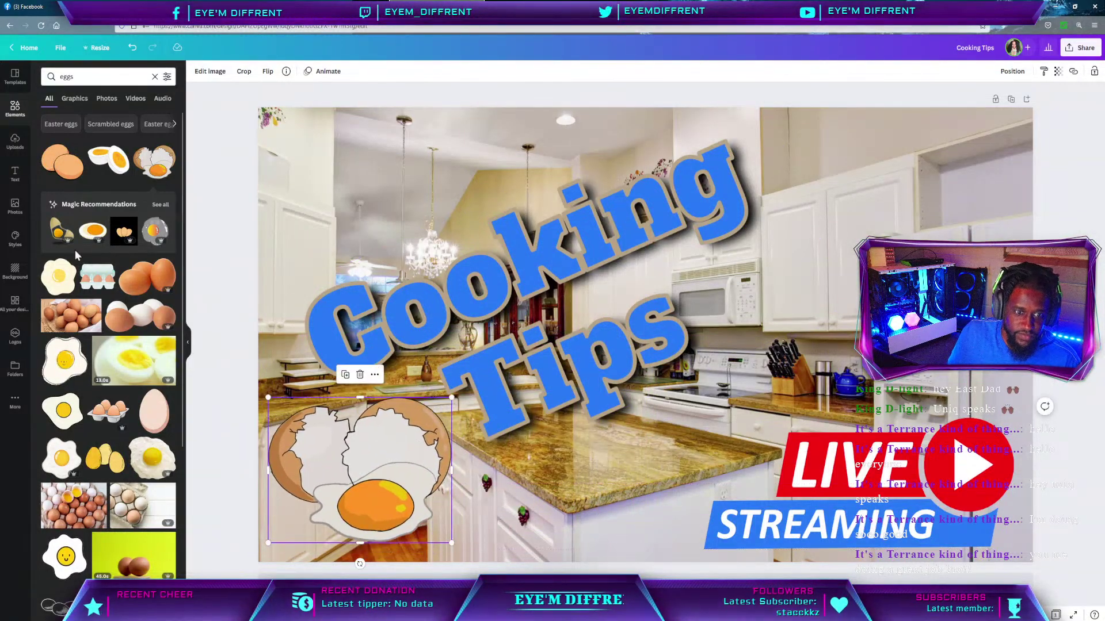
Look through the egg results, close that search, and browse the general element categories for another graphic.
scroll(133, 298, down, 8)
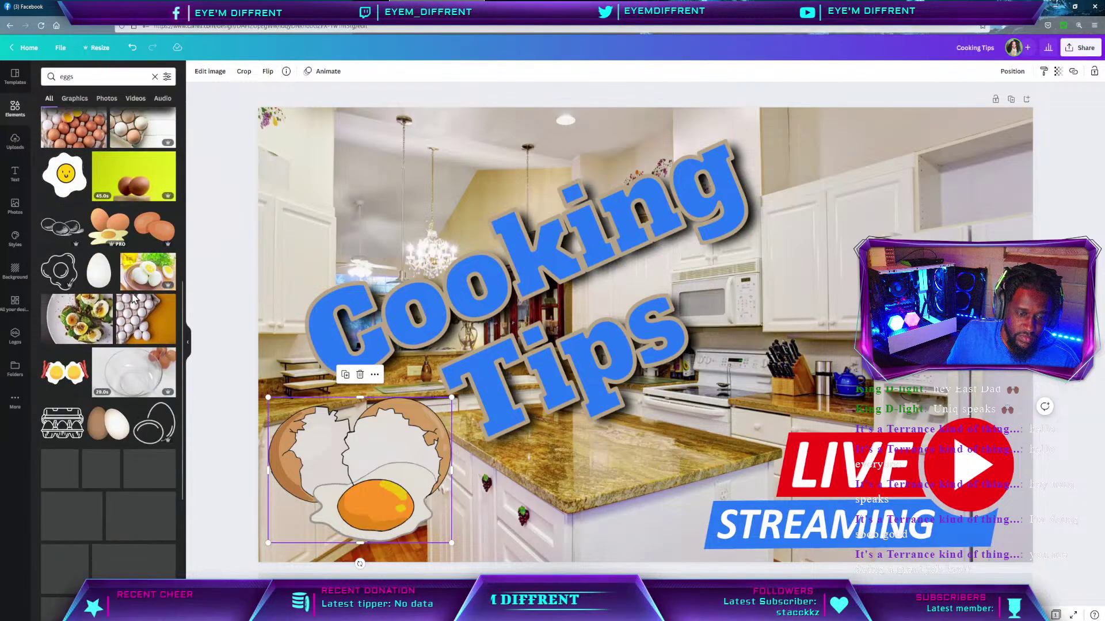
scroll(134, 298, up, 7)
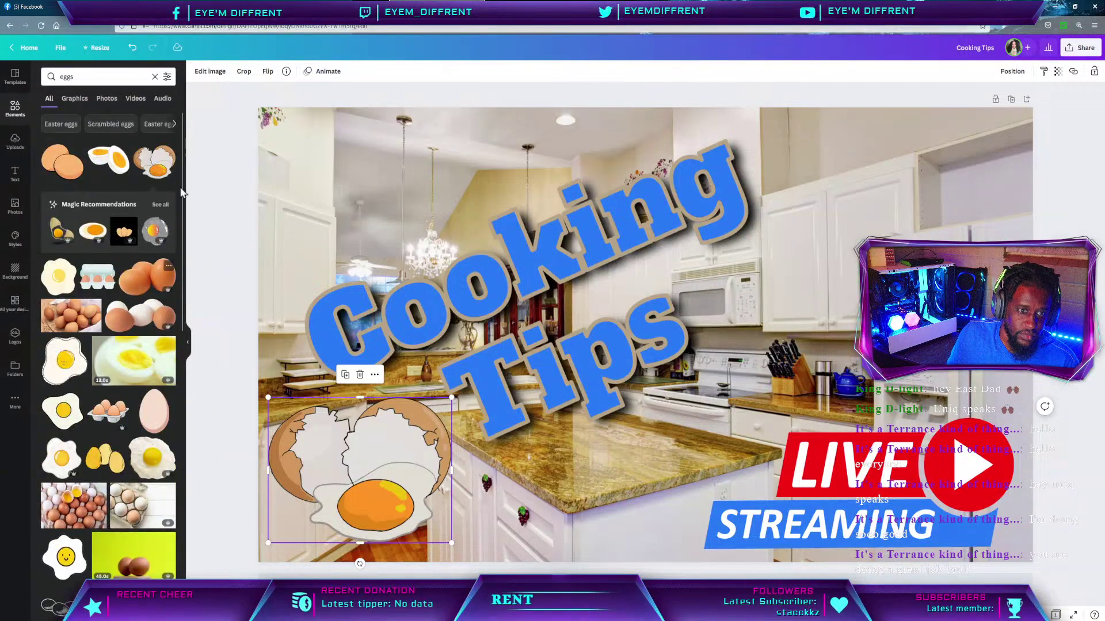
click(90, 76)
key(BackSpace)
key(BackSpace)
key(BackSpace)
key(BackSpace)
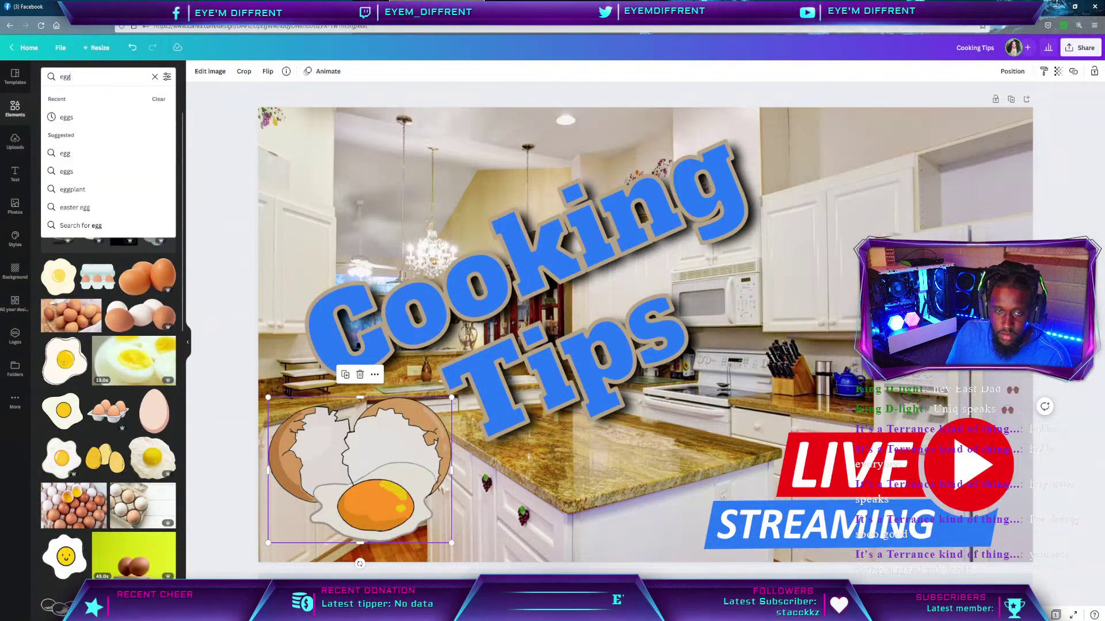
click(14, 115)
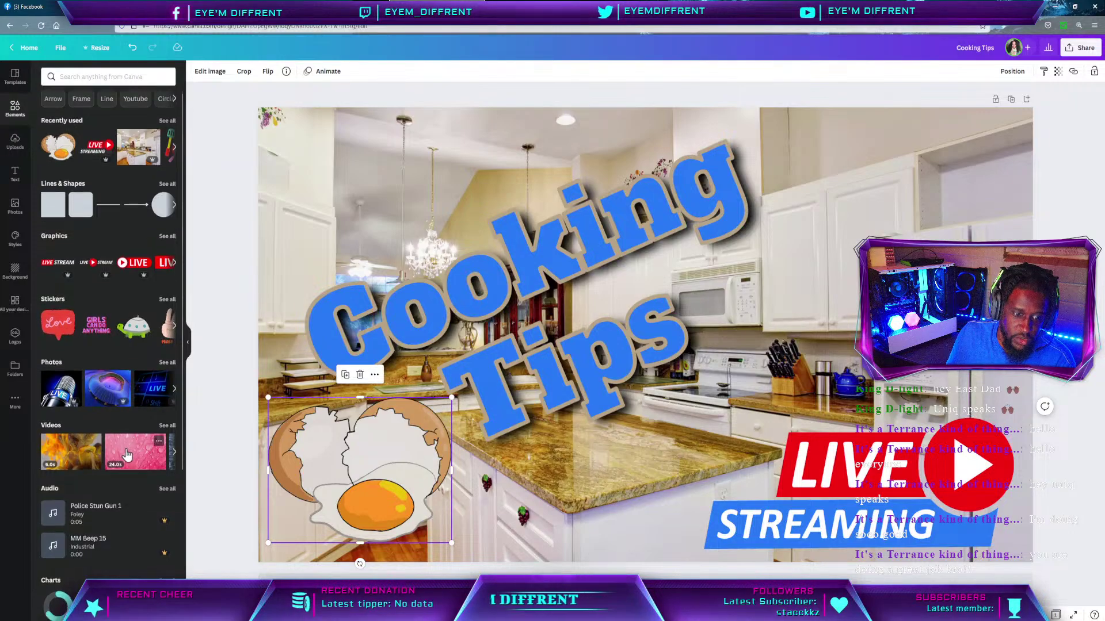
scroll(126, 449, down, 6)
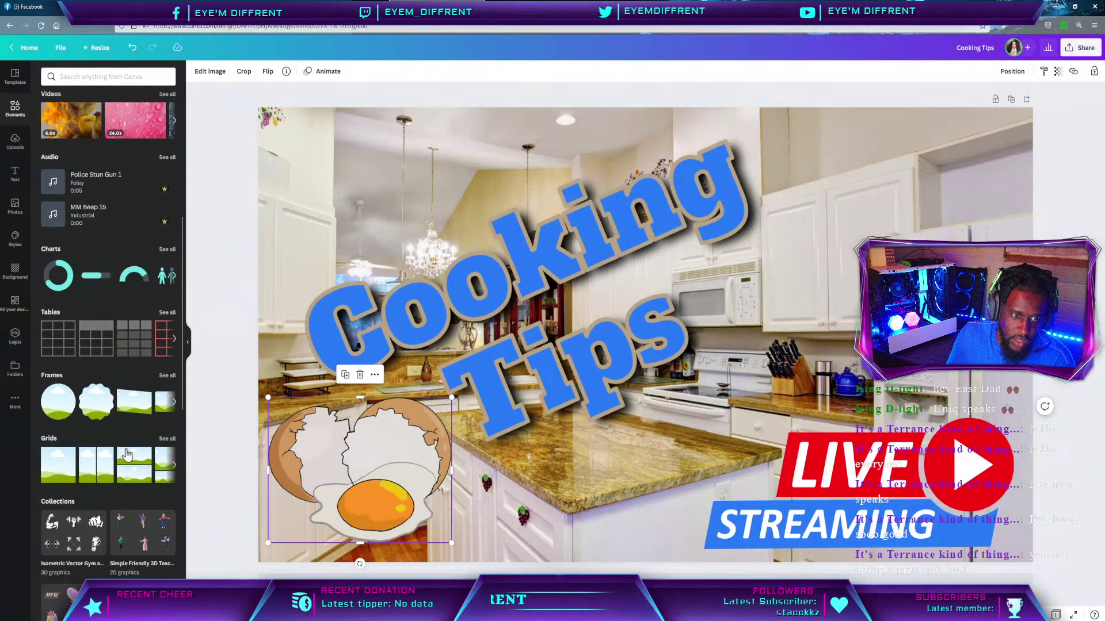
scroll(128, 454, down, 2)
scroll(128, 454, up, 5)
scroll(127, 455, up, 3)
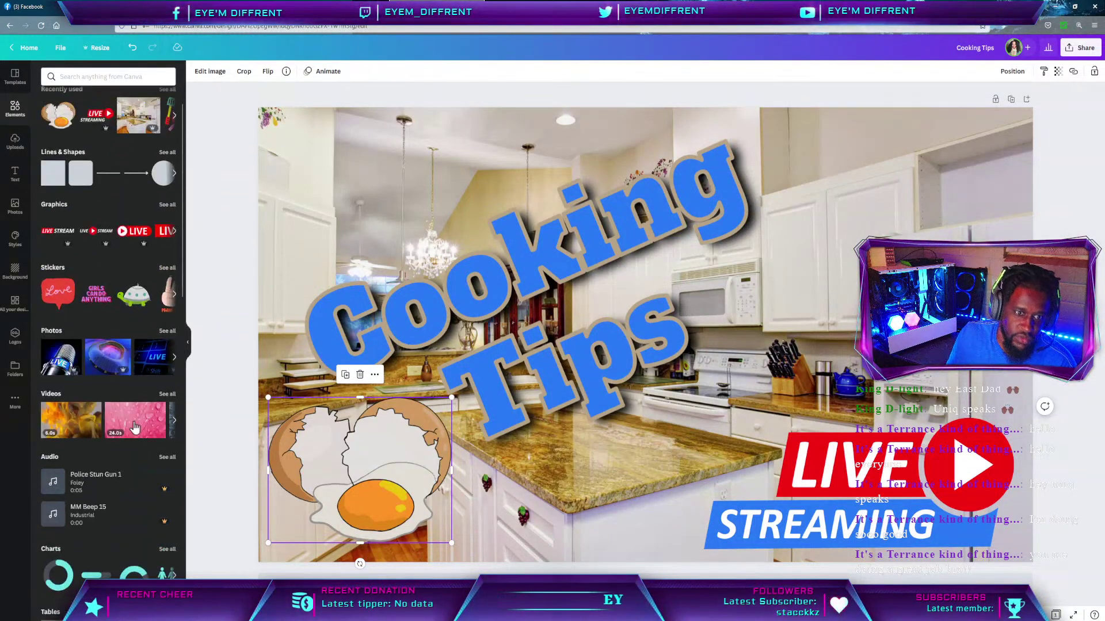
Search the elements for "stars".
click(109, 76)
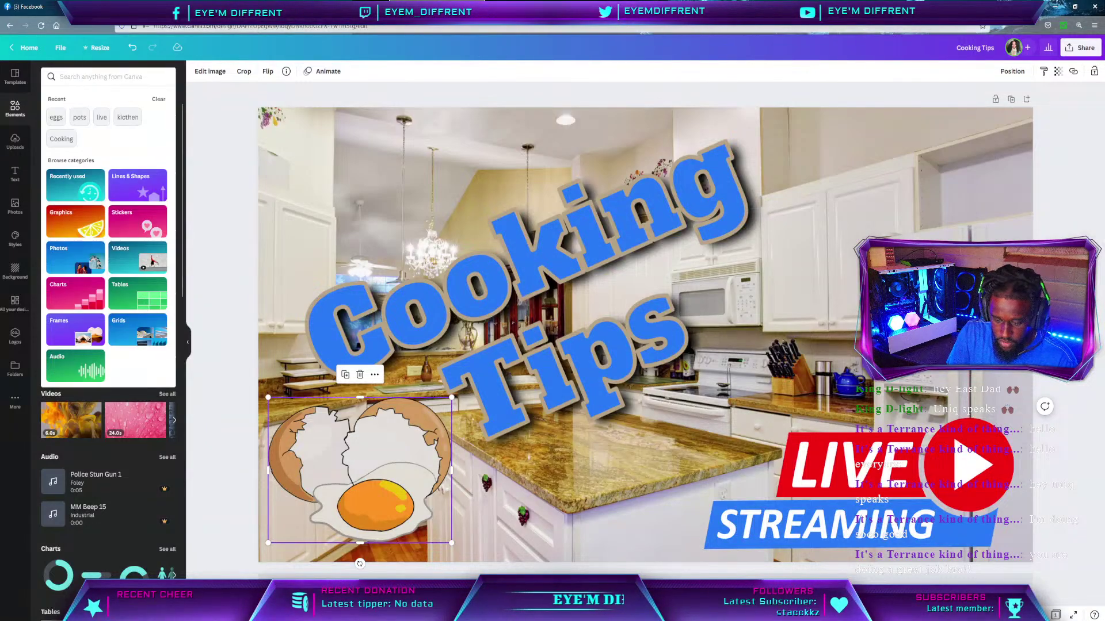
text(stars)
key(Return)
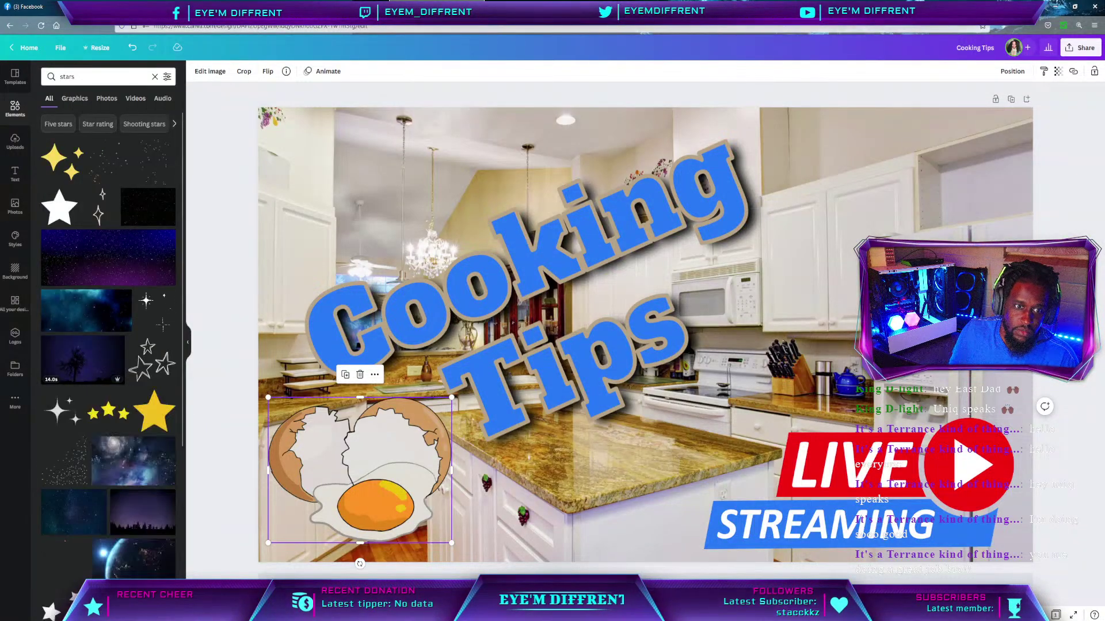
Try the scattered white dots star graphic over the "Cooking Tips" heading, tilted to match the text and enlarged.
click(155, 169)
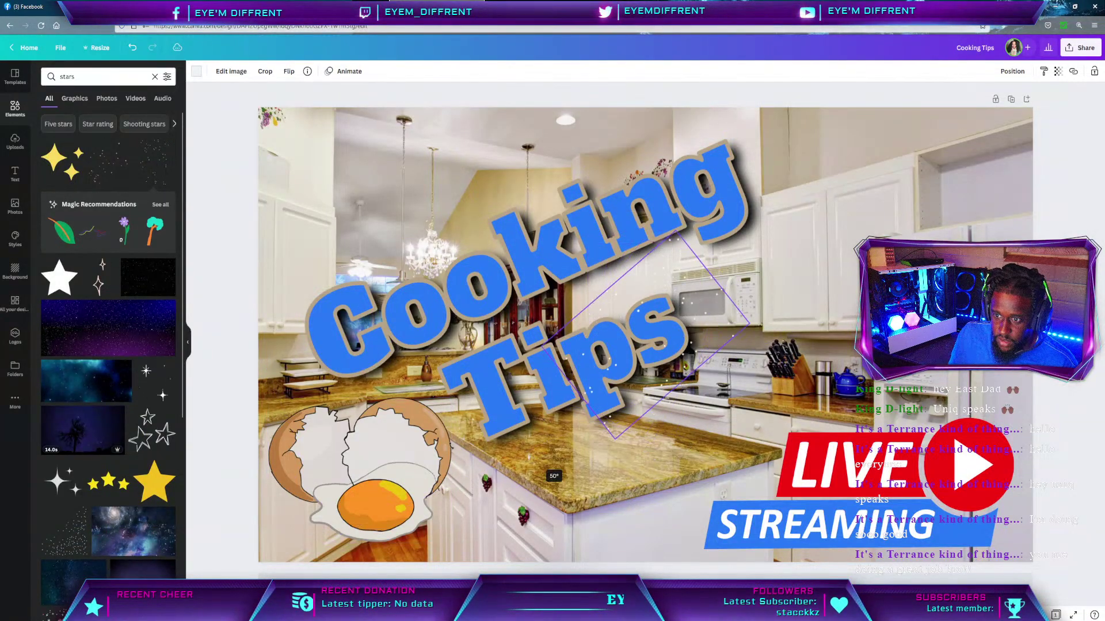
drag(645, 447, 543, 371)
drag(557, 325, 305, 299)
drag(482, 346, 762, 402)
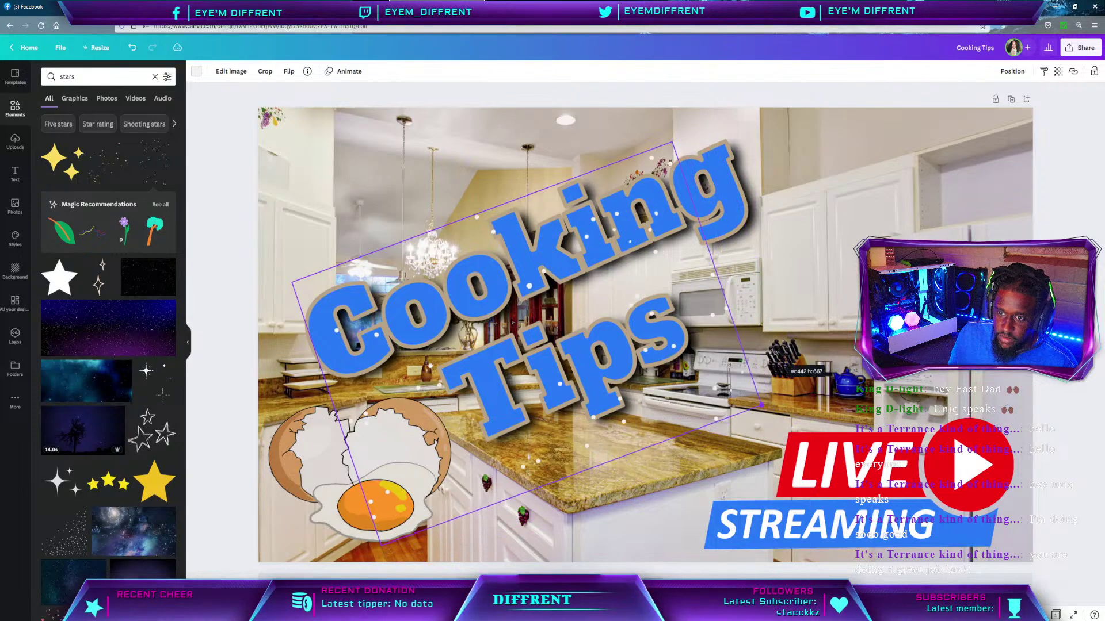
drag(569, 435, 591, 375)
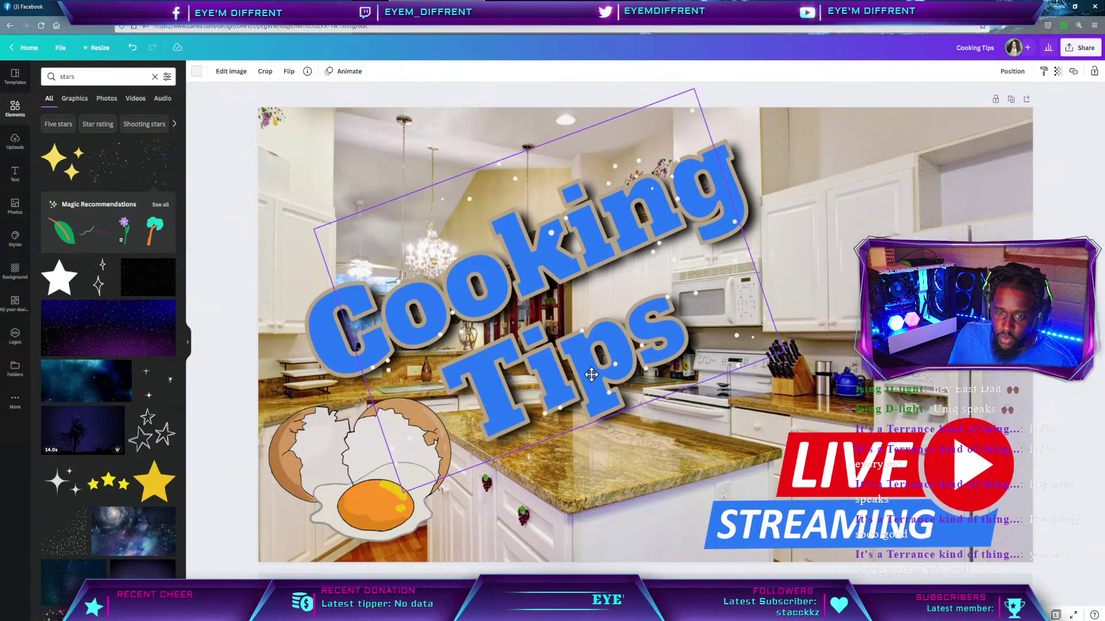
Replace the scattered dots with the white sparkling stars graphic from the star results, and move it over the heading.
scroll(172, 407, down, 3)
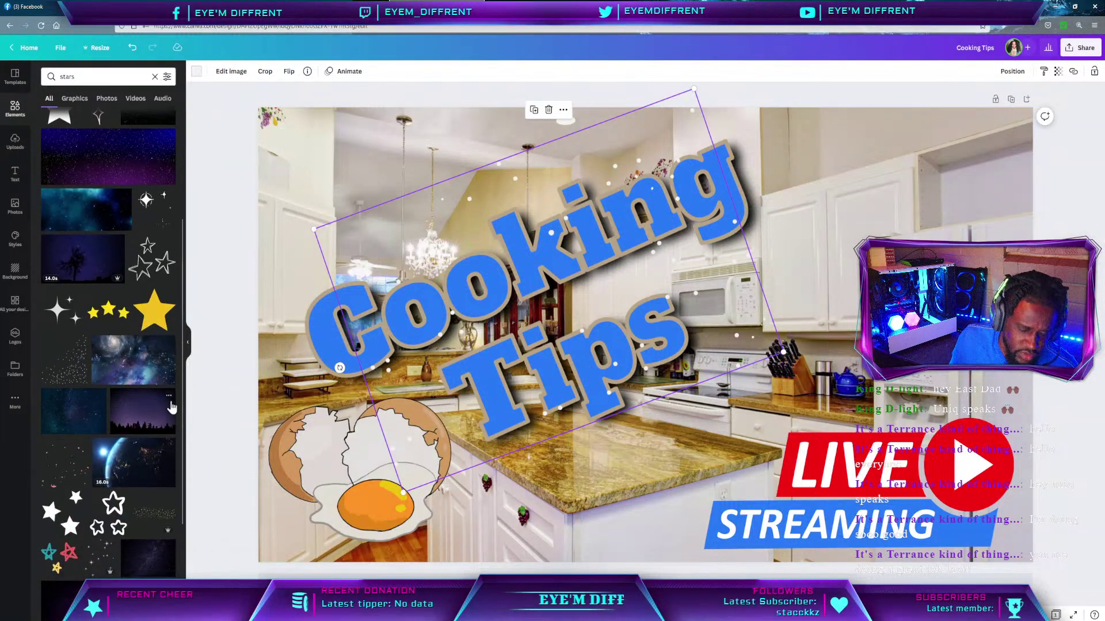
scroll(171, 408, down, 5)
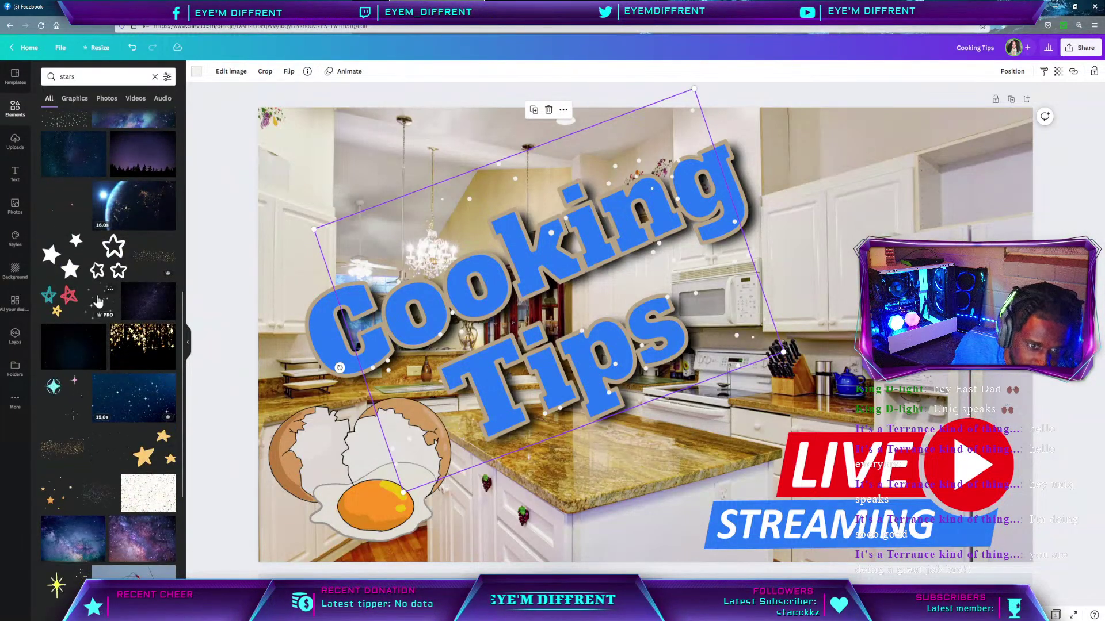
click(172, 407)
click(413, 335)
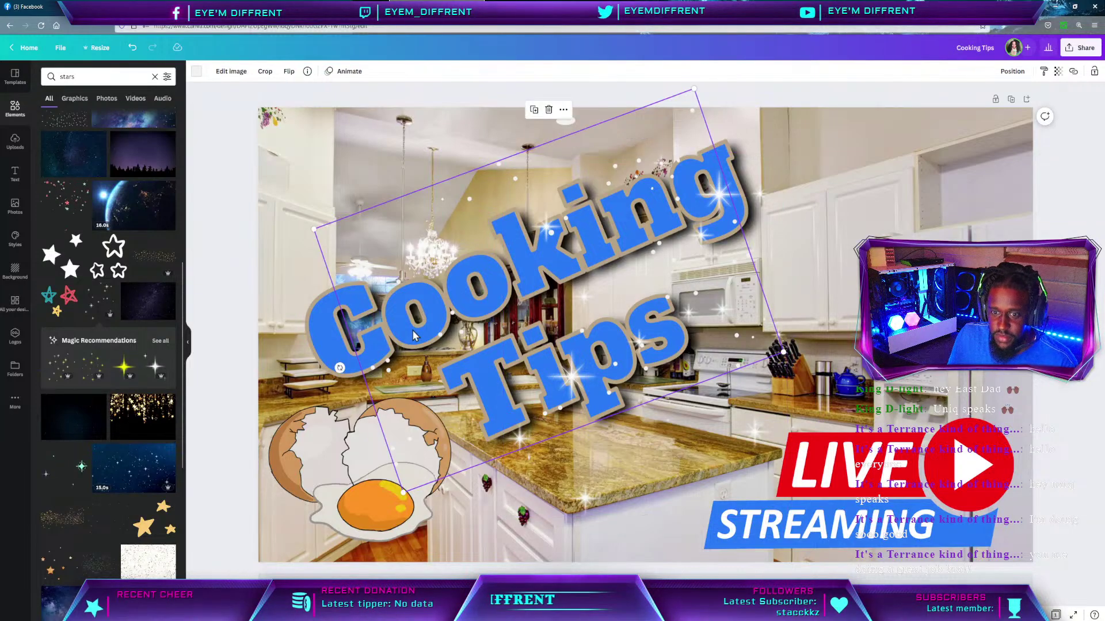
click(603, 335)
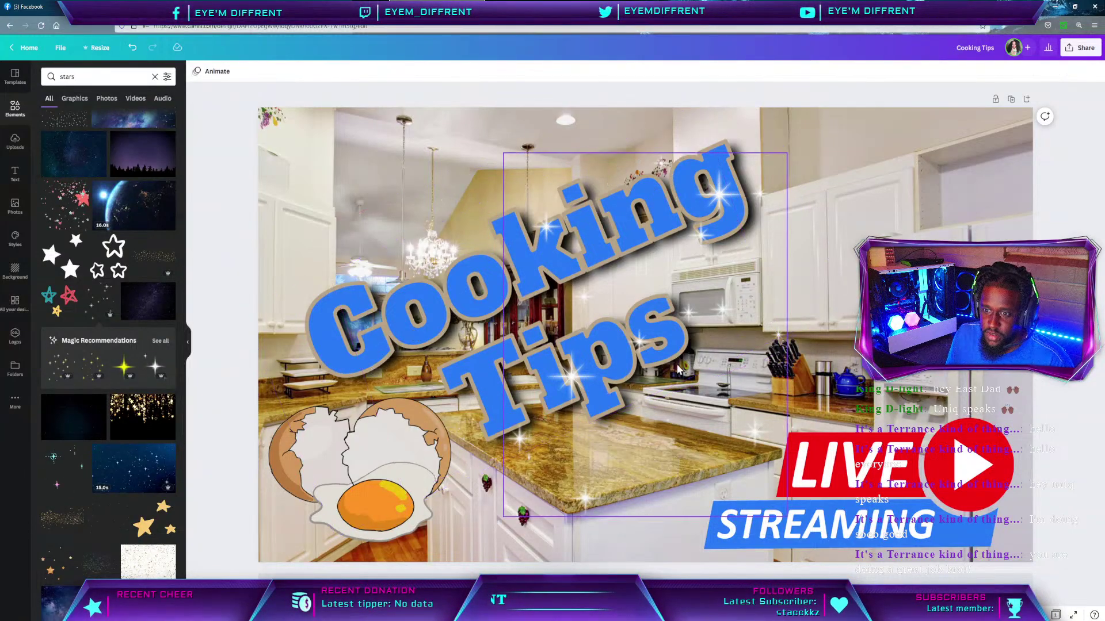
drag(603, 335, 601, 317)
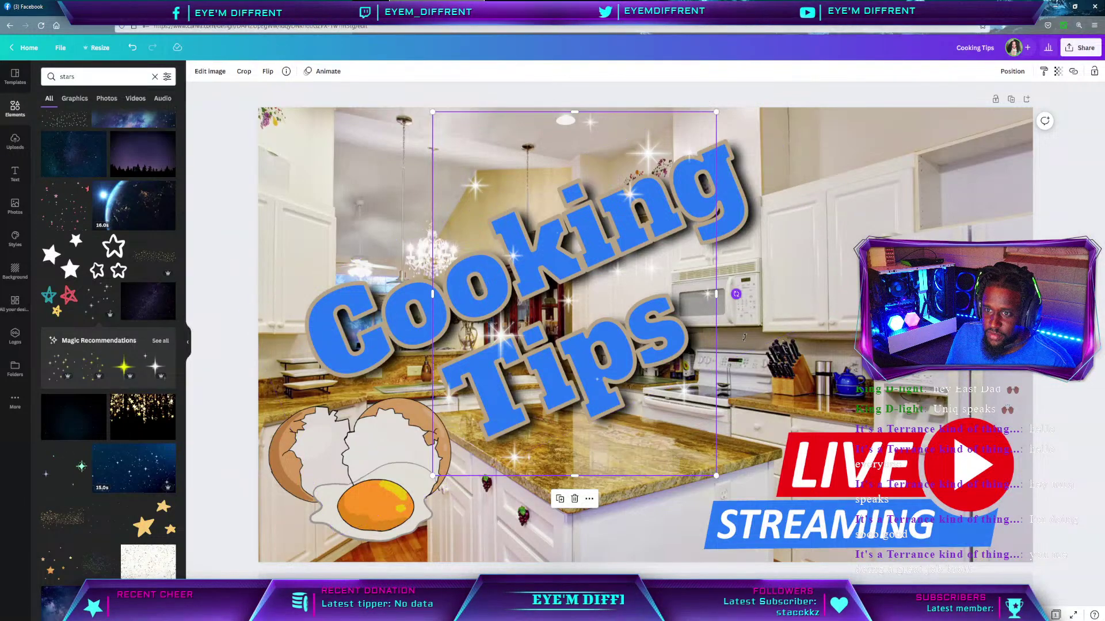
Rotate the sparkling stars graphic to match the heading's tilt, enlarge it, and center it over the "Cooking Tips" text.
drag(736, 294, 742, 402)
mouse_move(650, 444)
mouse_down()
mouse_move(625, 458)
mouse_move(650, 453)
mouse_up()
drag(563, 290, 529, 294)
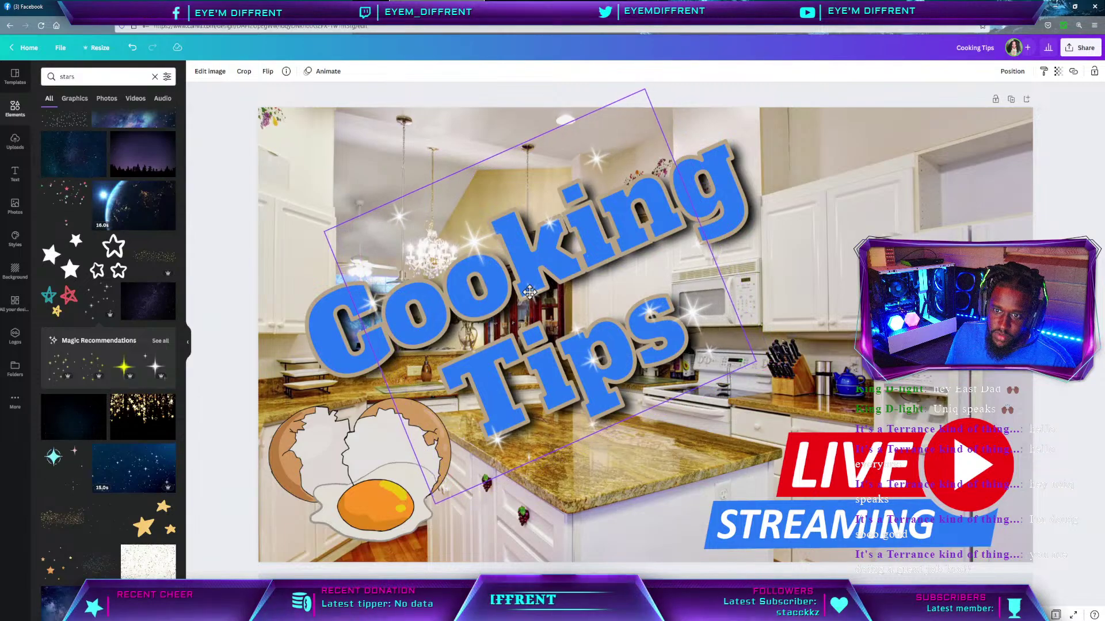
drag(757, 362, 869, 397)
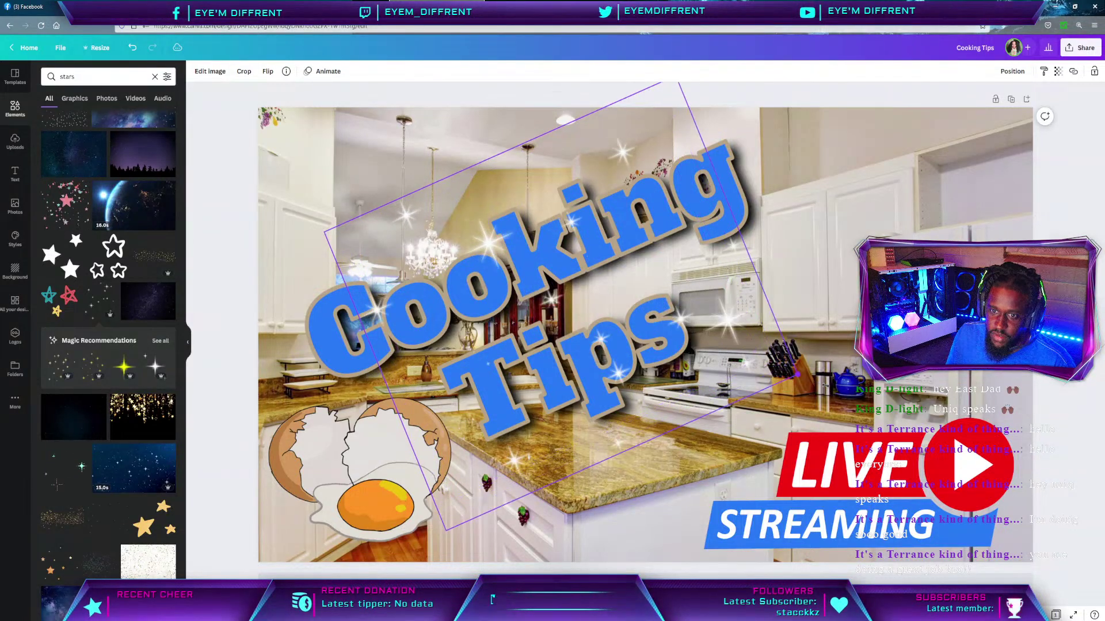
drag(594, 315, 558, 303)
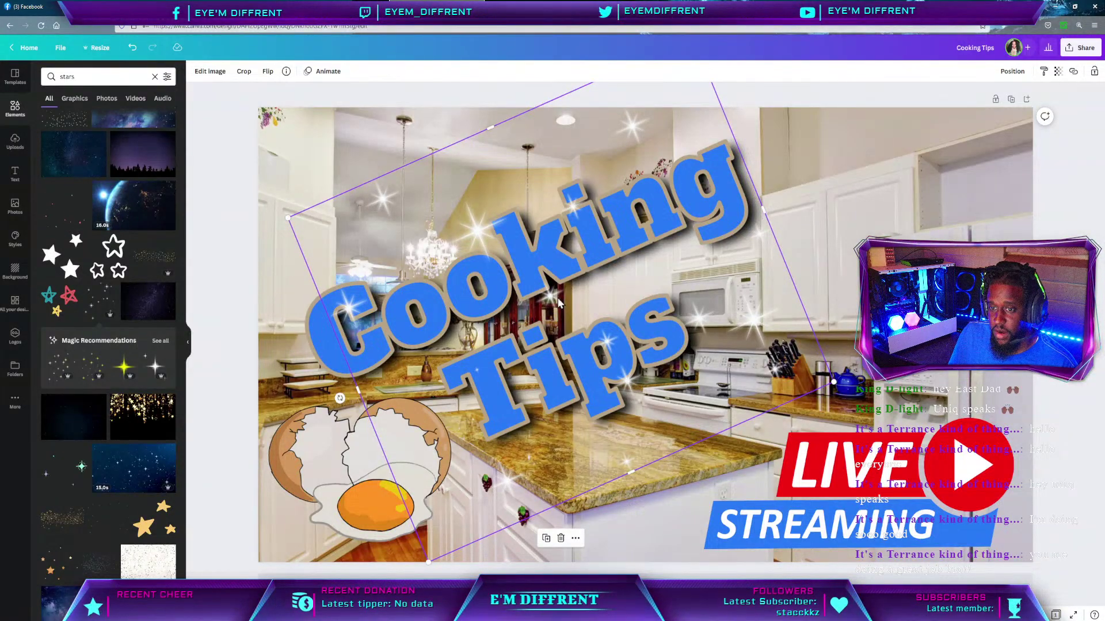
Send the sparkling stars graphic to the back so that it sits behind the heading.
right_click(559, 303)
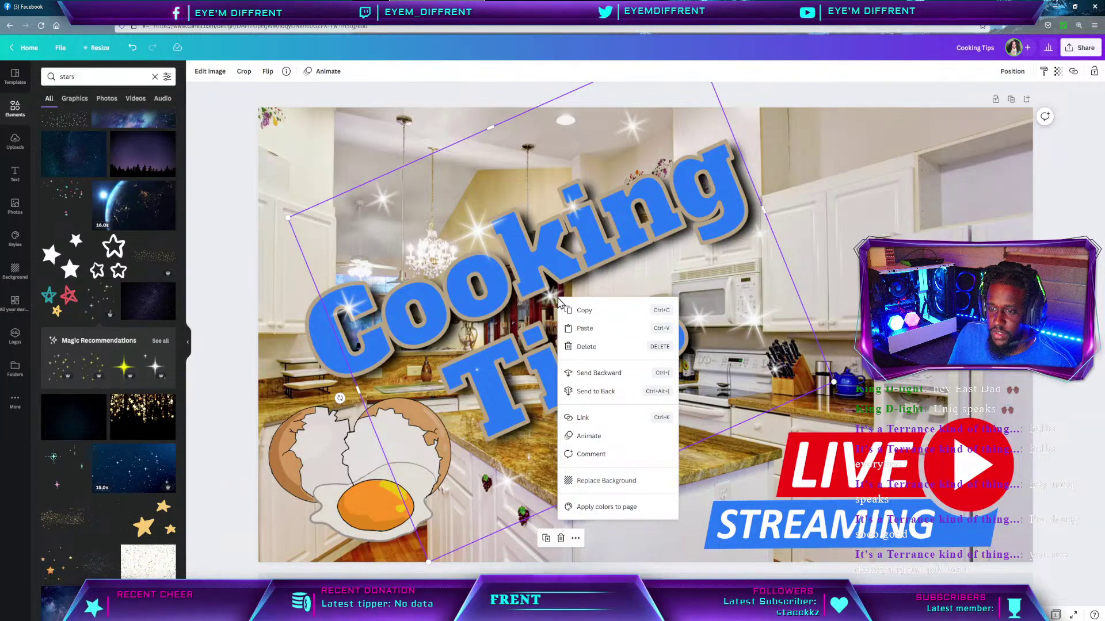
click(623, 398)
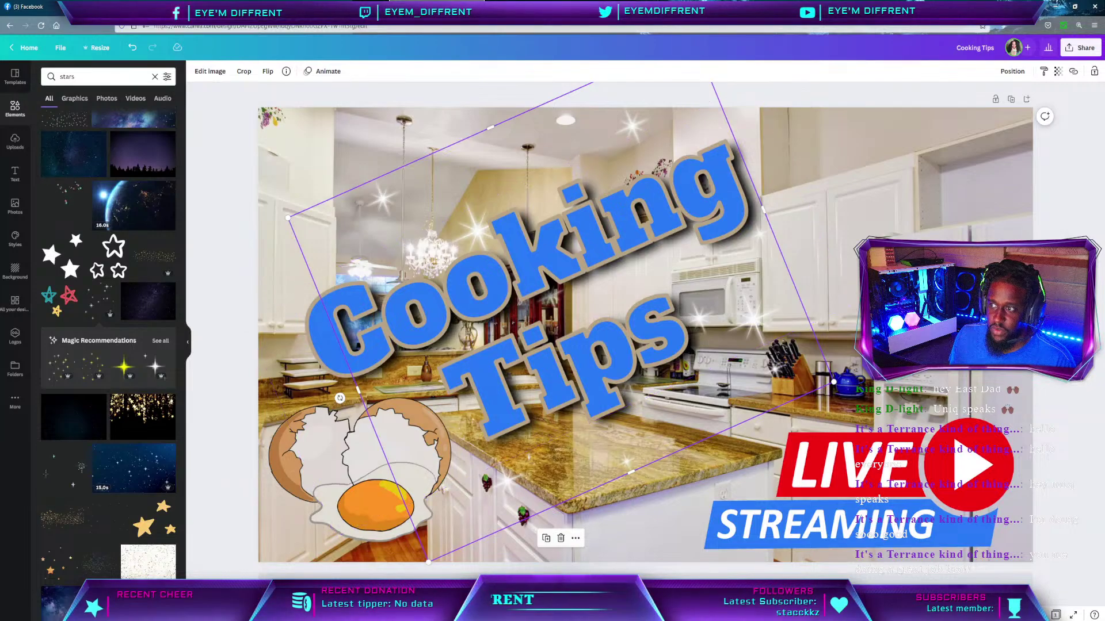
click(1047, 202)
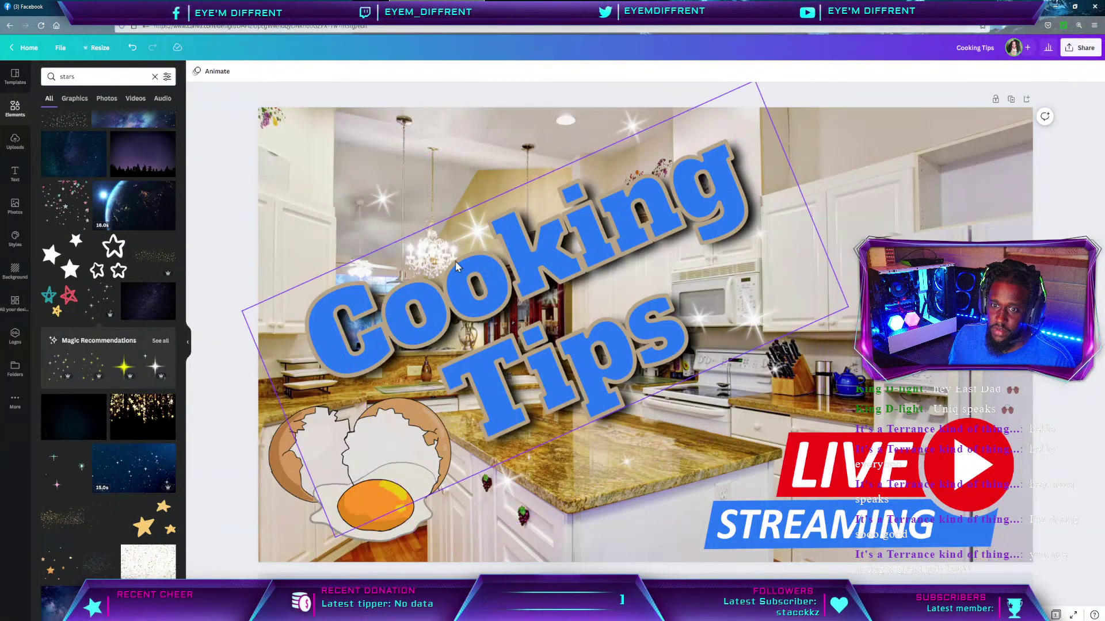
click(417, 180)
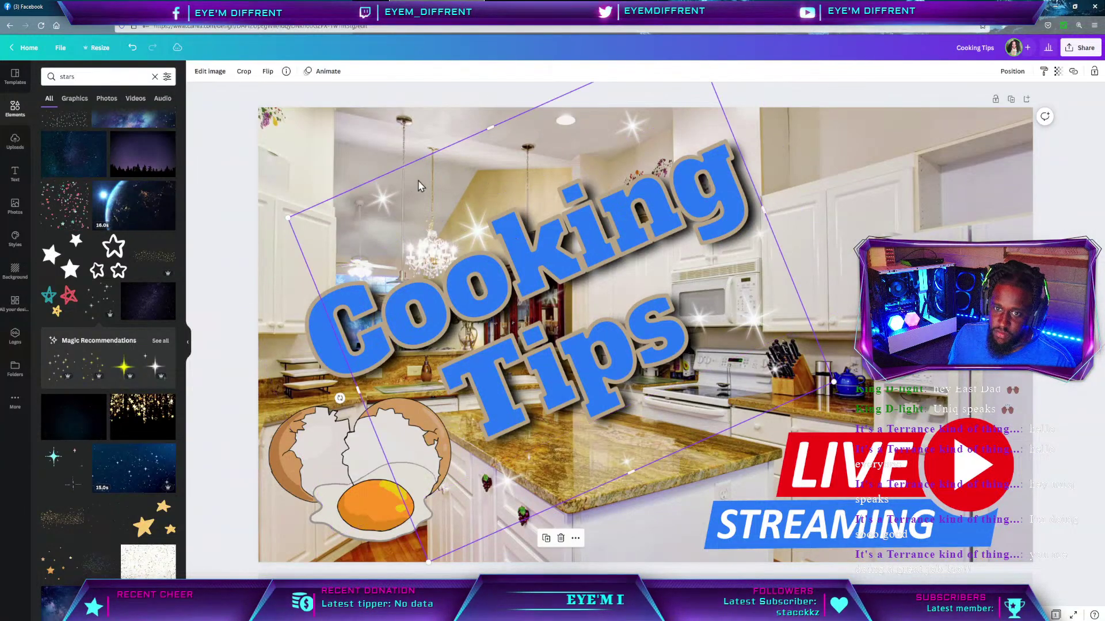
Bring the sparkling stars graphic forward step by step until it lies over the heading.
right_click(419, 182)
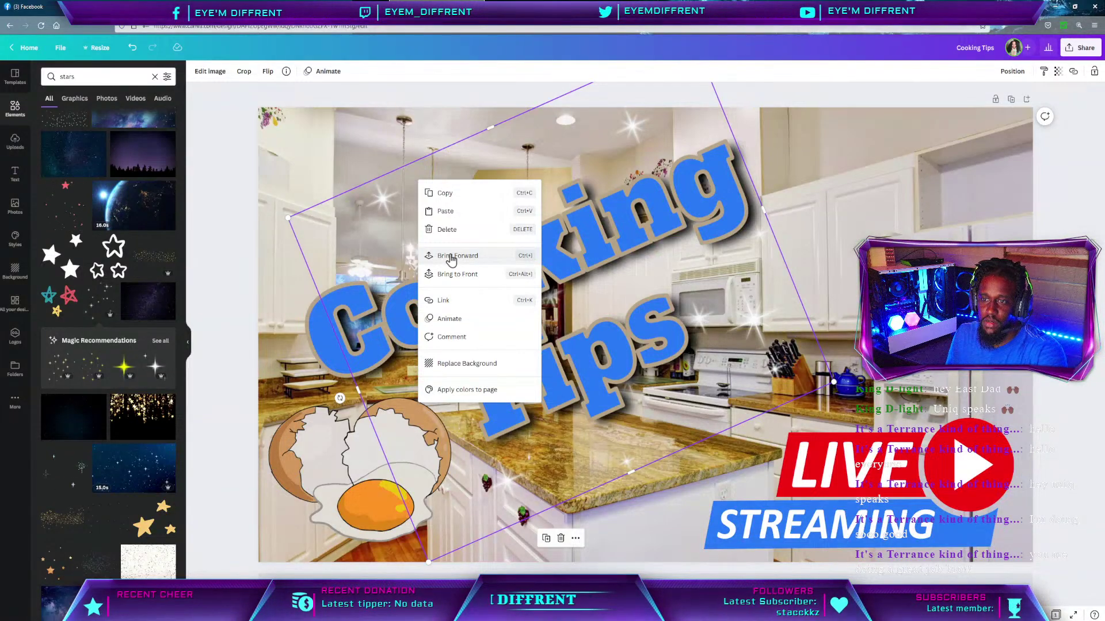
click(452, 257)
click(492, 256)
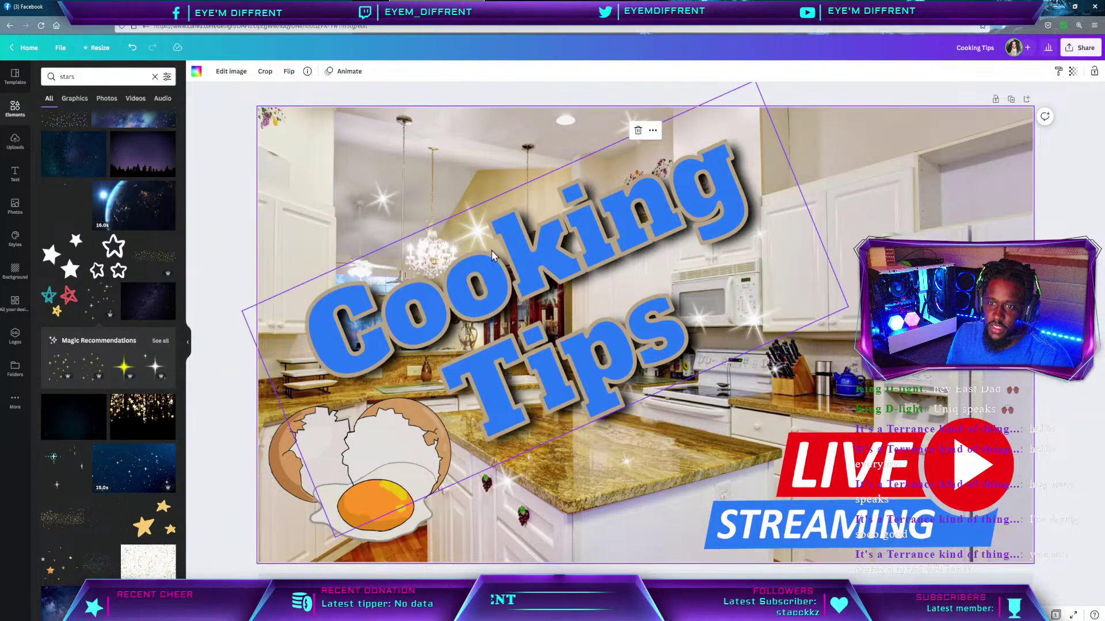
click(412, 194)
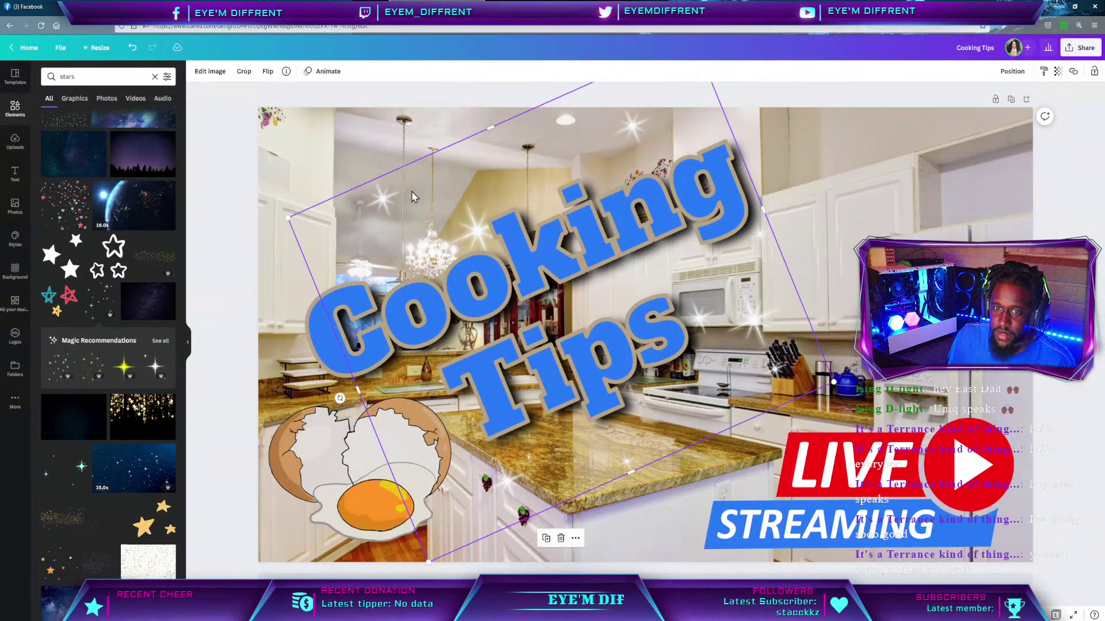
right_click(412, 193)
click(454, 266)
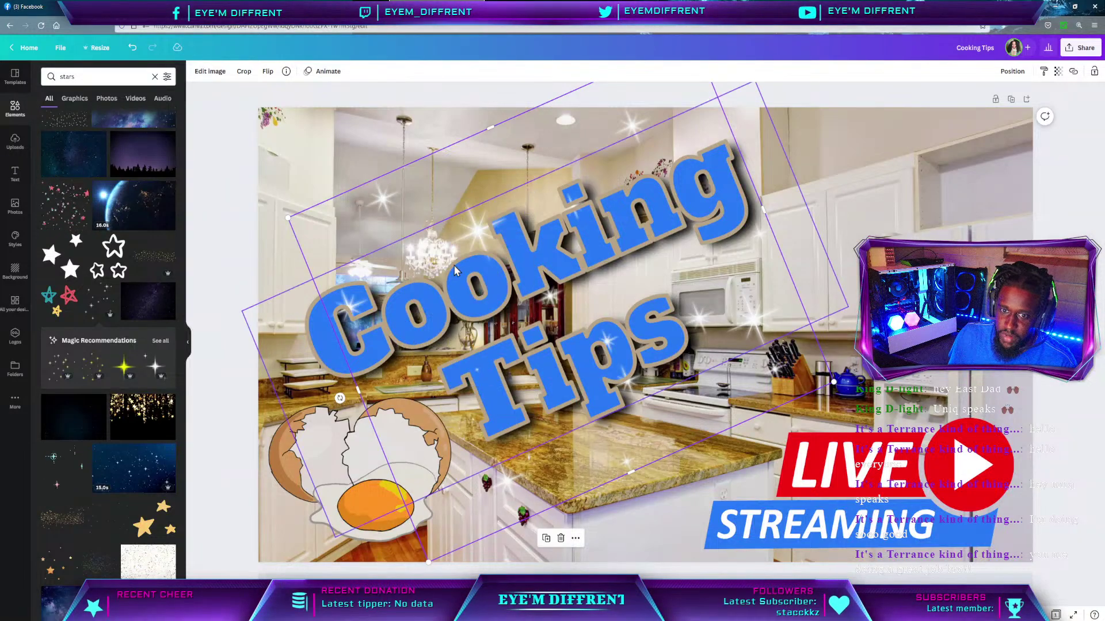
click(464, 237)
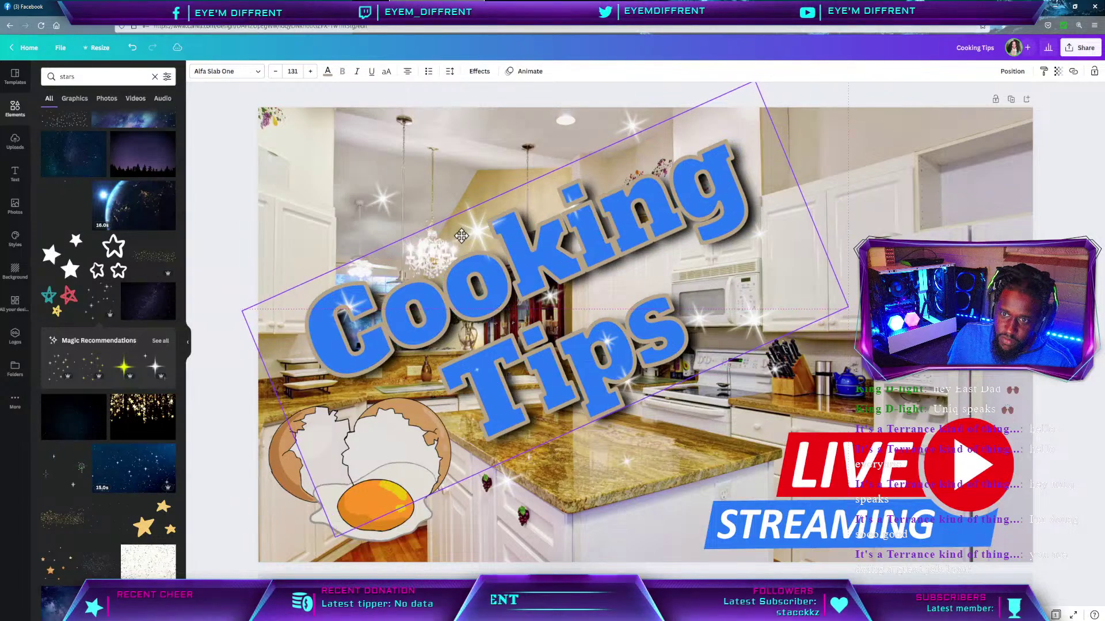
click(401, 196)
double_click(401, 196)
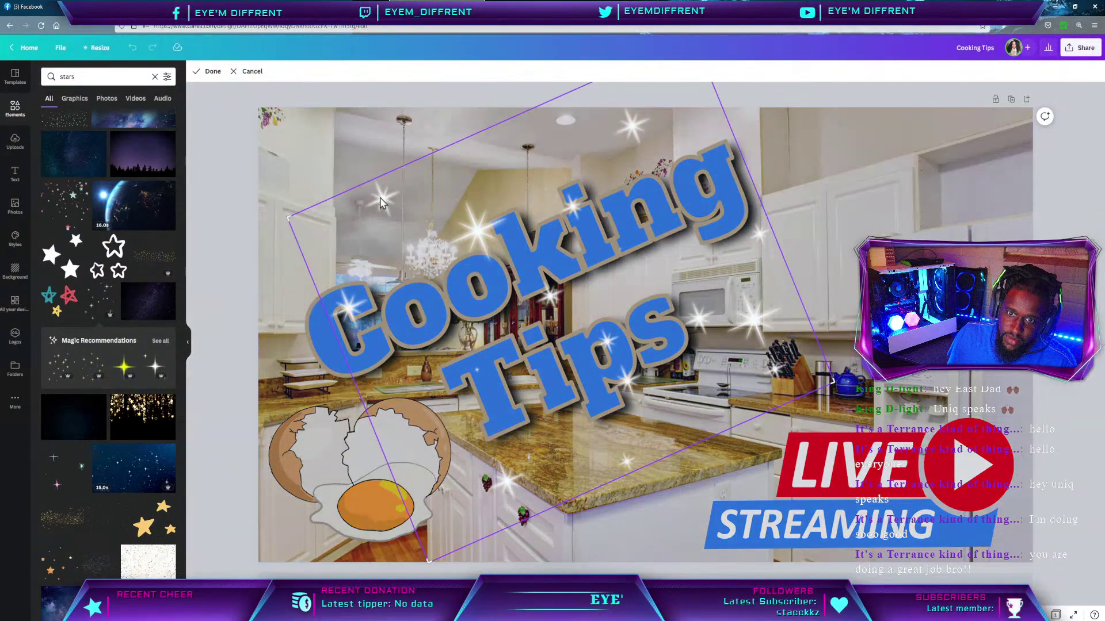
click(255, 200)
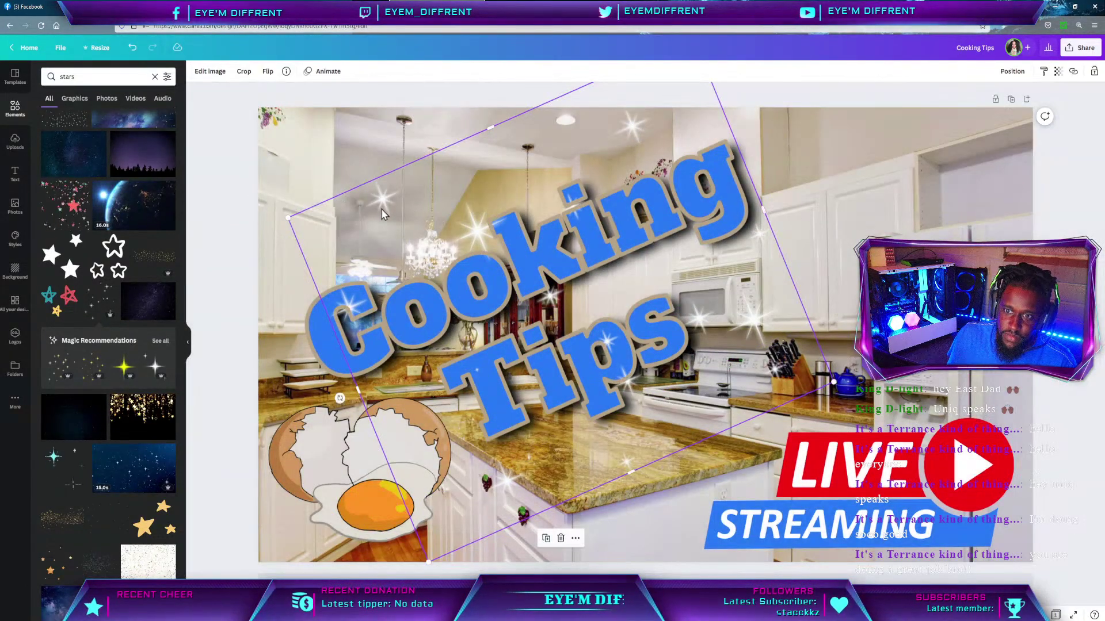
Bring the sparkling stars graphic to the front, and adjust its position so the sparkles spread across the heading.
drag(379, 206, 407, 200)
right_click(406, 200)
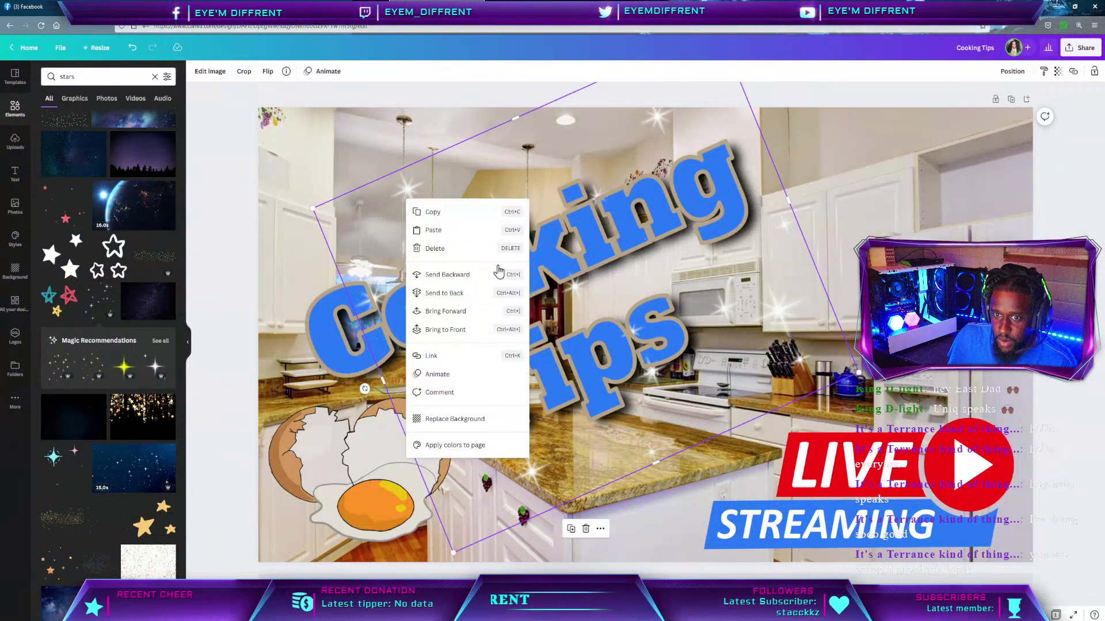
click(450, 339)
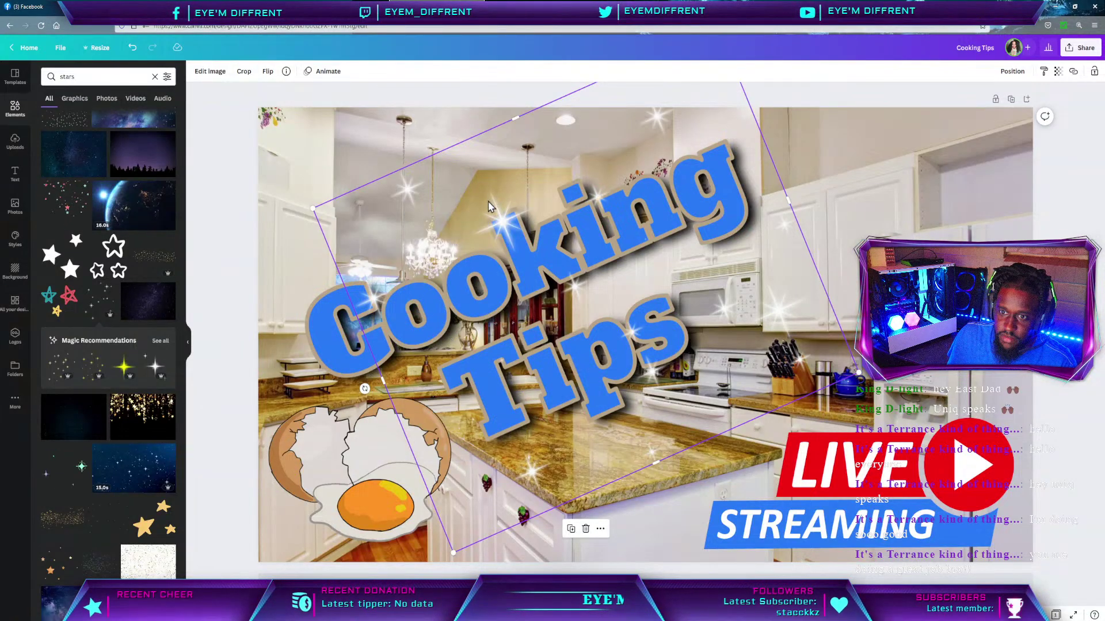
drag(488, 199, 461, 203)
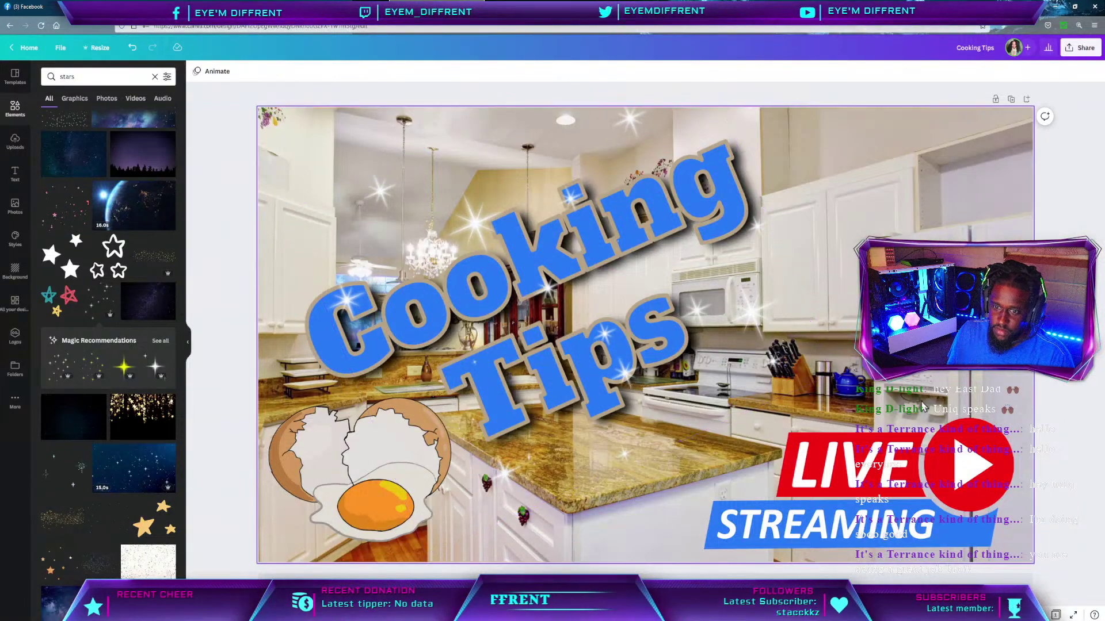
Delete the cracked eggs graphic from the design and search the elements for "frying pan".
click(358, 459)
key(Delete)
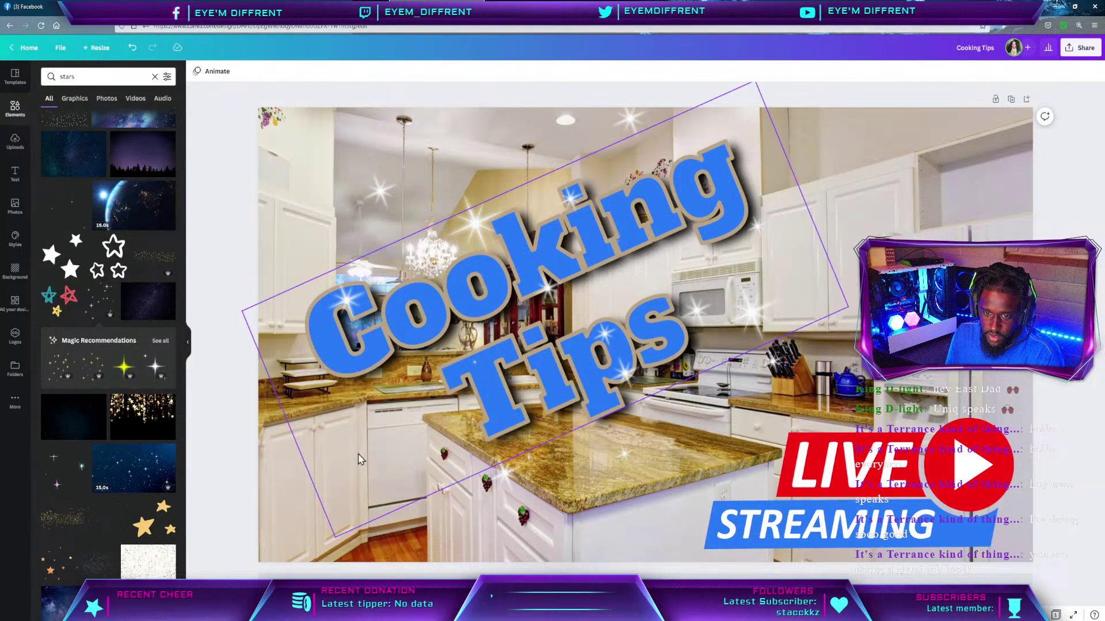
click(88, 79)
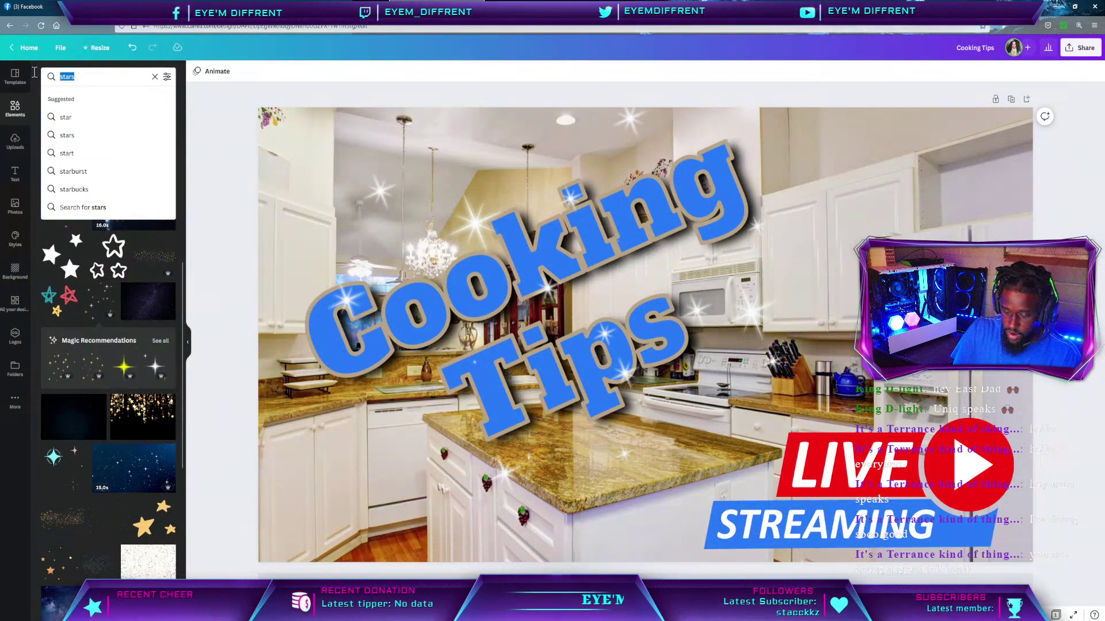
text(fry)
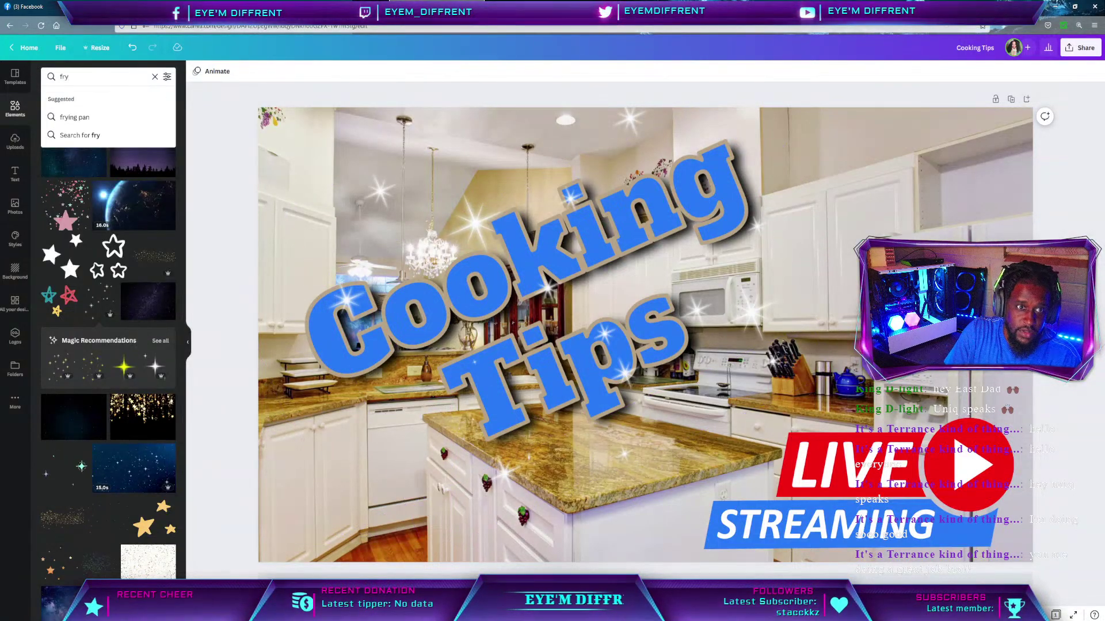
text(ing pan)
key(Return)
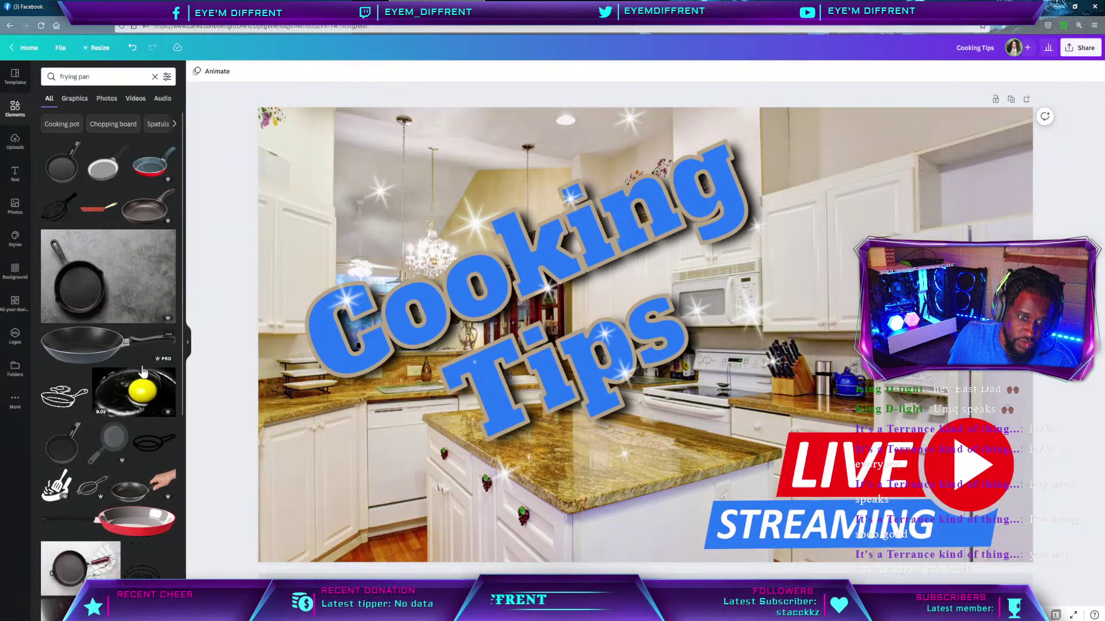
Find the red frying pan with the long black handle among the results and add it to the design.
scroll(138, 322, down, 3)
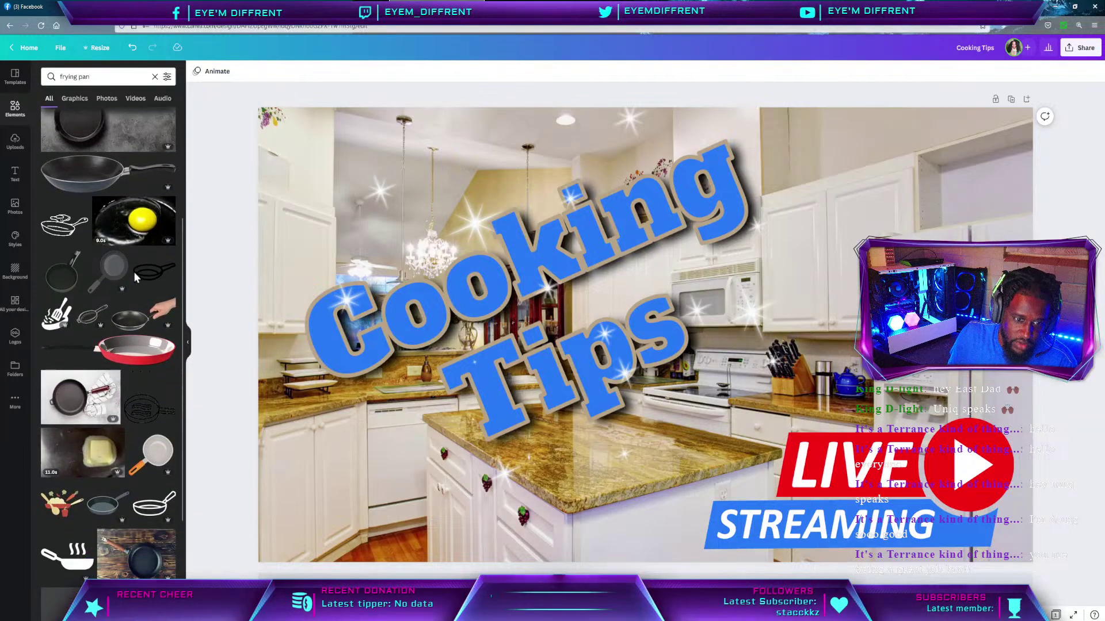
scroll(104, 355, down, 4)
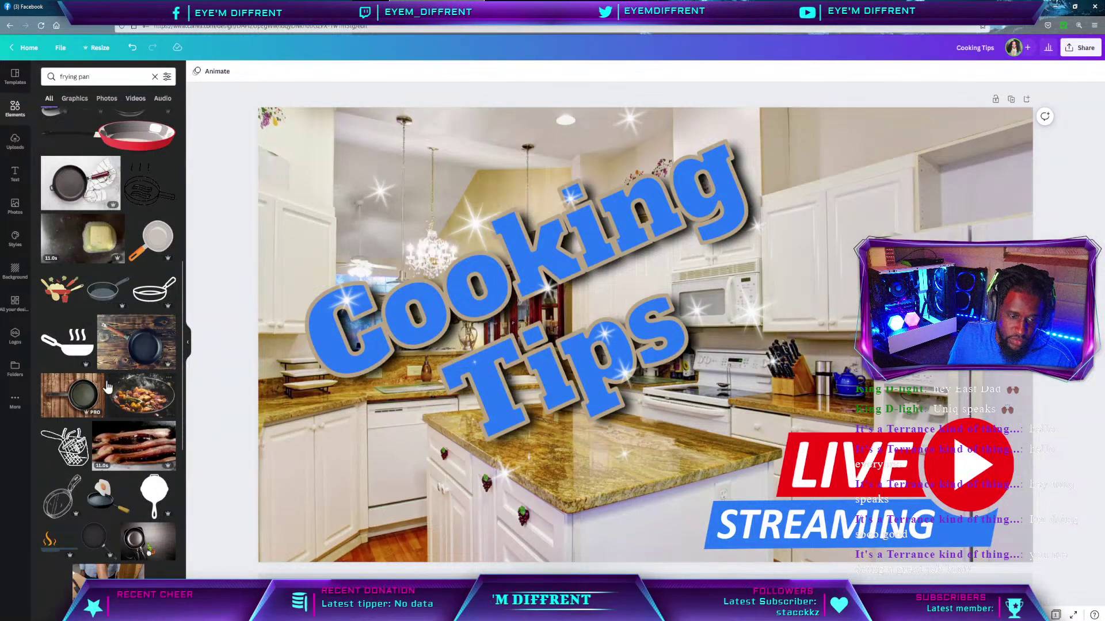
scroll(114, 386, down, 3)
scroll(114, 384, down, 1)
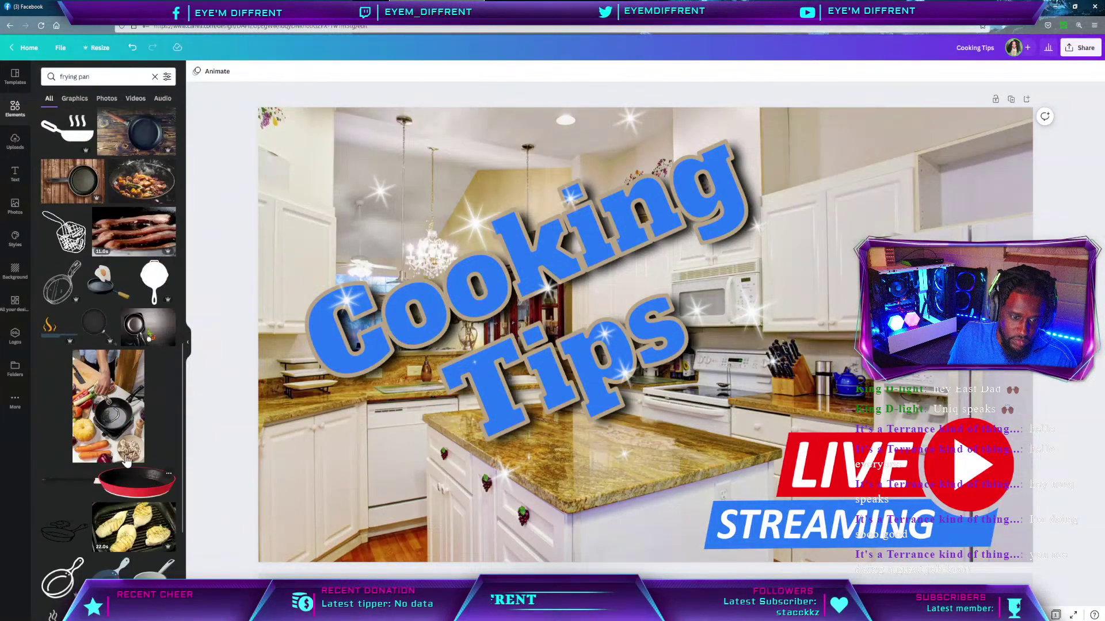
scroll(127, 480, down, 3)
scroll(127, 480, down, 1)
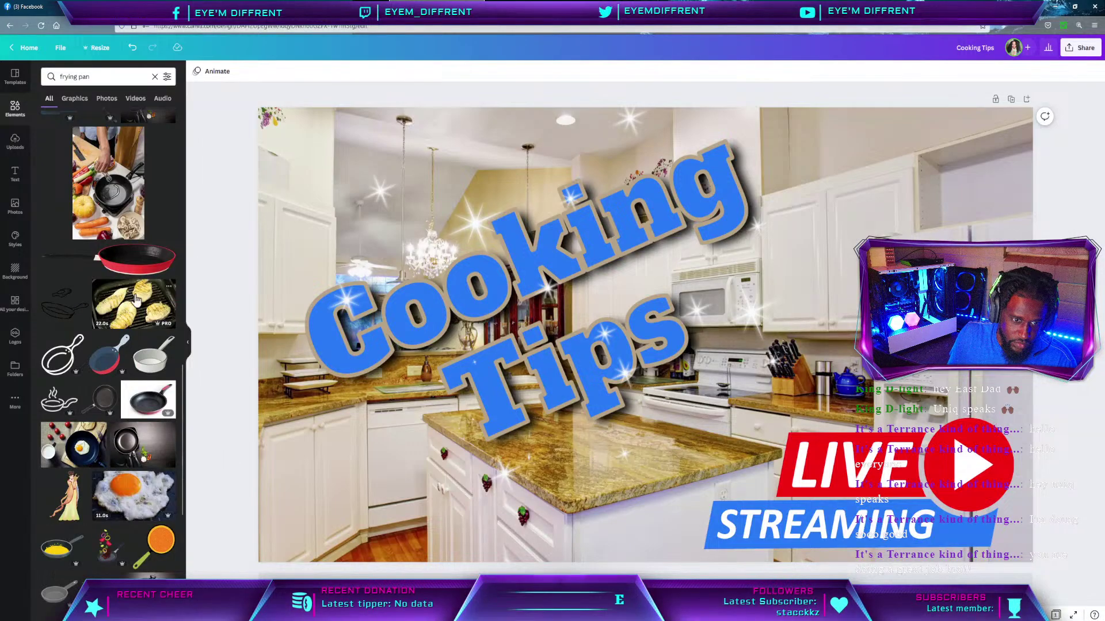
click(127, 261)
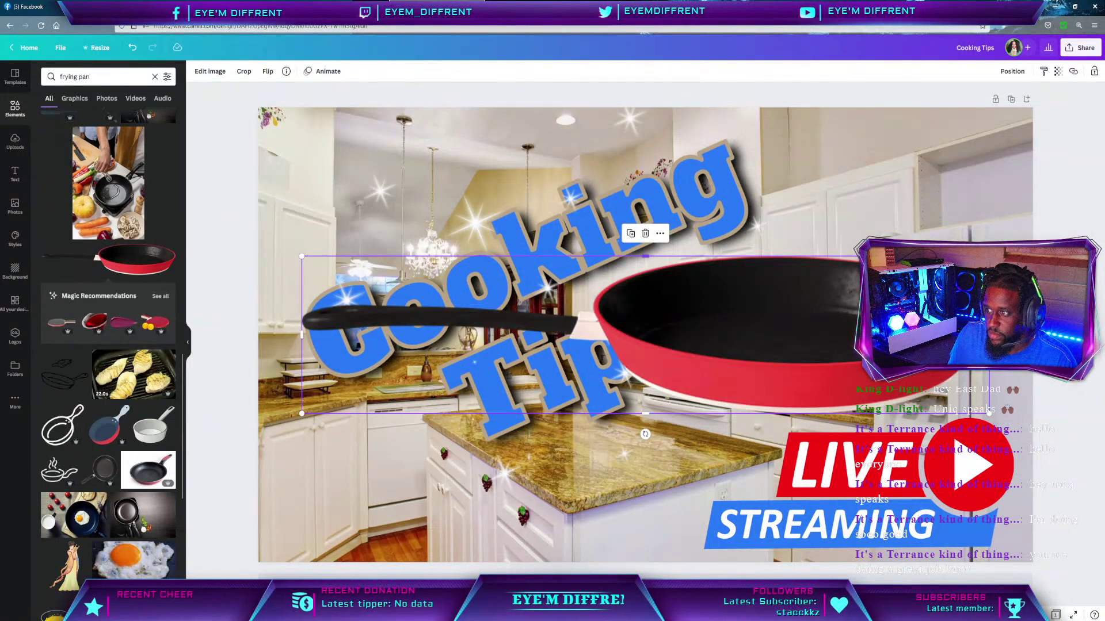
Shrink the red frying pan, tilt it with its handle raised, and place it below the heading beside the word "Tips".
drag(989, 256, 762, 388)
drag(597, 399, 524, 411)
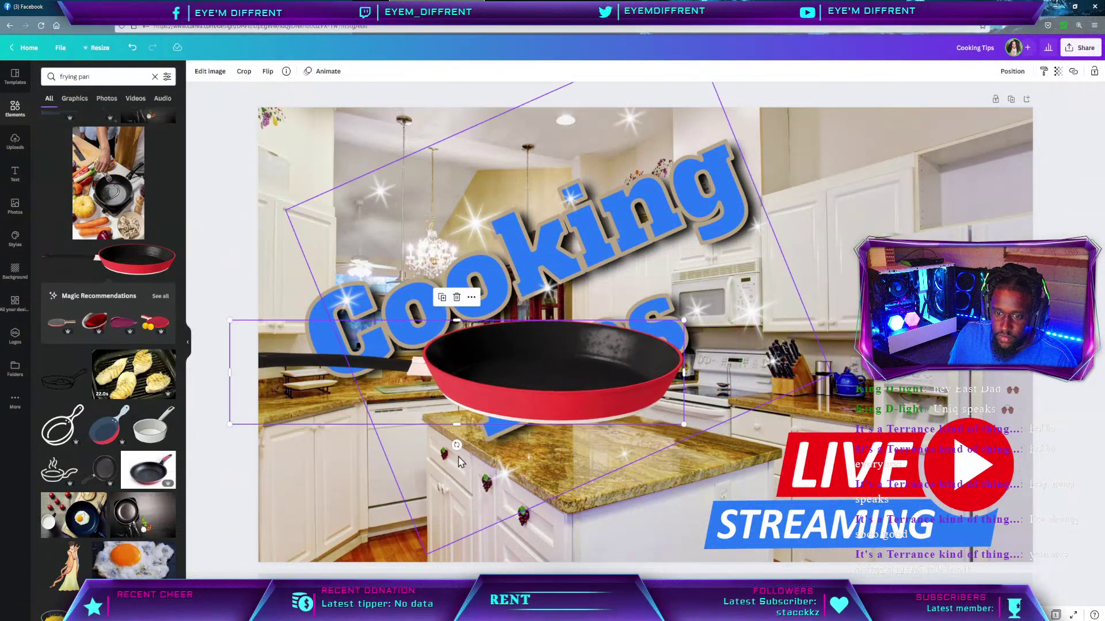
drag(456, 445, 540, 429)
drag(519, 439, 422, 454)
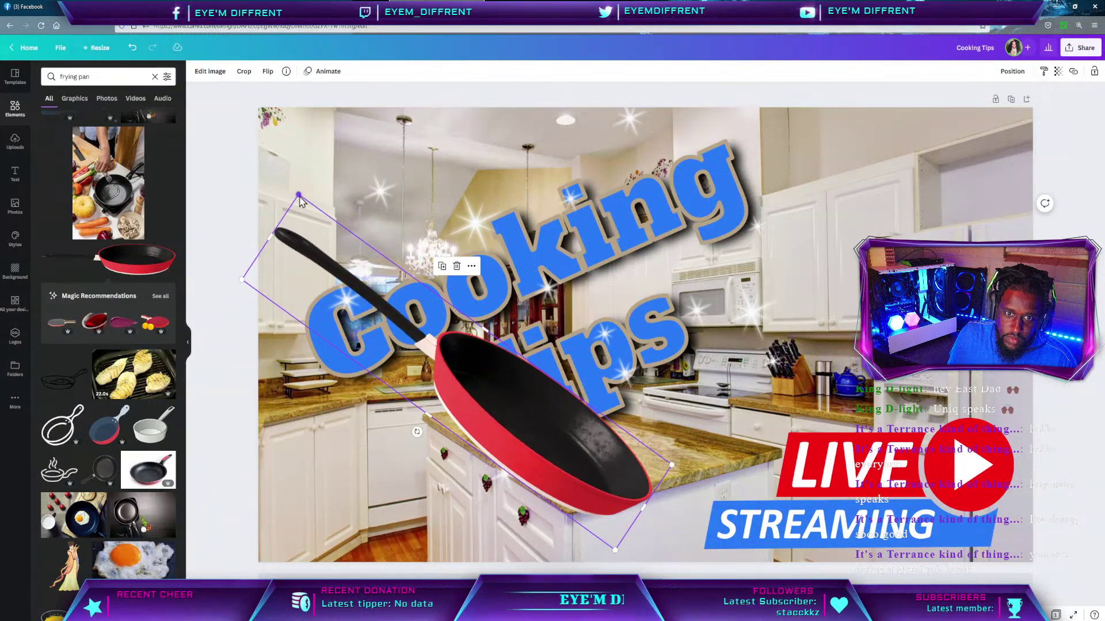
drag(299, 197, 464, 380)
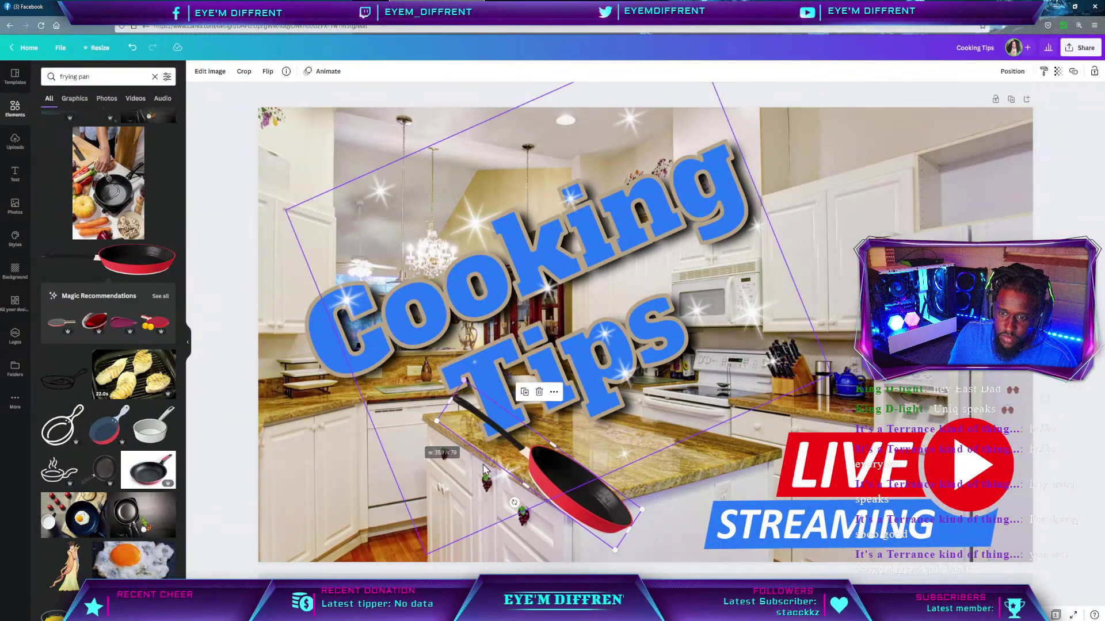
drag(552, 477, 355, 488)
drag(280, 379, 325, 411)
drag(403, 452, 411, 409)
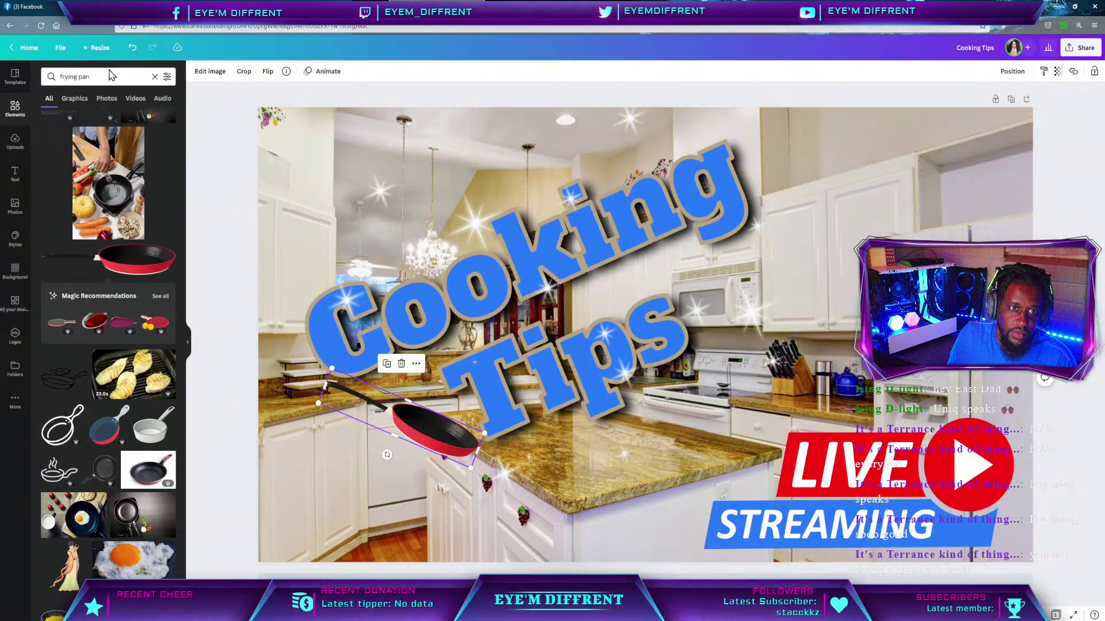
Search the elements for "stove".
click(69, 76)
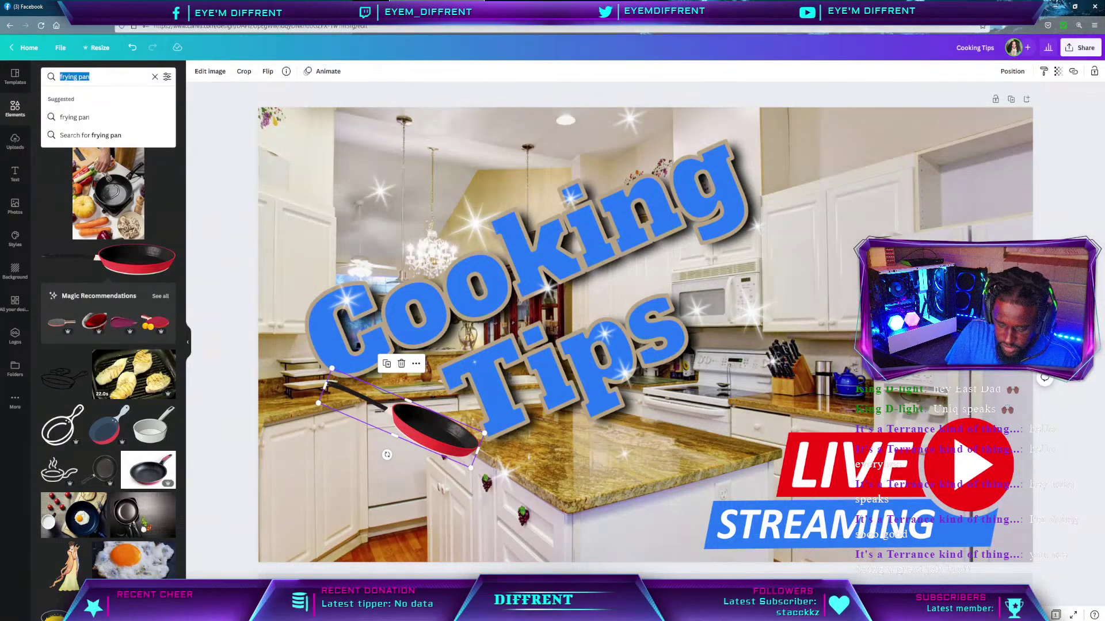
text(stove)
key(Return)
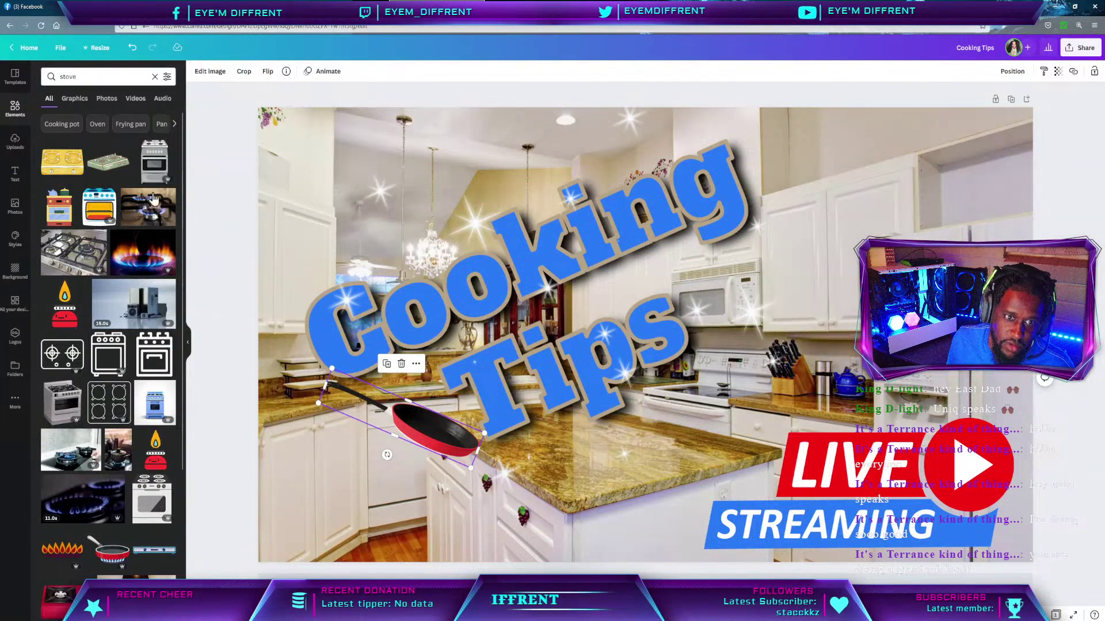
click(153, 357)
drag(663, 337, 862, 268)
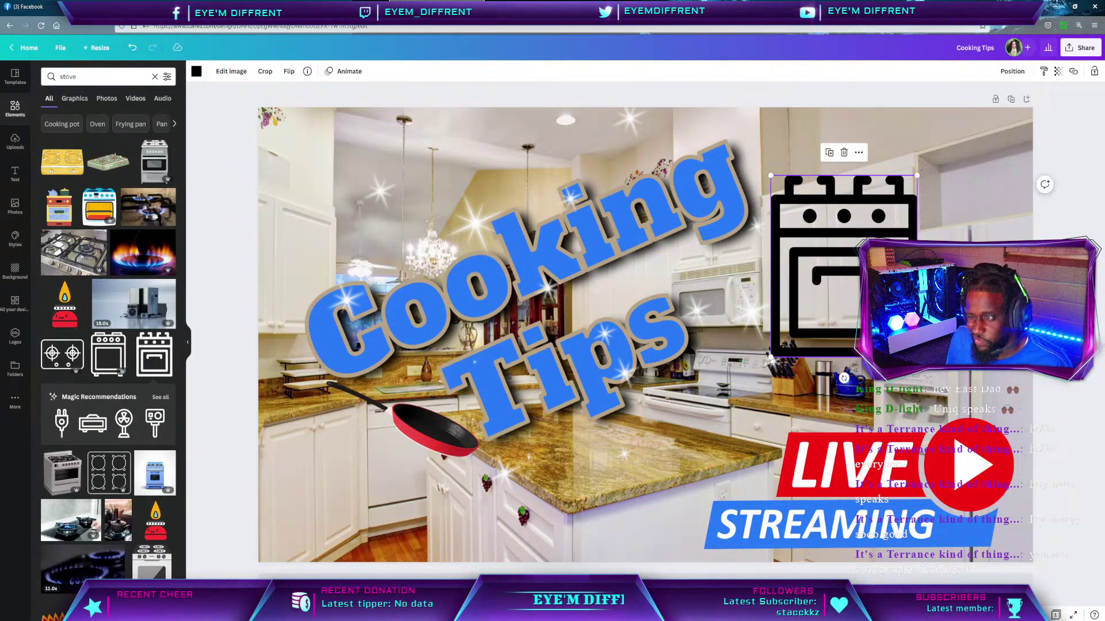
key(Delete)
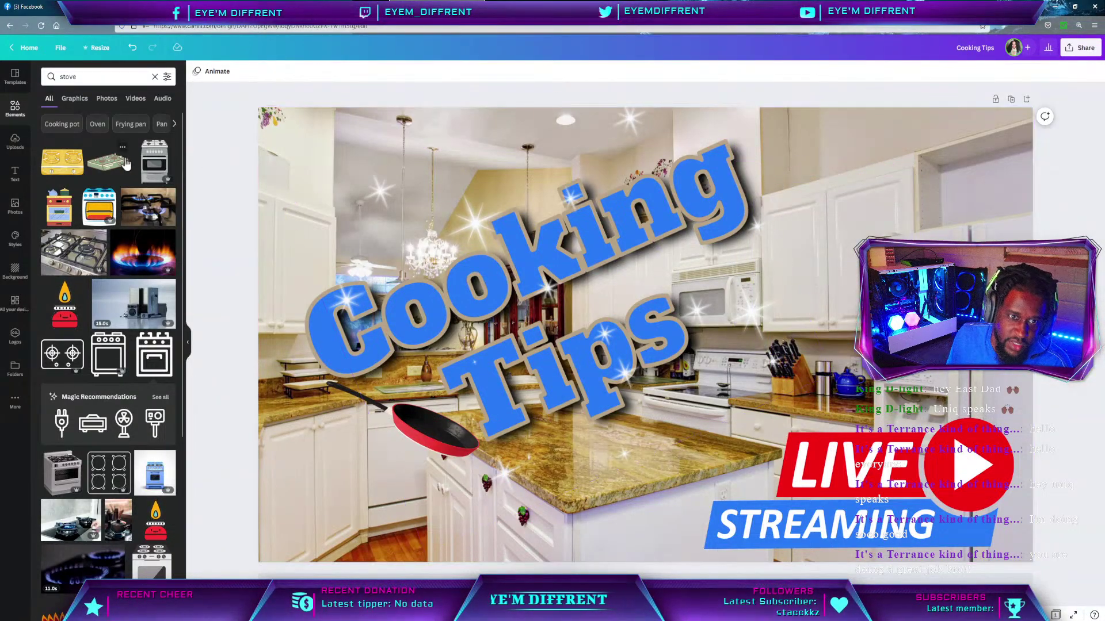
Add the grey stove with the black oven door, shrink it, tilt it slightly clockwise, and place it to the right of the heading.
click(146, 166)
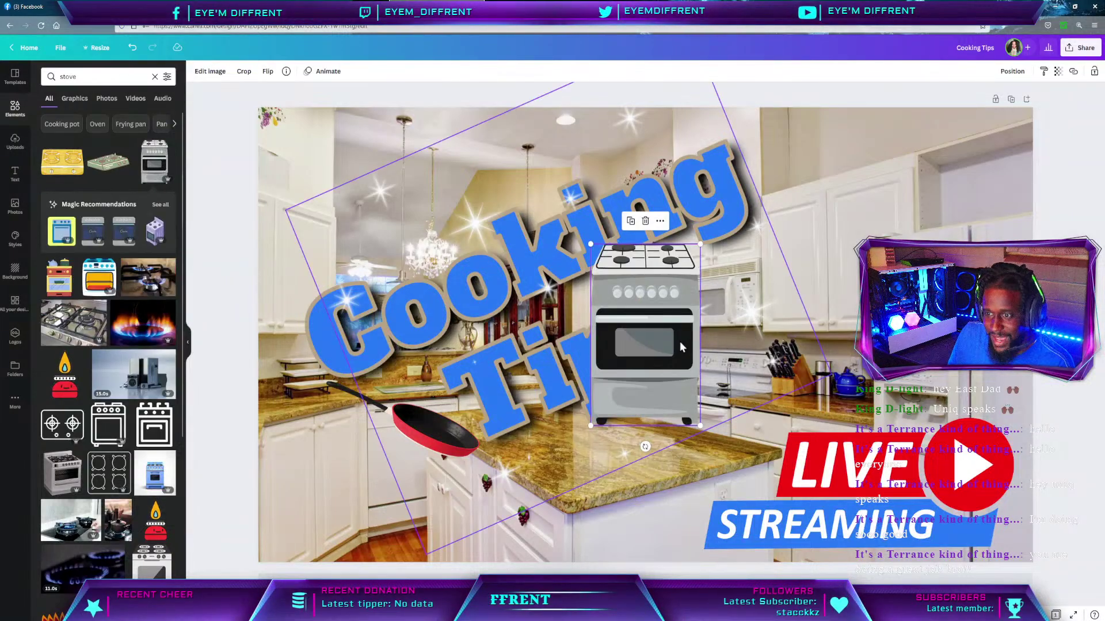
drag(656, 284, 823, 281)
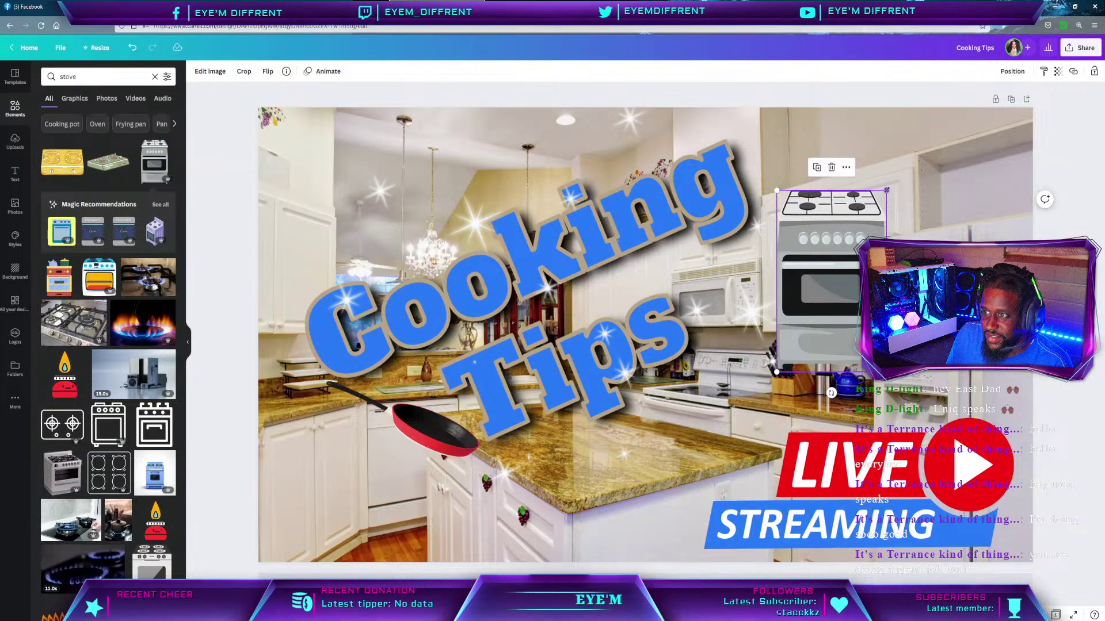
drag(887, 190, 851, 248)
drag(812, 306, 732, 305)
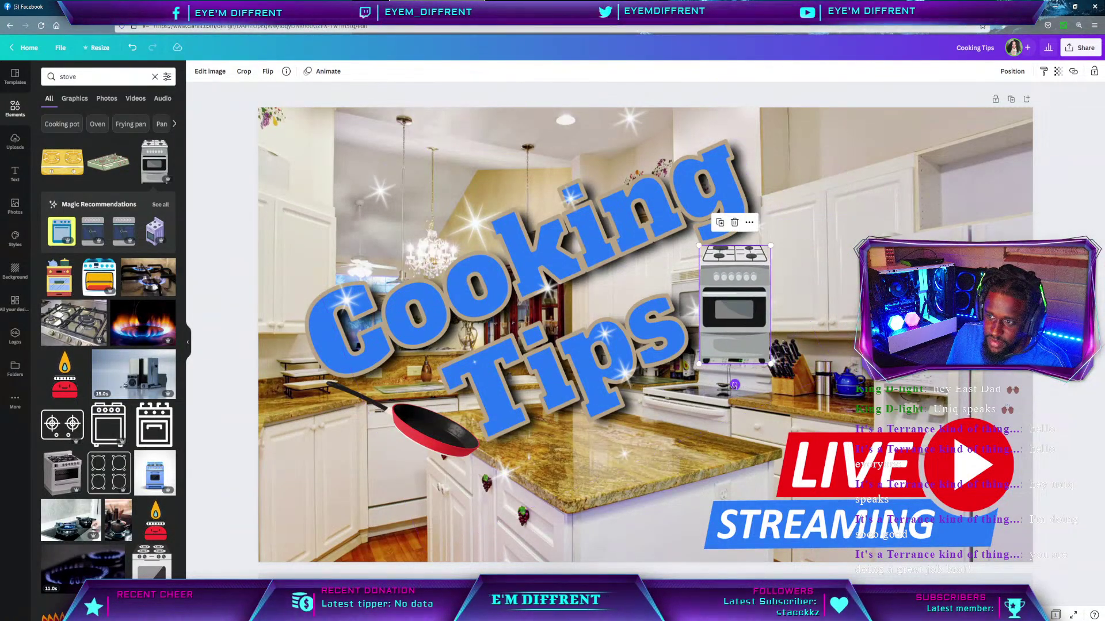
drag(734, 384, 714, 380)
drag(740, 305, 750, 302)
key(ctrl+z)
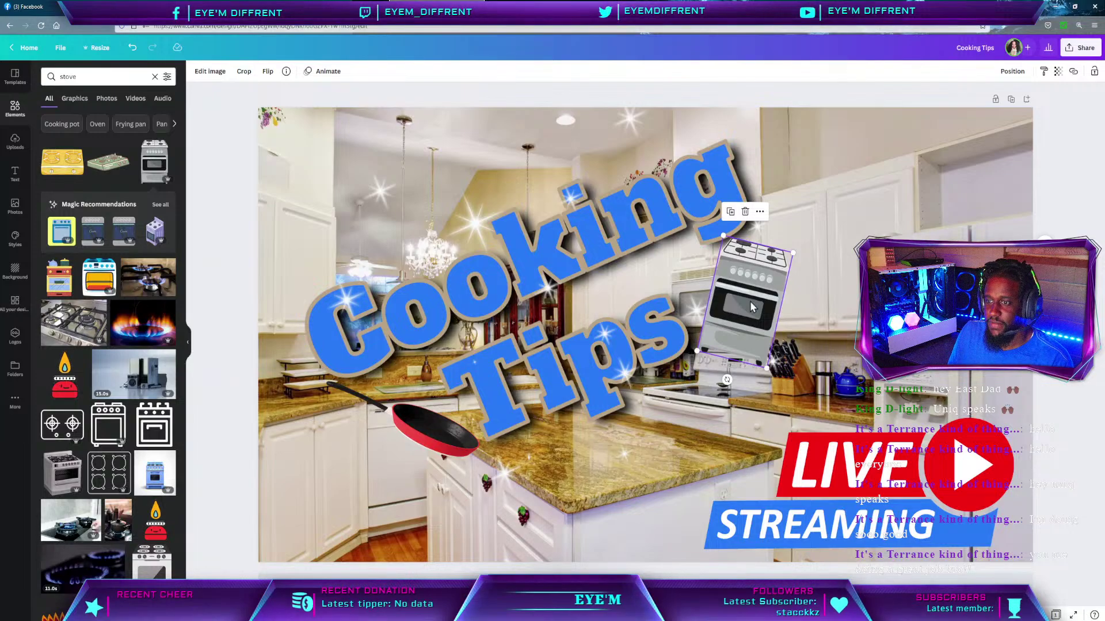
click(982, 241)
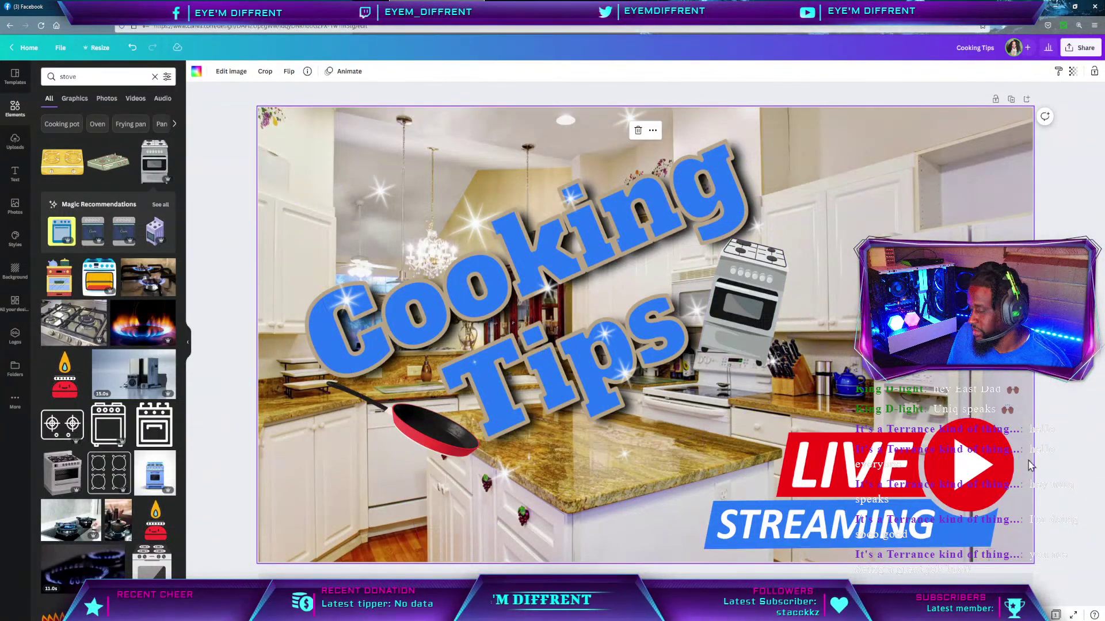
key(Escape)
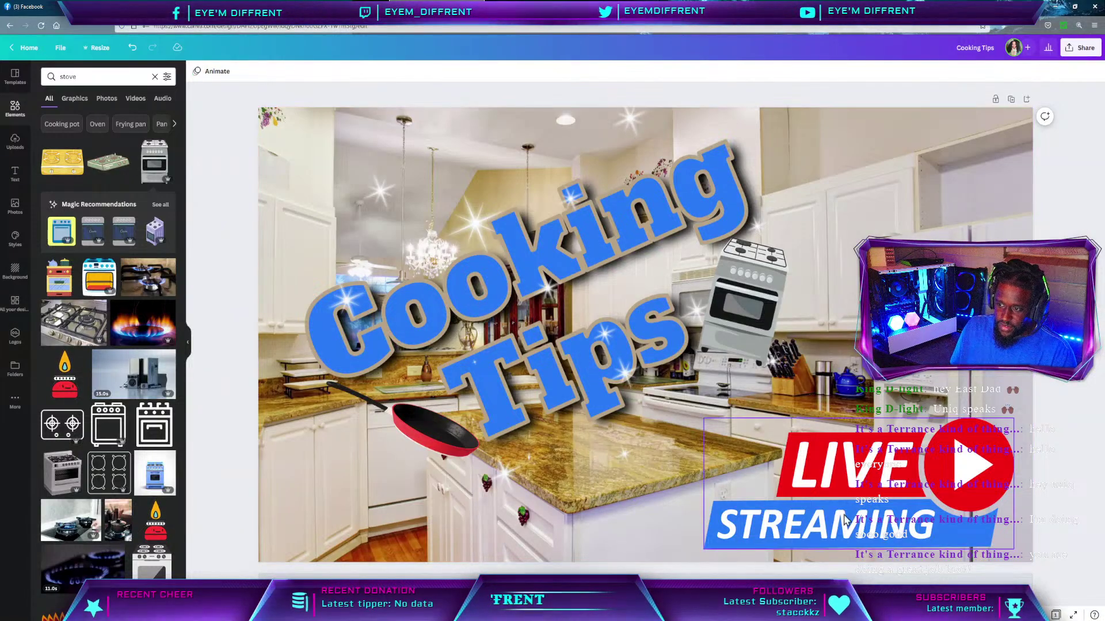
Clear the stove search, look through the element categories and collections, and search the elements for "banner".
click(154, 75)
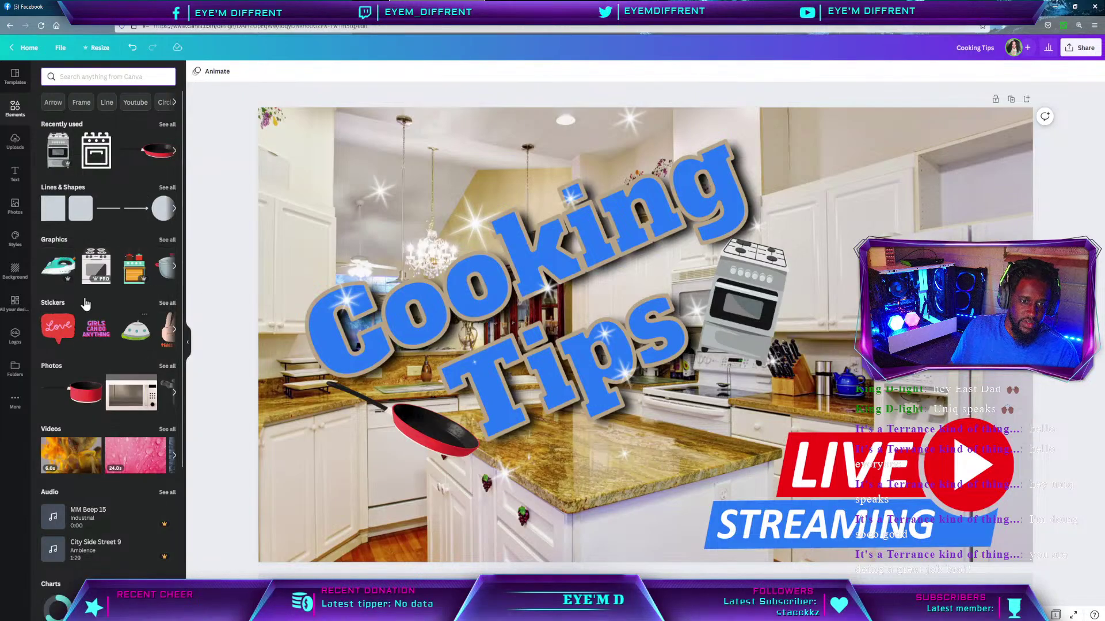
scroll(102, 348, down, 3)
scroll(102, 348, down, 5)
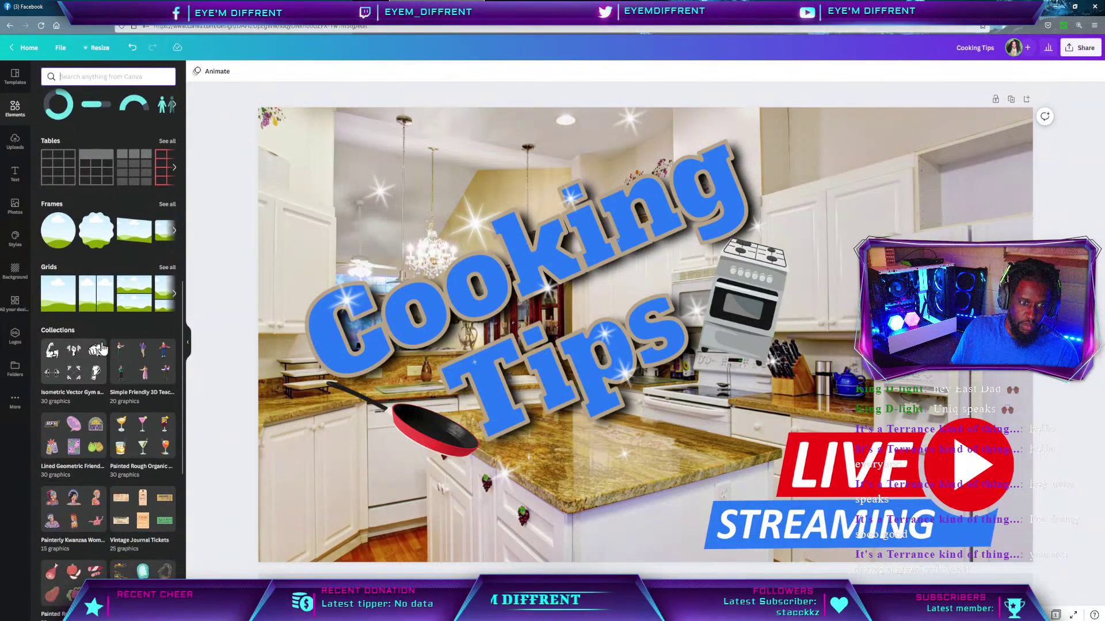
scroll(99, 349, down, 3)
scroll(140, 212, up, 4)
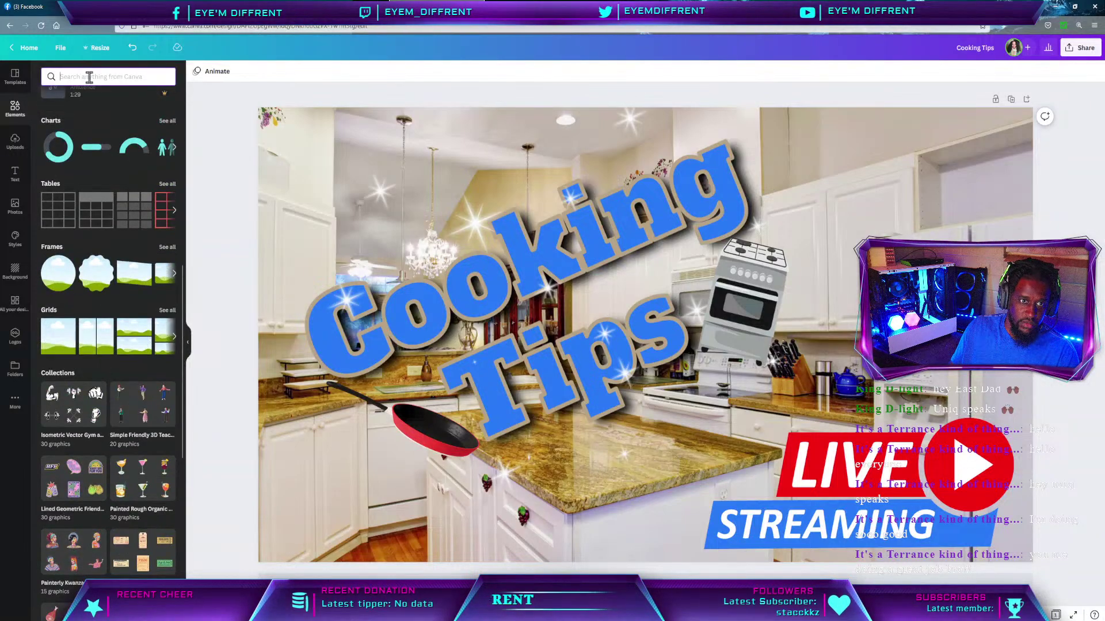
scroll(101, 477, down, 3)
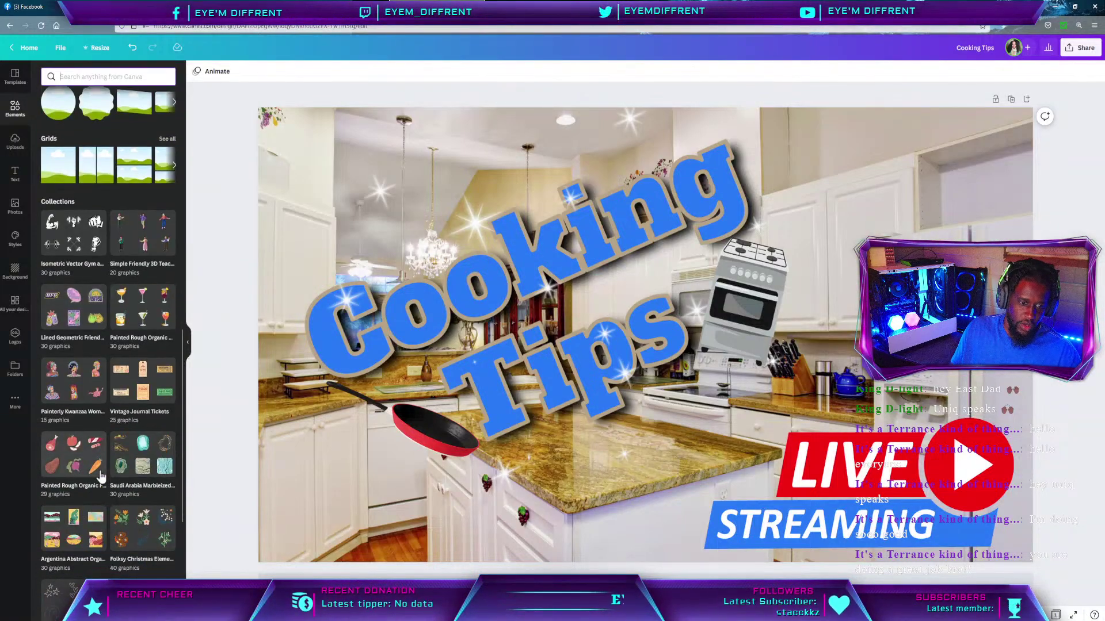
scroll(100, 475, up, 10)
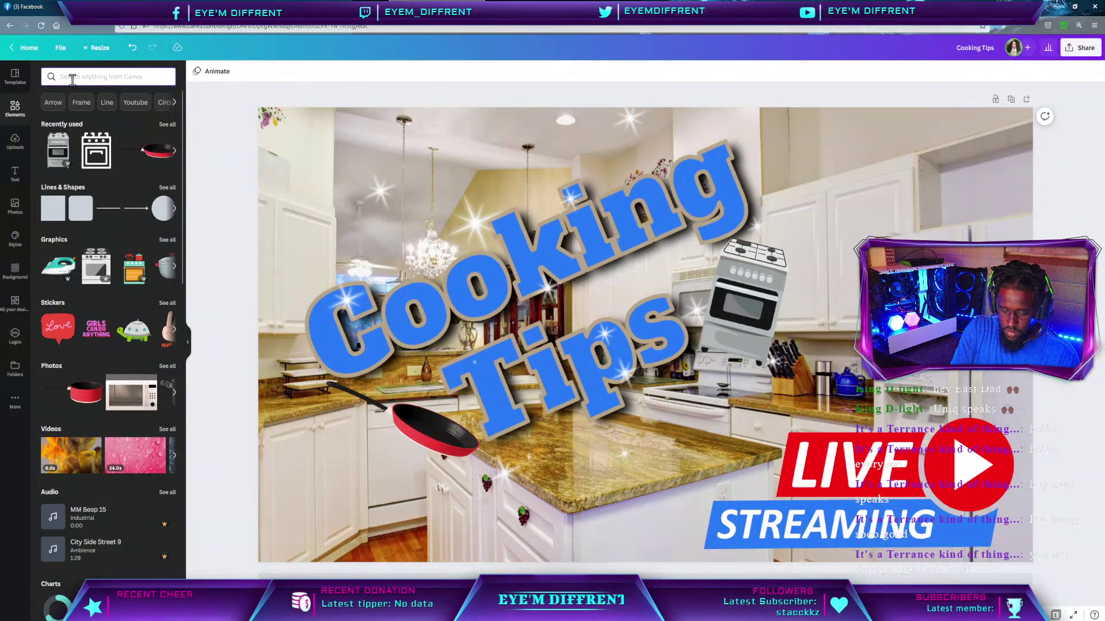
text(banner)
key(Return)
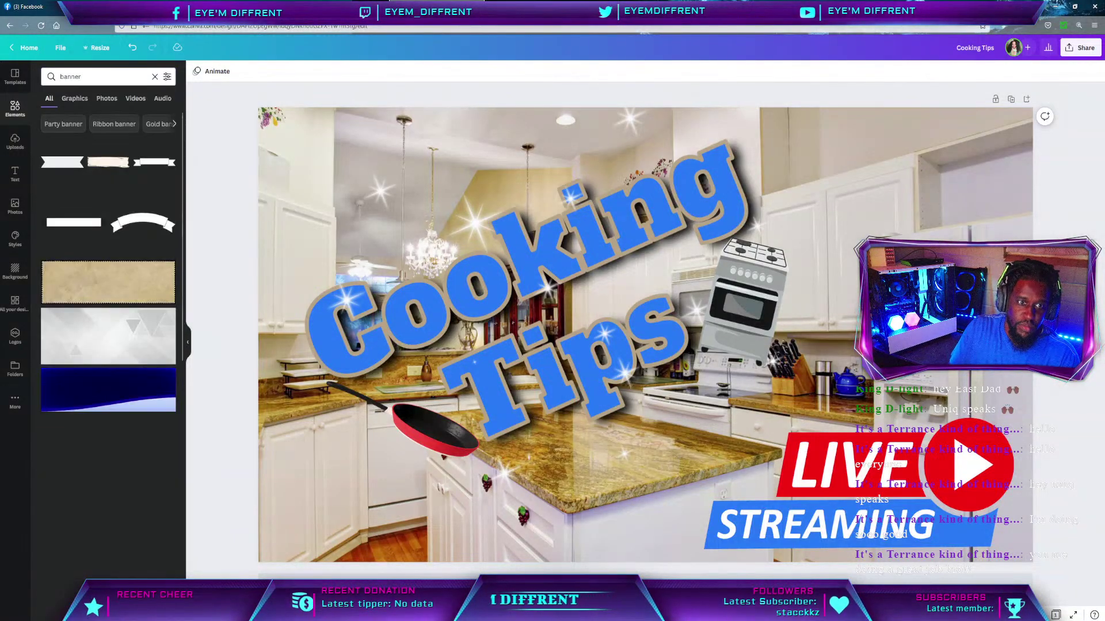
Add the curved white ribbon banner, tilt it to follow the heading's slope, enlarge it, and place it just beneath "Tips".
click(151, 233)
drag(705, 314, 693, 393)
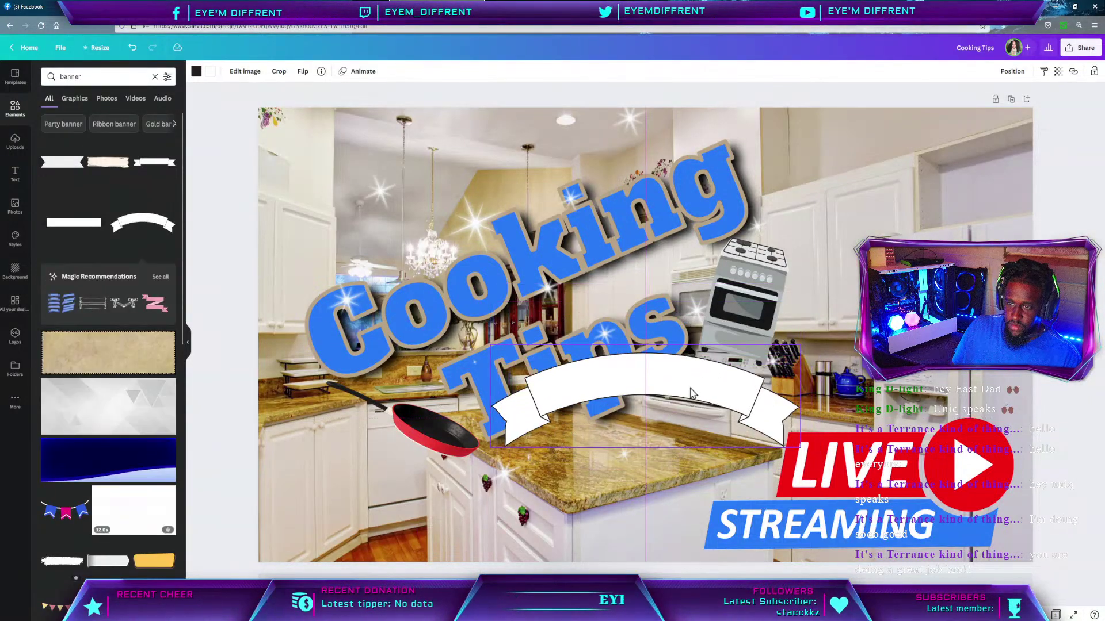
mouse_move(645, 469)
mouse_down()
mouse_move(686, 456)
mouse_move(663, 468)
mouse_up()
drag(645, 373, 608, 405)
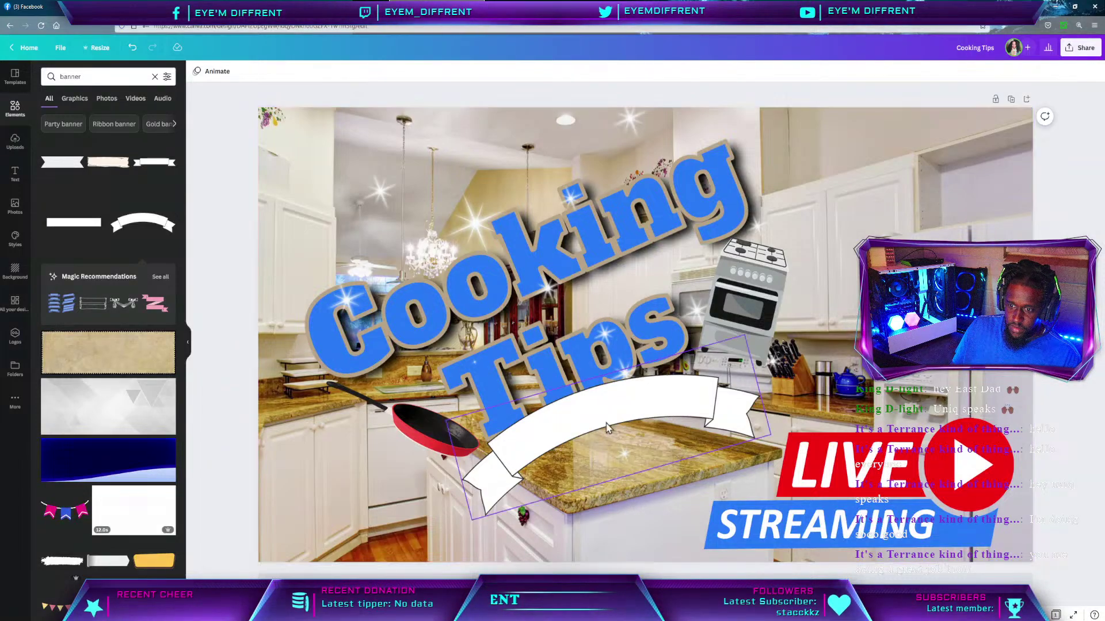
drag(627, 497, 631, 496)
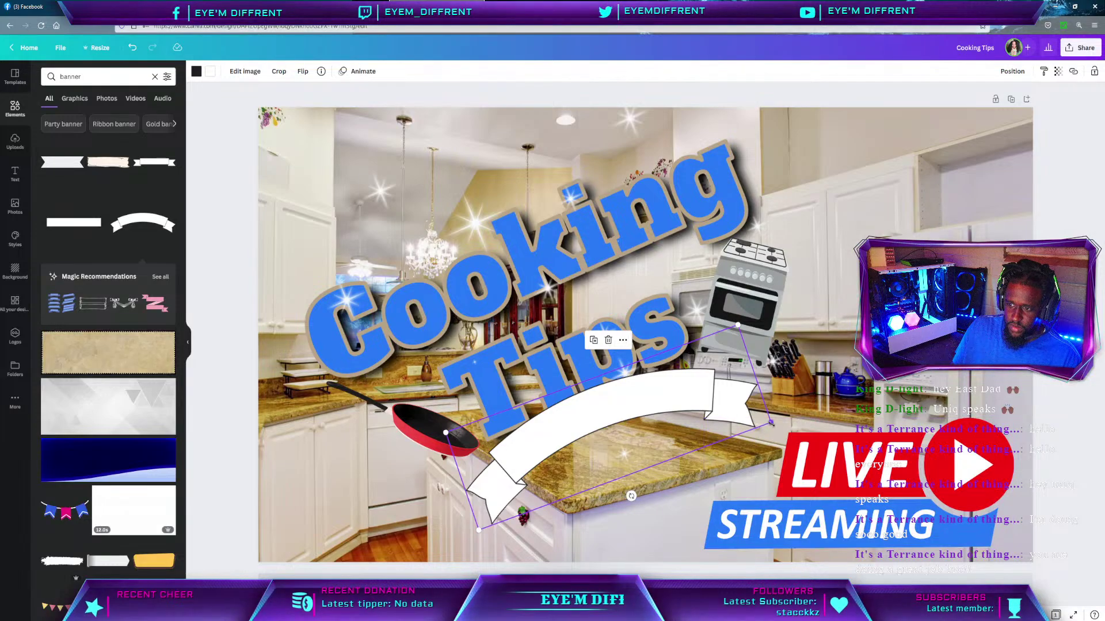
drag(772, 423, 878, 419)
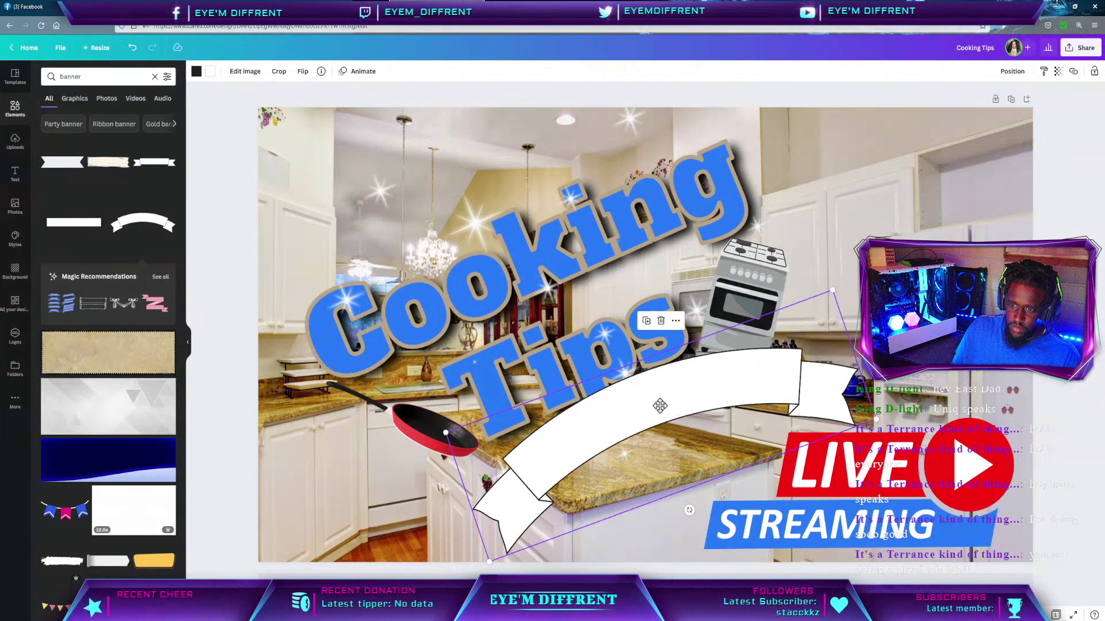
drag(660, 406, 634, 410)
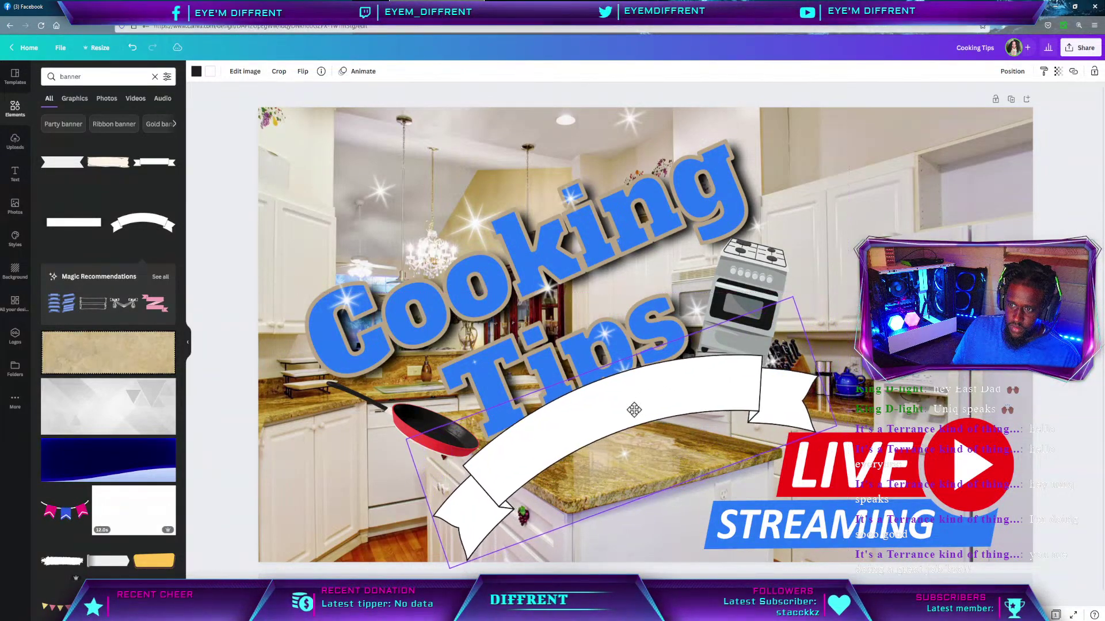
Send the white ribbon banner backward in the layer order so it sits behind the "Cooking Tips" heading.
right_click(634, 411)
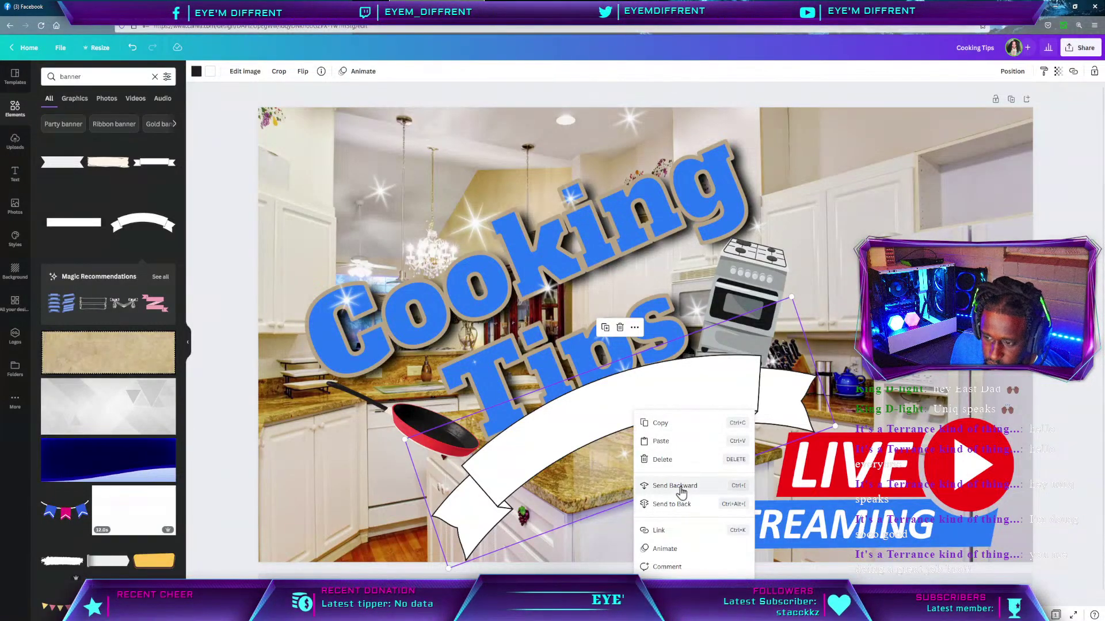
click(689, 505)
right_click(570, 415)
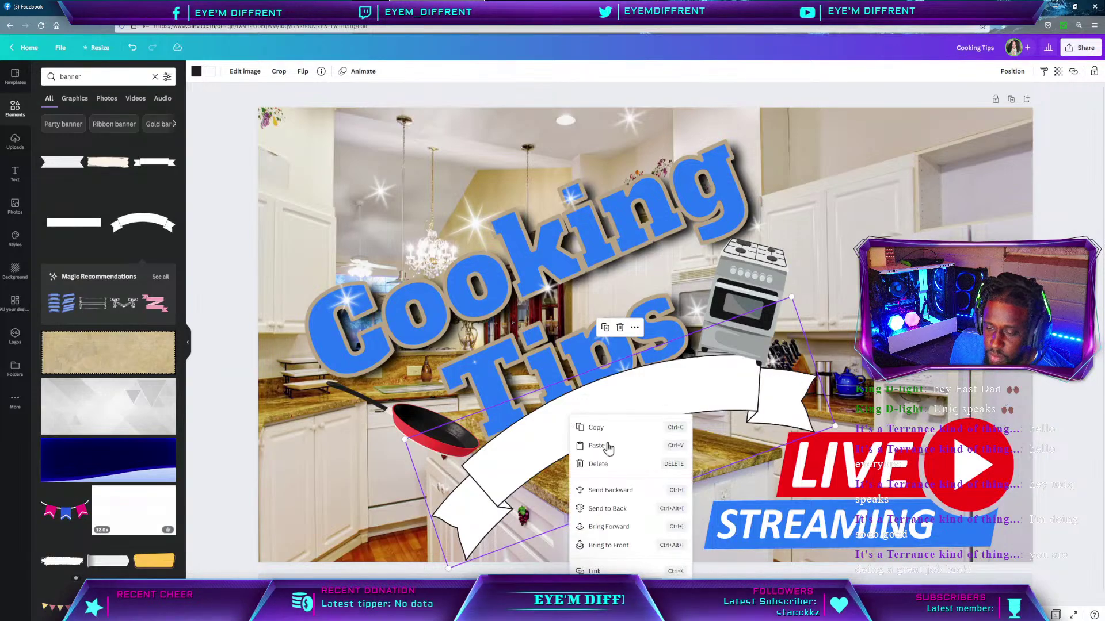
click(621, 508)
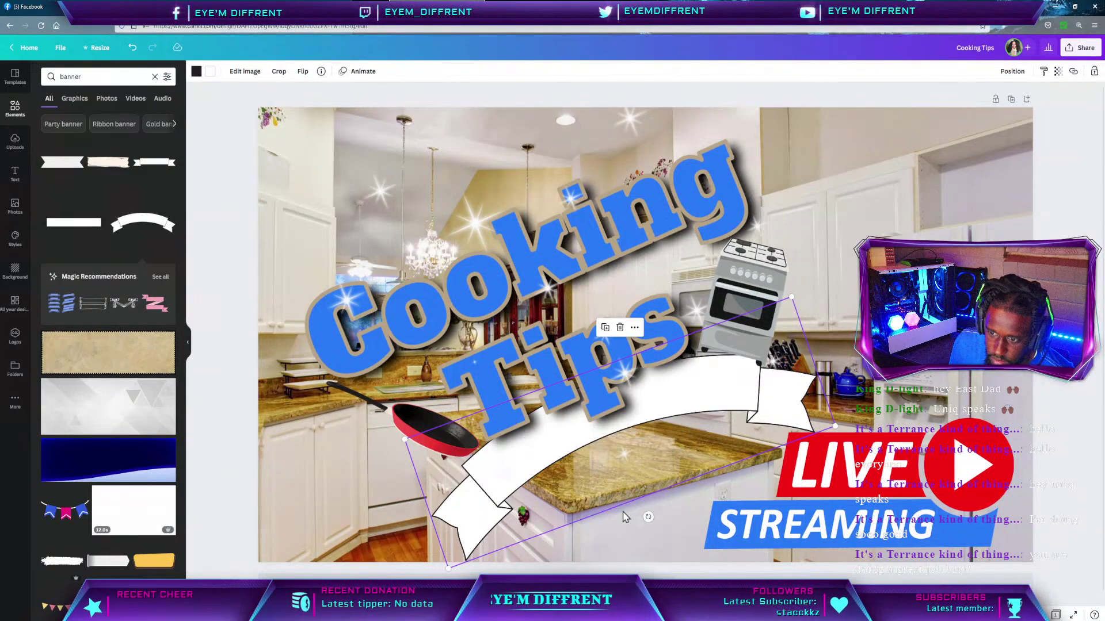
click(1090, 214)
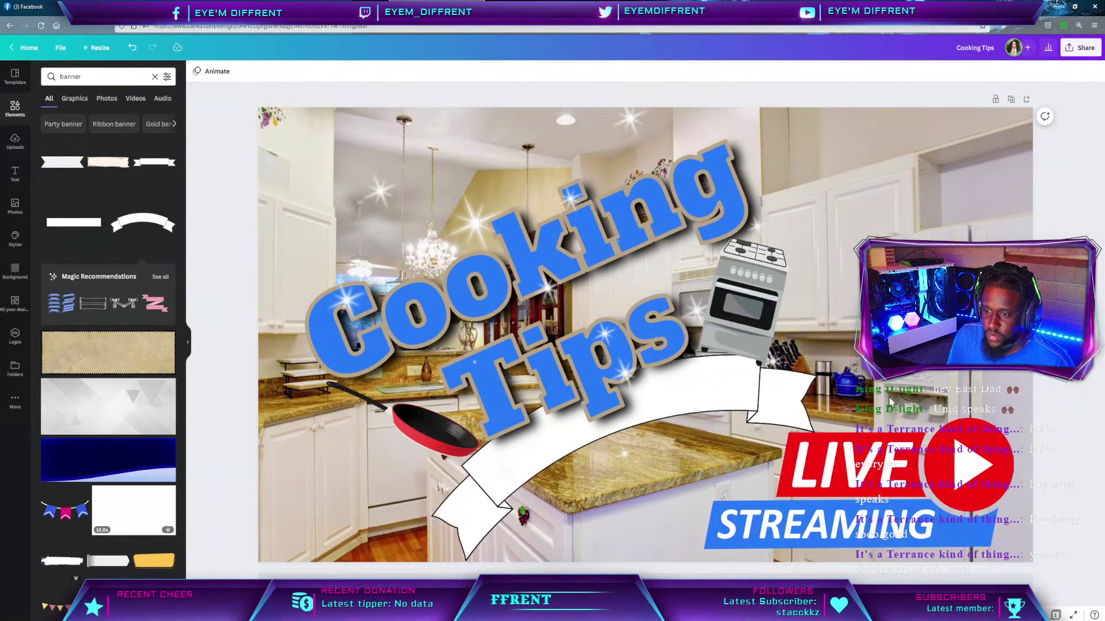
Recolour the ribbon banner's white fill with the dark brown from the kitchen photo's colours.
click(483, 556)
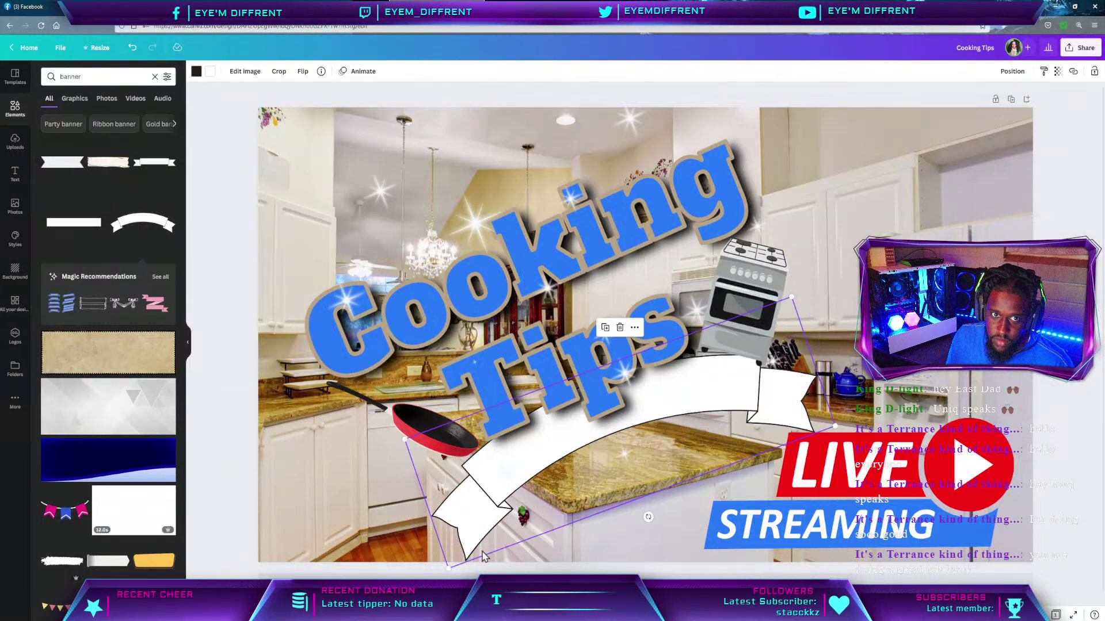
click(210, 71)
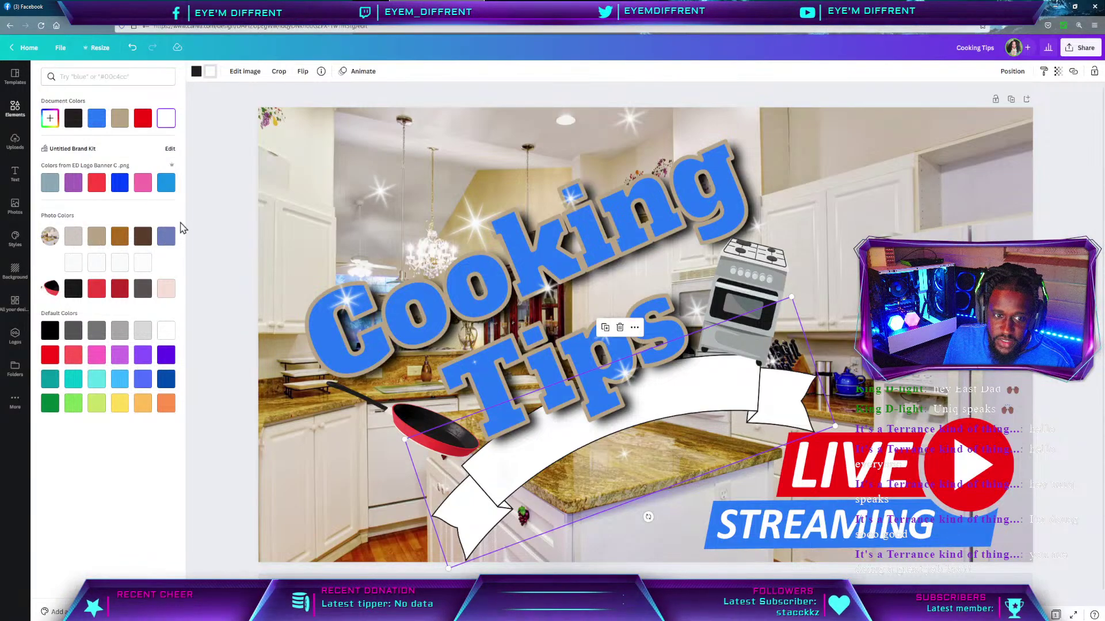
click(97, 237)
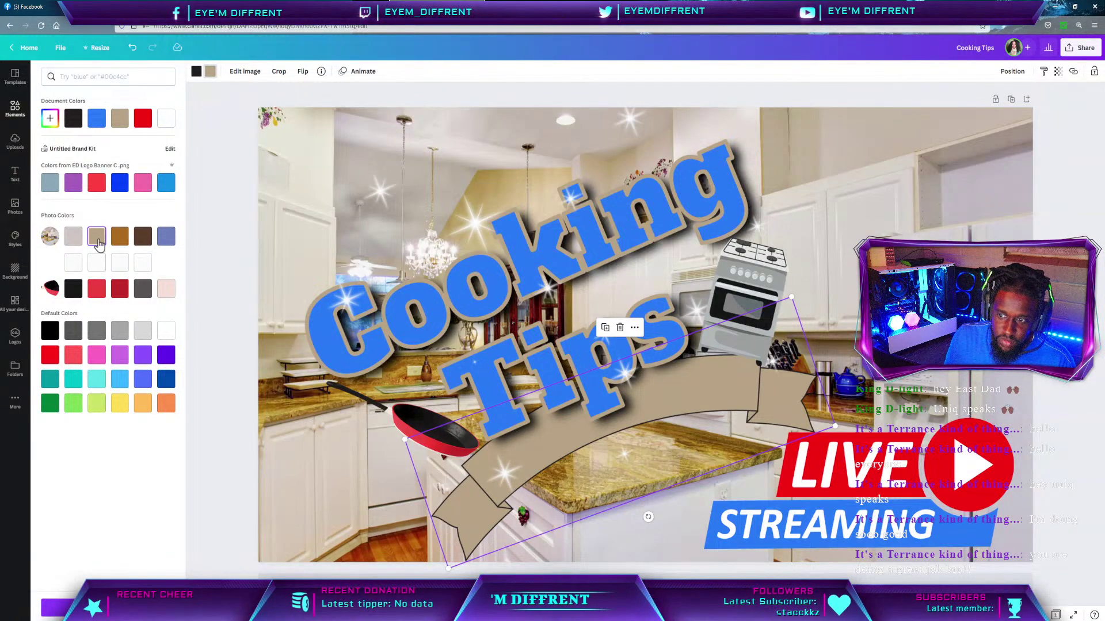
click(144, 238)
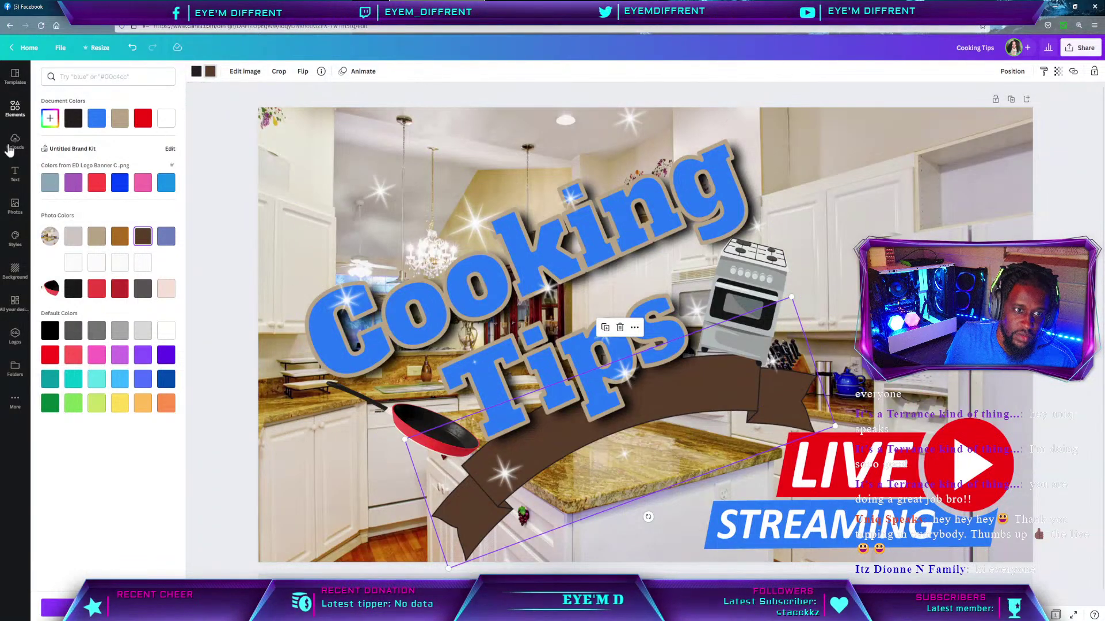
Add a subheading text box below the ribbon banner and tilt it upward to follow the banner's slope.
click(13, 183)
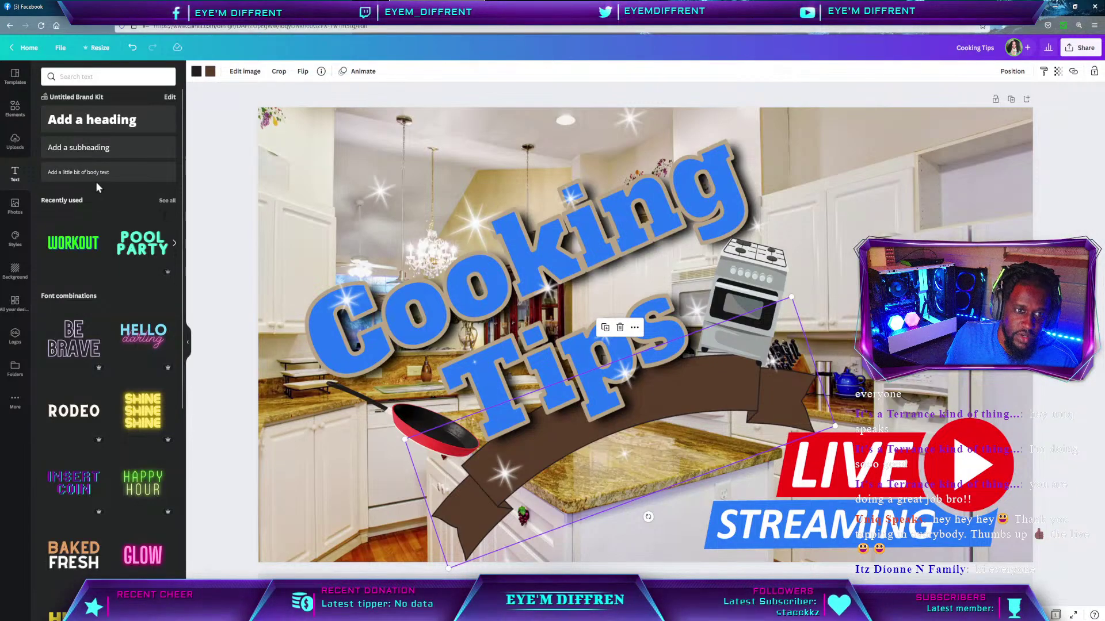
click(85, 148)
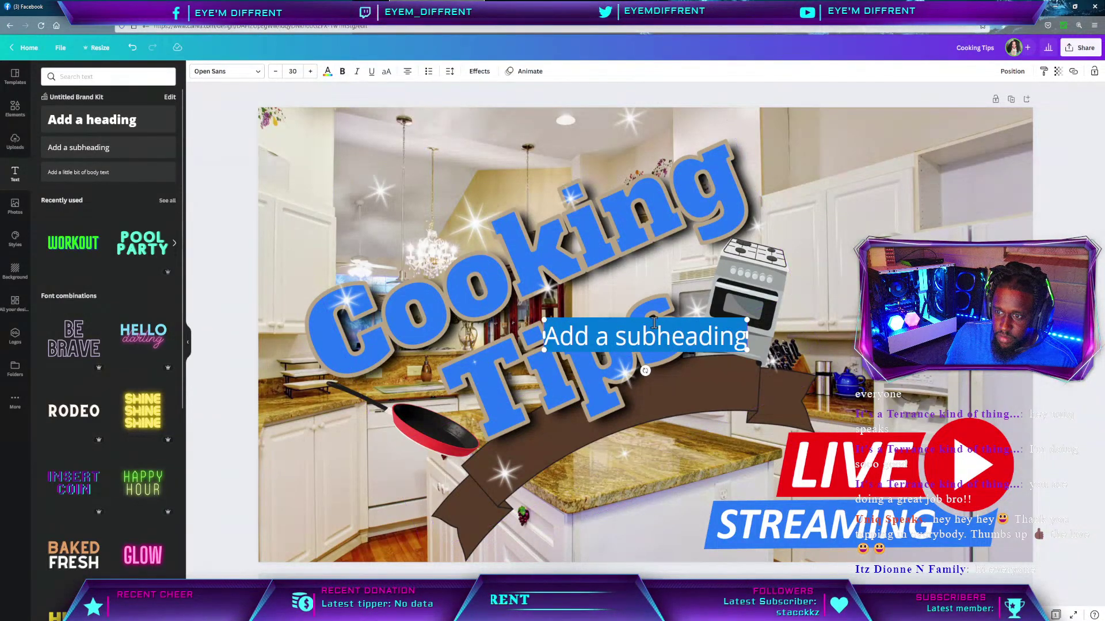
drag(654, 323, 667, 472)
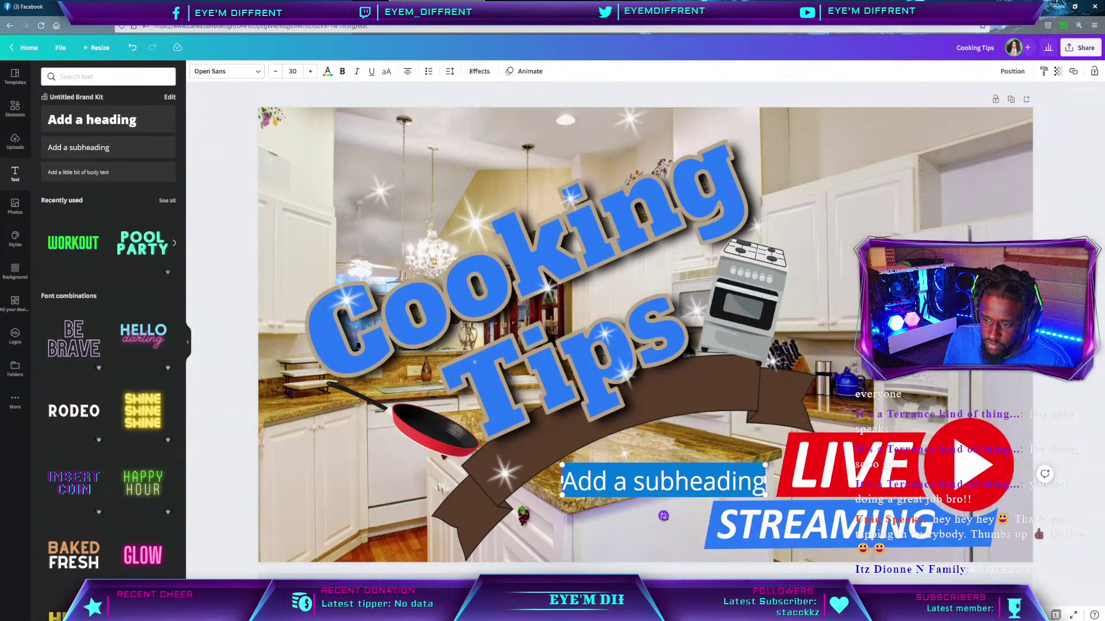
drag(664, 516, 684, 514)
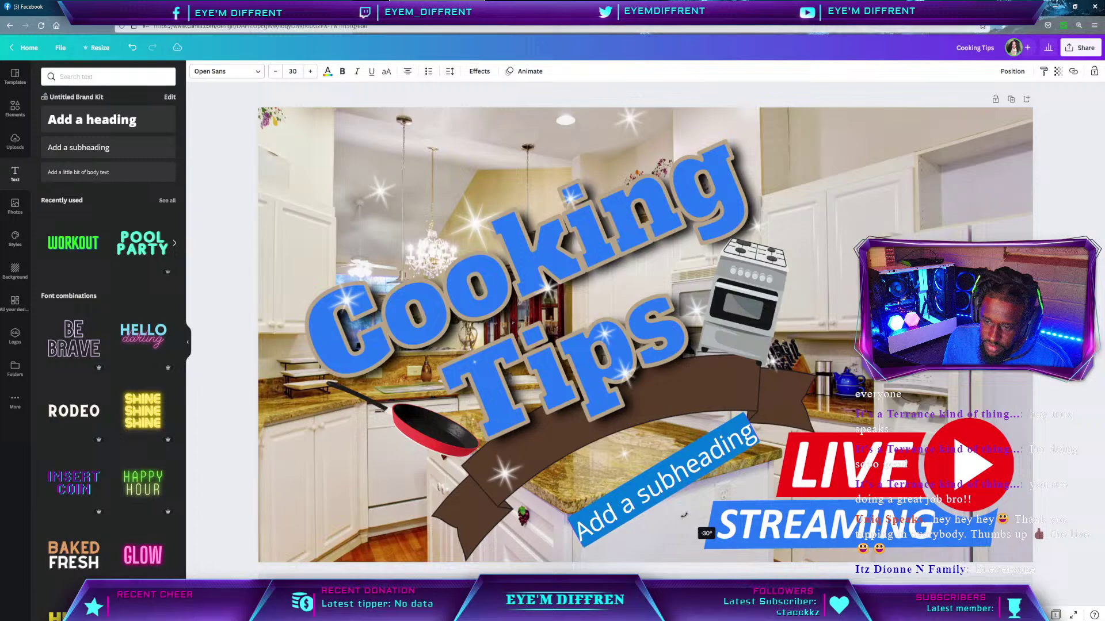
click(660, 473)
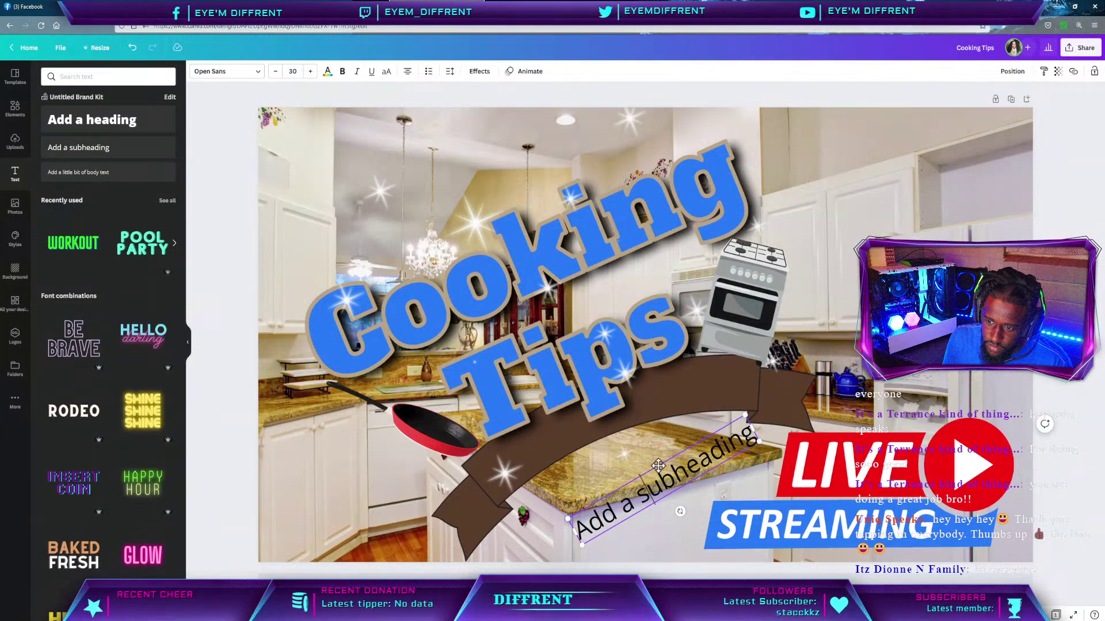
drag(658, 466, 625, 438)
drag(646, 484, 642, 489)
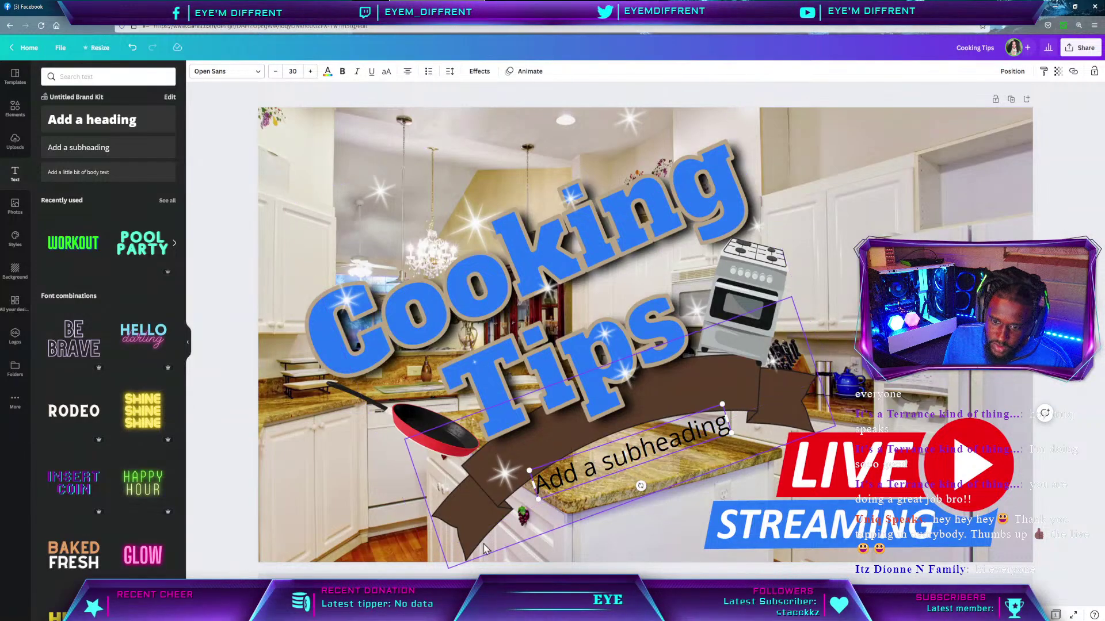
Move the brown ribbon banner slightly lower and place the subheading text on top of it.
drag(483, 549, 490, 557)
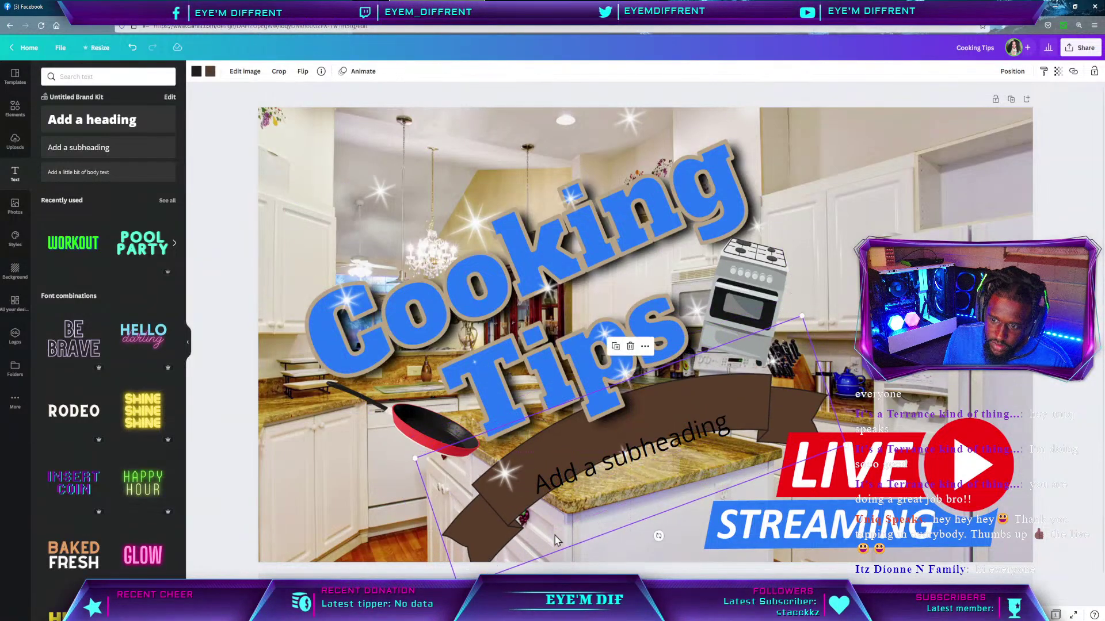
click(637, 467)
drag(635, 463, 631, 438)
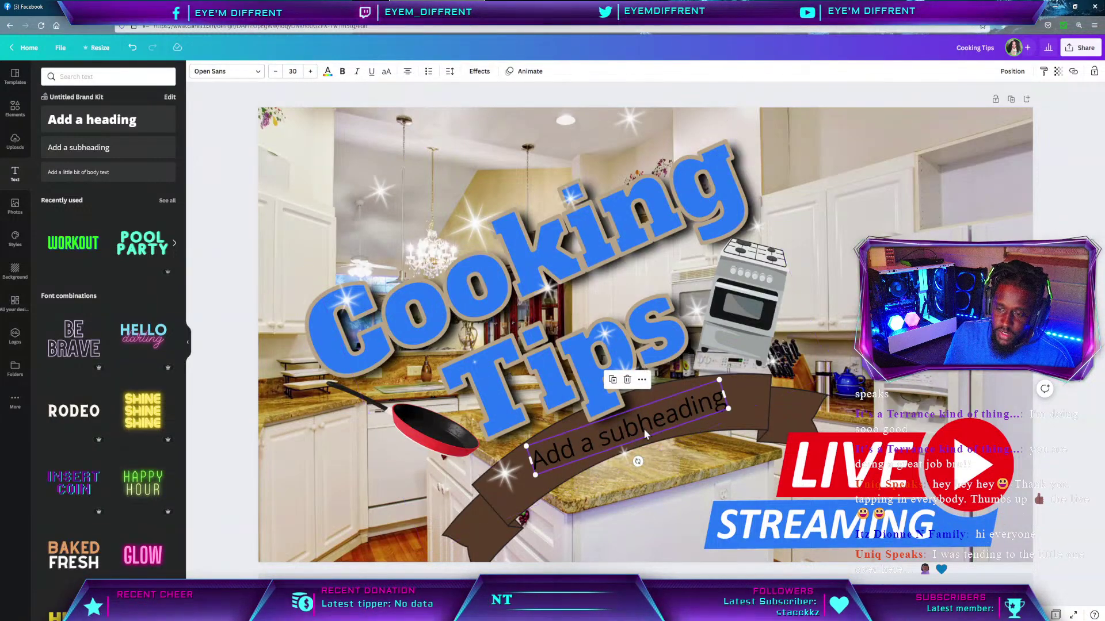
Replace the placeholder subheading text on the ribbon with "Let's Get Boiling".
double_click(644, 430)
click(541, 456)
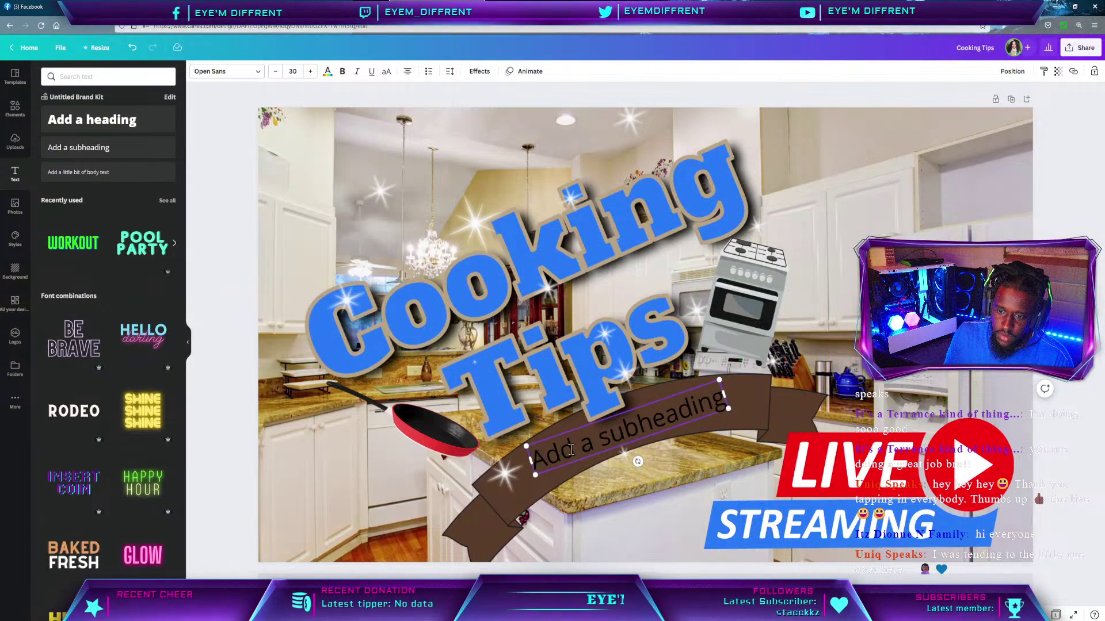
drag(542, 456, 721, 400)
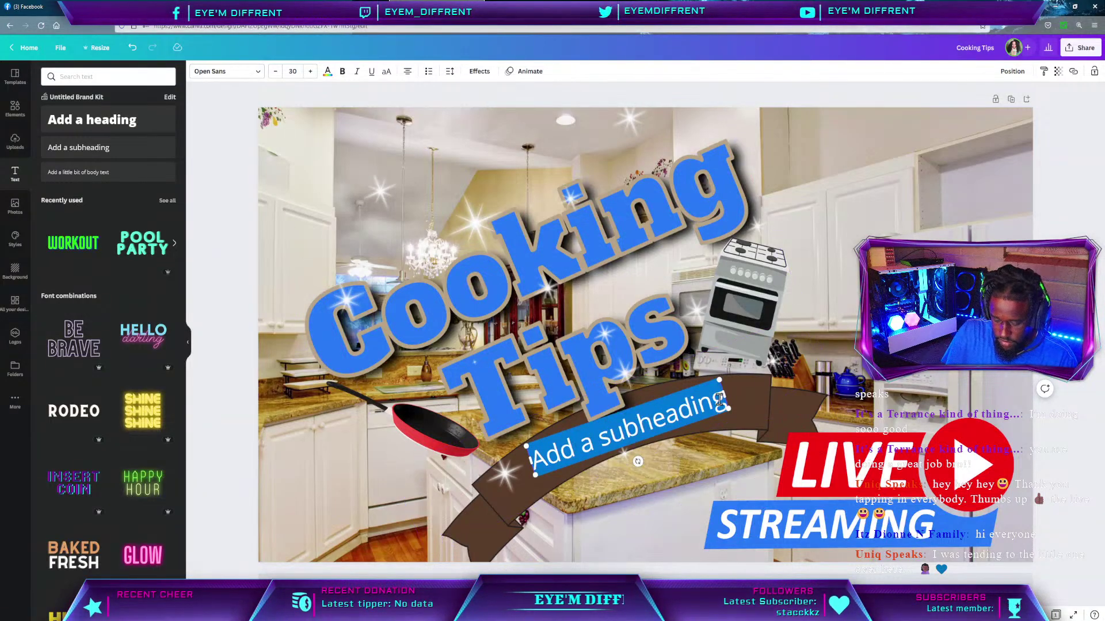
key(BackSpace)
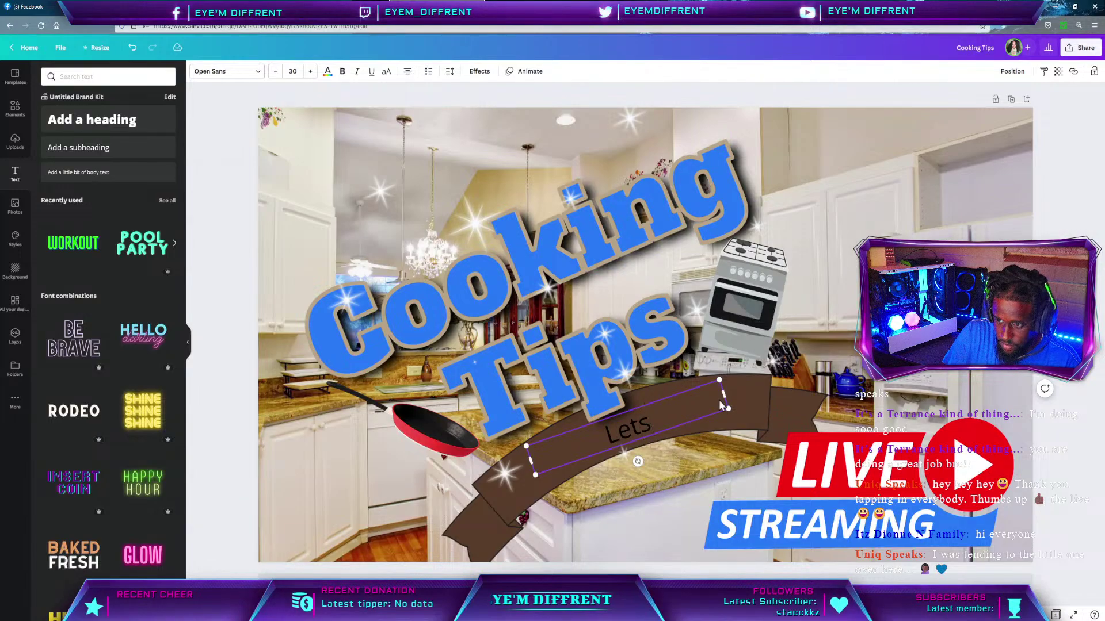
key(BackSpace)
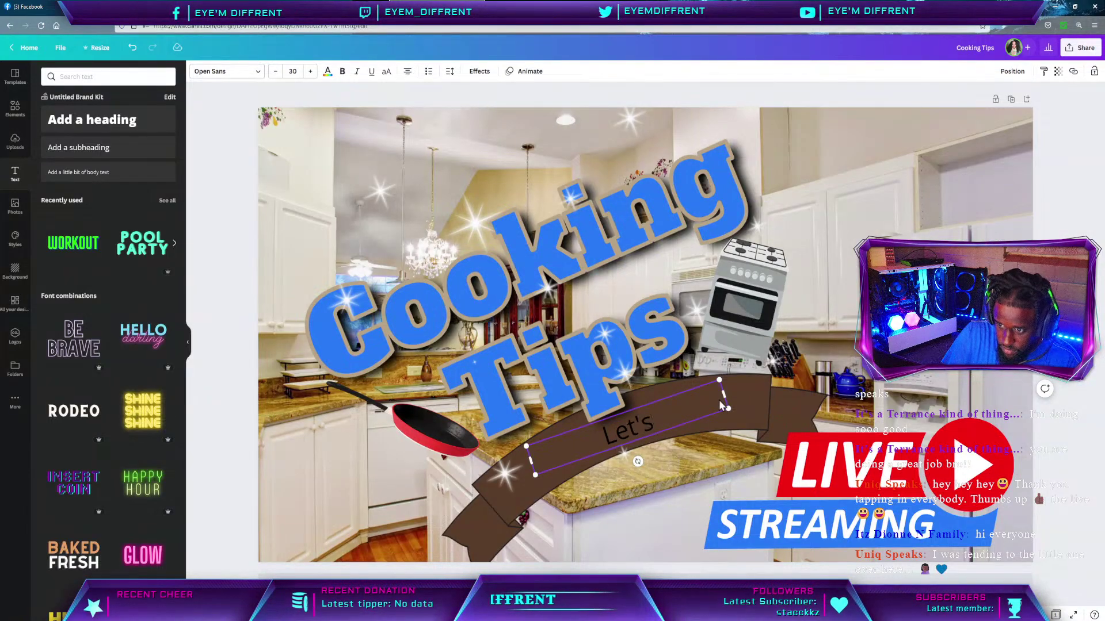
text('s Get)
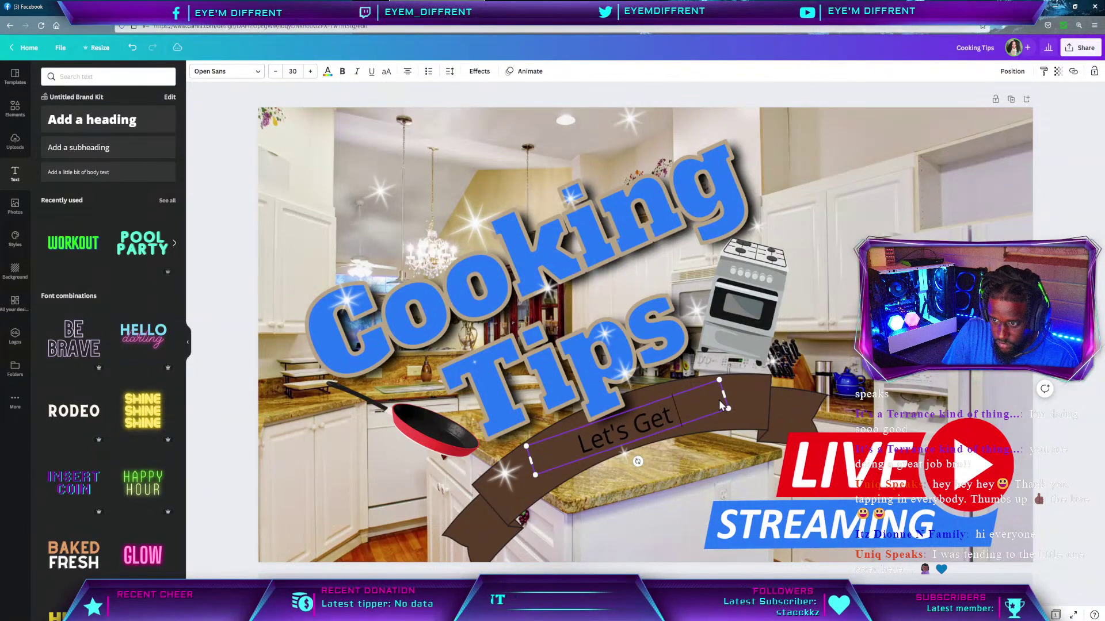
text( Boiling)
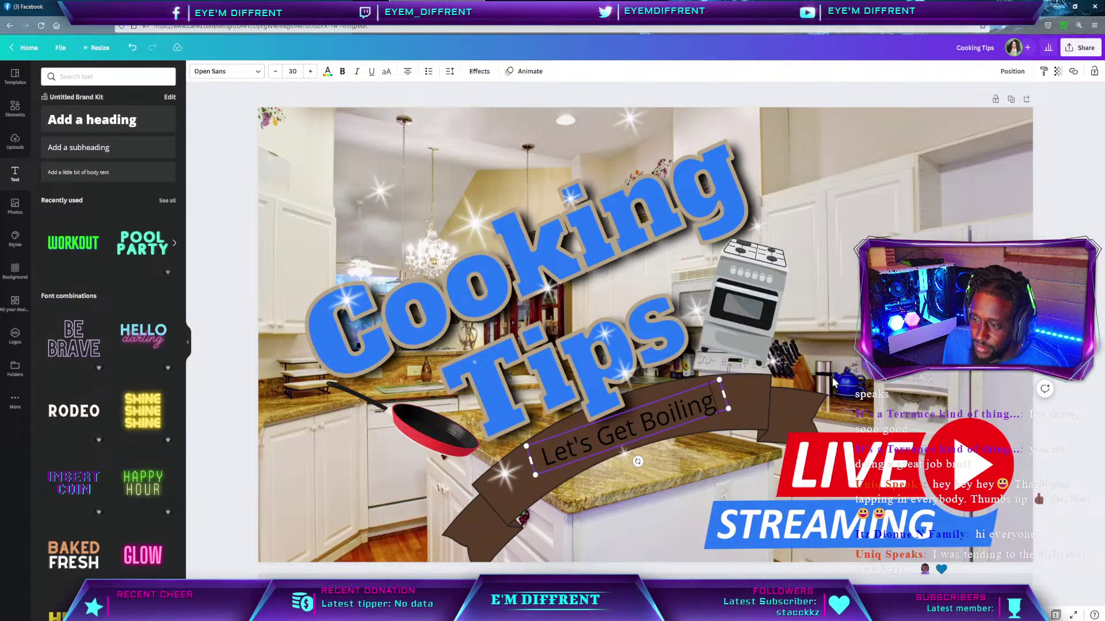
click(840, 308)
Fit the "Let's Get Boiling" text to the ribbon by fine-tuning its tilt and position and applying the Curve shape at 17.
click(668, 424)
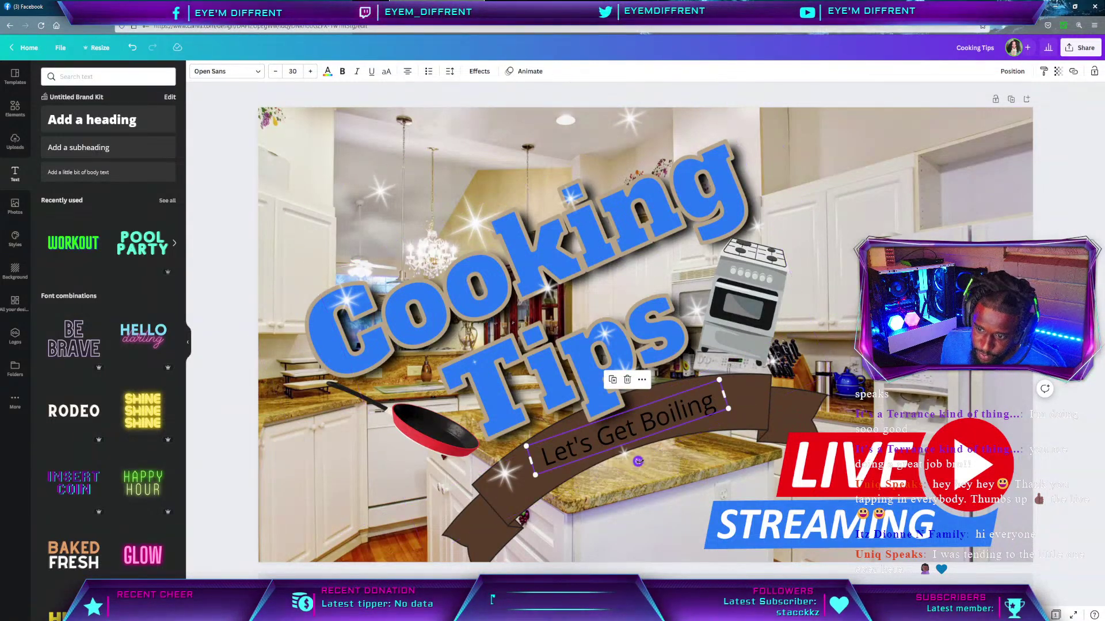
drag(637, 461, 642, 460)
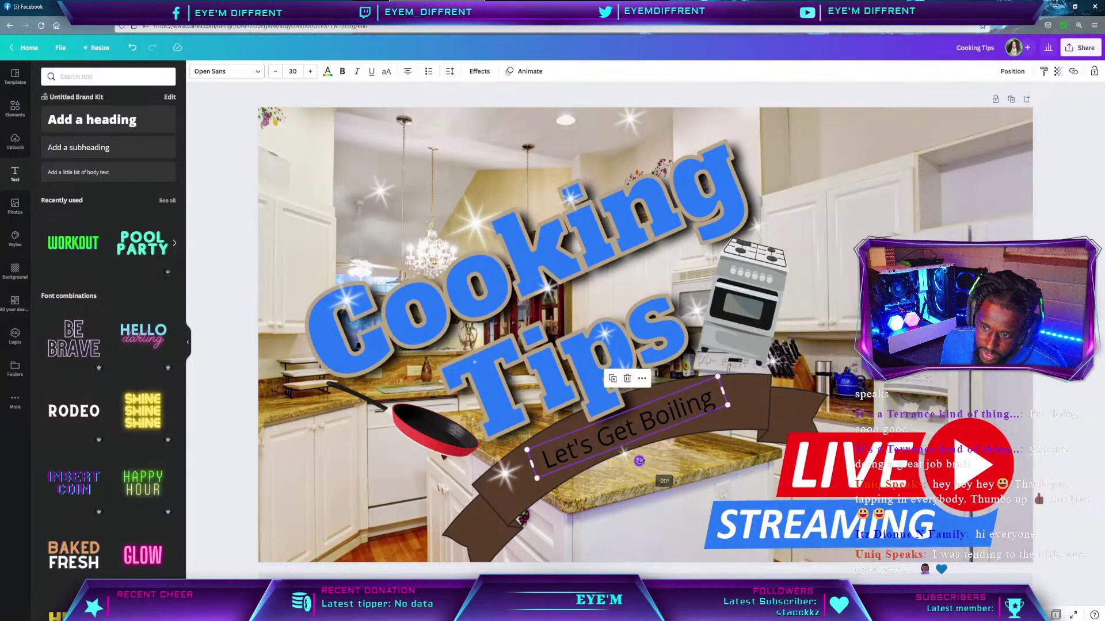
click(479, 71)
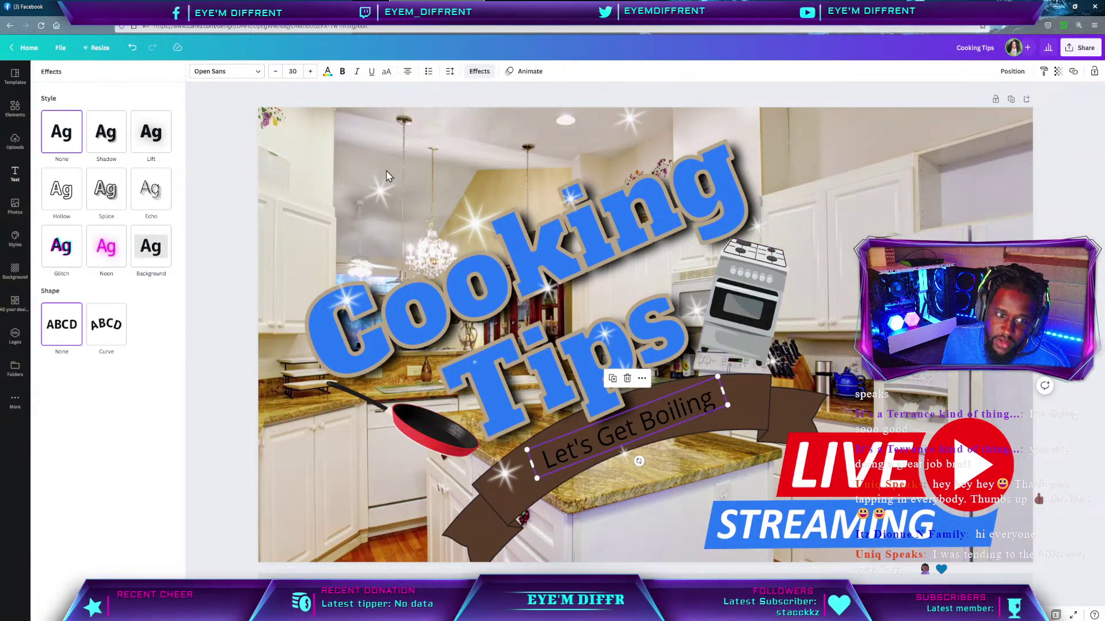
click(107, 325)
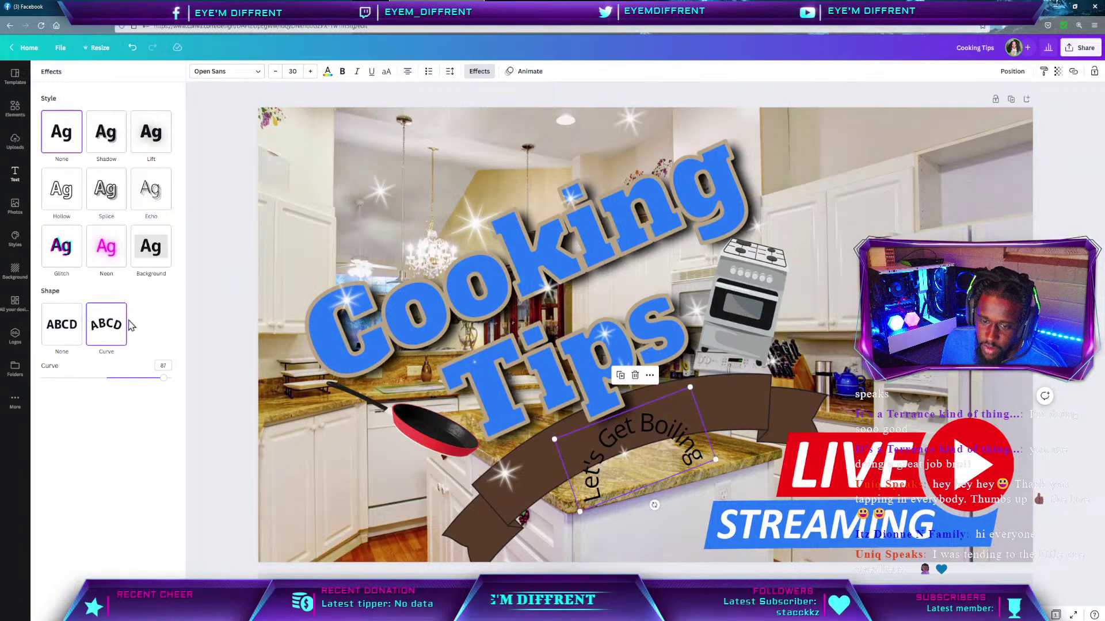
drag(163, 381, 119, 396)
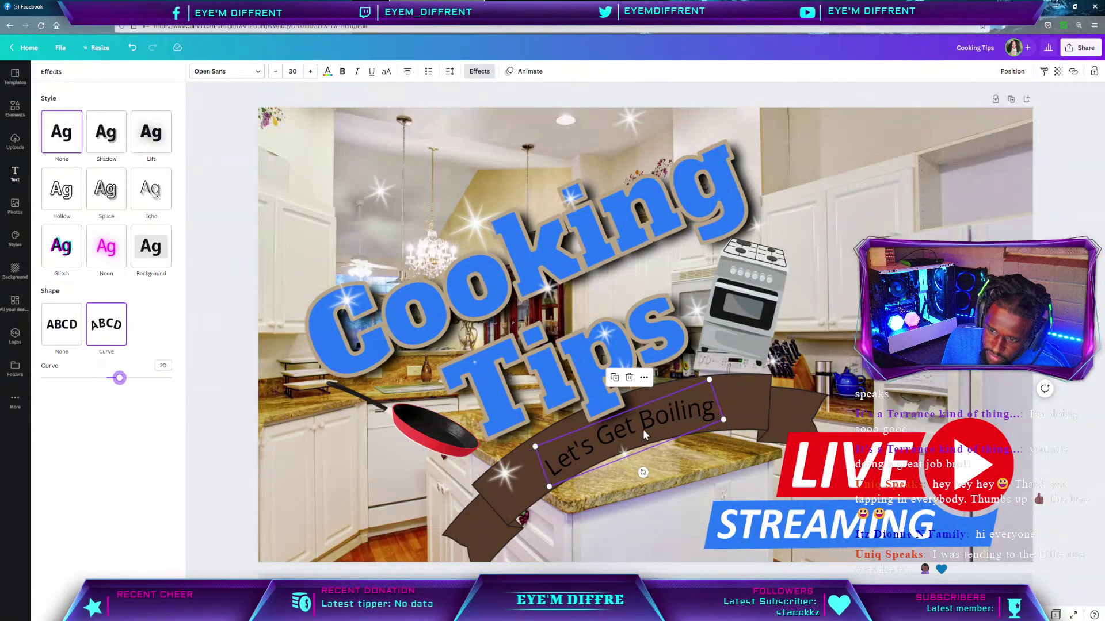
drag(643, 430, 640, 427)
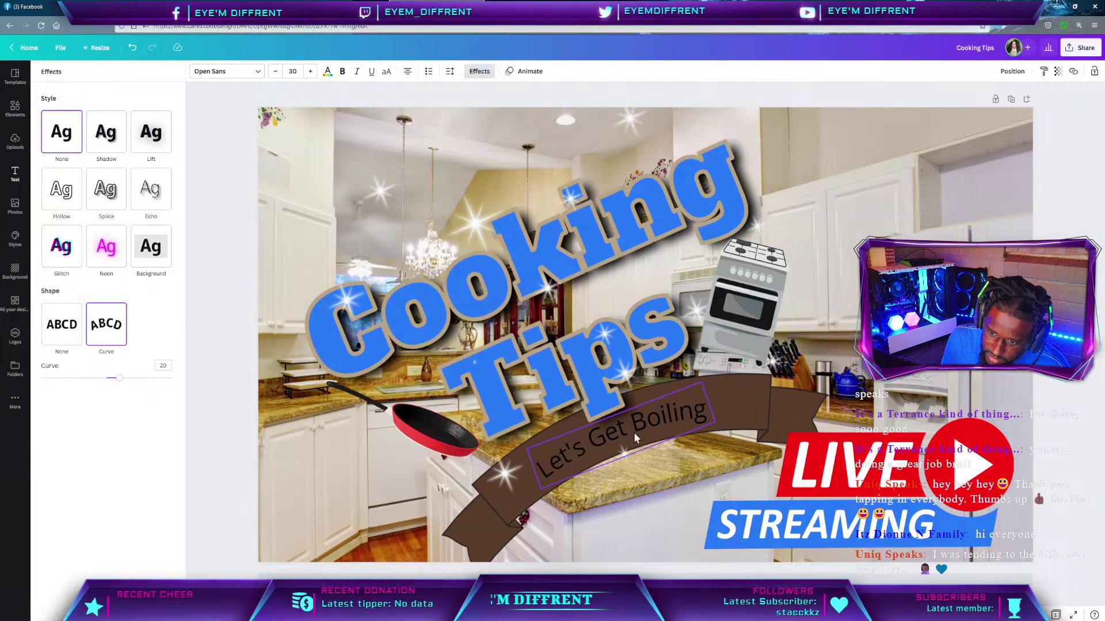
click(635, 438)
drag(117, 384, 117, 384)
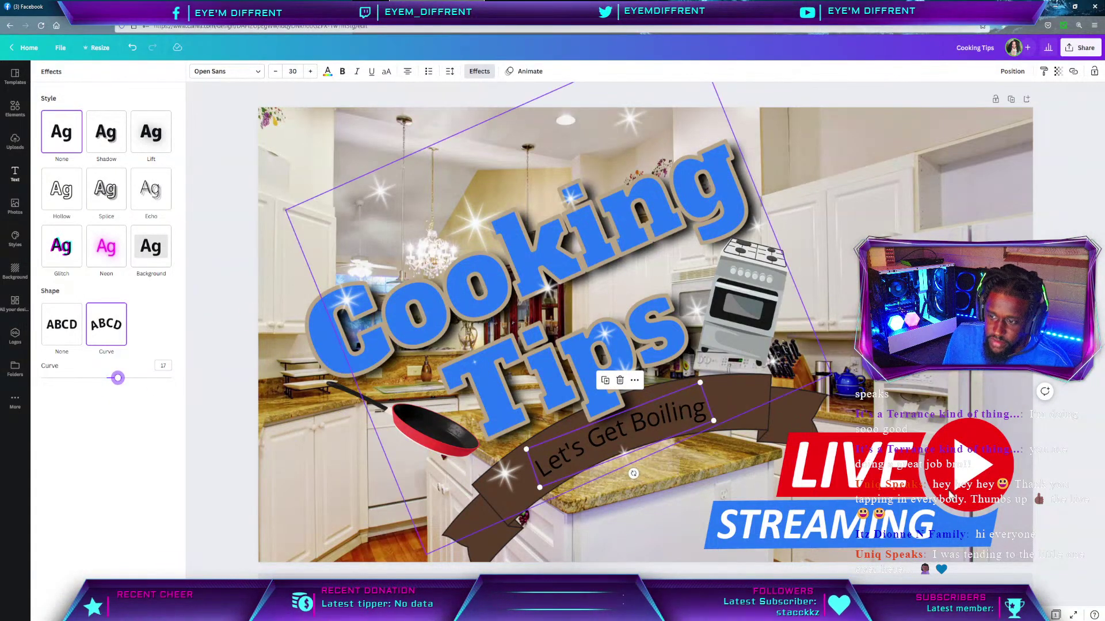
click(479, 71)
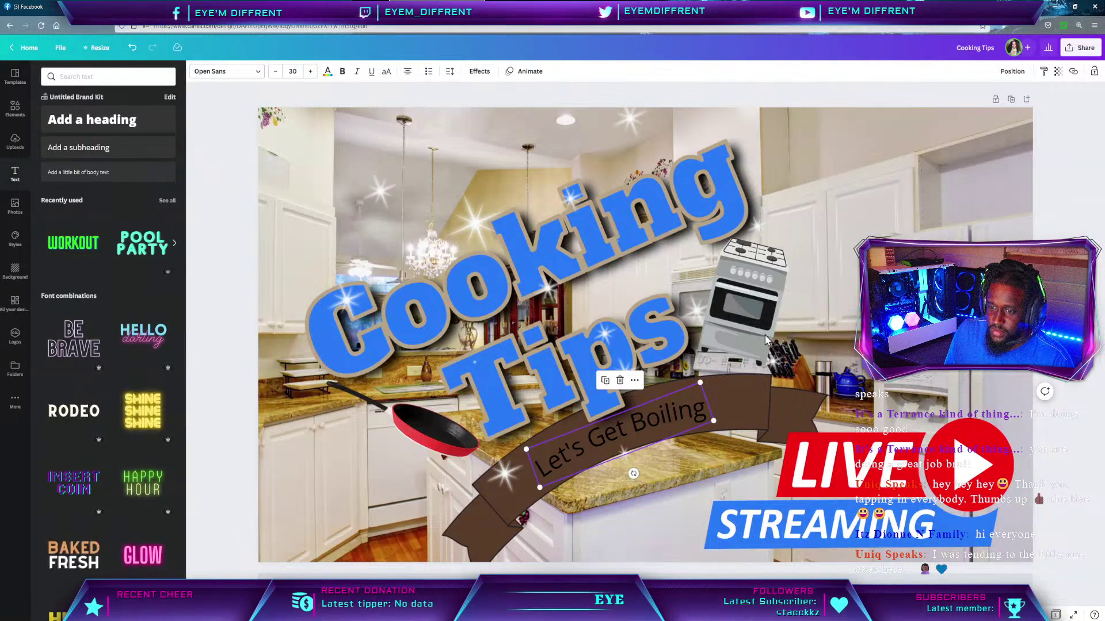
Change the colour of the "Let's Get Boiling" text to white.
click(326, 71)
click(73, 143)
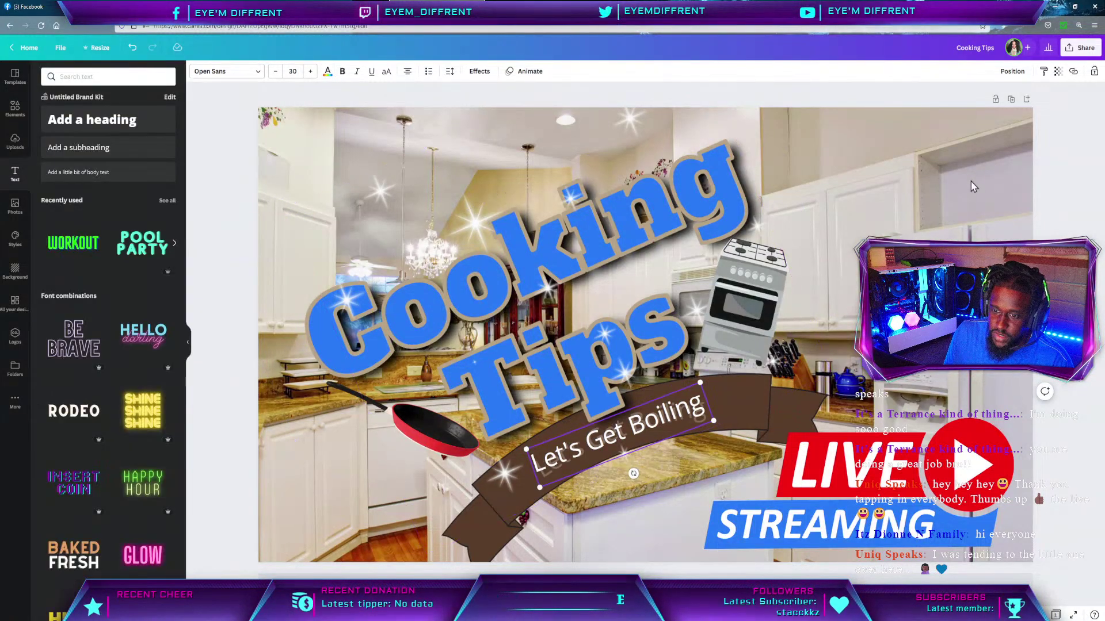
click(973, 186)
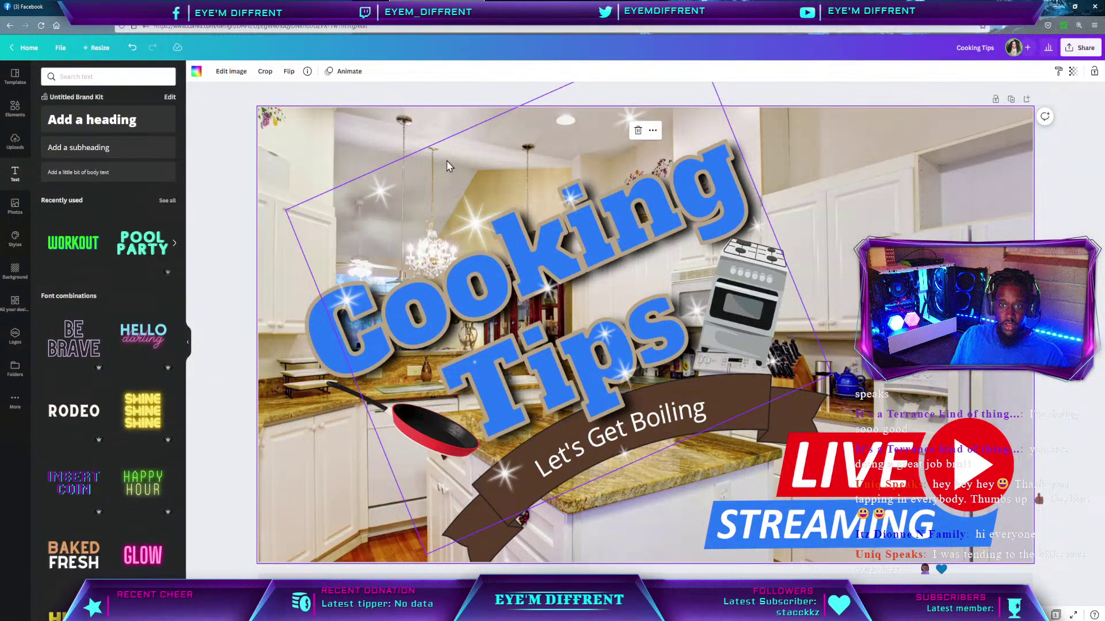
Look through the uploaded images for a picture to add to the thumbnail.
click(15, 141)
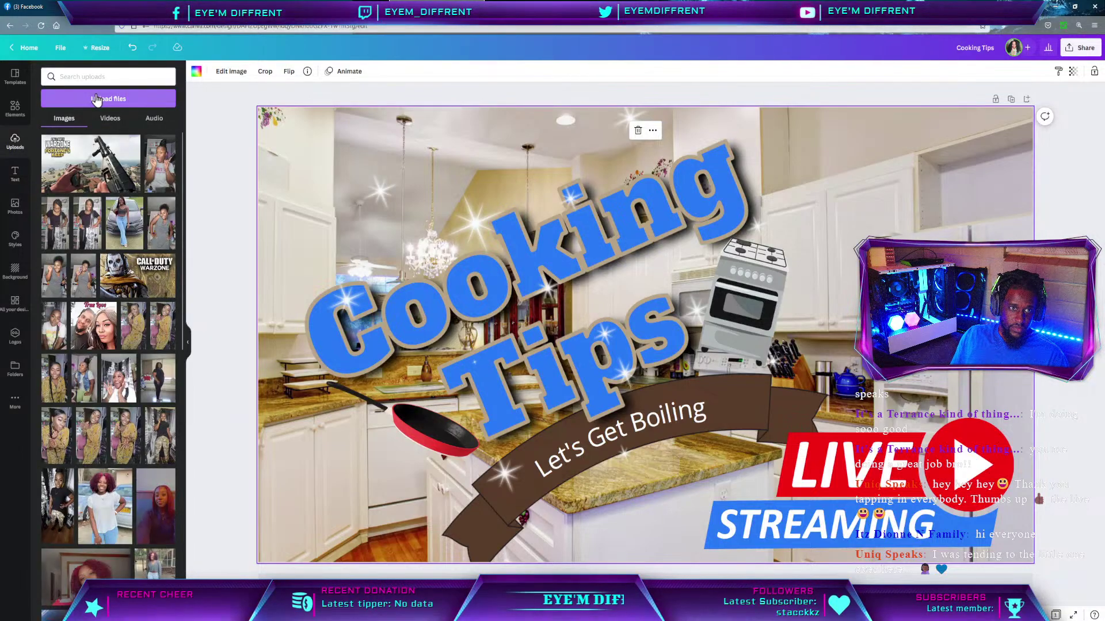
scroll(95, 202, down, 3)
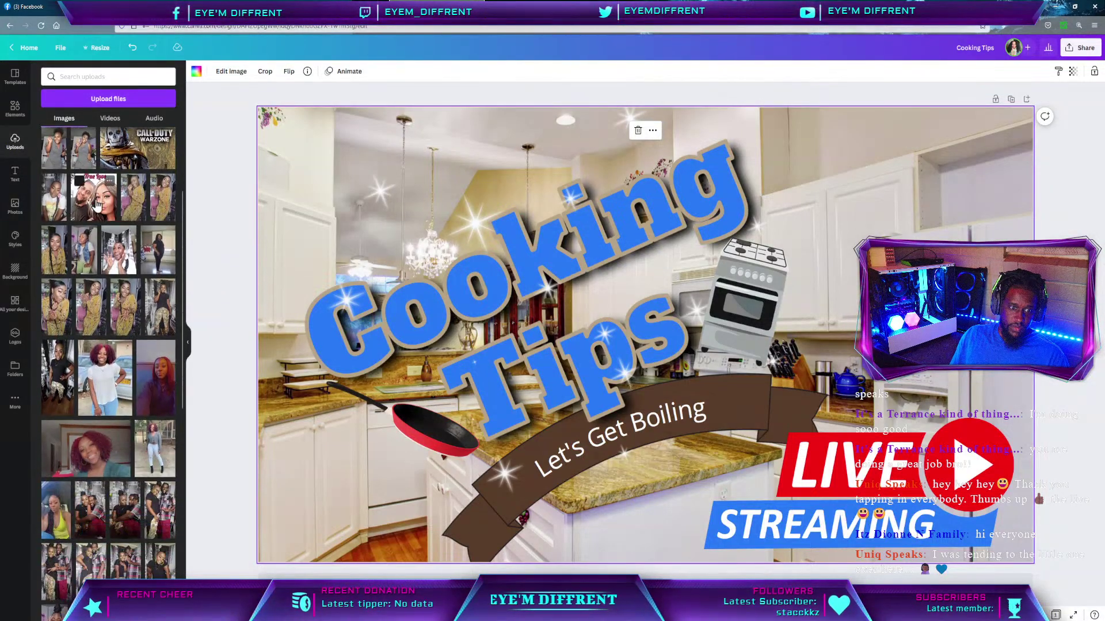
scroll(97, 205, down, 10)
scroll(96, 206, down, 3)
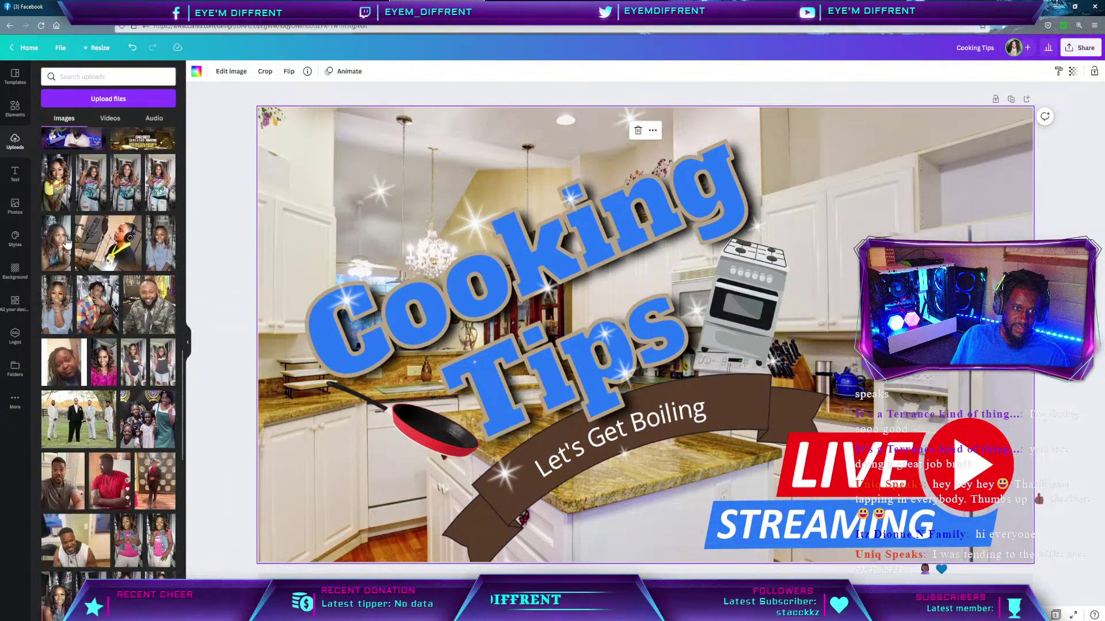
Add the Eye'M DiffRent house logo on the thumbnail's right side and the Uniq Speaks logo at its lower left from the brand logos.
click(15, 337)
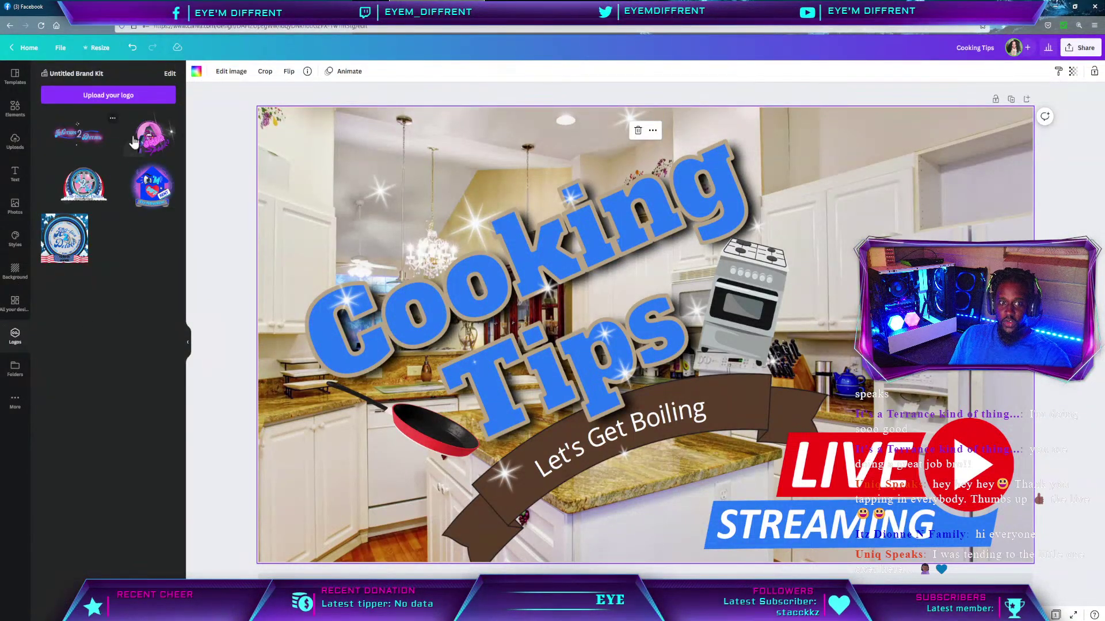
click(155, 201)
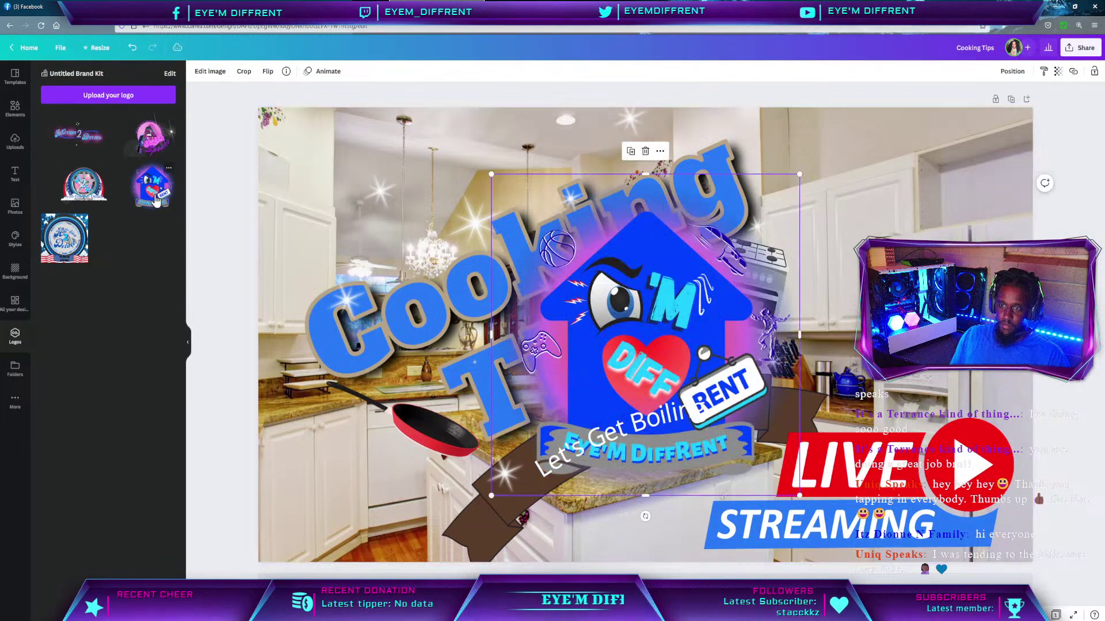
drag(671, 252, 939, 259)
click(149, 140)
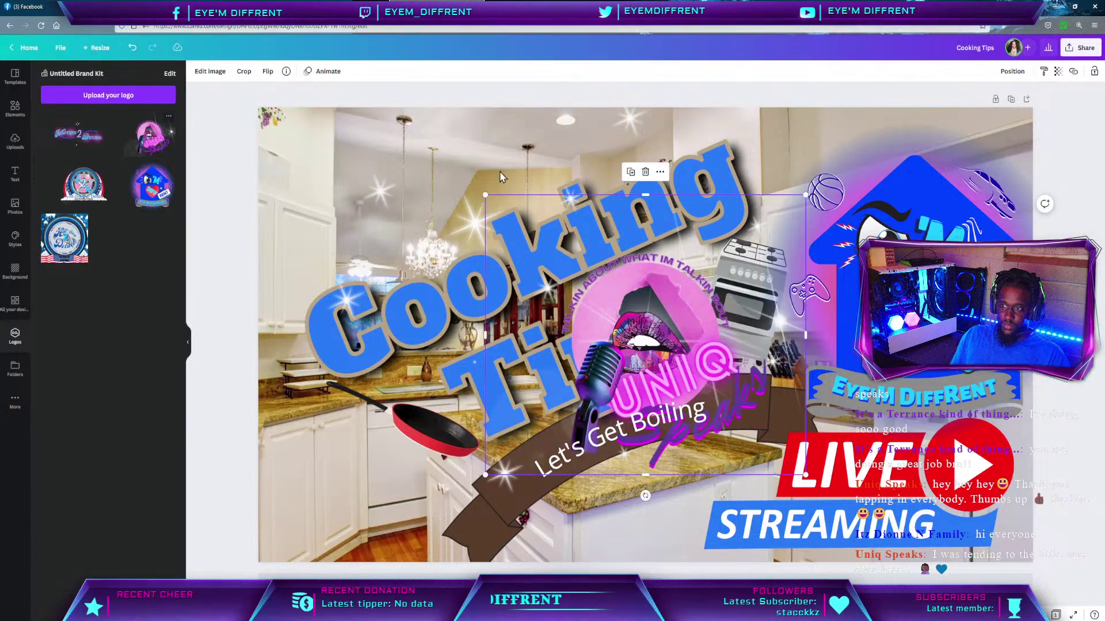
drag(675, 343, 473, 429)
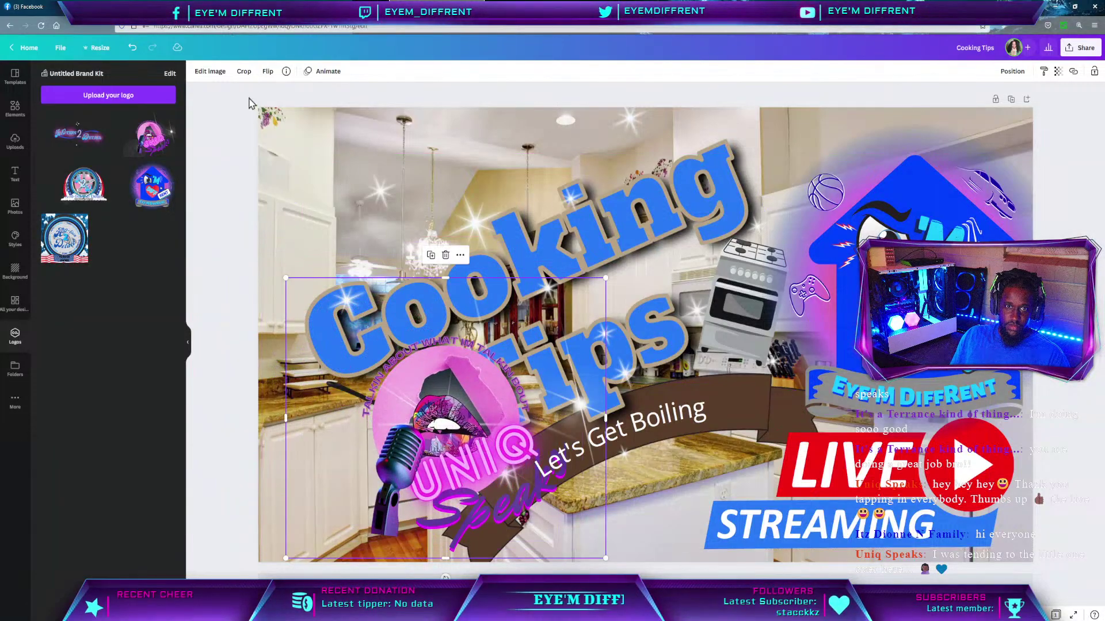
Enlarge the Uniq Speaks logo to nearly the canvas height and position it over the left half of the thumbnail.
click(246, 139)
click(380, 321)
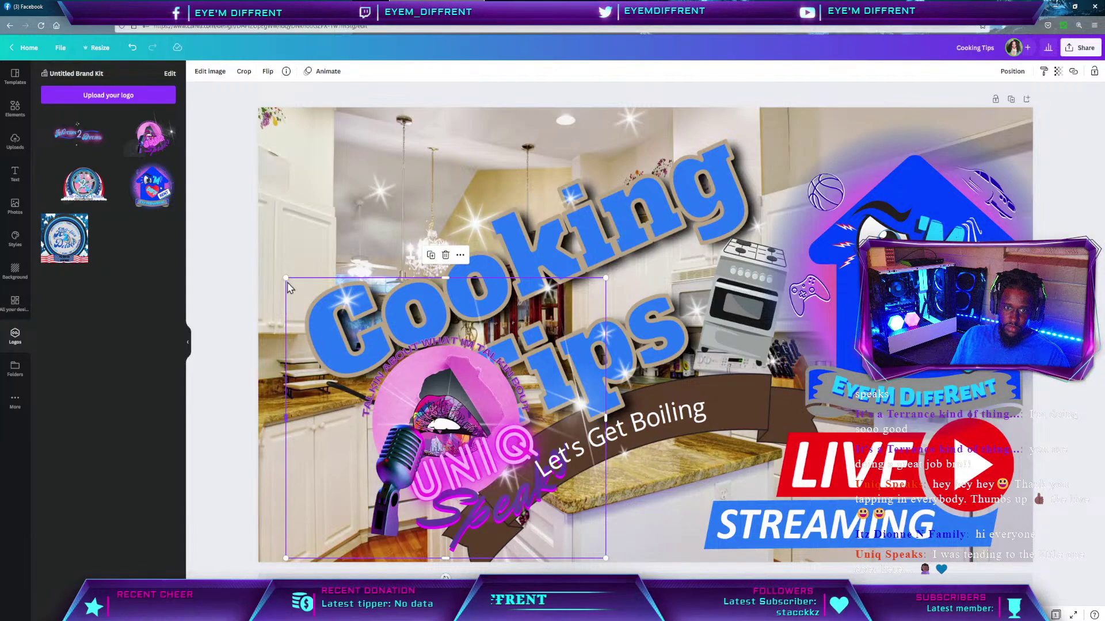
drag(287, 284, 212, 127)
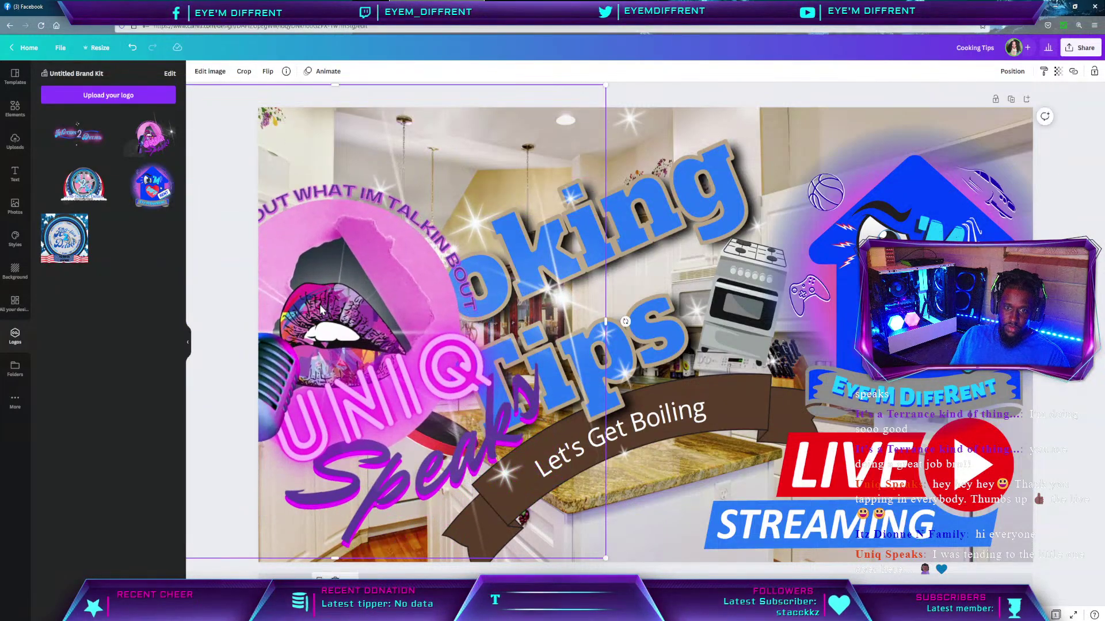
drag(321, 310, 475, 282)
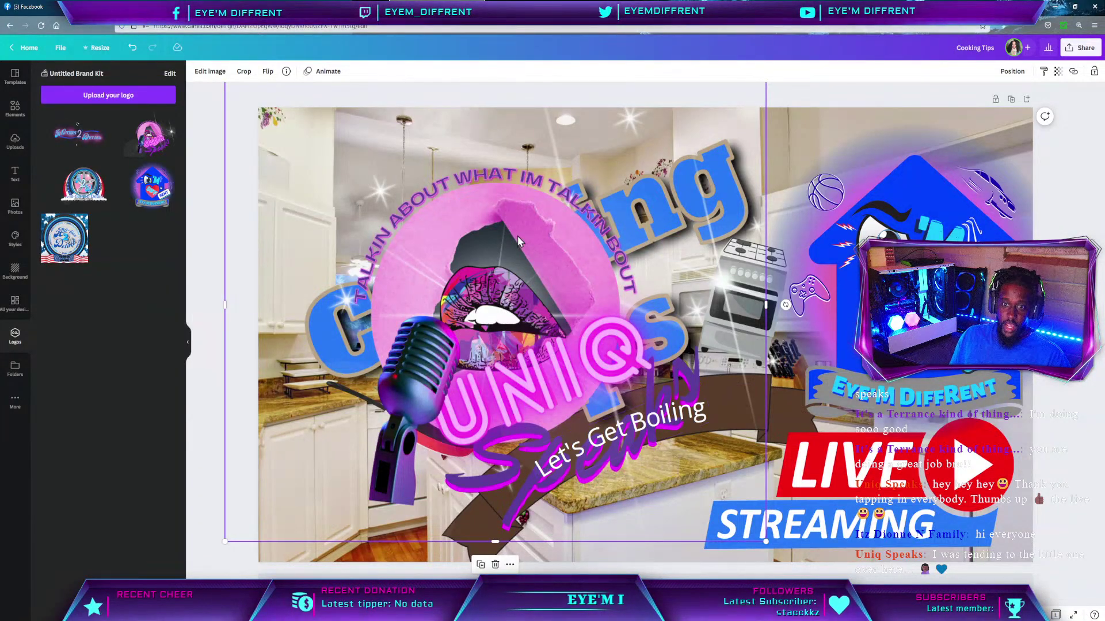
drag(517, 242, 443, 136)
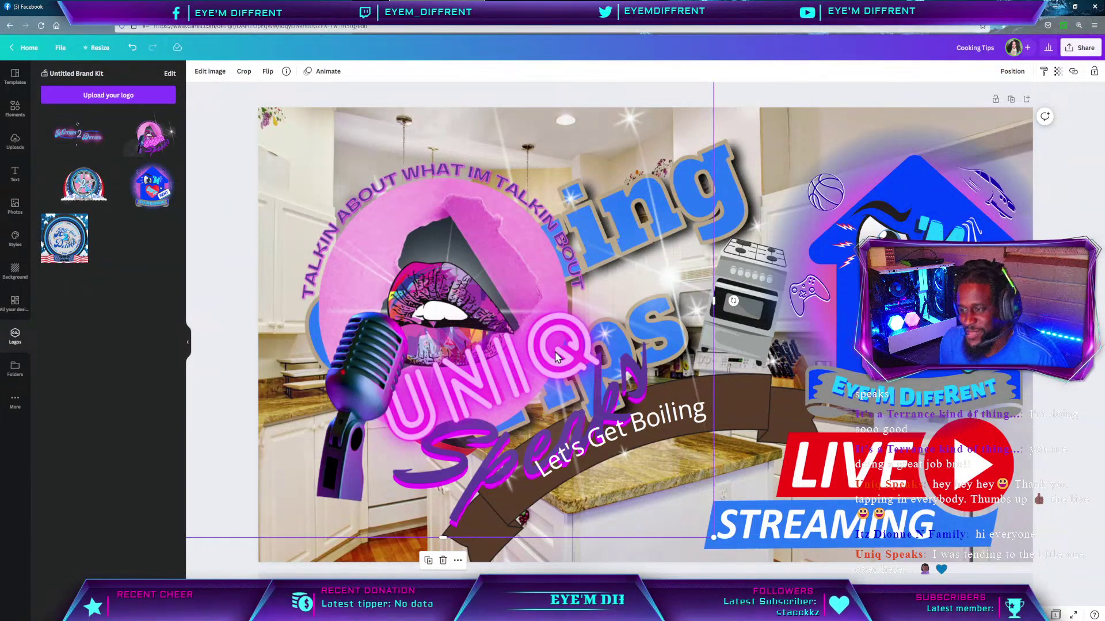
Enlarge the Eye'M DiffRent house logo to about 598 × 598 and position it over the right part of the thumbnail.
click(916, 223)
drag(916, 223, 831, 246)
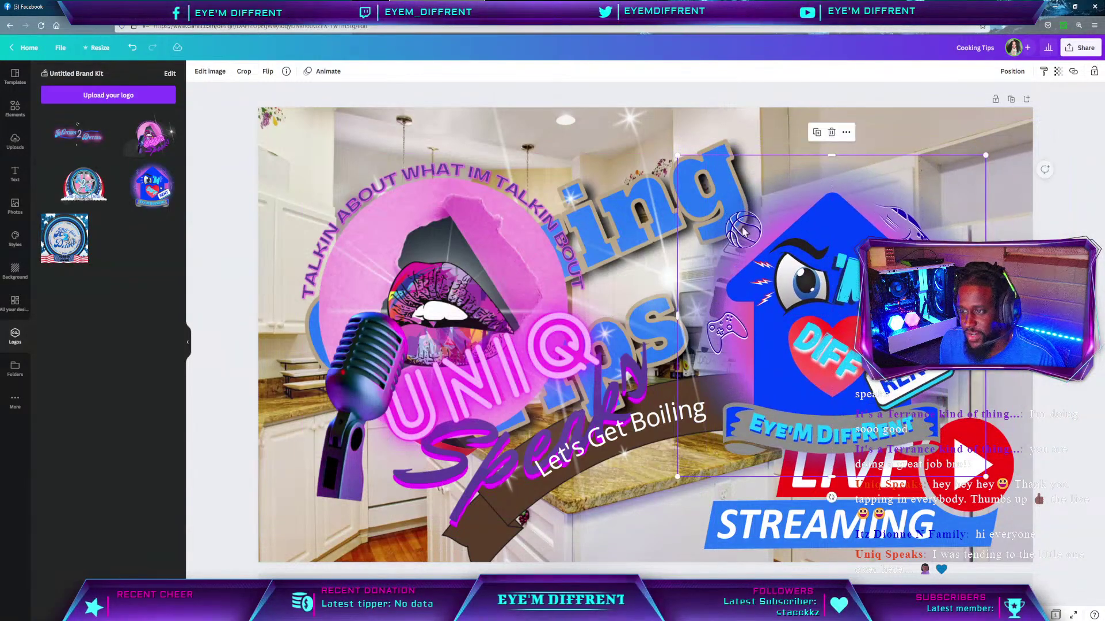
drag(674, 141, 625, 99)
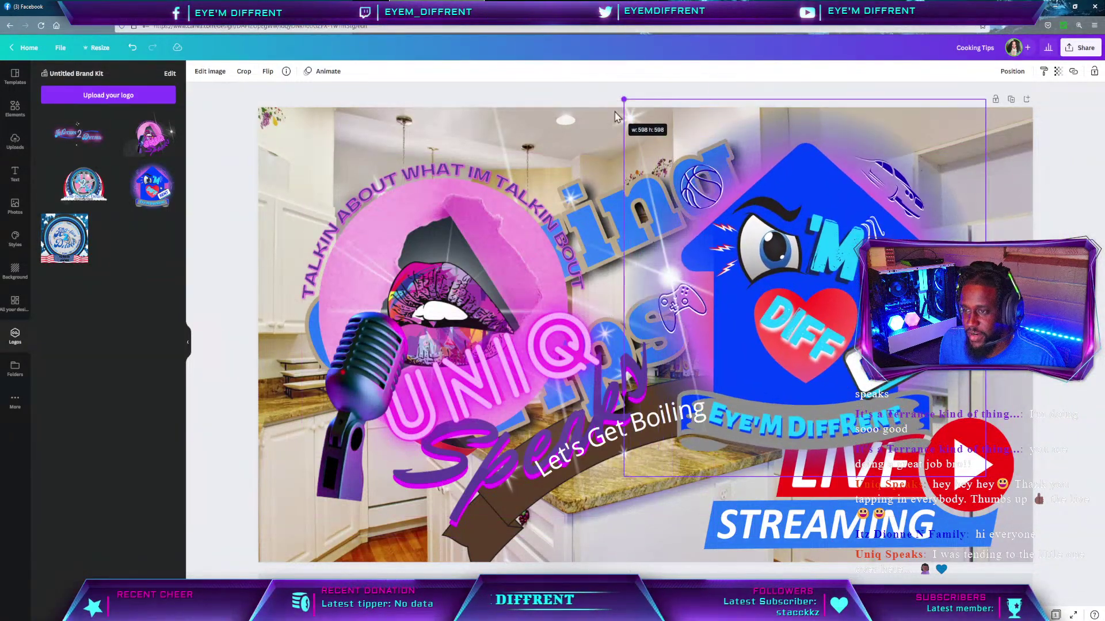
drag(809, 244, 862, 300)
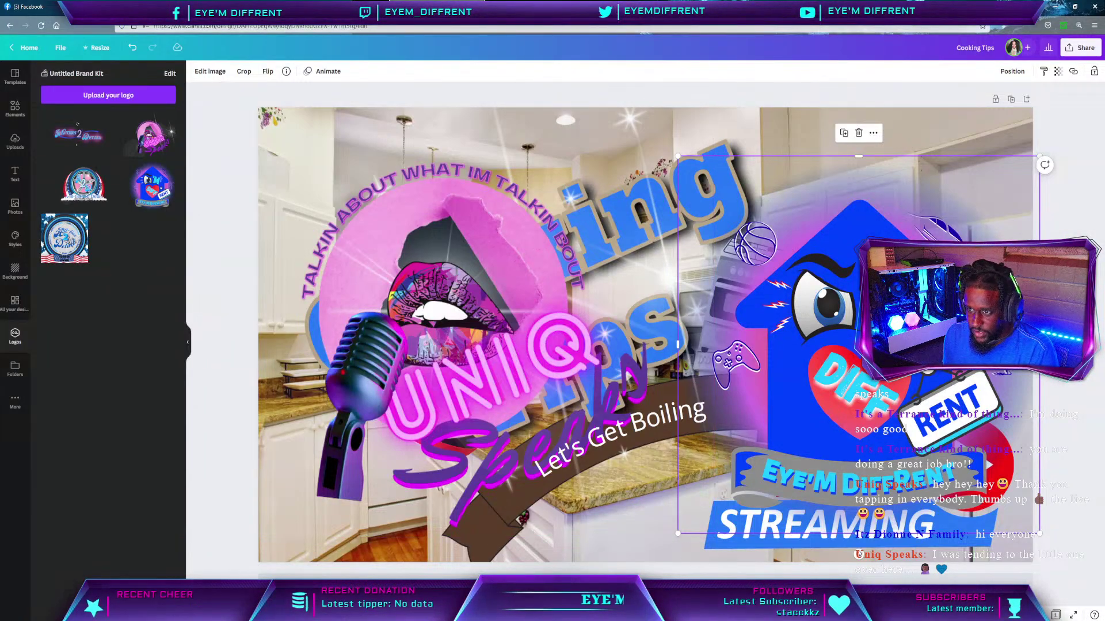
Delete both the Eye'M DiffRent and Uniq Speaks logos from the thumbnail.
key(Delete)
click(504, 293)
key(Delete)
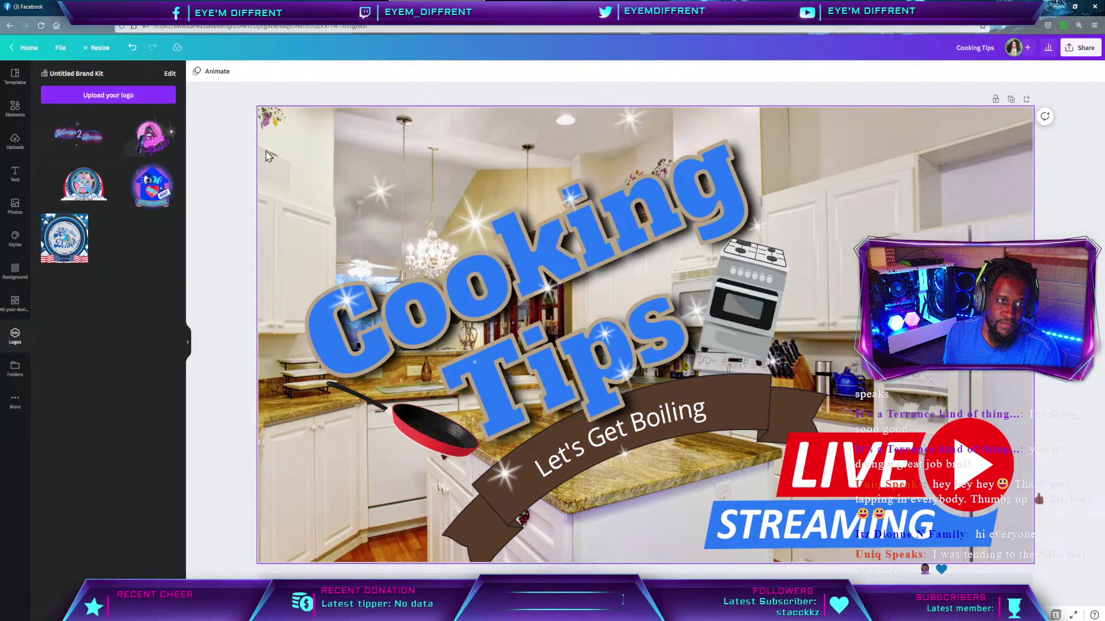
Leave the design, switch to the free Canva account by logging in with Facebook, and postpone the email confirmation.
click(25, 48)
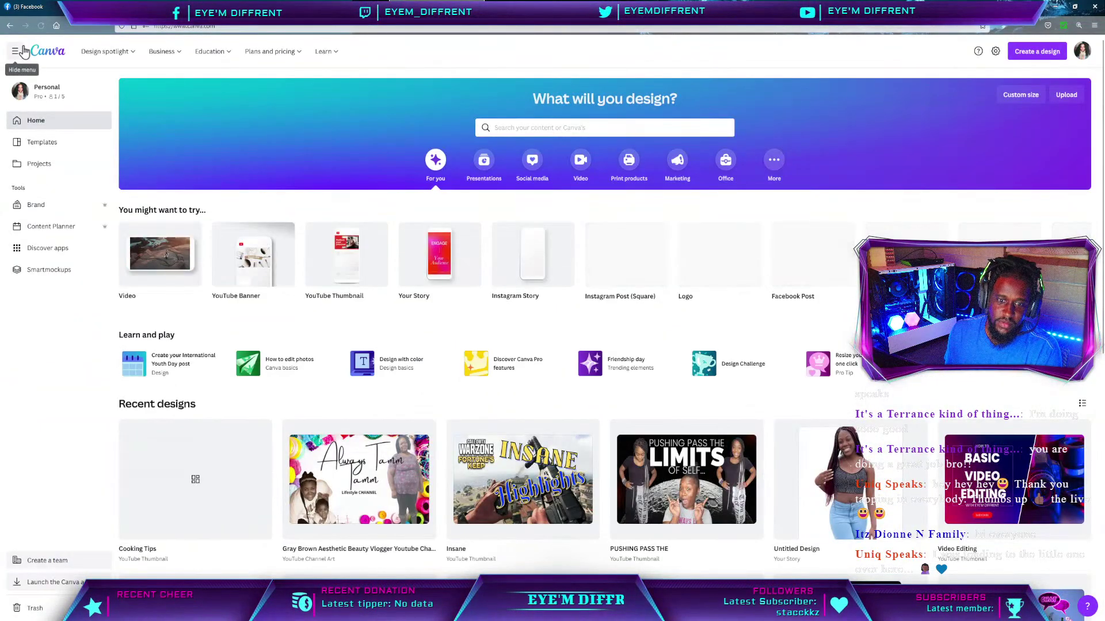
click(1081, 51)
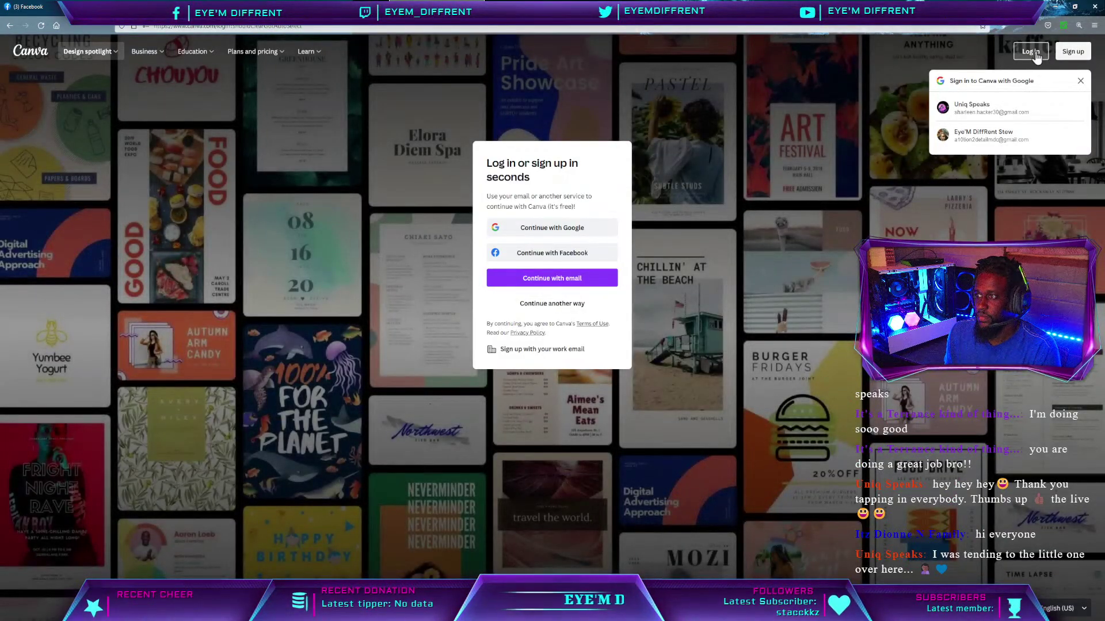
click(585, 253)
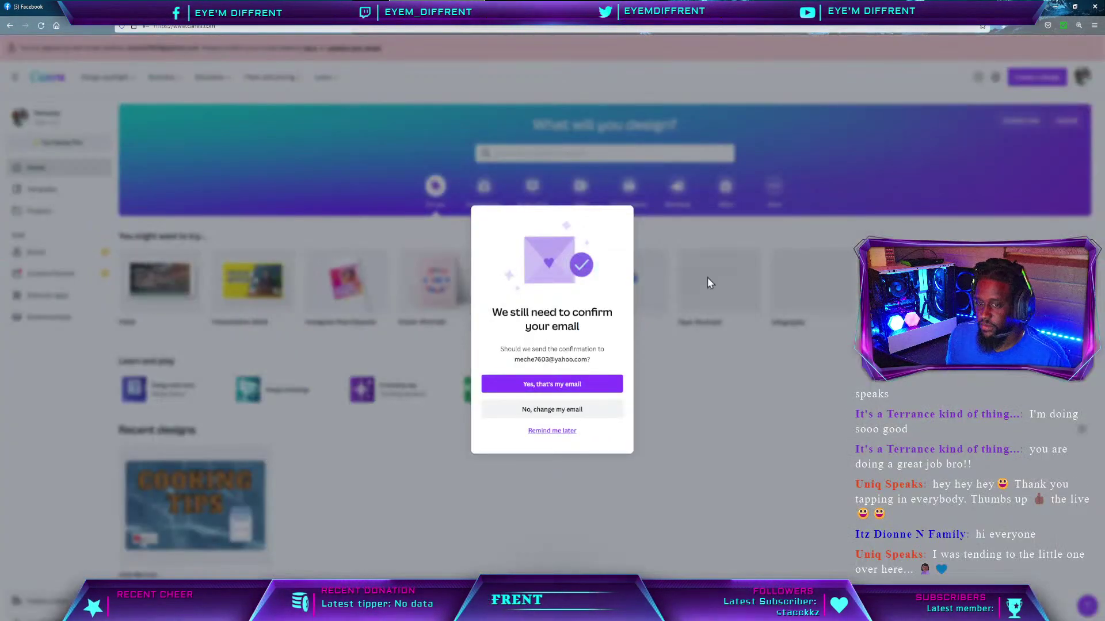
click(538, 432)
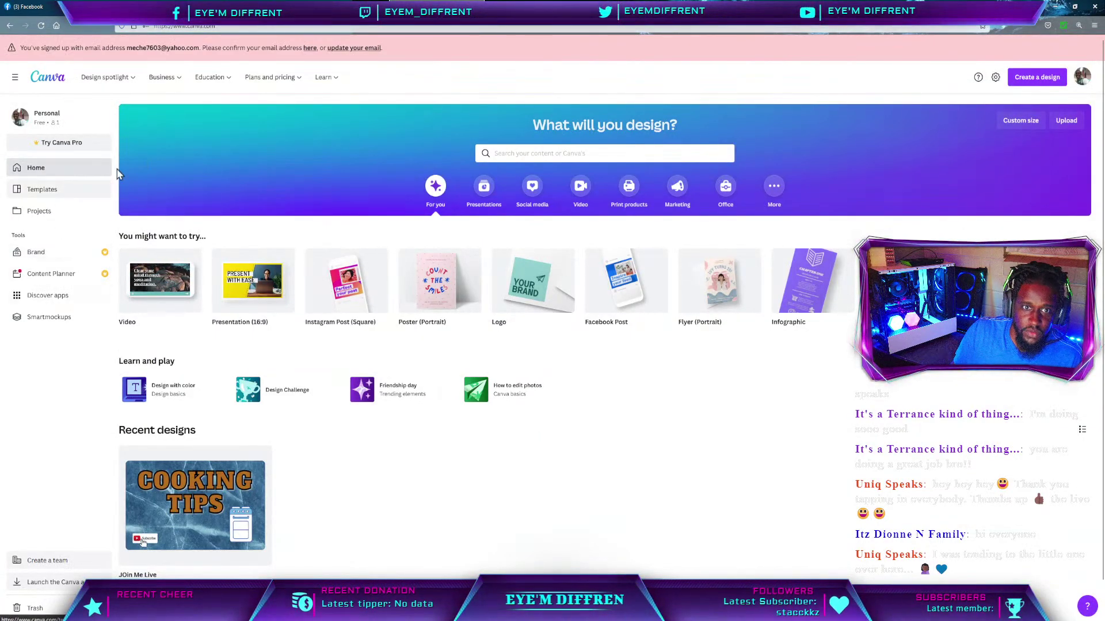
Browse the template library in the free account, examining the recommended, trending, new, video and presentation categories.
click(51, 189)
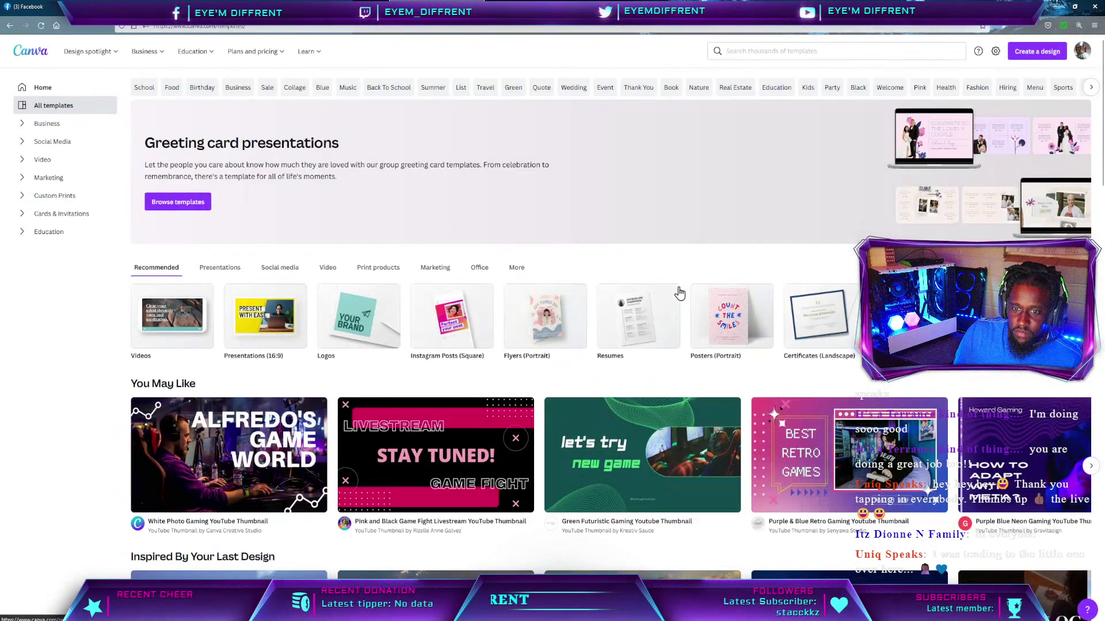
scroll(679, 293, down, 3)
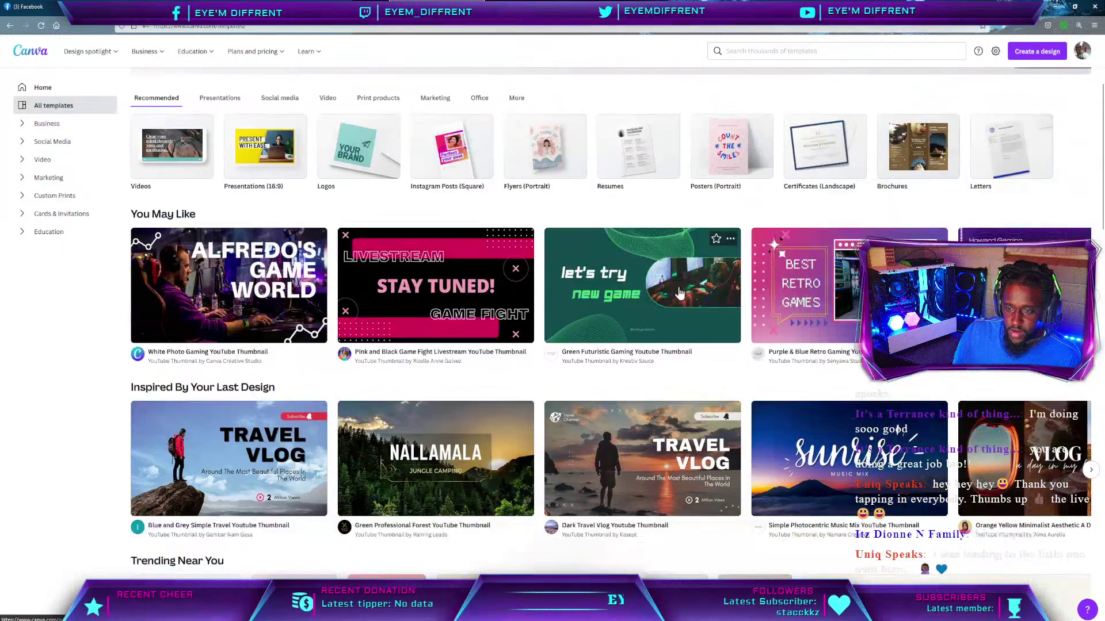
scroll(680, 293, down, 5)
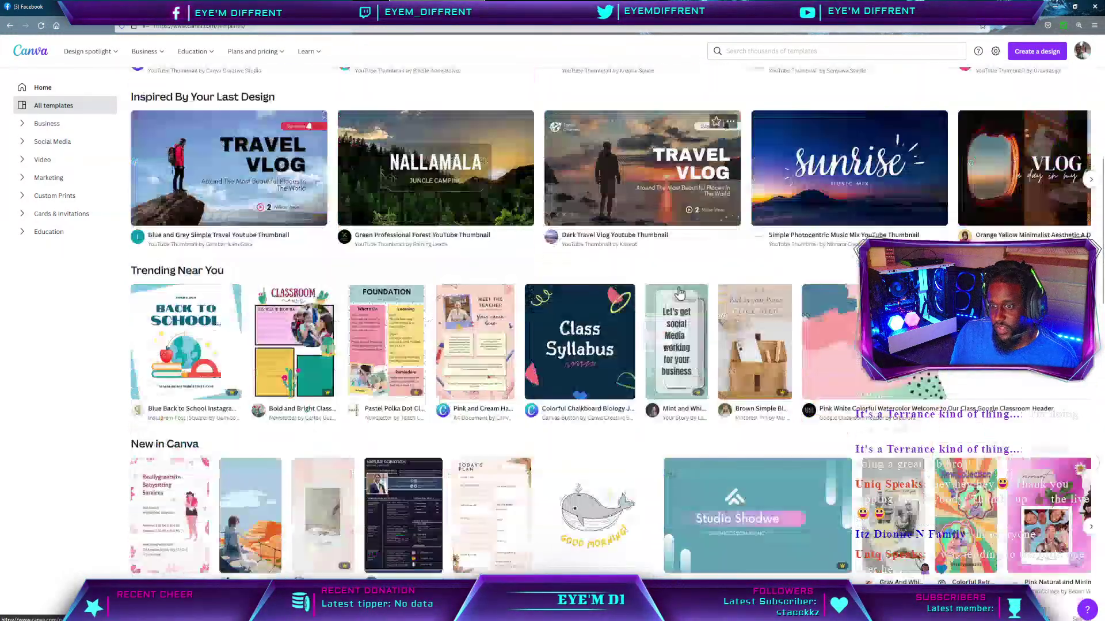
scroll(679, 294, down, 4)
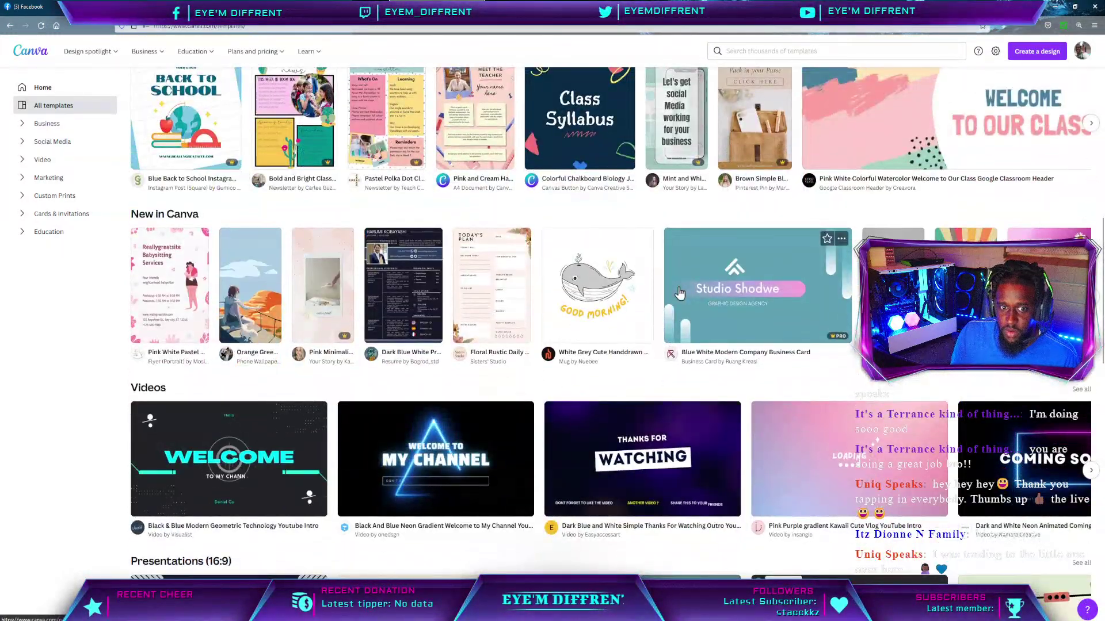
scroll(680, 293, down, 1)
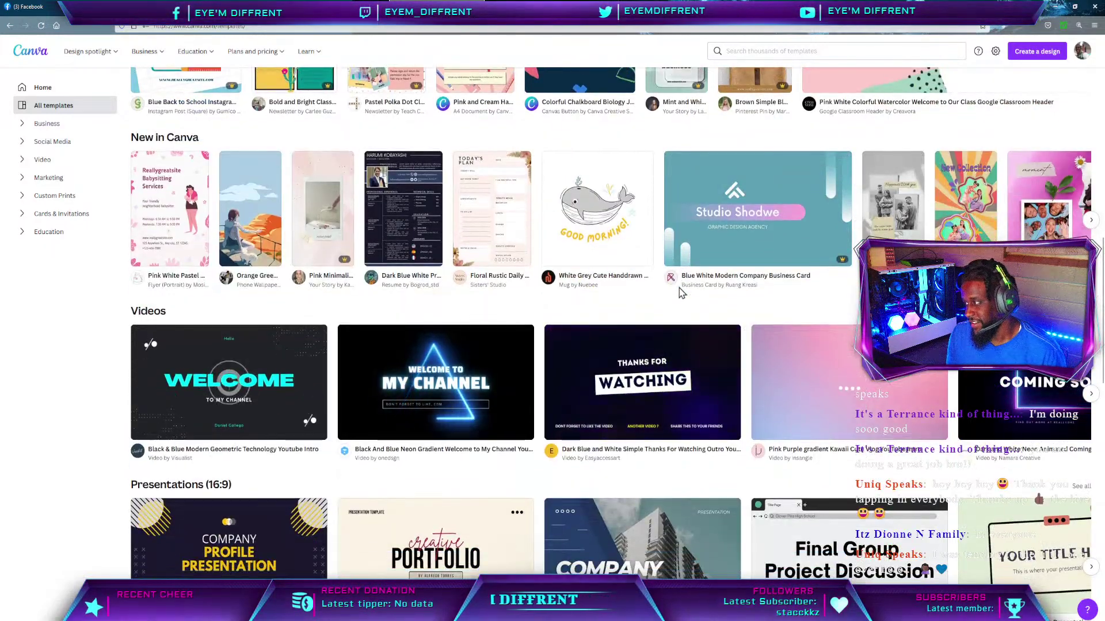
scroll(679, 293, up, 7)
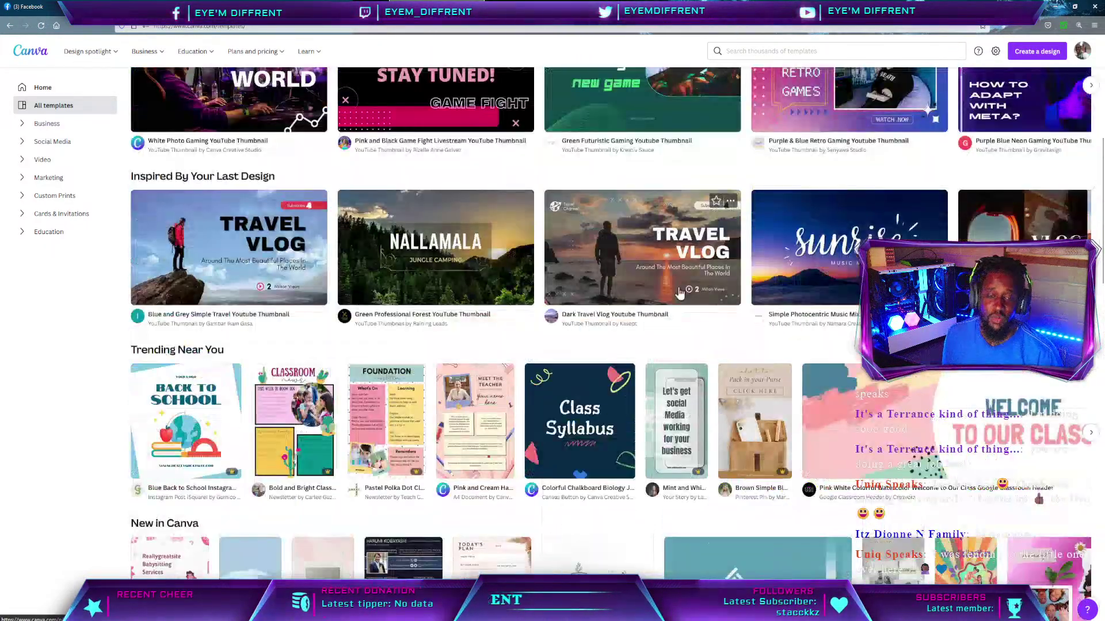
scroll(680, 294, up, 7)
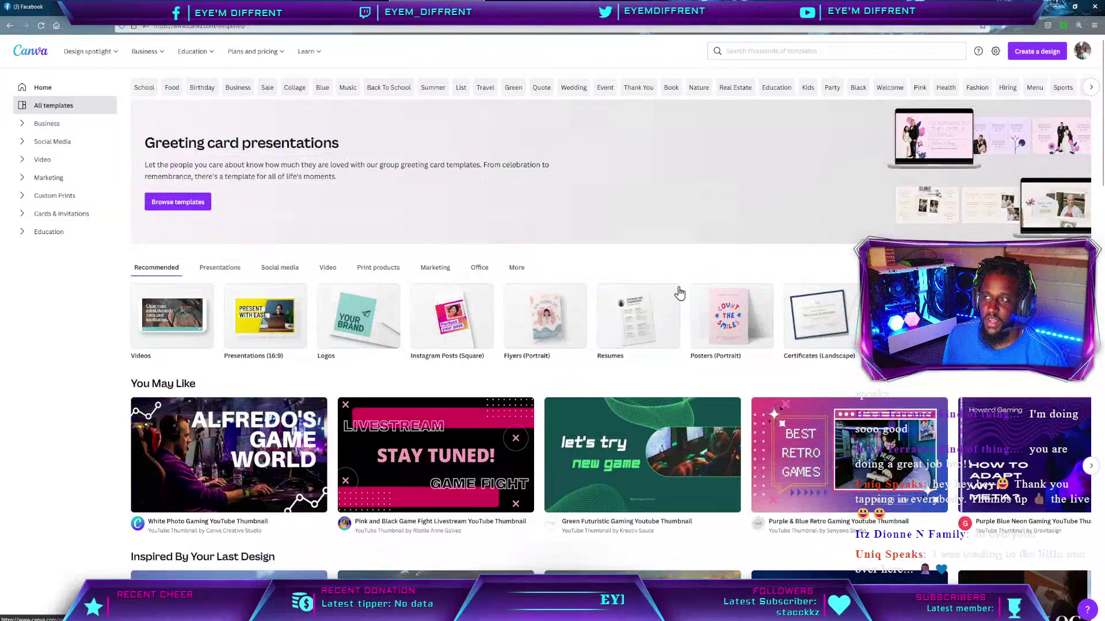